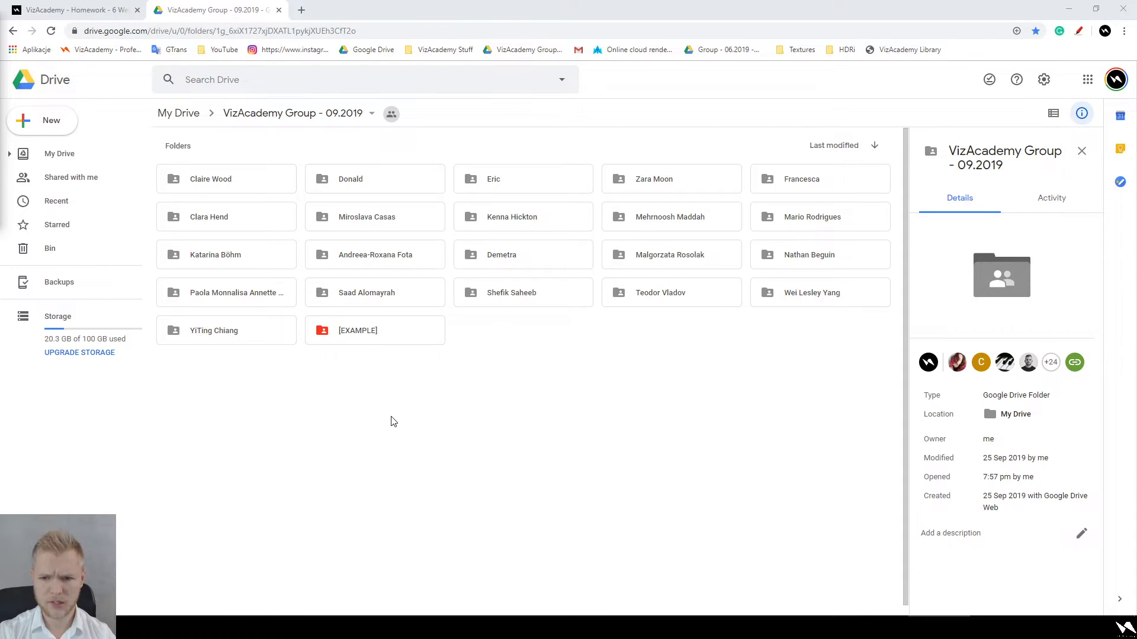
Step: Open the student's folder just before [EXAMPLE] and view the inspiration image 5_Chelsea Pied-à-Terre.jpg
double_click(246, 333)
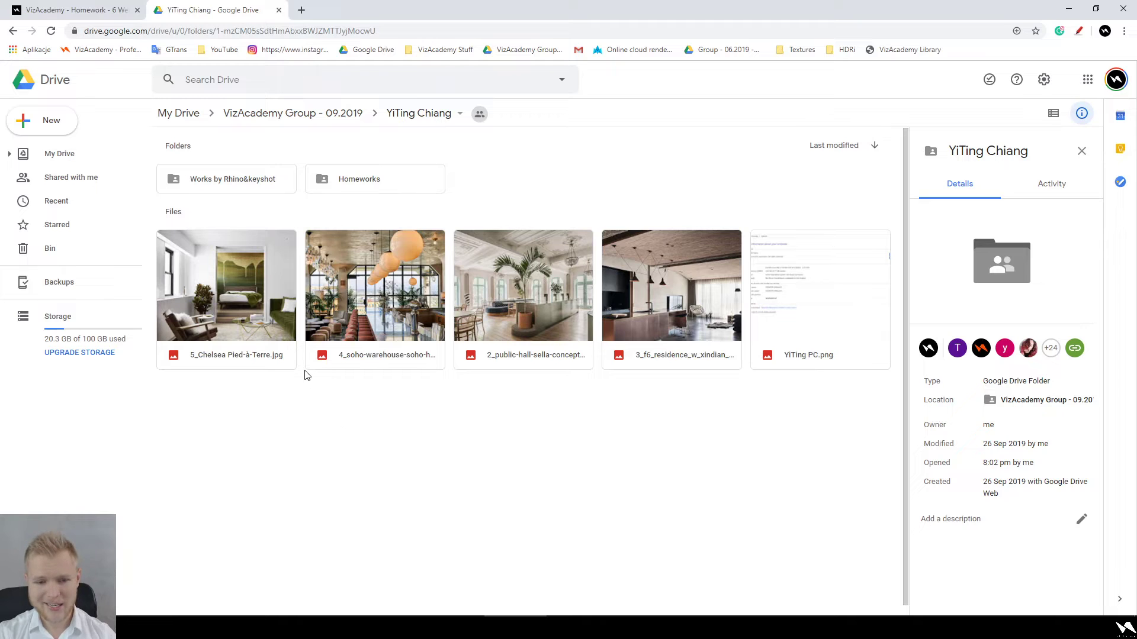
double_click(249, 290)
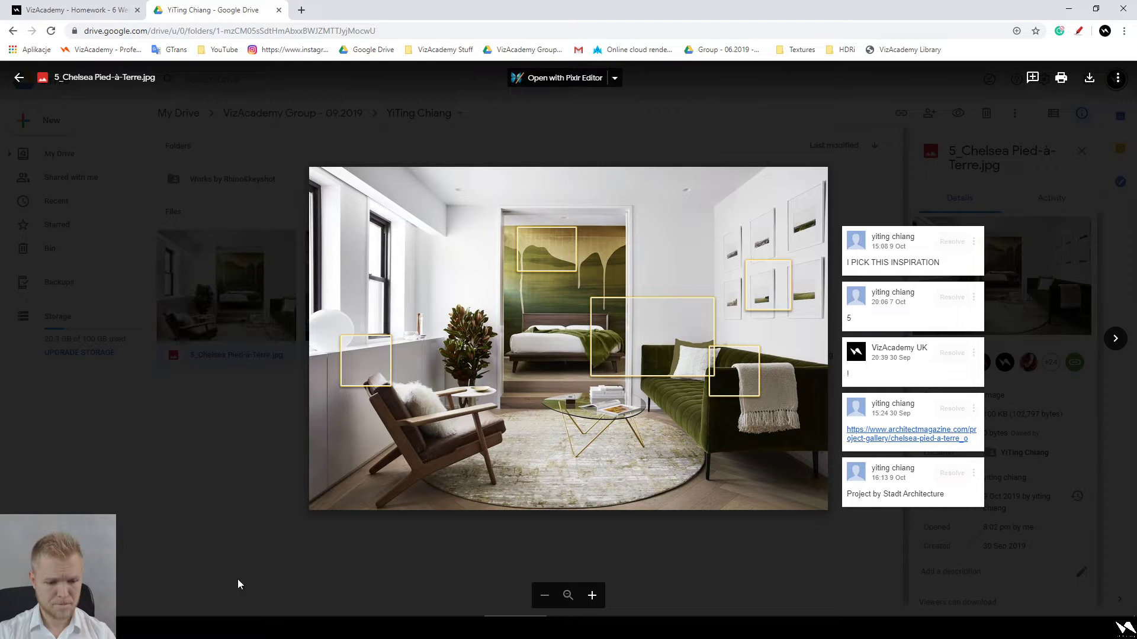
left_click(256, 628)
left_click_drag(605, 109, 0, 154)
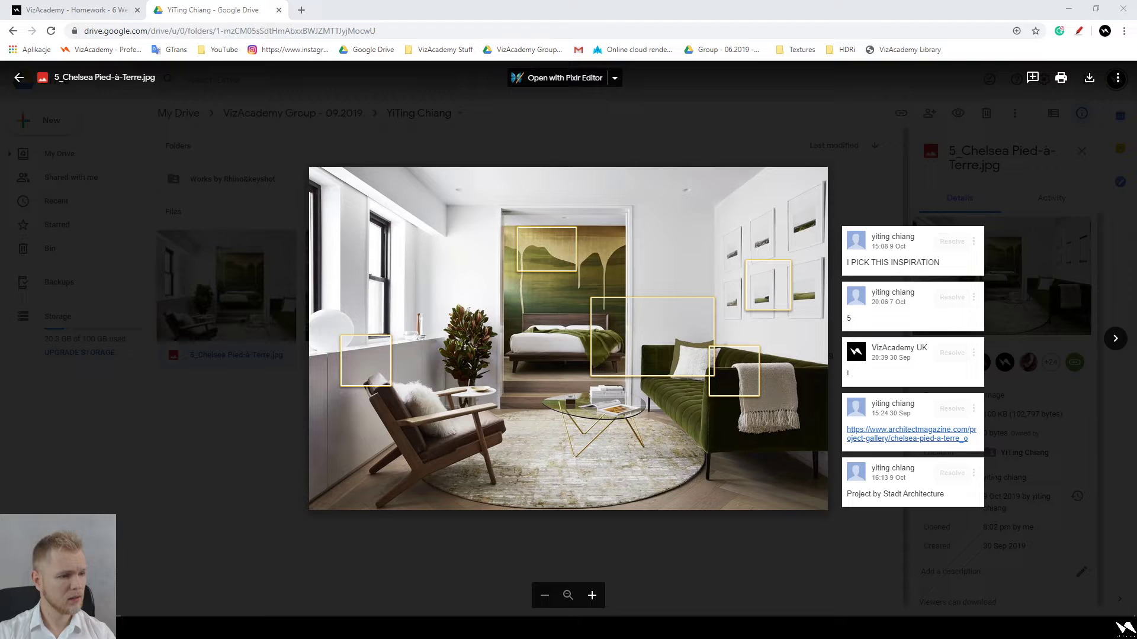
left_click(241, 627)
left_click(551, 289)
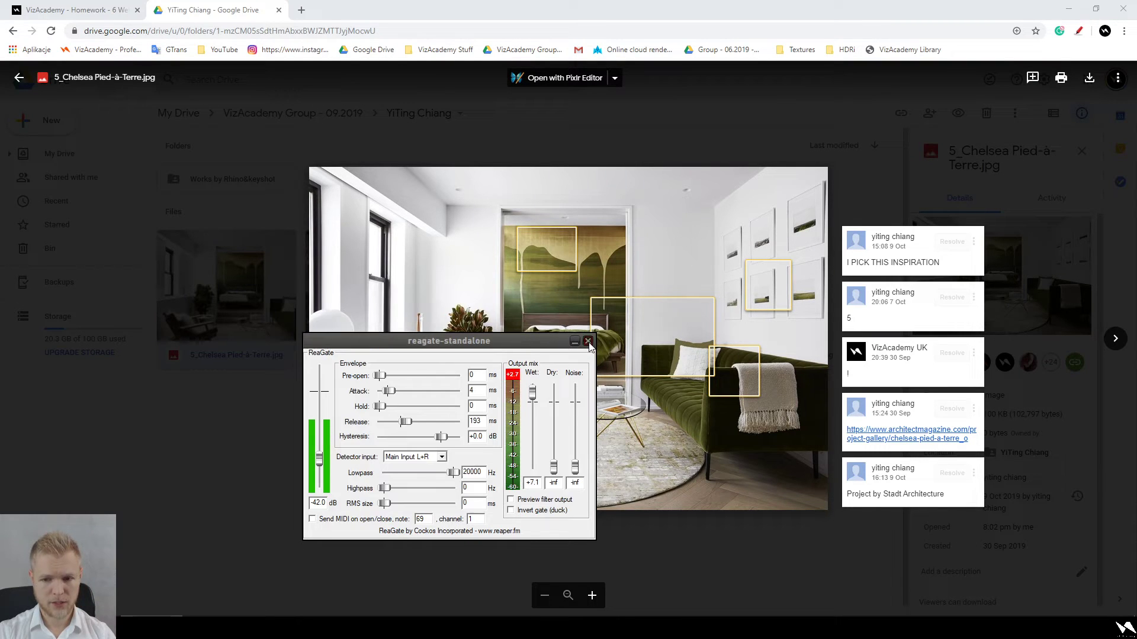
left_click(587, 342)
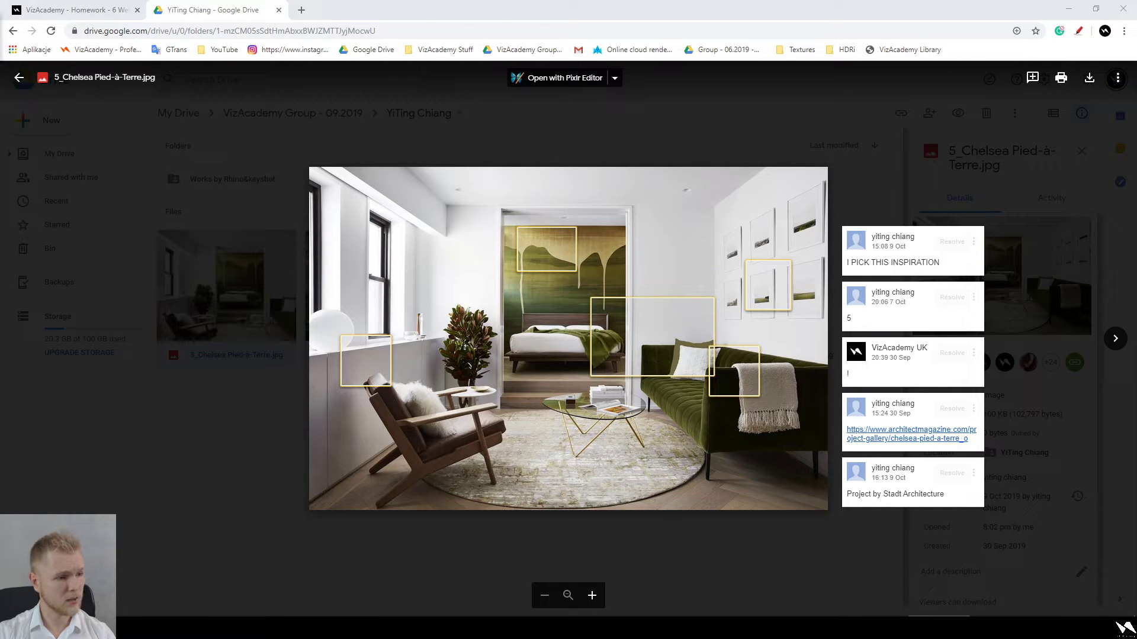
Step: Close the image preview and return to the VizAcademy Group - 09.2019 folder
left_click(204, 181)
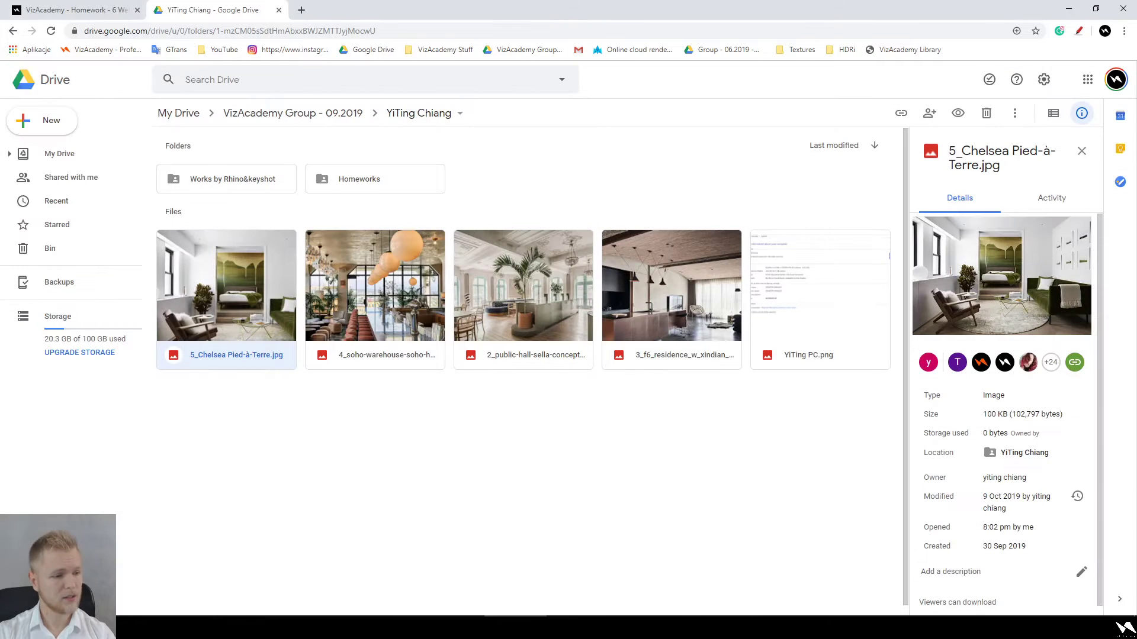
key("alt+Tab")
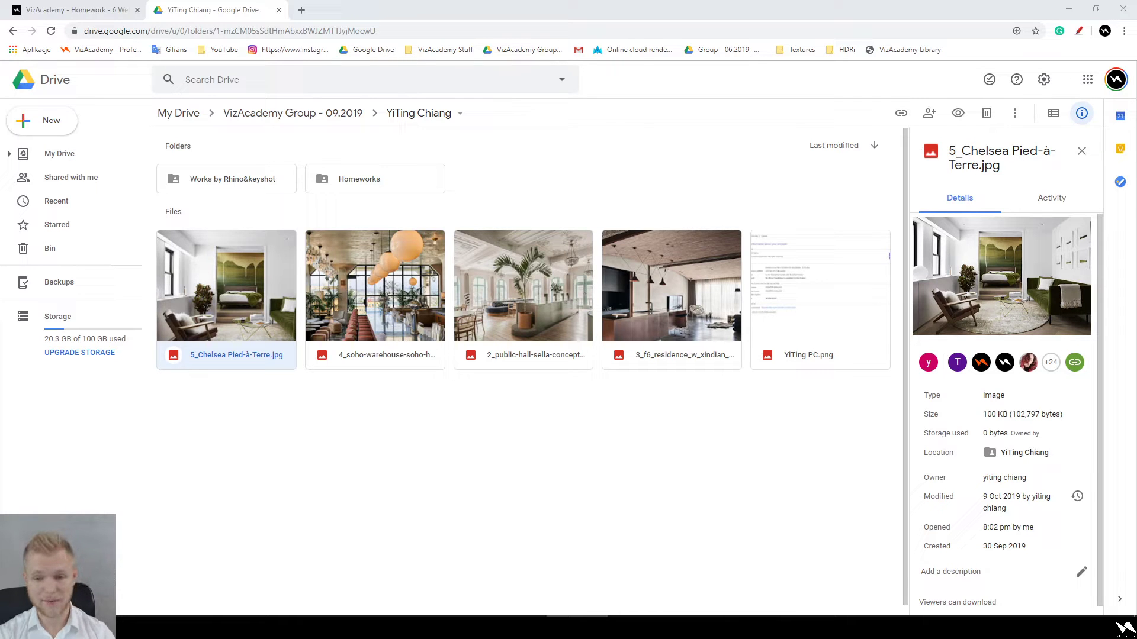
left_click(332, 114)
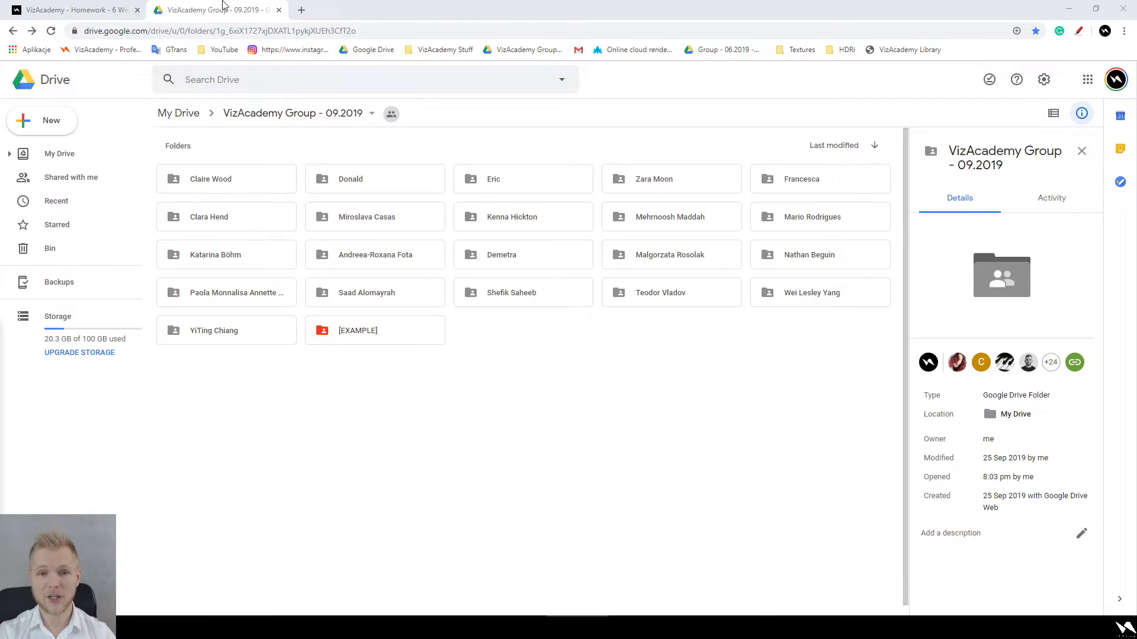
Step: Switch to the 3dsky search results for beetle chair and open the pink and blue Beetle Dining Chair model in a new tab
left_click(301, 10)
key("ctrl+w")
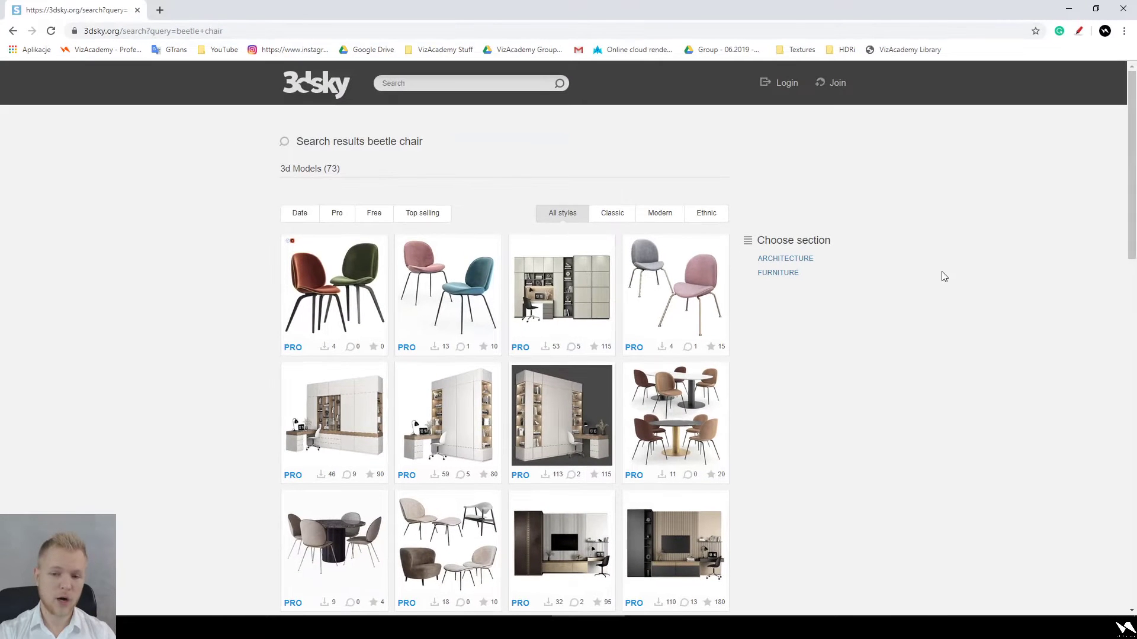
mouse_move(452, 277)
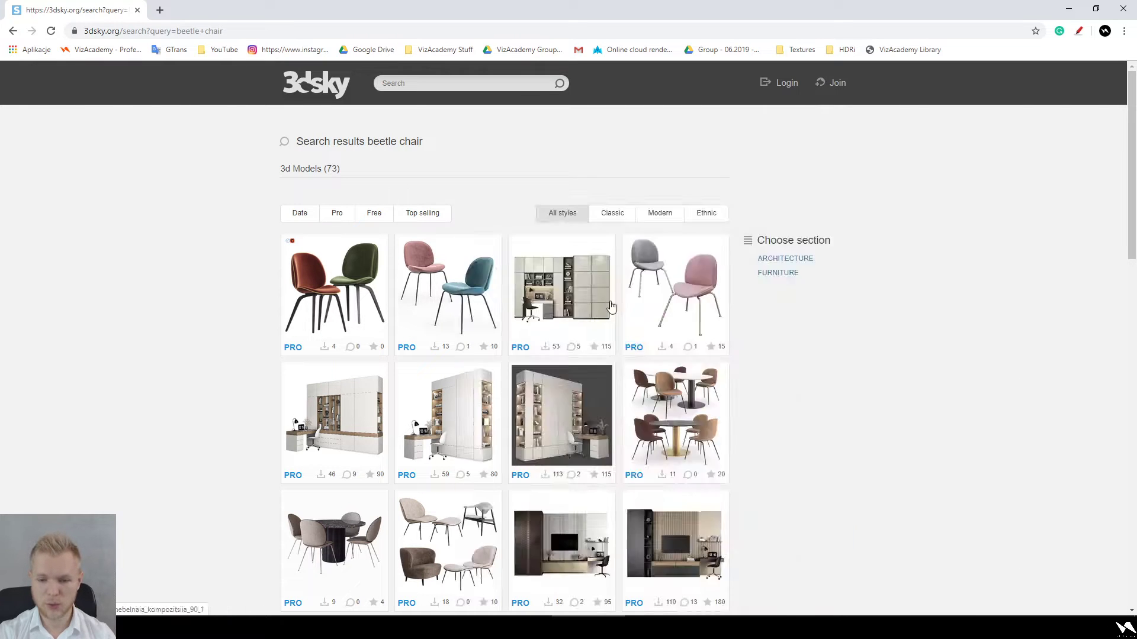
scroll(160, 308, "down", 3)
scroll(264, 294, "up", 2)
middle_click(422, 231)
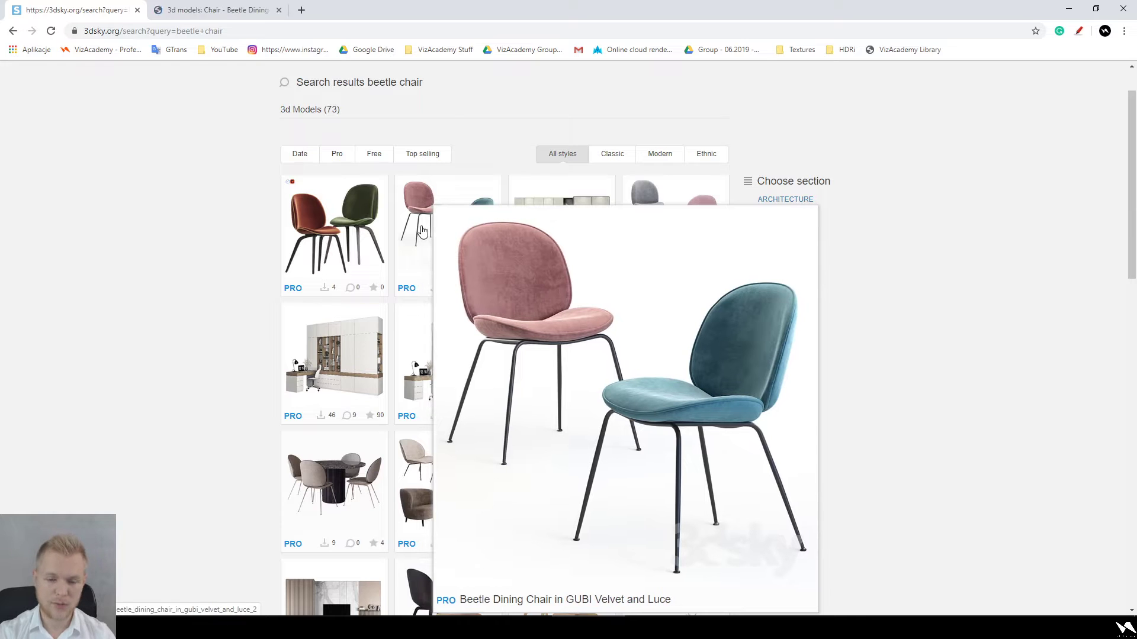
Step: Open the beetle chair and moon marble table model and the dark dining set near the end of the first results page in new tabs
scroll(198, 278, "down", 3)
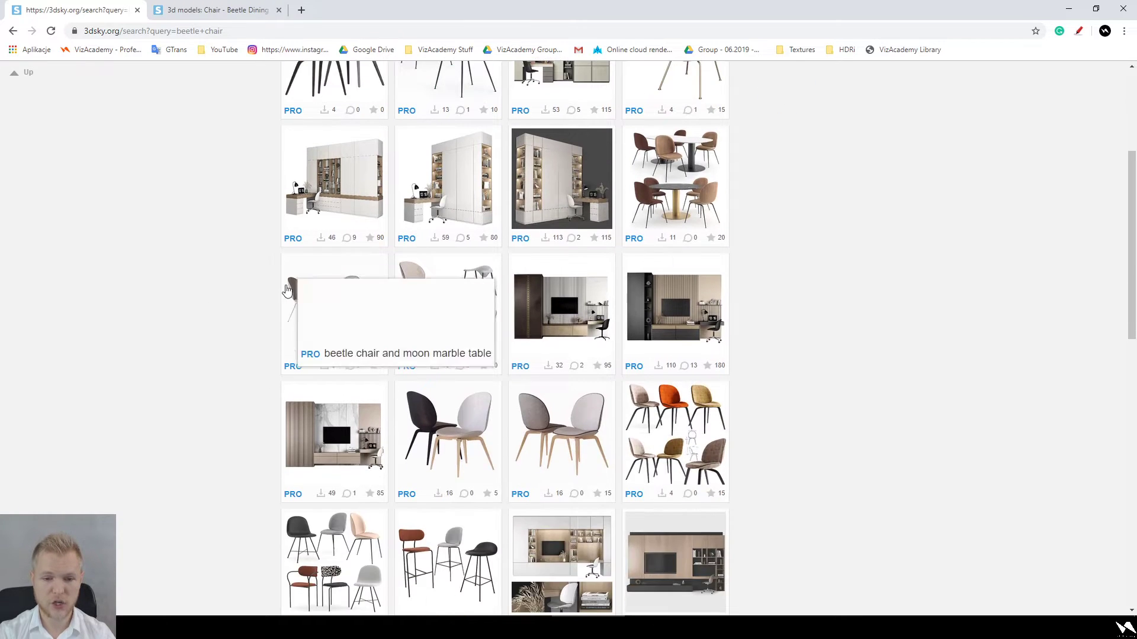
middle_click(314, 306)
scroll(115, 345, "down", 10)
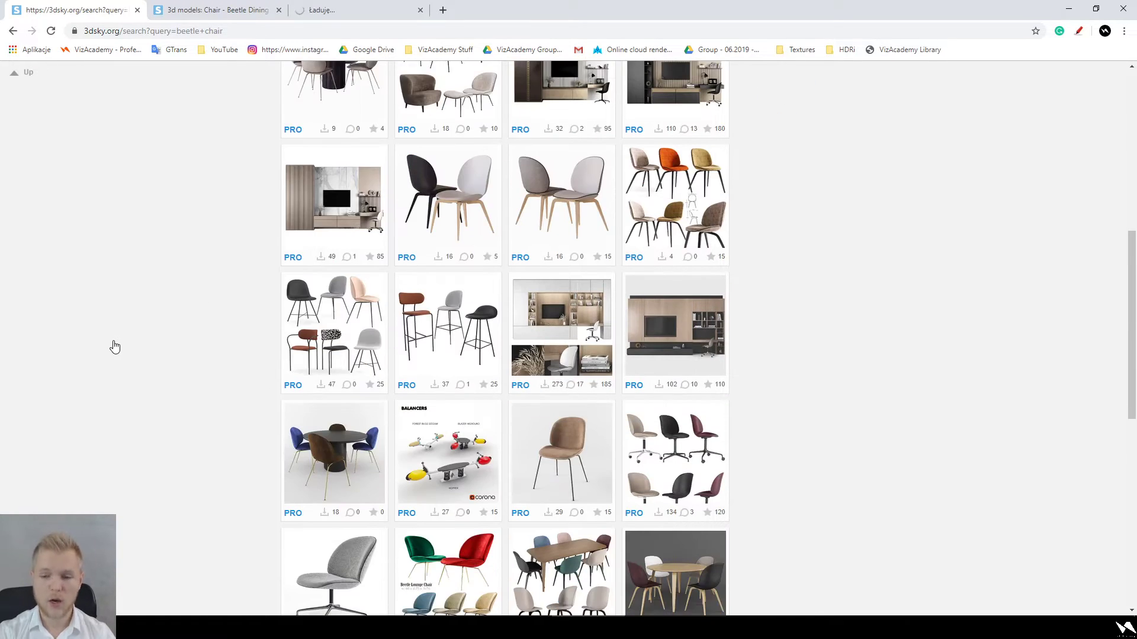
scroll(114, 347, "down", 3)
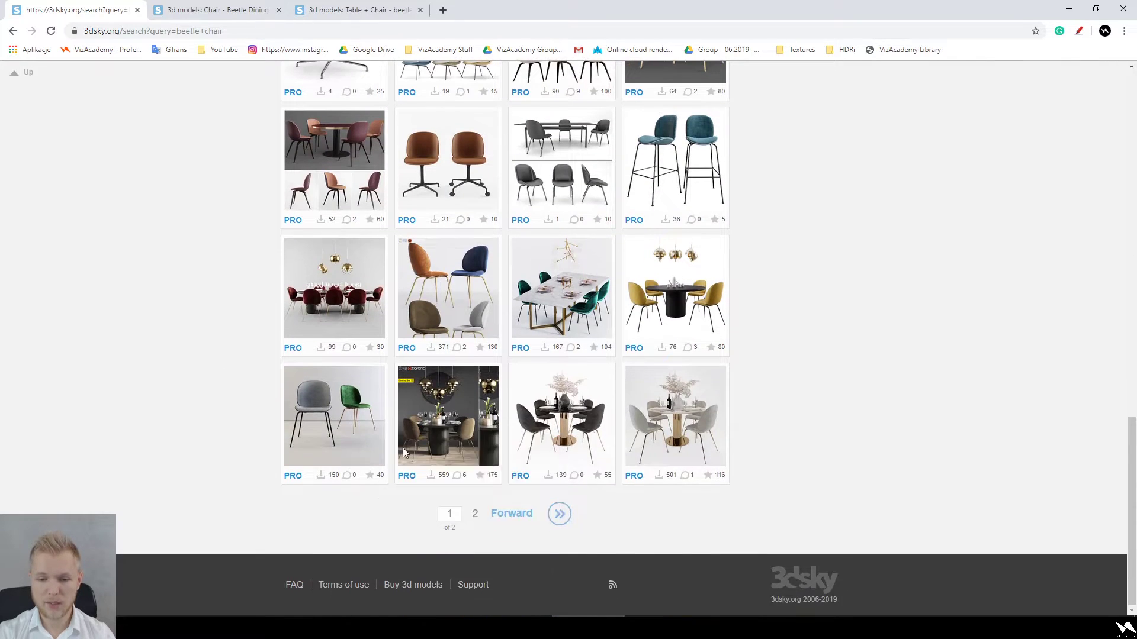
mouse_move(465, 401)
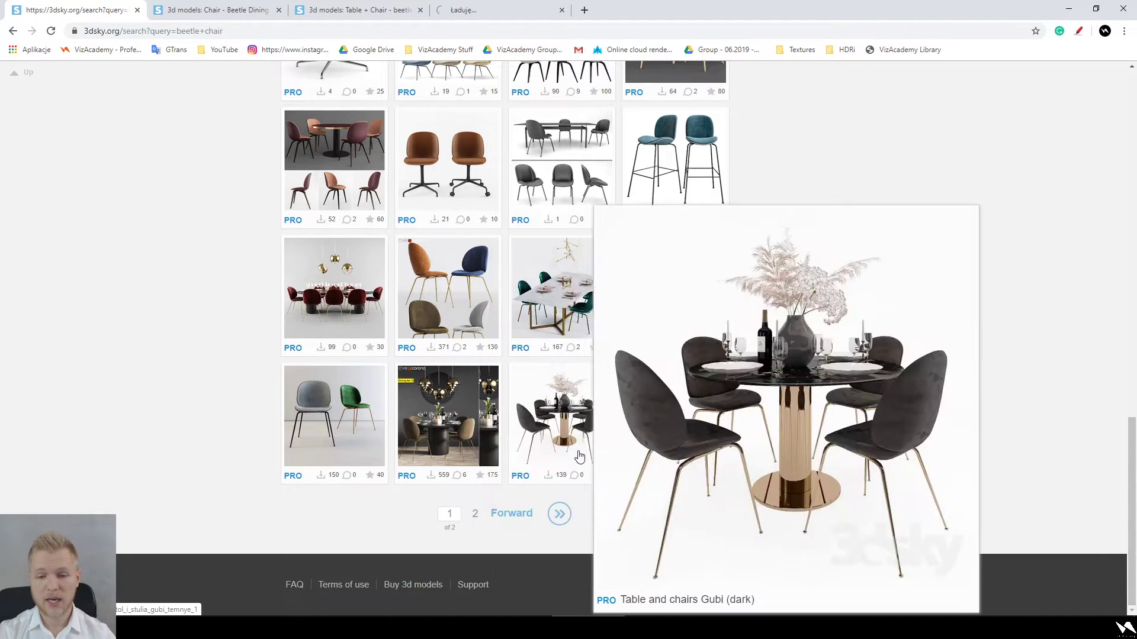
Step: Go to page 2 of the beetle chair results and look through the models, previewing the free Gubi beetle chair
left_click(477, 514)
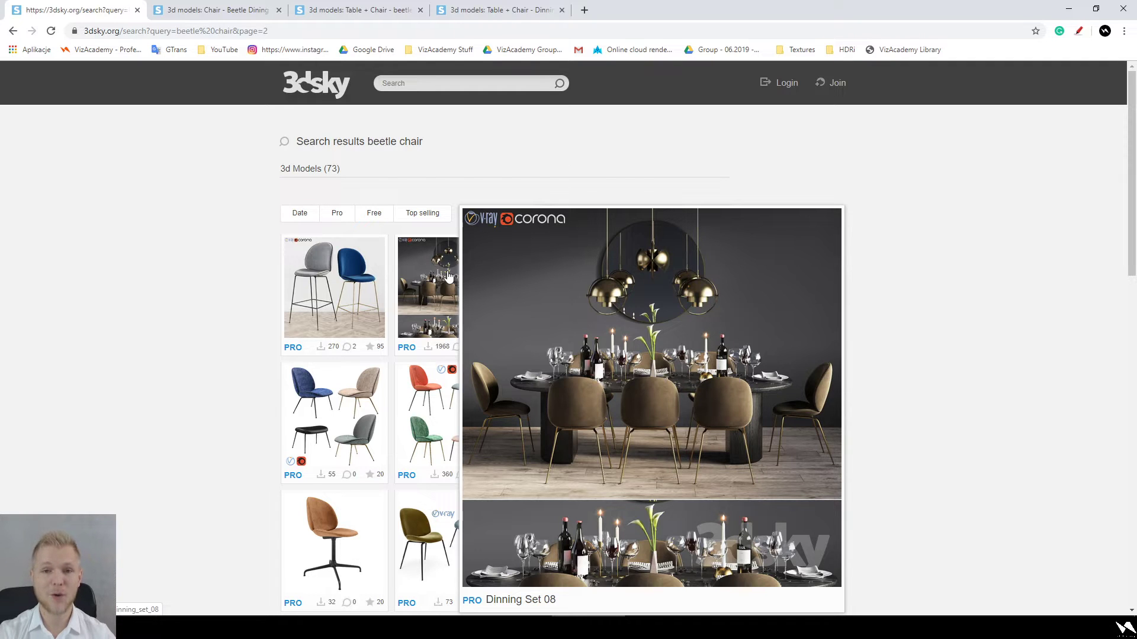
scroll(166, 263, "down", 4)
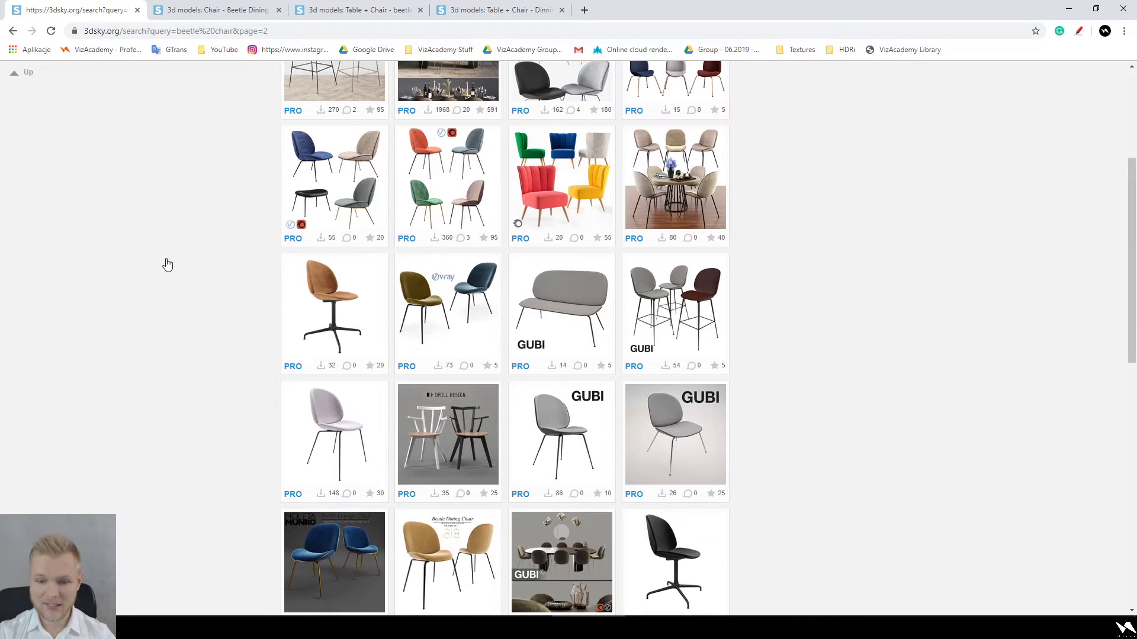
scroll(168, 265, "down", 3)
scroll(168, 265, "down", 1)
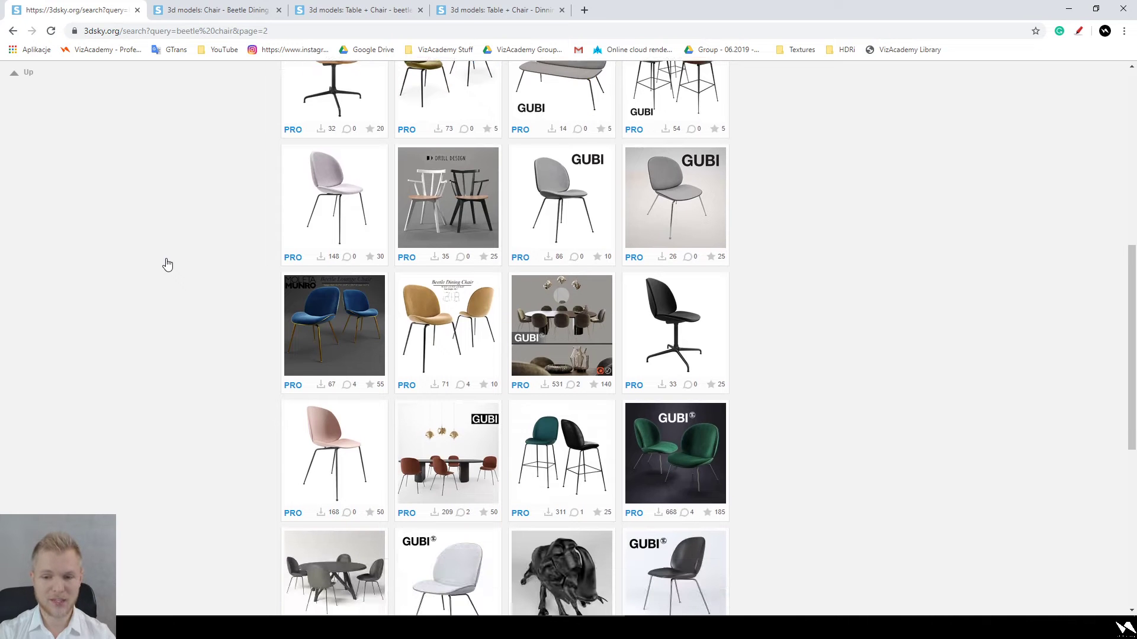
scroll(167, 265, "down", 4)
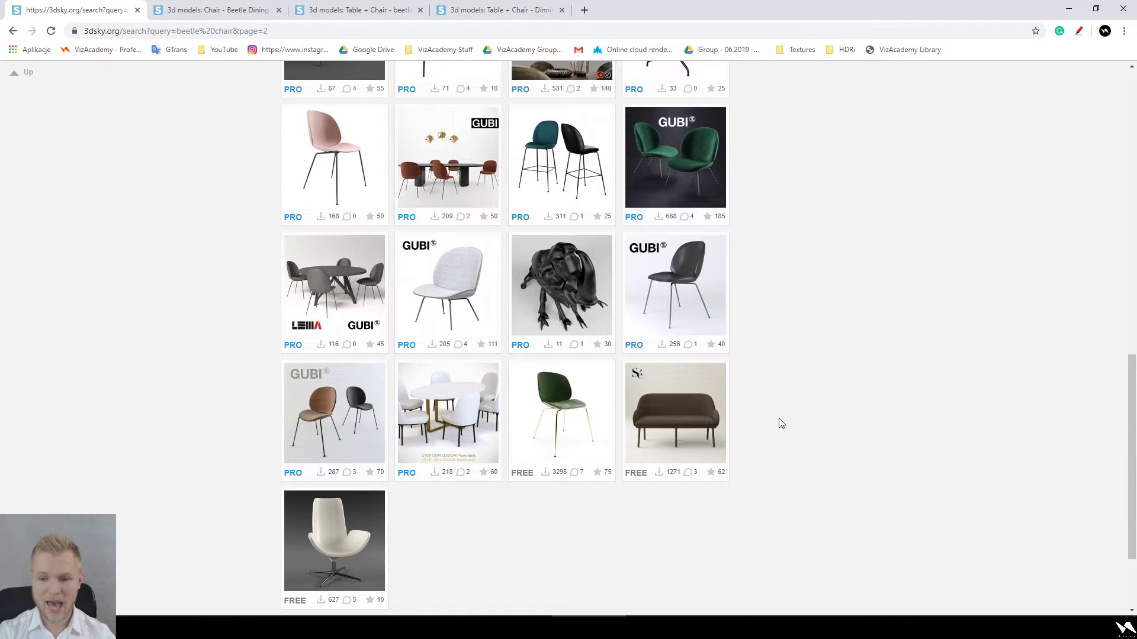
mouse_move(574, 412)
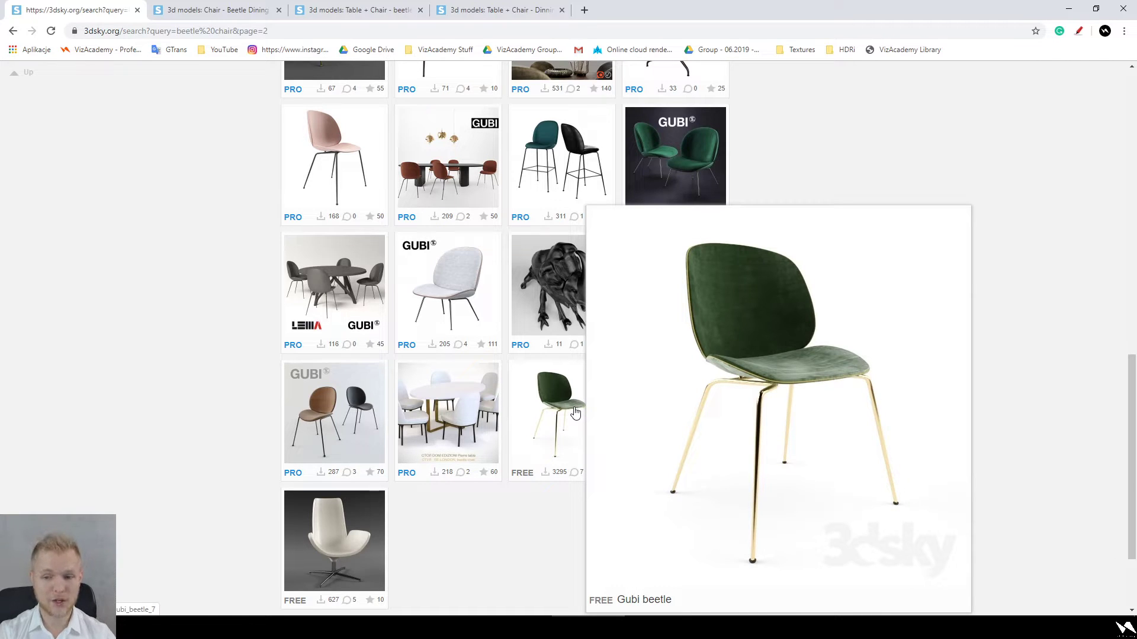
scroll(181, 388, "up", 1)
middle_click(205, 380)
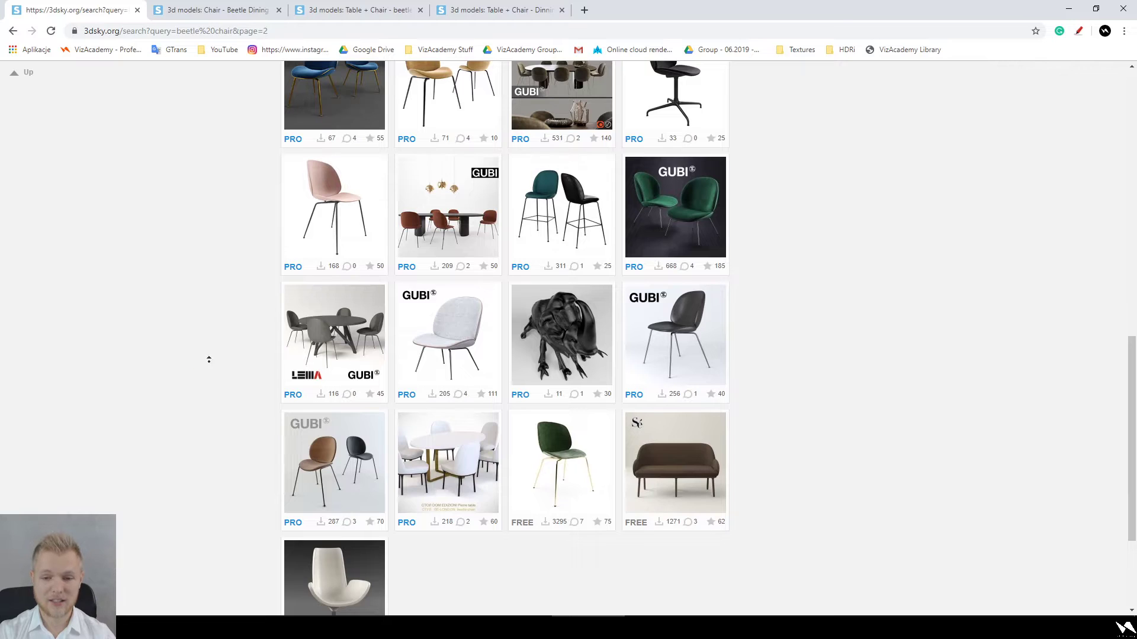
scroll(218, 338, "up", 3)
scroll(220, 349, "up", 8)
scroll(221, 351, "up", 1)
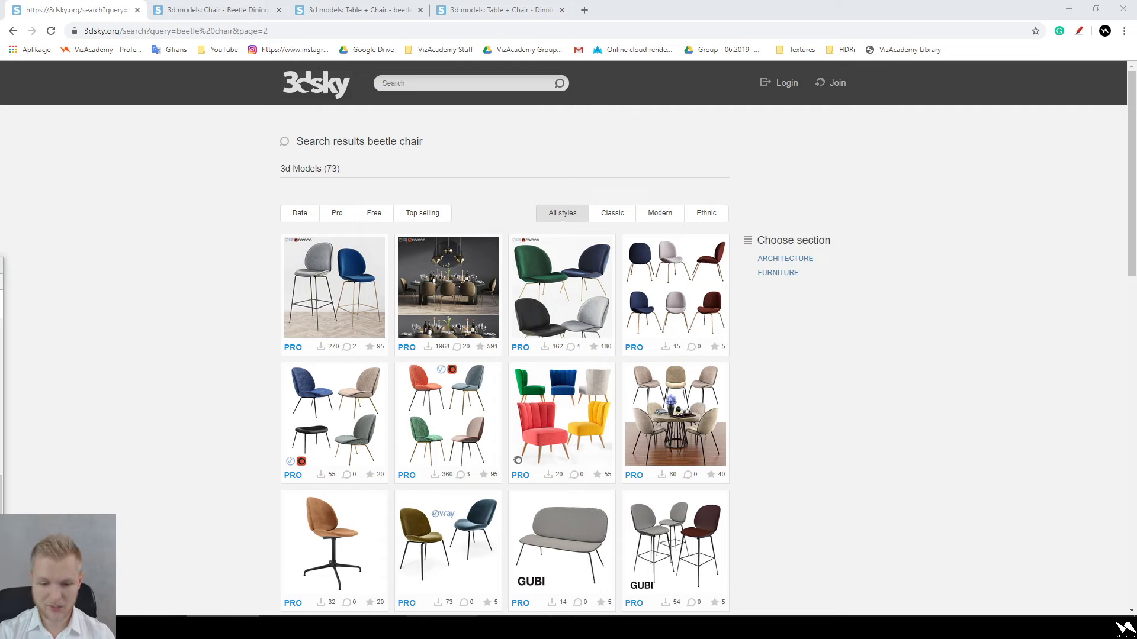
Step: Switch back to Google Drive, reopen the student's folder and view 5_Chelsea Pied-à-Terre.jpg
left_click(369, 626)
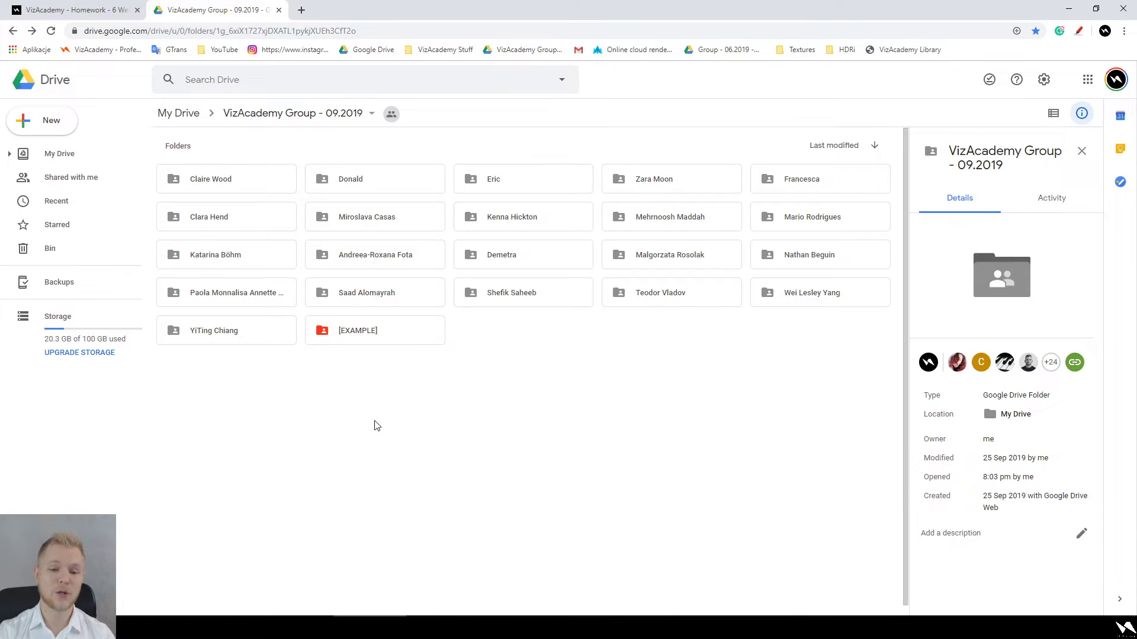
double_click(267, 330)
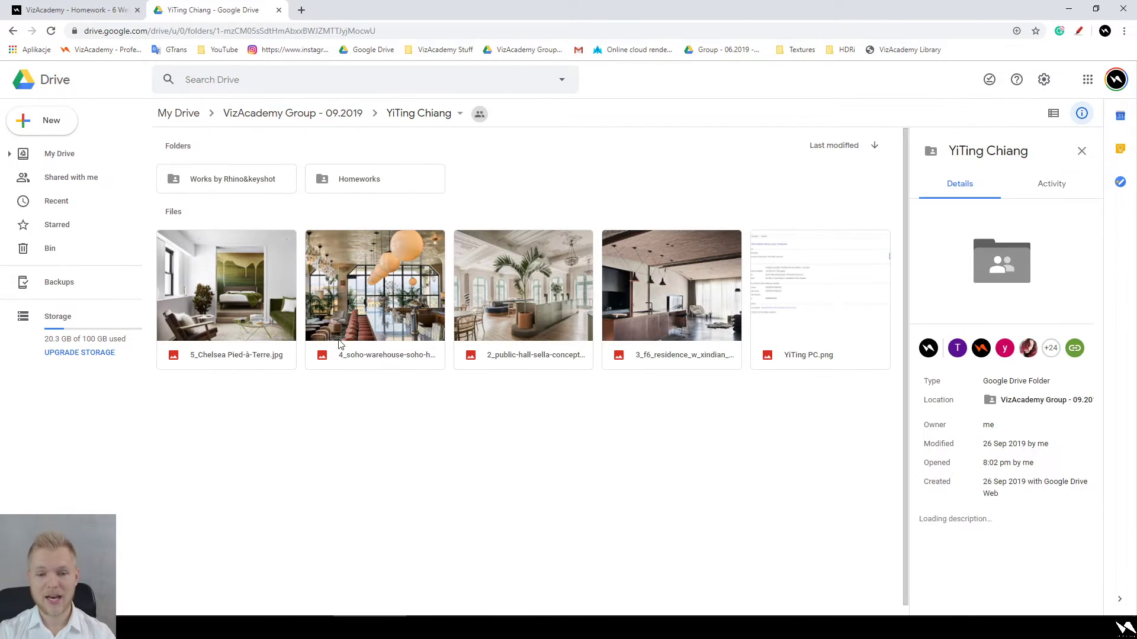
double_click(235, 301)
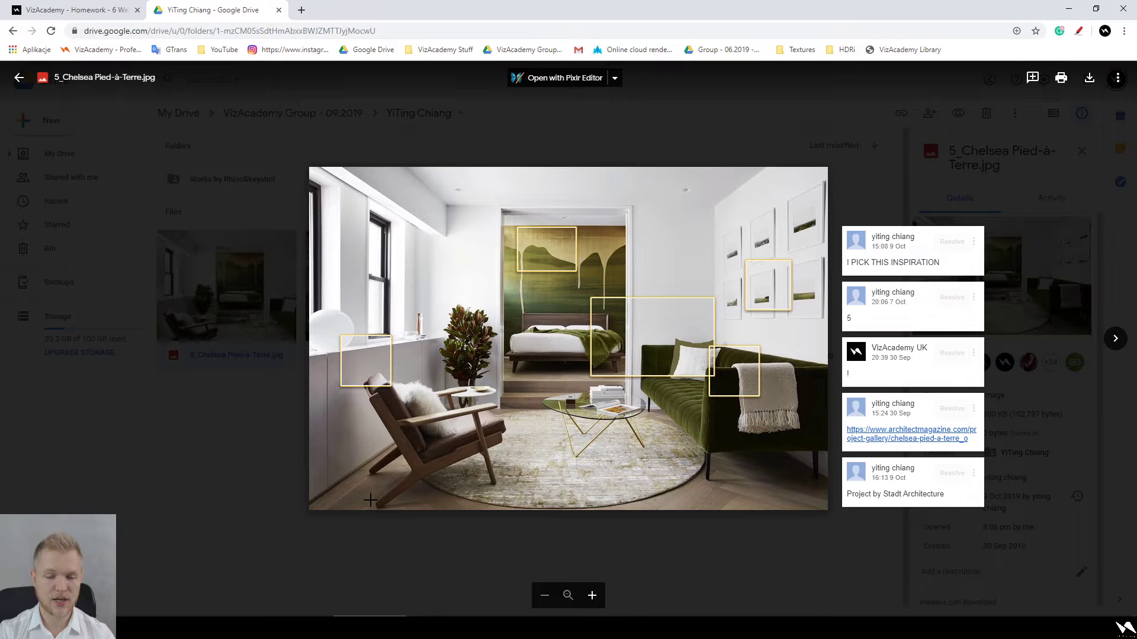
left_click(233, 492)
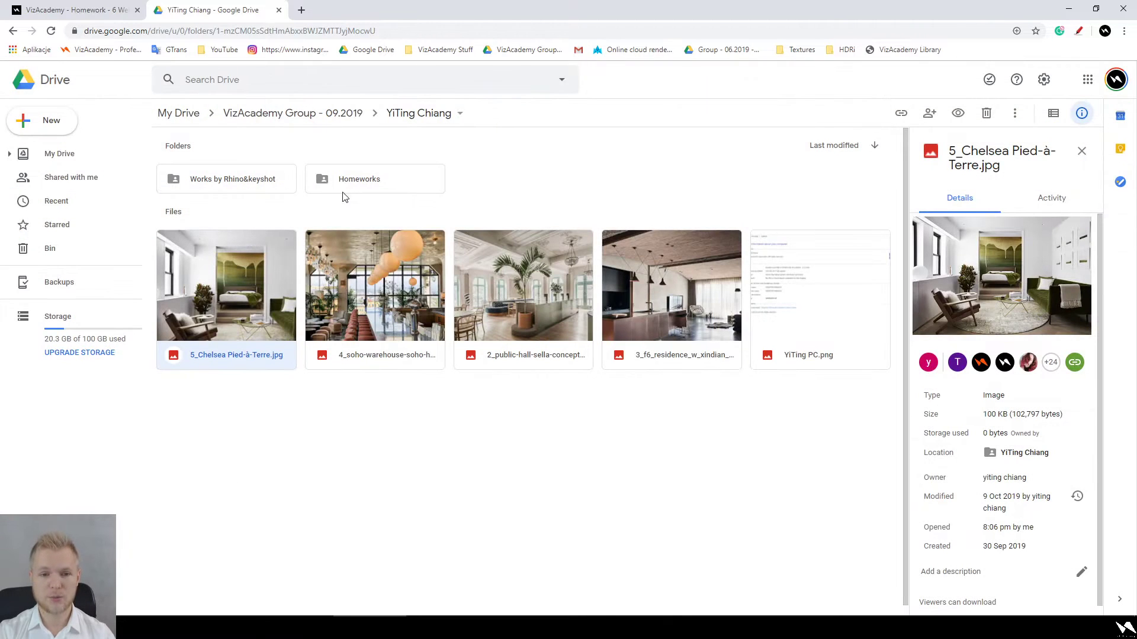
Step: Look through the images in the student's Homeworks folder and return to the parent folder
double_click(378, 179)
scroll(586, 284, "down", 2)
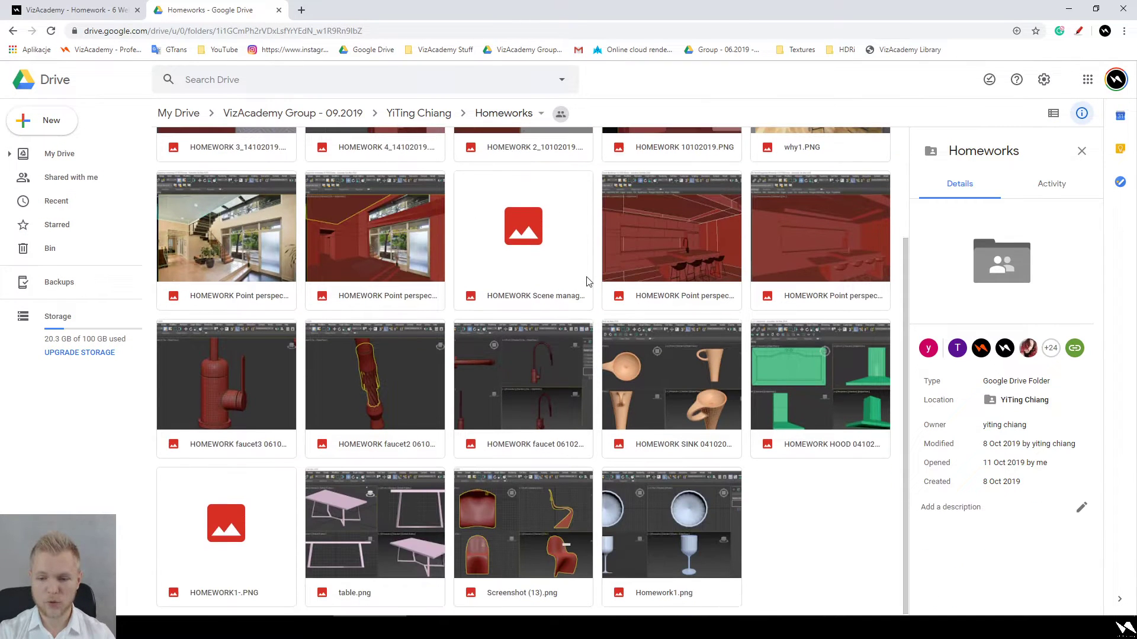
scroll(586, 284, "up", 3)
key("alt+Left")
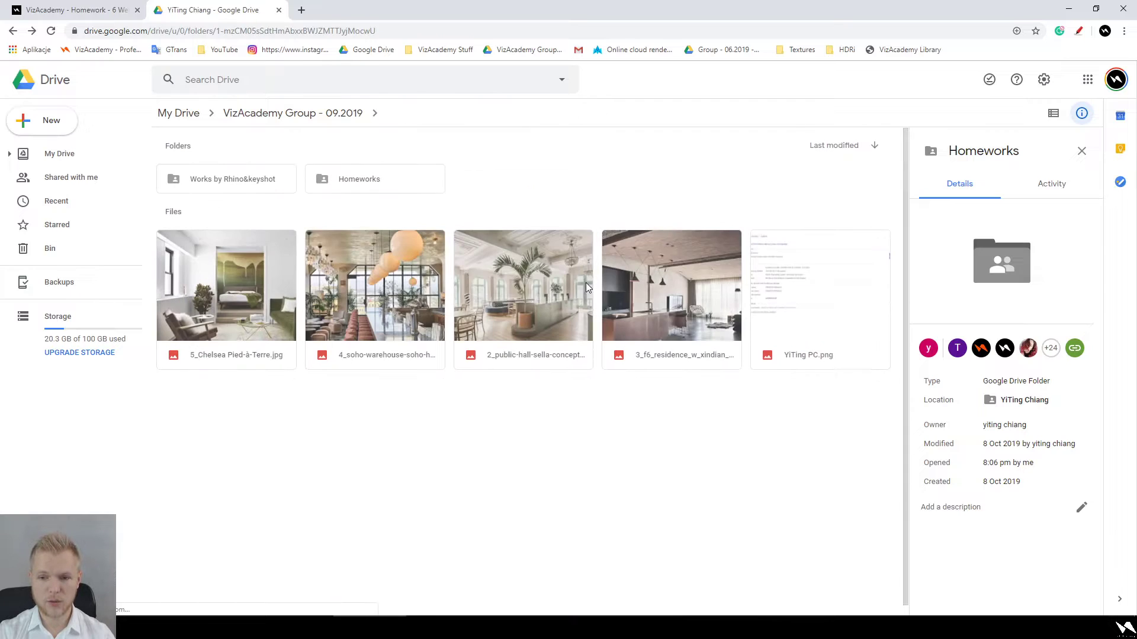
Step: Open 5_Chelsea Pied-à-Terre.jpg, frame the wooden armchair as a comment area, and discard the empty comment
double_click(265, 276)
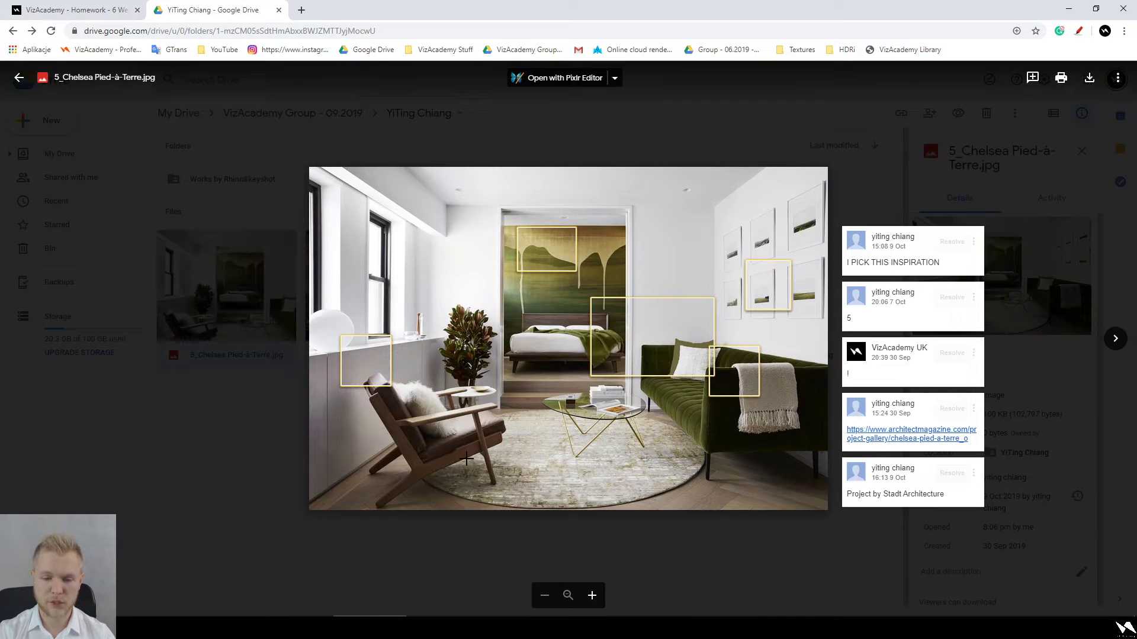
left_click_drag(499, 377, 339, 518)
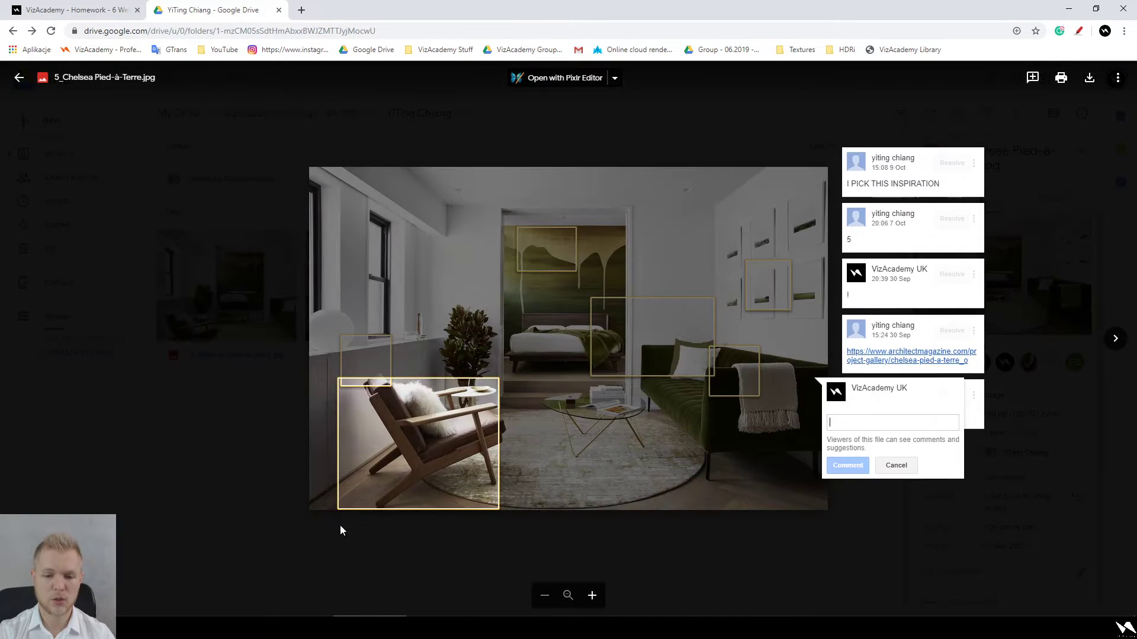
left_click(395, 513)
left_click_drag(499, 381, 361, 504)
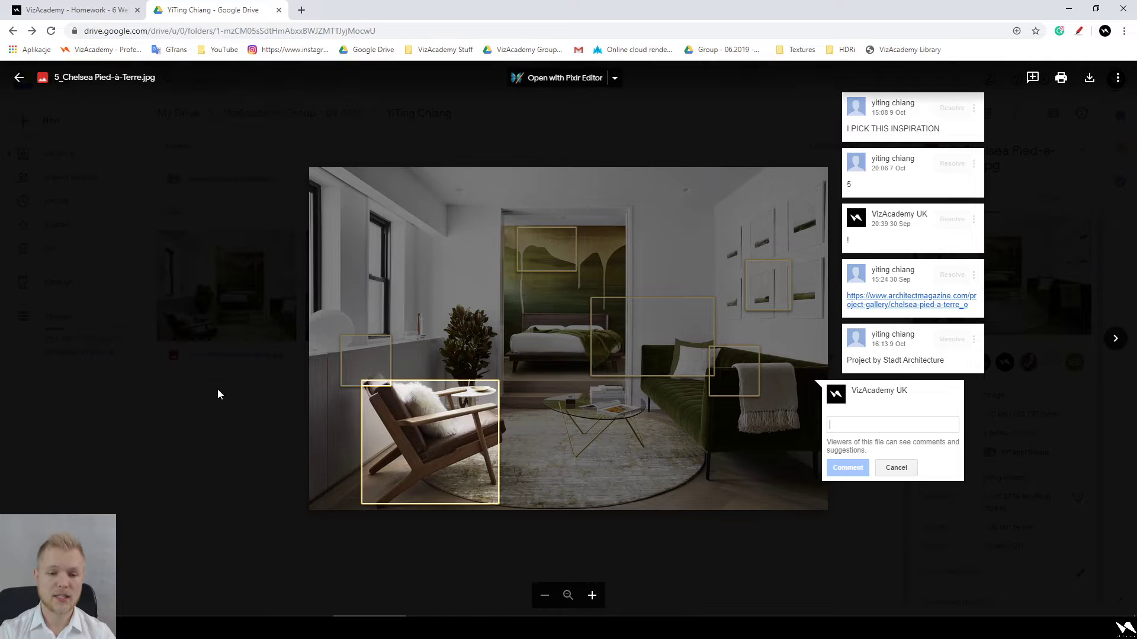
left_click(220, 416)
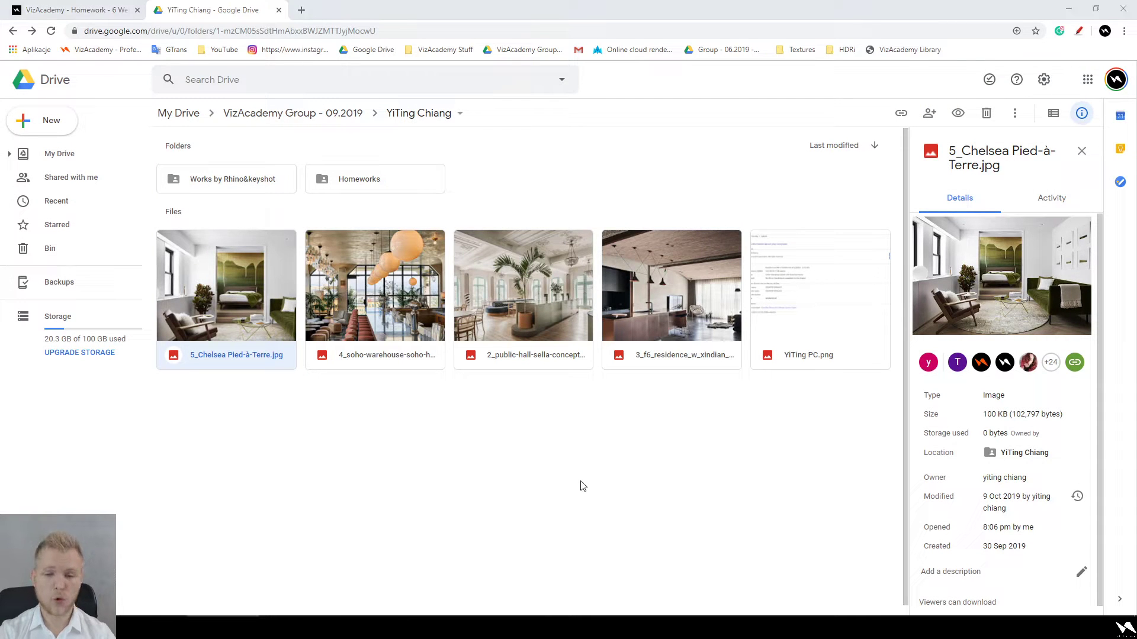
Step: Check the student's Homeworks folder again and open the Works by Rhino&keyshot folder to view its renders
left_click(428, 435)
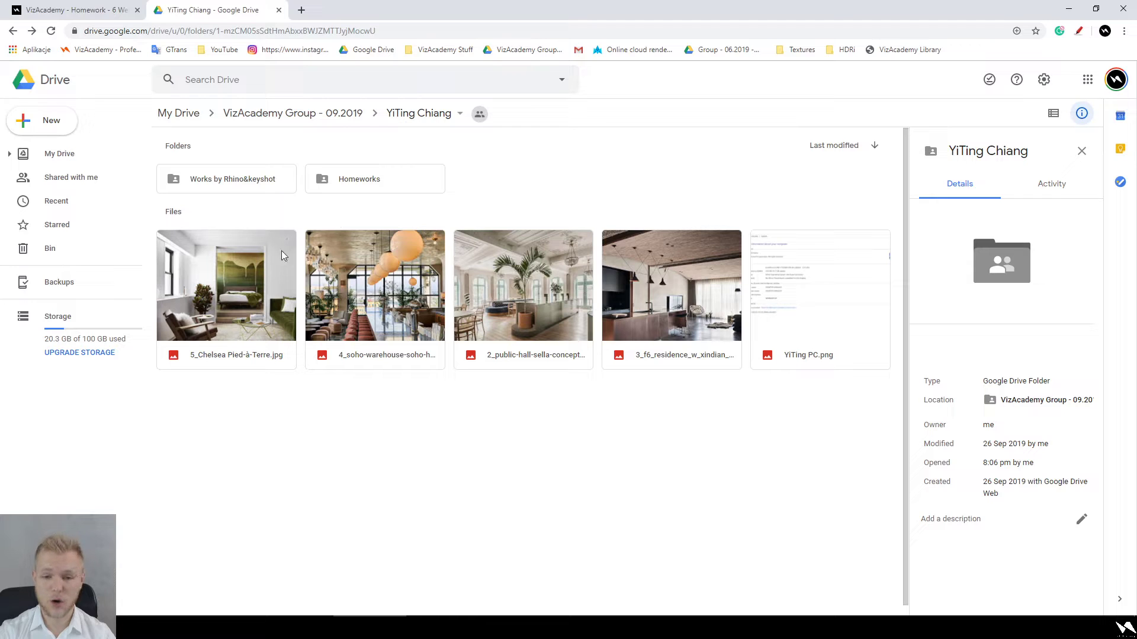
double_click(373, 177)
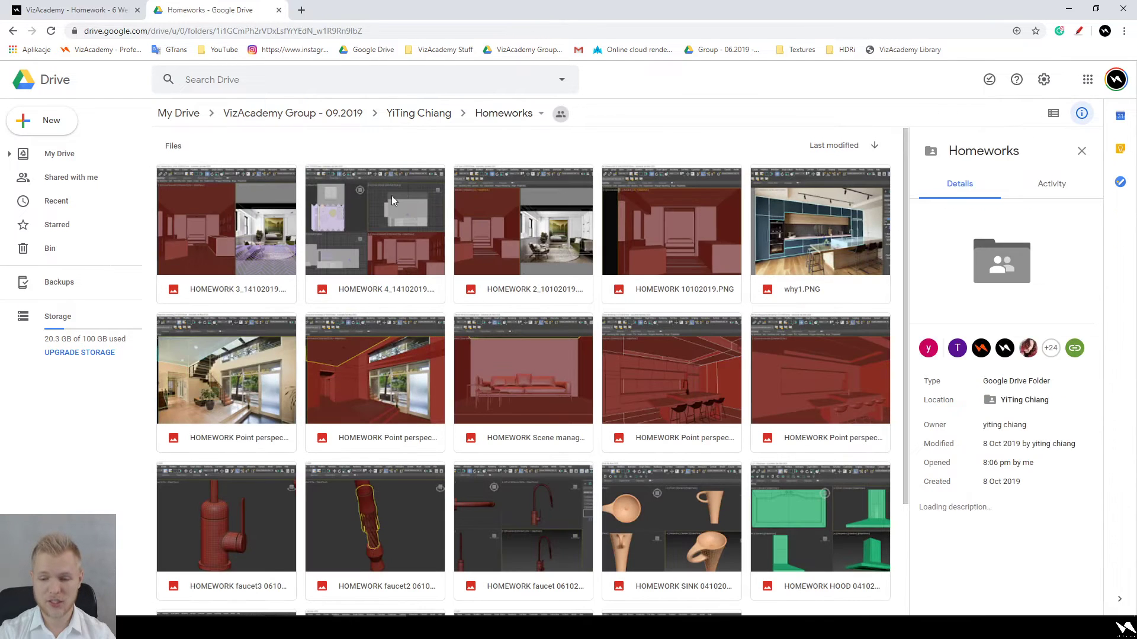
key("alt+Left")
double_click(228, 182)
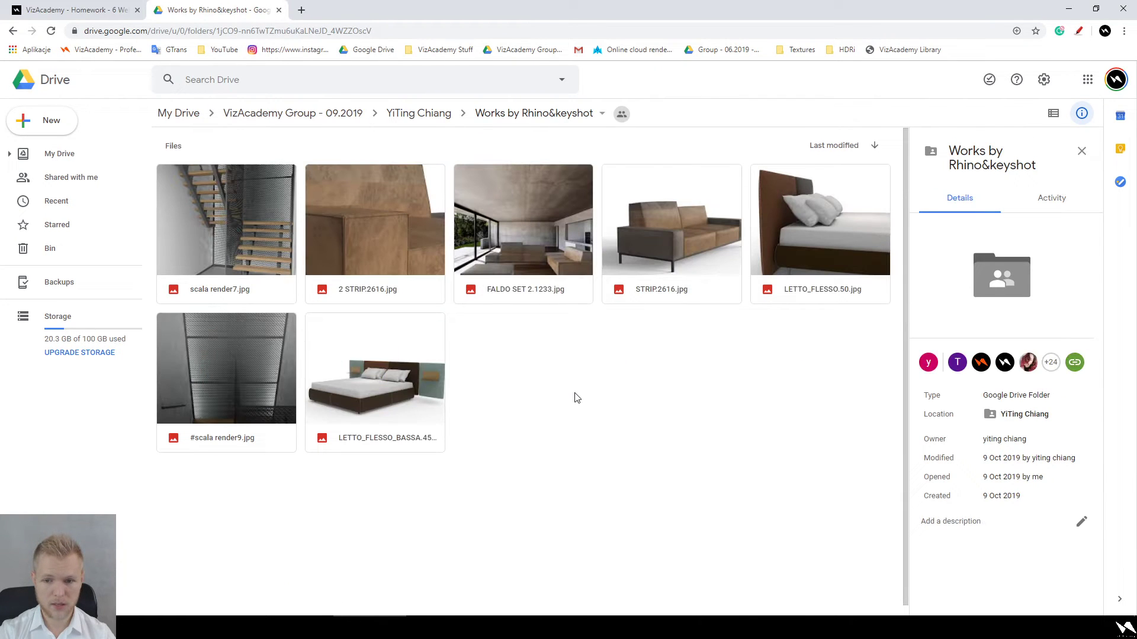
Step: Return to the student's Homeworks folder, skim its files and open HOMEWORK 3_14102019.PNG
key("alt+Left")
double_click(390, 186)
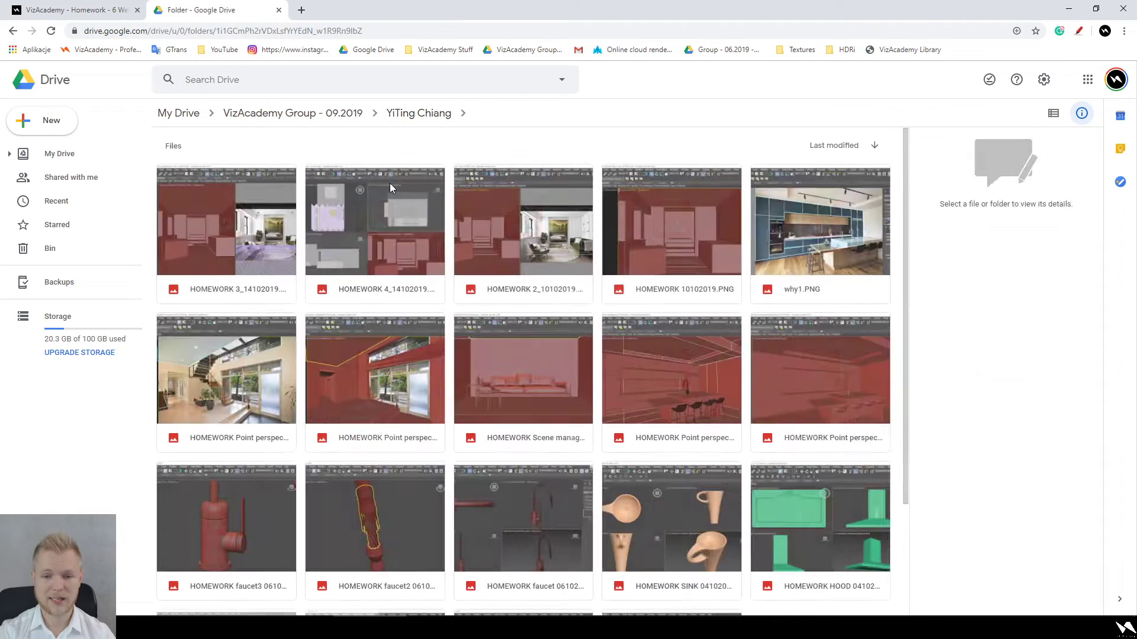
scroll(576, 299, "down", 3)
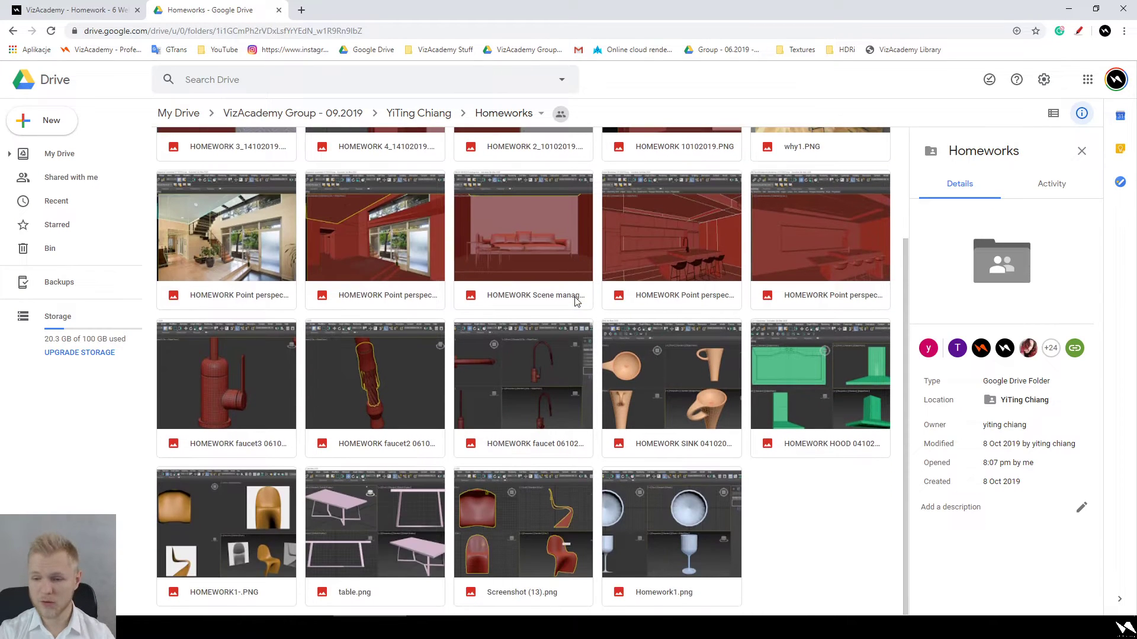
scroll(567, 359, "up", 3)
double_click(274, 219)
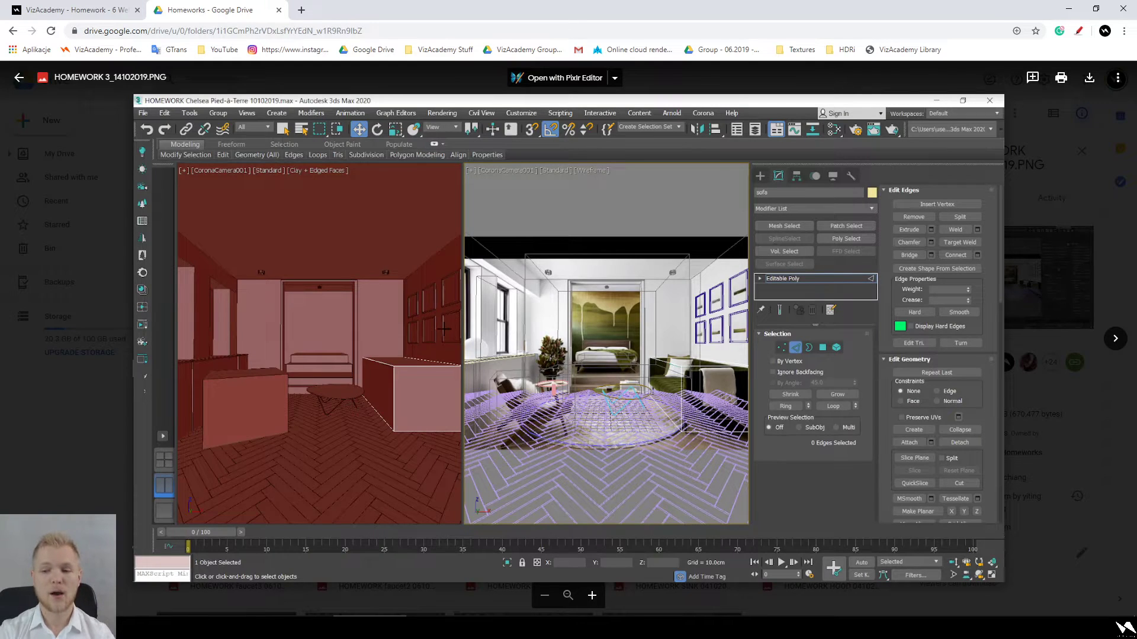
Step: Examine the clay camera view and the wireframe over the reference photo in HOMEWORK 3_14102019.PNG up close
scroll(392, 318, "up", 2)
scroll(392, 317, "up", 1)
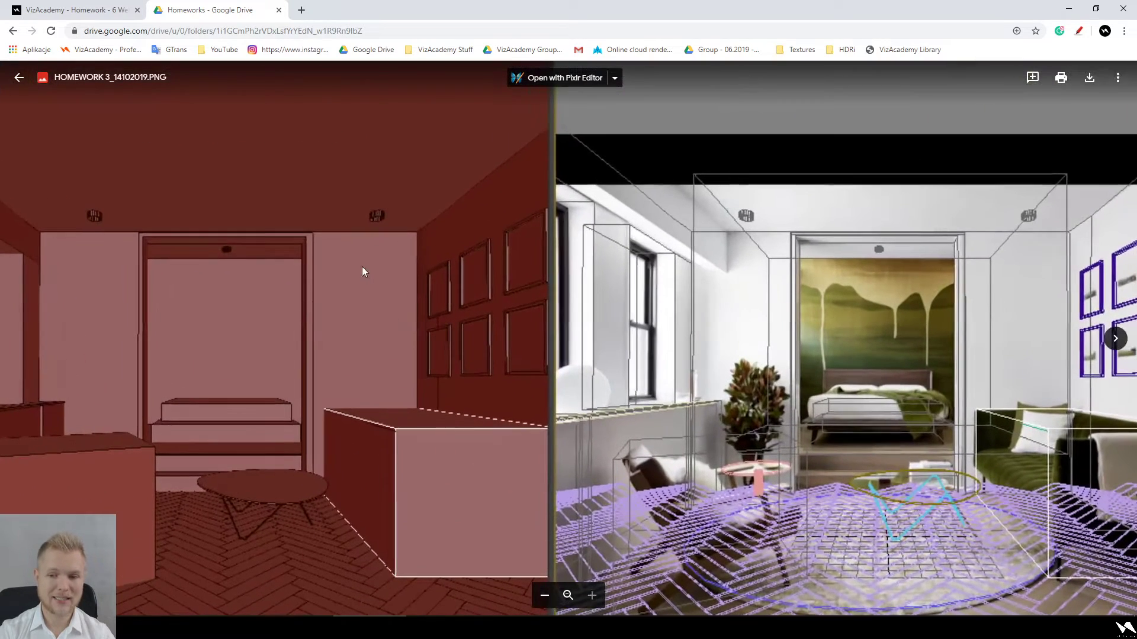
left_click_drag(361, 267, 502, 201)
scroll(457, 375, "down", 4)
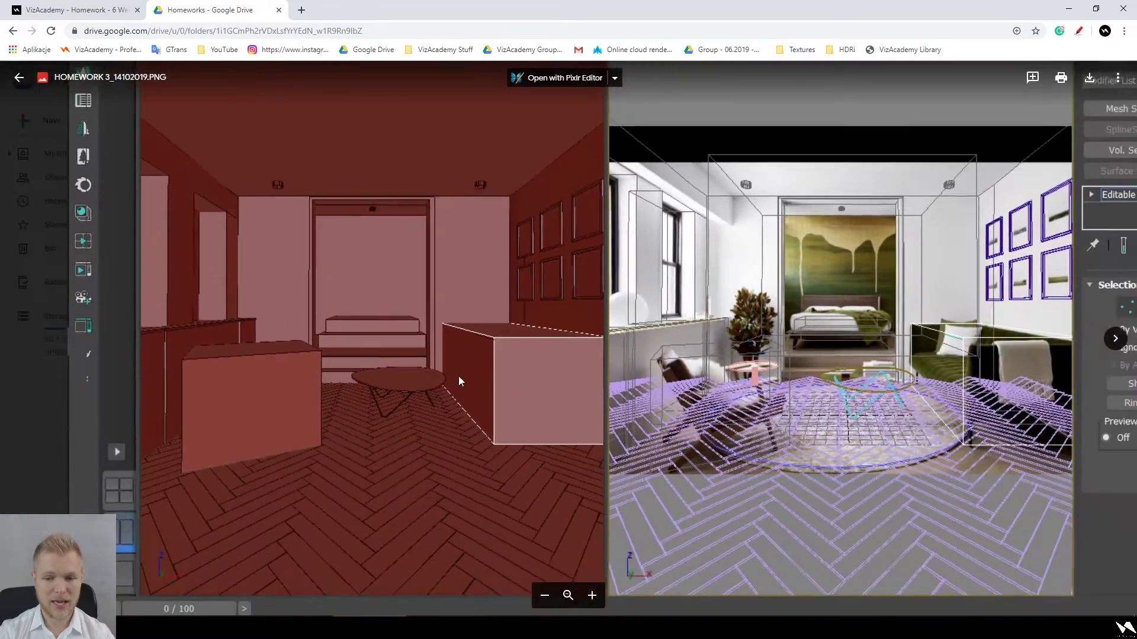
scroll(685, 385, "up", 3)
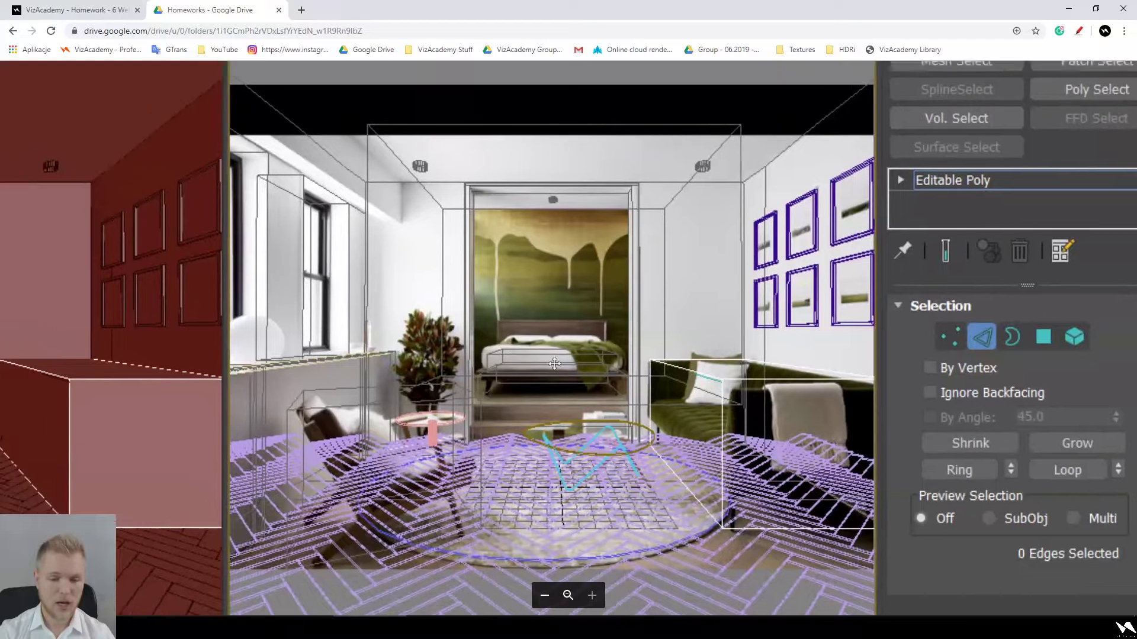
left_click_drag(554, 363, 797, 392)
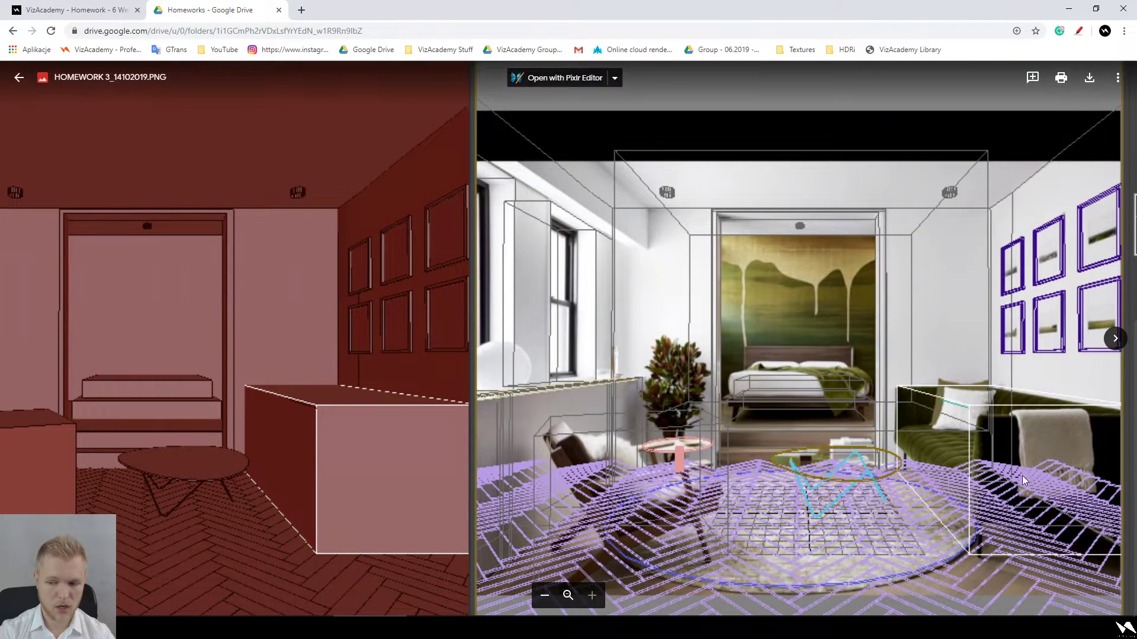
left_click_drag(789, 442, 639, 499)
scroll(231, 393, "down", 3)
left_click_drag(267, 407, 385, 426)
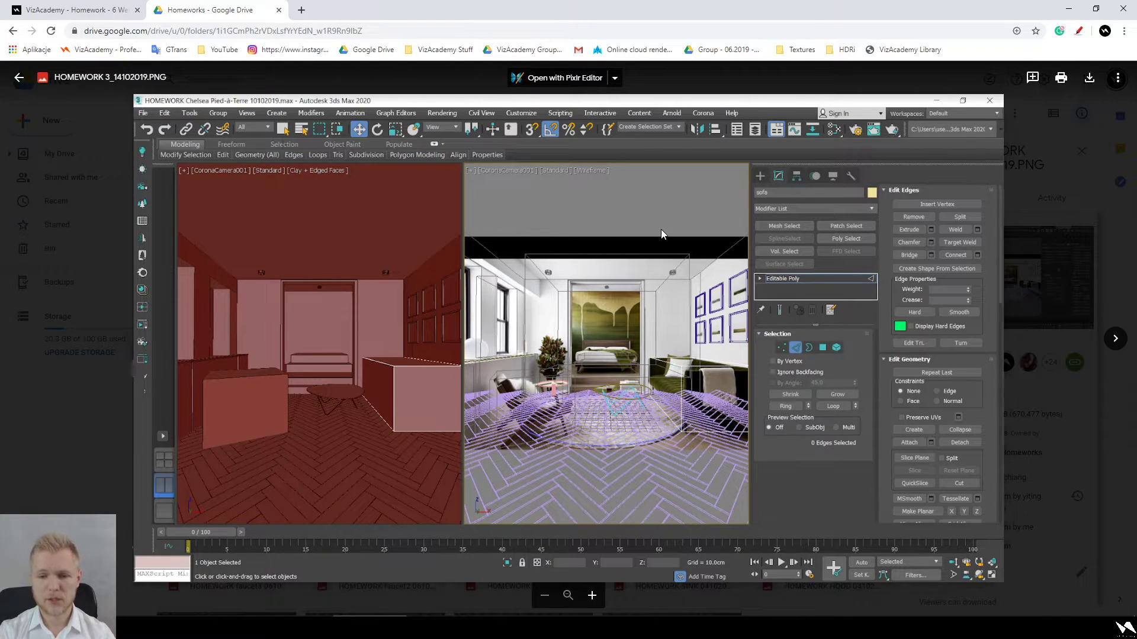
Step: Compare the modelled sofa, coffee table and floor with the reference photo in HOMEWORK 3_14102019.PNG, and close the preview
scroll(639, 231, "up", 4)
scroll(639, 256, "down", 1)
left_click_drag(648, 446, 1007, 378)
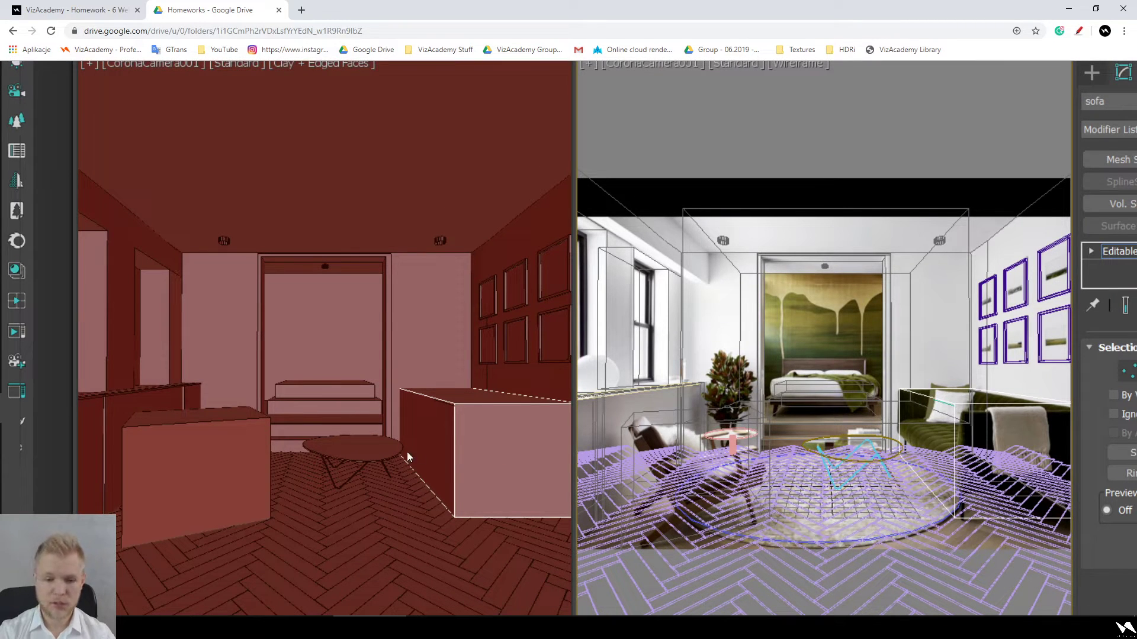
scroll(403, 450, "up", 2)
scroll(499, 463, "down", 5)
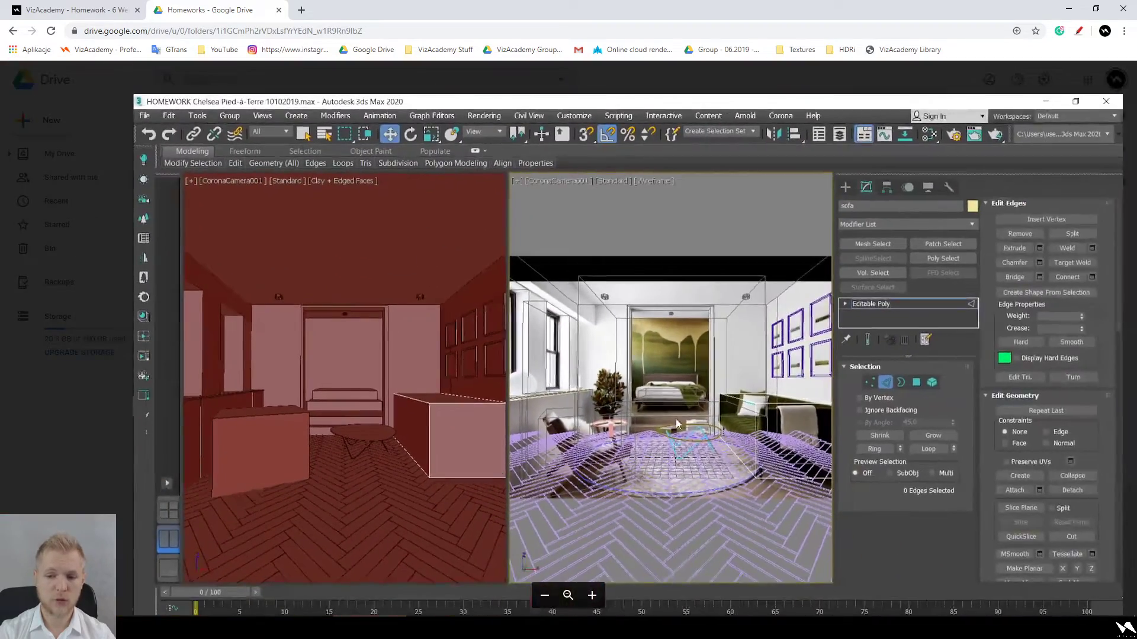
scroll(677, 419, "up", 4)
scroll(578, 473, "down", 3)
scroll(578, 474, "down", 5)
scroll(521, 453, "up", 3)
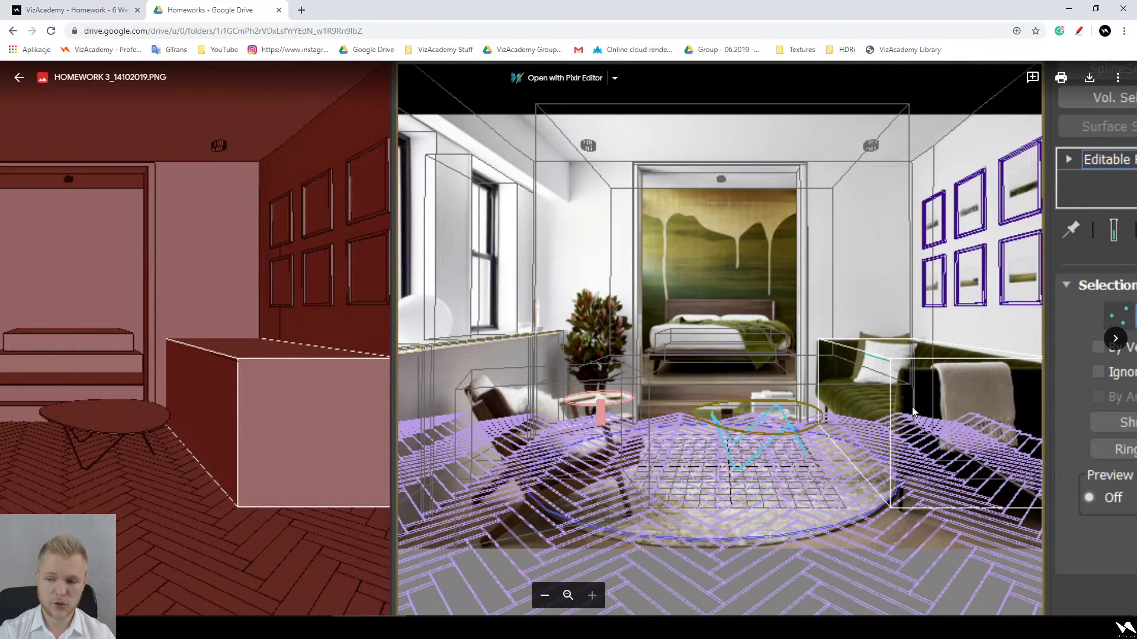
scroll(716, 425, "down", 3)
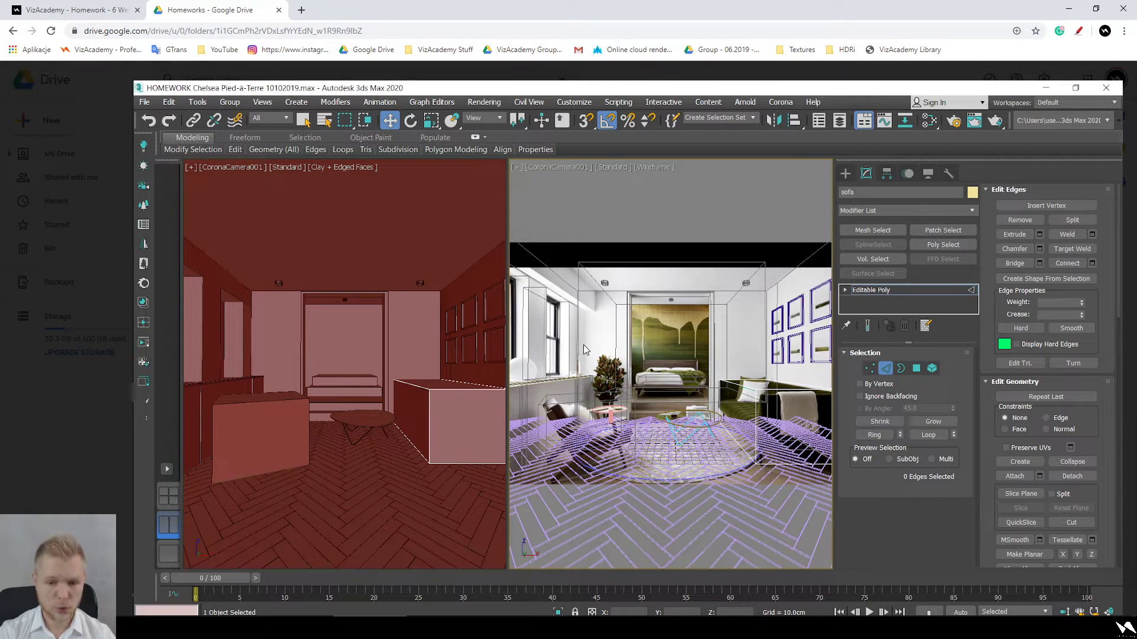
scroll(657, 374, "up", 5)
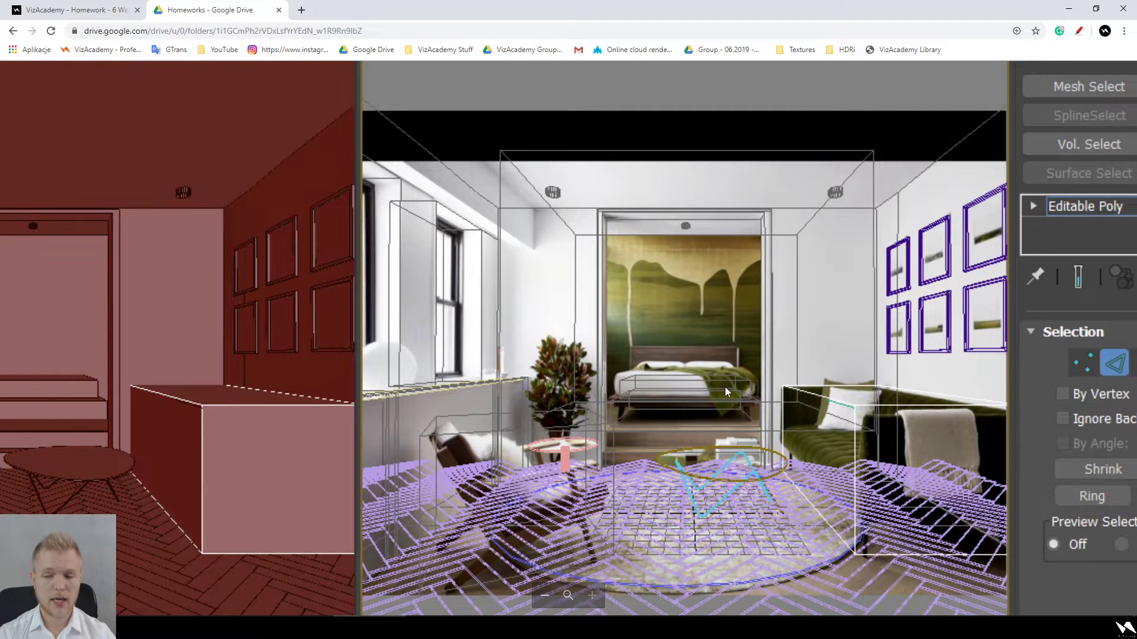
scroll(722, 407, "down", 5)
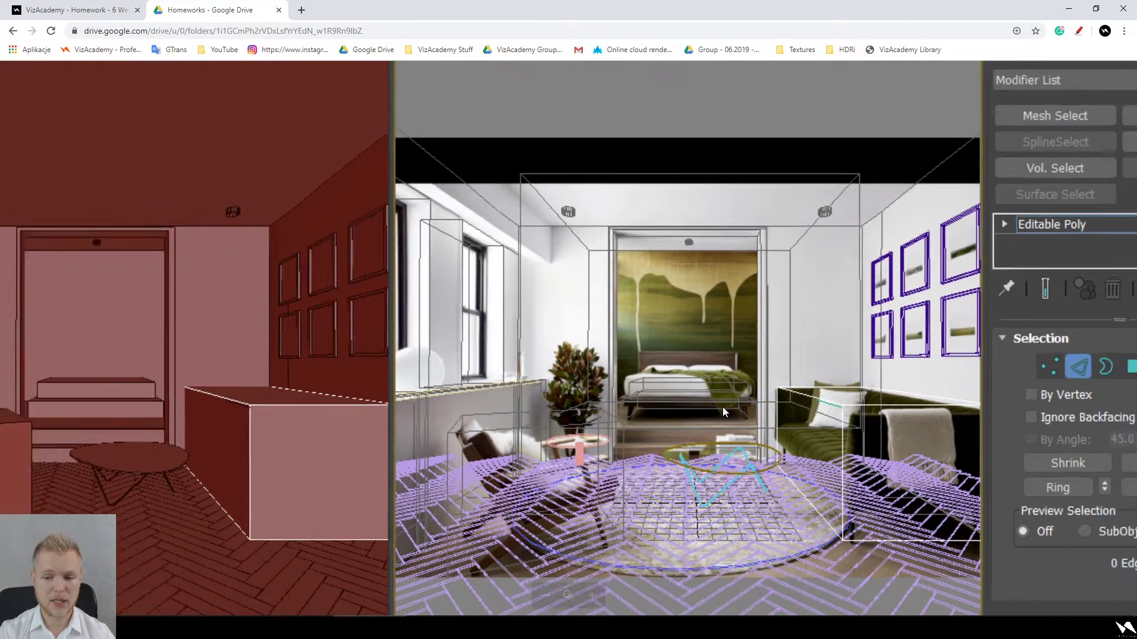
scroll(560, 414, "up", 3)
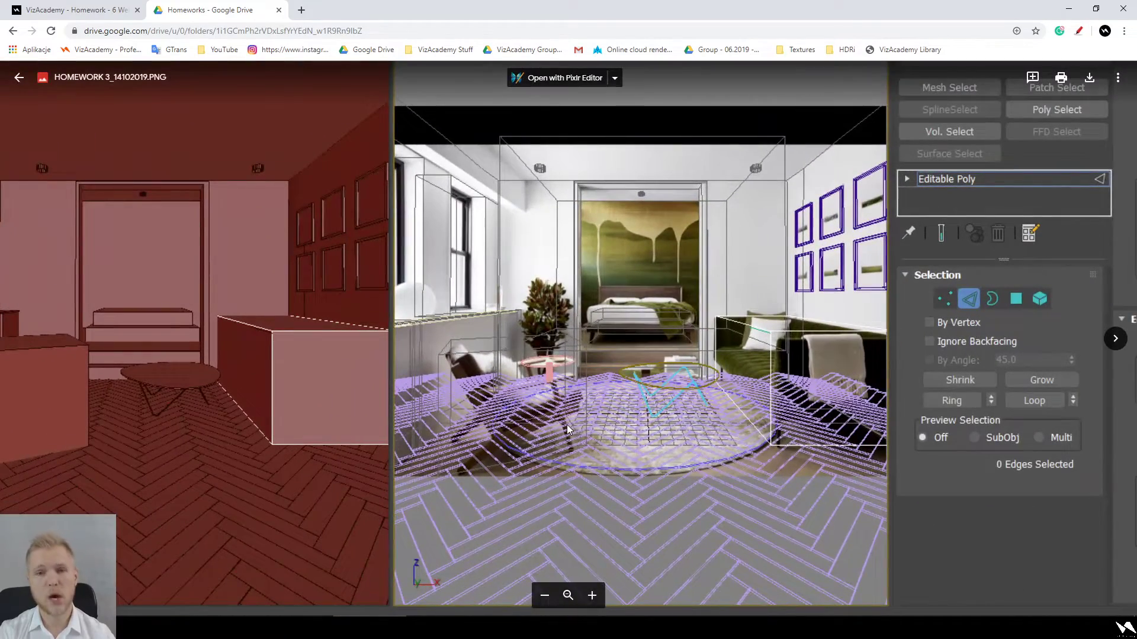
key("Escape")
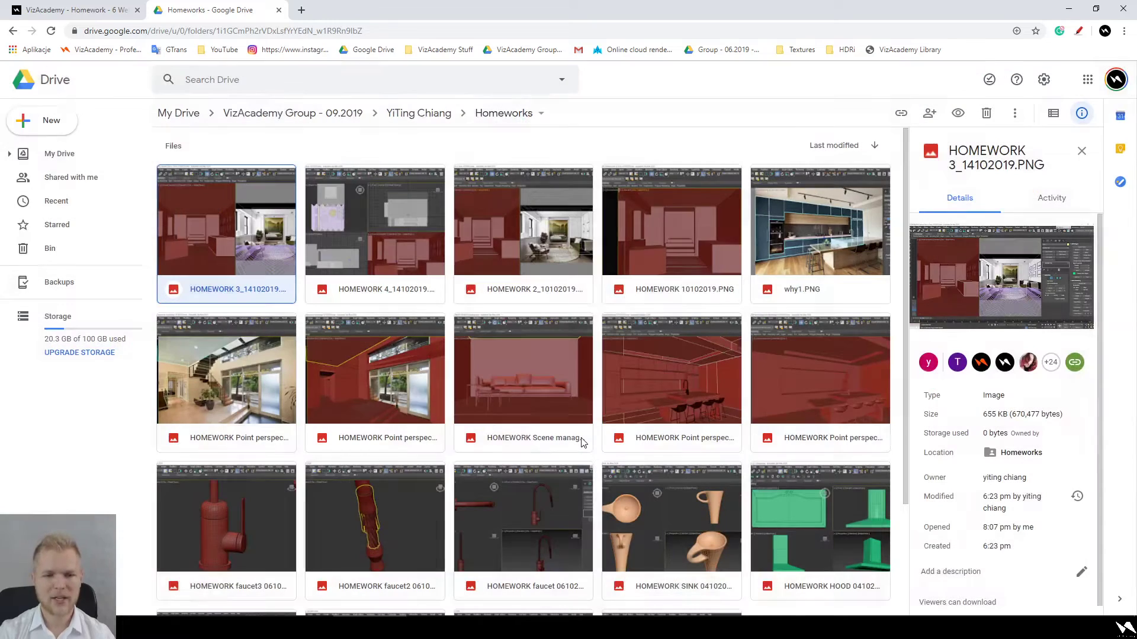
Step: View HOMEWORK 4_14102019.PNG, compare it with the neighbouring homework images, and close the preview
double_click(405, 239)
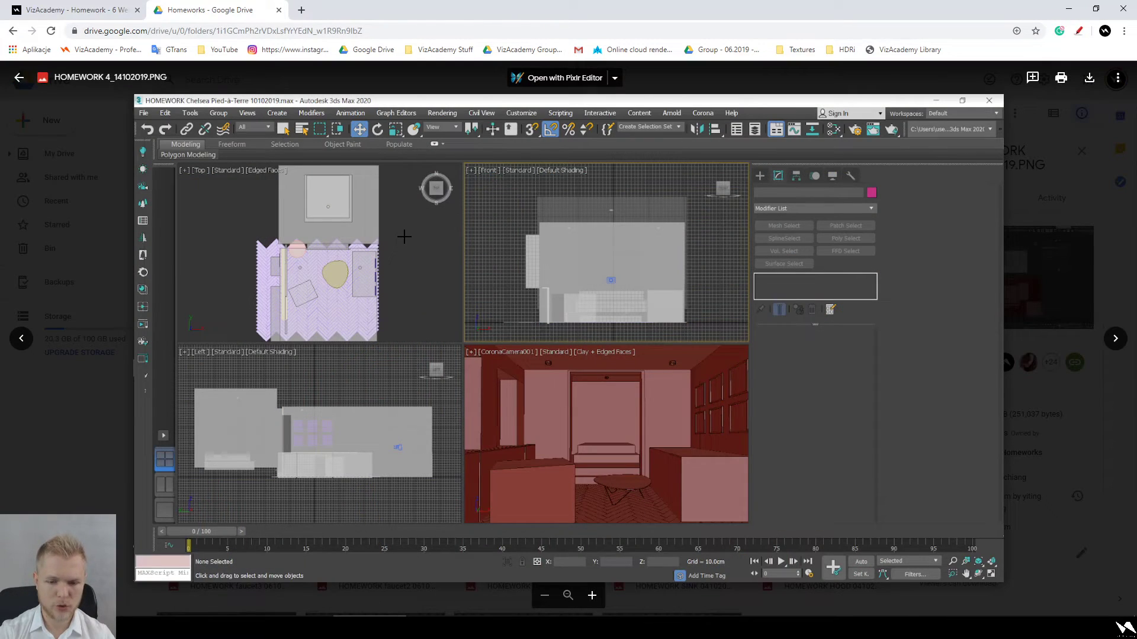
key("Right")
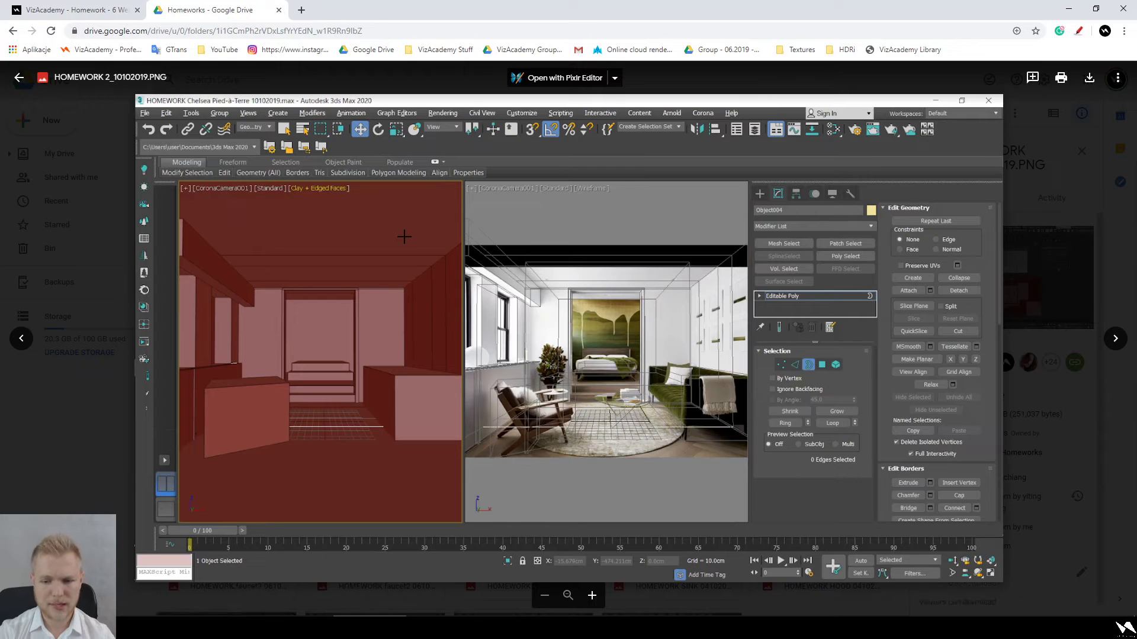
key("Left")
key("Left")
key("Right")
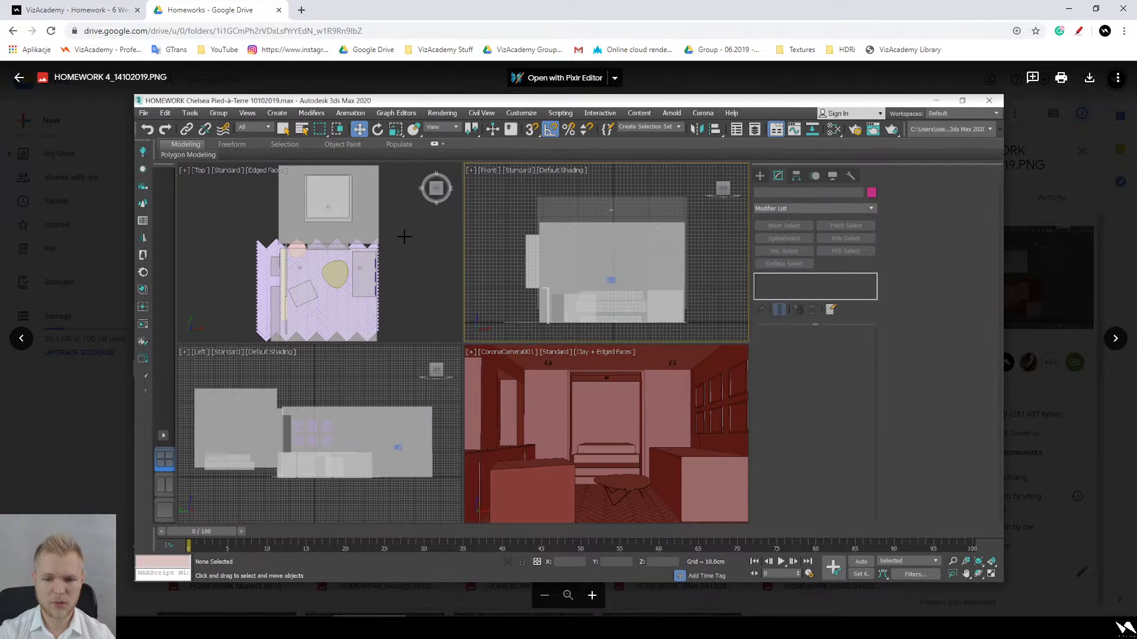
key("Right")
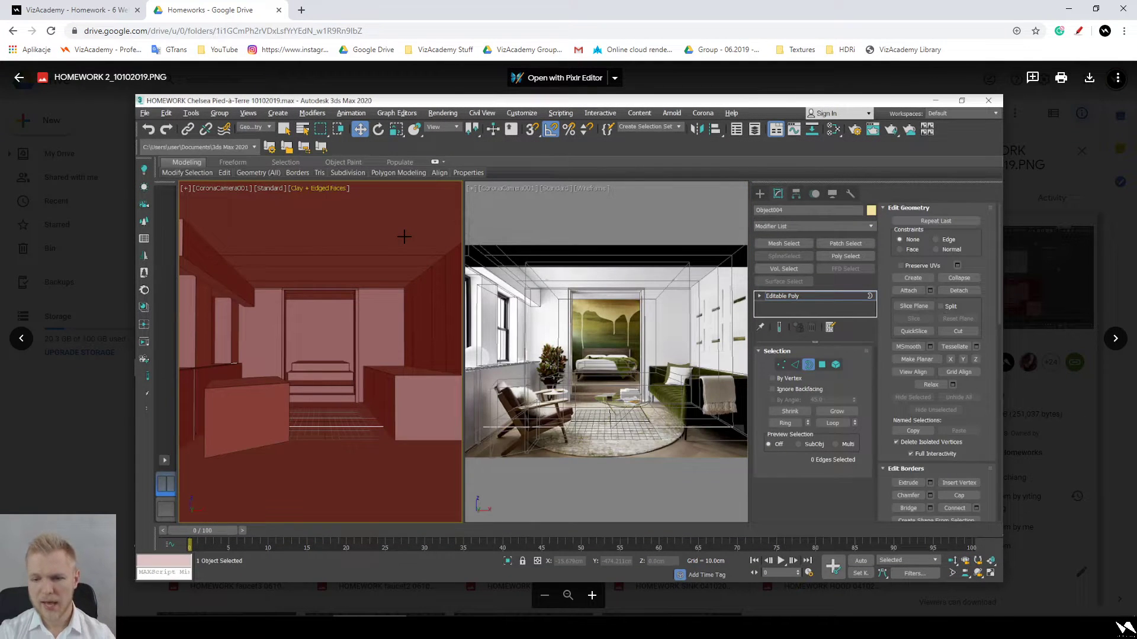
key("Left")
key("Left")
key("Right")
key("Left")
key("Escape")
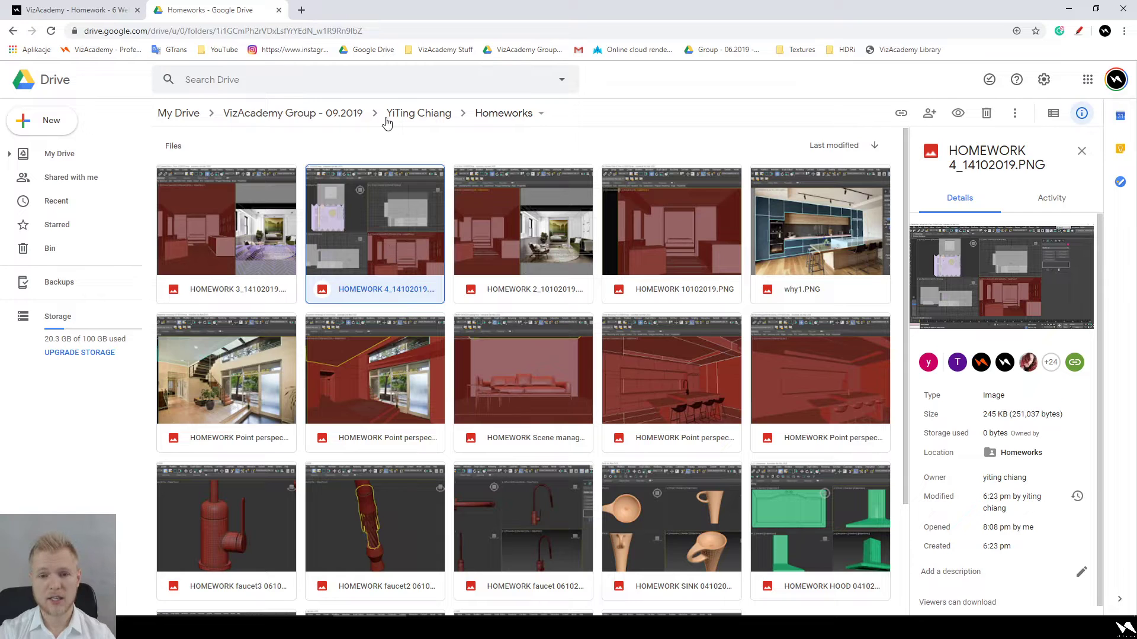
Step: Go up to the VizAcademy Group - 09.2019 folder, check another student's INSPIRATION folder, and return to the group folder
left_click(401, 116)
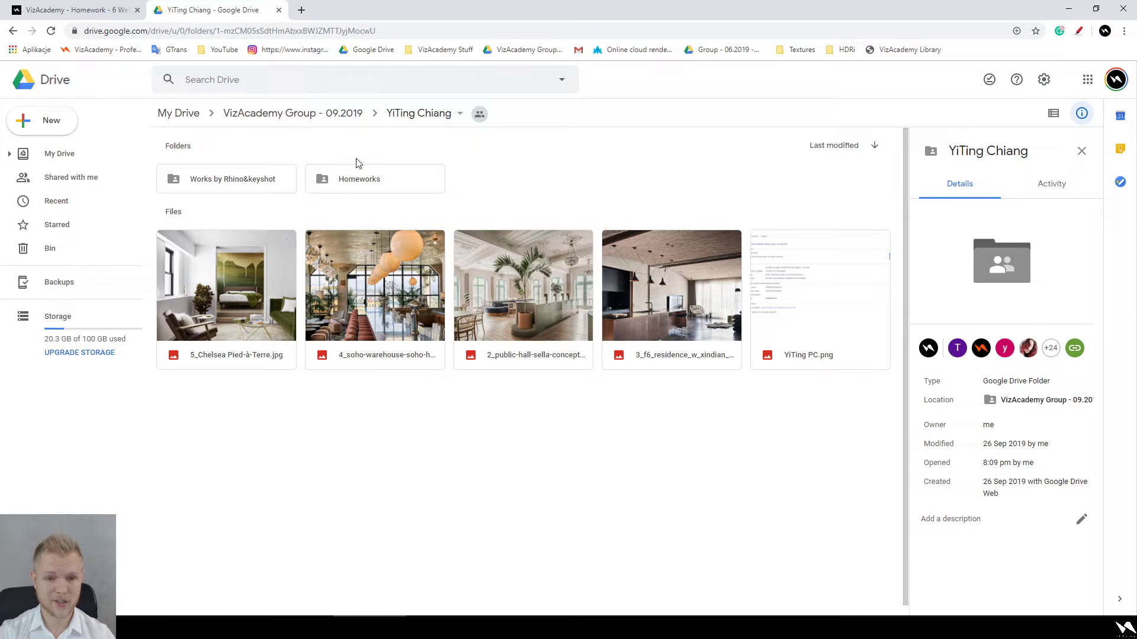
left_click(301, 118)
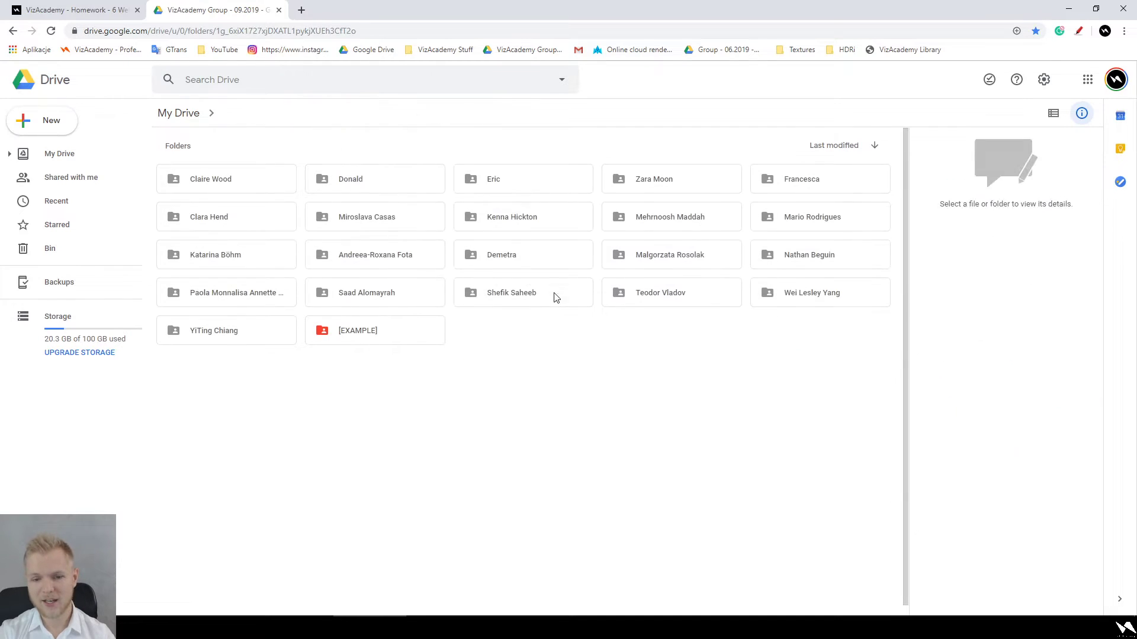
double_click(794, 292)
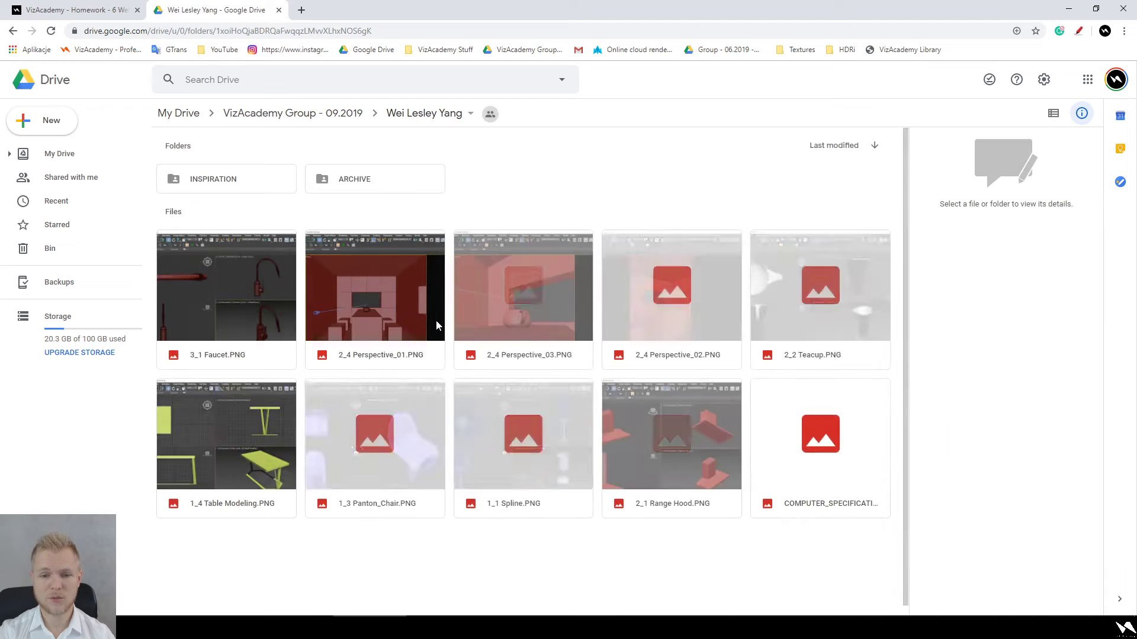
double_click(261, 170)
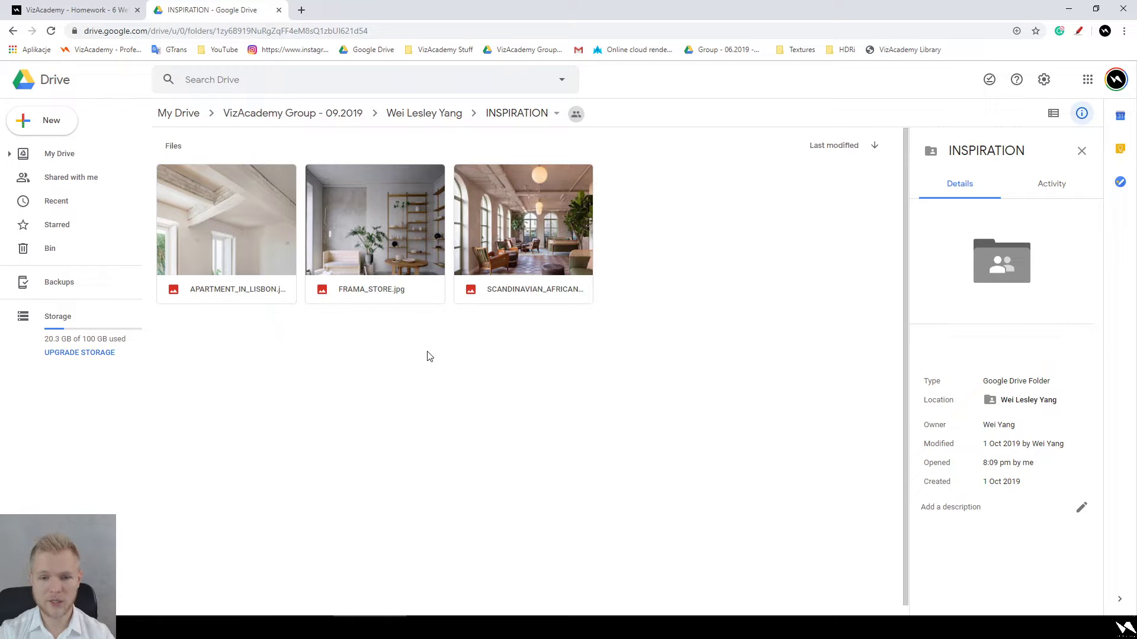
key("alt+Left")
key("alt+Left")
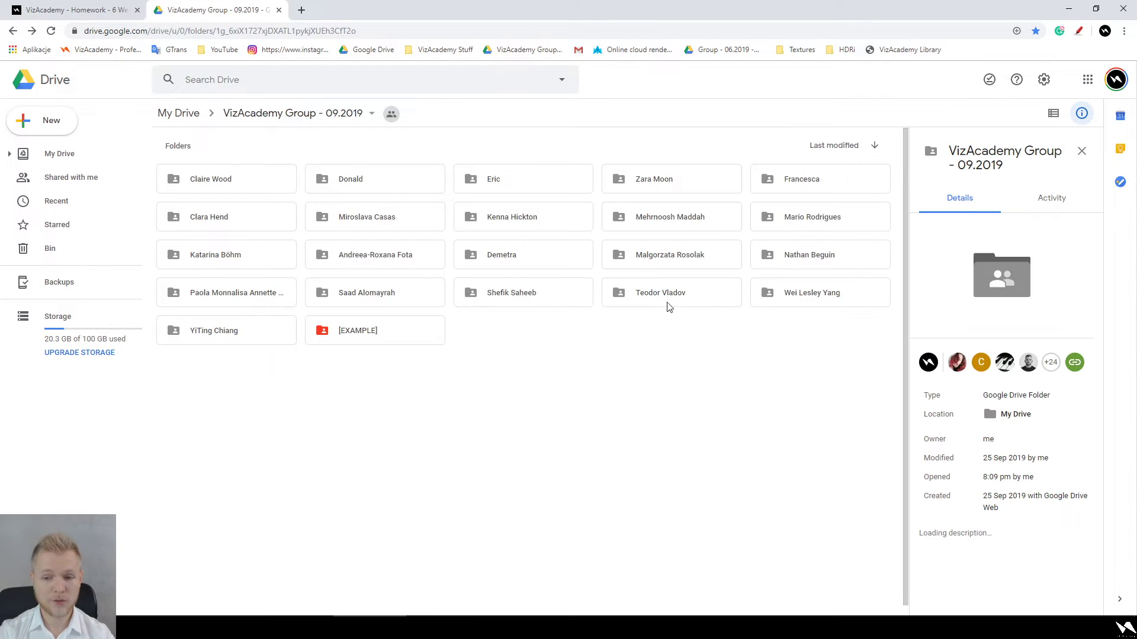
Step: Open the folder of the student with the 1st Interior homework and look through its files
double_click(662, 296)
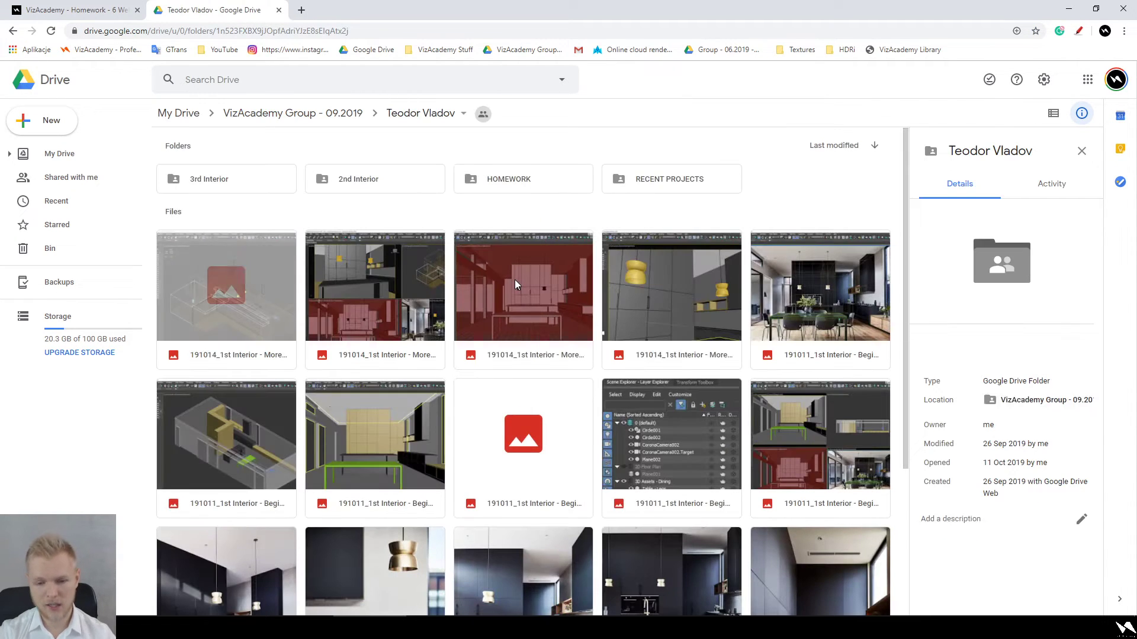
scroll(514, 279, "down", 1)
scroll(515, 281, "down", 1)
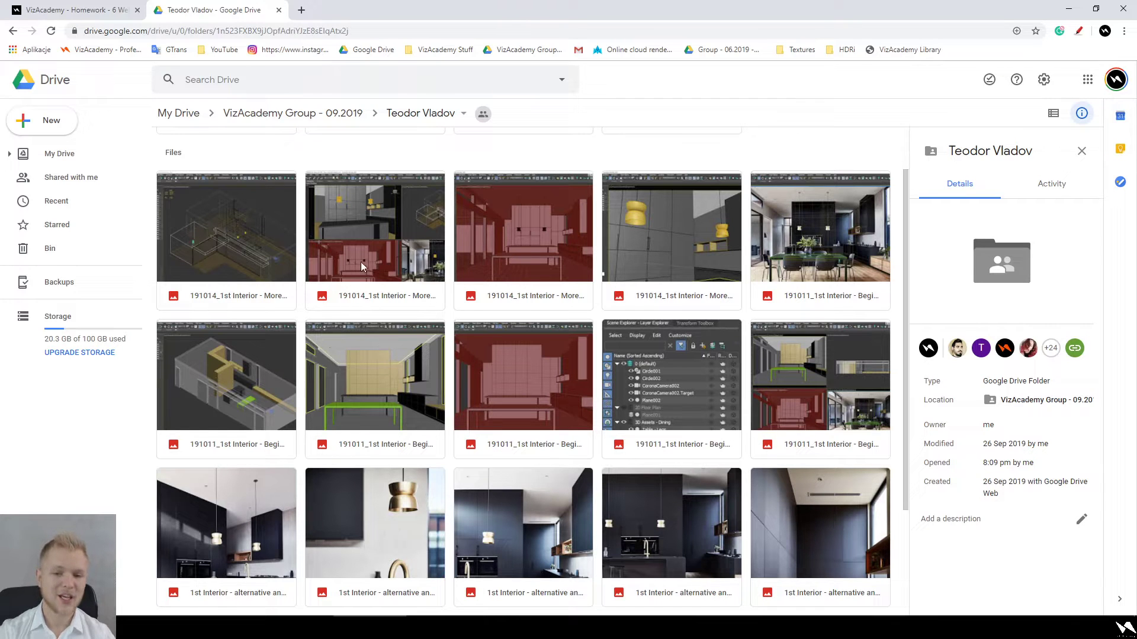
scroll(388, 244, "down", 3)
scroll(467, 250, "up", 4)
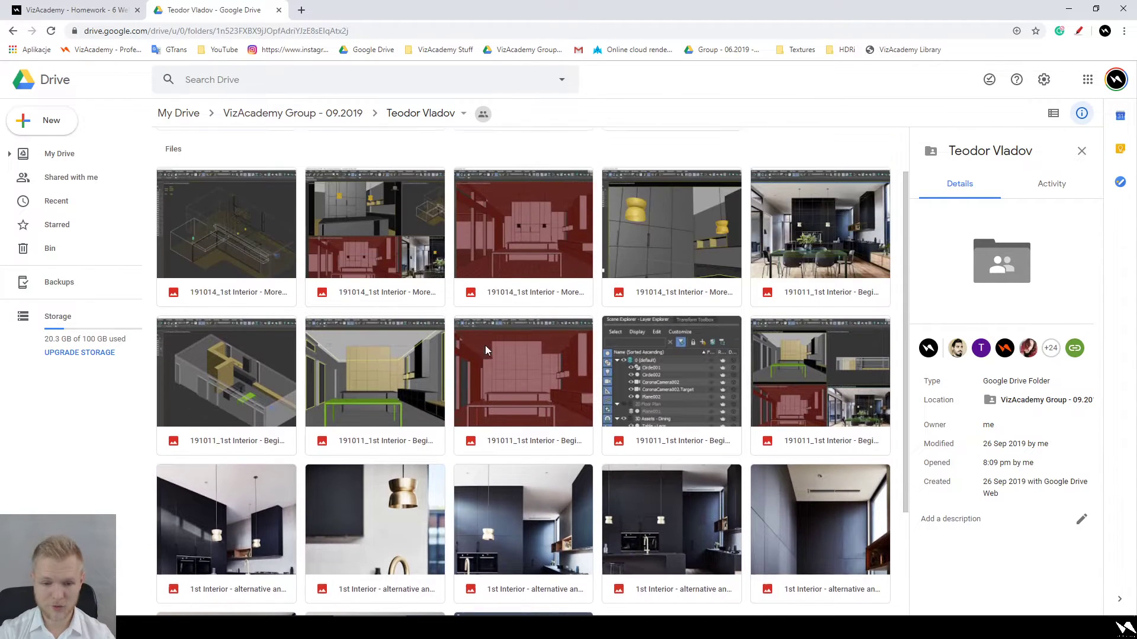
Step: View the 191014_1st Interior - More Detail images in sequence, from D.JPG through A.JPG
double_click(228, 293)
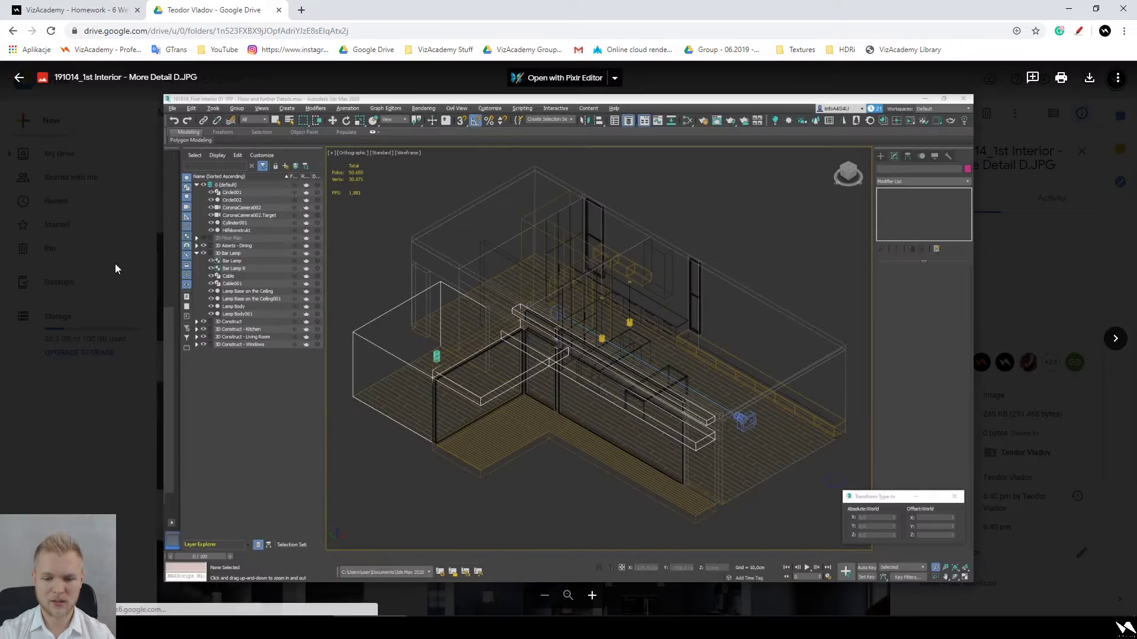
left_click(93, 384)
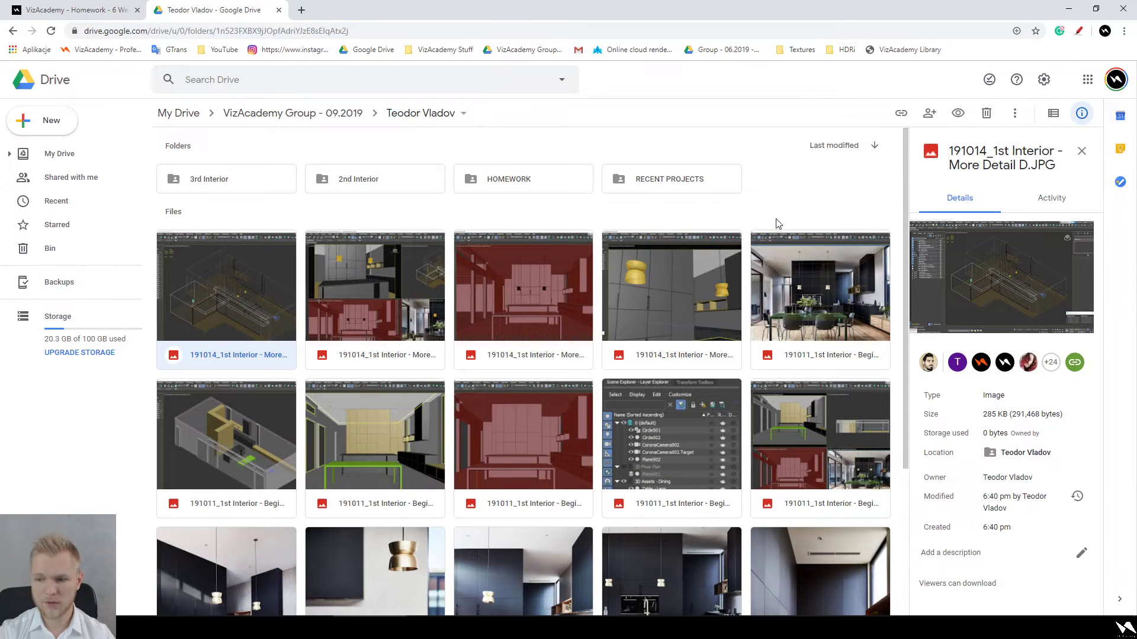
double_click(187, 280)
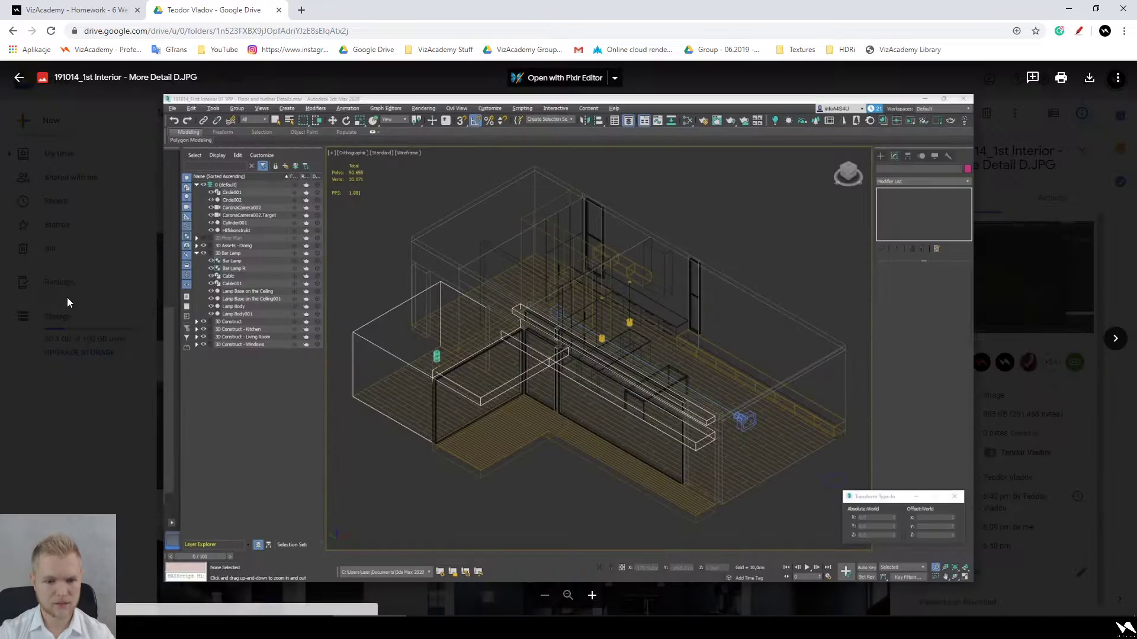
key("Right")
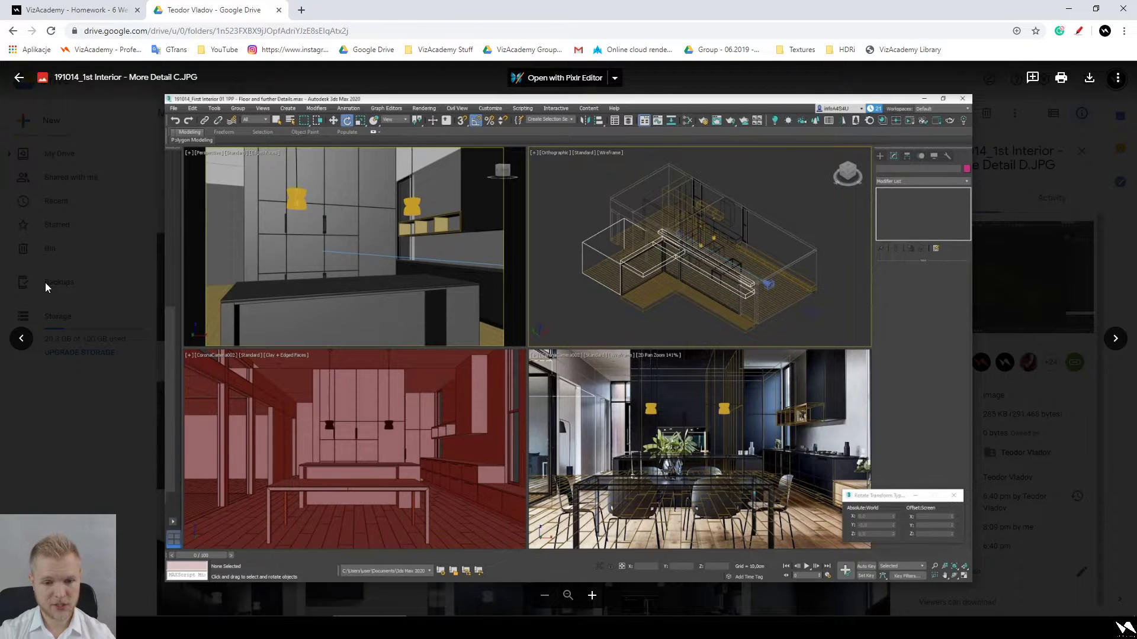
key("Right")
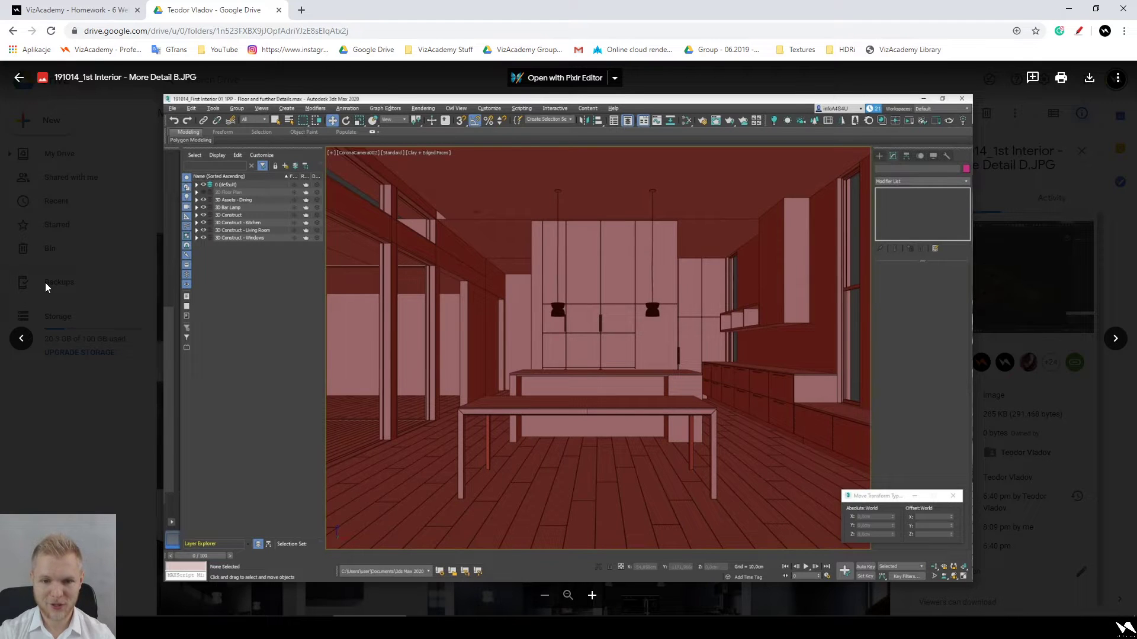
key("Right")
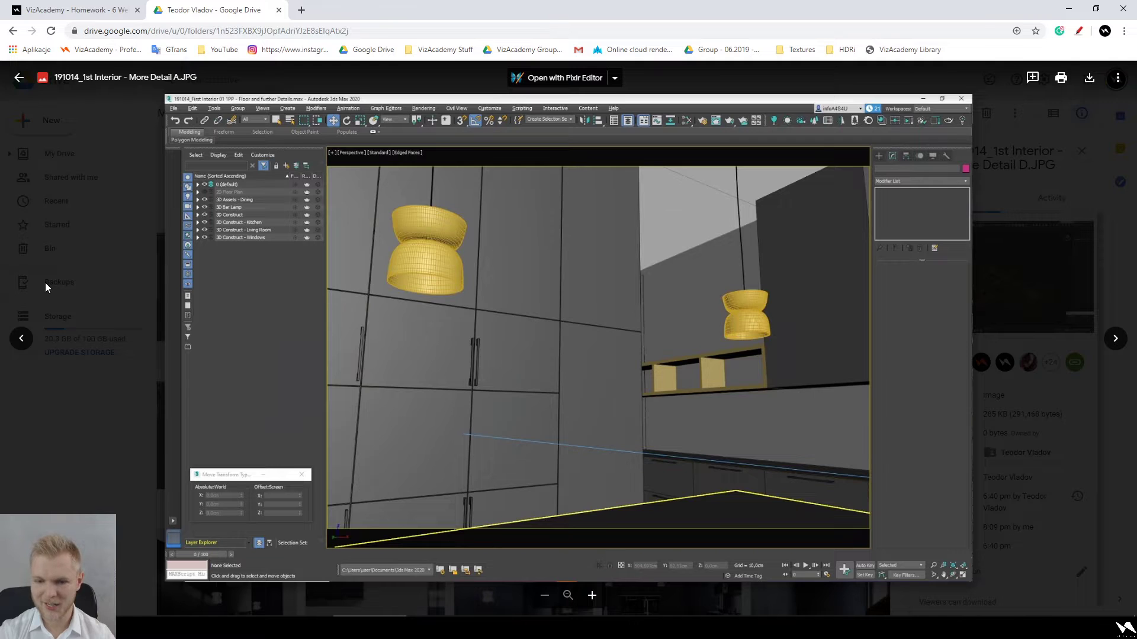
Step: View the 191011_1st Interior - Beginnings images in sequence, including C.JPG and F.JPG, and close the preview
key("Right")
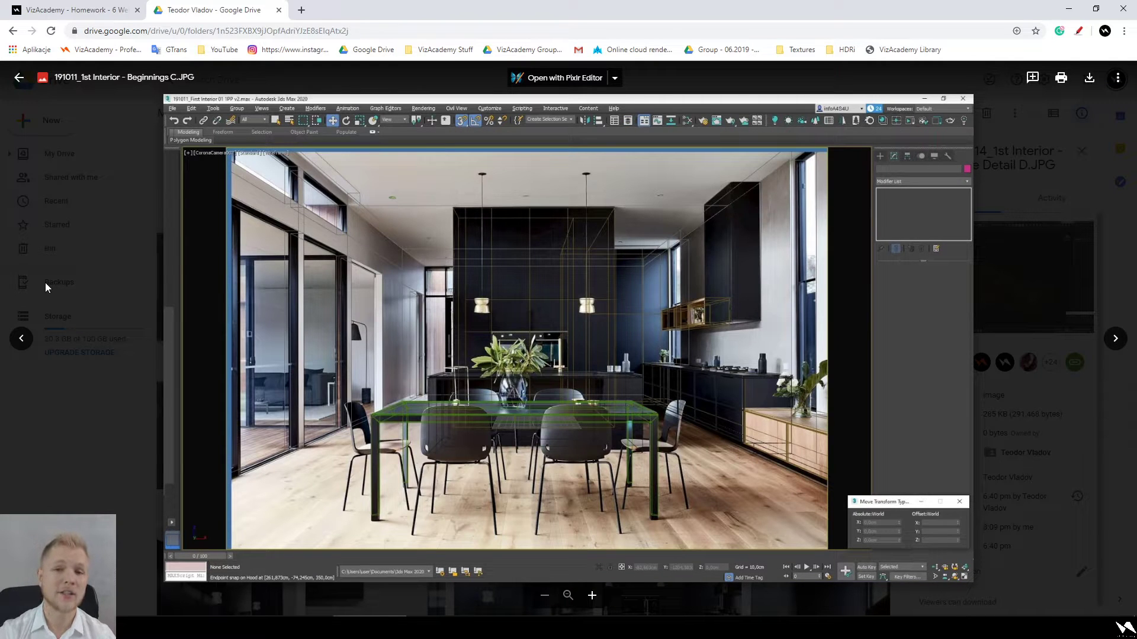
key("Right")
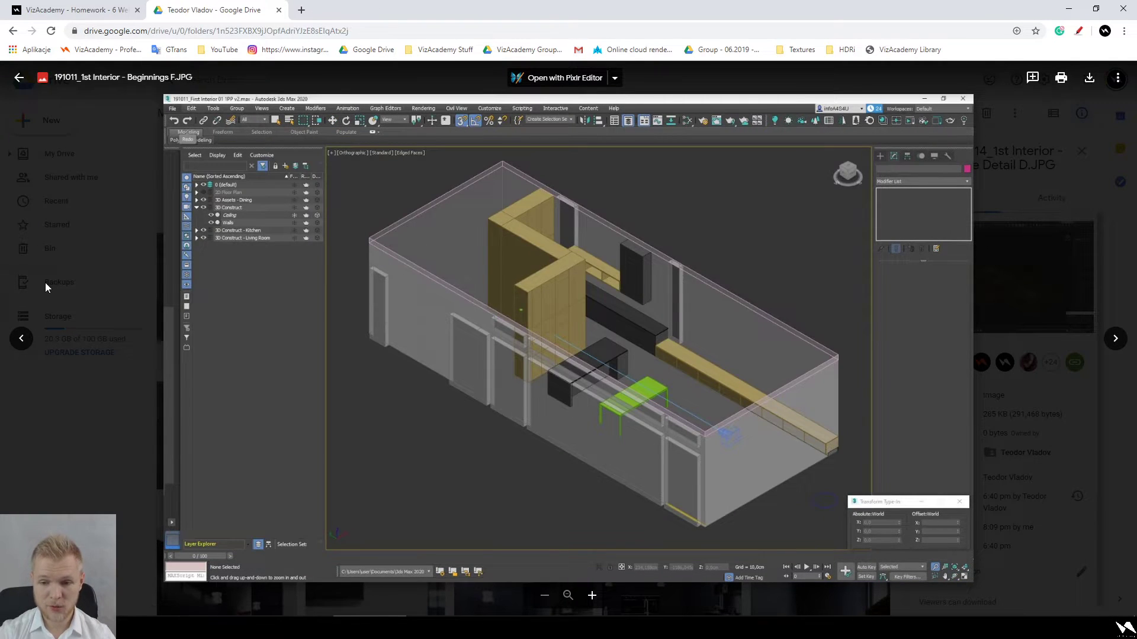
key("Right")
key("Escape")
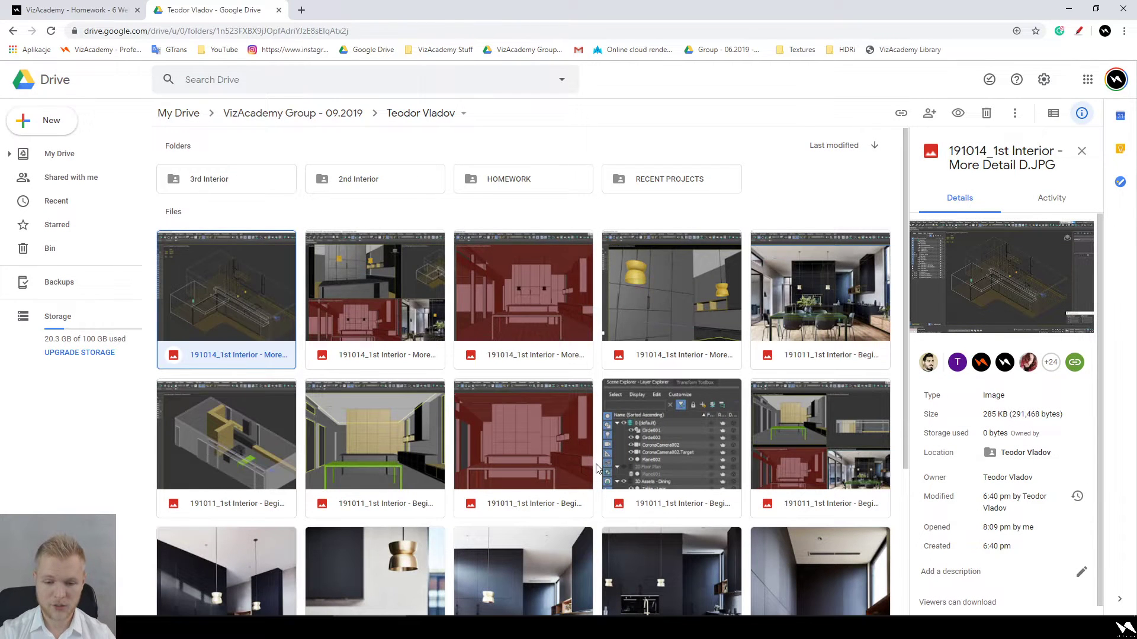
Step: Examine the pendant lamps in 191014_1st Interior - More Detail A.JPG up close, and close the preview
scroll(597, 468, "down", 3)
scroll(595, 468, "up", 3)
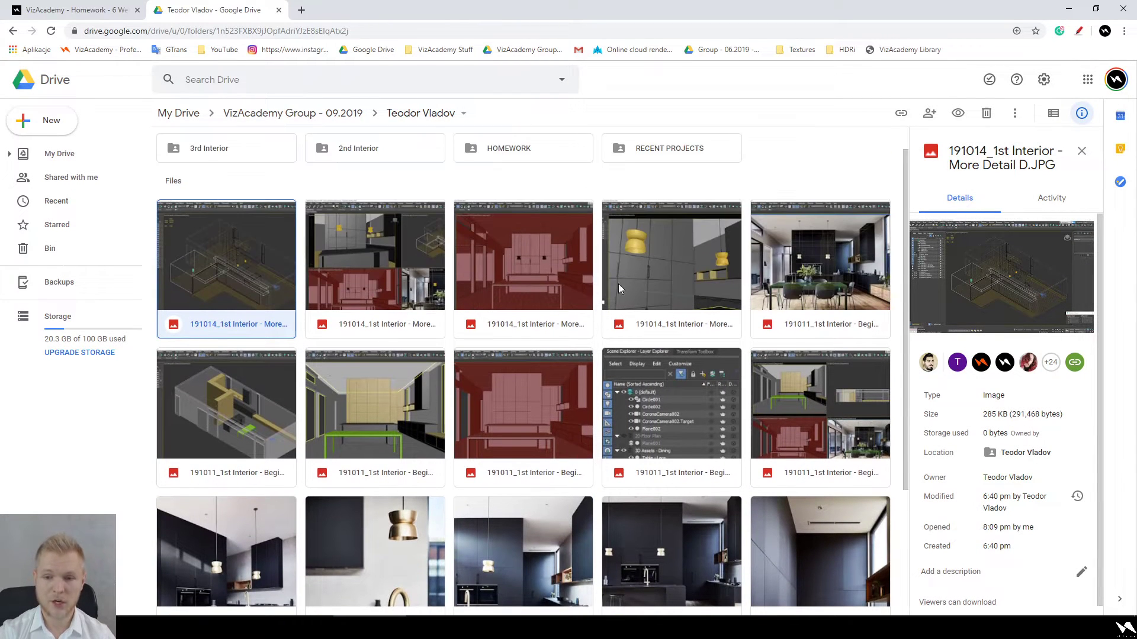
double_click(691, 257)
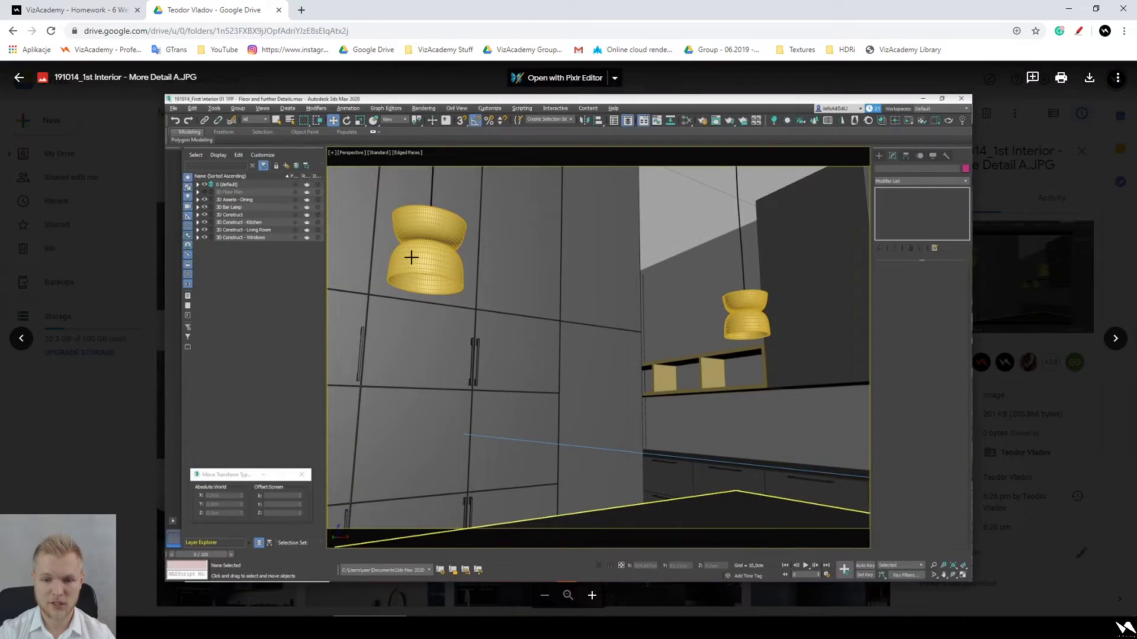
scroll(441, 254, "up", 4)
left_click_drag(847, 383, 659, 297)
scroll(659, 297, "down", 3)
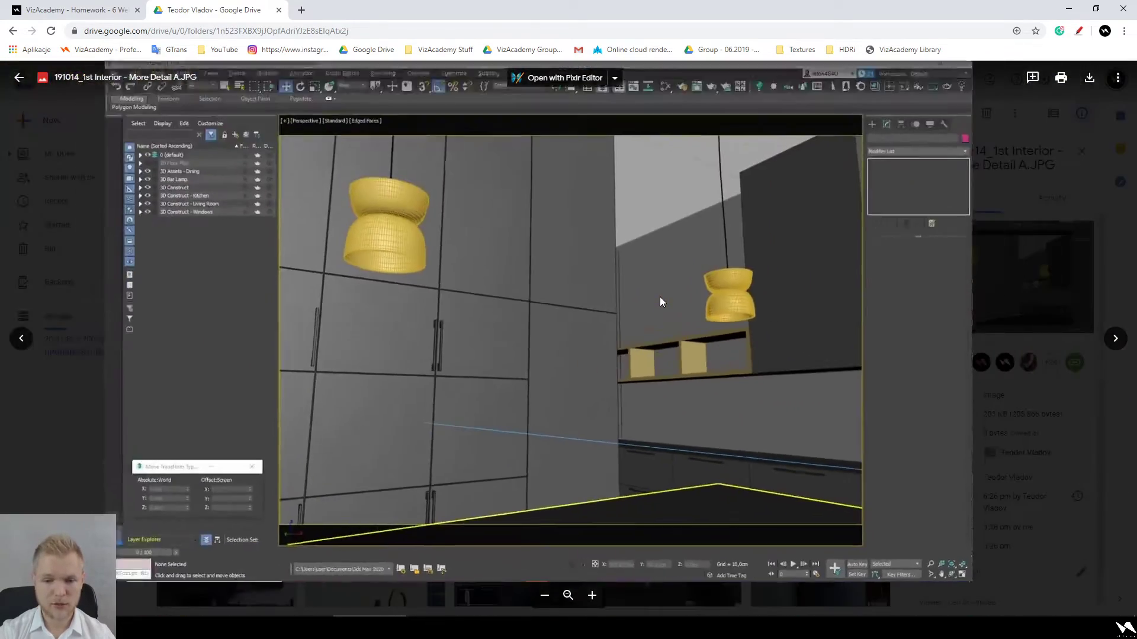
key("Escape")
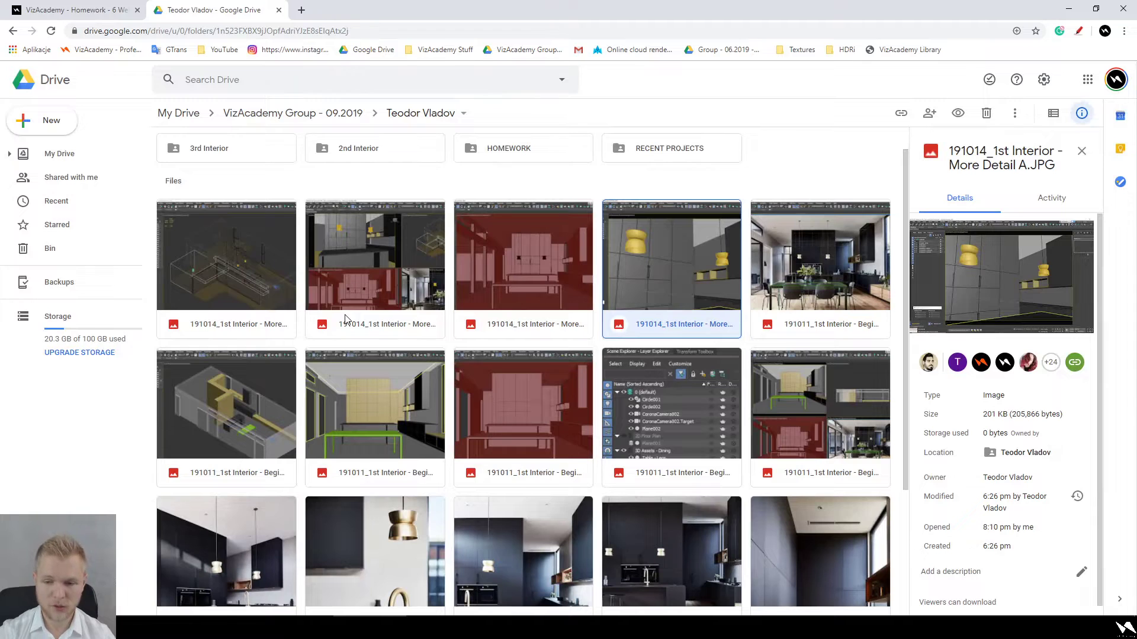
Step: View the 1st Interior.jpg reference image and look over the modelling screenshots and alternative-angle photos in the student's folder
scroll(456, 391, "down", 3)
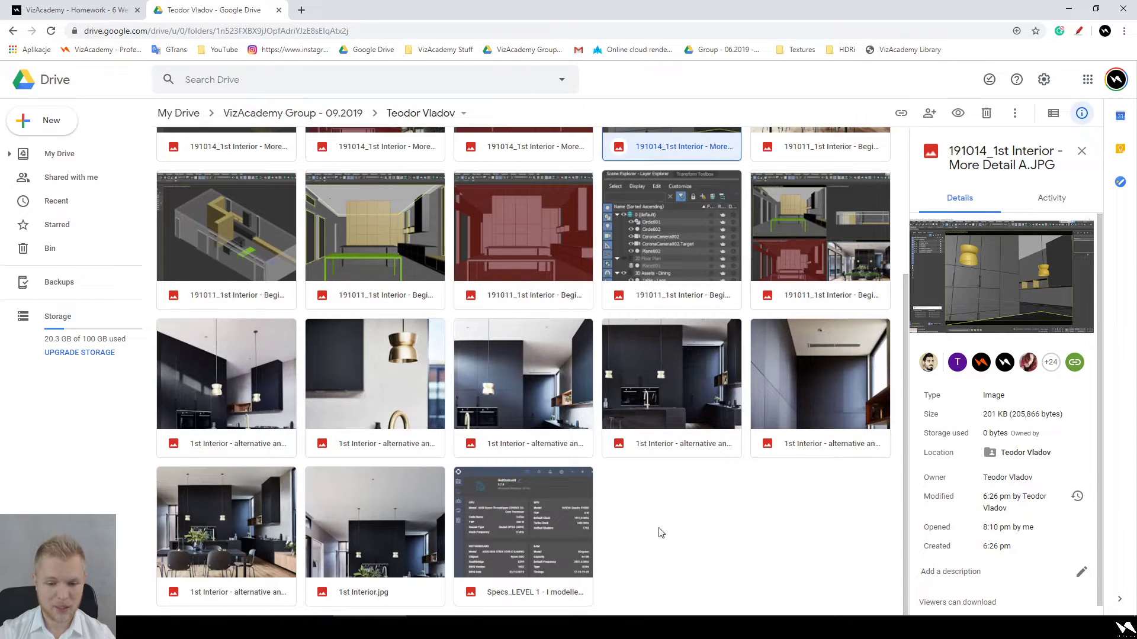
double_click(389, 506)
key("Escape")
scroll(695, 343, "up", 4)
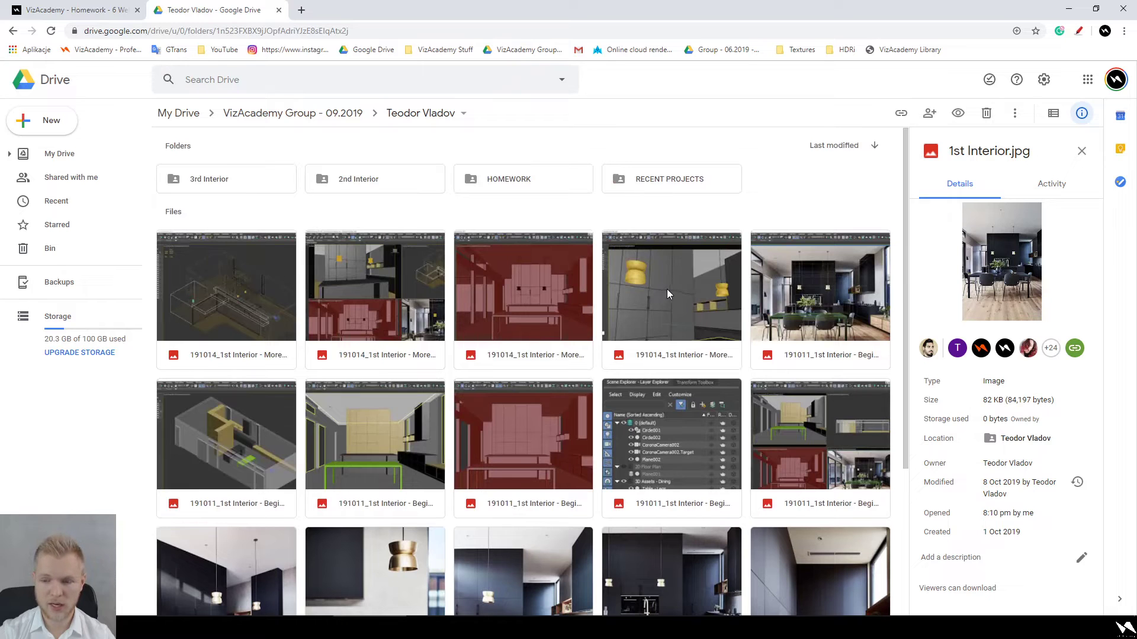
scroll(669, 291, "down", 3)
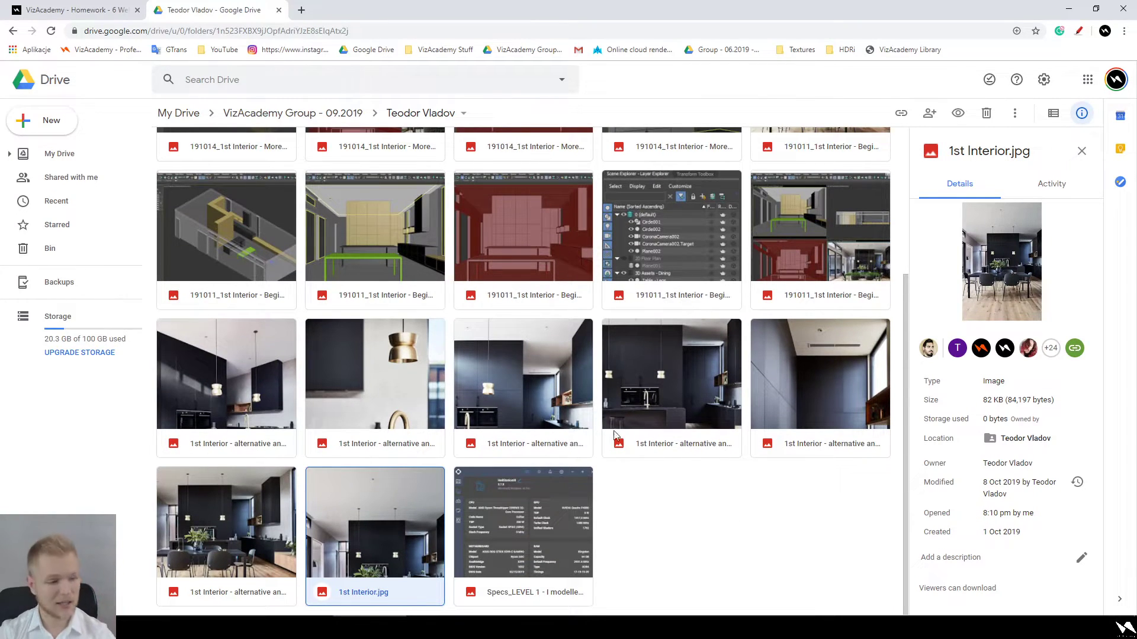
scroll(426, 415, "up", 3)
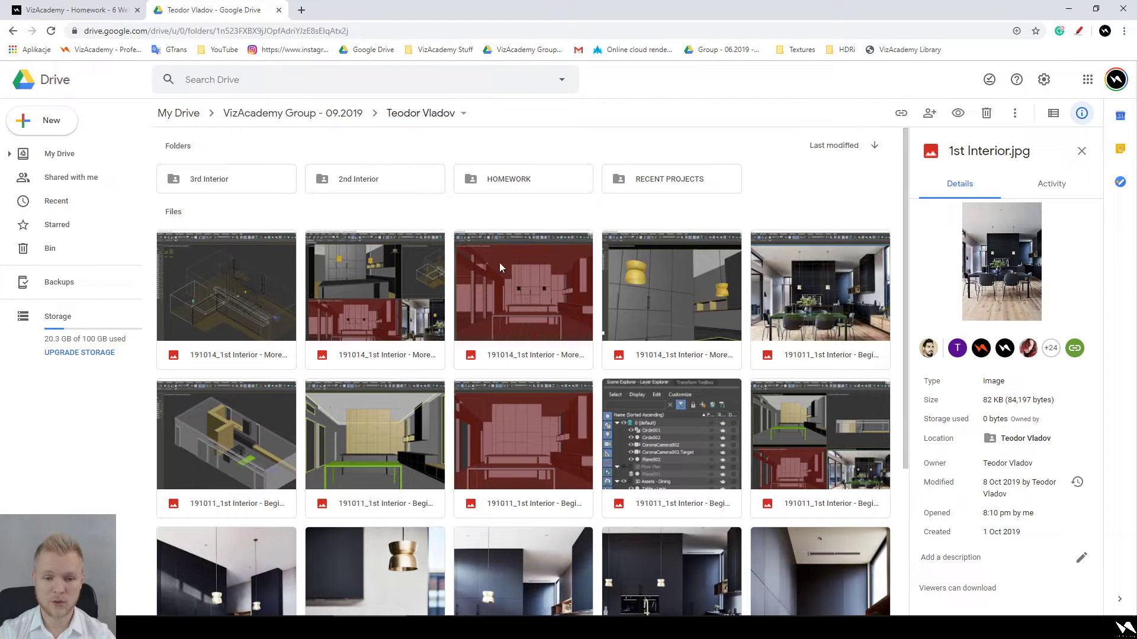
Step: View 13.jpg with its 3D model link comments in the group's [EXAMPLE] folder, and return to the group folder
key("alt+Left")
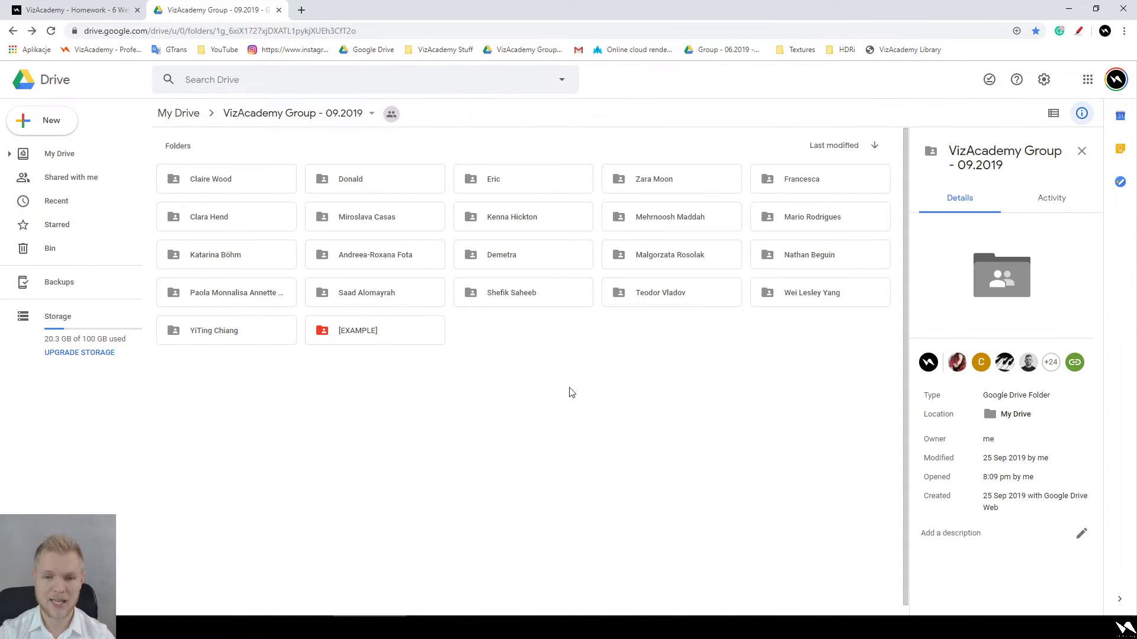
double_click(381, 330)
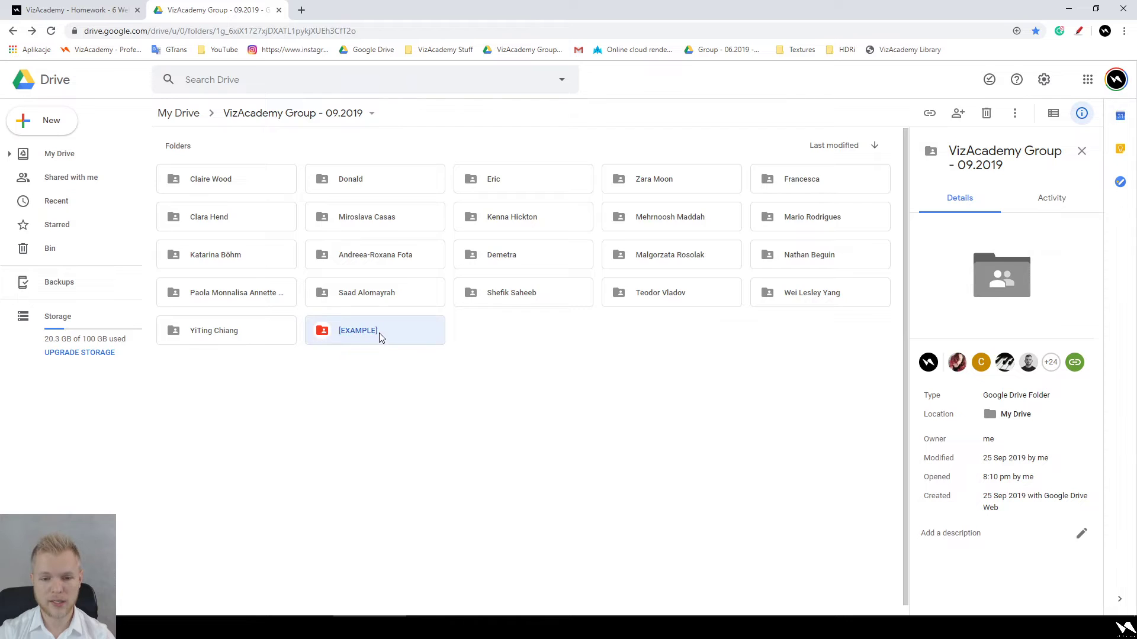
scroll(658, 314, "down", 1)
double_click(209, 220)
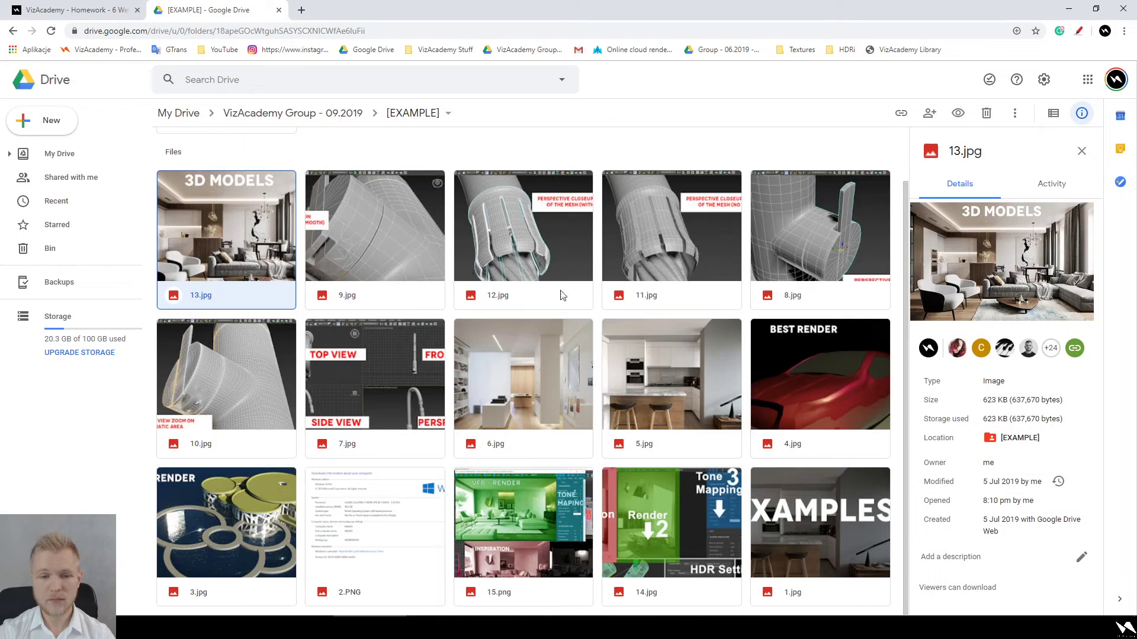
double_click(250, 258)
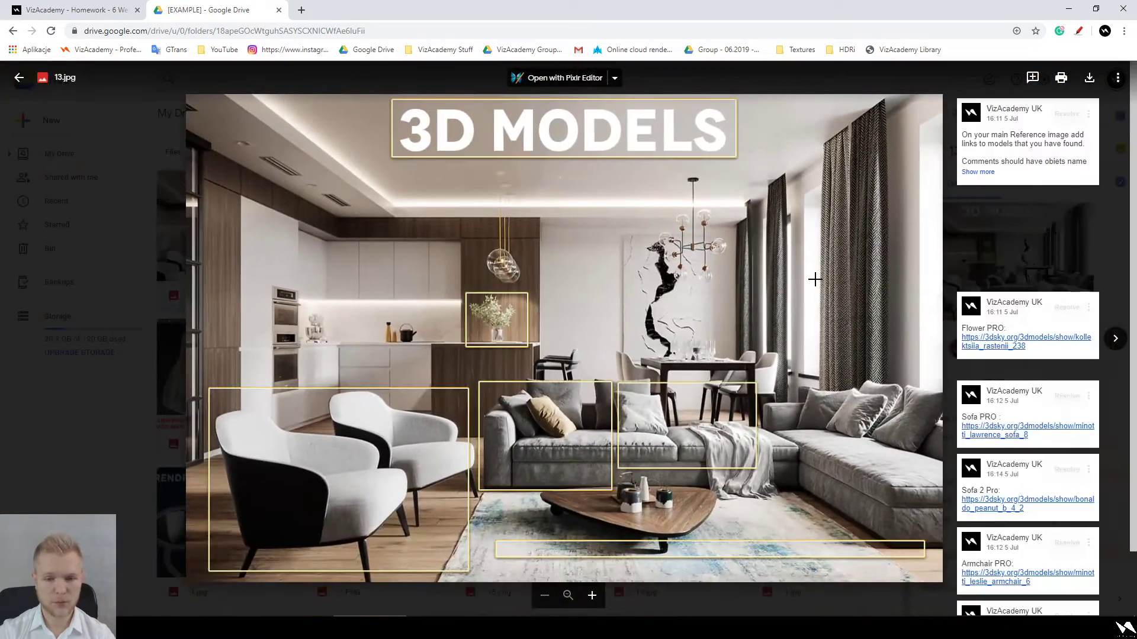
key("Escape")
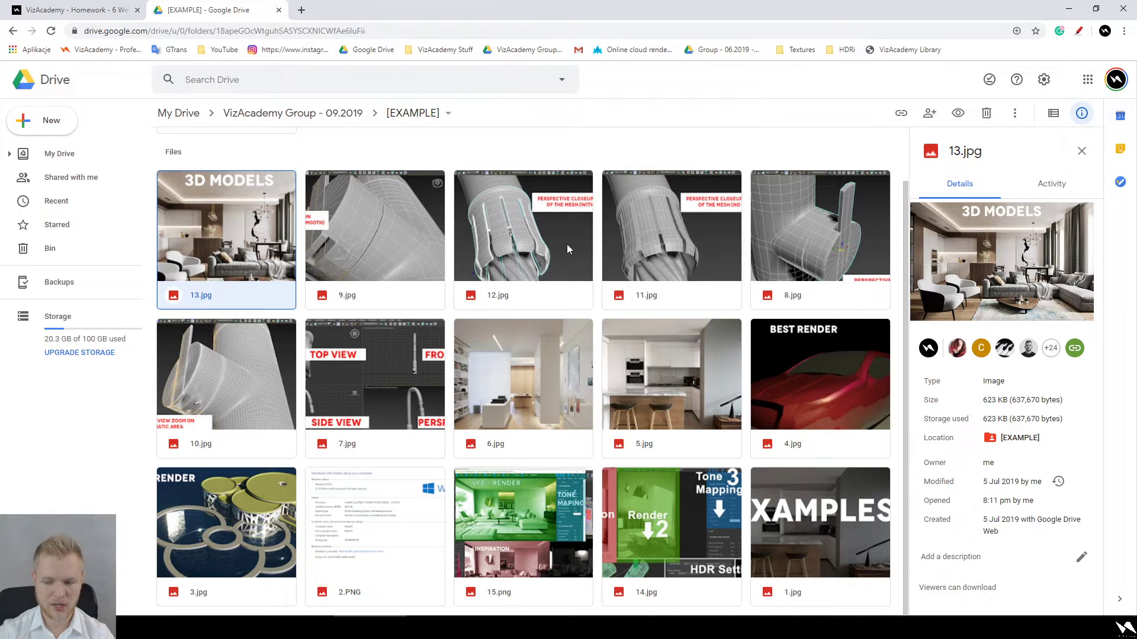
key("alt+Left")
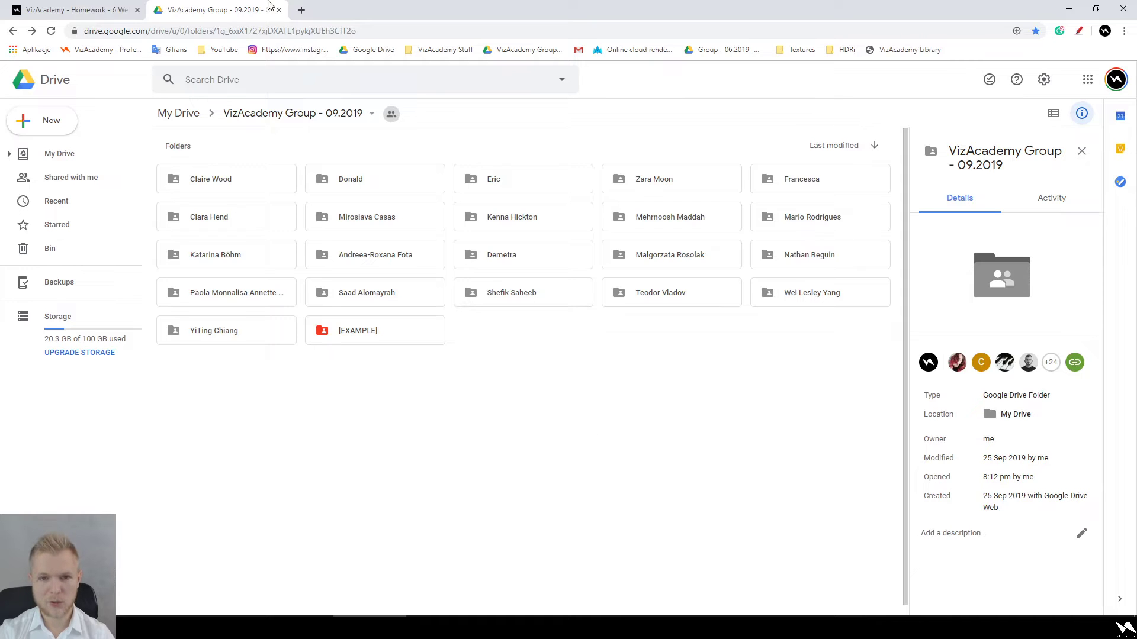
Step: Switch to the 3dsky website, search for "spot light", and filter the results by Free
left_click(302, 10)
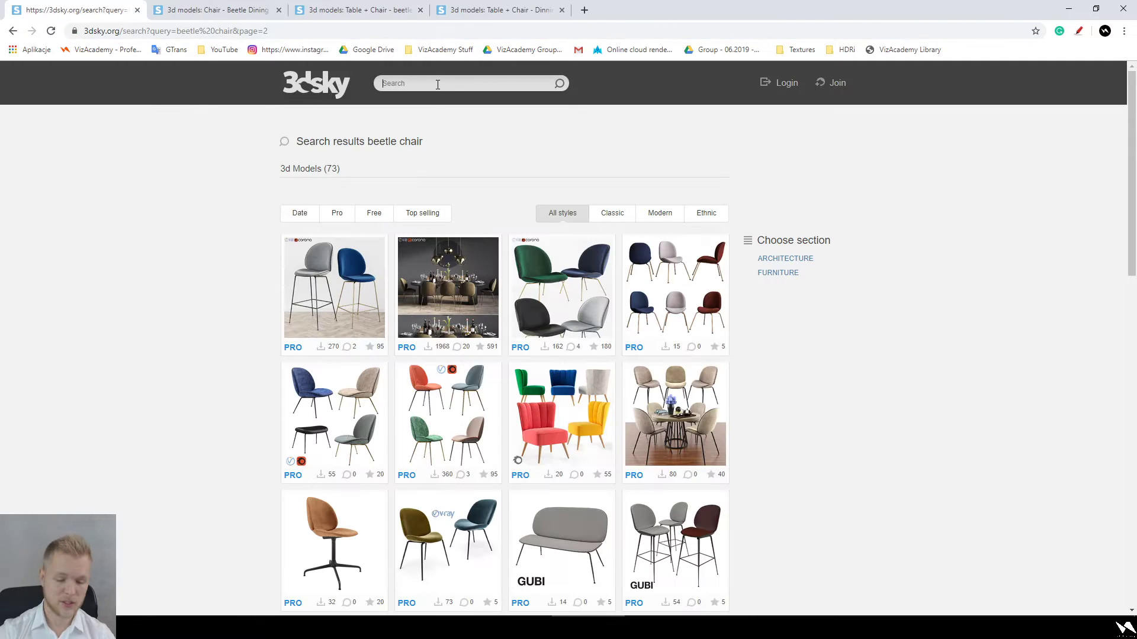
type("spot light")
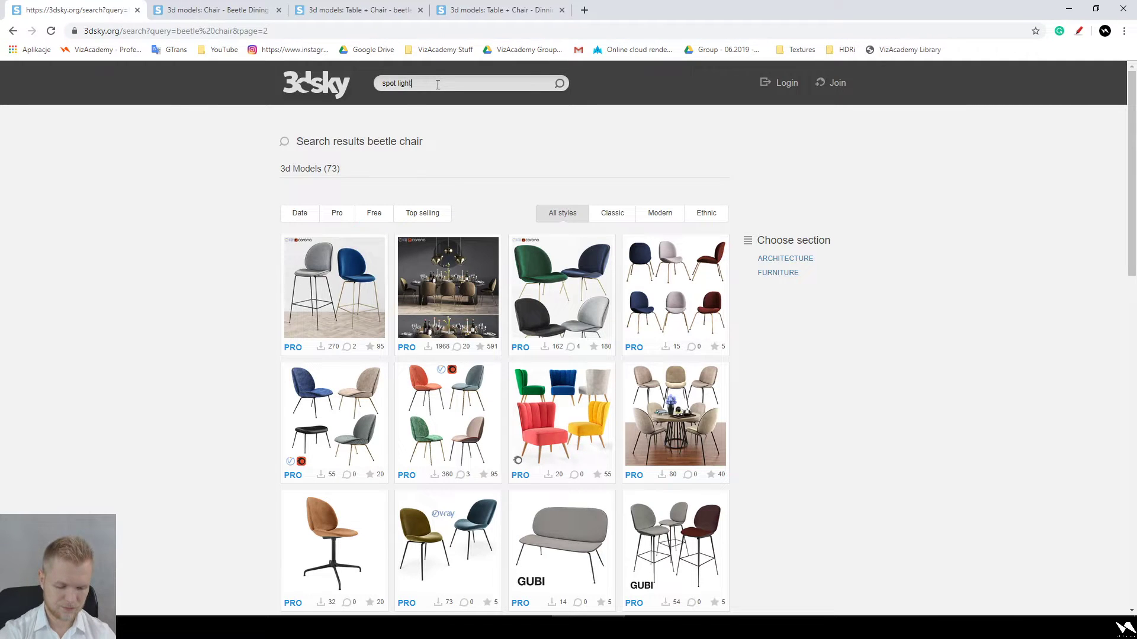
key("Return")
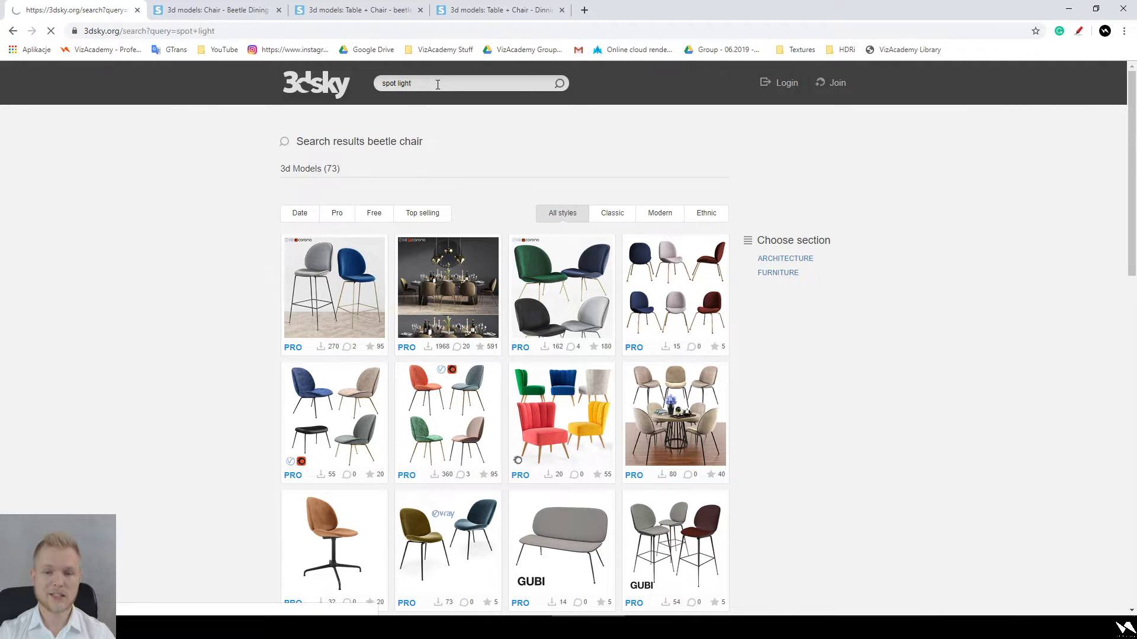
left_click(376, 212)
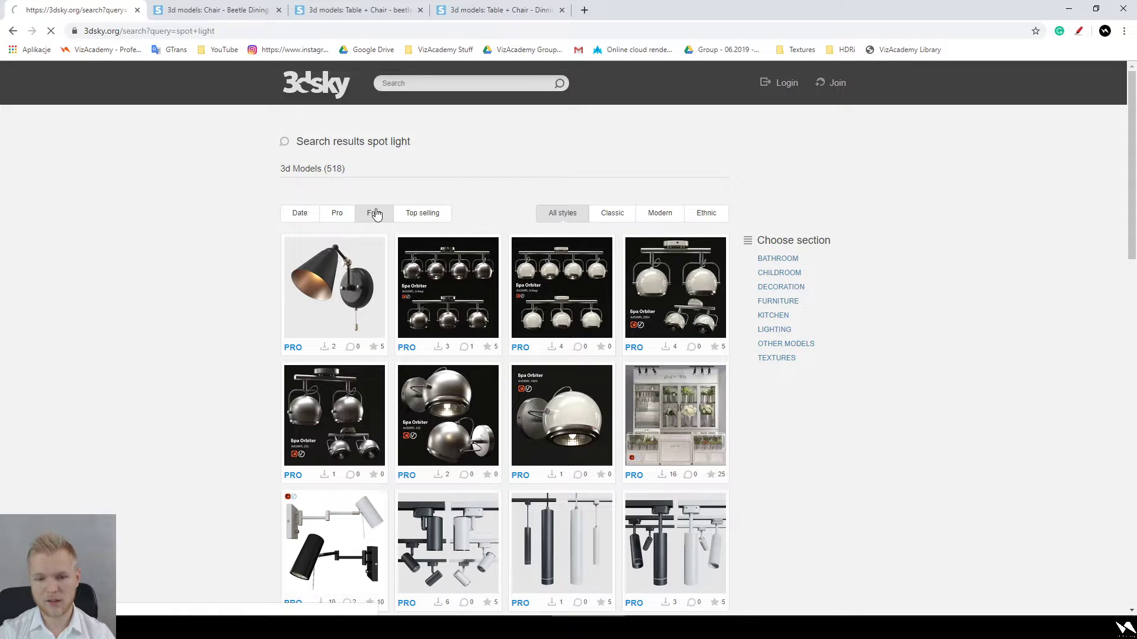
Step: Open the OM Ceiling LED Light Eurosvet 20086/6 Mini Topper and the free Artelamp A3316PL results in separate tabs
middle_click(313, 301)
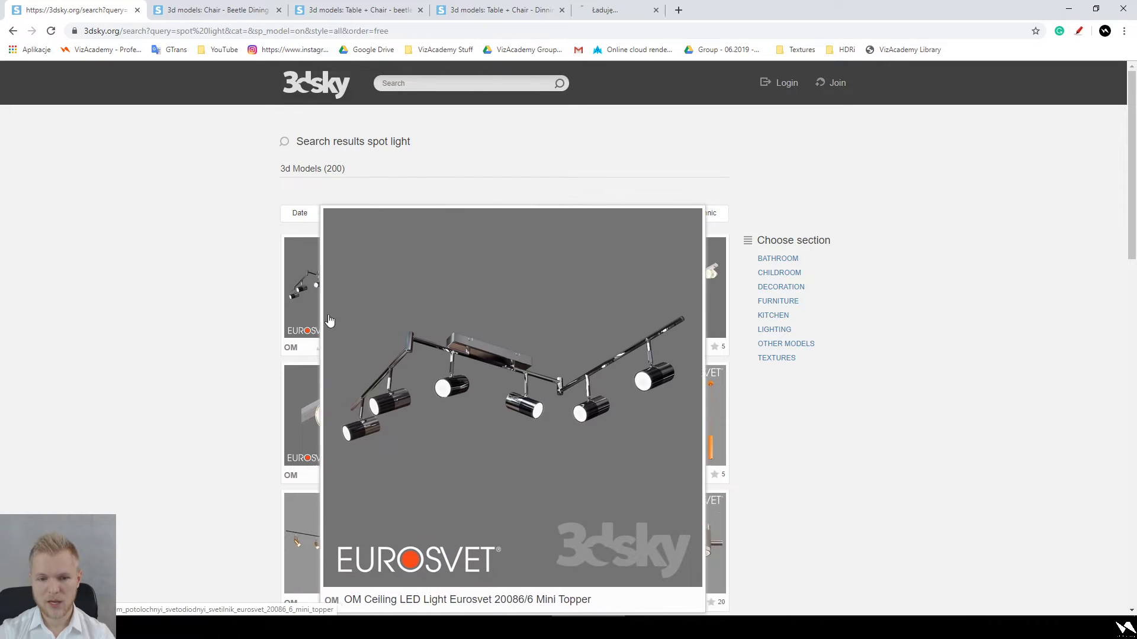
scroll(355, 296, "down", 4)
middle_click(450, 170)
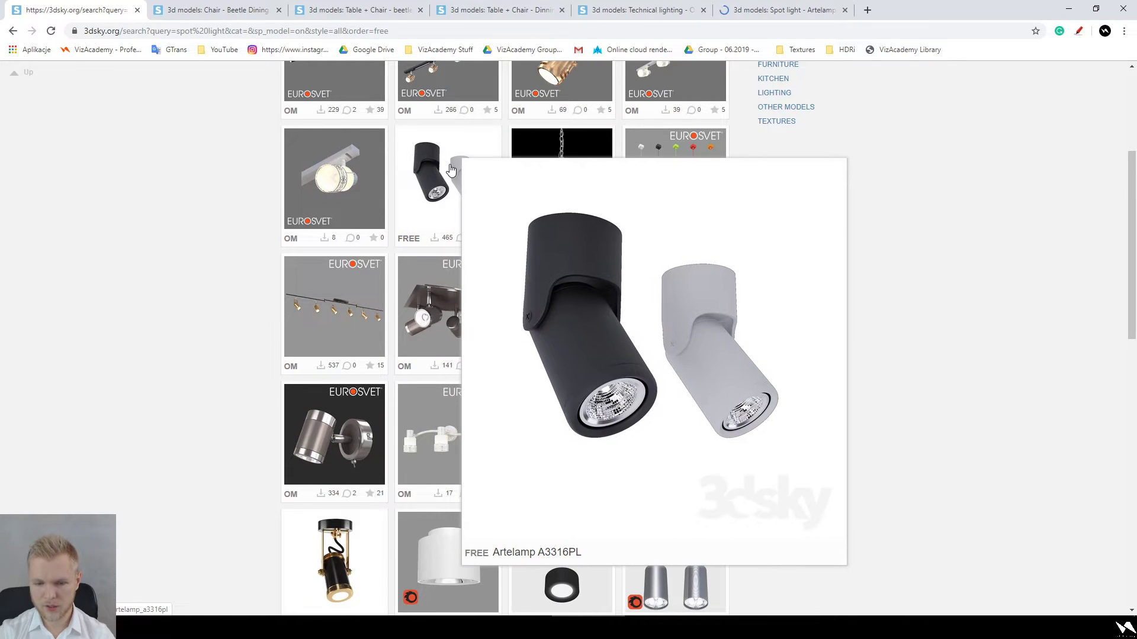
Step: Check the Eurosvet ceiling light page against the Artelamp A3316PL page, and show the Artelamp's wireframe preview
left_click(637, 9)
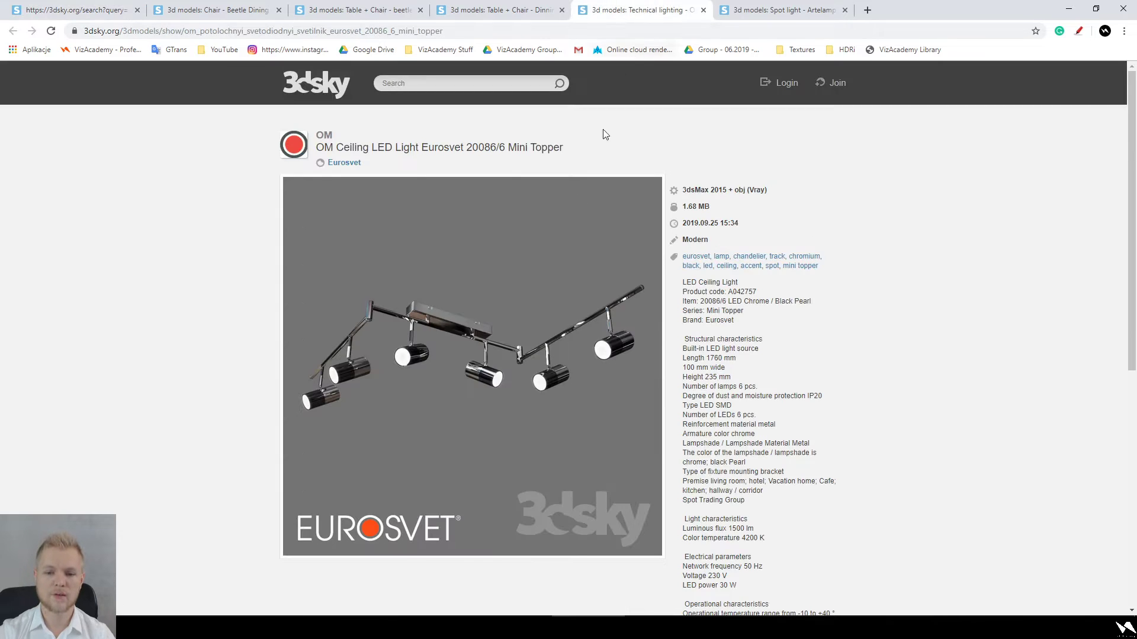
left_click(743, 5)
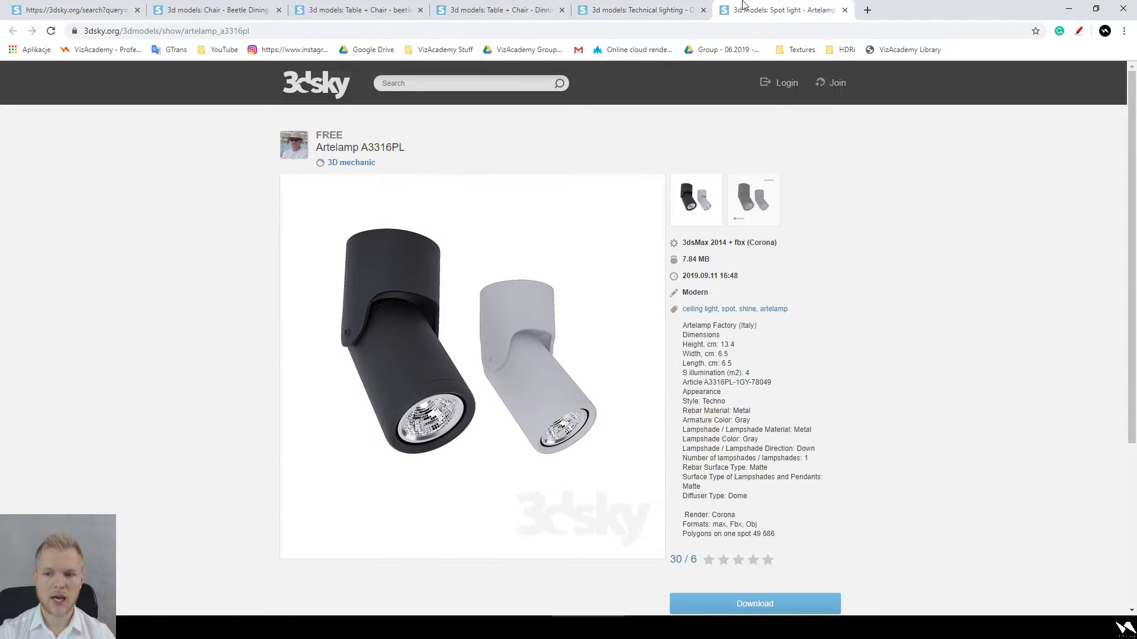
left_click(758, 197)
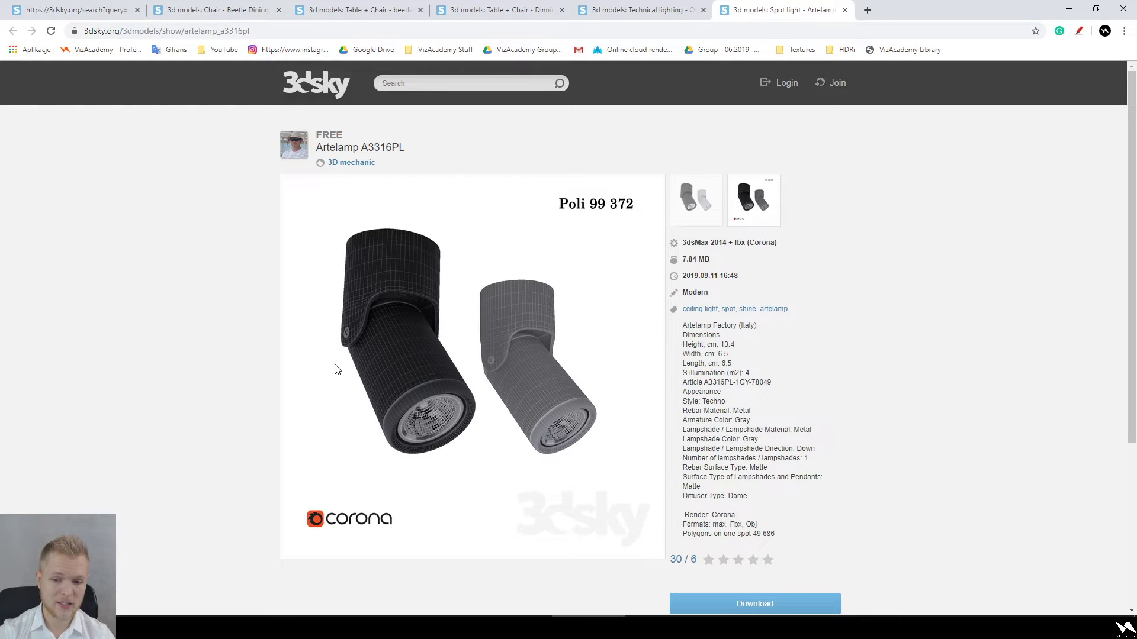
Step: Return to the Eurosvet 20086/6 Mini Topper page and read through its specifications and details
left_click(639, 9)
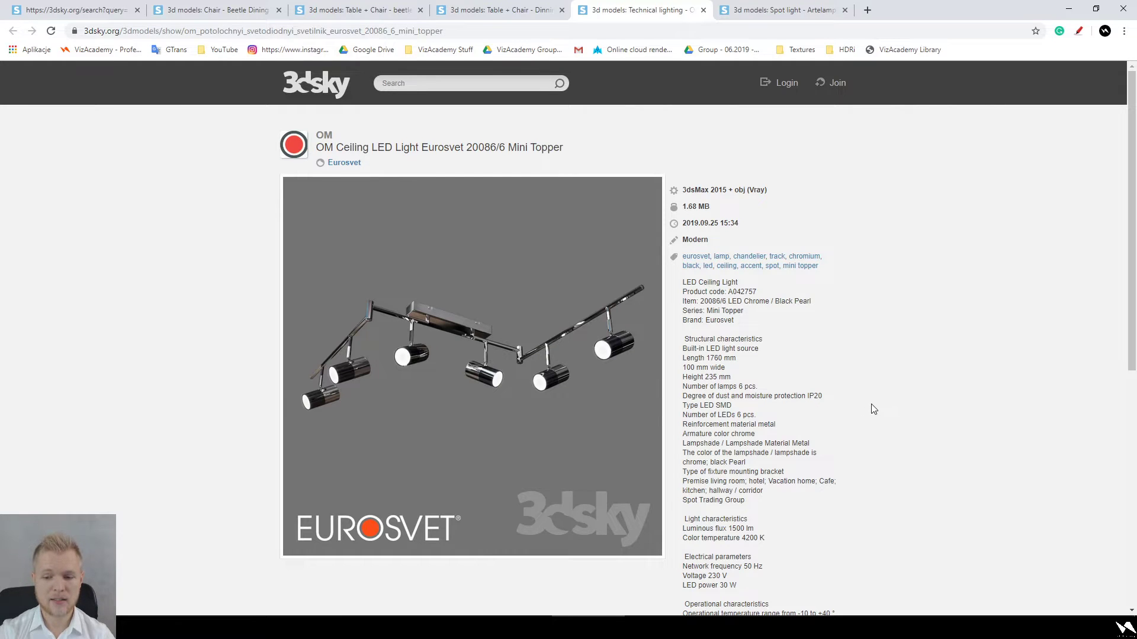
scroll(869, 403, "down", 1)
scroll(816, 460, "down", 3)
scroll(817, 462, "up", 1)
scroll(818, 464, "up", 3)
Step: Close the Artelamp, Eurosvet, dining set and beetle chair model tabs, leaving only the spot light search results
left_click(845, 10)
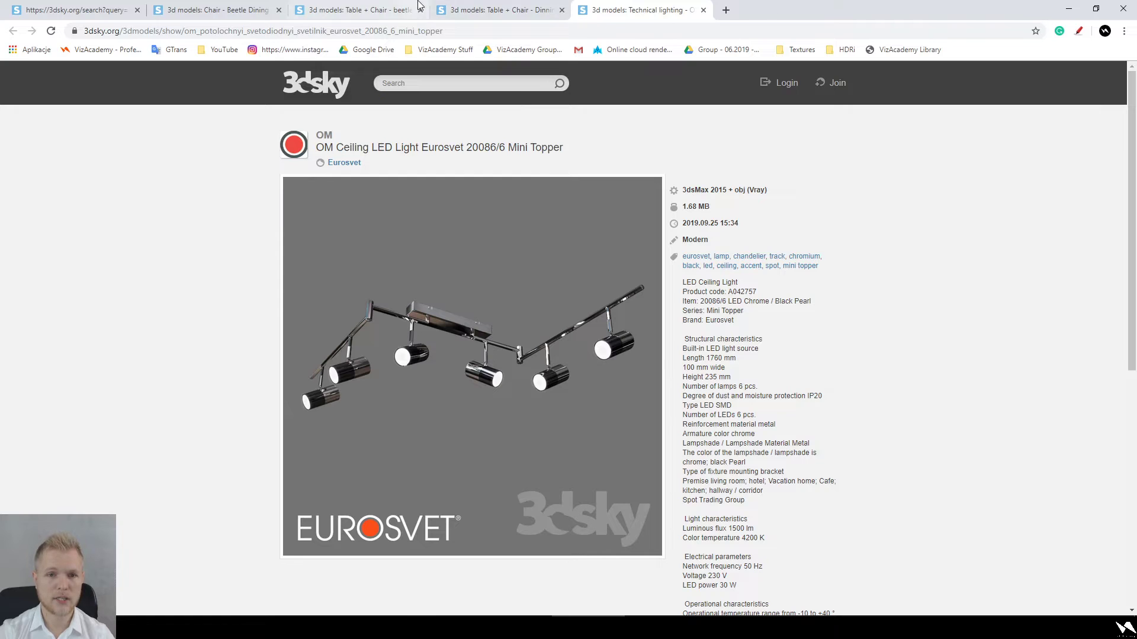
left_click(703, 10)
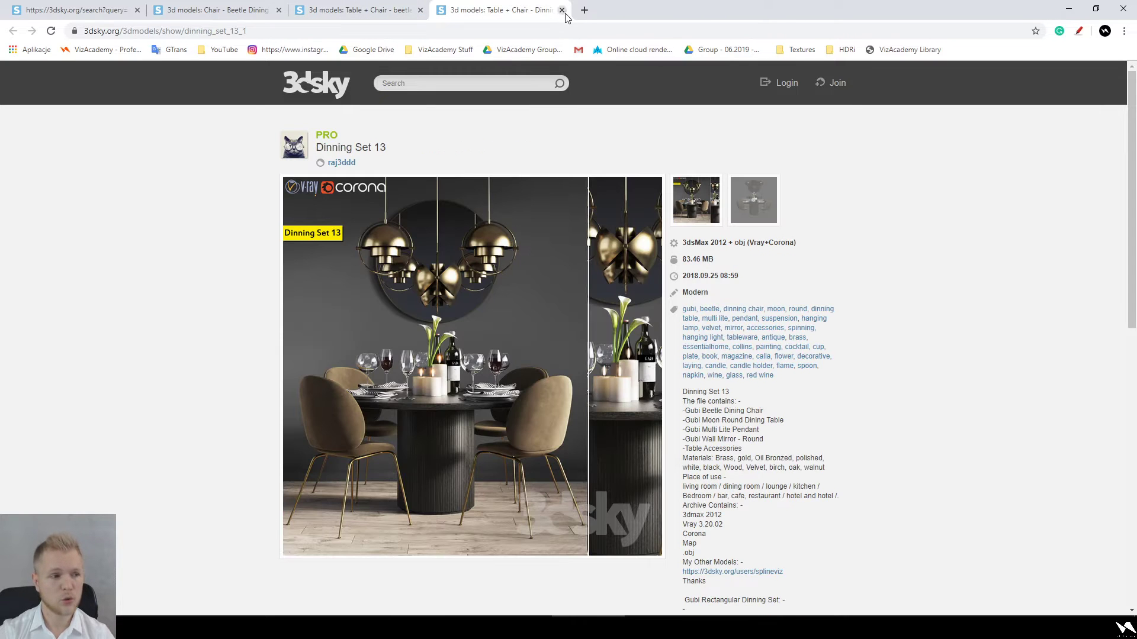
left_click(561, 10)
left_click(420, 10)
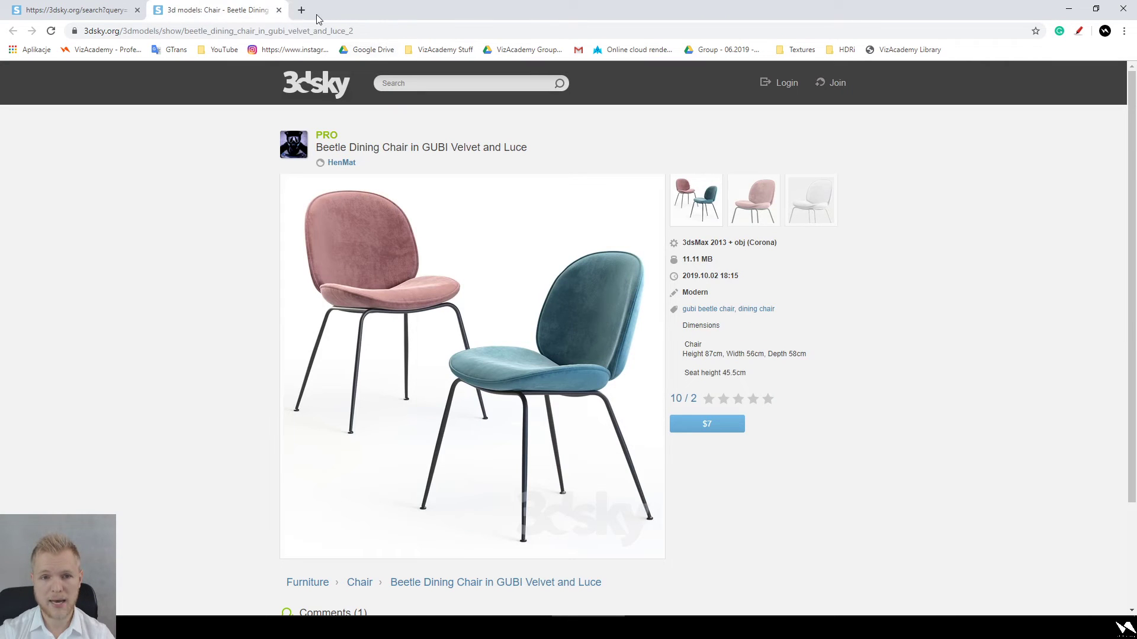
left_click(279, 10)
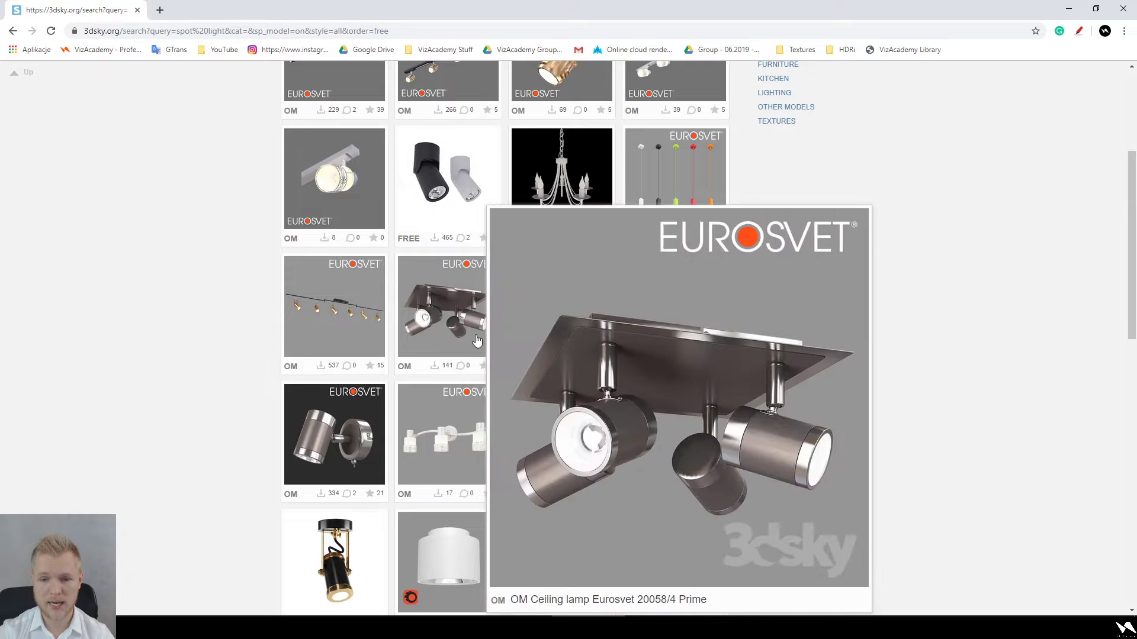
Step: Open the black and gold spot Tube, art. 2060 model from the search results in a new tab and view it
scroll(923, 302, "down", 3)
middle_click(291, 443)
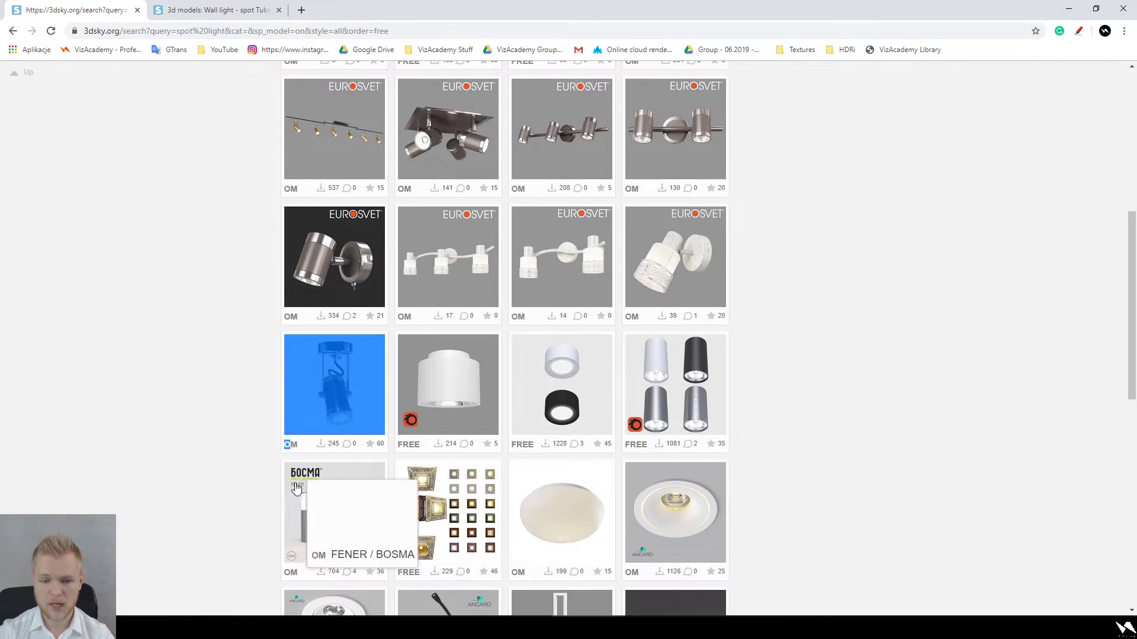
key("ctrl+Tab")
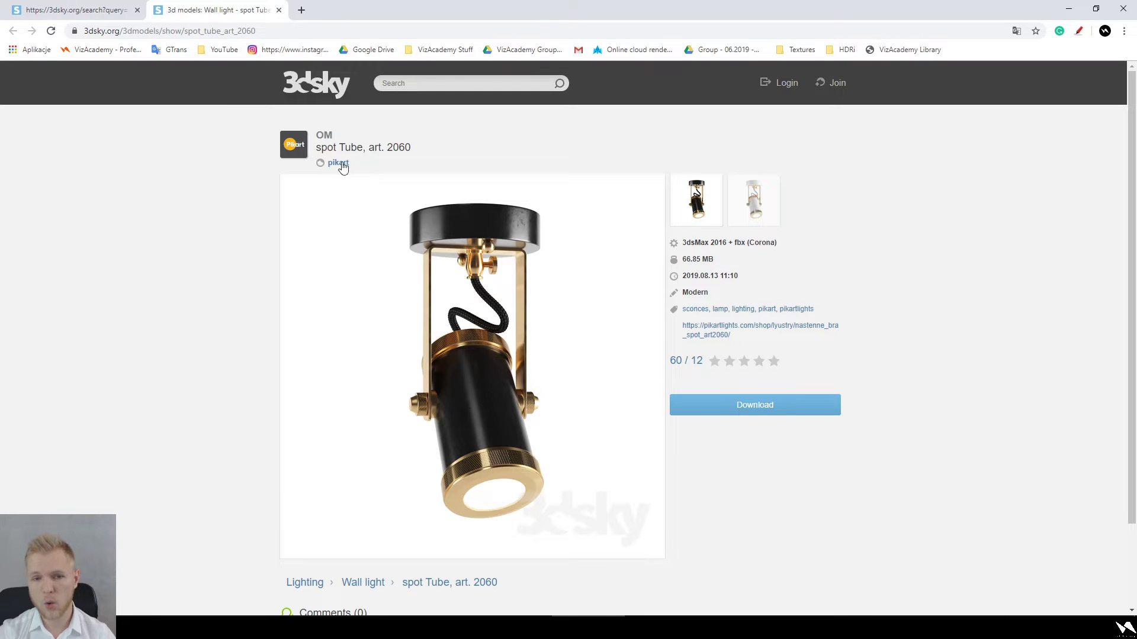
Step: Point out the OM label on the spot Tube, art. 2060 page and show the model's second preview image
left_click_drag(334, 138, 318, 142)
left_click(87, 190)
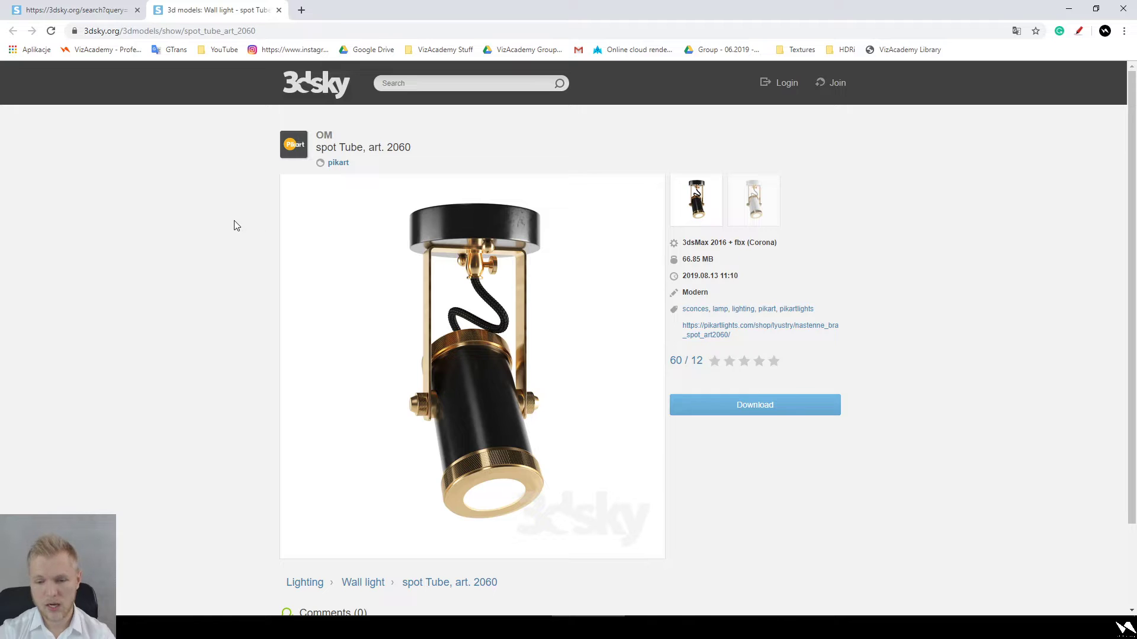
scroll(233, 219, "down", 1)
left_click(769, 142)
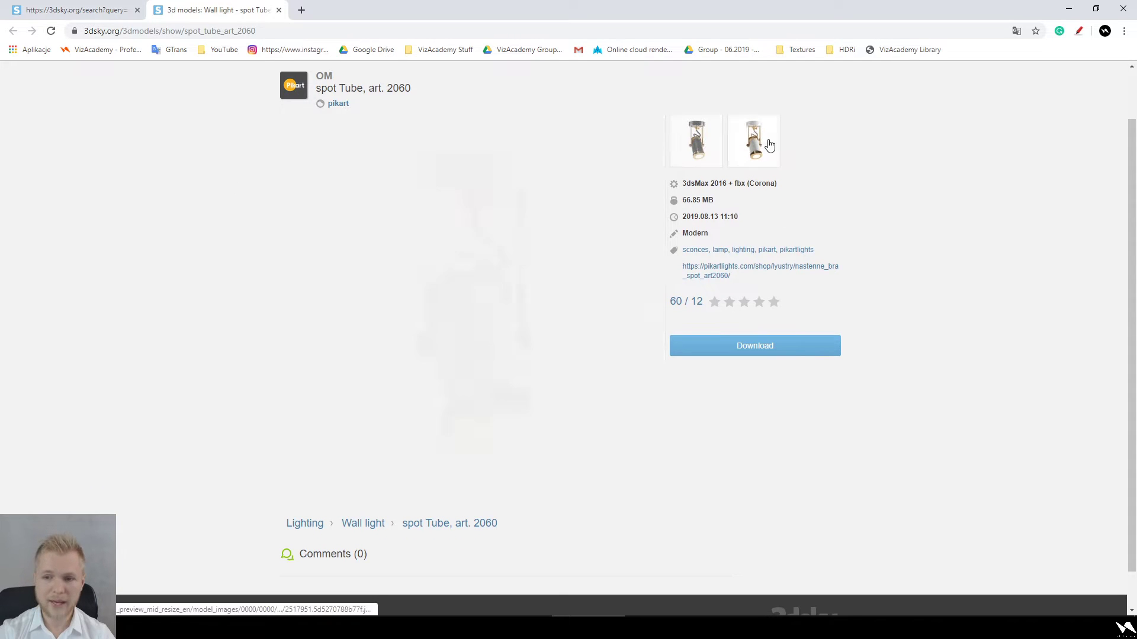
Step: Review the white and gold preview of the spot Tube, art. 2060 and highlight the model's file size
scroll(520, 357, "up", 1)
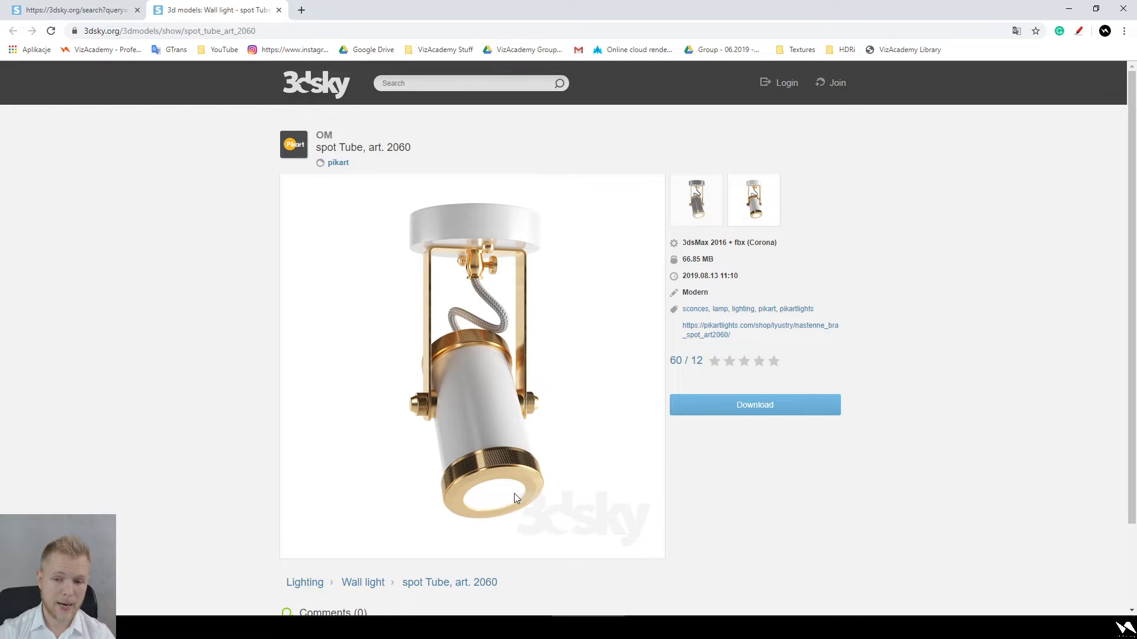
left_click_drag(715, 261, 688, 260)
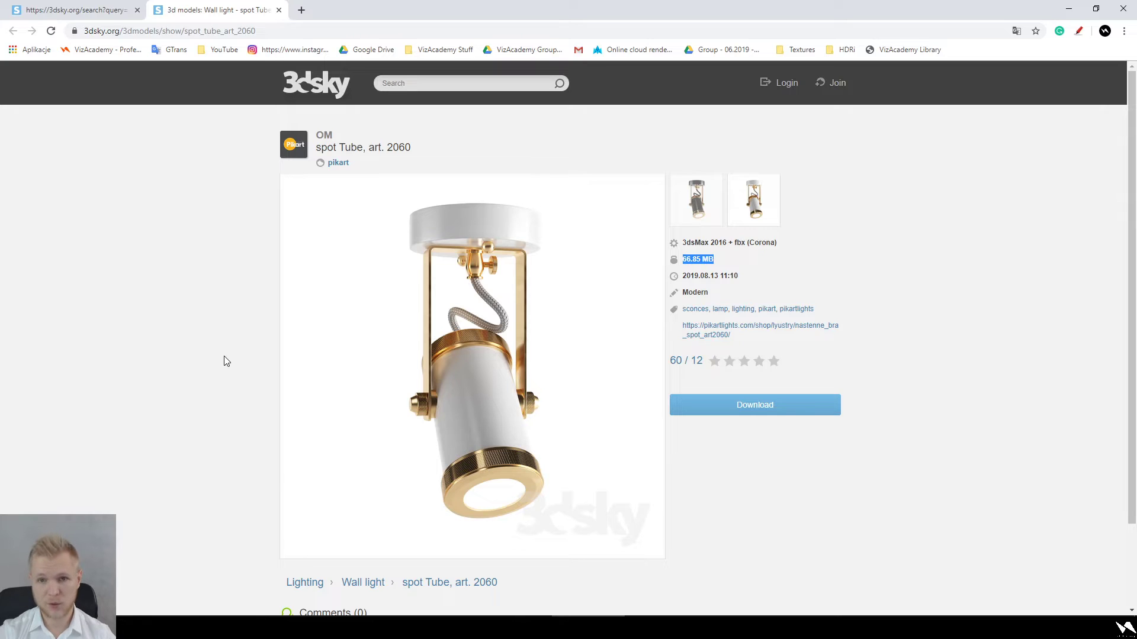
left_click(147, 298)
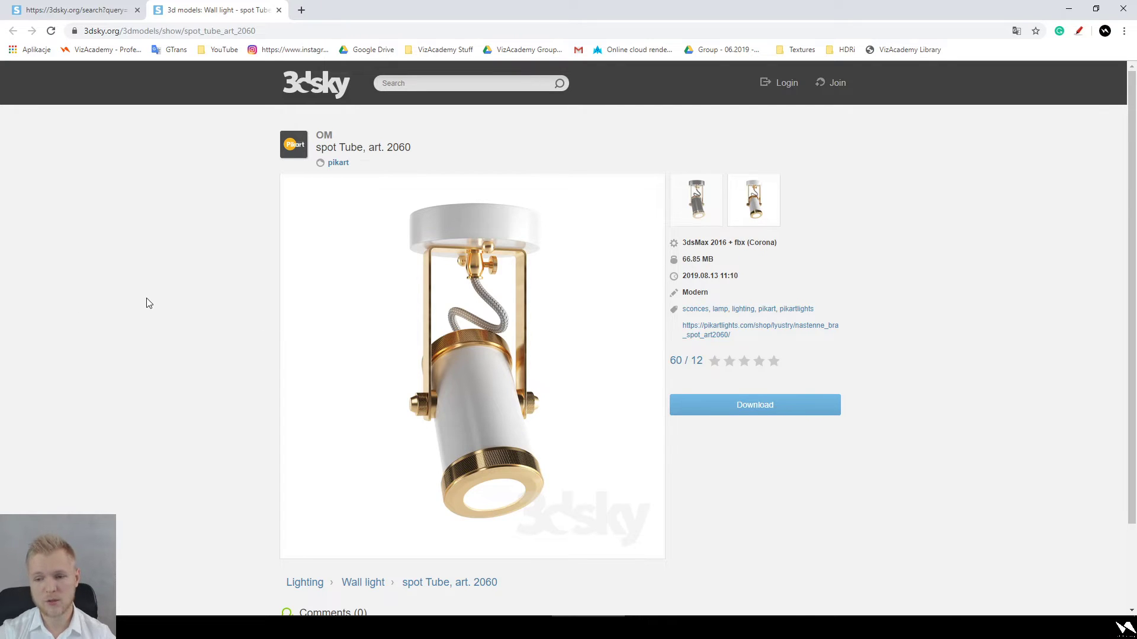
Step: Open the manufacturer's pikartlights.com product page for the spot Tube and show its dimension drawing
left_click(706, 337)
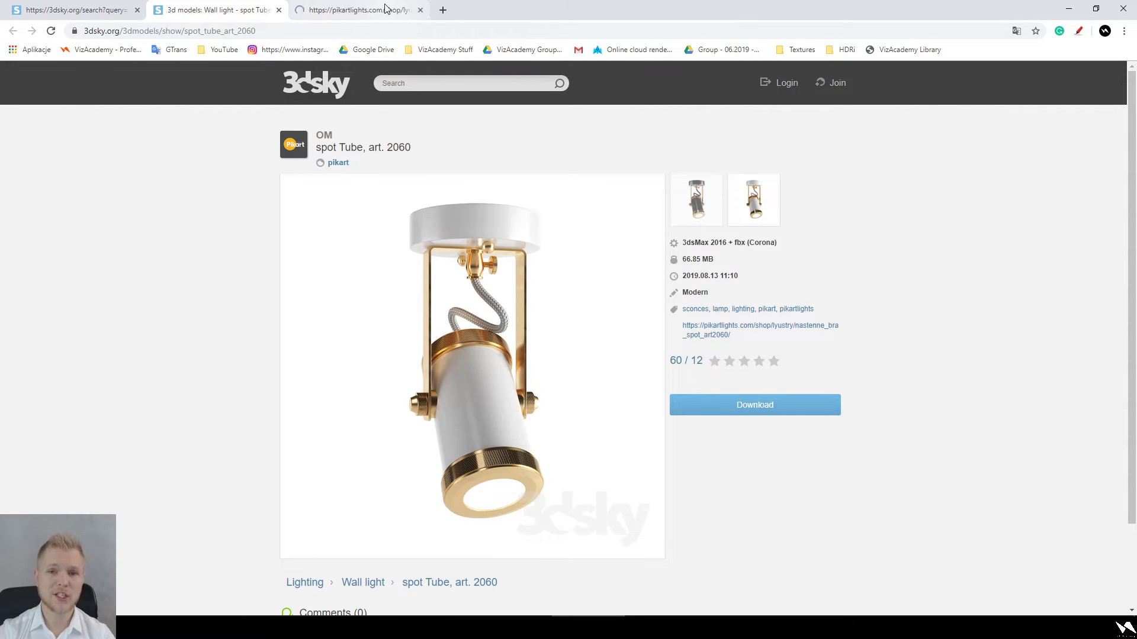
left_click(385, 9)
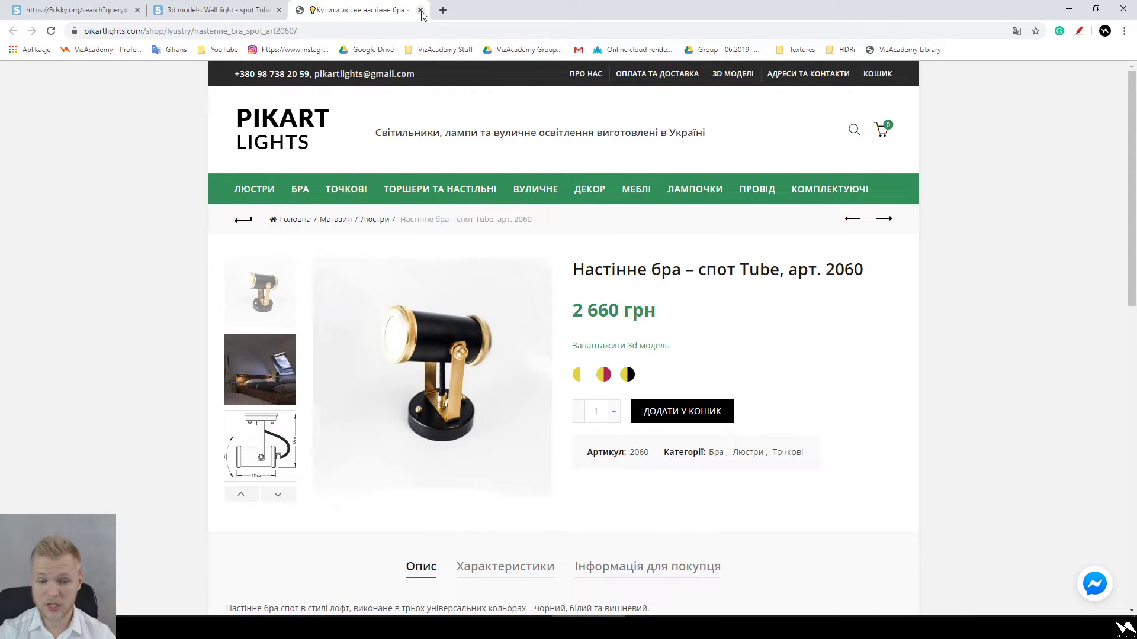
left_click(247, 472)
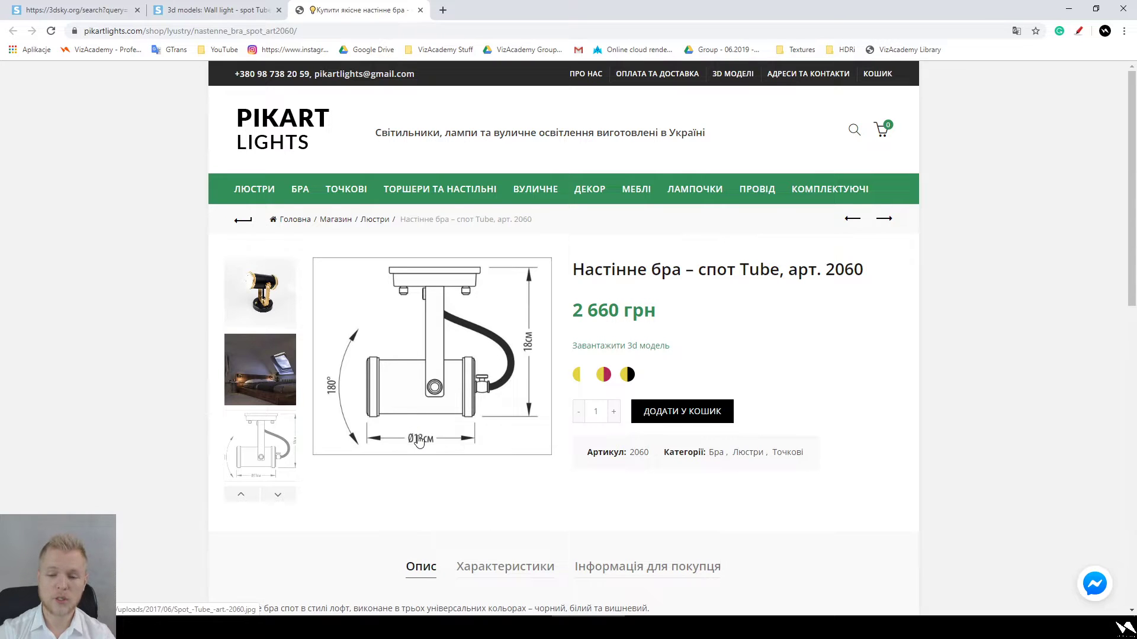
Step: Enlarge the attic bedroom photo to inspect the lamp beside the bed, then close the image and the manufacturer's page
left_click(257, 384)
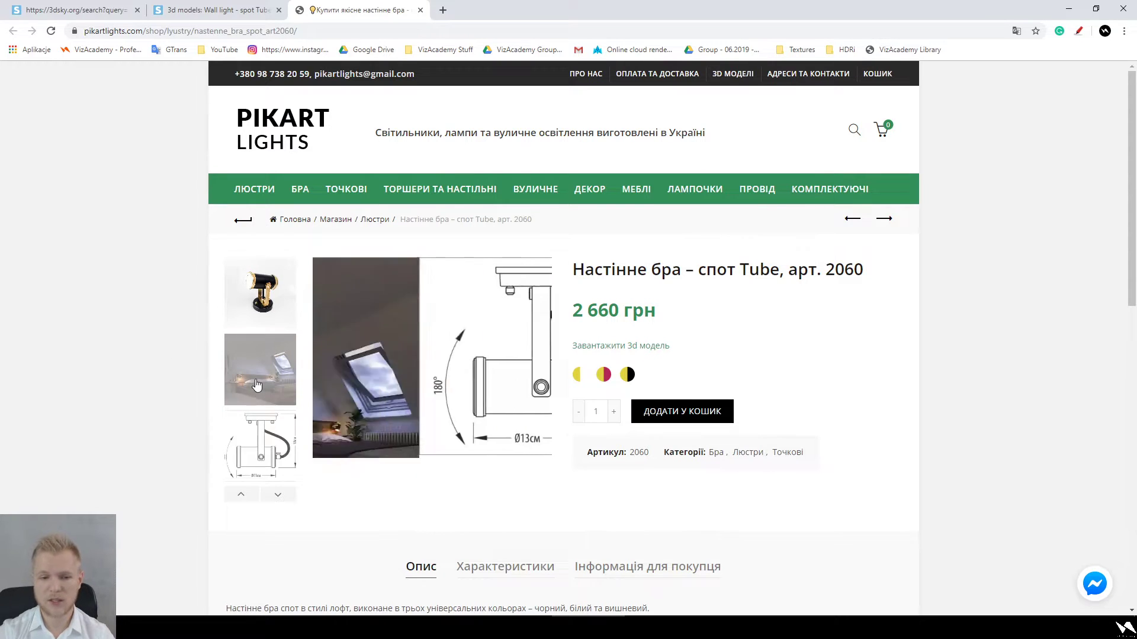
left_click(383, 445)
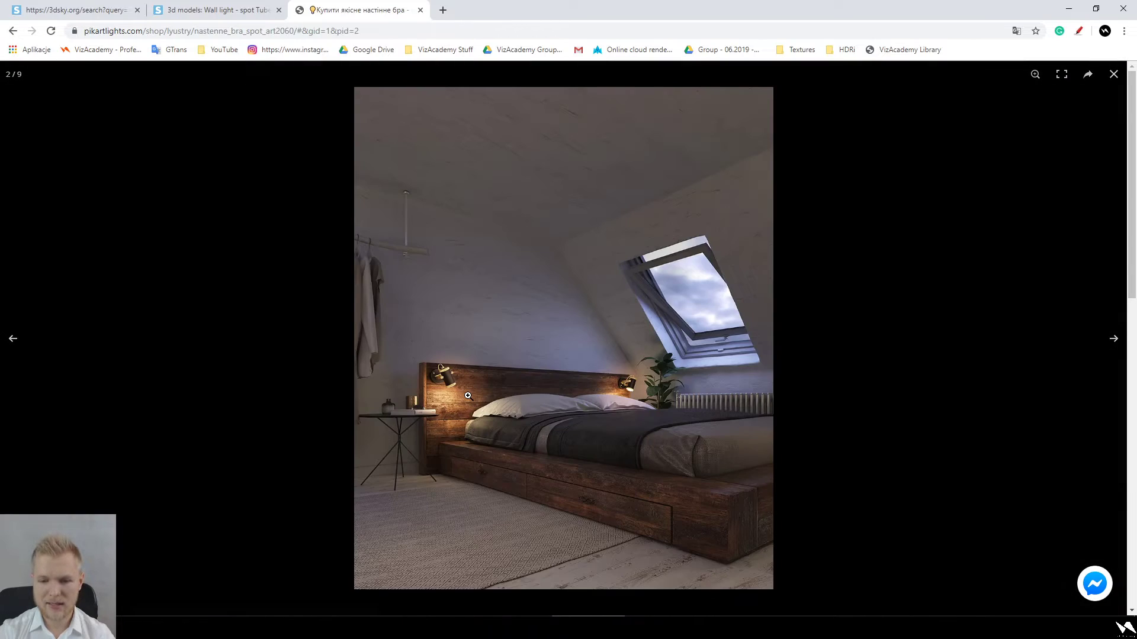
left_click(431, 388)
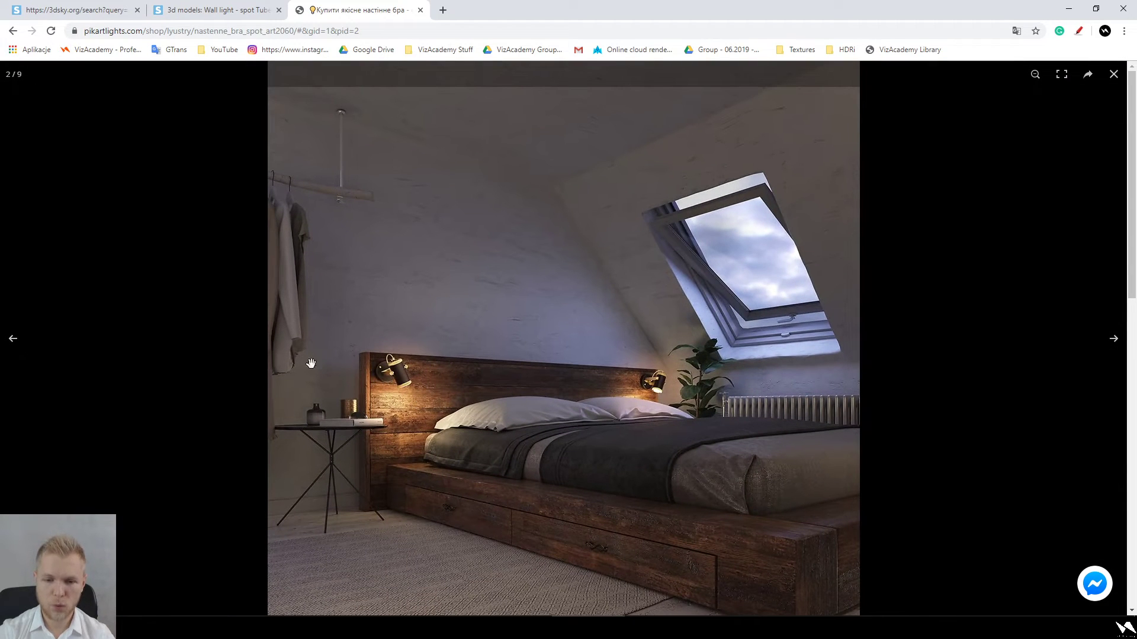
key("Escape")
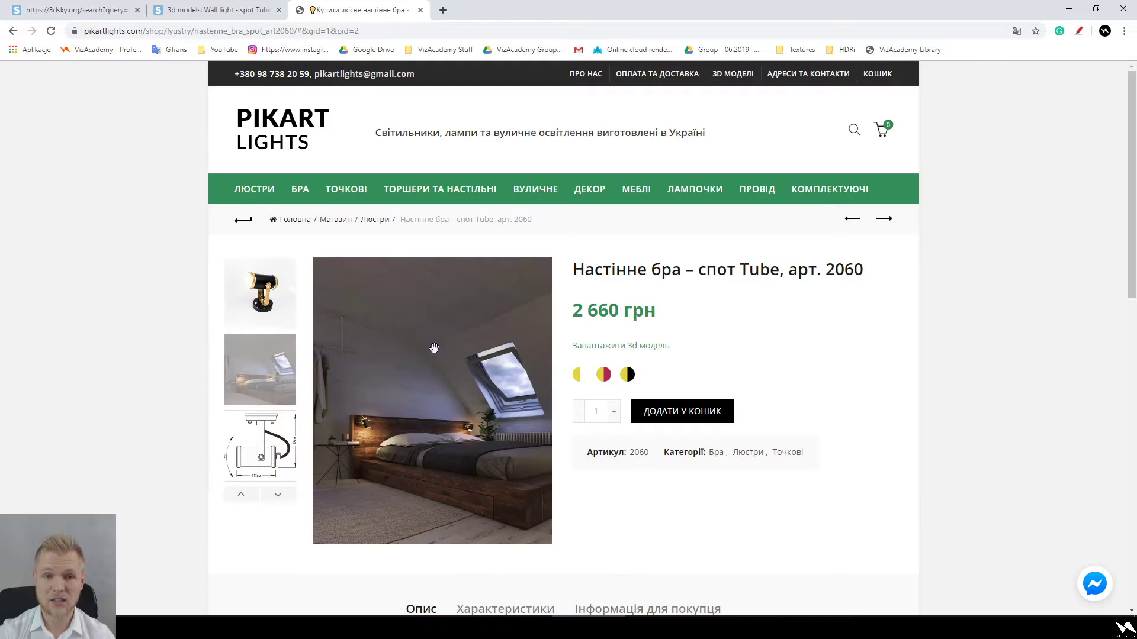
left_click(420, 10)
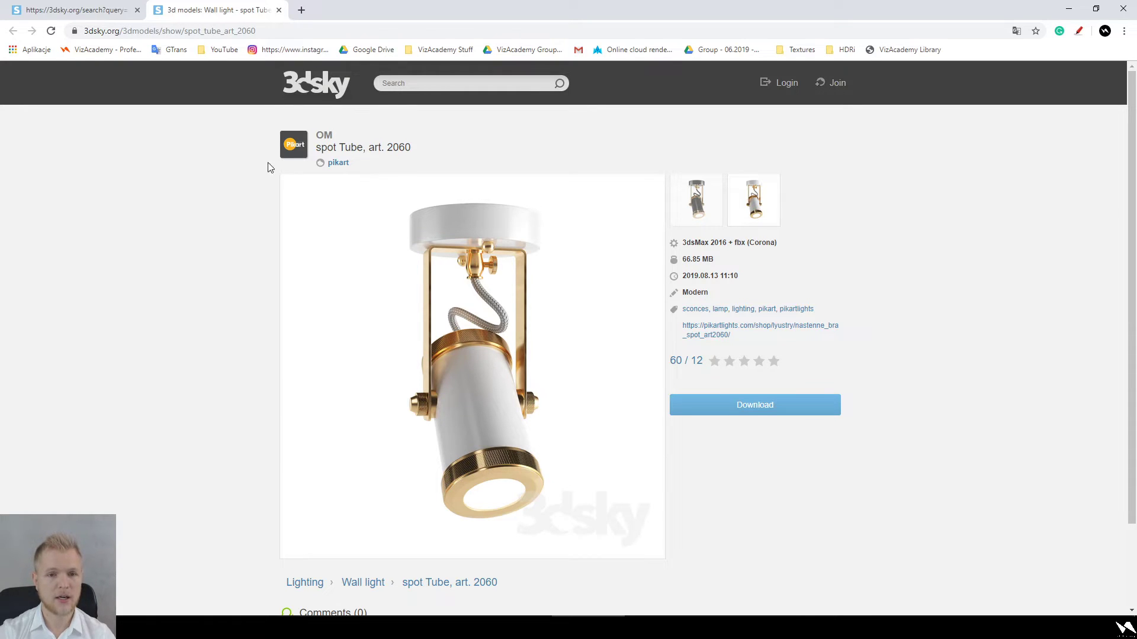
Step: Return to the VizAcademy Group - 09.2019 folder in Google Drive and close the blank browser tab
left_click(330, 79)
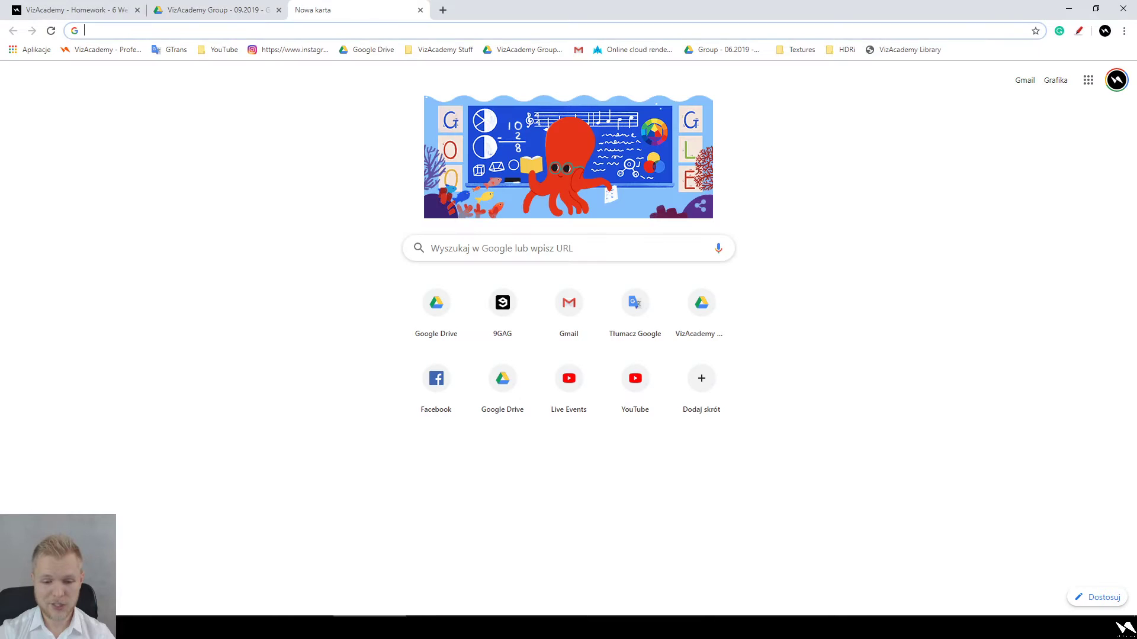
left_click(207, 7)
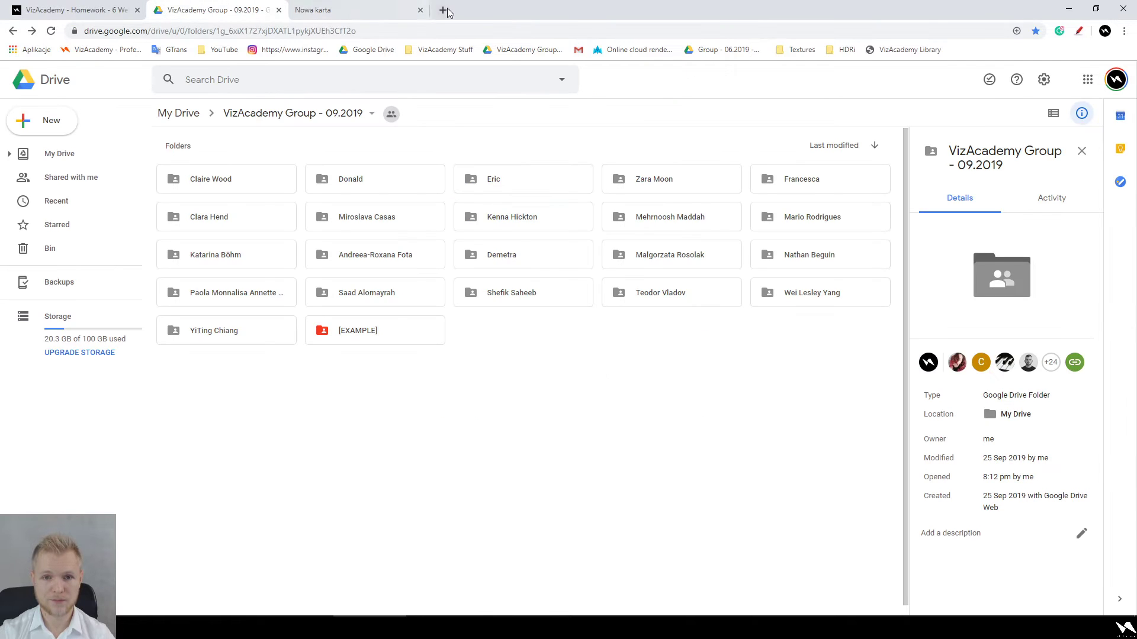
left_click(420, 9)
Step: Open the third student folder in the fourth row of the group folder
left_click(506, 298)
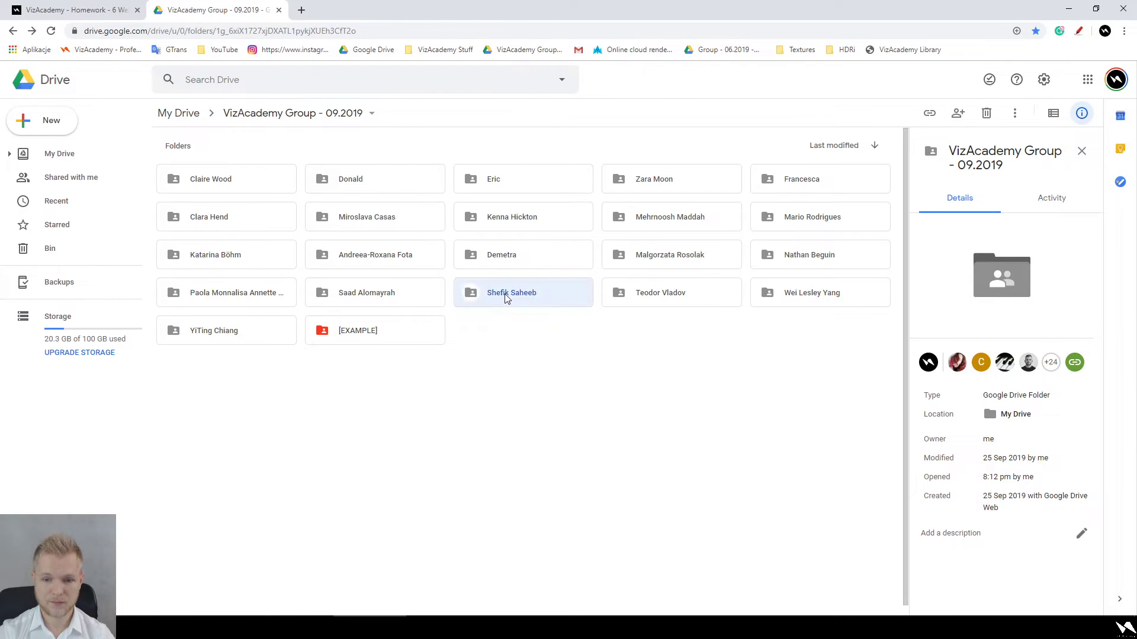
double_click(702, 299)
key("alt+Left")
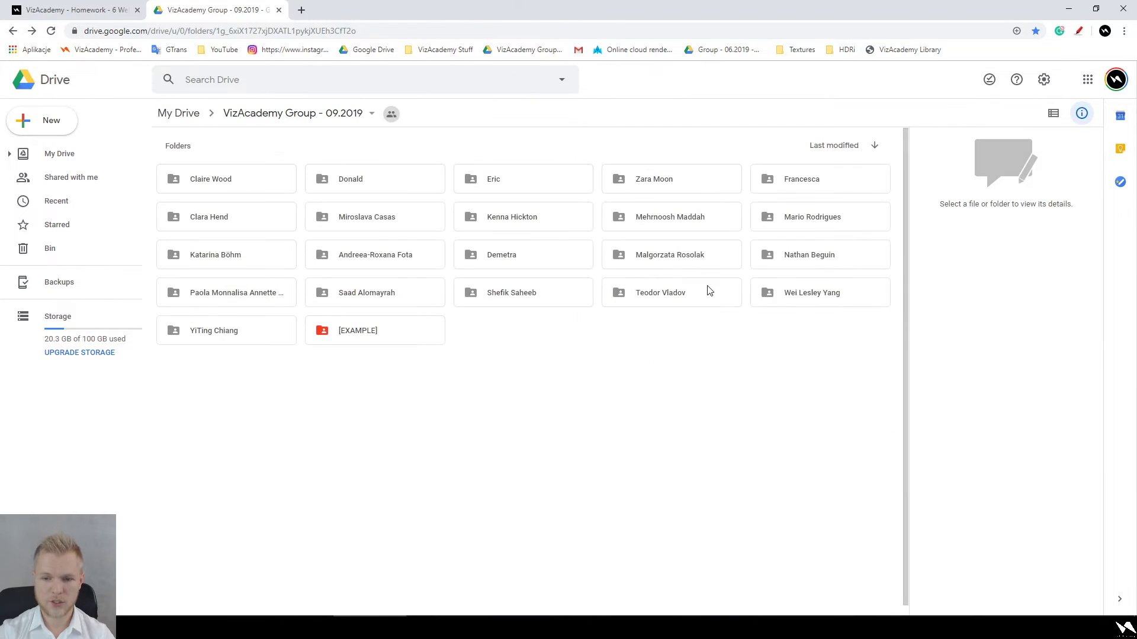
double_click(558, 294)
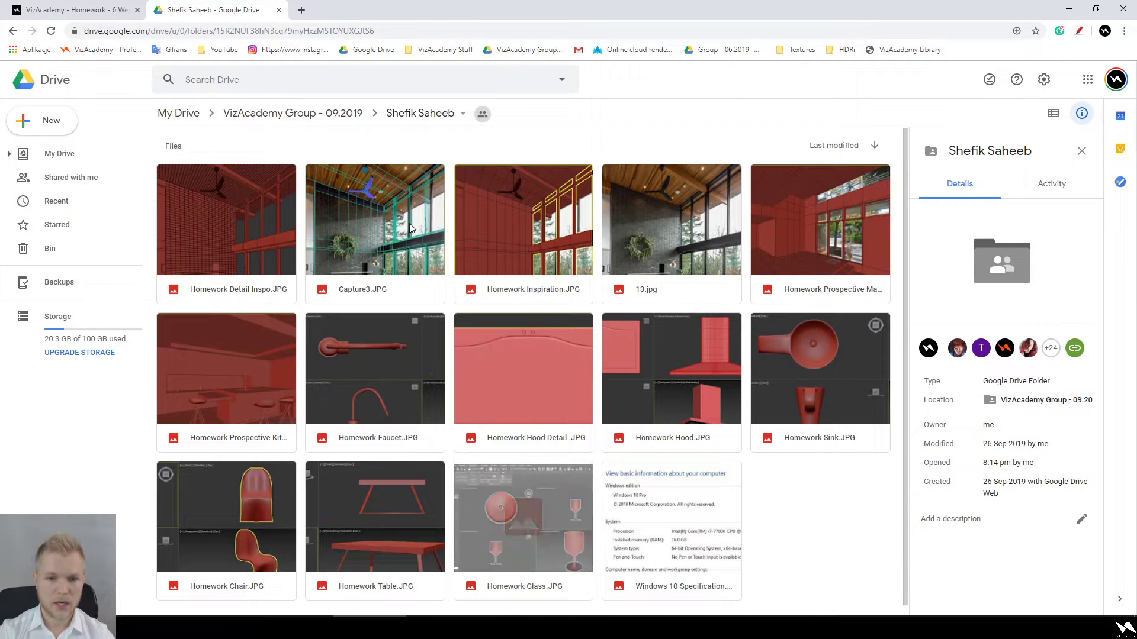
Step: View the reference photo 13.jpg, close it, and view the wireframe overlay Capture3.JPG
left_click(658, 235)
double_click(658, 235)
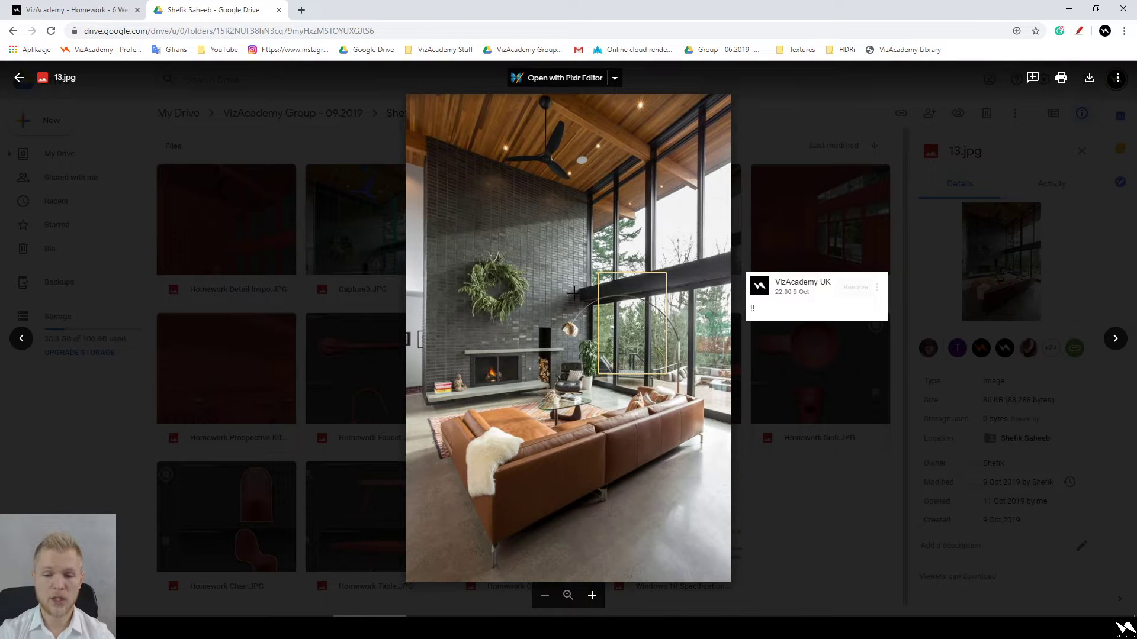
left_click(823, 510)
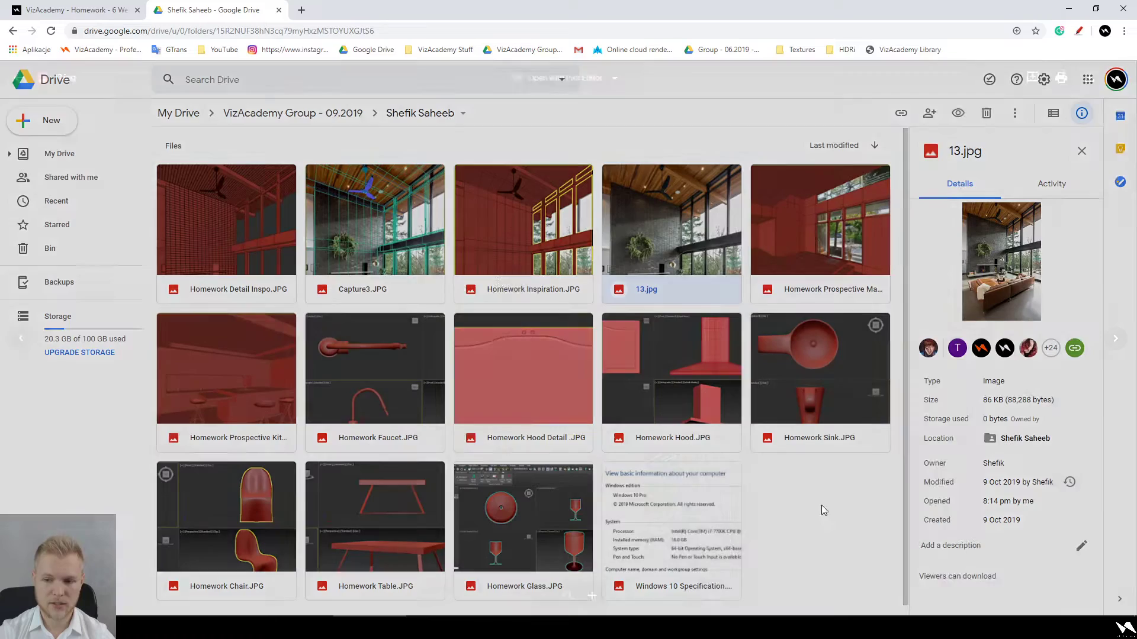
double_click(420, 247)
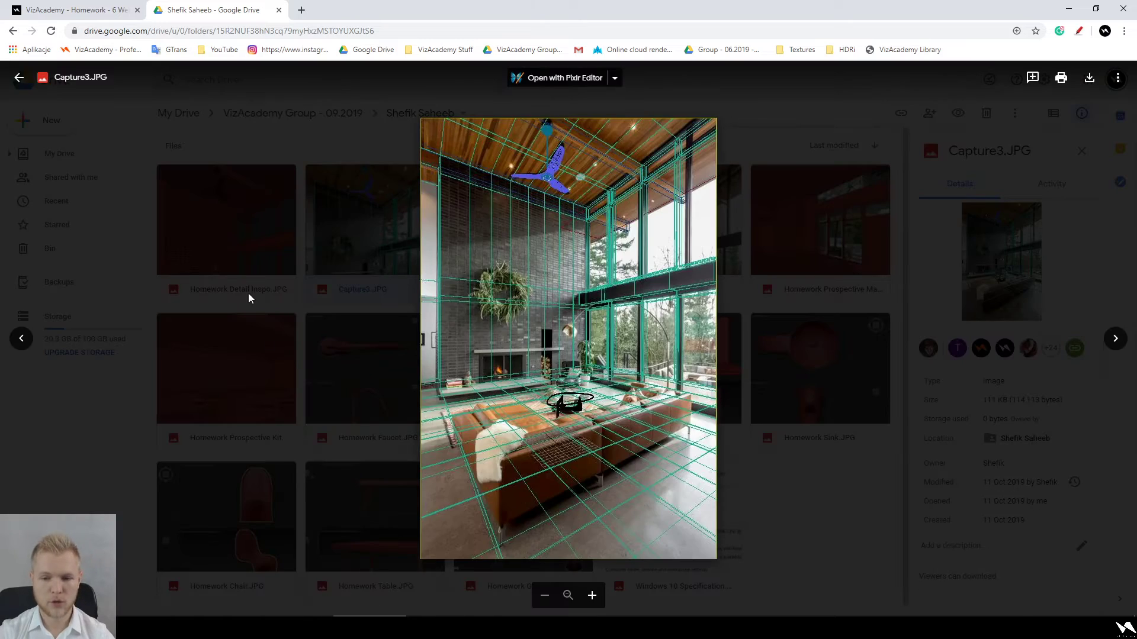
Step: Open Homework Detail Inspo.JPG and flip between it and the neighbouring Capture3.JPG to compare them
left_click(237, 224)
left_click(237, 226)
double_click(237, 225)
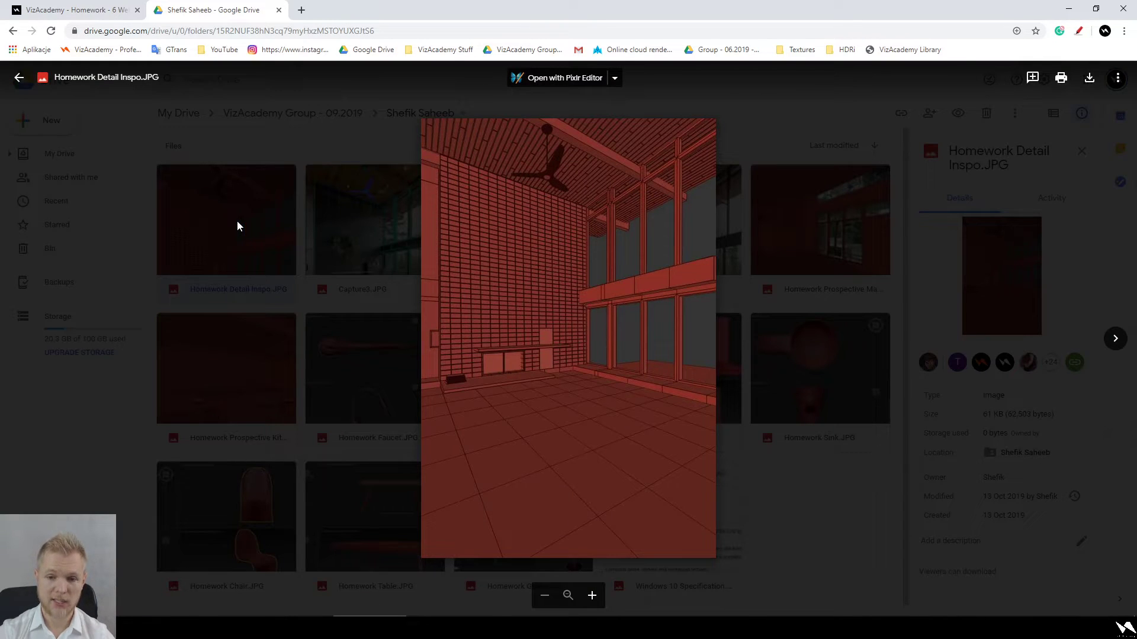
left_click(243, 220)
double_click(261, 228)
key("Right")
key("Left")
key("Right")
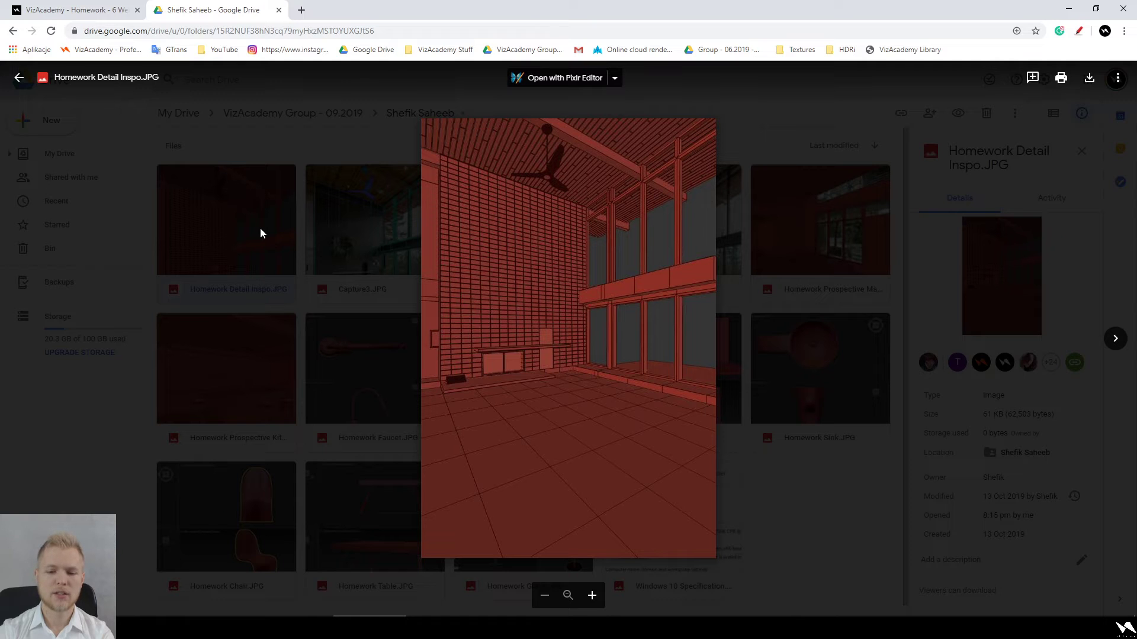
Step: Examine the brick wall, fireplace, ceiling and window details in Homework Detail Inspo.JPG, then compare with Capture3.JPG
scroll(511, 353, "up", 5)
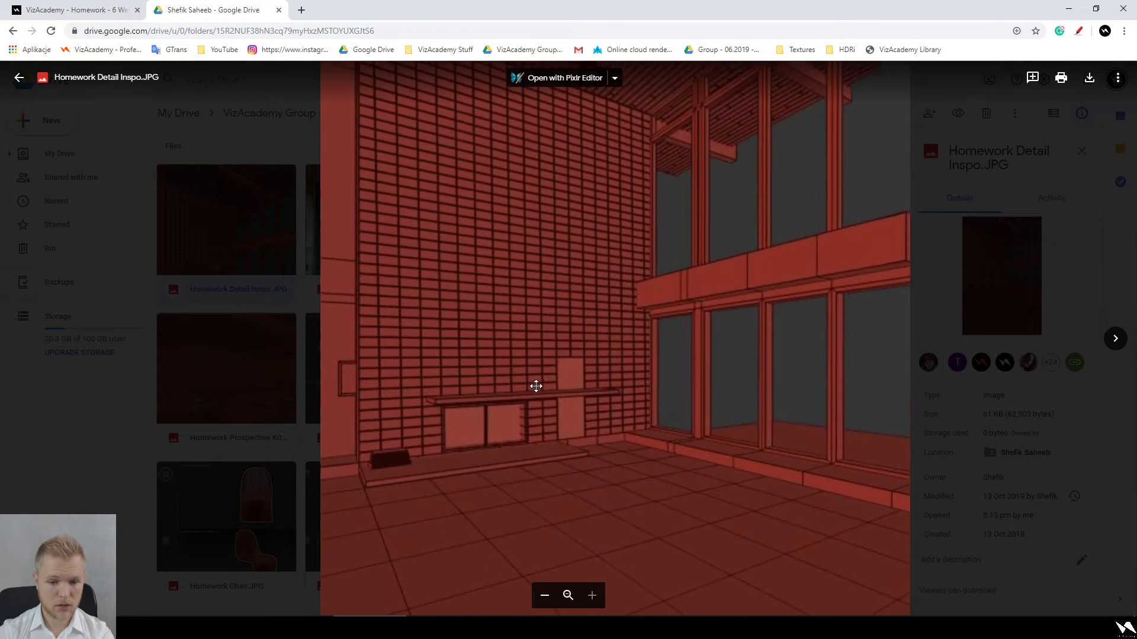
scroll(536, 415, "down", 5)
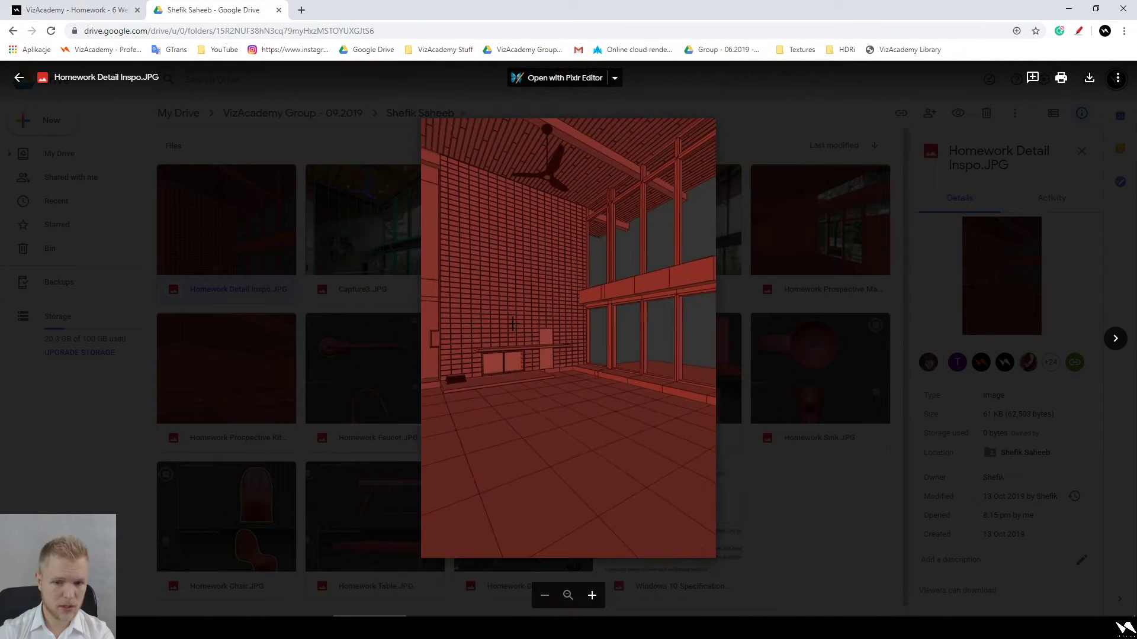
scroll(428, 208, "up", 5)
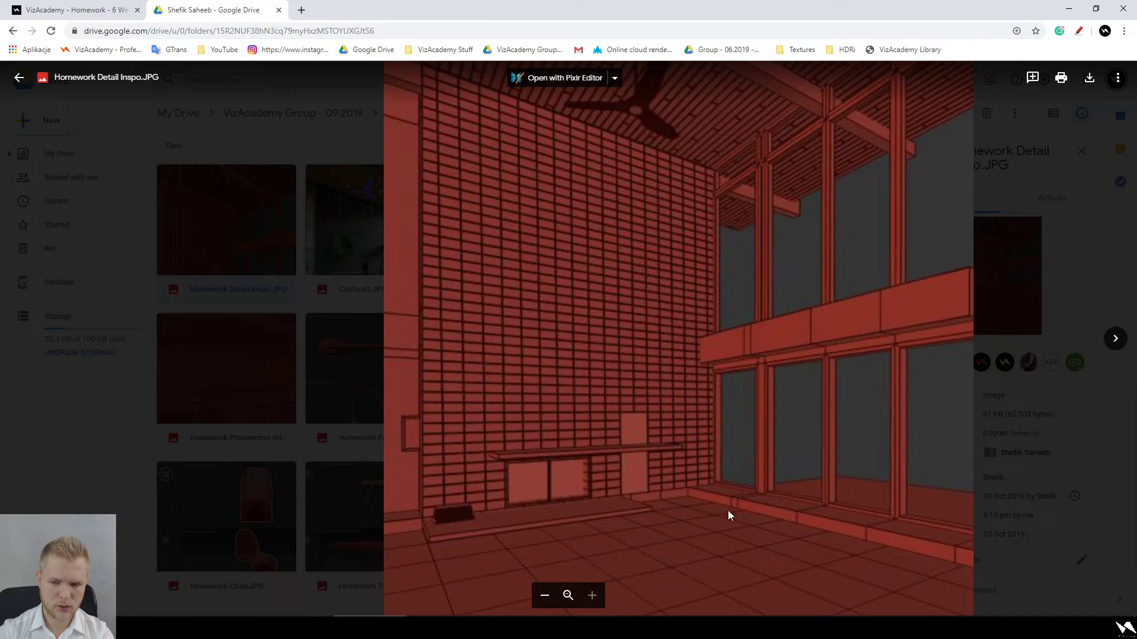
scroll(811, 490, "down", 4)
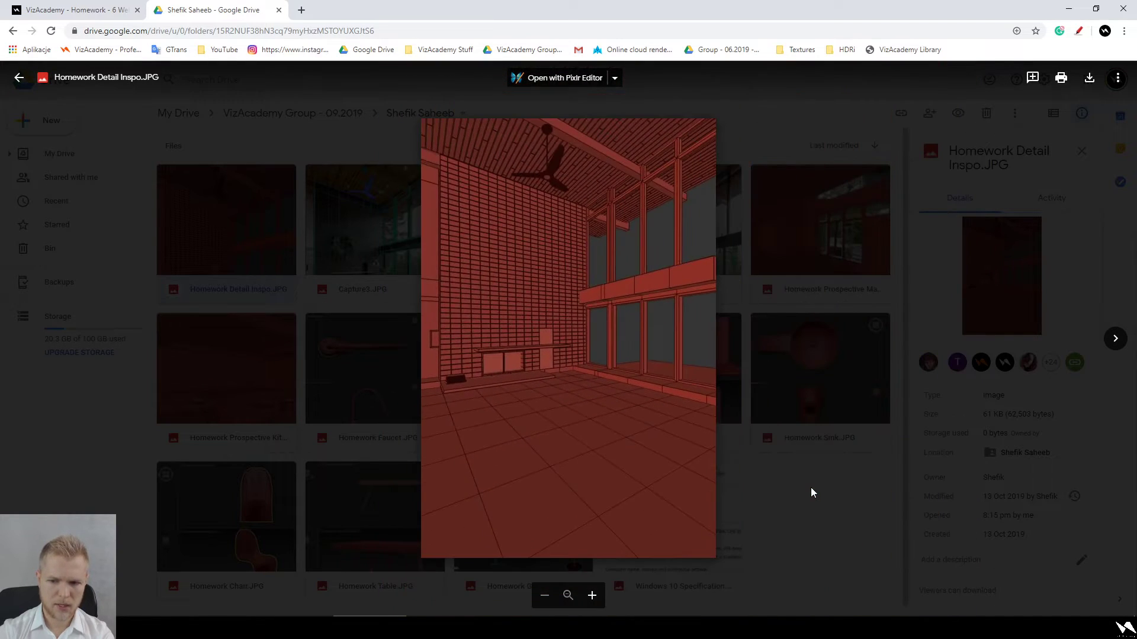
scroll(570, 191, "up", 5)
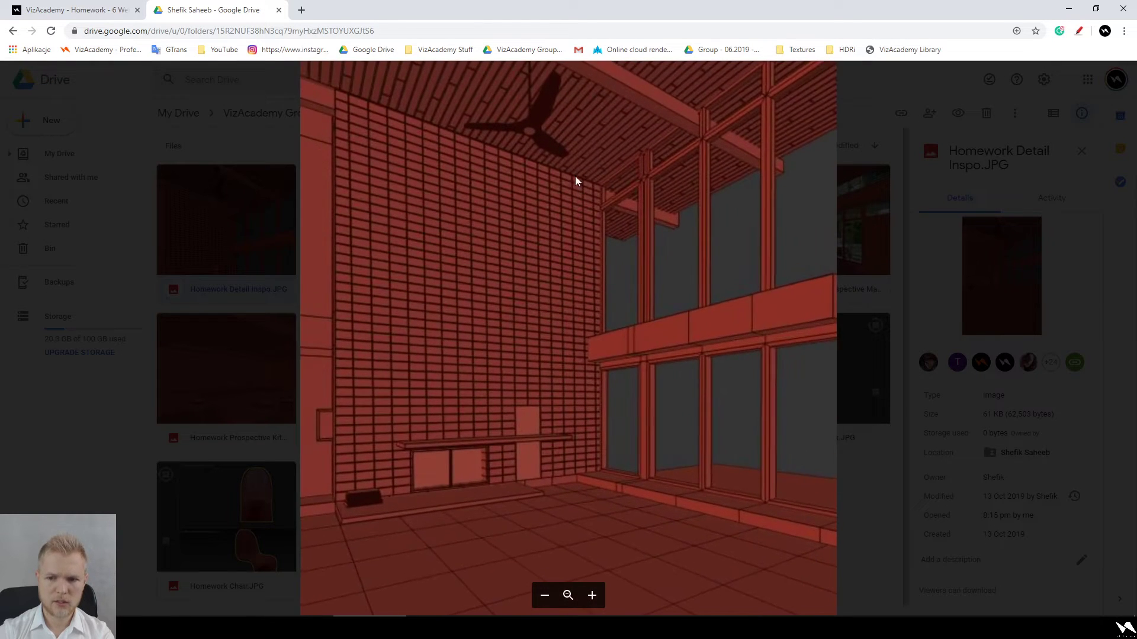
scroll(608, 191, "up", 1)
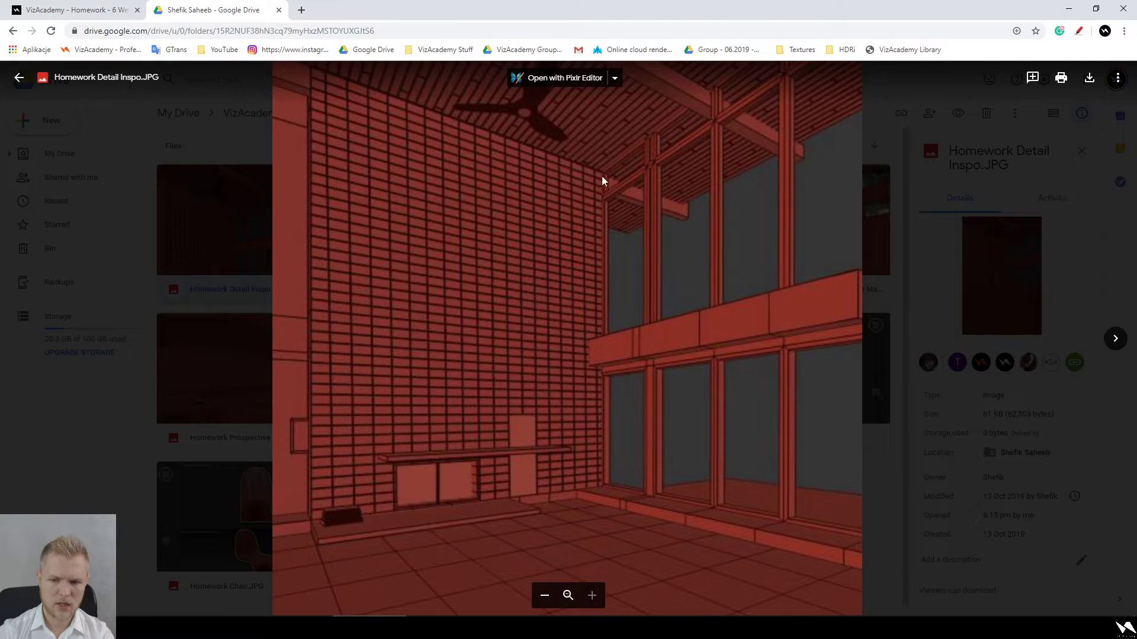
scroll(613, 333, "down", 5)
key("Right")
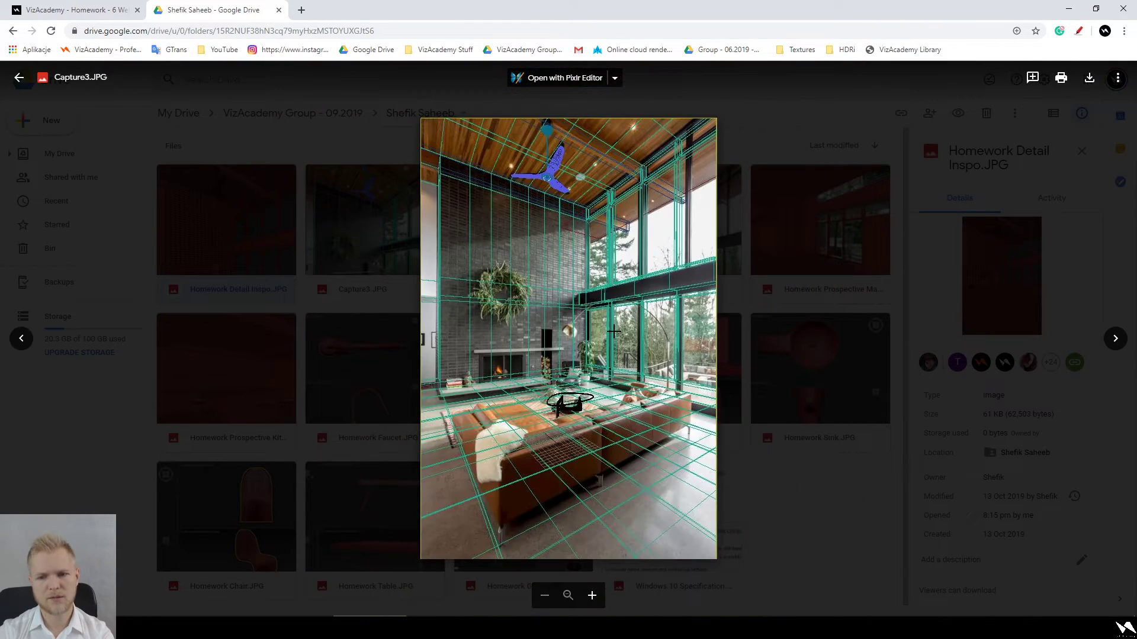
Step: Close the preview, return to the group folder, and open the Homework folder of the first student in the fourth row
left_click(812, 505)
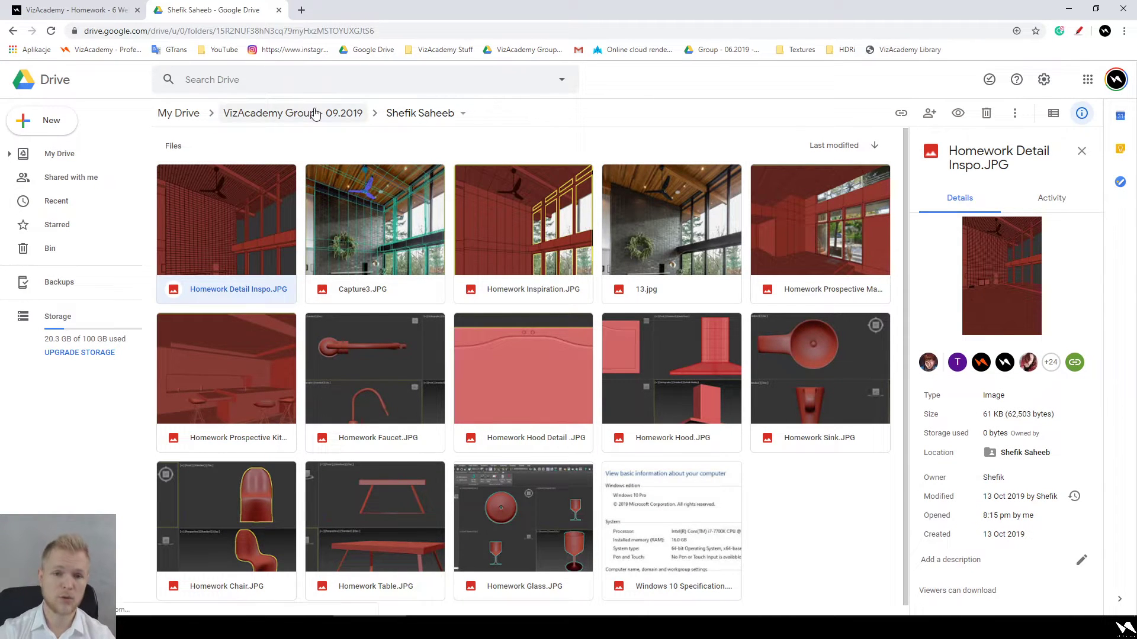
left_click(315, 115)
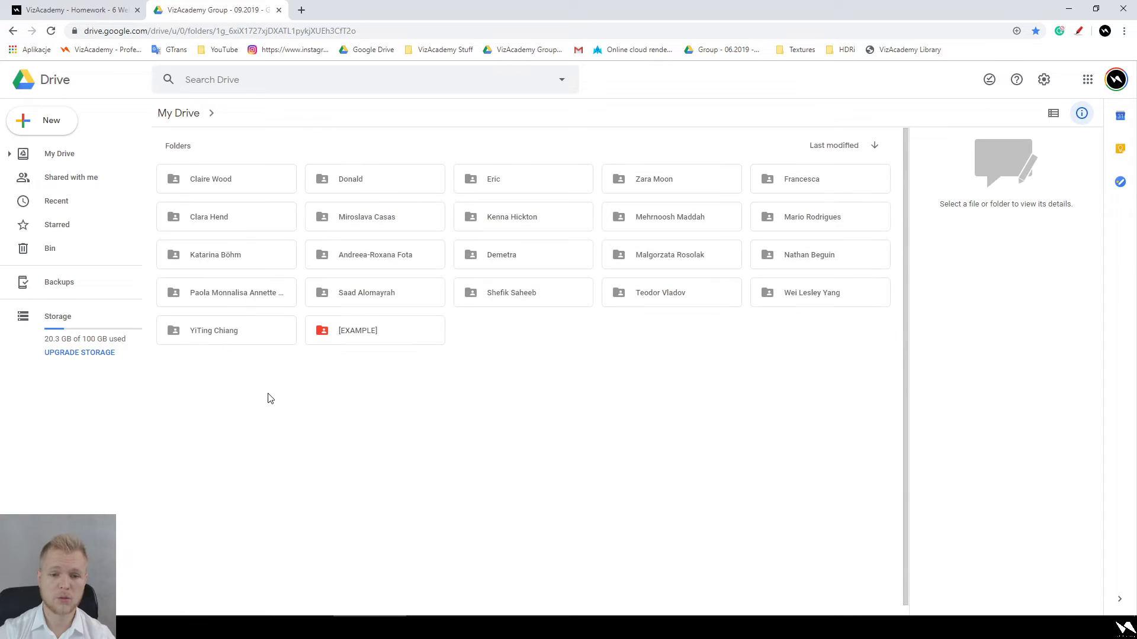
double_click(277, 299)
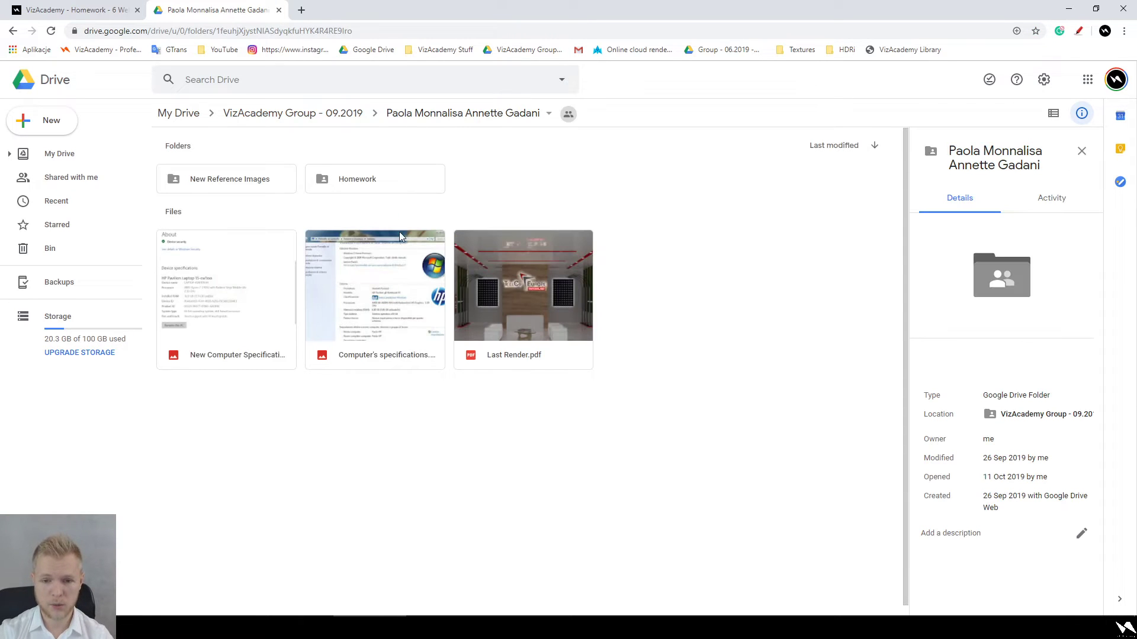
double_click(381, 188)
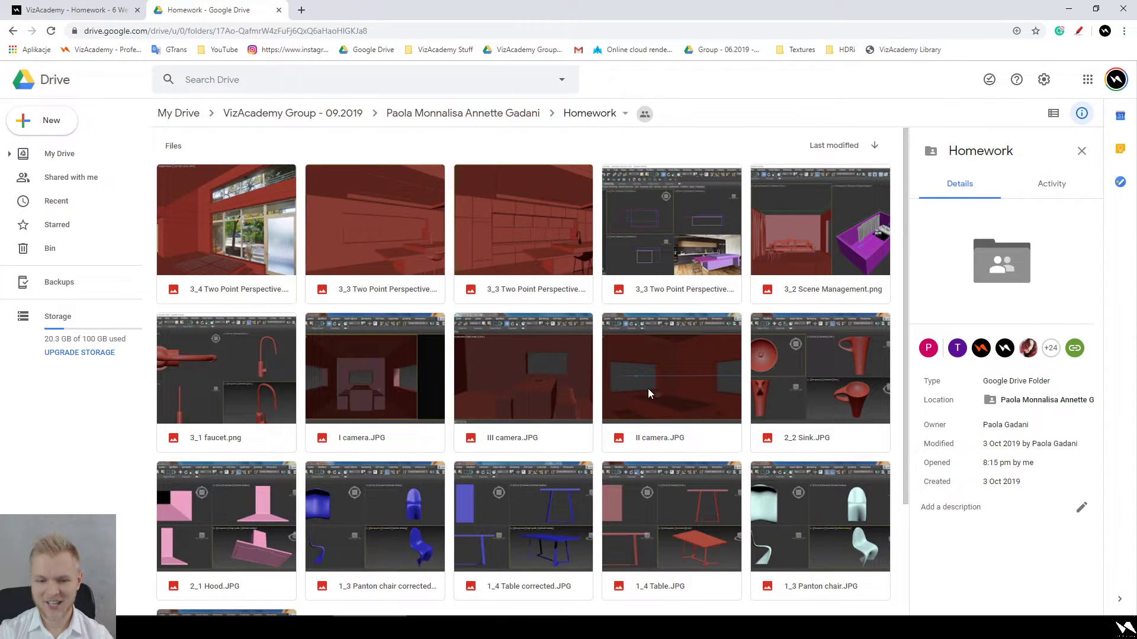
Step: Go back to the student's main folder and open the New Reference Images folder
key("alt+Left")
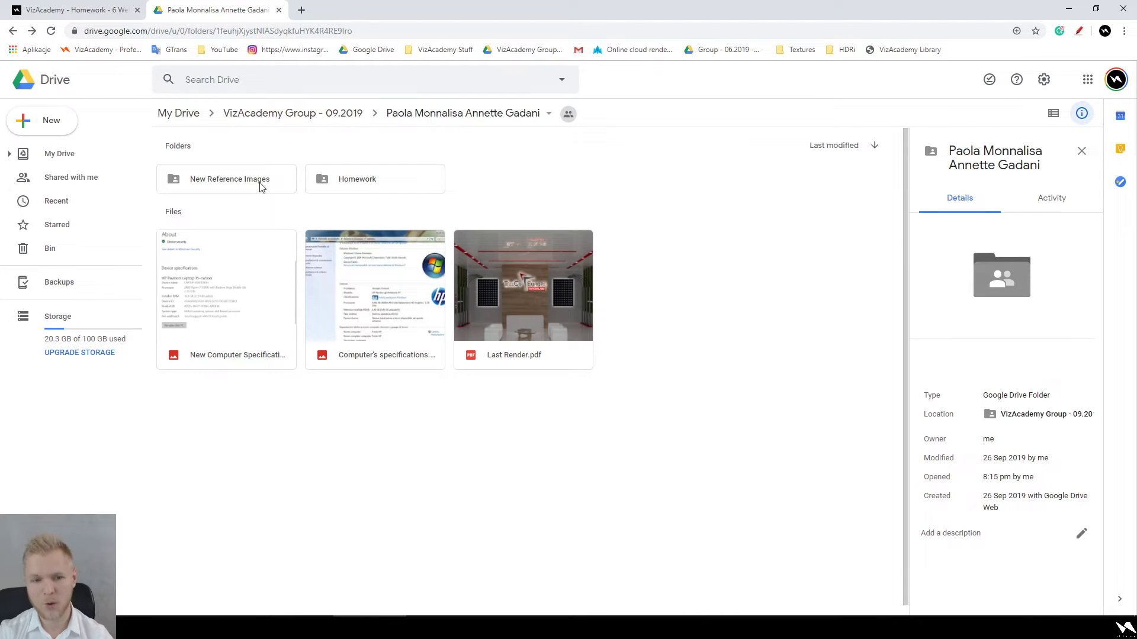
left_click(521, 354)
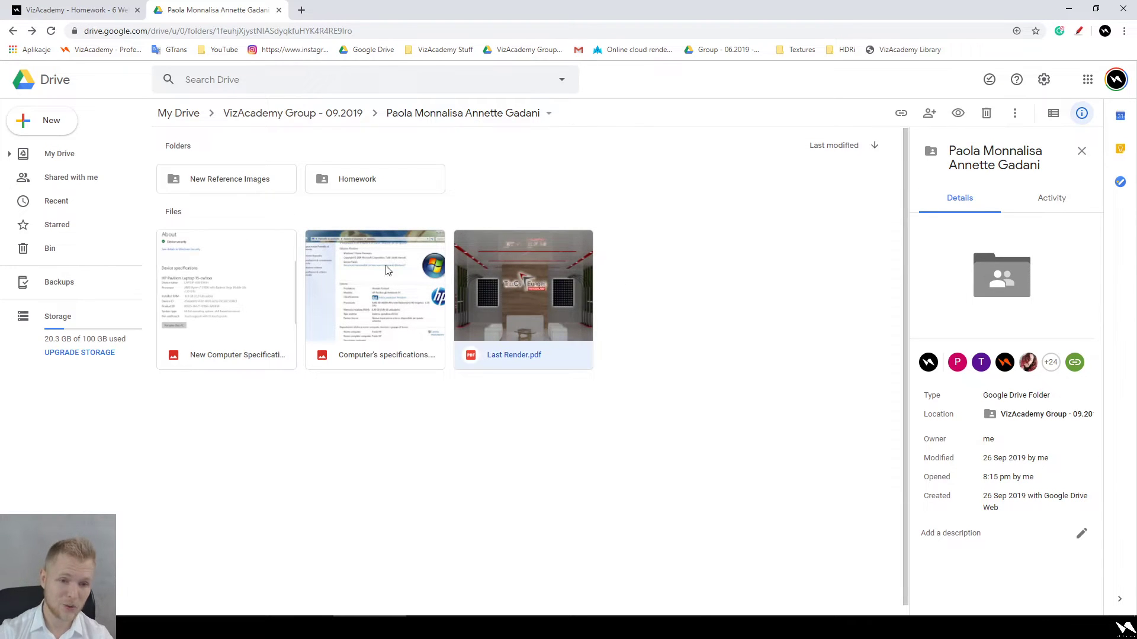
double_click(231, 181)
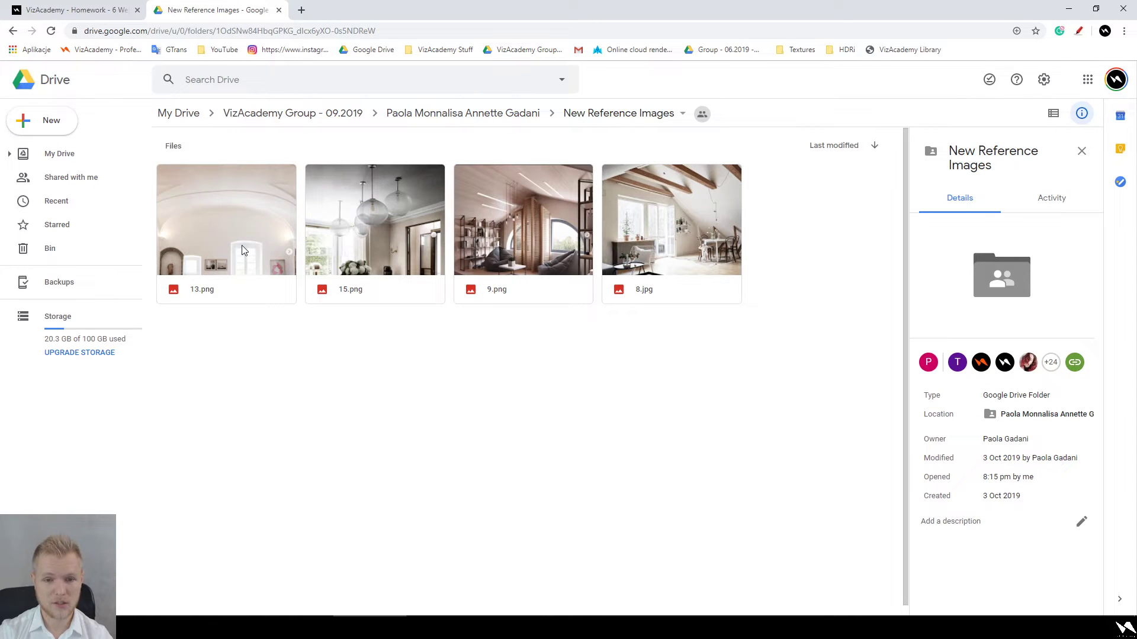
Step: Return to the VizAcademy group folder and open the folder of the last student in the third row
left_click(530, 286)
key("alt+Left")
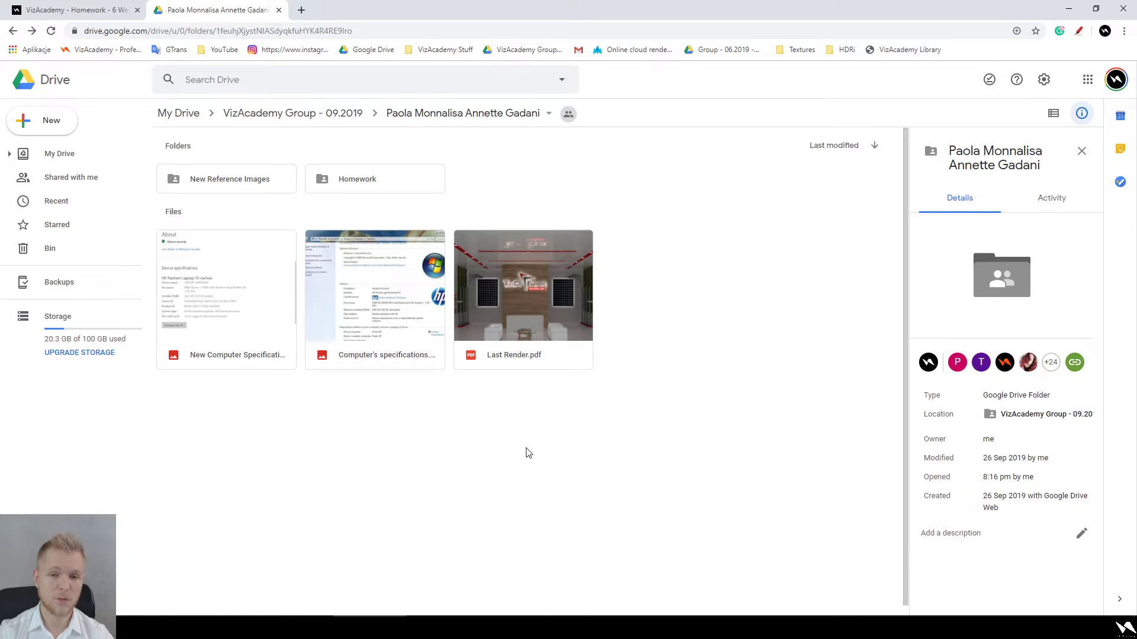
key("alt+Left")
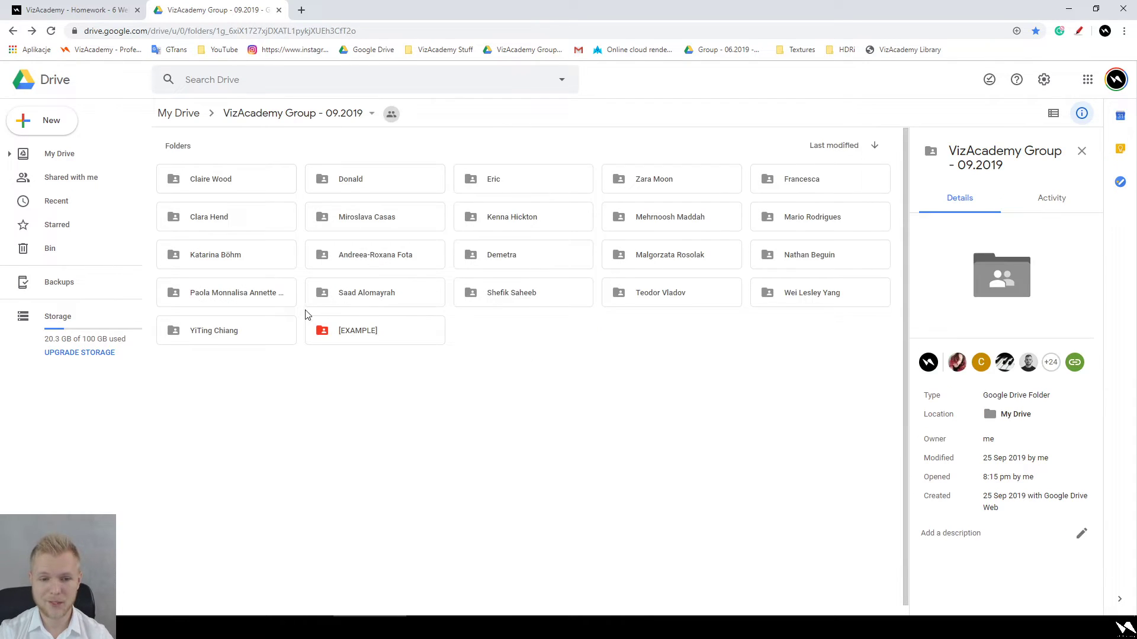
double_click(789, 267)
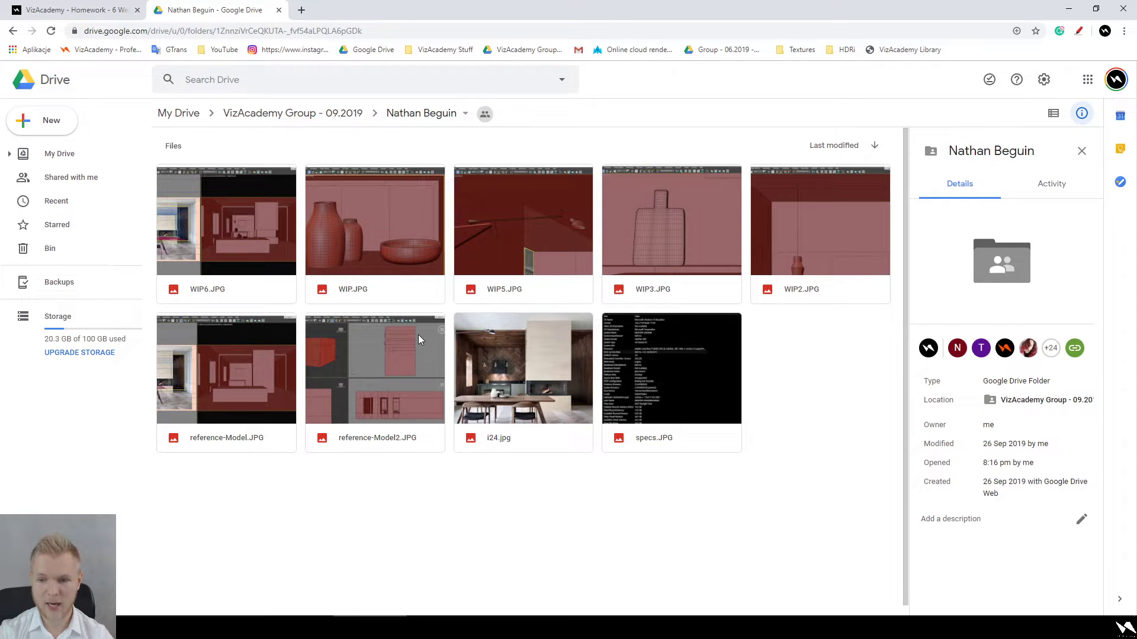
Step: Open WIP6.JPG, examine the reference overlay and modelled kitchen interior up close, and close the preview
double_click(273, 251)
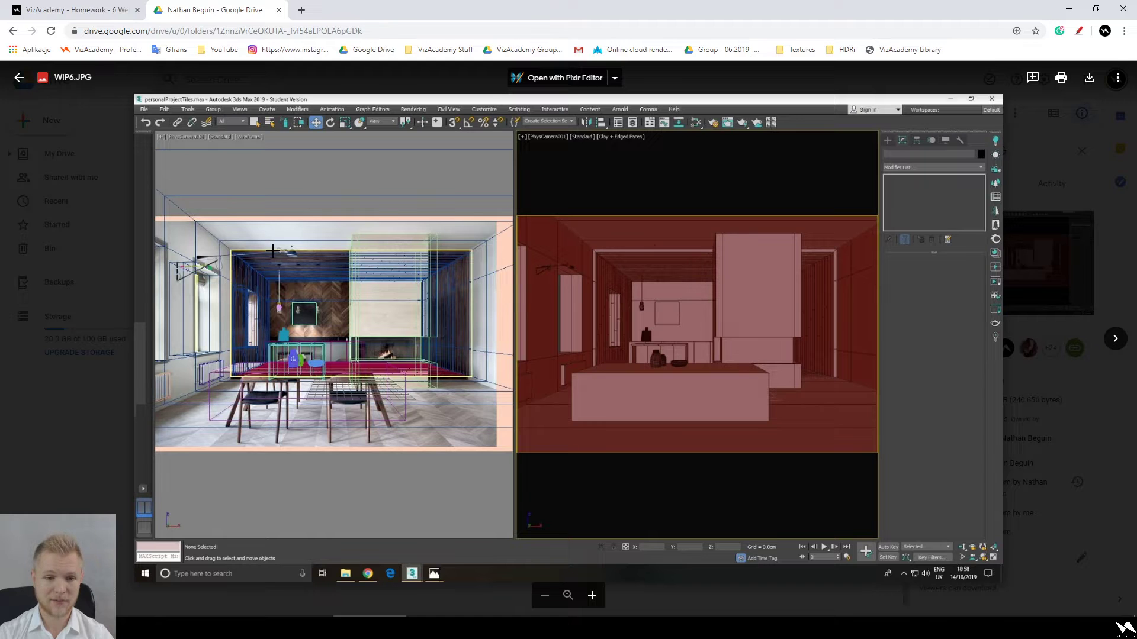
scroll(507, 268, "up", 3)
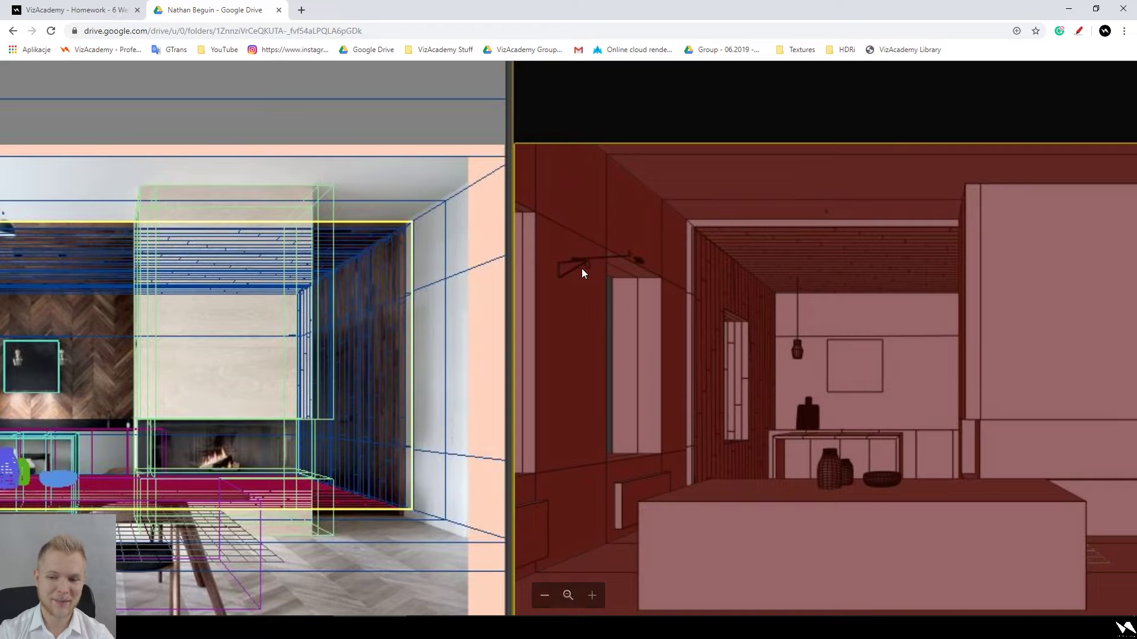
scroll(581, 268, "down", 3)
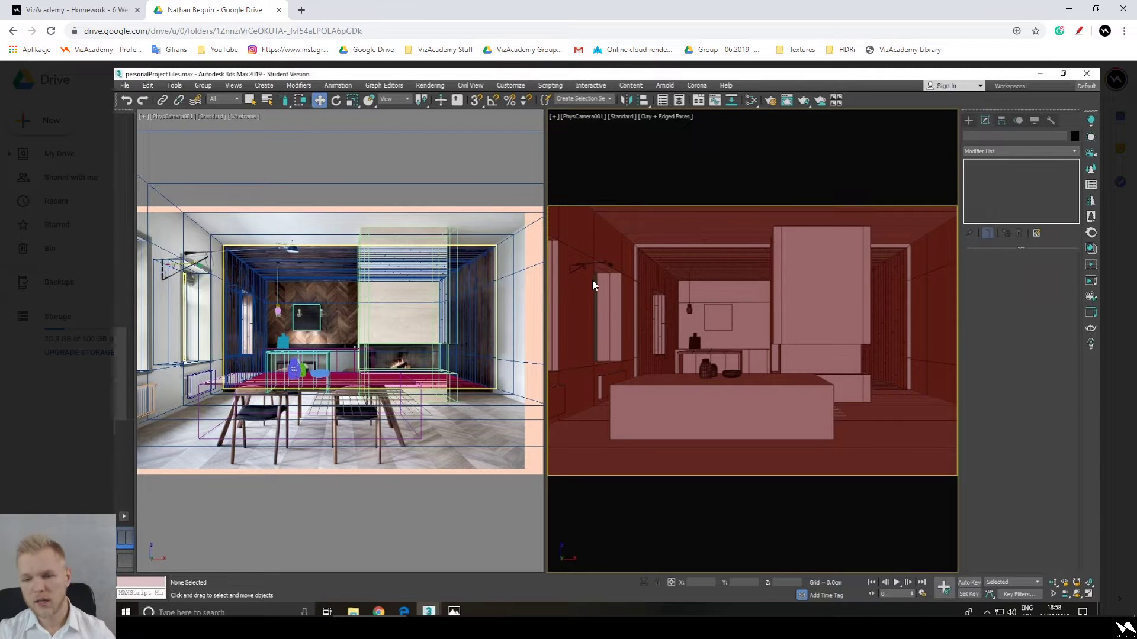
key("alt+Tab")
Step: Open WIP.JPG to view the vases and bowl, advance to WIP5.JPG, and close the preview
left_click(358, 211)
double_click(357, 212)
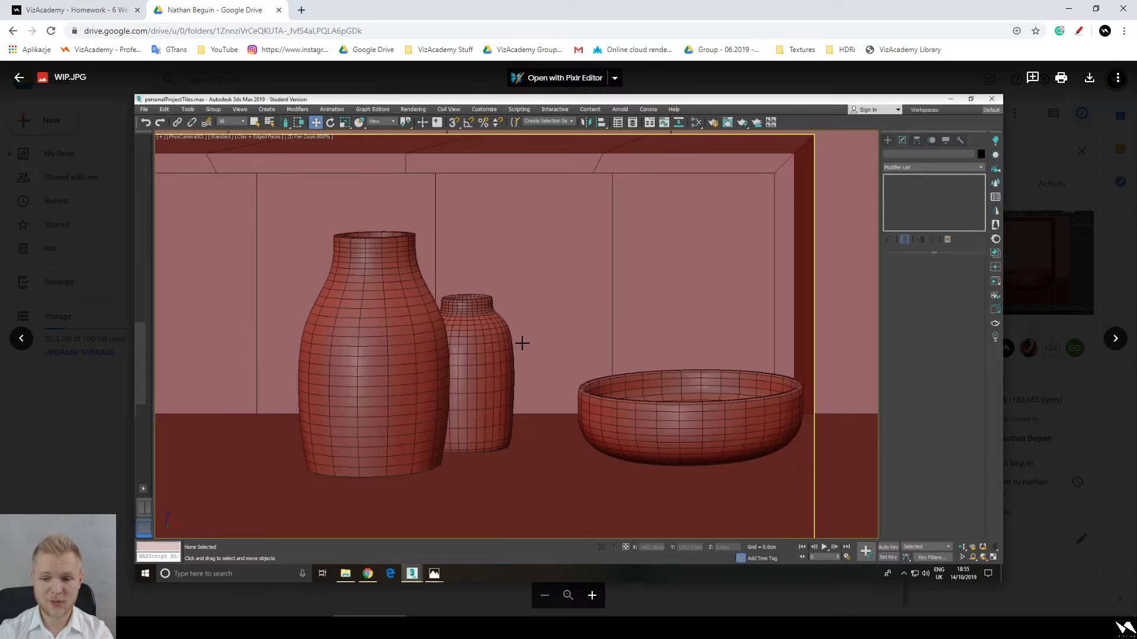
key("Right")
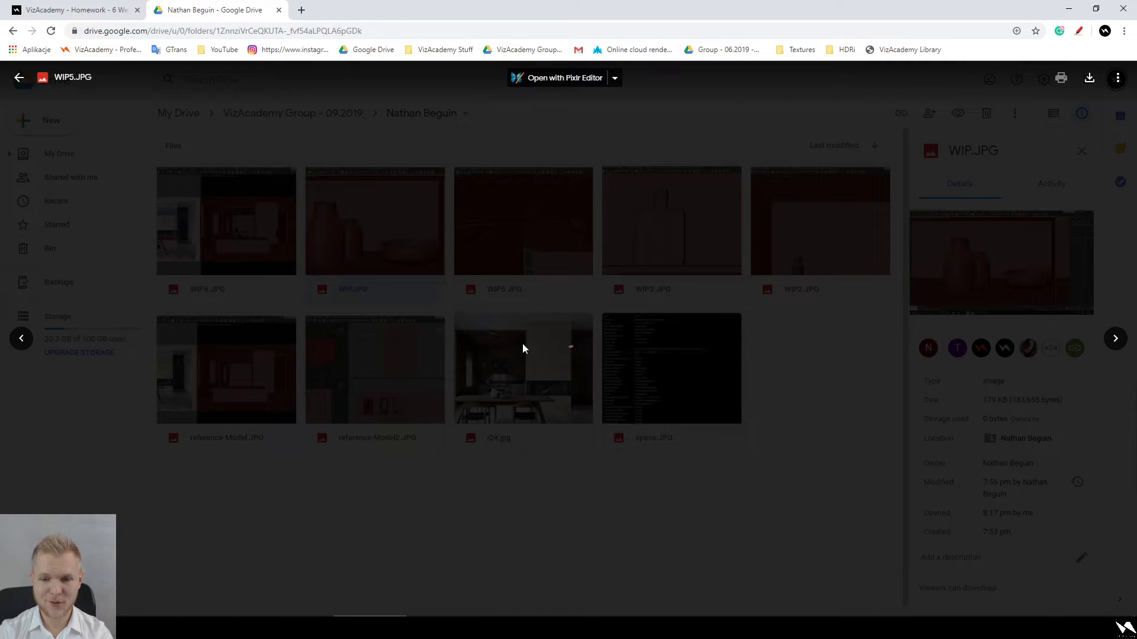
left_click(833, 468)
Step: Reopen WIP5.JPG and flip between it and the cutting board model in WIP3.JPG
double_click(522, 233)
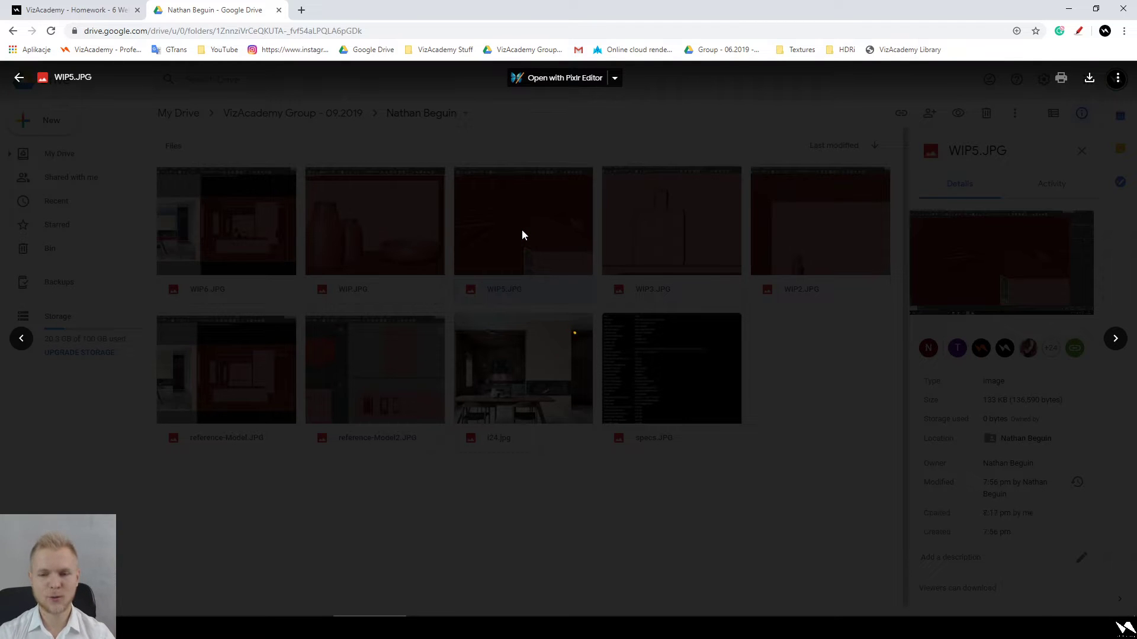
key("Right")
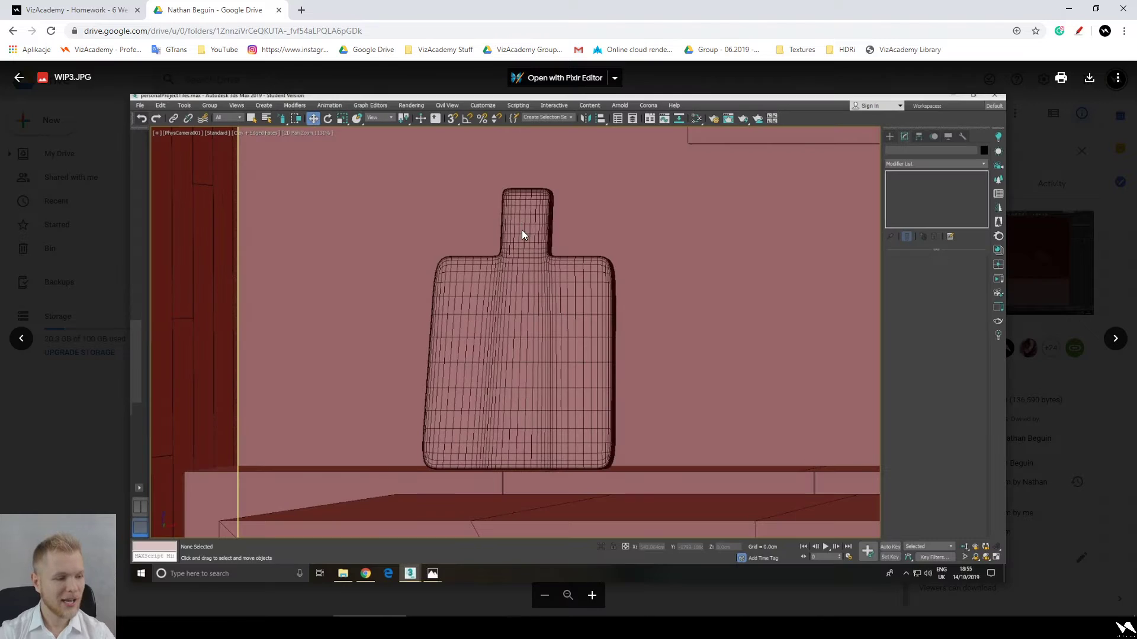
key("Right")
key("Right")
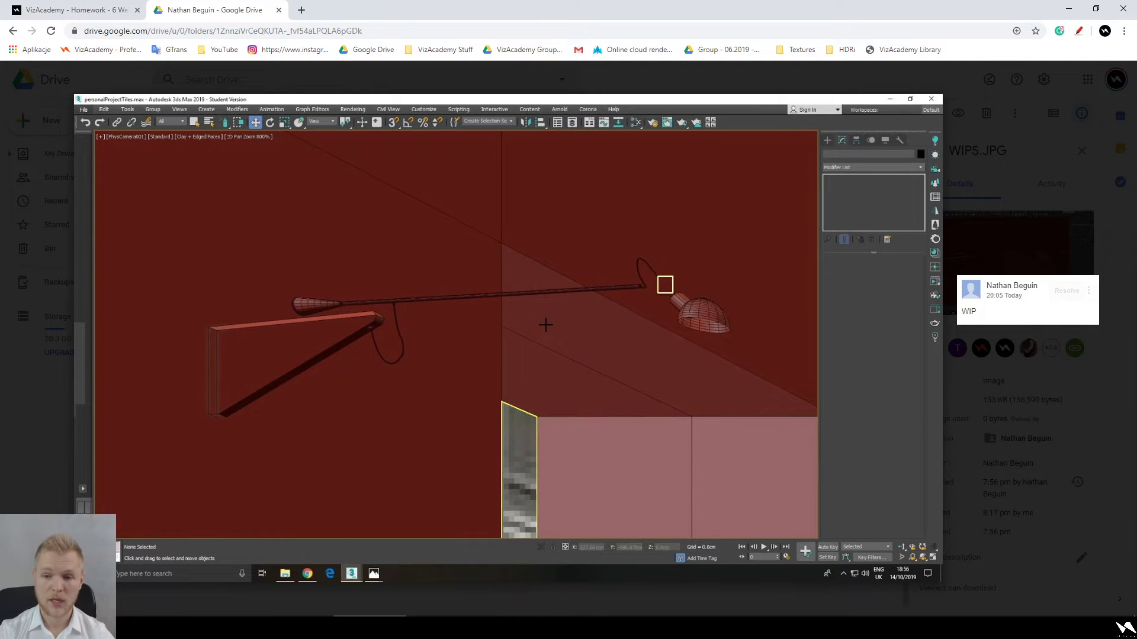
Step: Examine the wall lamp's bracket, arm and cable up close in WIP5.JPG, and close the preview
left_click(296, 315)
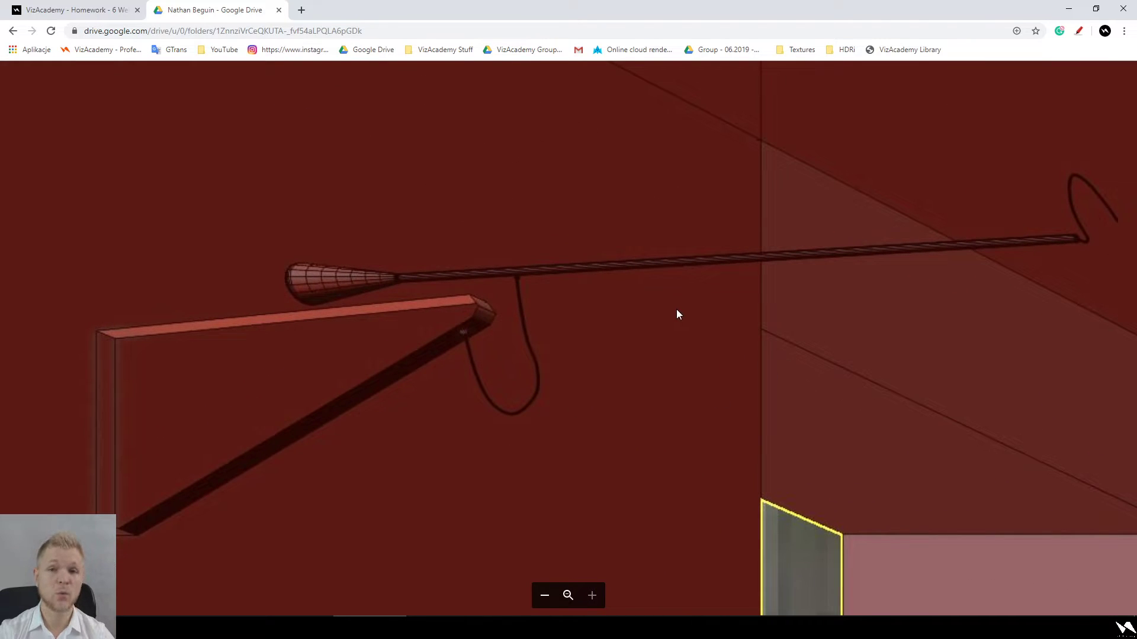
left_click_drag(953, 317, 634, 351)
key("Escape")
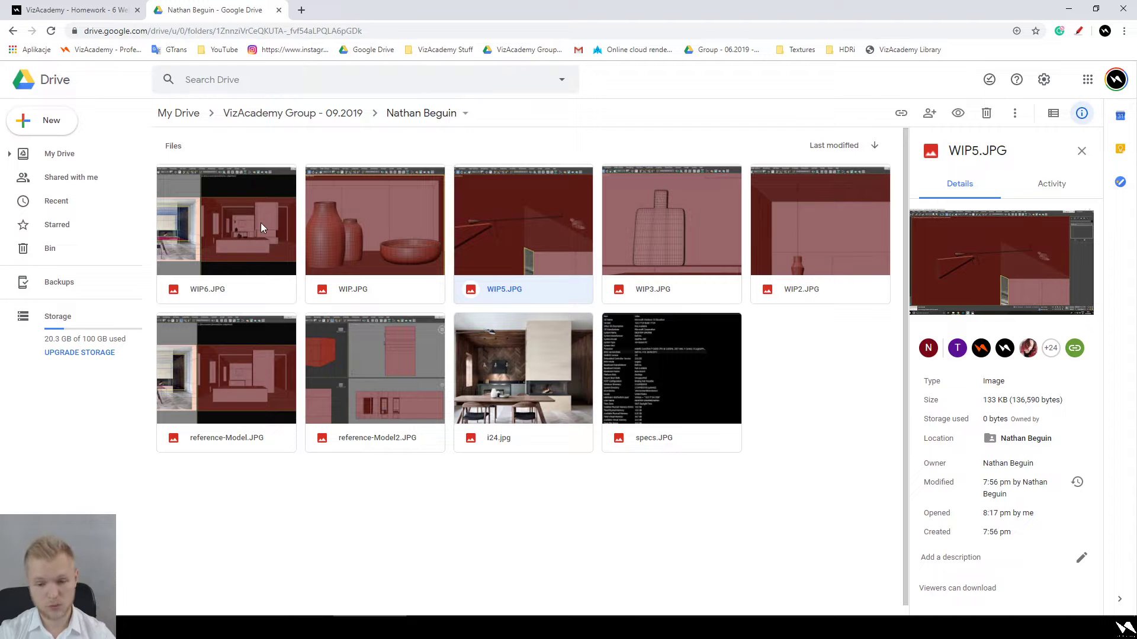
Step: View the reference photo i24.jpg, compare it with the modelled scene in WIP6.JPG, and close the preview with nothing selected
double_click(548, 390)
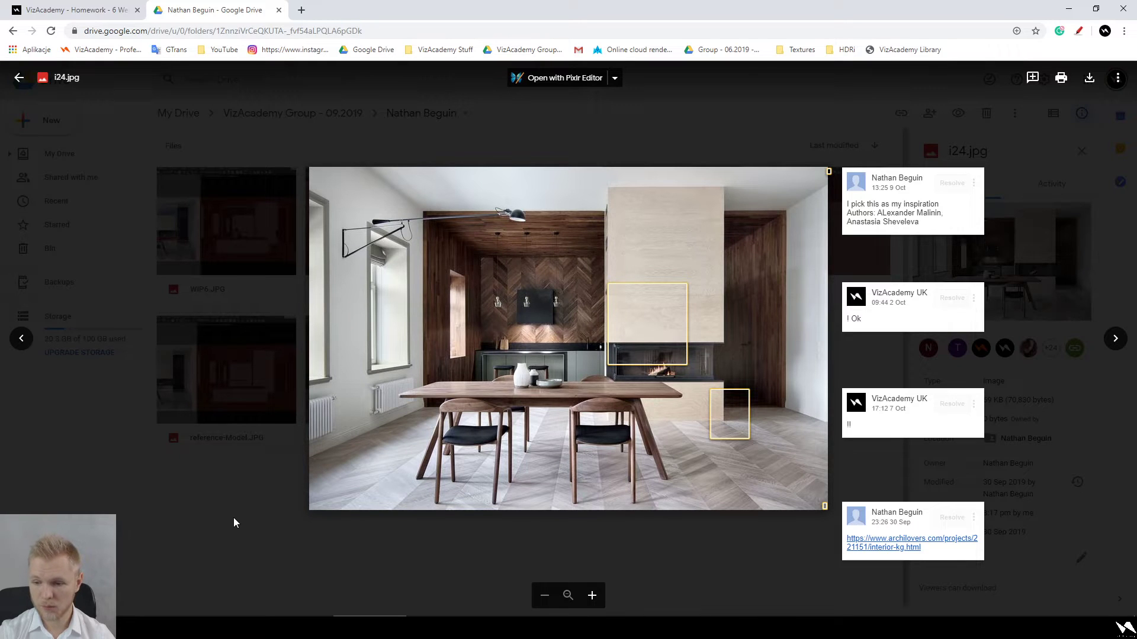
left_click(648, 527)
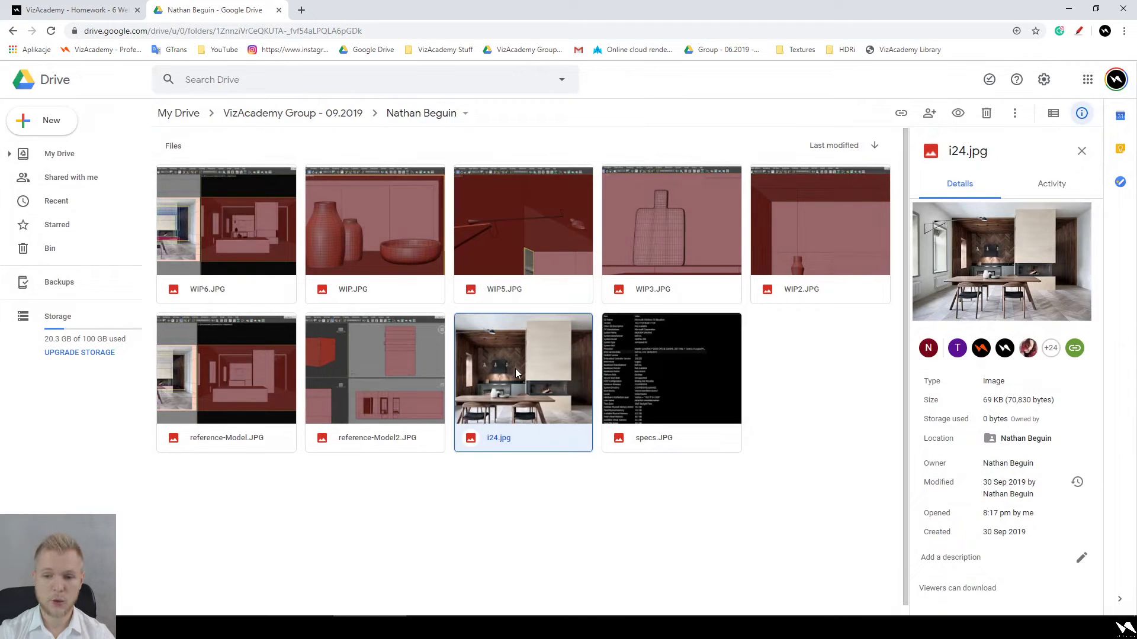
double_click(212, 190)
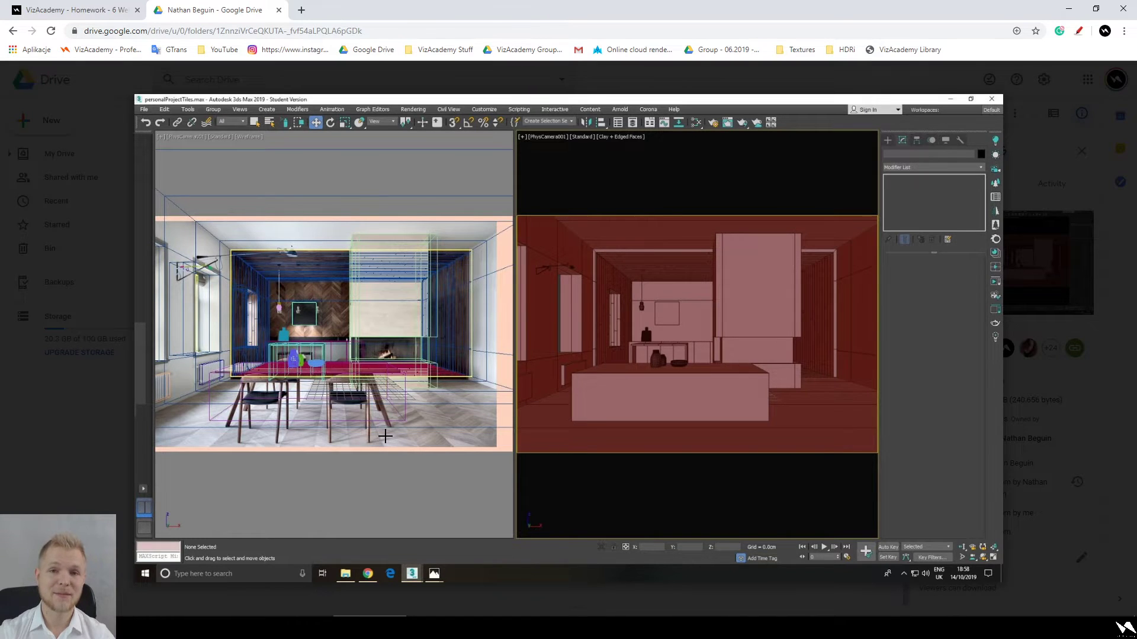
key("Escape")
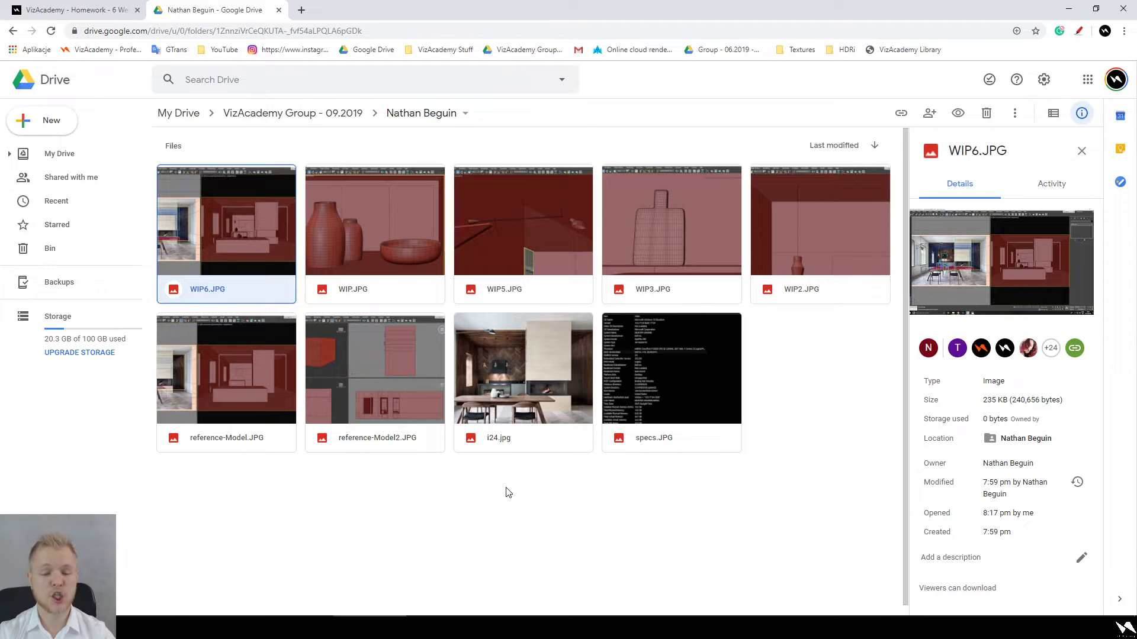
left_click(509, 510)
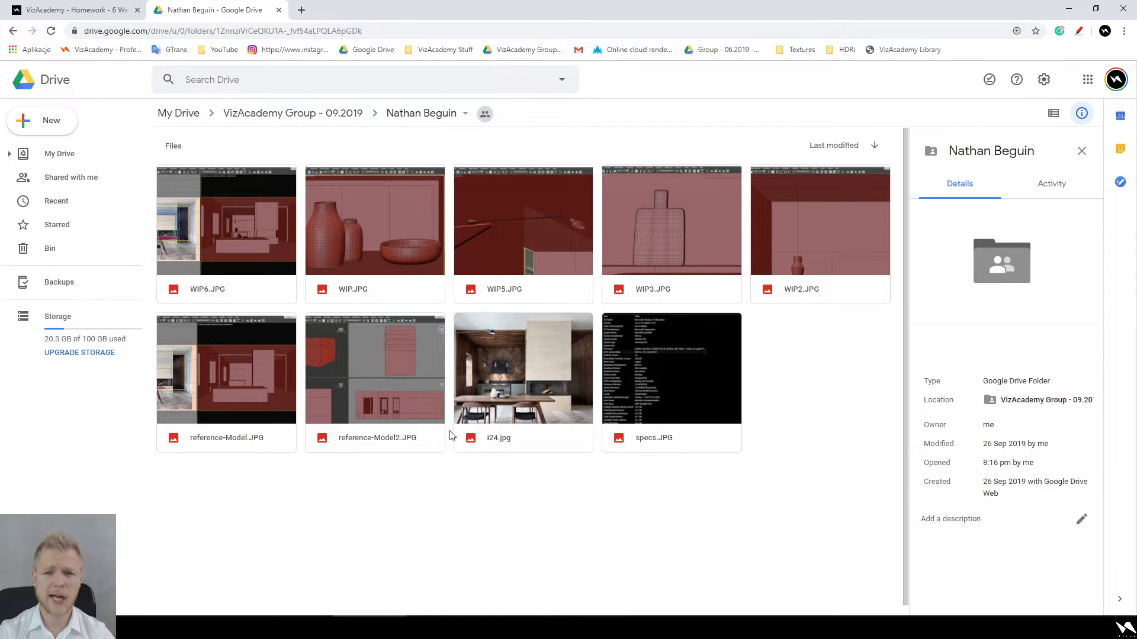
Step: Return to the group folder, open the fourth student's folder in the third row, and look through its files
left_click(283, 112)
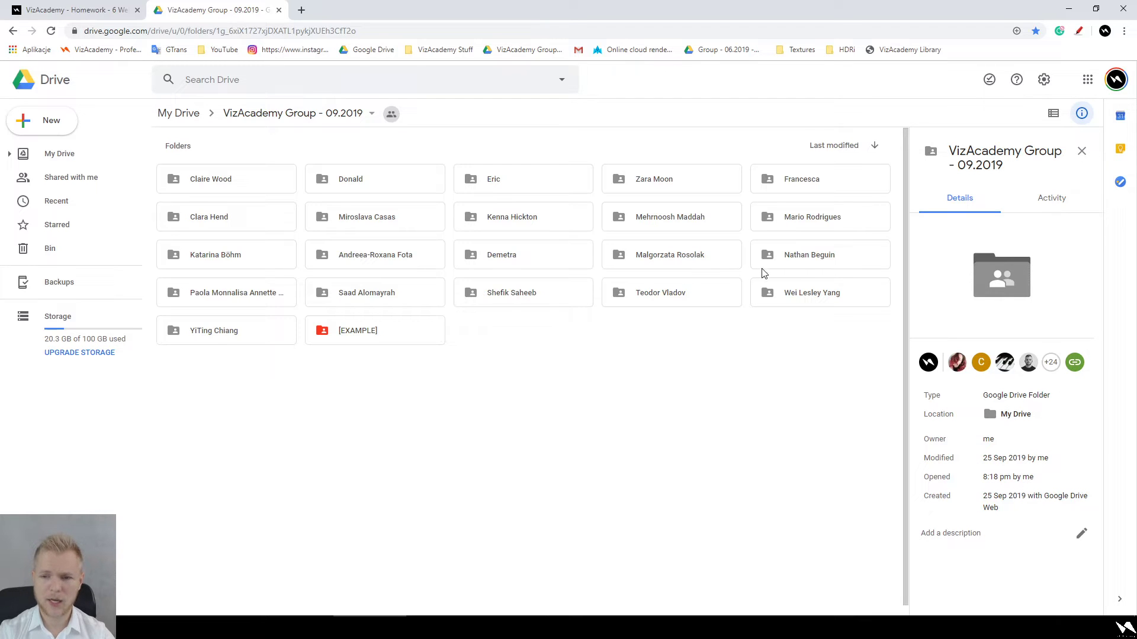
double_click(728, 266)
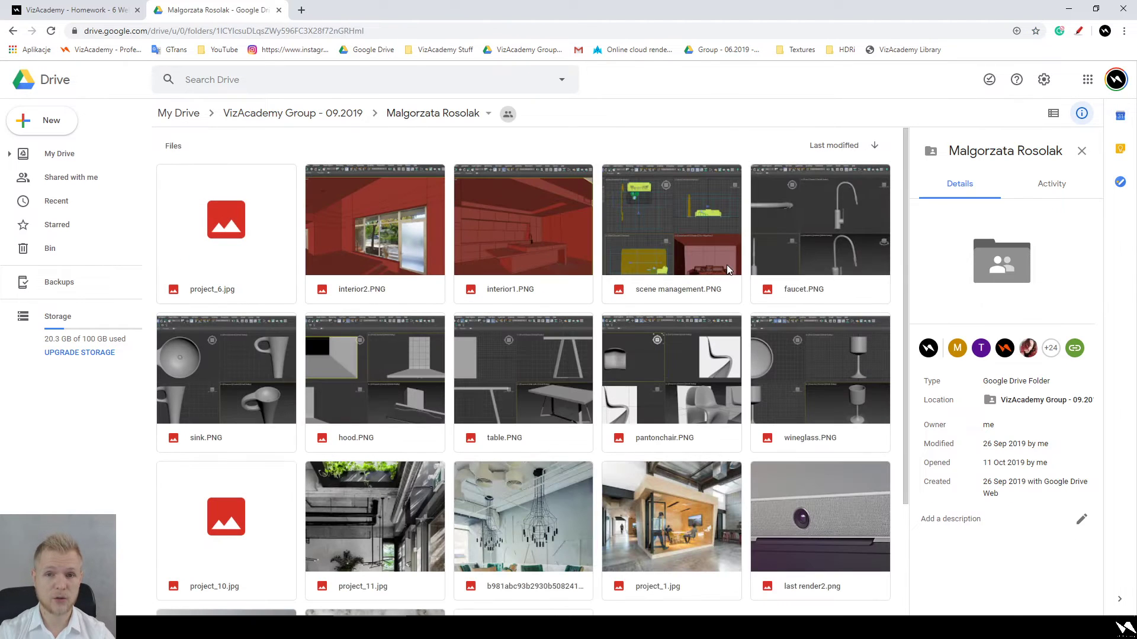
scroll(728, 270, "down", 1)
scroll(727, 264, "down", 2)
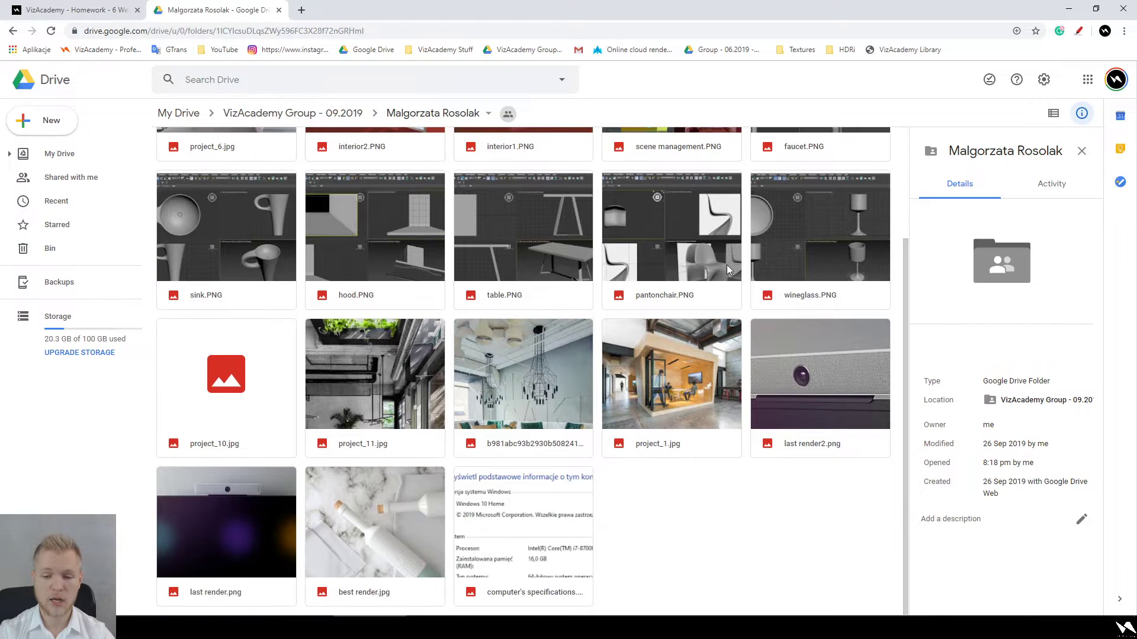
scroll(736, 527, "up", 3)
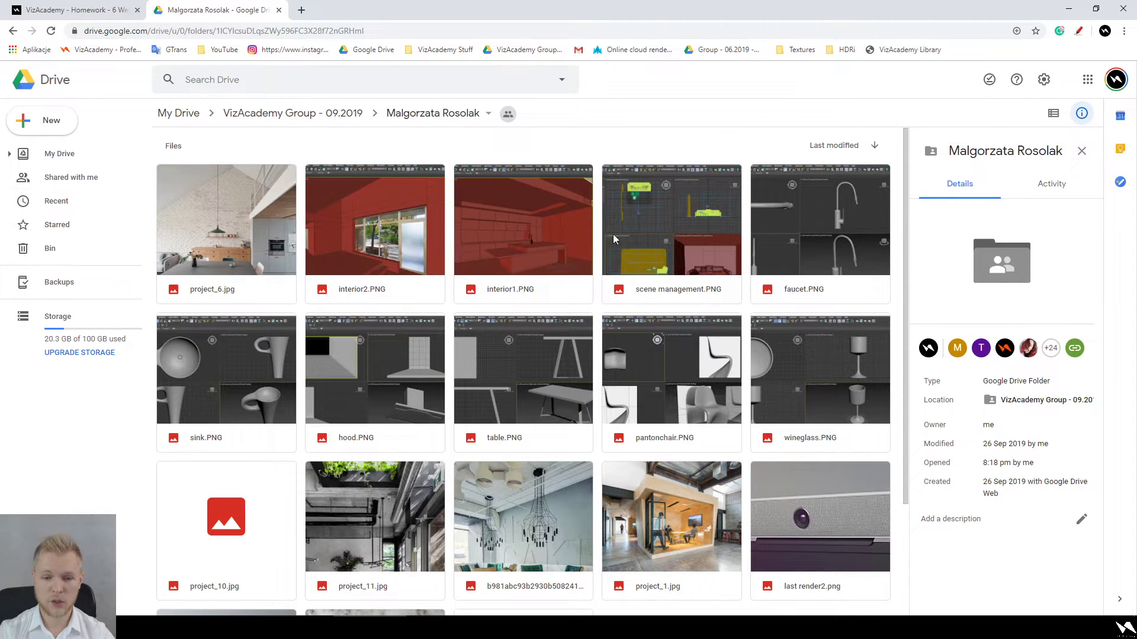
Step: Browse the images from project_6.jpg through the interior and object captures to hood.PNG, then return to the file list
double_click(238, 192)
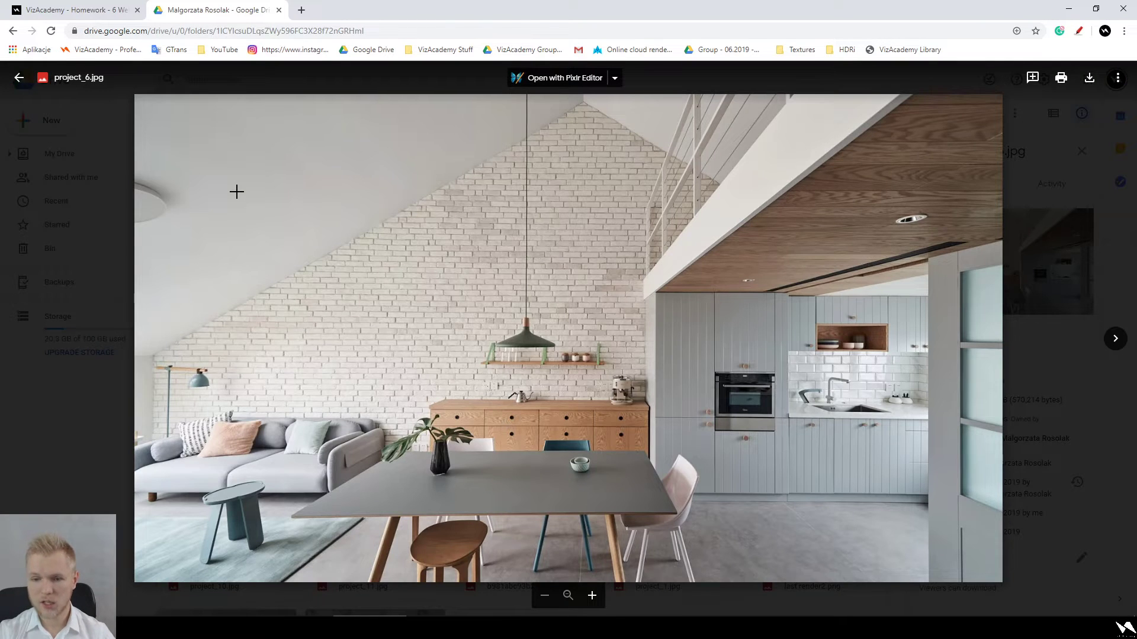
key("Right")
key("Right")
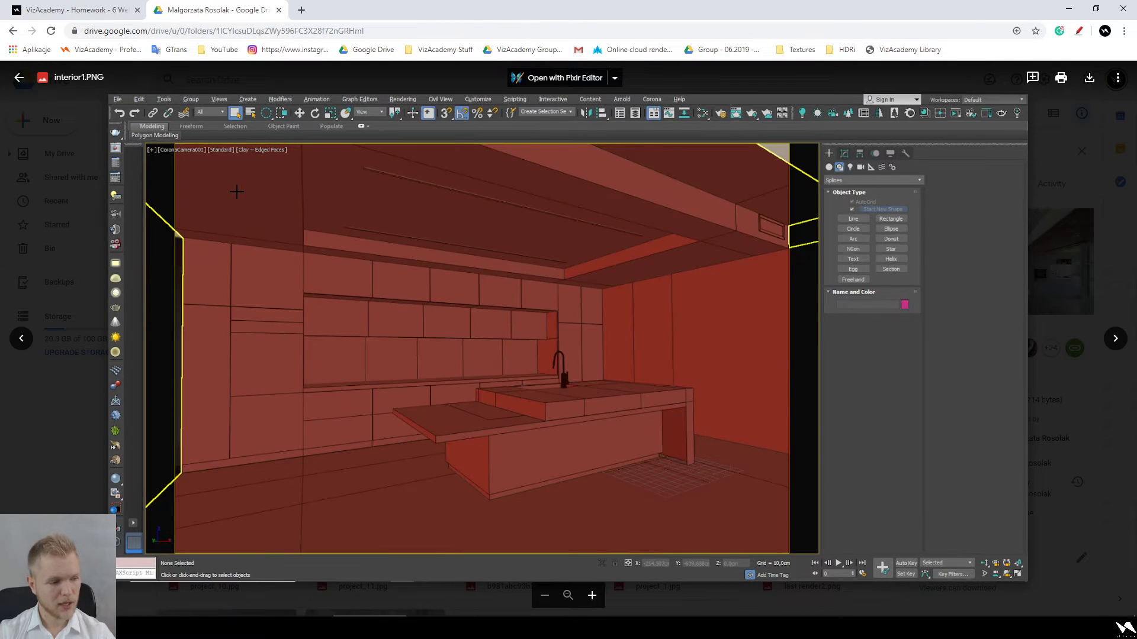
key("Right")
key("Right")
key("Right")
key("Right")
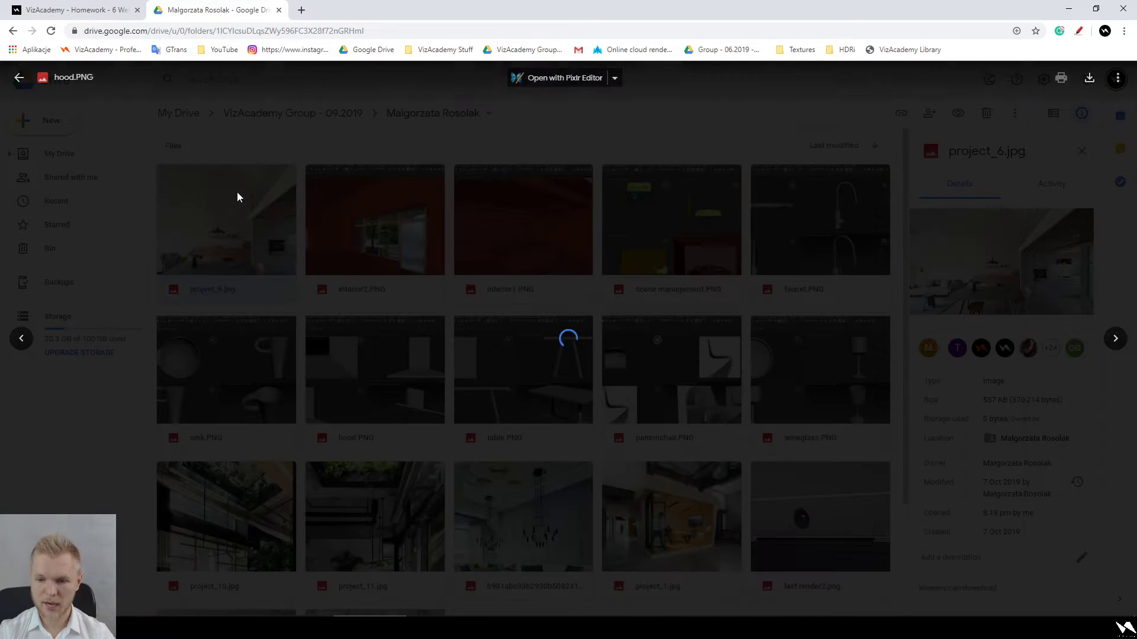
key("Escape")
scroll(474, 303, "down", 3)
scroll(531, 362, "up", 3)
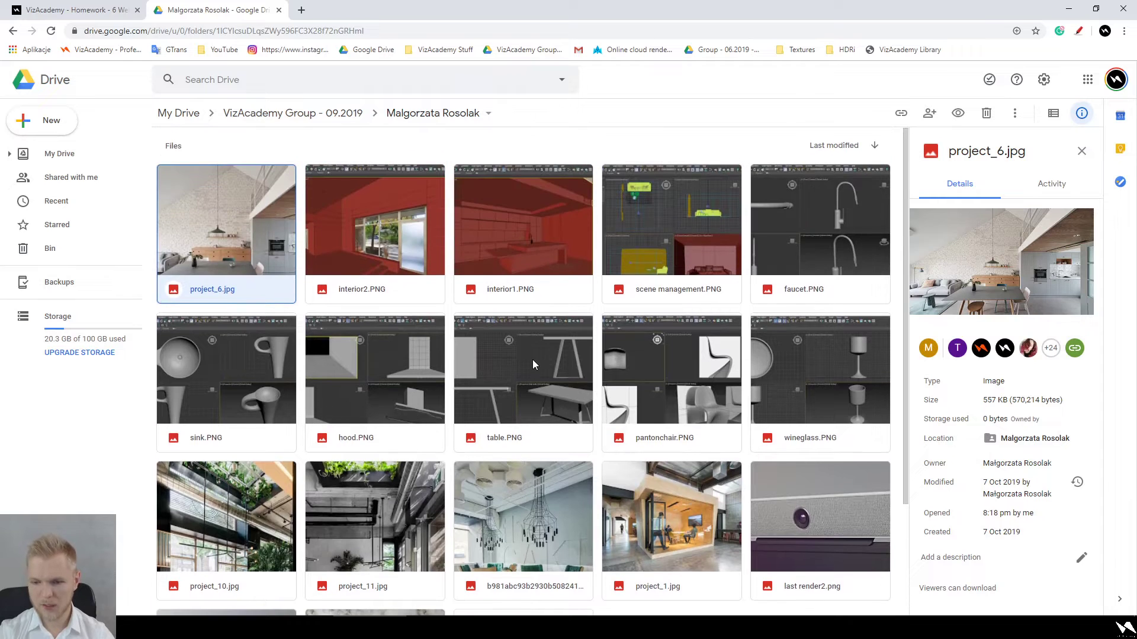
Step: Return to the group folder, open the third student's folder in the third row, and open Capture1.JPG
key("alt+Left")
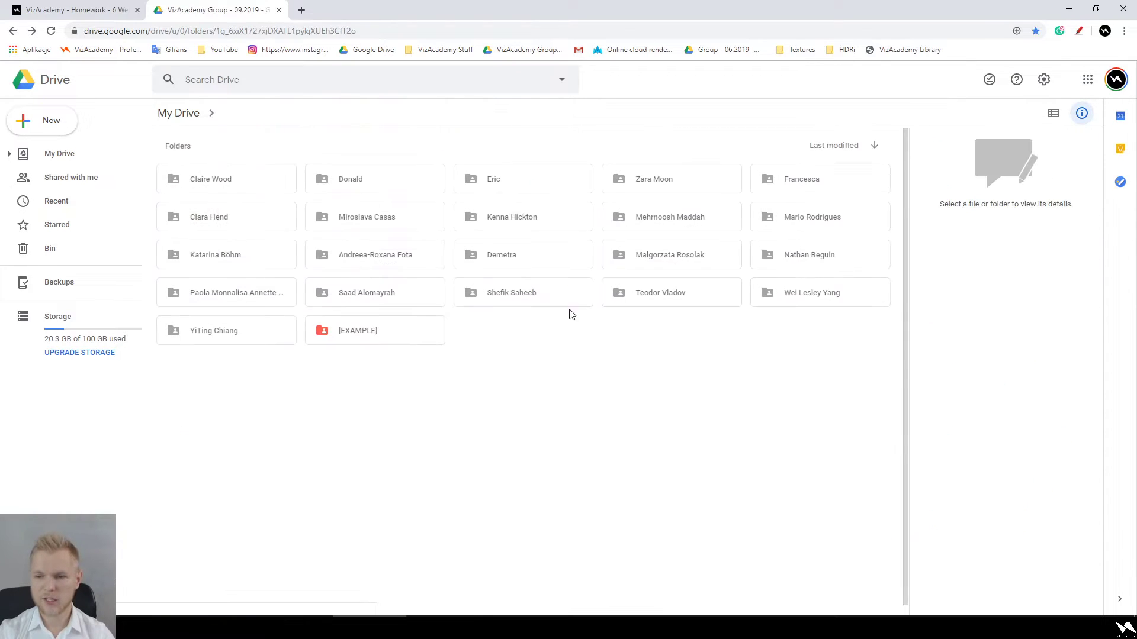
double_click(521, 265)
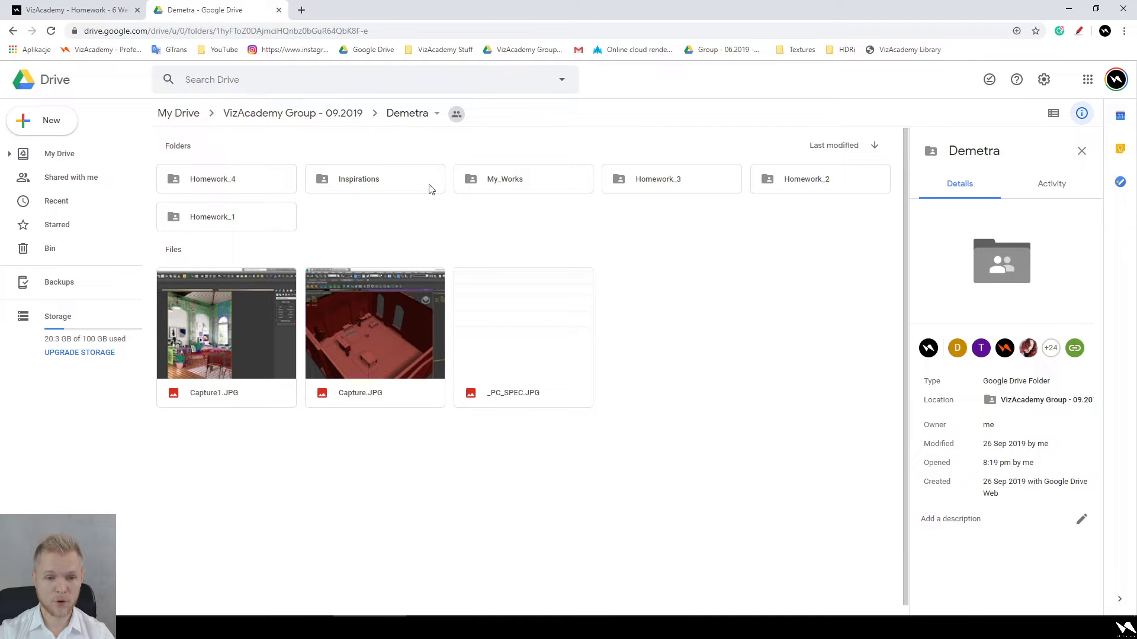
double_click(233, 358)
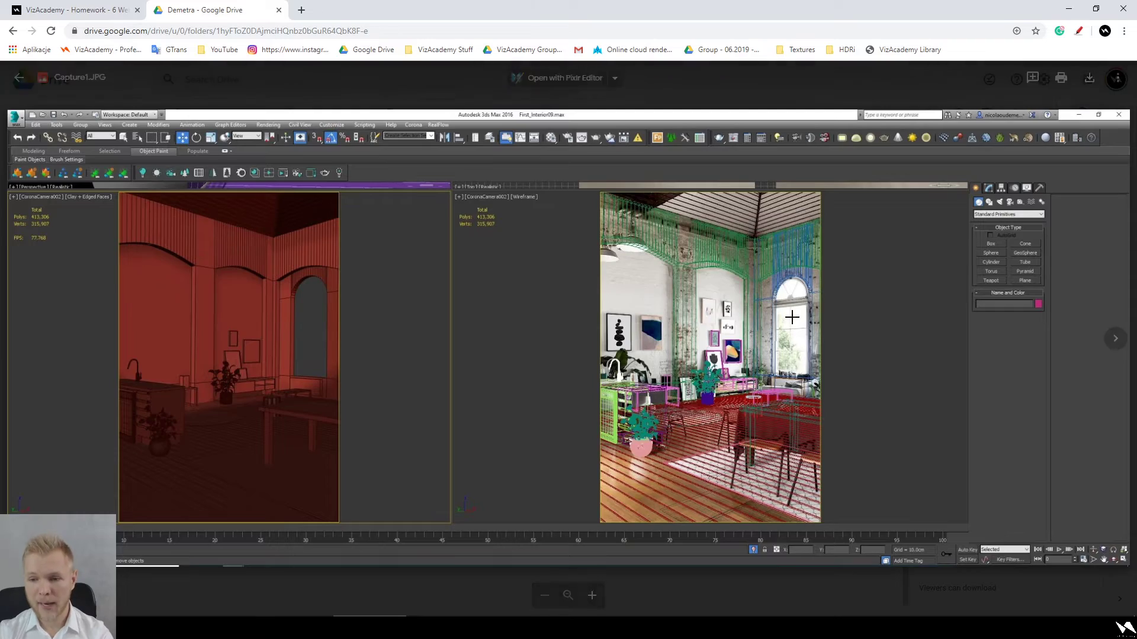
Step: Compare the wireframe overlay with the clay view of the arches, window and furniture in Capture1.JPG, then show Capture.JPG
scroll(763, 252, "up", 4)
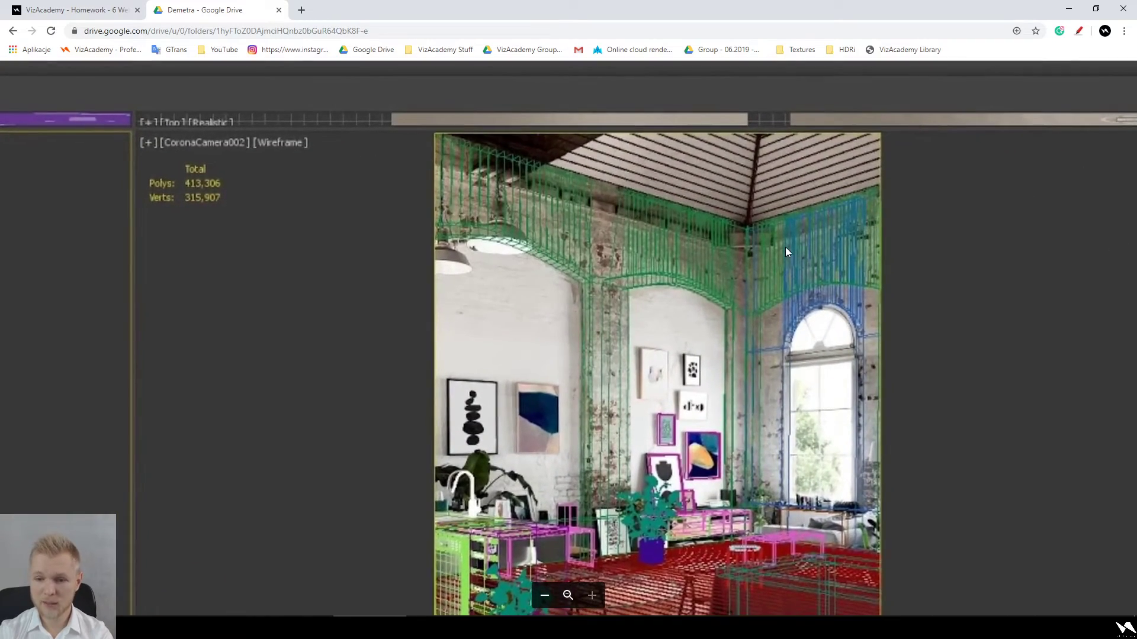
scroll(786, 252, "down", 4)
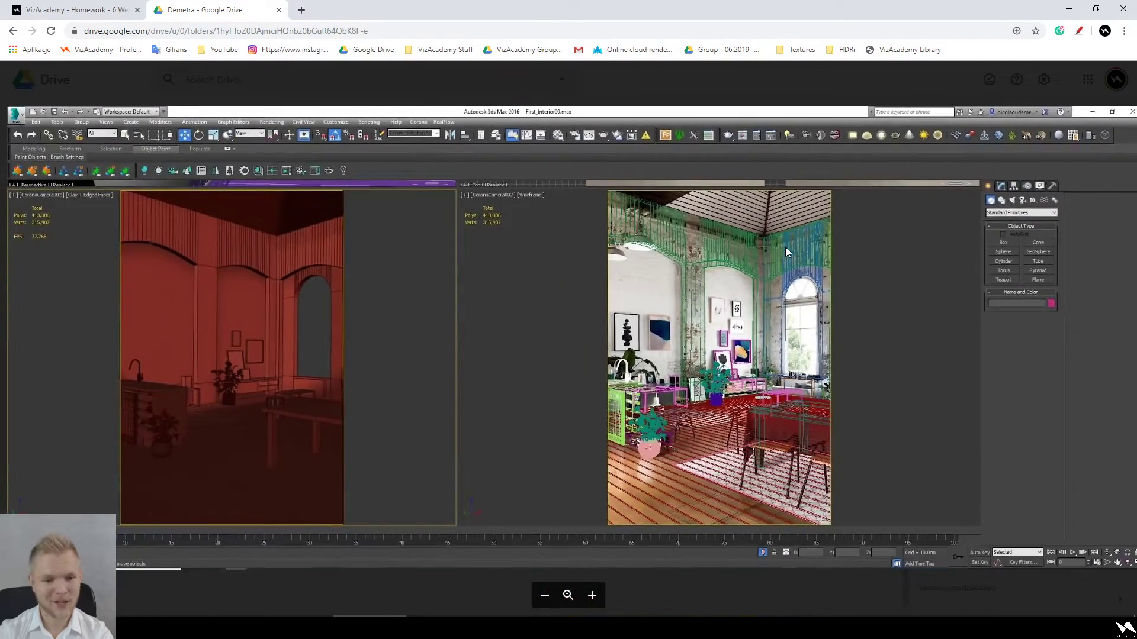
scroll(304, 250, "up", 4)
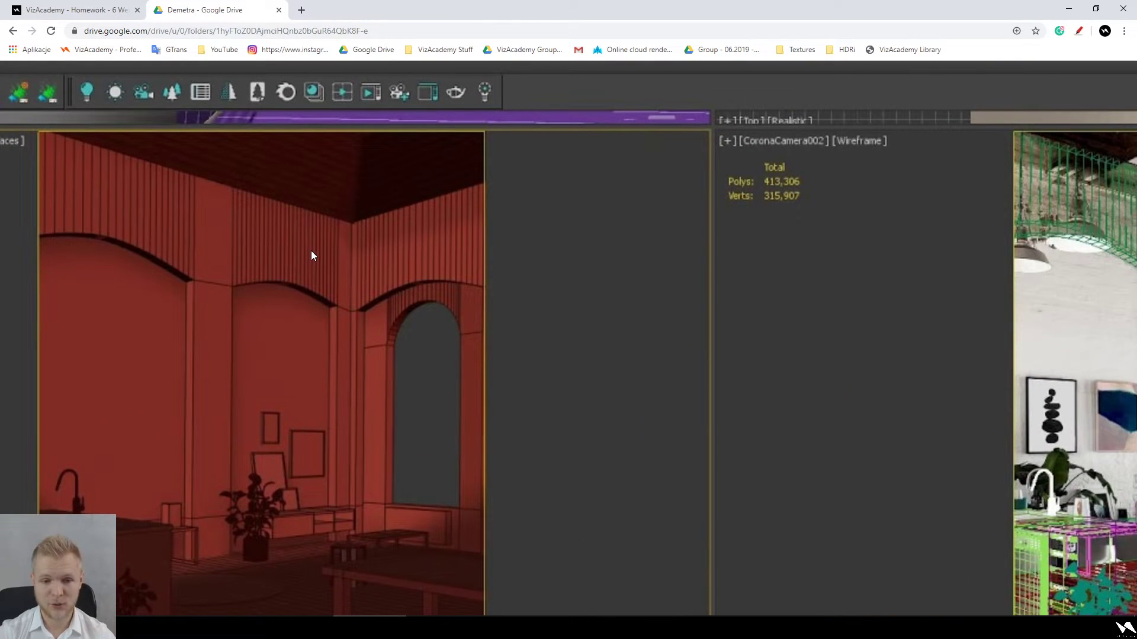
left_click_drag(304, 350, 375, 252)
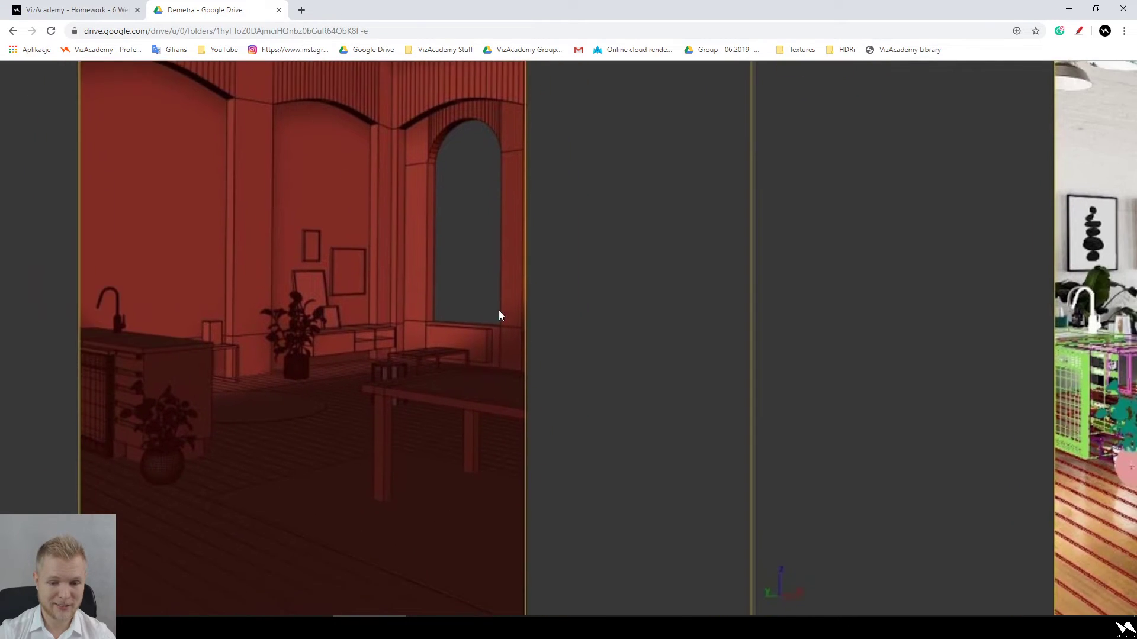
scroll(537, 338, "down", 5)
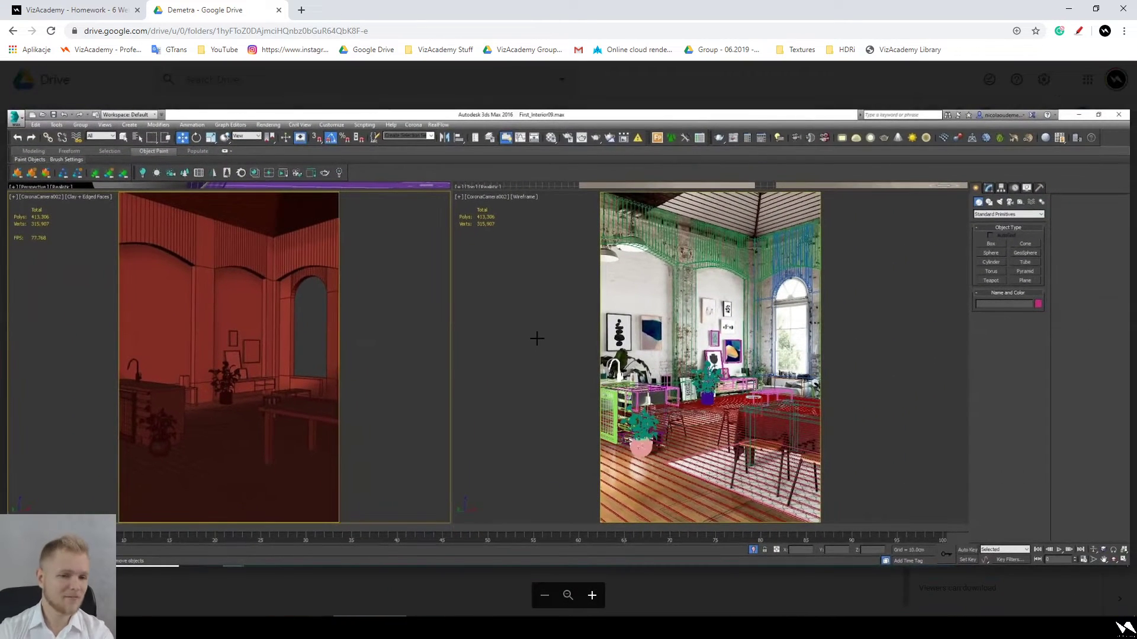
key("Right")
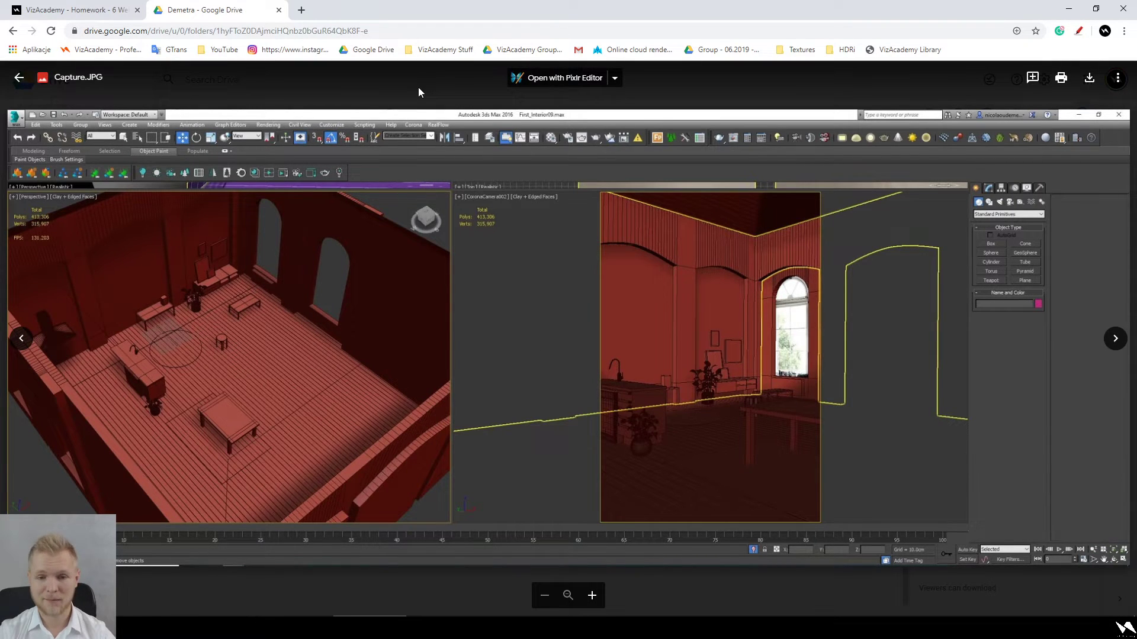
Step: Close Capture.JPG, open the student's Inspirations folder and show the reference image 01.jpg with its comments
key("Escape")
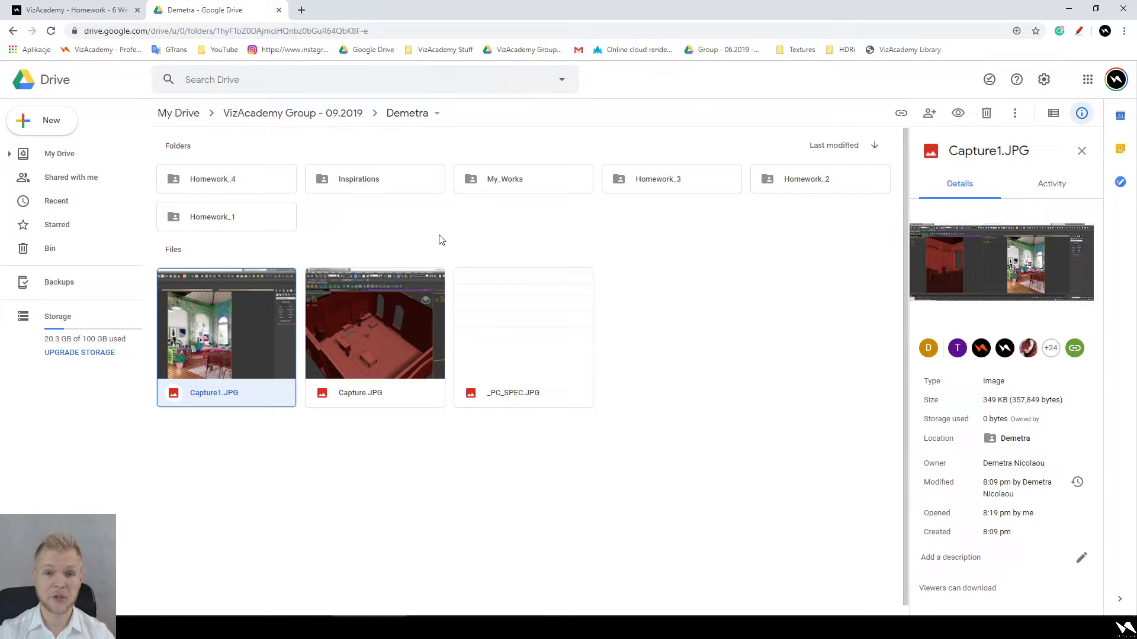
left_click(527, 320)
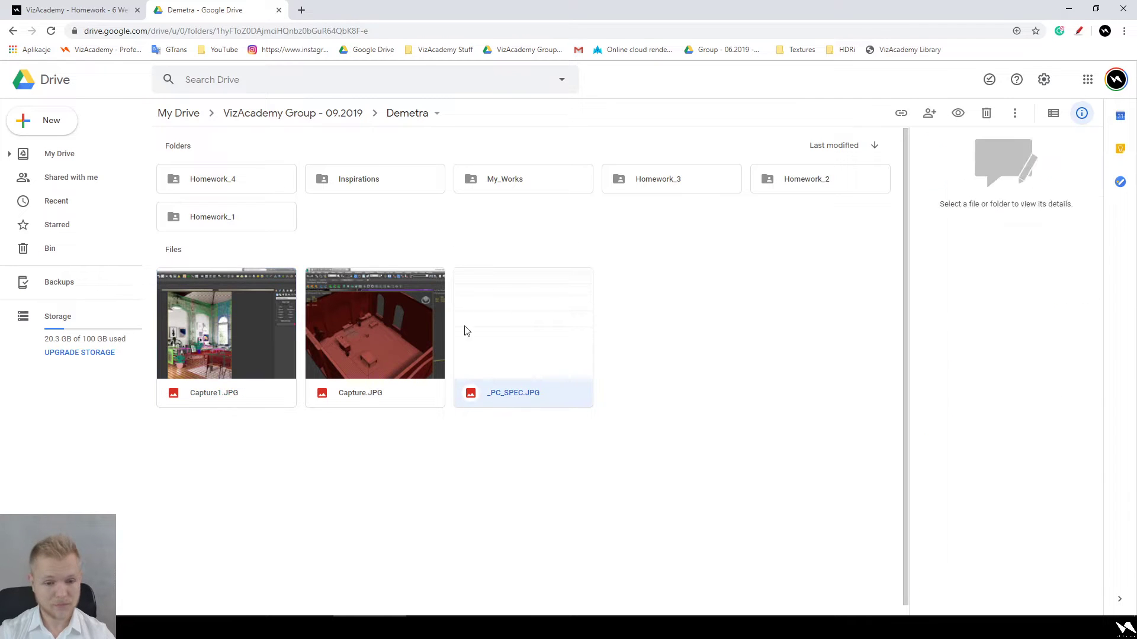
left_click(544, 243)
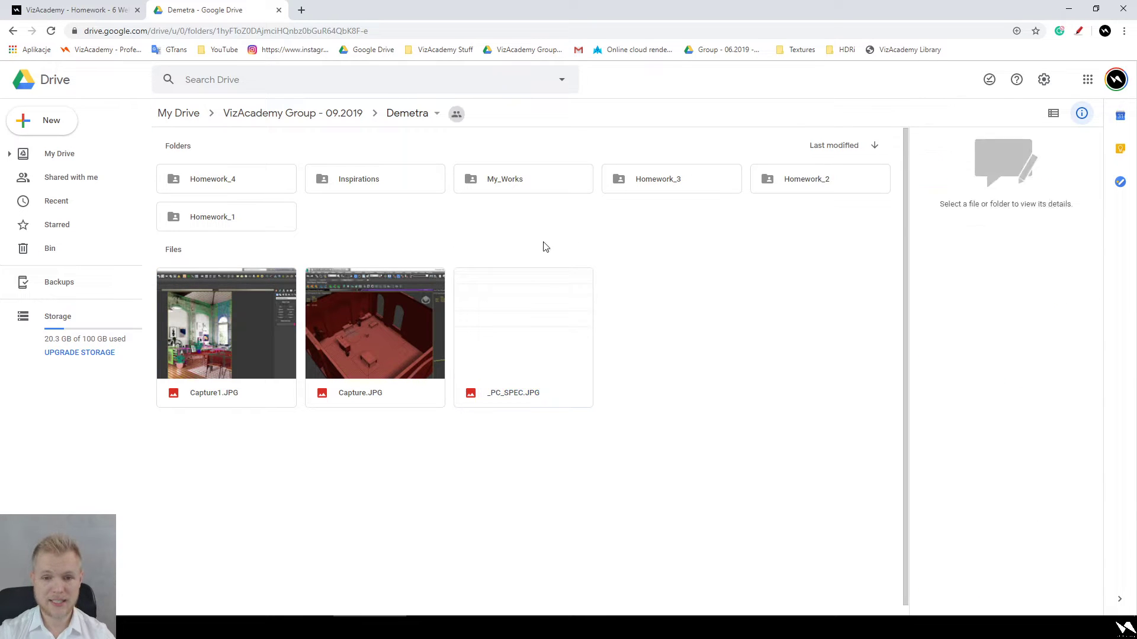
double_click(375, 179)
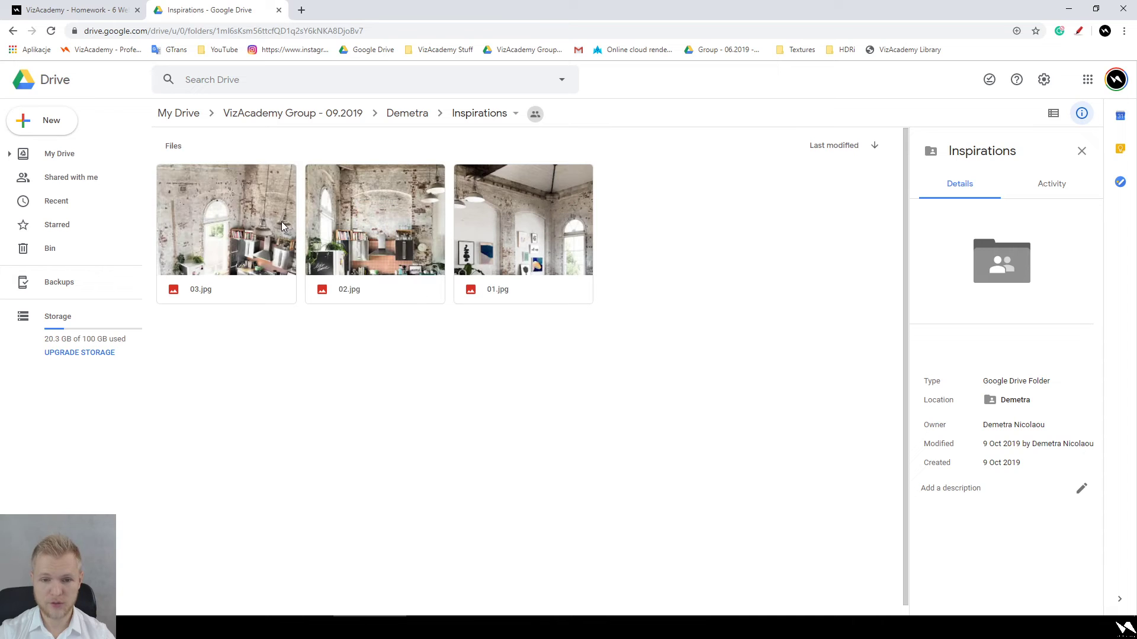
double_click(523, 256)
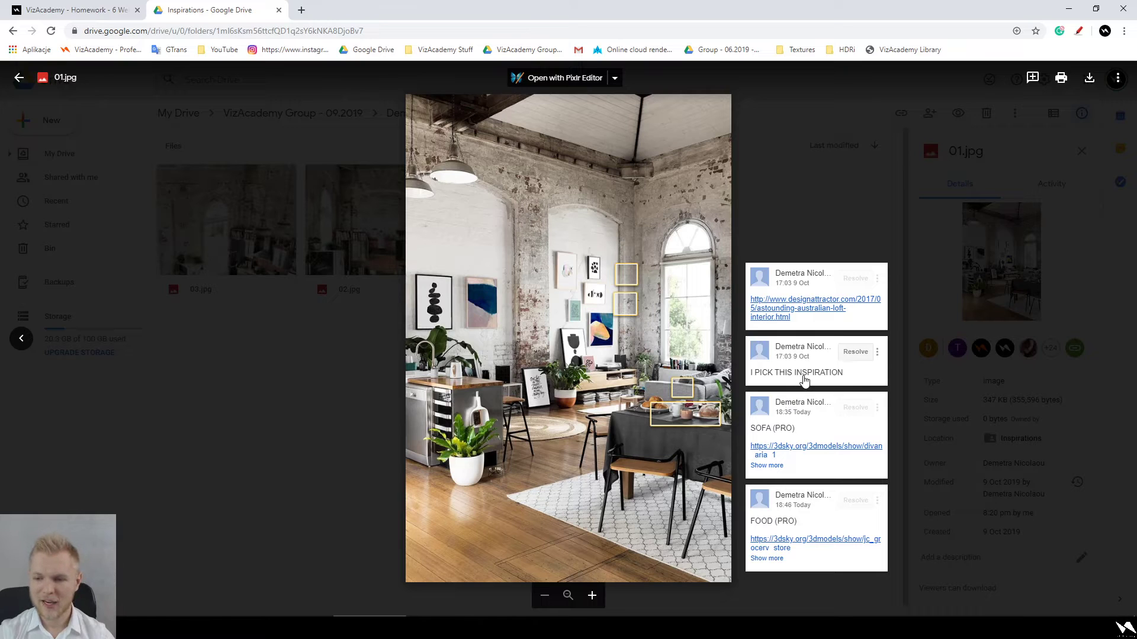
Step: Open the sofa and food model links from the image comments in separate tabs, and view the JC Grocery Store preview images
middle_click(787, 447)
middle_click(785, 540)
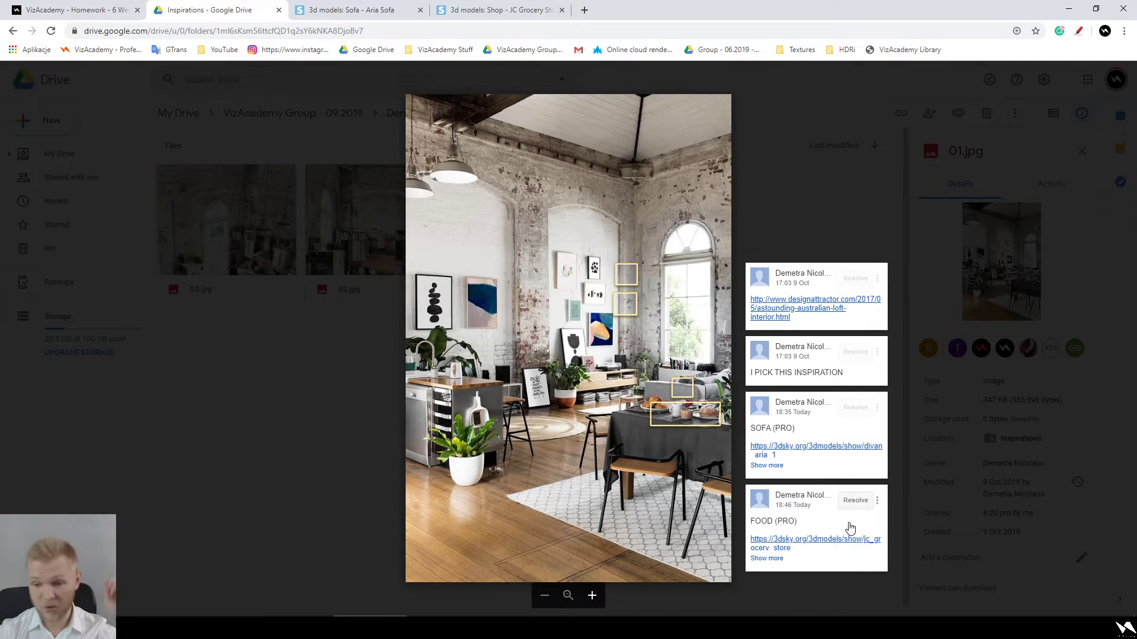
left_click(473, 10)
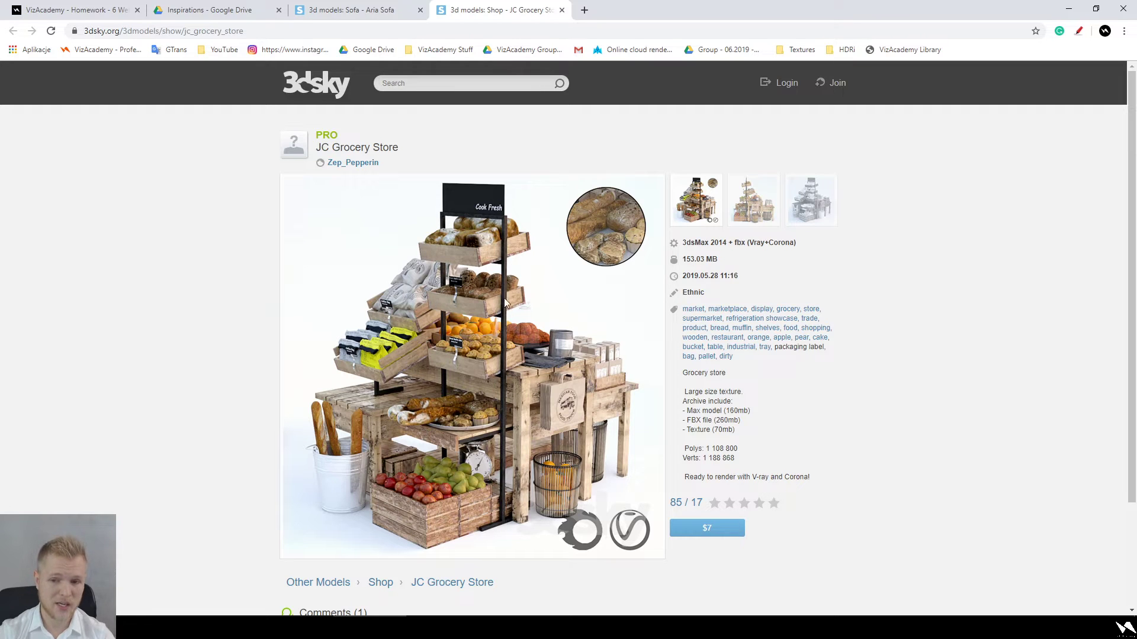
left_click(777, 207)
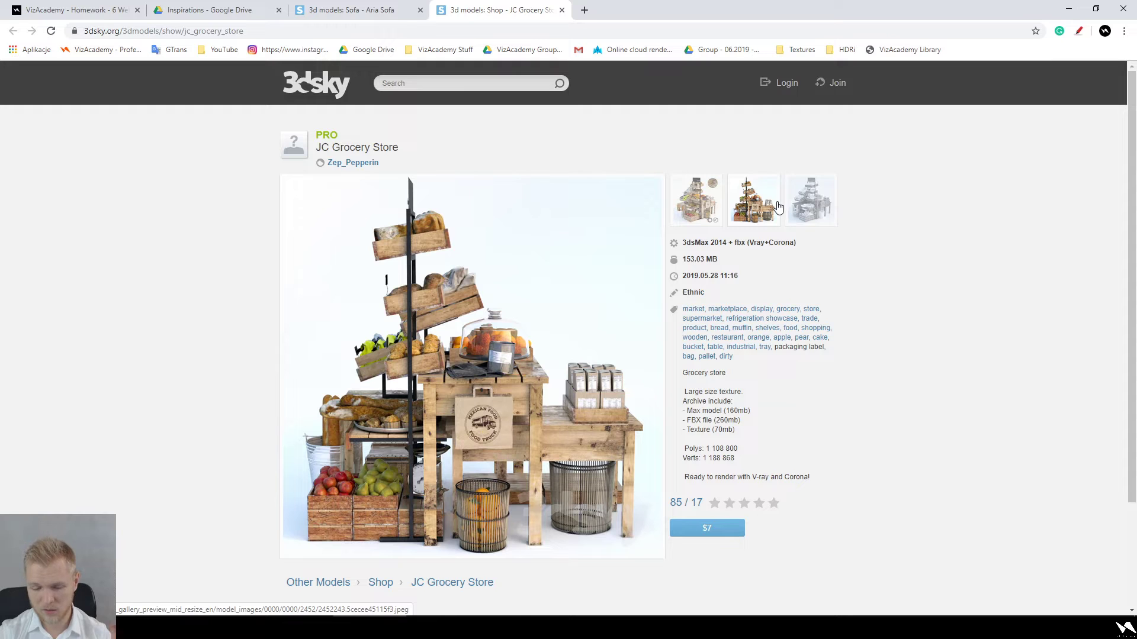
left_click(809, 214)
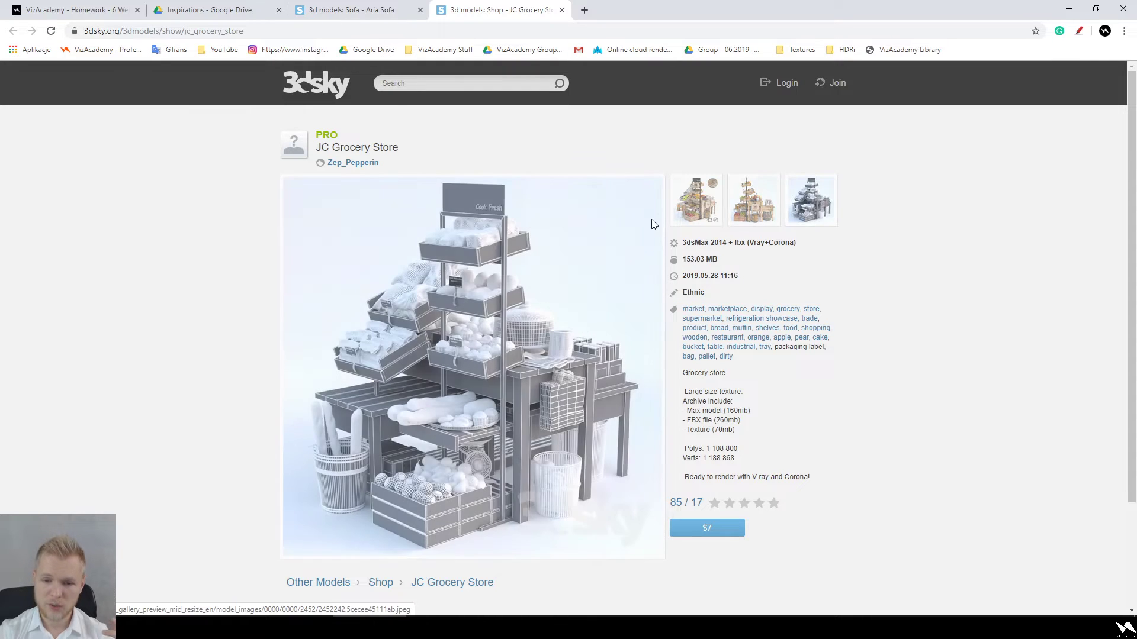
left_click(699, 220)
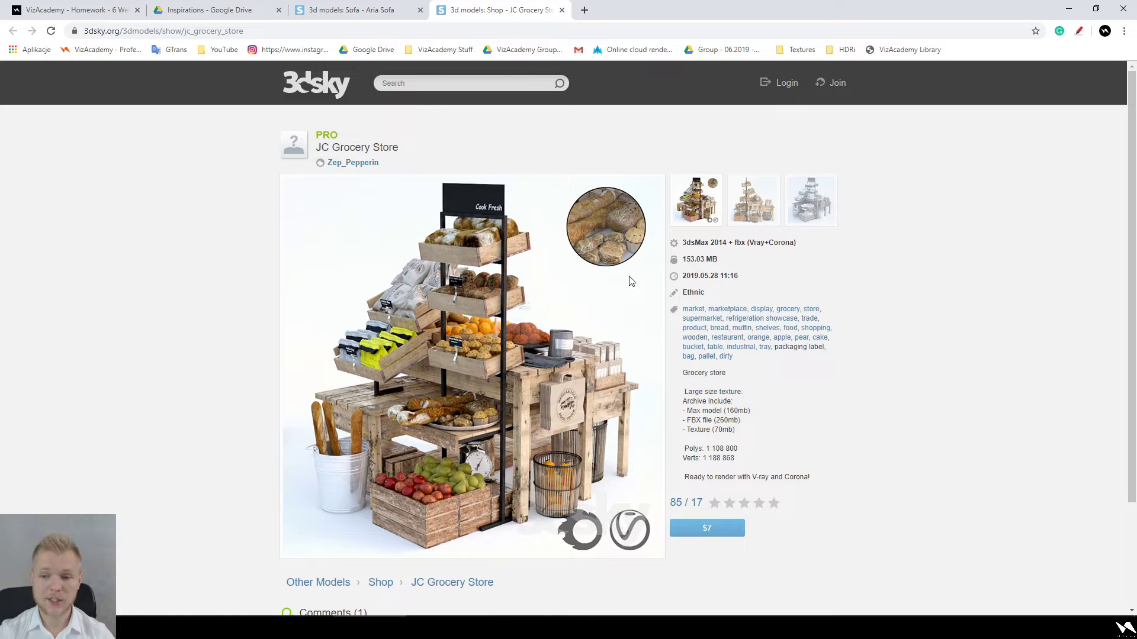
Step: List the 3dsky models tagged apple by top selling, open the grocery store model in a separate tab, and look through the results
left_click(787, 347)
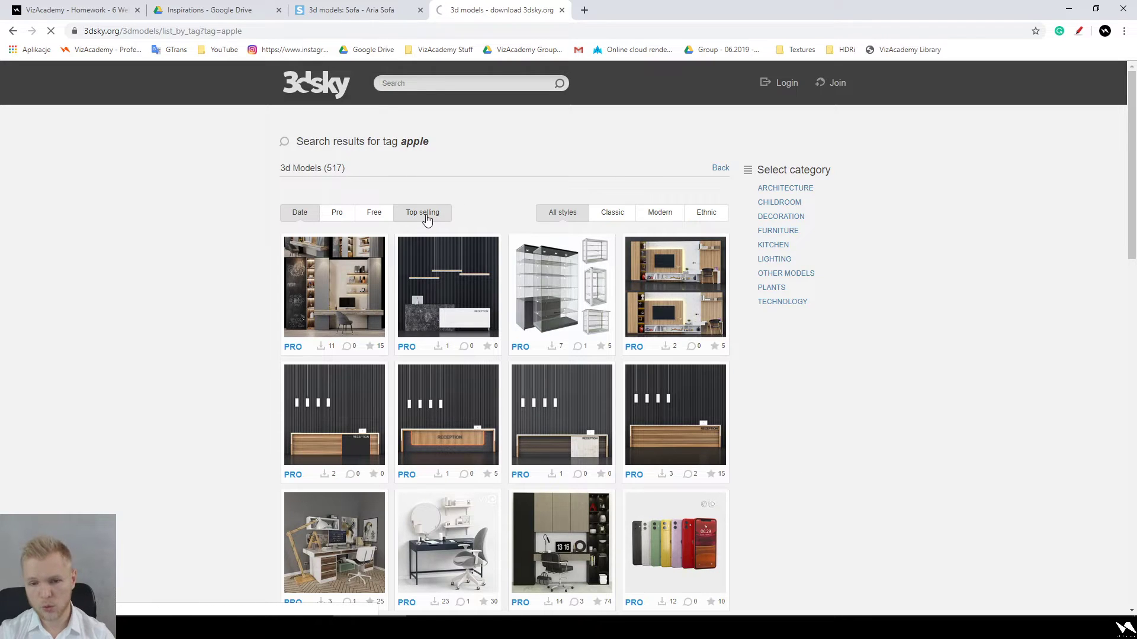
left_click(426, 215)
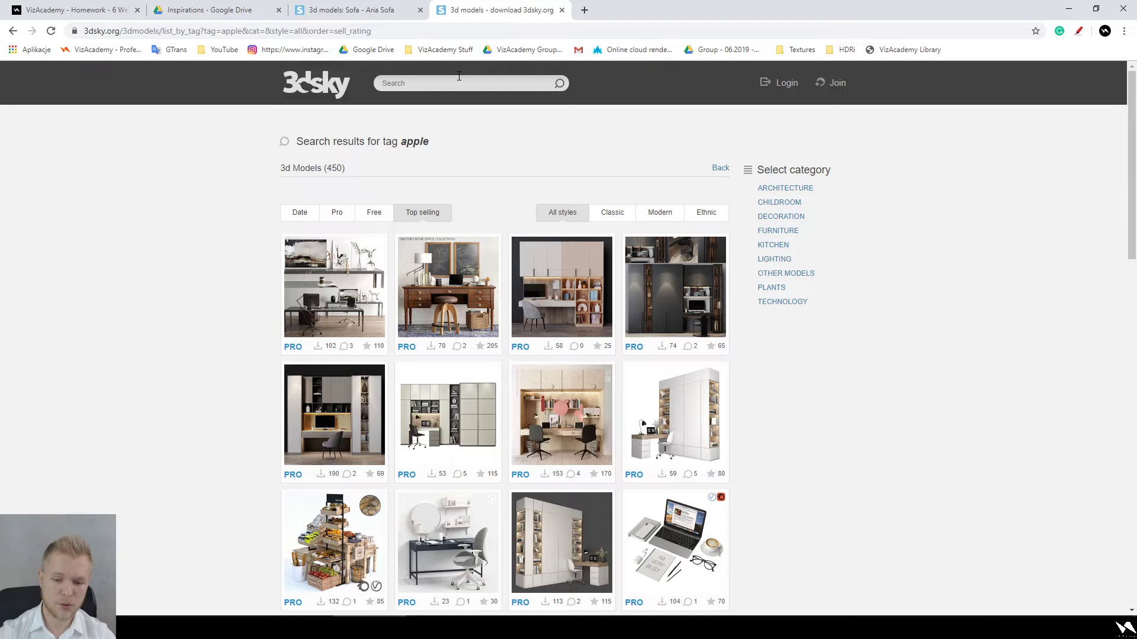
scroll(296, 355, "down", 3)
middle_click(344, 361)
scroll(261, 420, "down", 6)
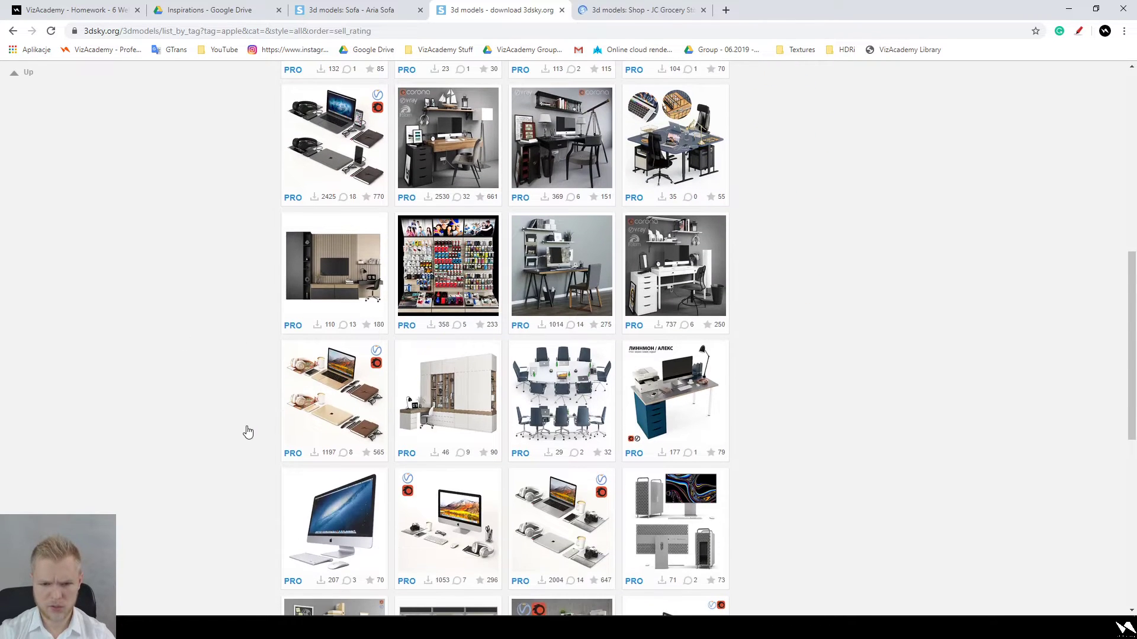
Step: Search 3dsky for "Fruit" and preview the watermelon set and the bowl of oranges near the start of the results
scroll(249, 432, "up", 10)
left_click(400, 80)
type("Fruit")
key("Return")
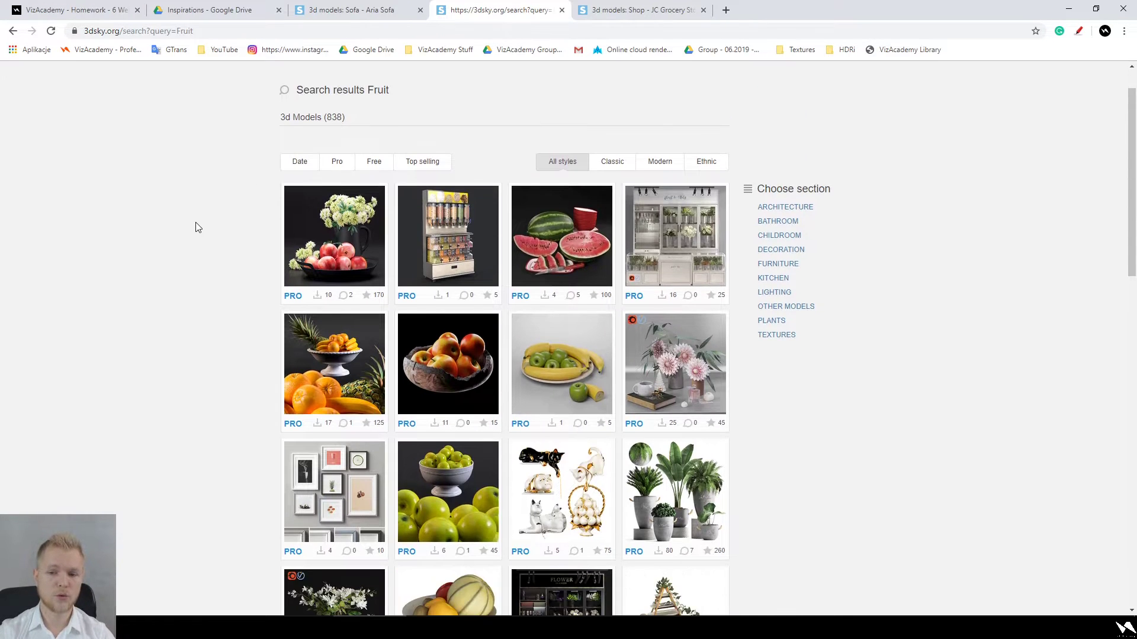
scroll(195, 223, "down", 1)
scroll(199, 232, "up", 1)
mouse_move(561, 306)
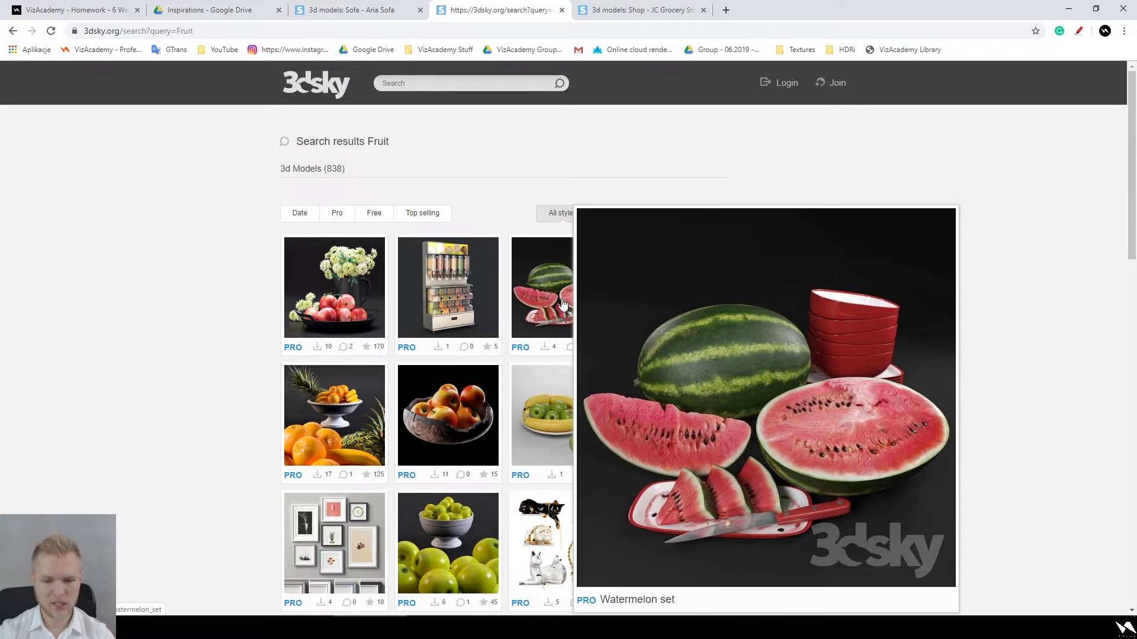
mouse_move(336, 416)
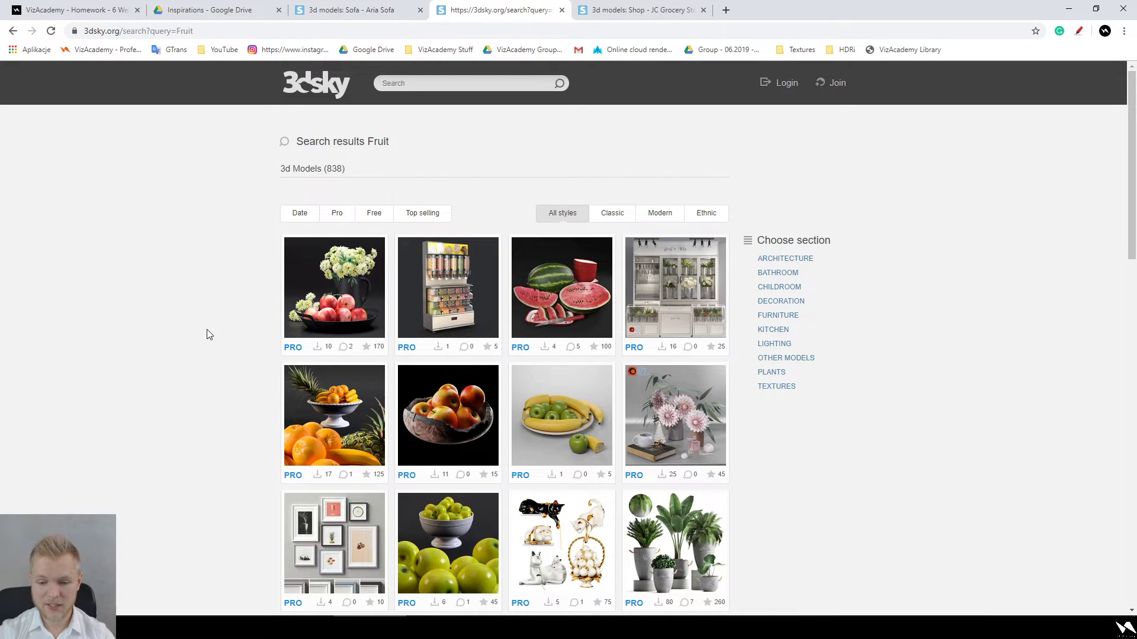
Step: Look further through the Fruit results for suitable food models and preview Table setting 34
scroll(271, 218, "down", 1)
scroll(147, 299, "down", 5)
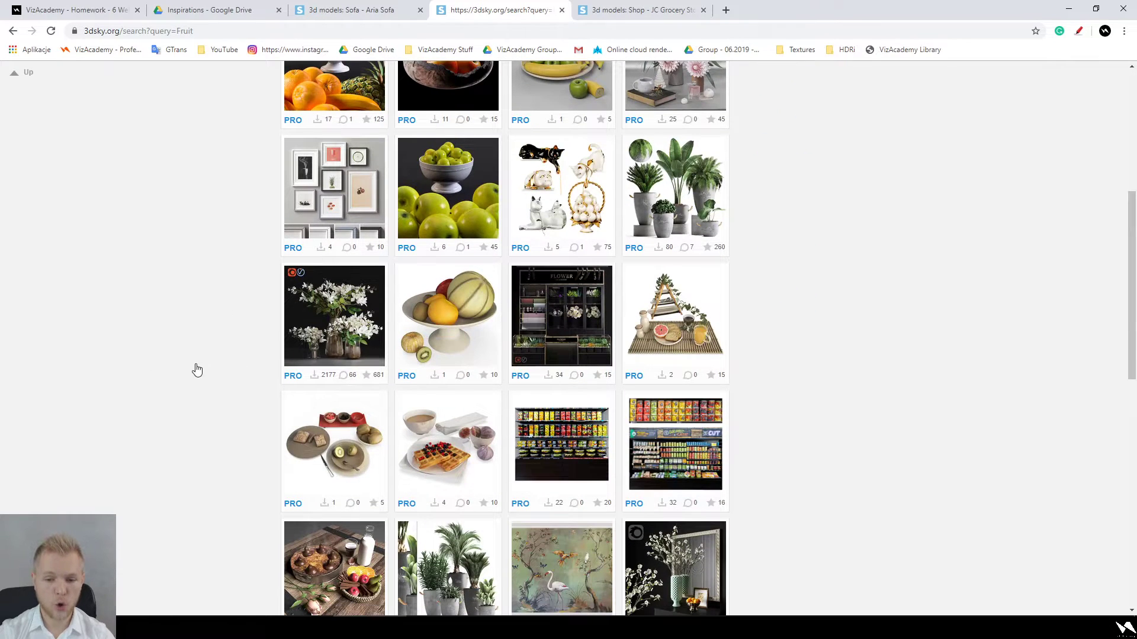
scroll(197, 370, "down", 5)
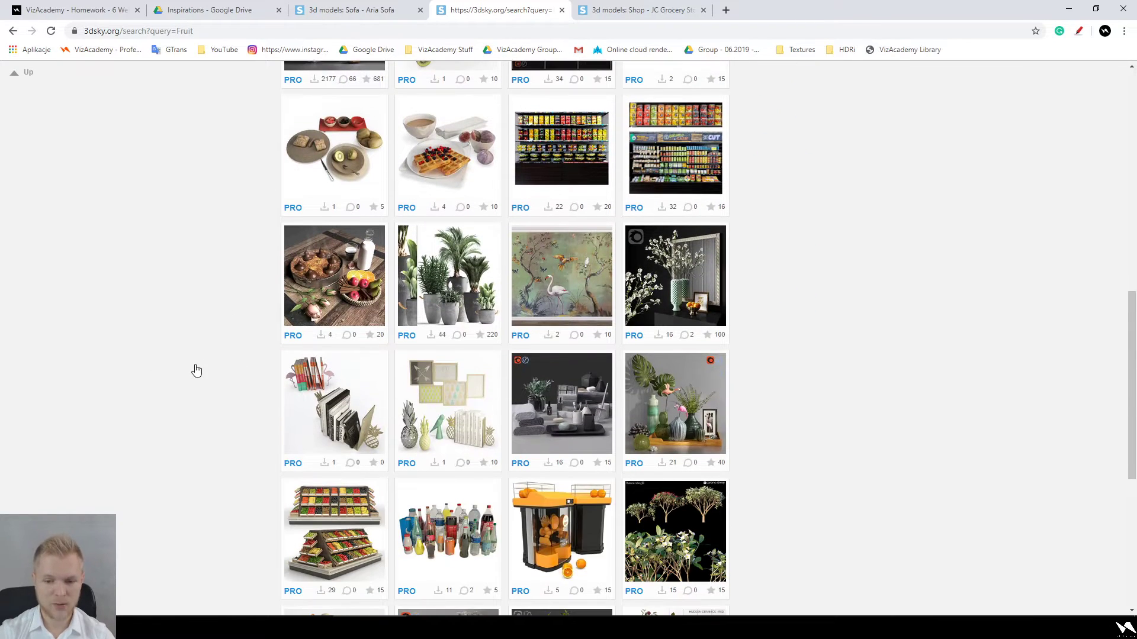
scroll(197, 371, "down", 1)
scroll(197, 370, "down", 3)
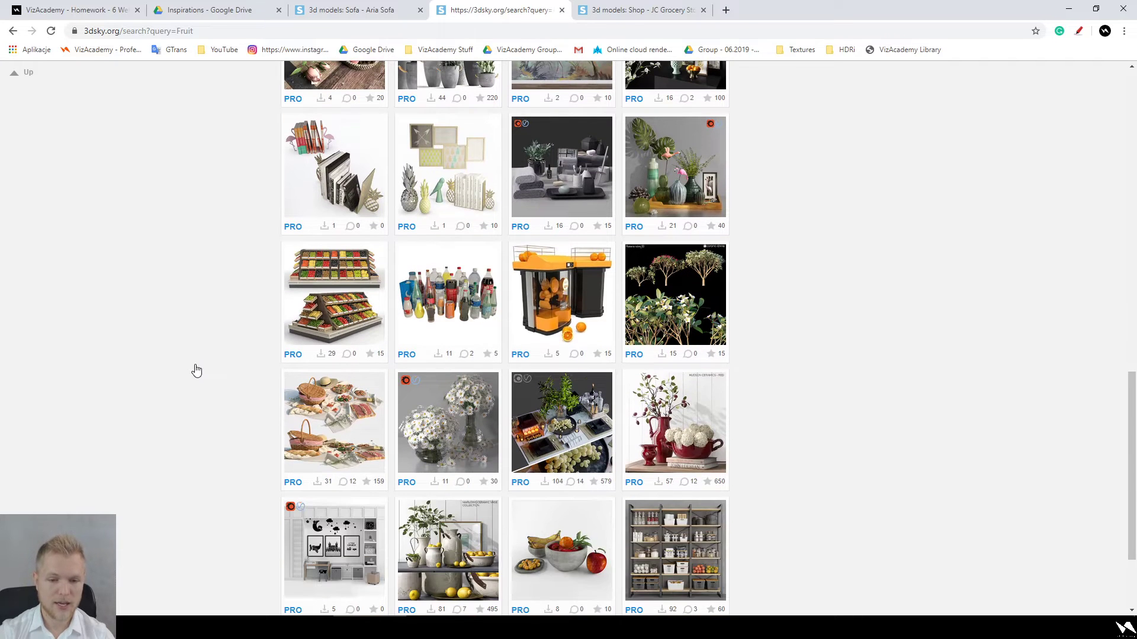
mouse_move(551, 419)
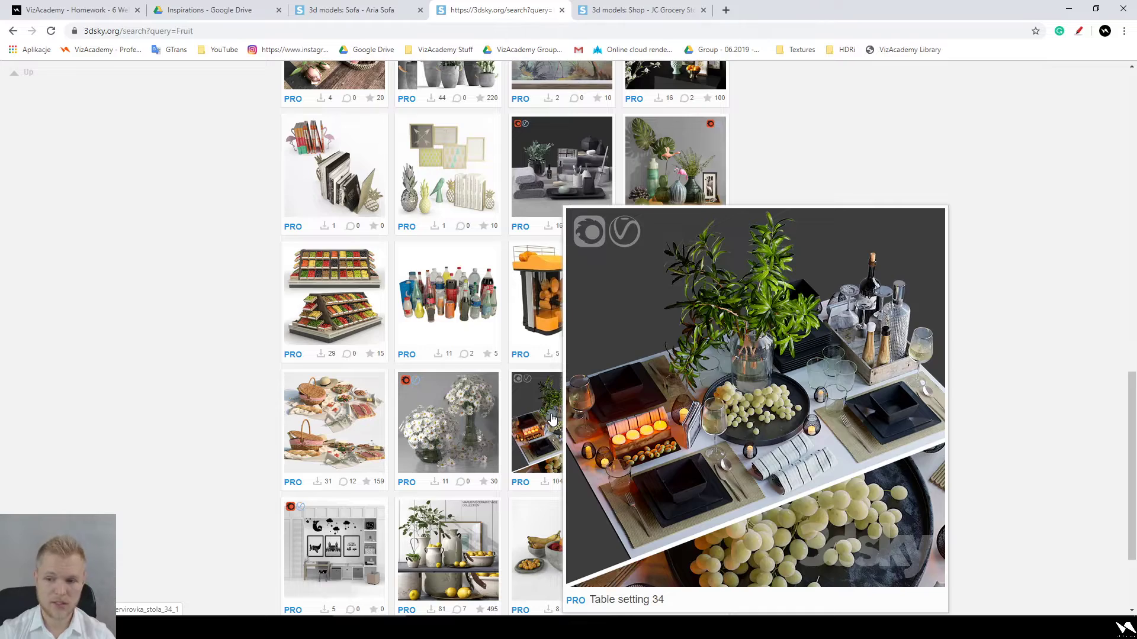
Step: Check the grocery store and Aria Sofa pages, then return to 01.jpg in Google Drive and examine its sofa and table food up close
left_click(642, 10)
left_click(289, 9)
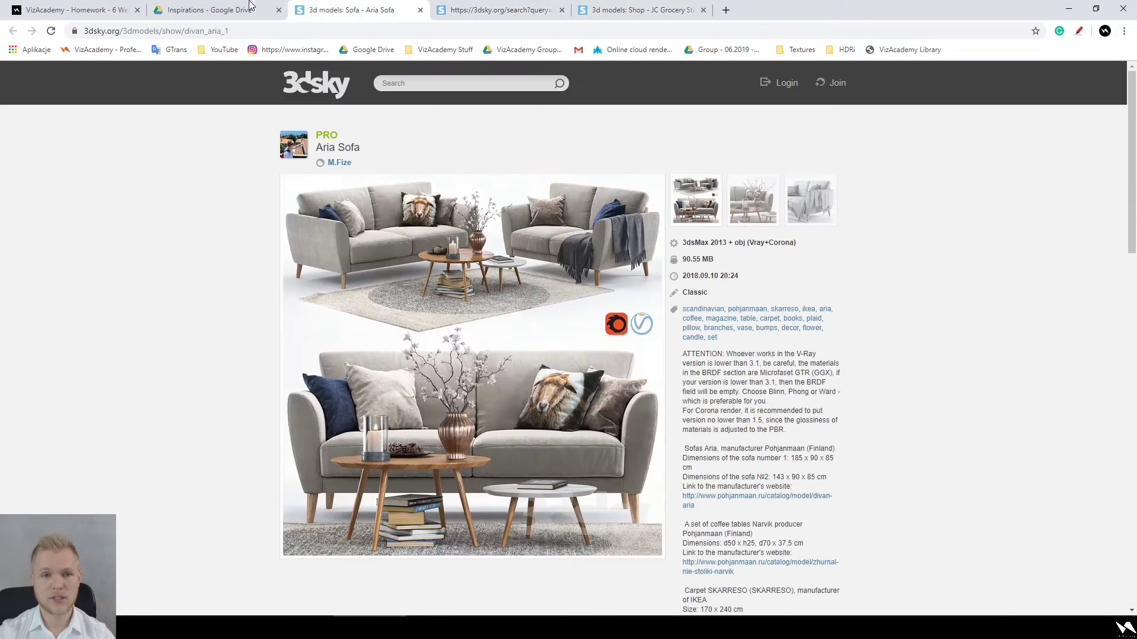
left_click(229, 5)
scroll(749, 400, "up", 4, "ctrl")
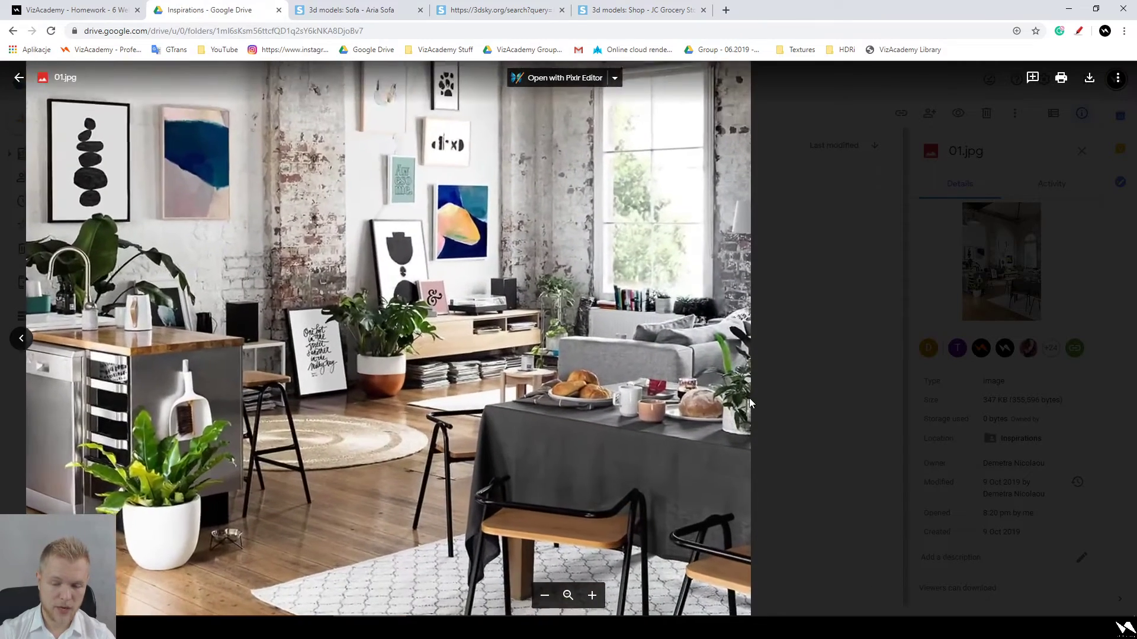
scroll(749, 399, "up", 2, "ctrl")
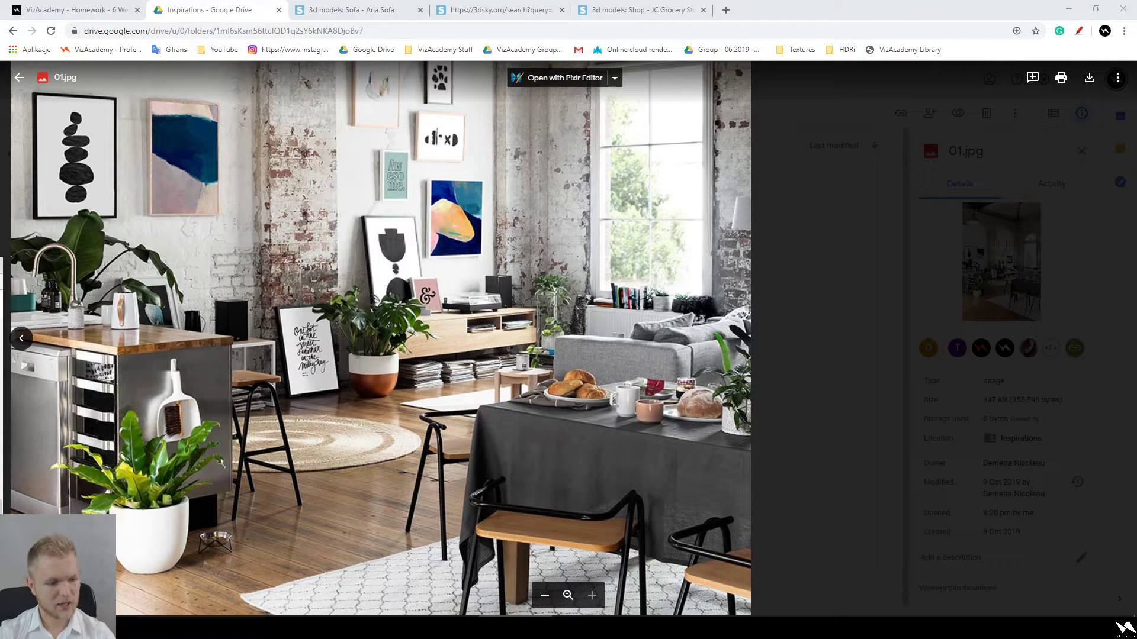
scroll(535, 297, "down", 4)
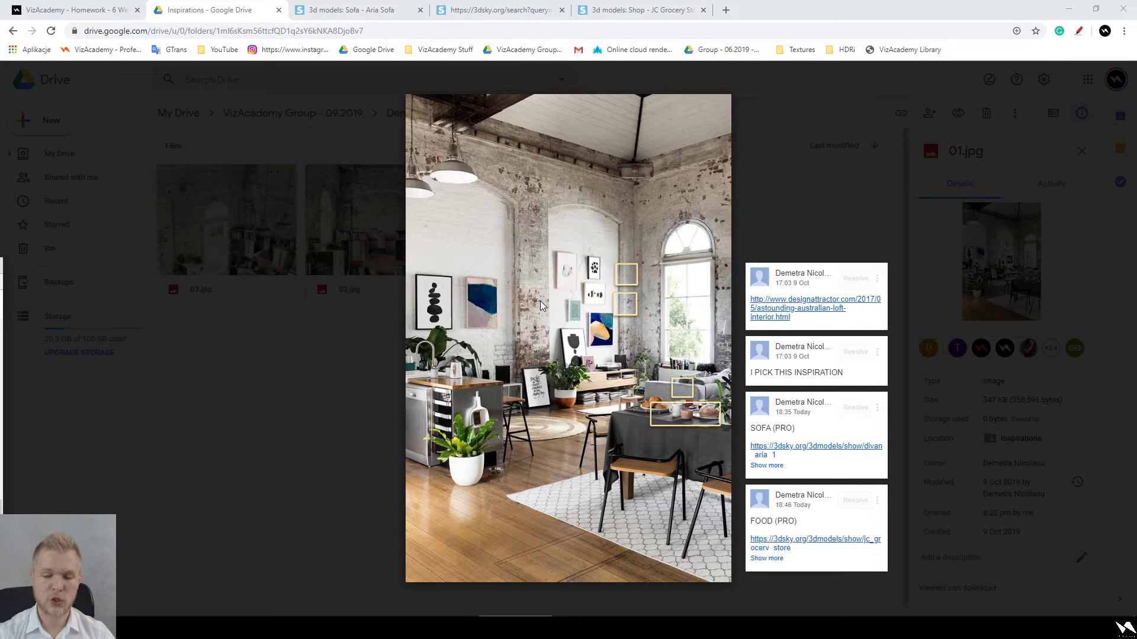
Step: Examine the wall art, brick arches and window in 01.jpg up close, then return to the full image
scroll(495, 439, "up", 3)
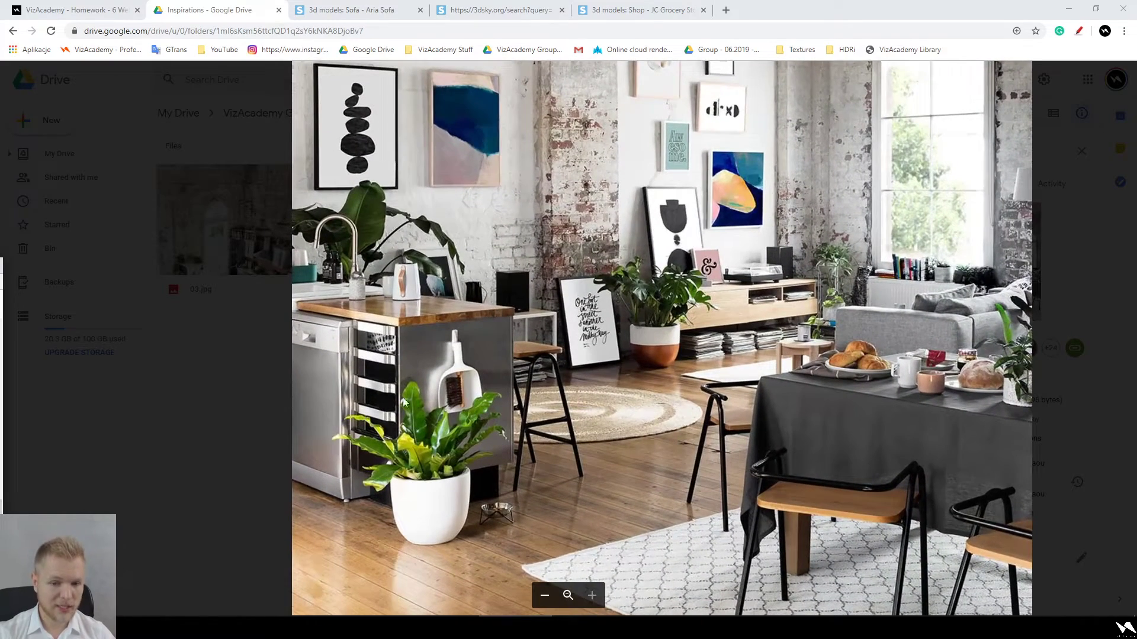
left_click_drag(542, 415, 548, 514)
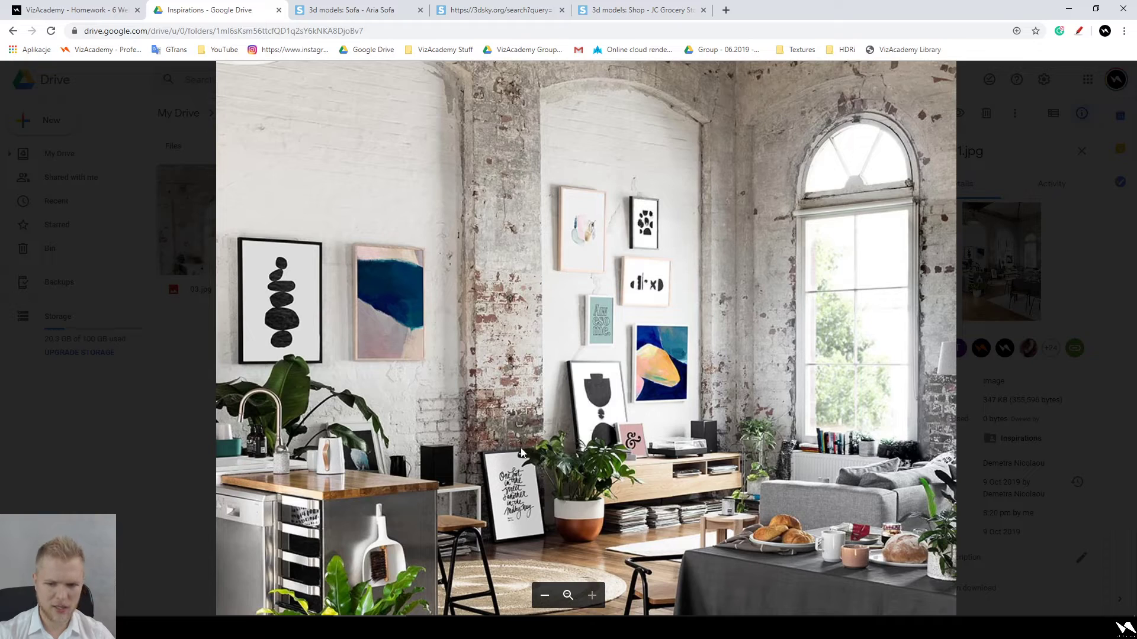
scroll(669, 461, "down", 2)
scroll(779, 464, "down", 5)
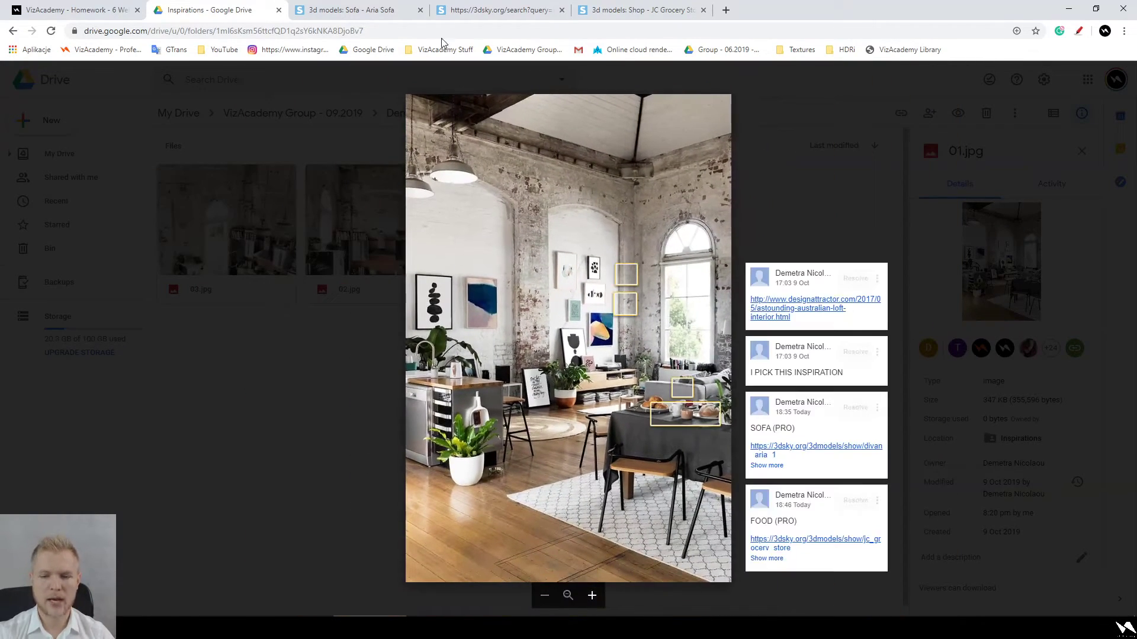
Step: Compare the Aria Sofa model on 3dsky with the grey sofa in 01.jpg
left_click(356, 10)
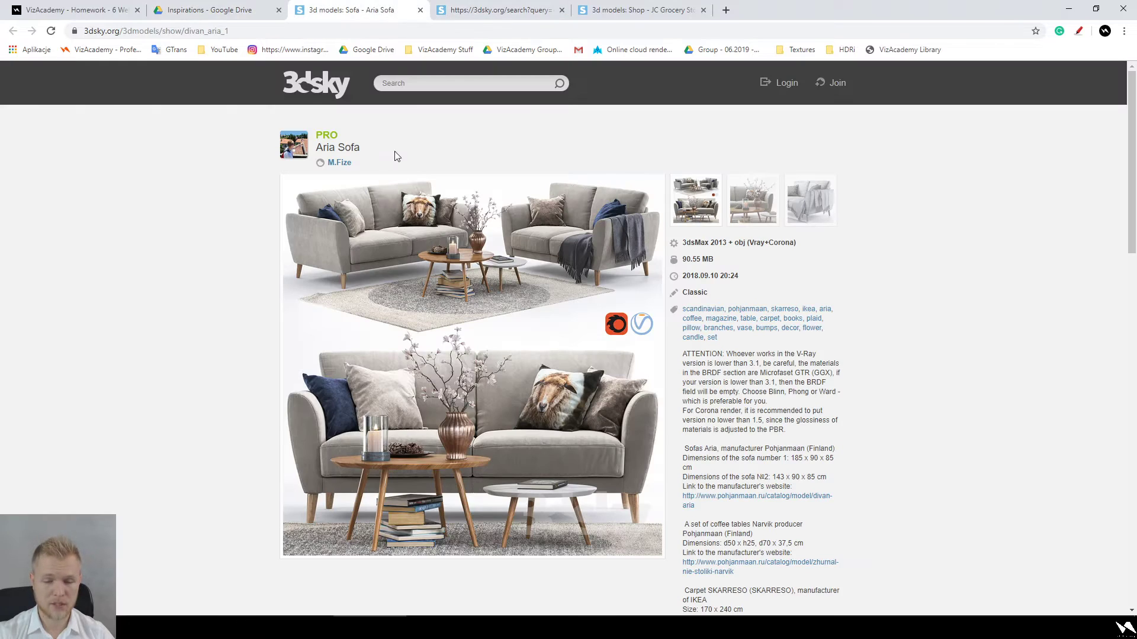
left_click(237, 11)
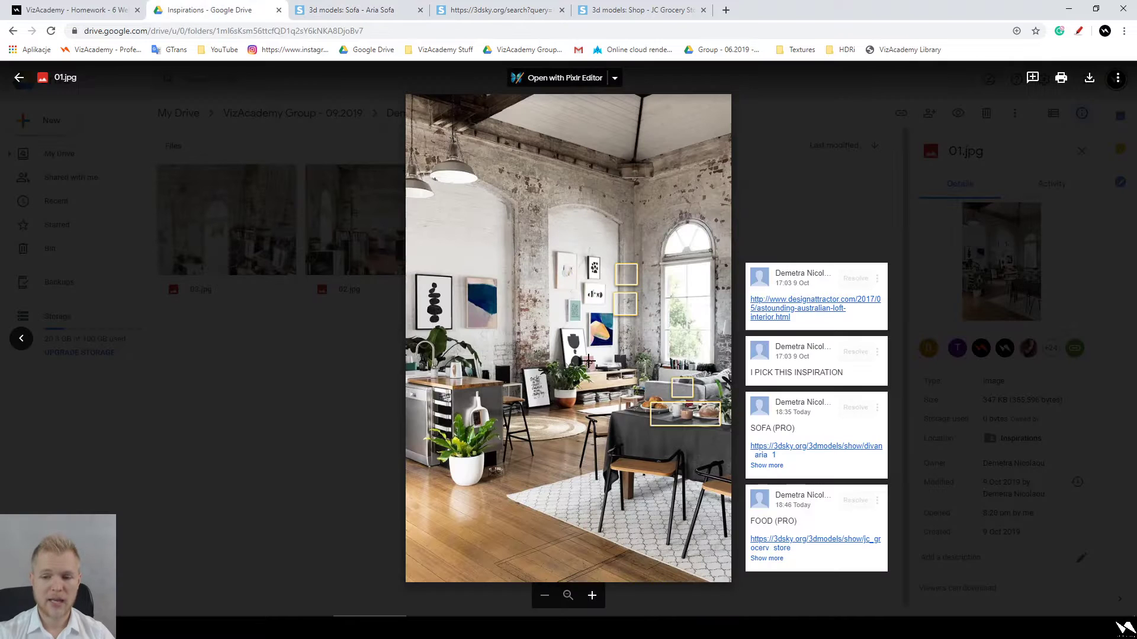
scroll(695, 398, "up", 2)
scroll(695, 398, "up", 2)
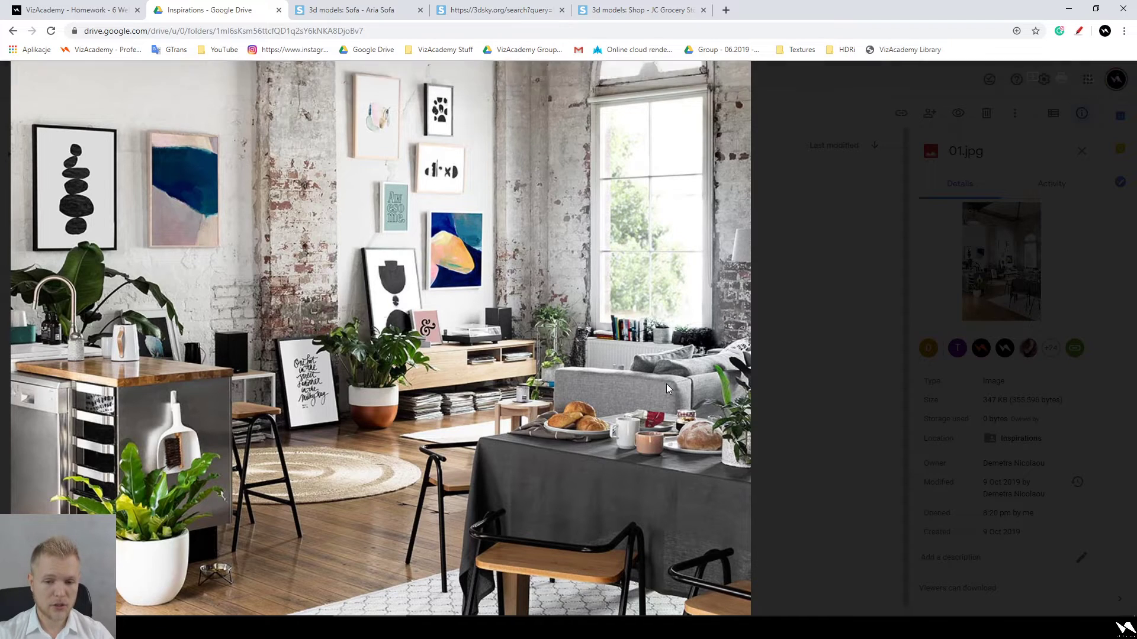
scroll(666, 384, "down", 3)
scroll(666, 388, "down", 5)
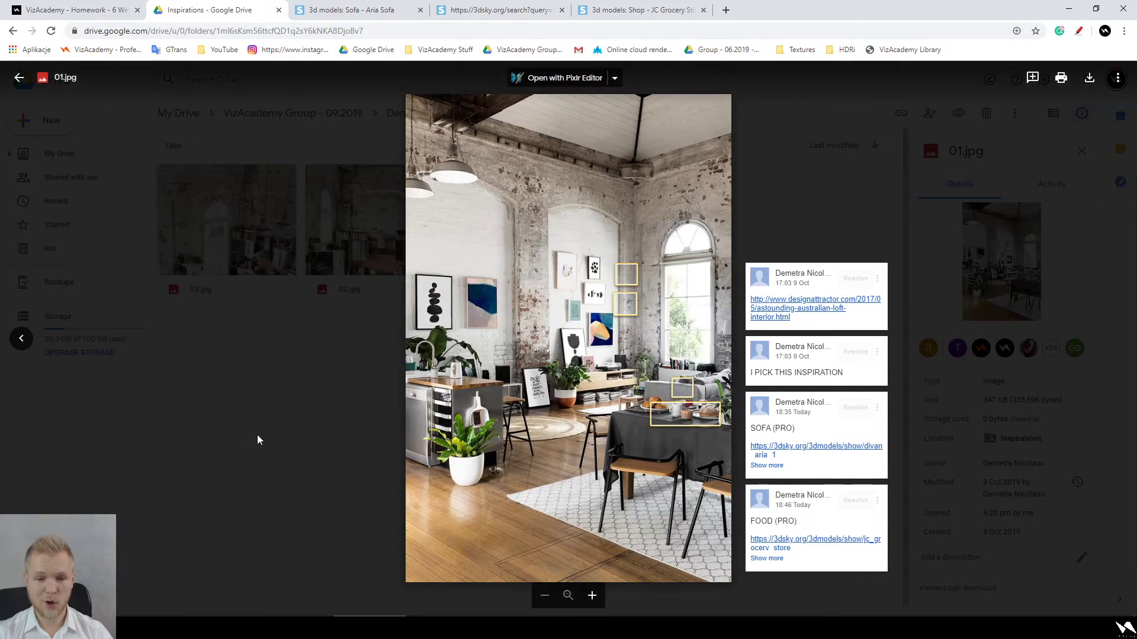
Step: Close 01.jpg, return from Inspirations to the student's folder and open Capture.JPG
left_click(385, 412)
left_click(382, 412)
key("alt+Left")
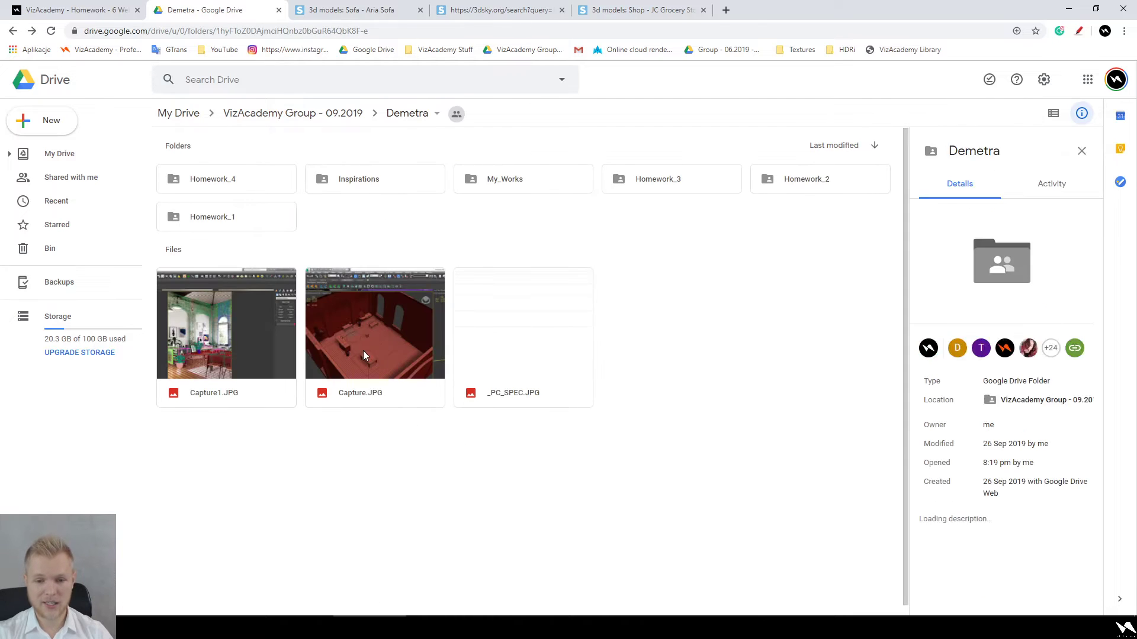
double_click(364, 350)
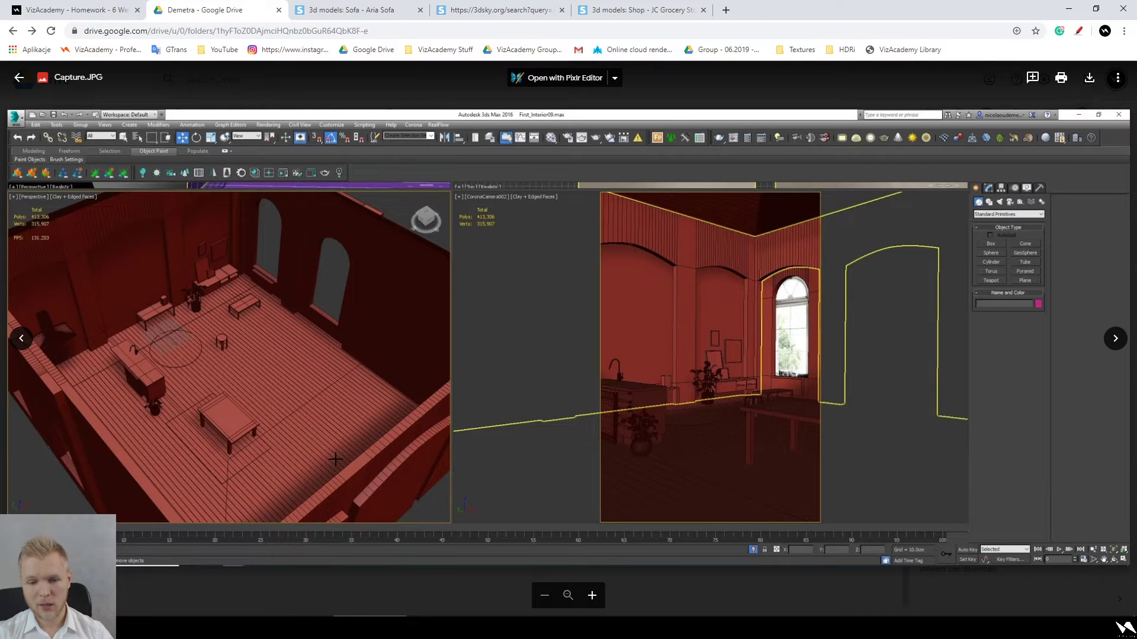
Step: Go back to Capture1.JPG to check its clay and wireframe camera views, then return to the file list
key("Left")
key("Left")
key("Left")
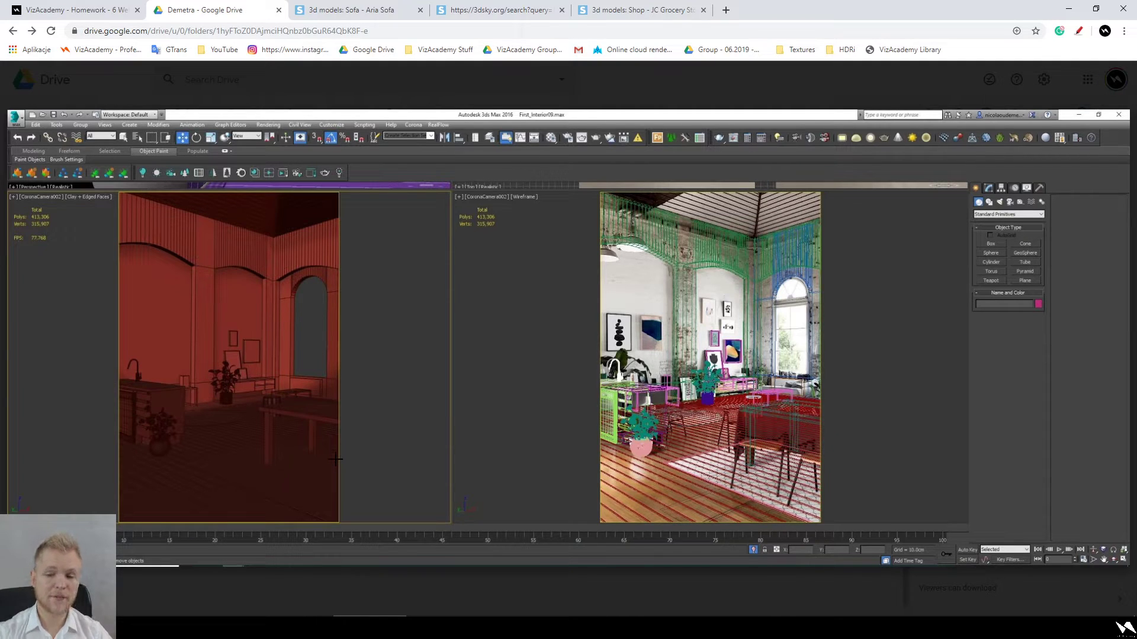
left_click(546, 574)
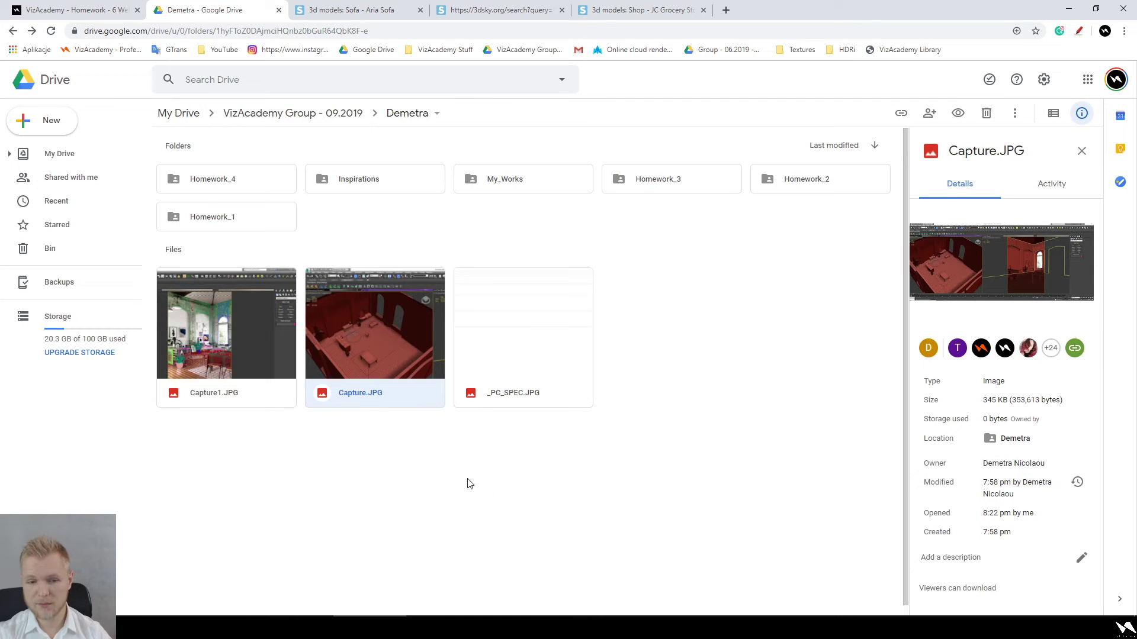
Step: Look through the reference photos 03.jpg and 02.jpg in the student's Inspirations folder, then return to the file list
double_click(393, 187)
double_click(261, 232)
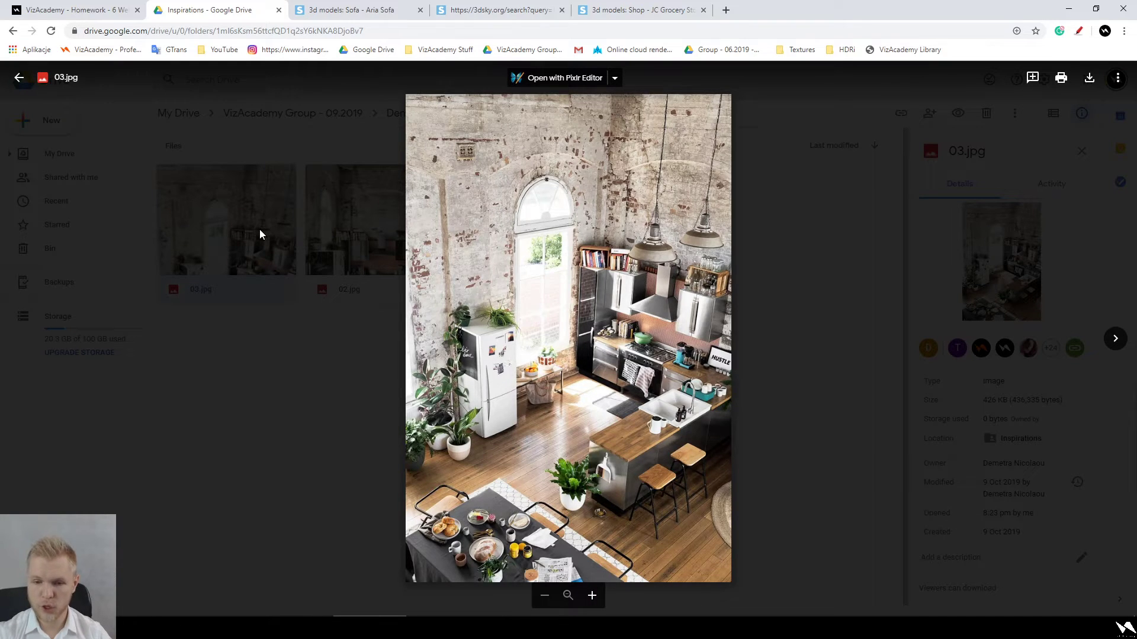
key("Right")
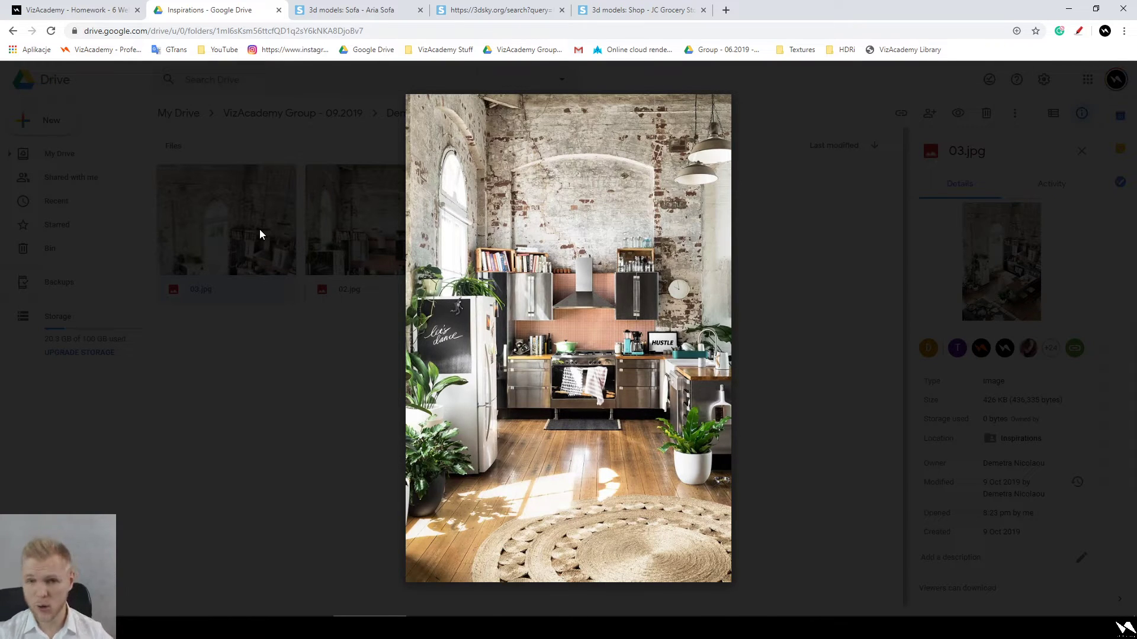
left_click(315, 396)
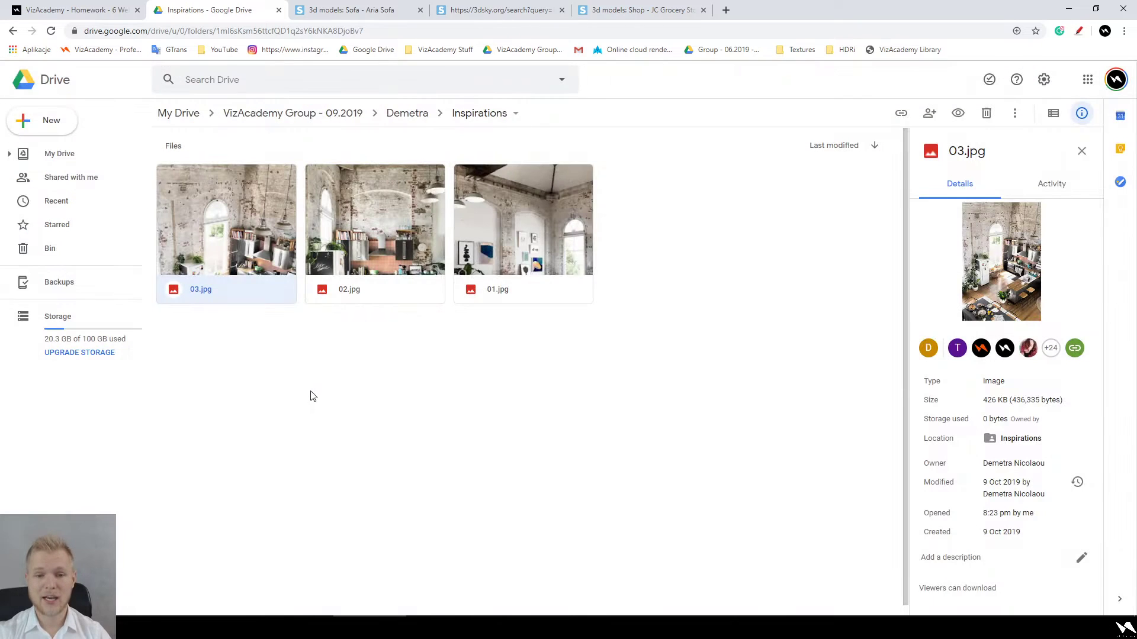
Step: Open the folder of the student listed just before in the group folder and examine the arch in 4_homew_inspiration3.jpg up close
left_click(341, 118)
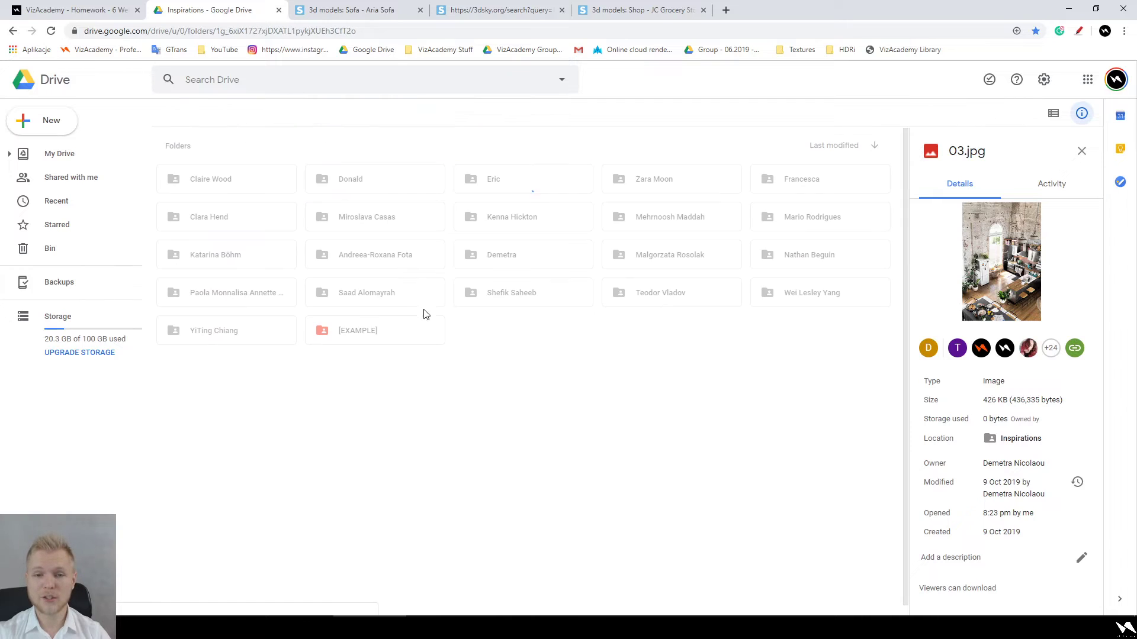
double_click(371, 259)
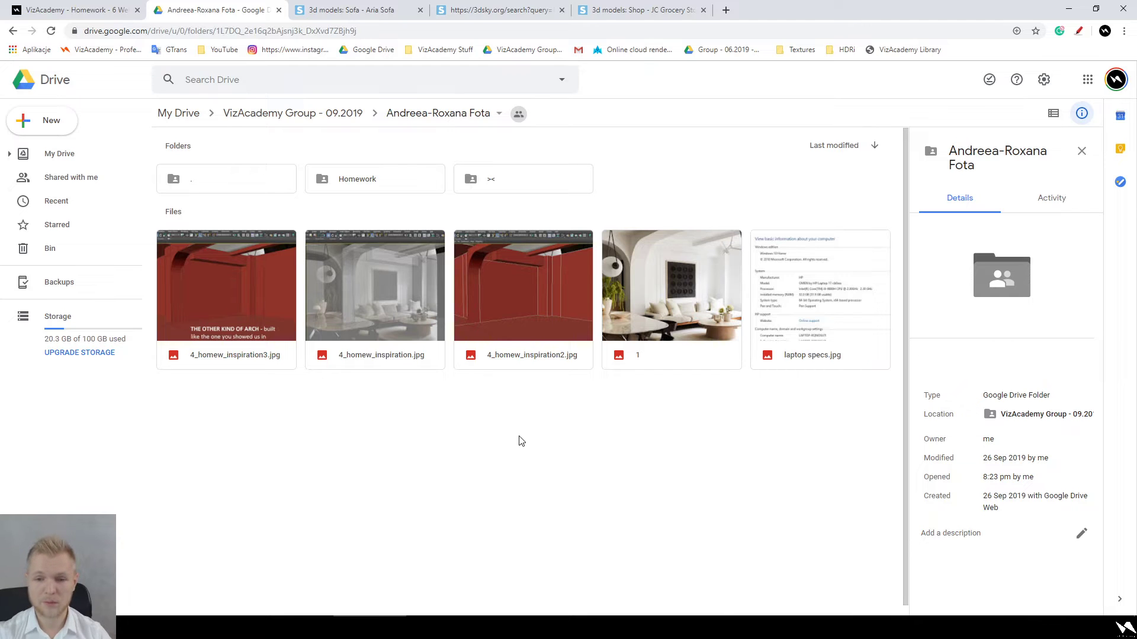
double_click(248, 287)
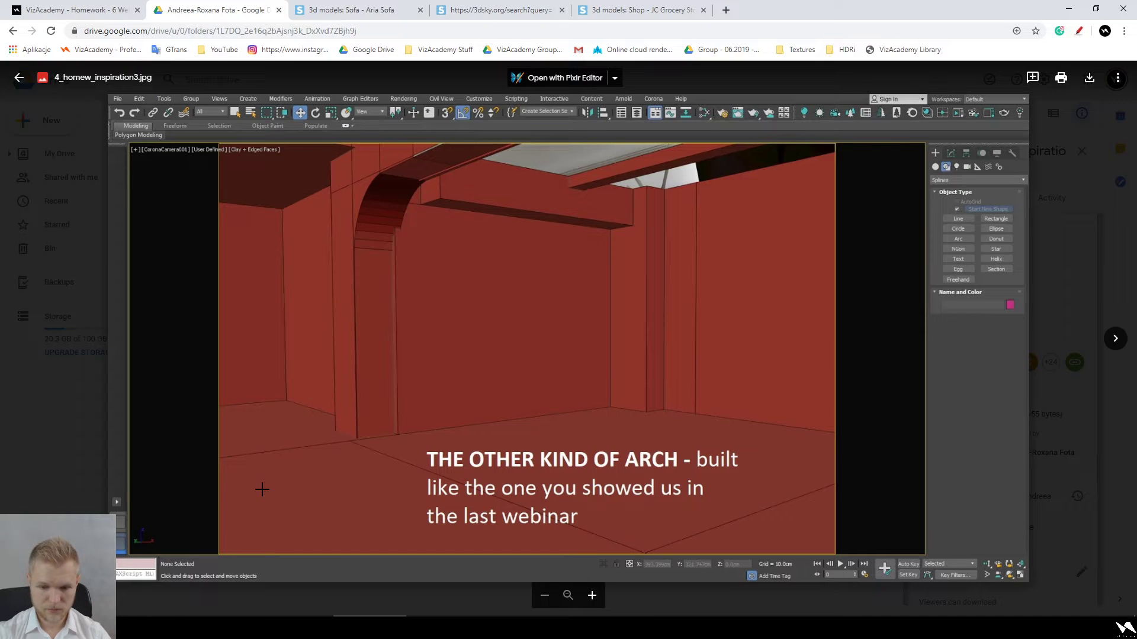
left_click(350, 193)
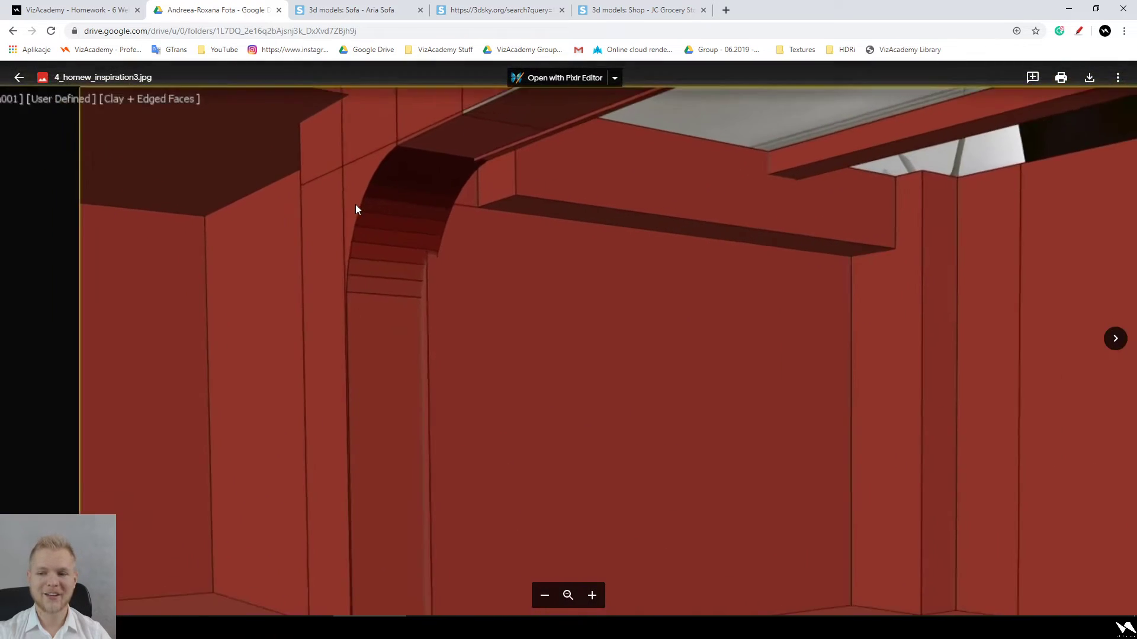
left_click(353, 205)
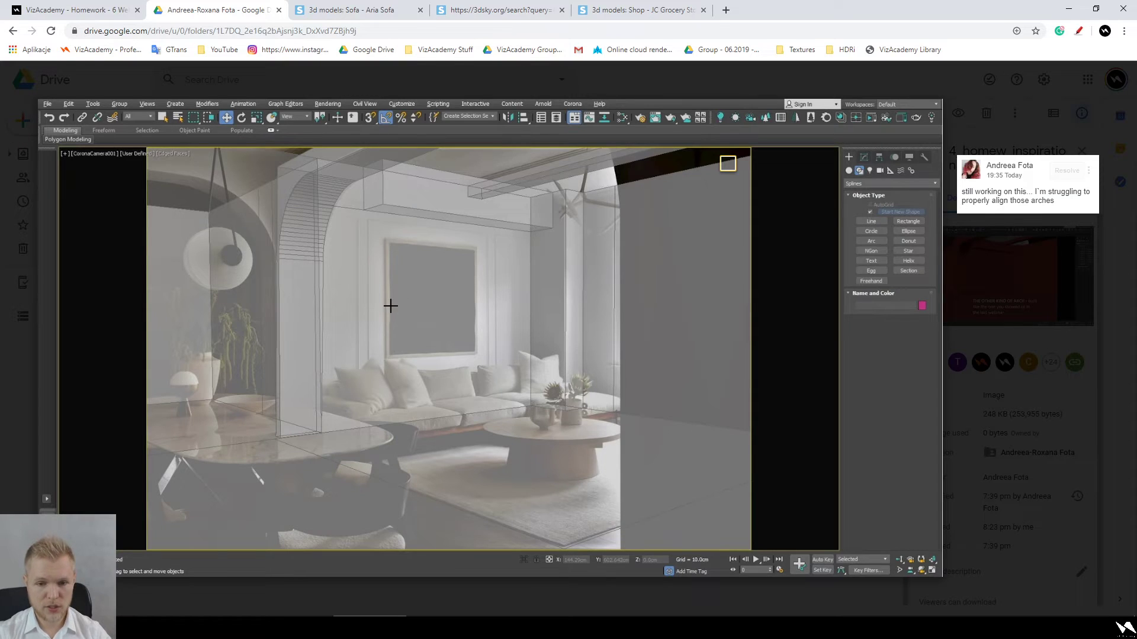
Step: Check how the modelled arch aligns with the reference photo in 4_homew_inspiration.jpg, then return to the file list
scroll(390, 307, "up", 3)
scroll(570, 470, "down", 2)
scroll(571, 470, "down", 3)
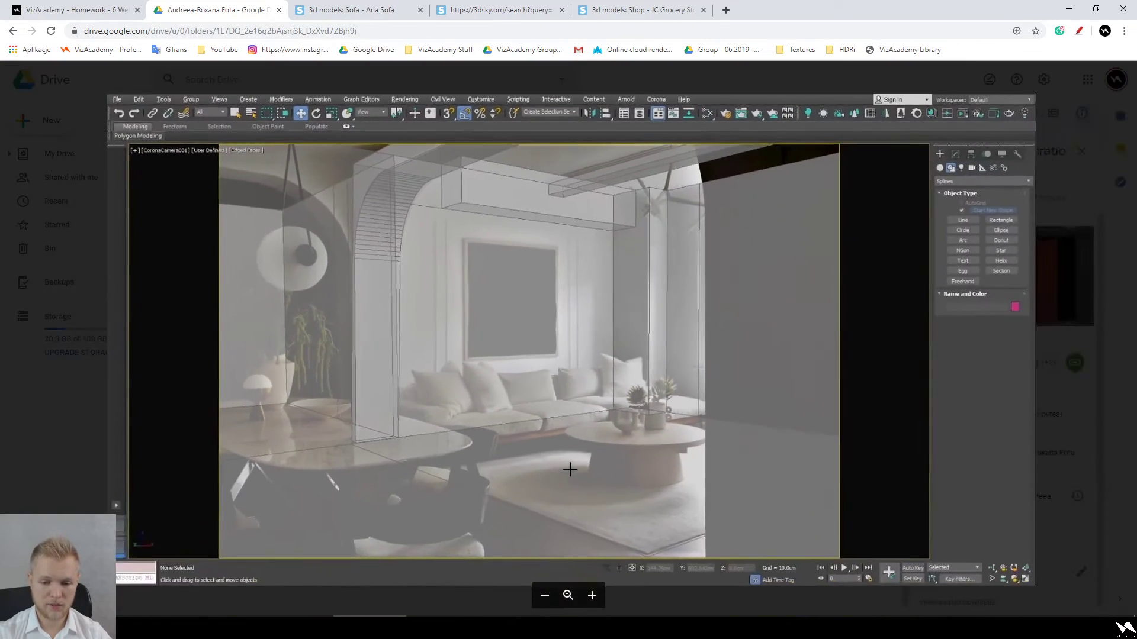
key("Escape")
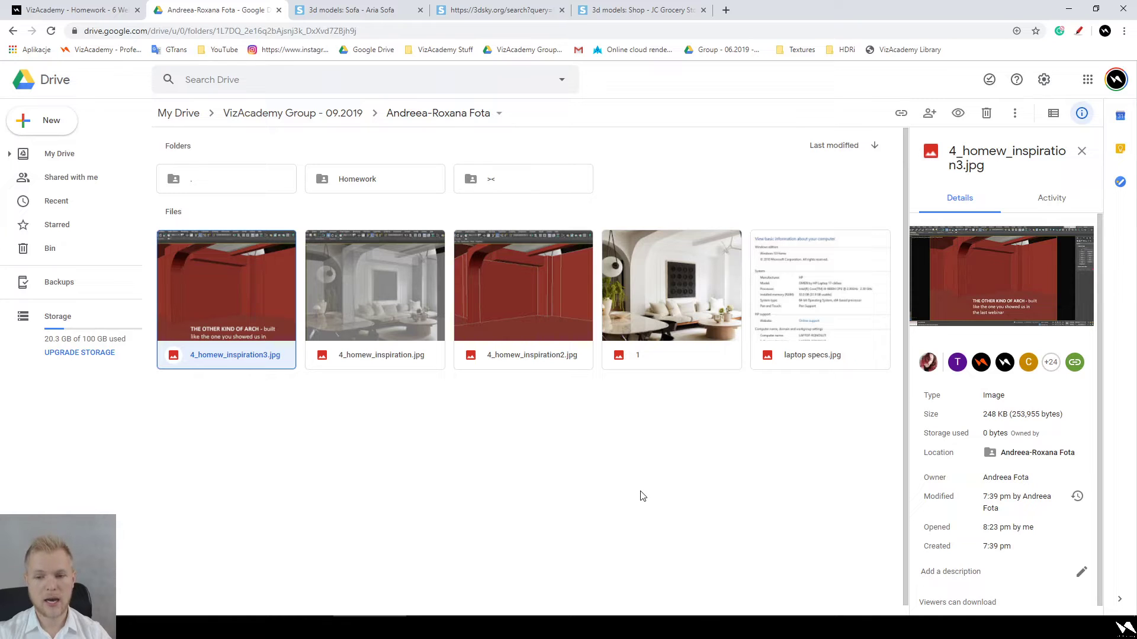
Step: View the reference image named 1 and its comments at full size, then close it
left_click(513, 283)
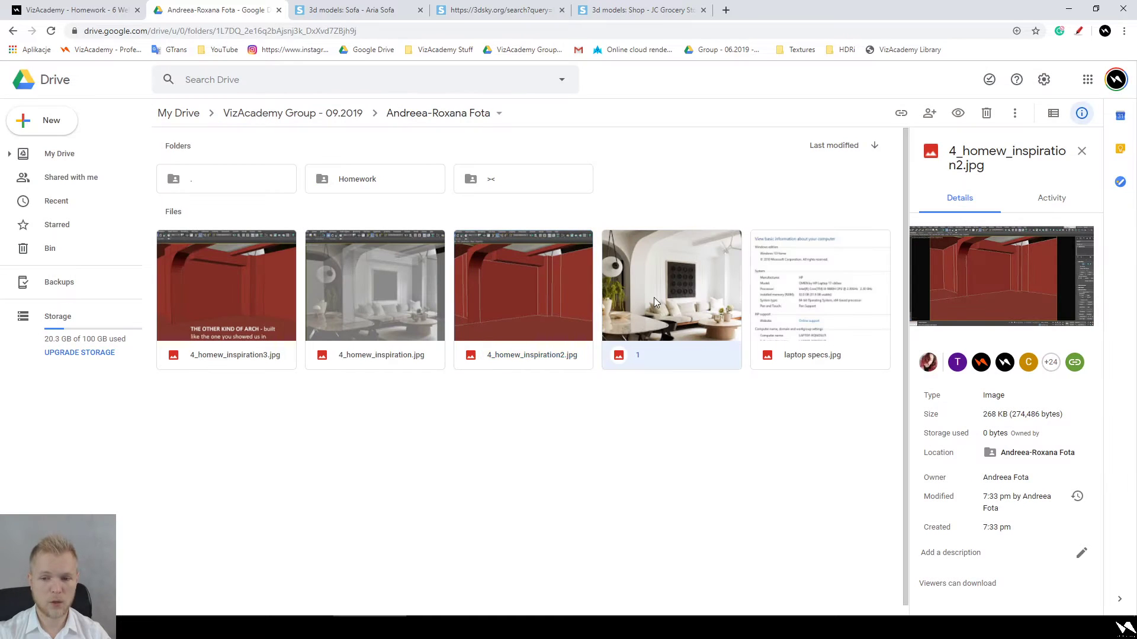
double_click(654, 298)
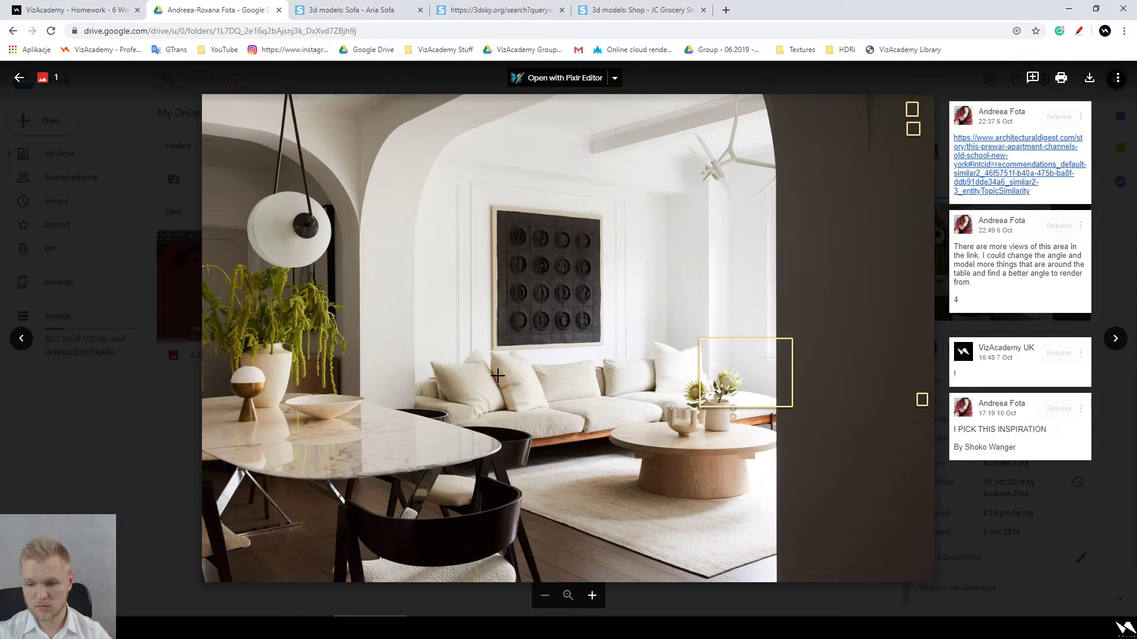
key("Escape")
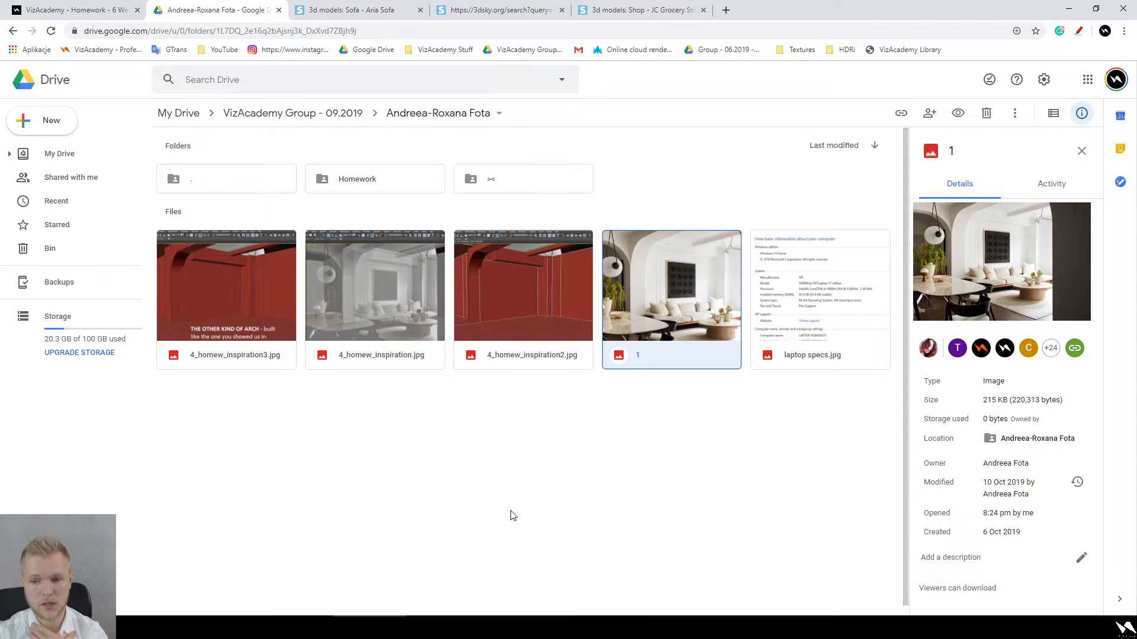
Step: Browse the reference photos in the student's >< folder, then return to the student's main folder
double_click(526, 181)
scroll(544, 273, "down", 8)
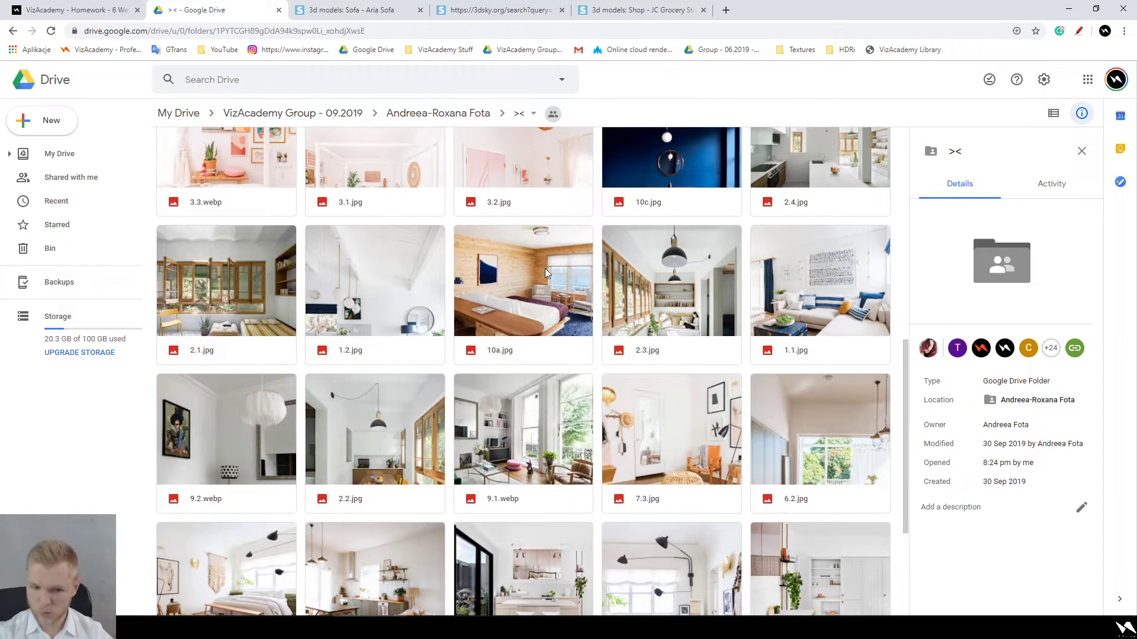
scroll(546, 273, "down", 3)
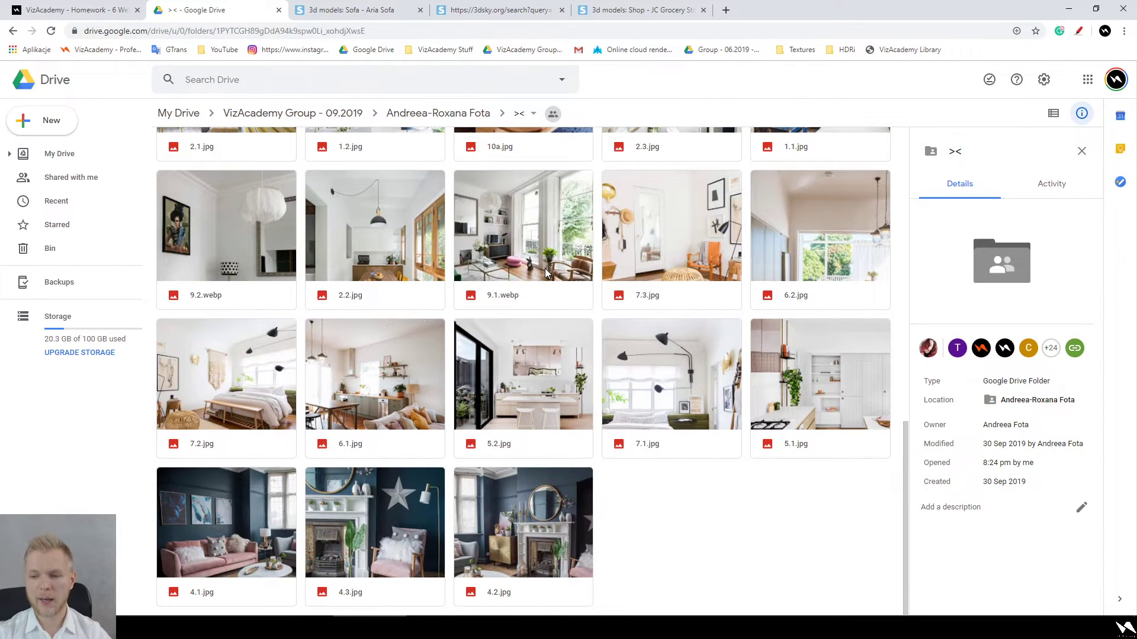
key("alt+Left")
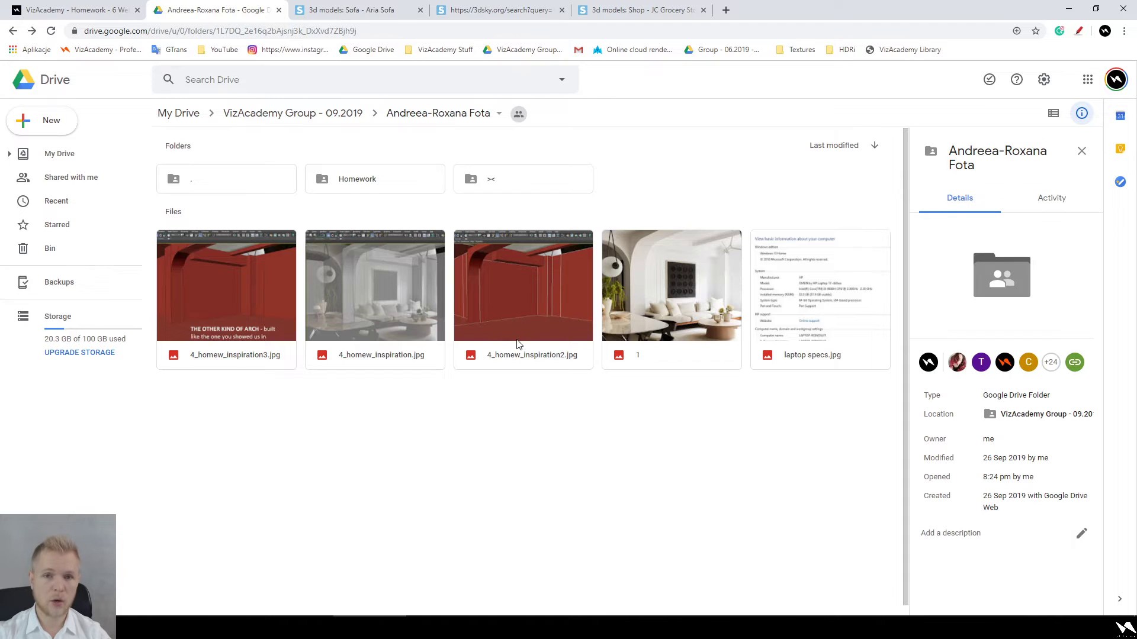
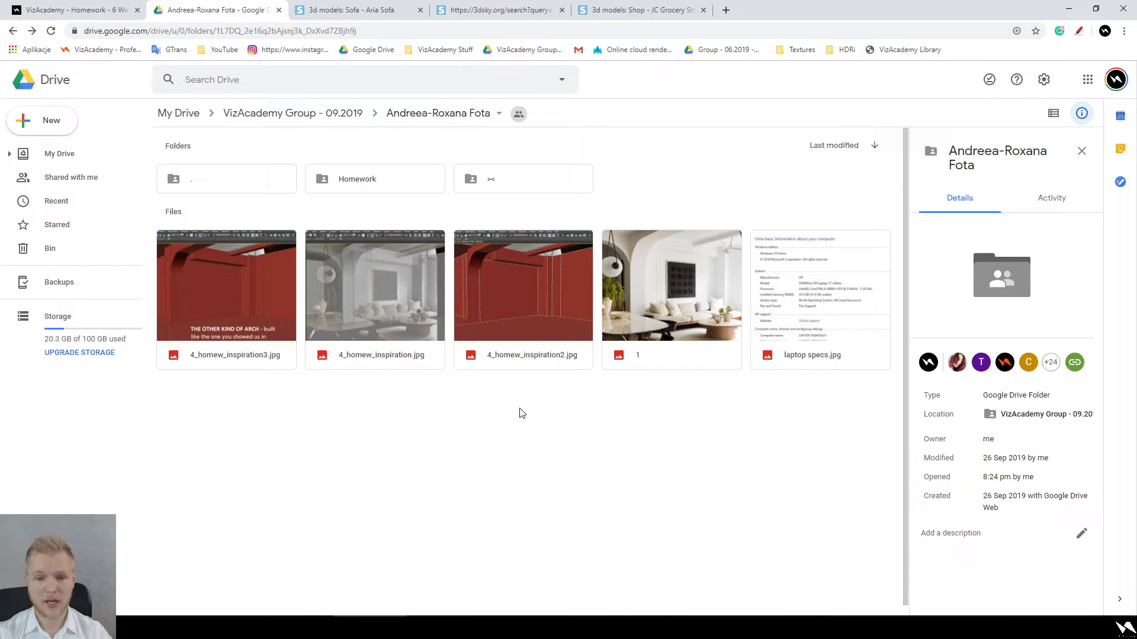
Step: Return to the group folder, open the preceding student's folder and browse through its homework captures and interior inspiration images
key("alt+Left")
left_click(251, 264)
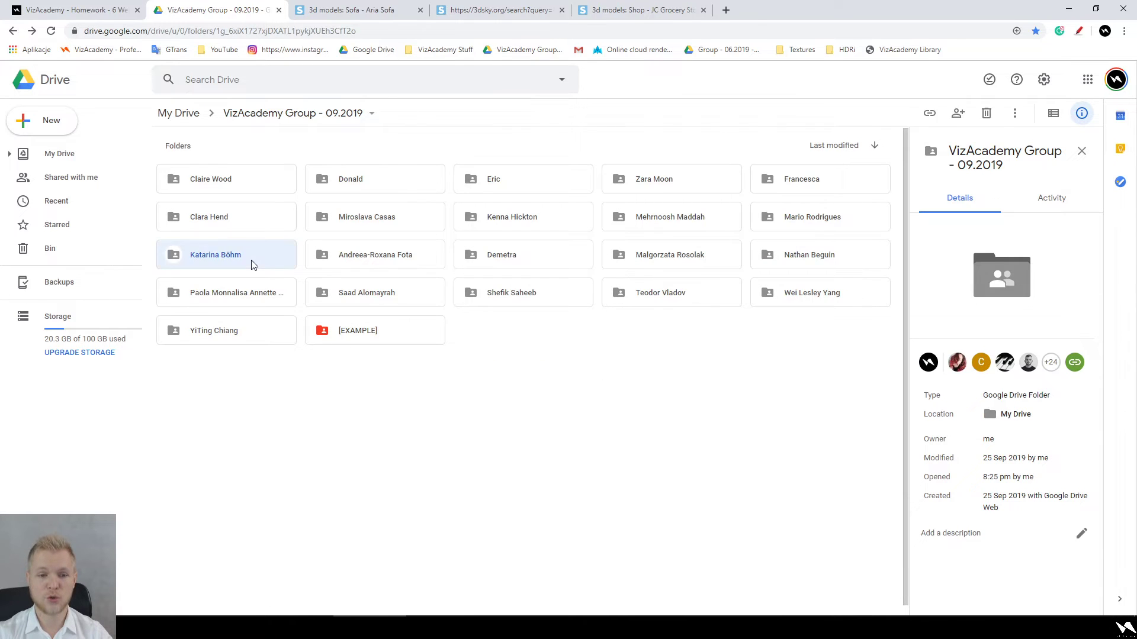
double_click(251, 264)
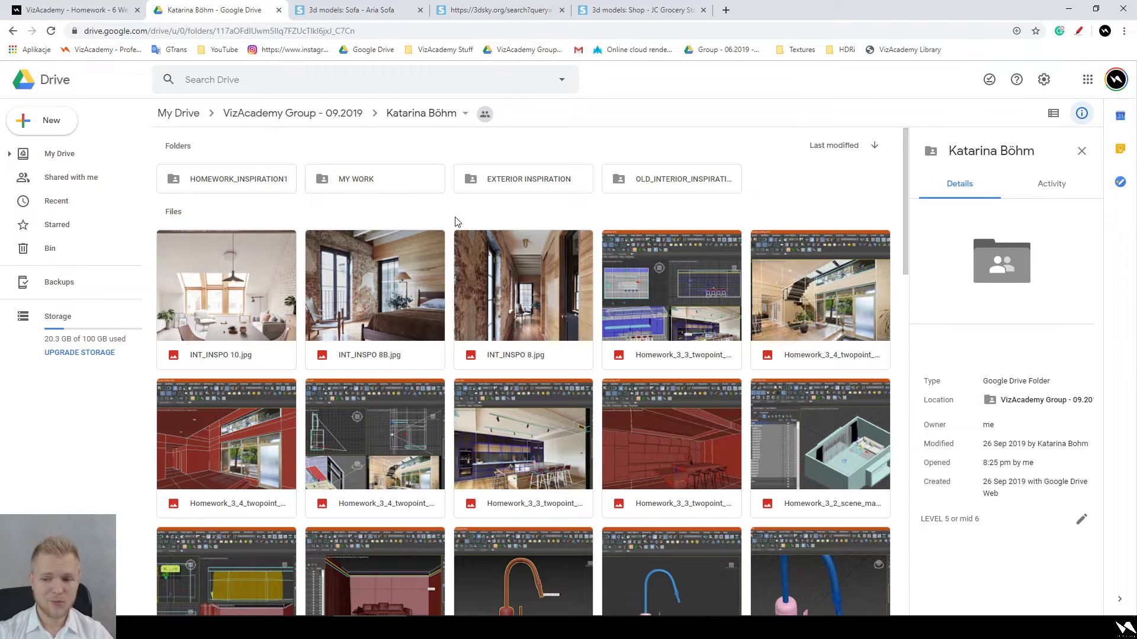
scroll(457, 222, "down", 15)
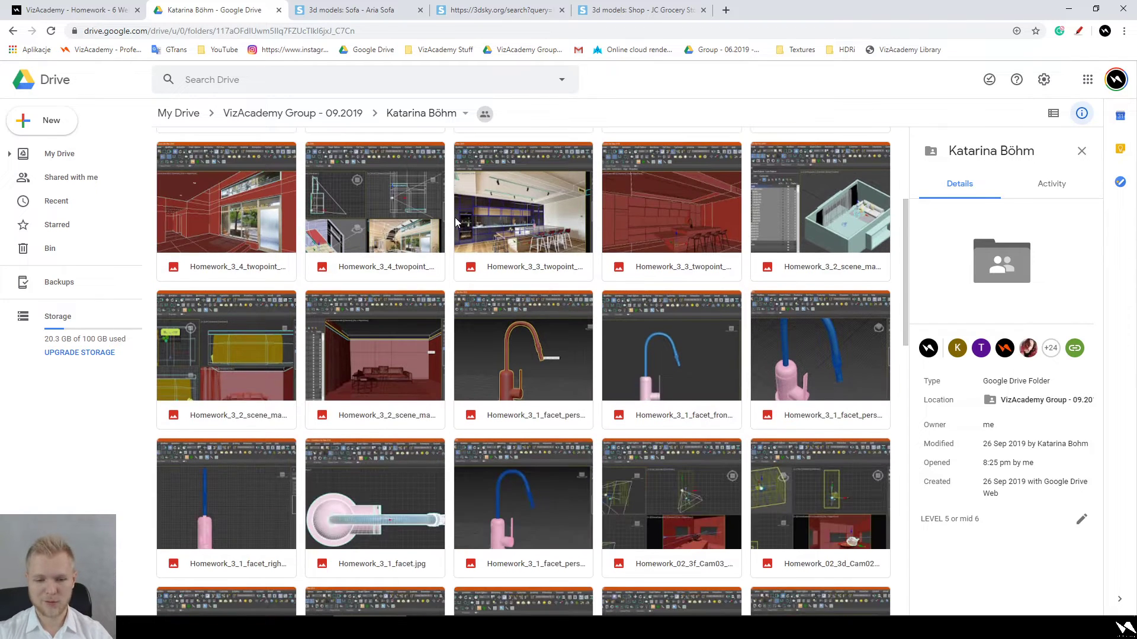
scroll(454, 220, "down", 6)
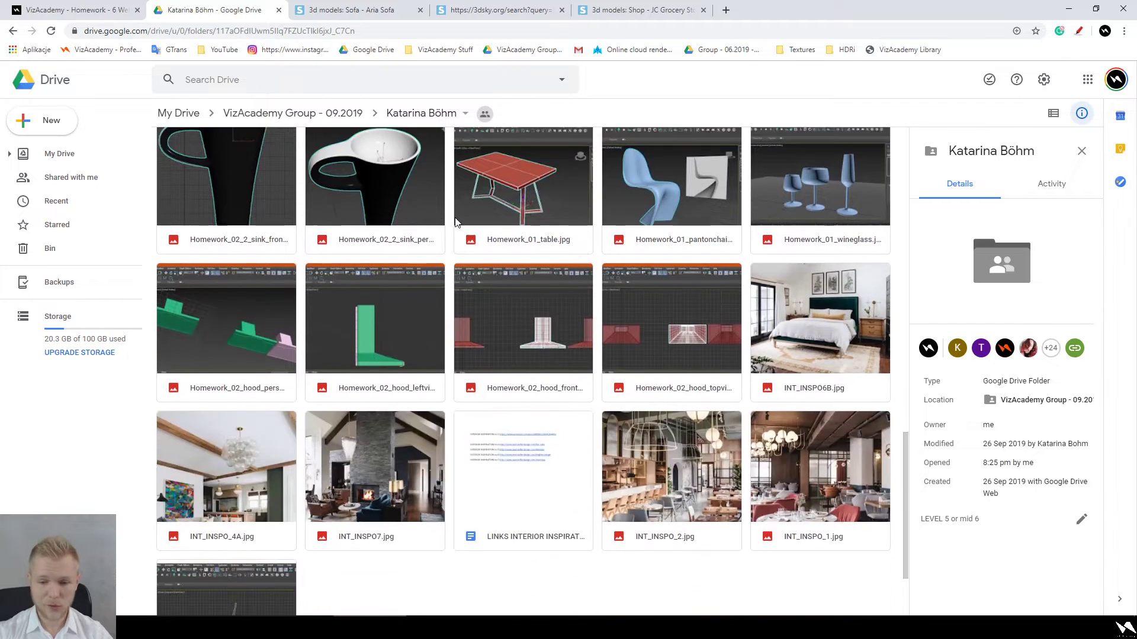
scroll(481, 493, "up", 6)
scroll(442, 390, "up", 10)
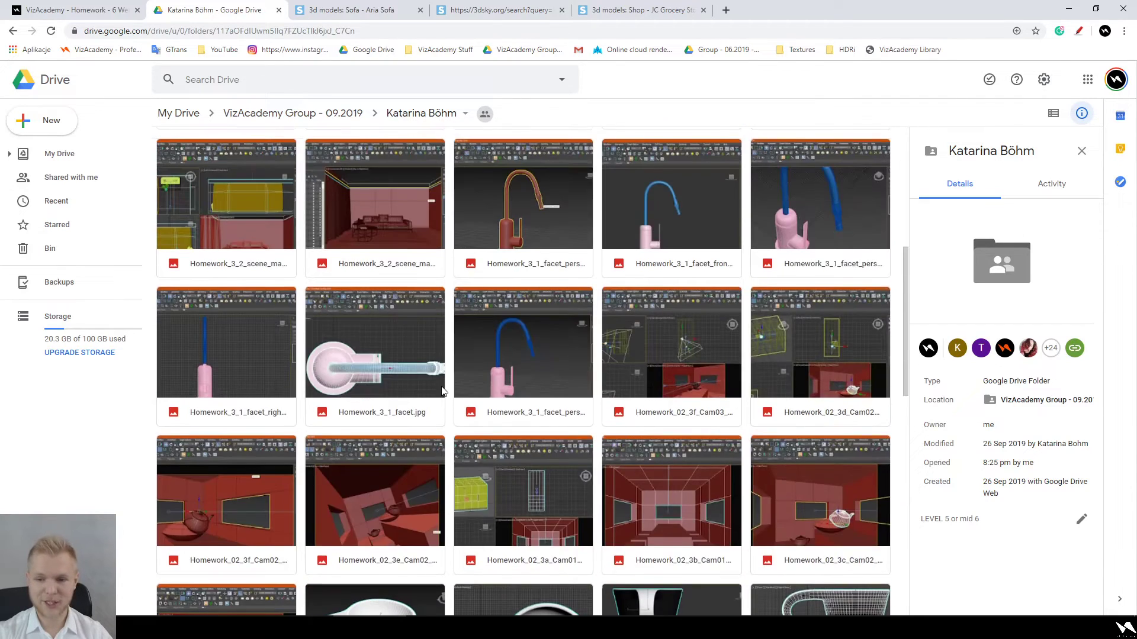
scroll(443, 391, "up", 3)
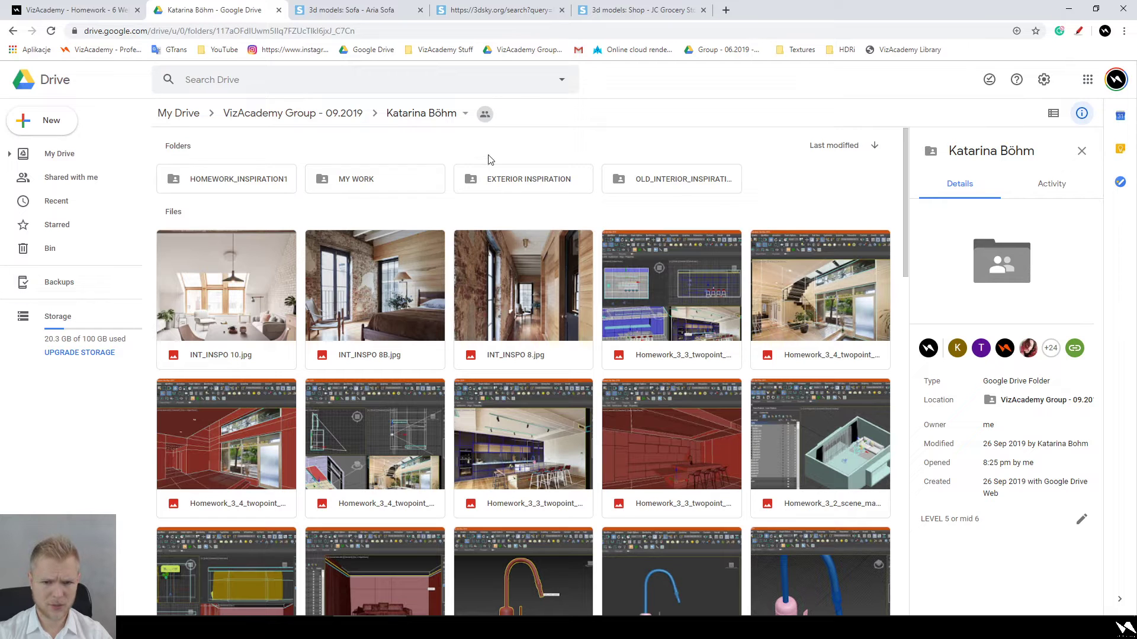
Step: Open the HOMEWORK_INSPIRATION1 folder and view 14102019_cam01.jpg, followed by 14102019_cam01_clay.jpg
left_click(371, 190)
double_click(231, 188)
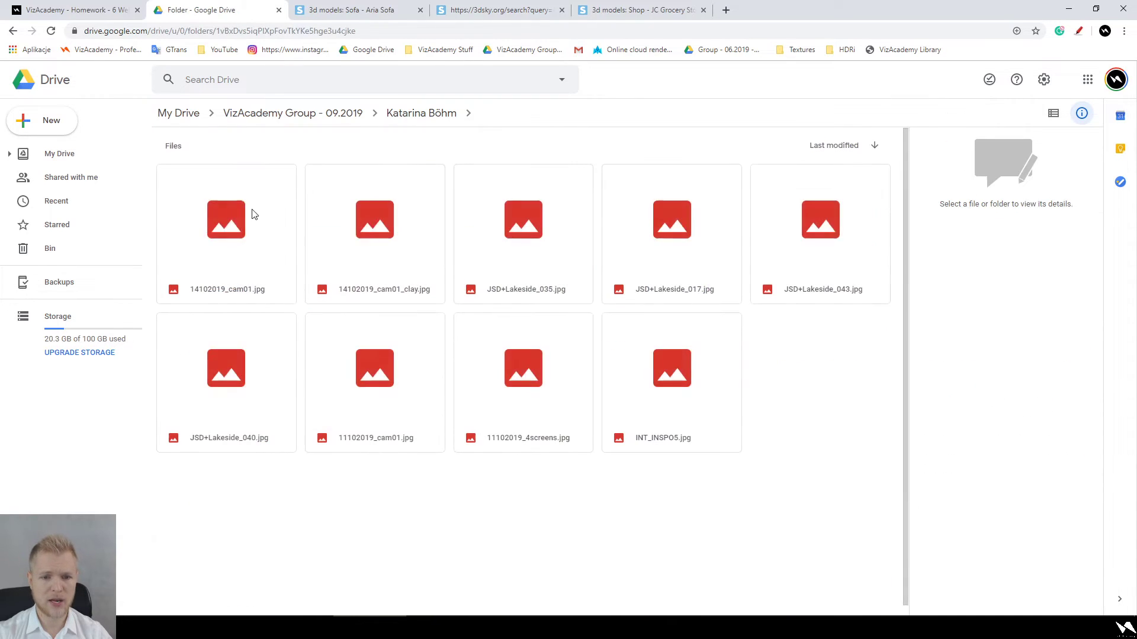
double_click(257, 241)
key("Right")
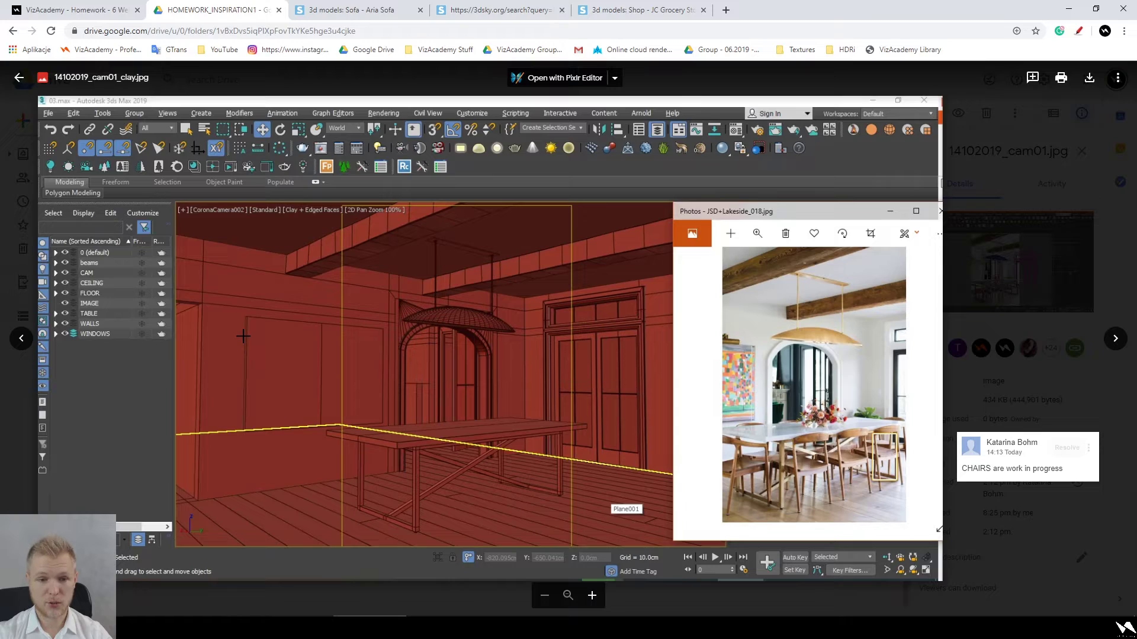
Step: Examine the ceiling beams and pendant lamp in 14102019_cam01_clay.jpg up close
scroll(300, 237, "up", 3)
left_click_drag(605, 279, 94, 314)
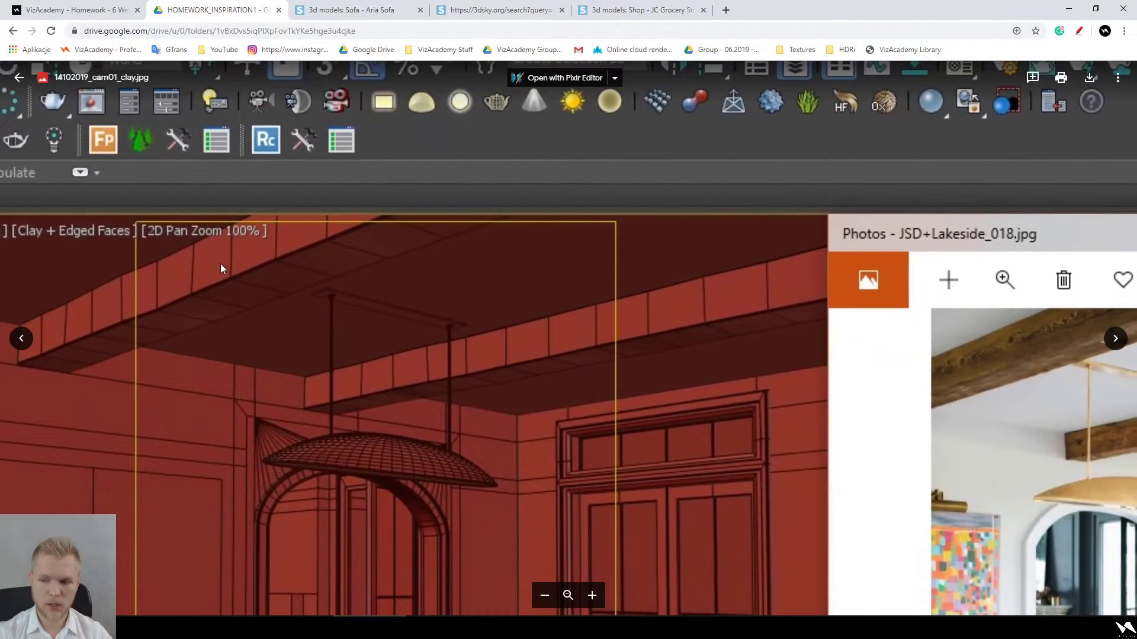
left_click_drag(184, 299, 327, 270)
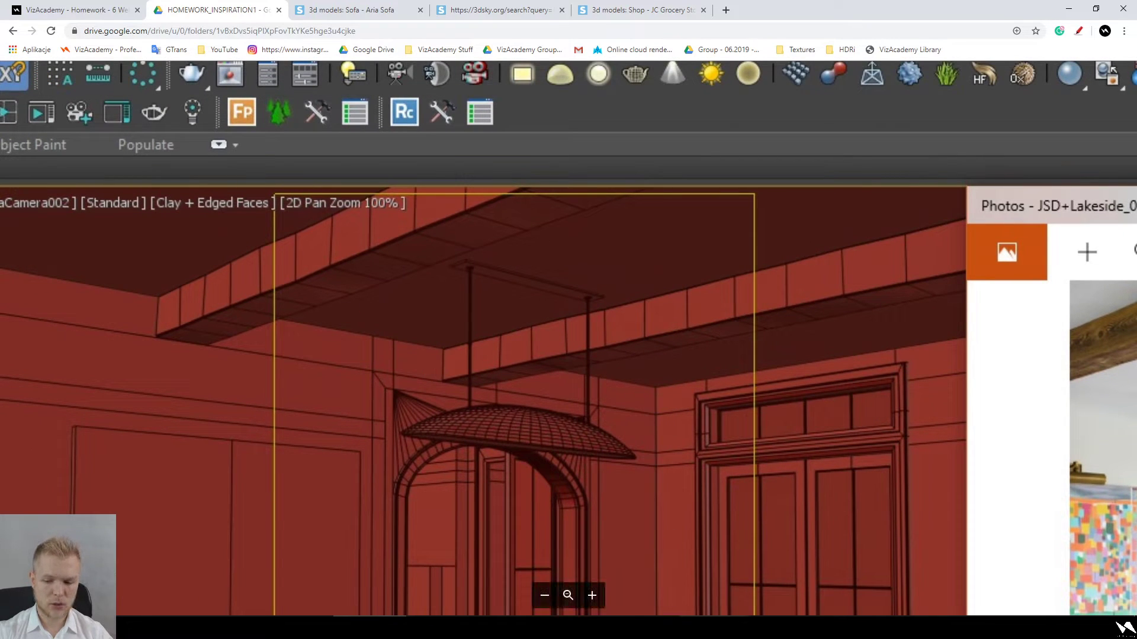
Step: Switch to the Inspiration second trial.max scene in 3ds Max and reset it to an empty scene
mouse_move(714, 627)
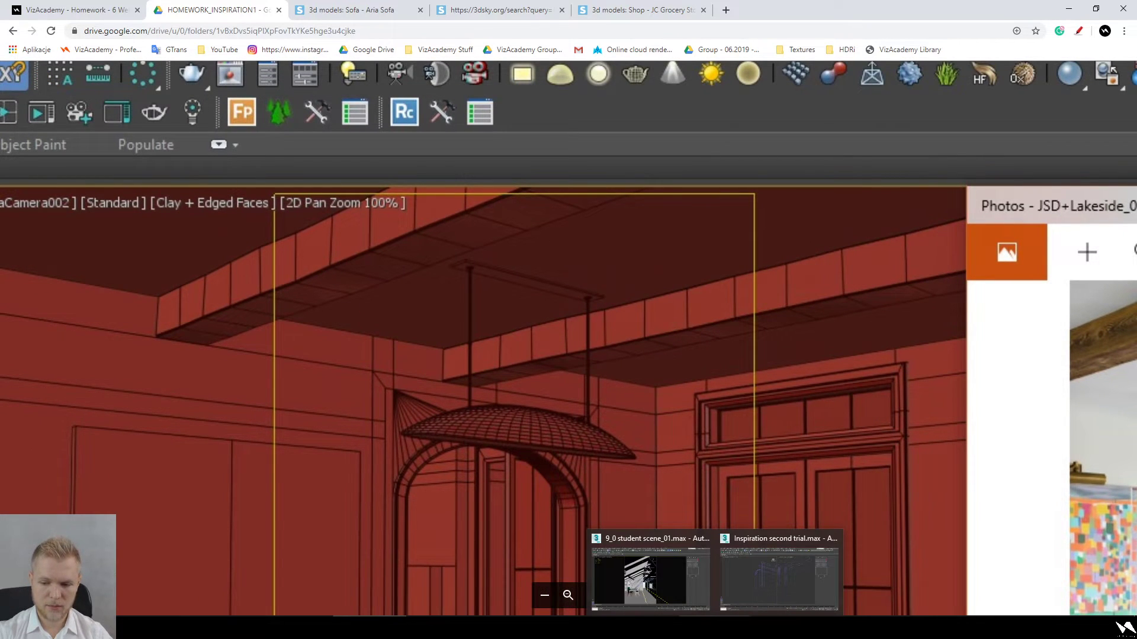
left_click(752, 599)
left_click(18, 23)
left_click(25, 40)
left_click(558, 327)
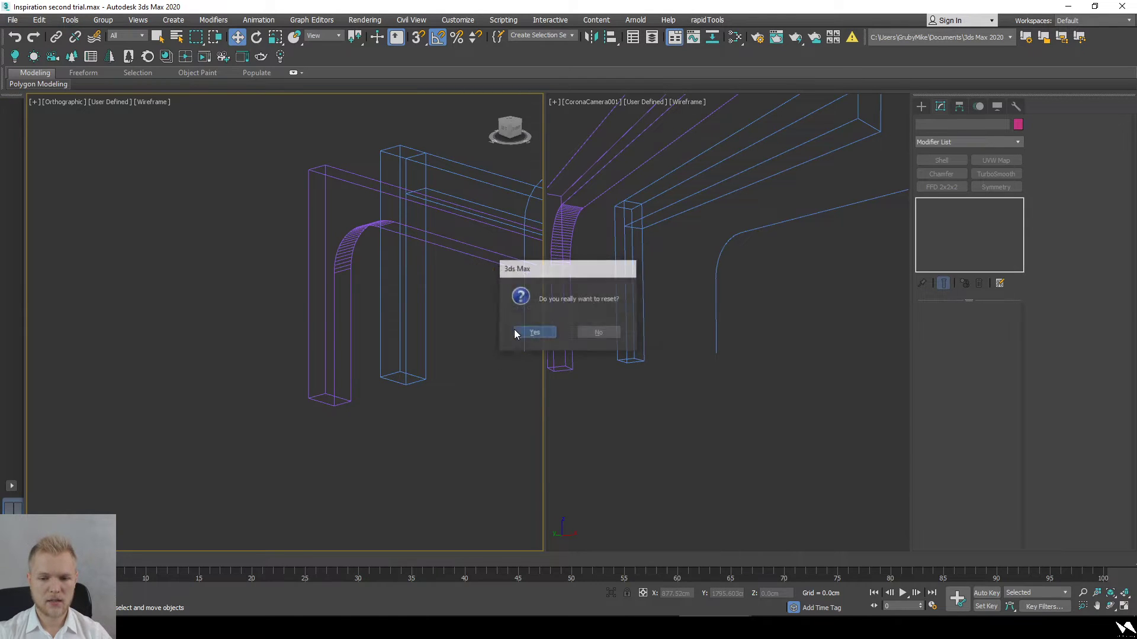
left_click(516, 330)
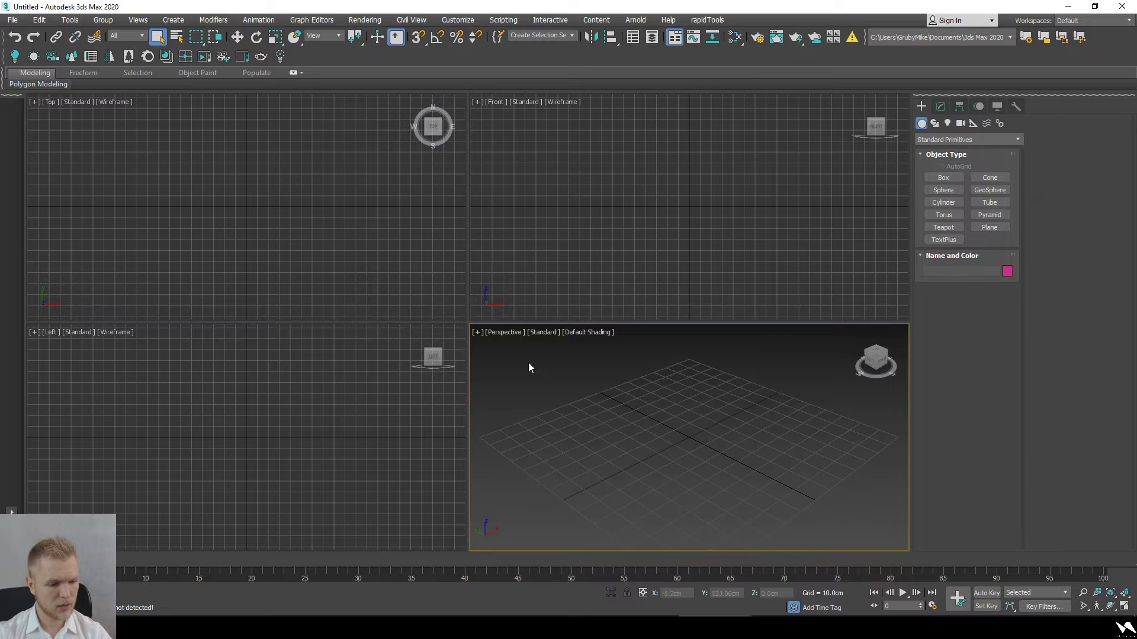
Step: Maximize the Perspective view and create a box about 168 cm long, 61 cm wide and 46 cm high
key("alt+w")
left_click(943, 178)
left_click_drag(325, 234, 665, 399)
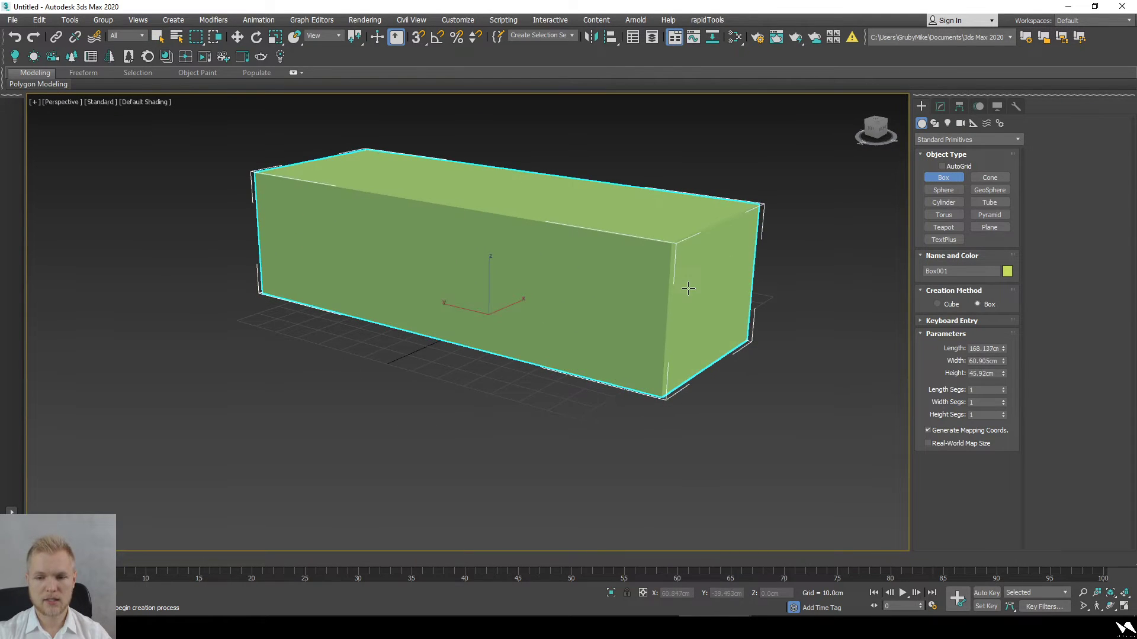
left_click(689, 308)
middle_click_drag(689, 308, 657, 328)
Step: Set the box's width and height to 40 cm each
left_click(991, 349)
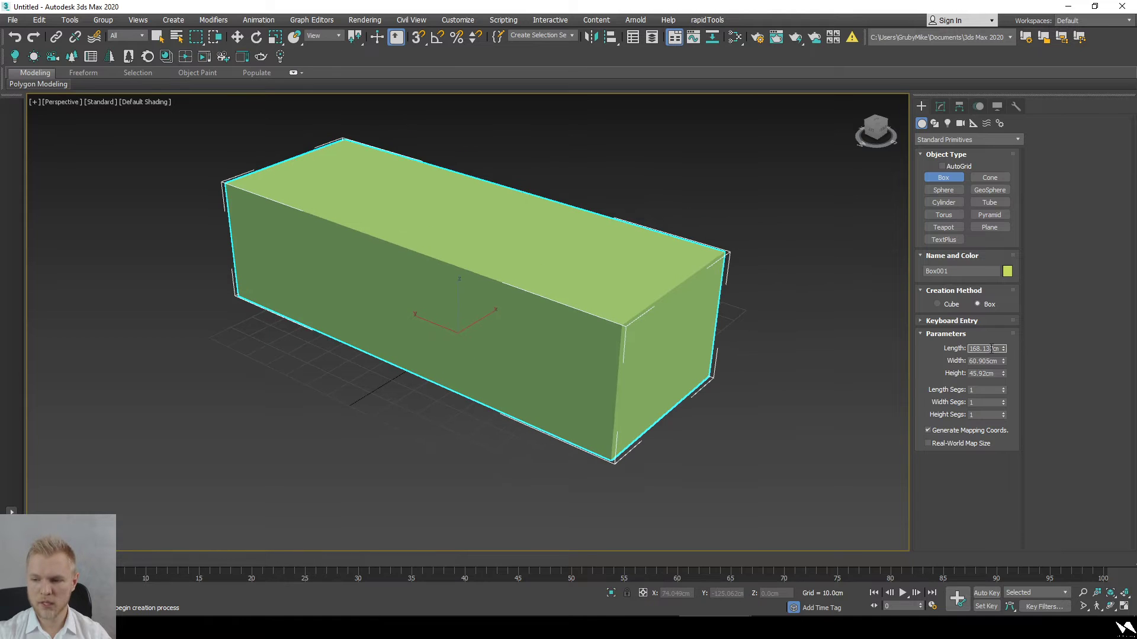
key("Tab")
type("40")
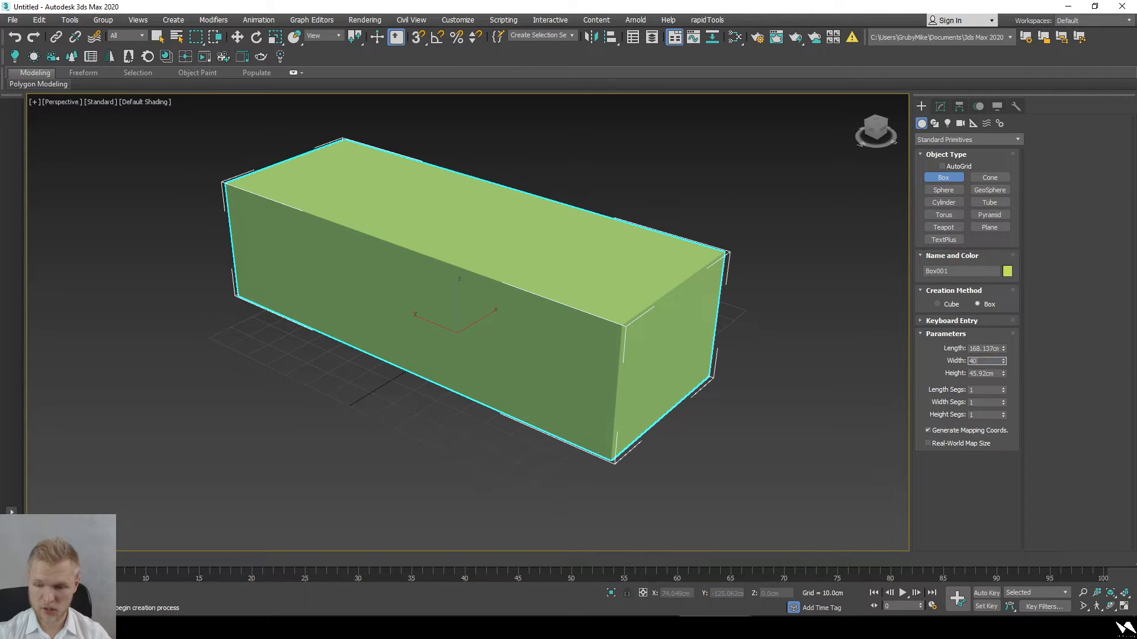
key("Tab")
type("40")
key("Return")
scroll(588, 288, "down", 2)
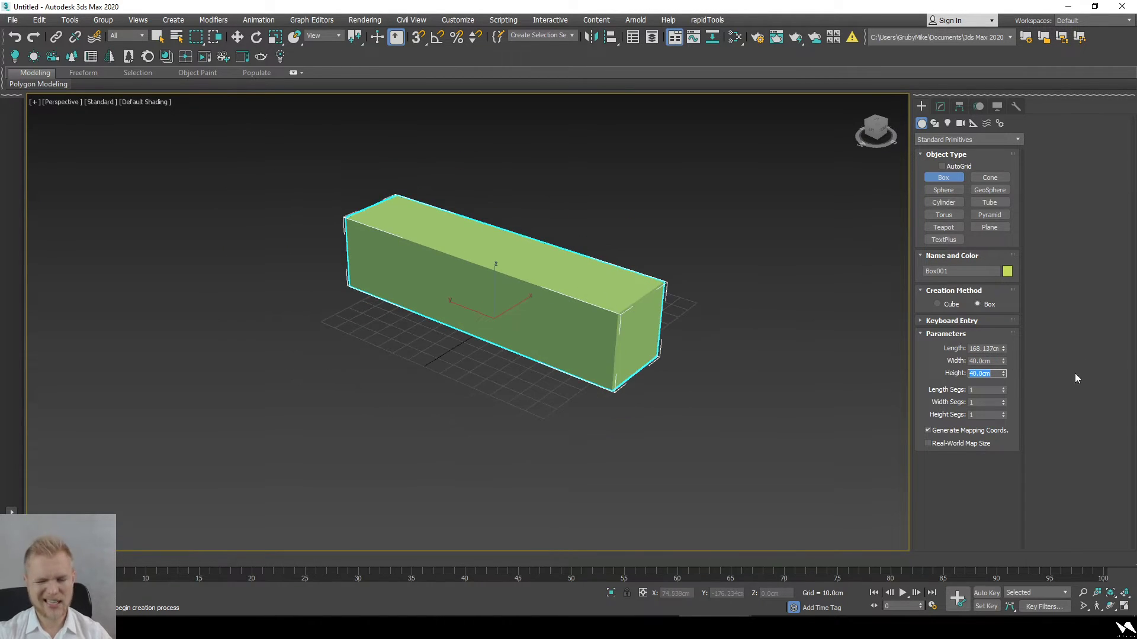
Step: Lengthen the box into a beam about 567 cm long and check it in wireframe and shaded display
left_click_drag(1004, 347, 995, 209)
scroll(558, 358, "down", 6)
scroll(562, 355, "up", 2)
key("F3")
scroll(667, 396, "up", 5)
key("F3")
scroll(408, 355, "down", 1)
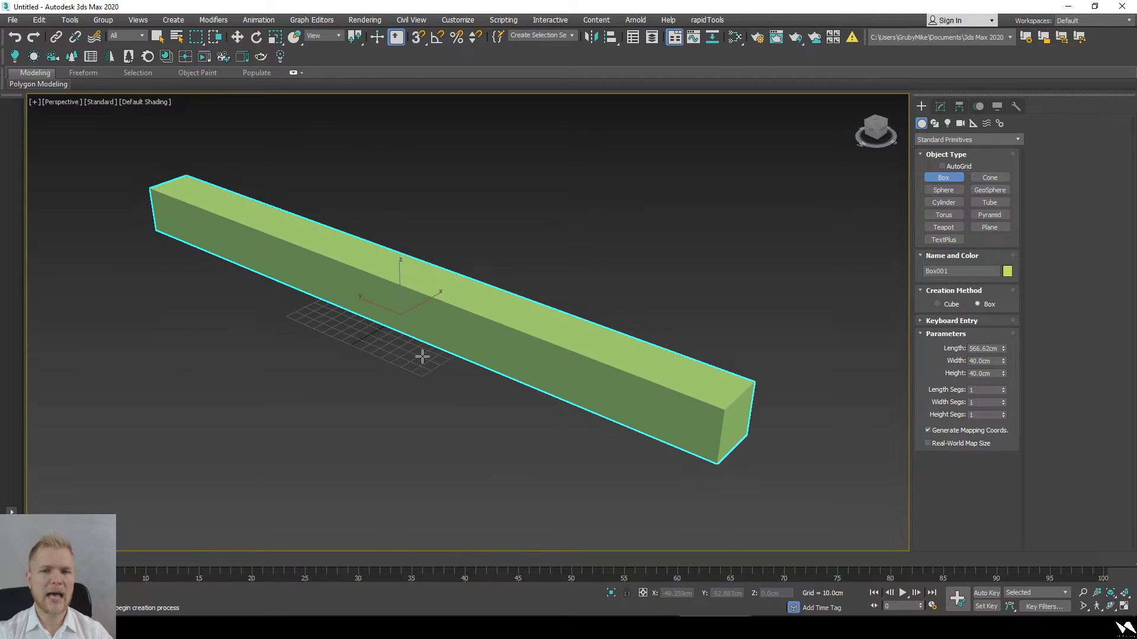
middle_click_drag(470, 360, 471, 350, "alt")
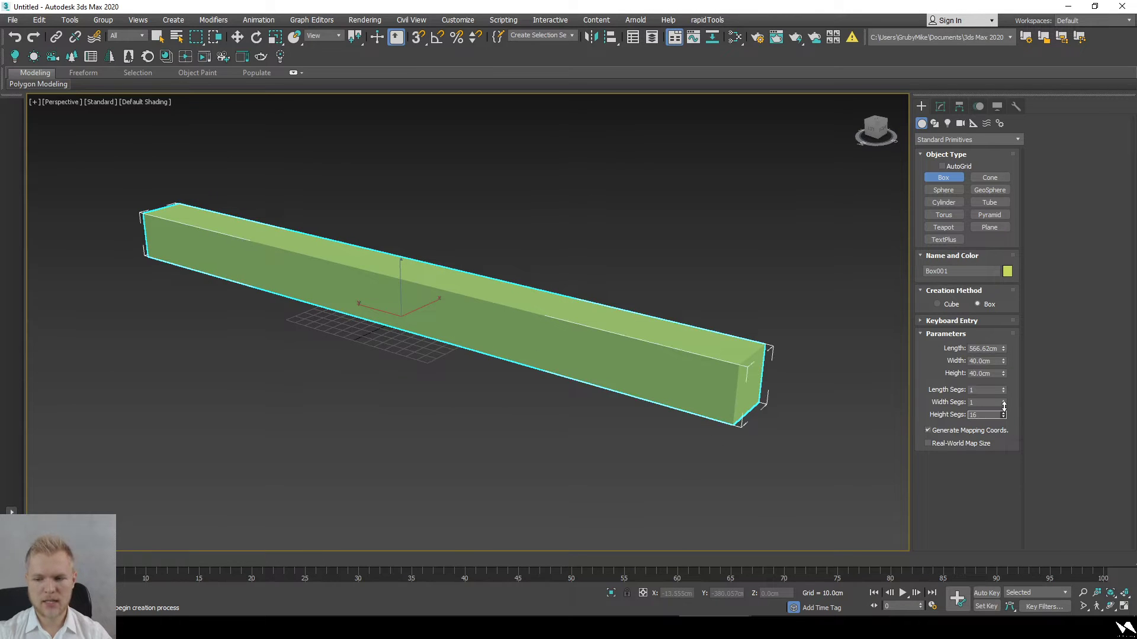
key("F3")
left_click_drag(1003, 416, 1002, 422)
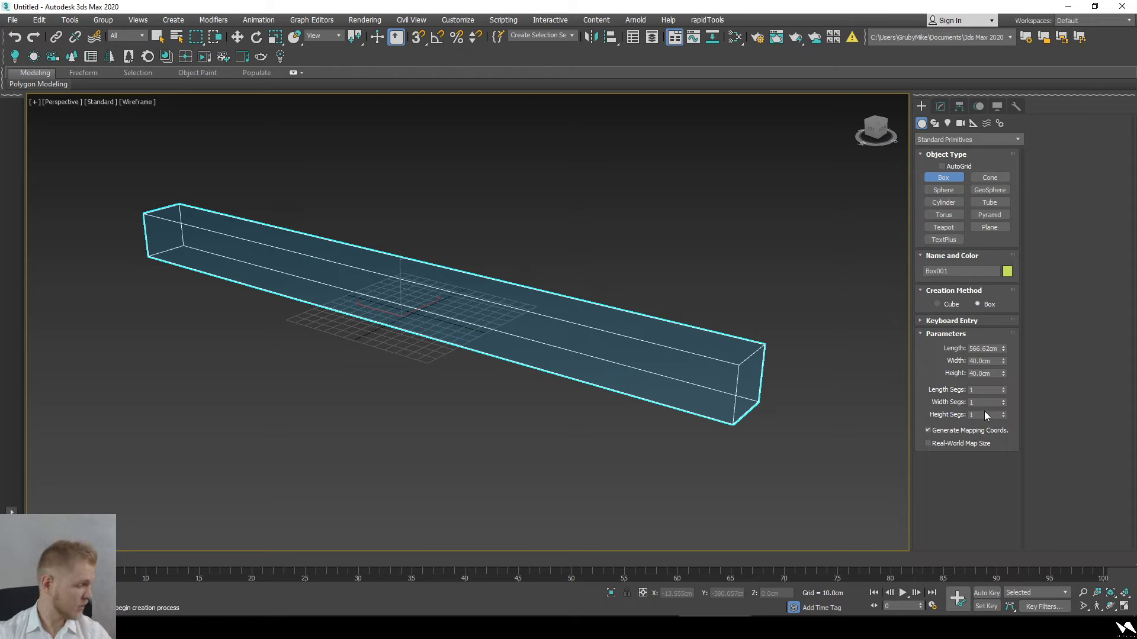
left_click(992, 390)
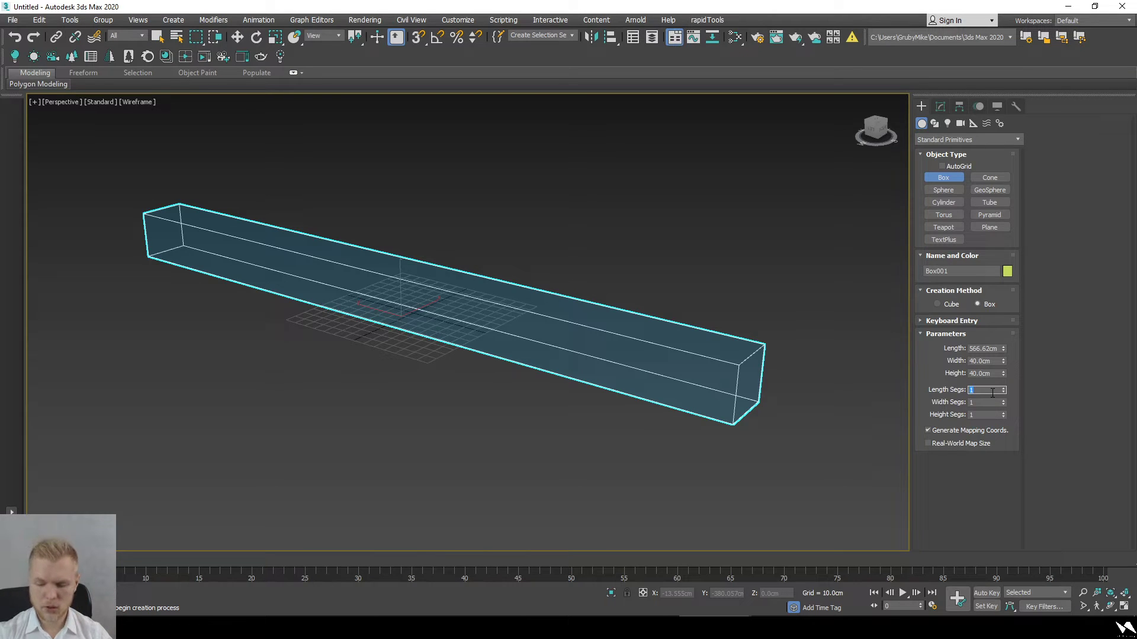
Step: Add a Quadify Mesh modifier to the beam and display it shaded with edged faces
left_click(940, 106)
left_click(953, 145)
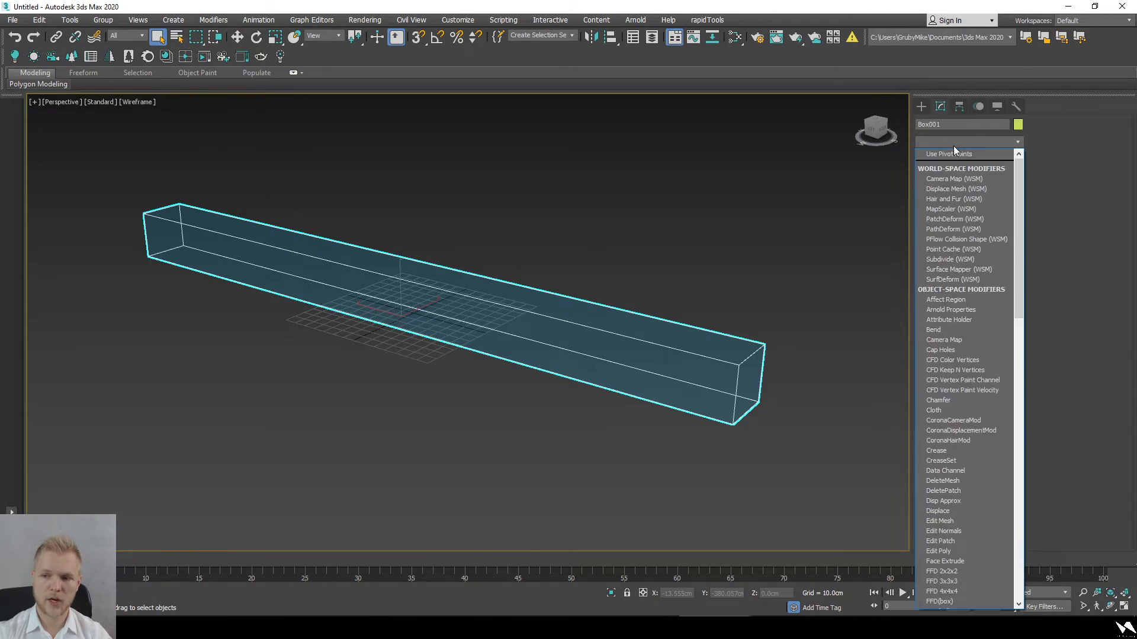
type("q")
key("Return")
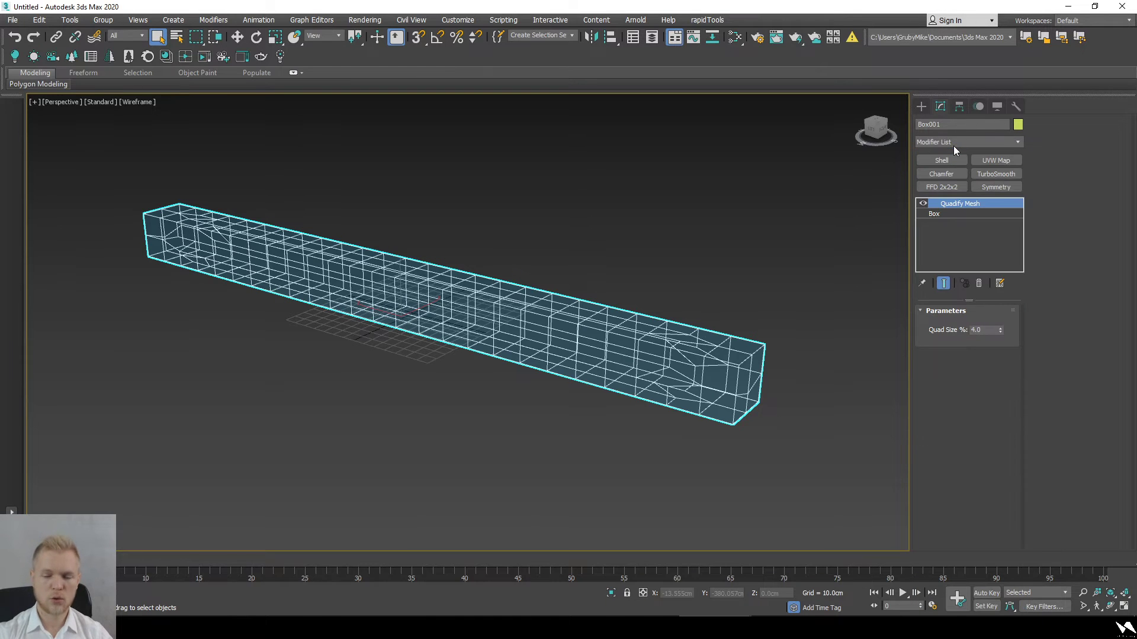
left_click(460, 230)
key("F3")
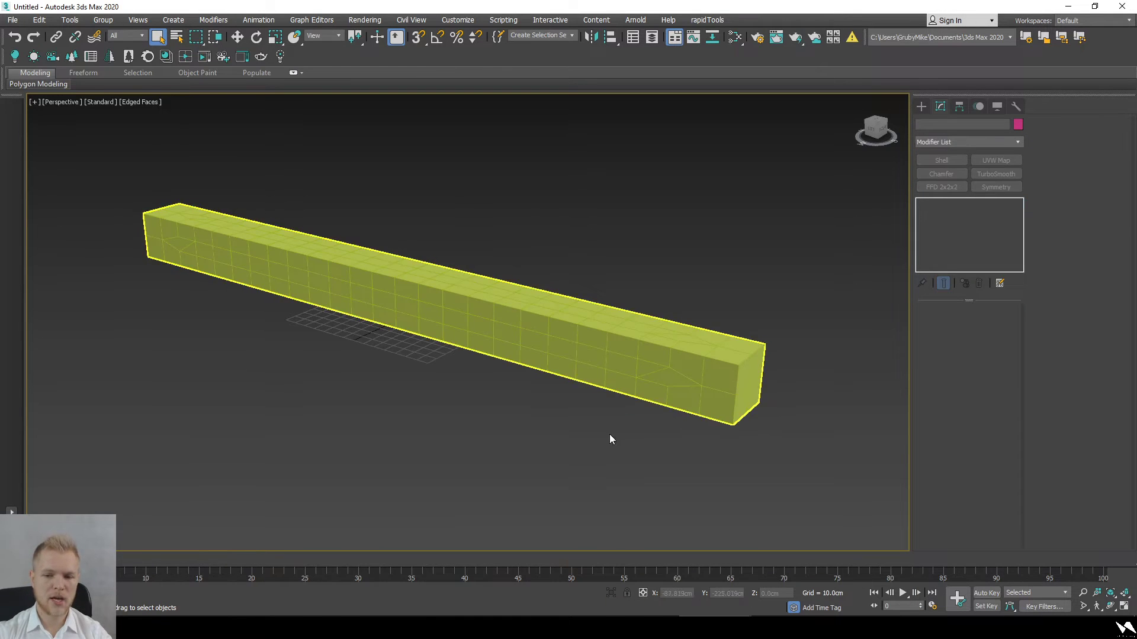
left_click(694, 371)
scroll(697, 369, "up", 5)
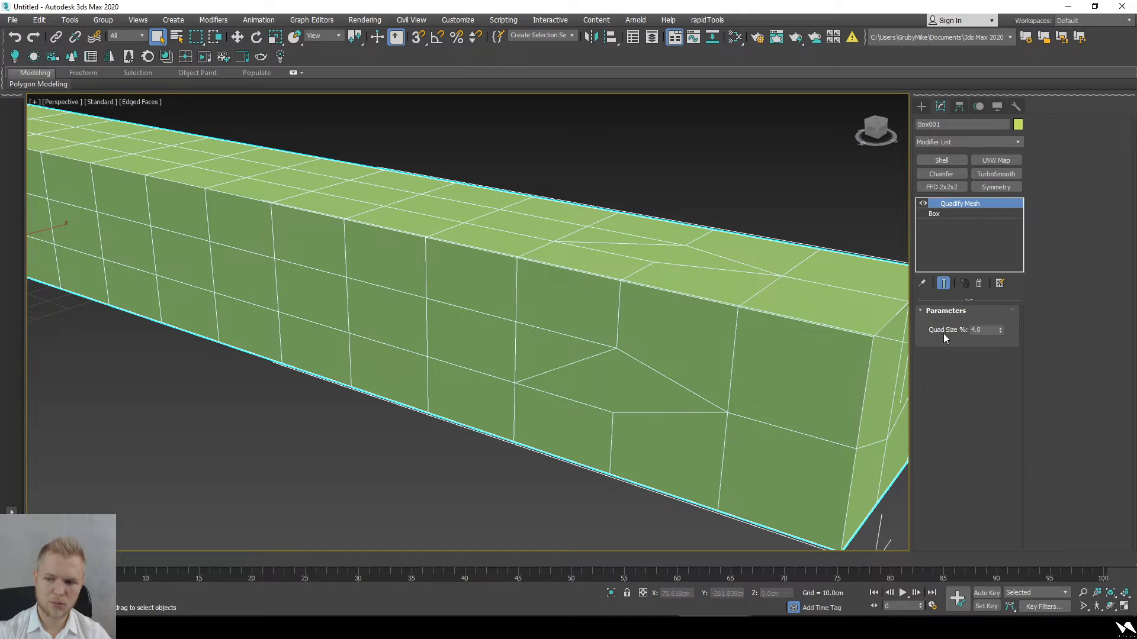
Step: Set the Quadify Mesh quad size to 2%, trying 3% first
double_click(991, 333)
type("3")
key("Return")
scroll(645, 391, "down", 5)
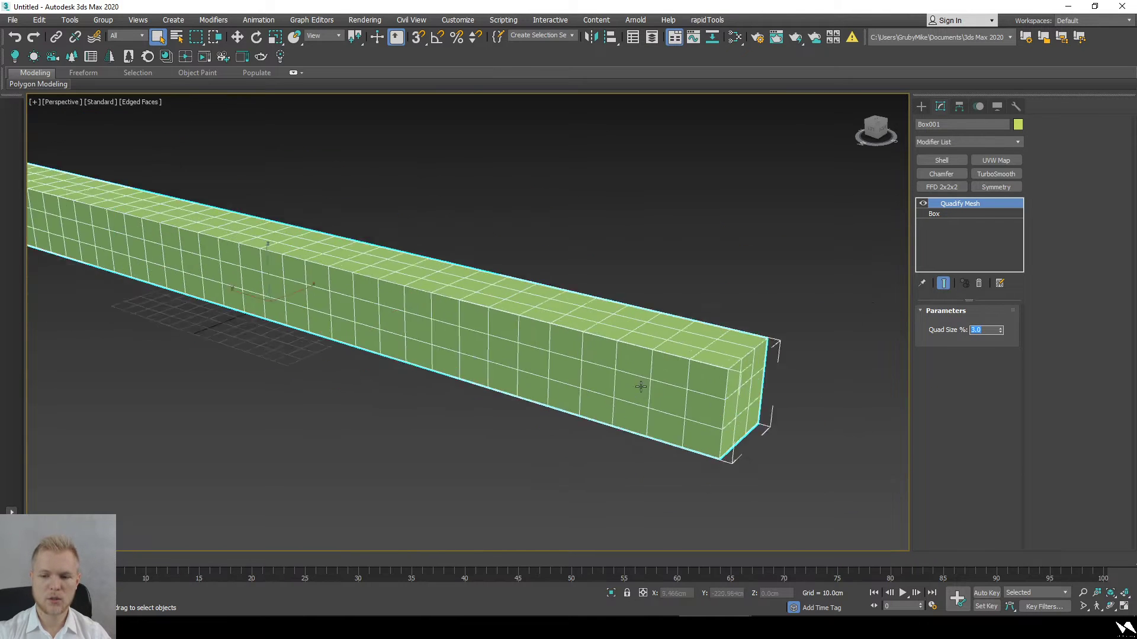
type("2")
key("Return")
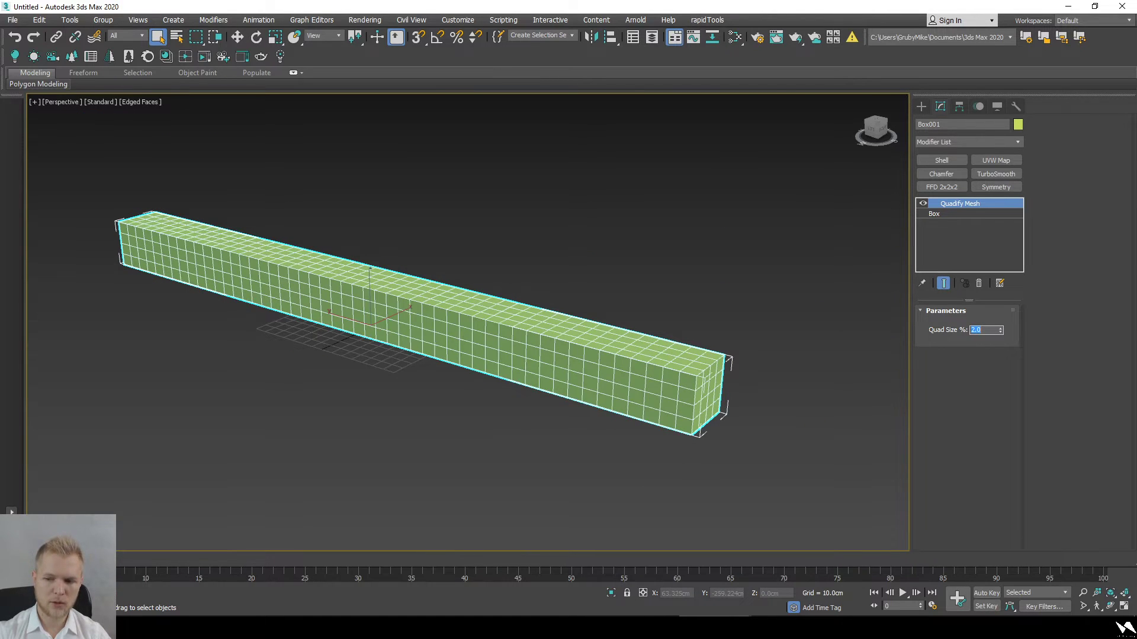
middle_click_drag(751, 458, 748, 460, "alt")
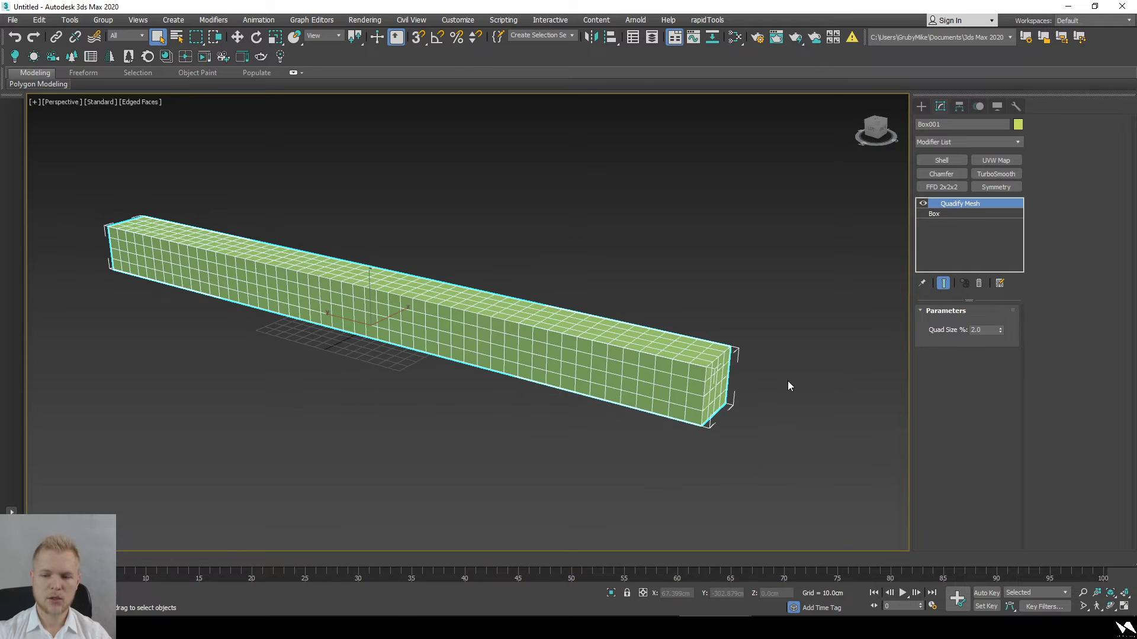
mouse_move(758, 431)
middle_mouse_down("alt")
mouse_move(725, 465)
mouse_move(768, 426)
middle_mouse_up("alt")
middle_click_drag(715, 400, 764, 355, "alt")
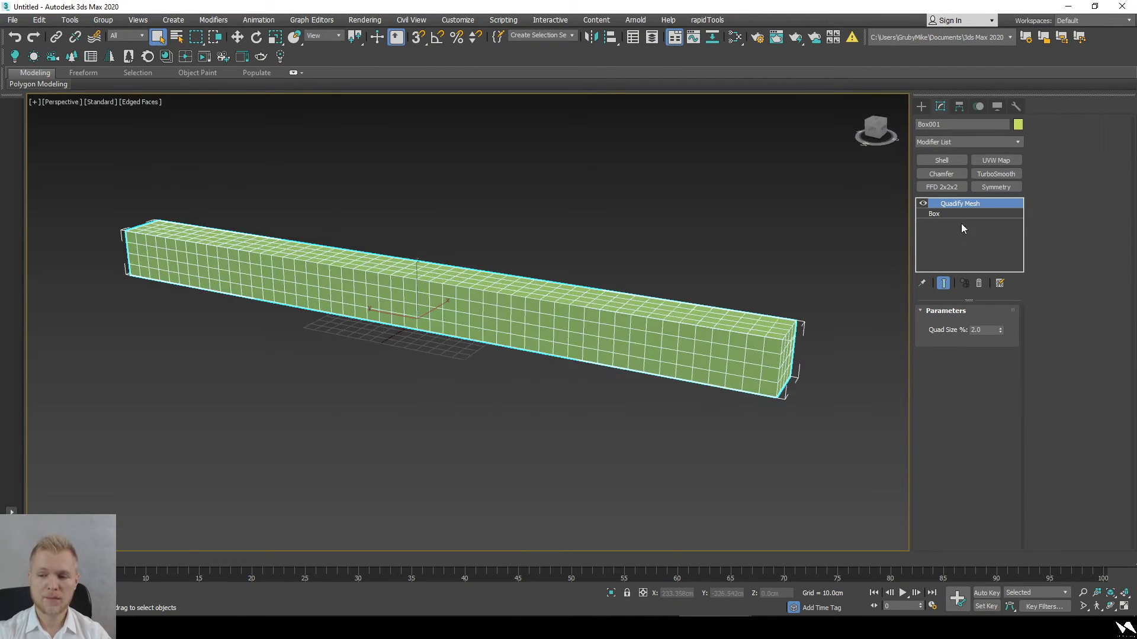
Step: Add a Noise modifier to the beam with a strength of 1 cm in X, Y and Z
left_click(947, 144)
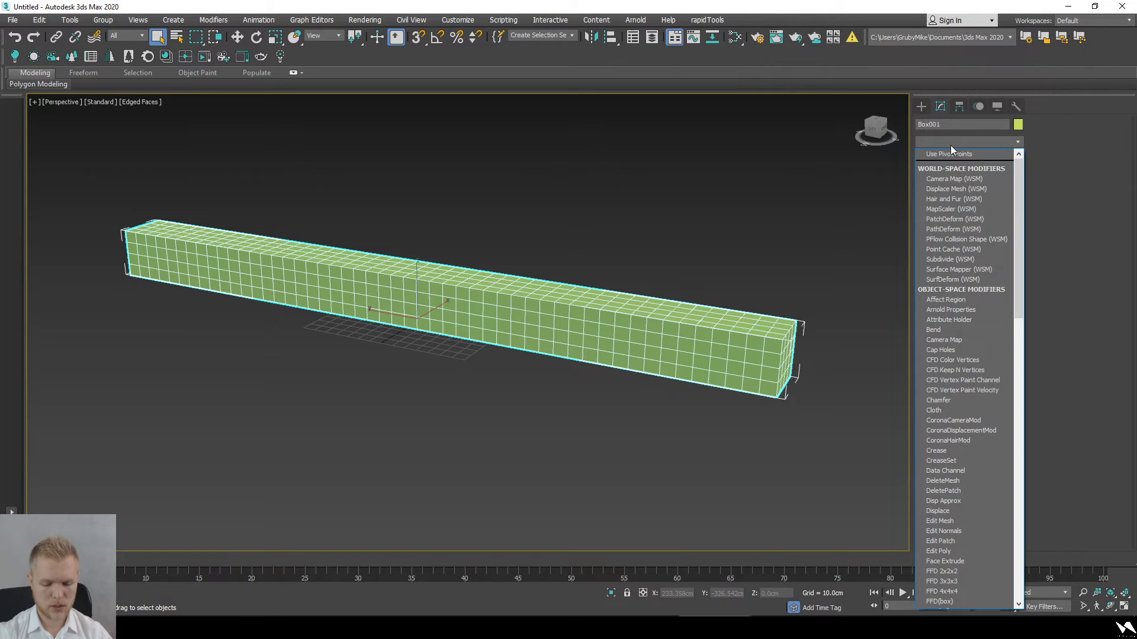
key("n")
key("Return")
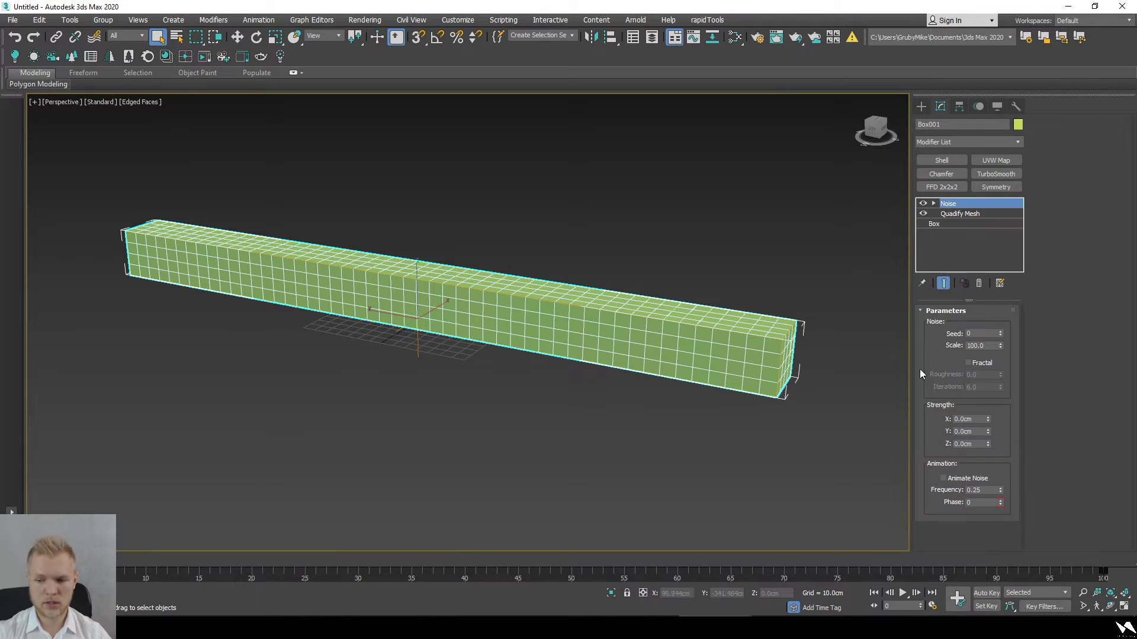
type("1")
key("Tab")
type("1")
key("Tab")
type("1")
key("Return")
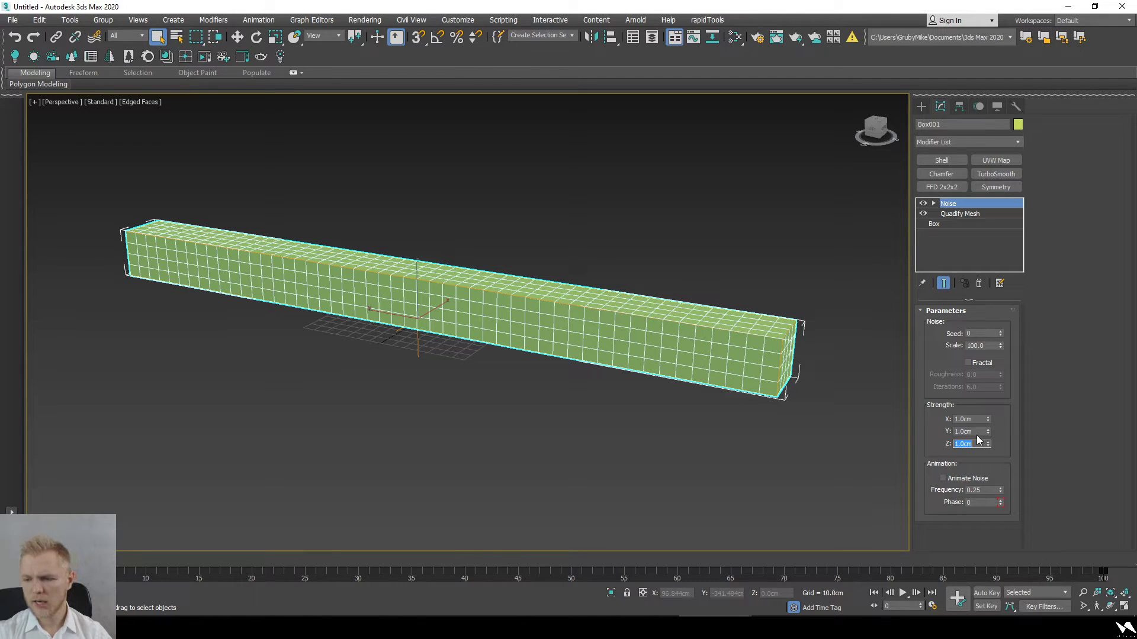
Step: Try a Noise Z strength of about 5.27 cm with a scale of 25 and check the deformed beam up close
left_click_drag(988, 441, 1001, 361)
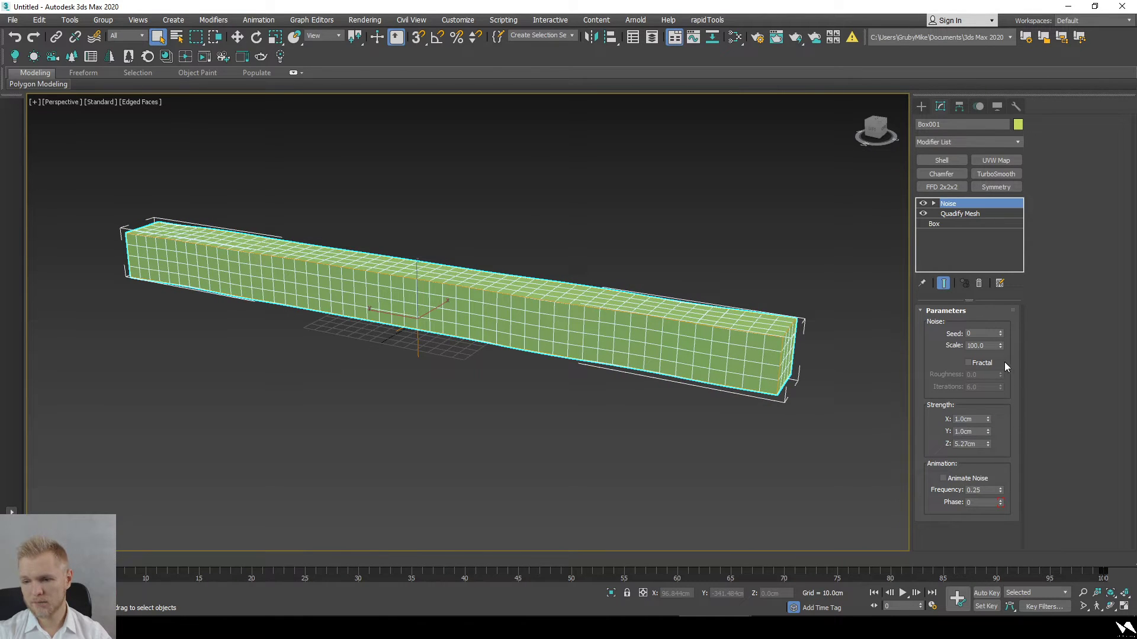
left_click(540, 399)
key("F4")
left_click(528, 338)
mouse_move(581, 360)
middle_mouse_down("alt")
mouse_move(474, 346)
mouse_move(512, 342)
mouse_move(521, 323)
mouse_move(676, 319)
mouse_move(552, 367)
middle_mouse_up("alt")
scroll(512, 342, "up", 4)
key("F4")
key("F3")
key("F3")
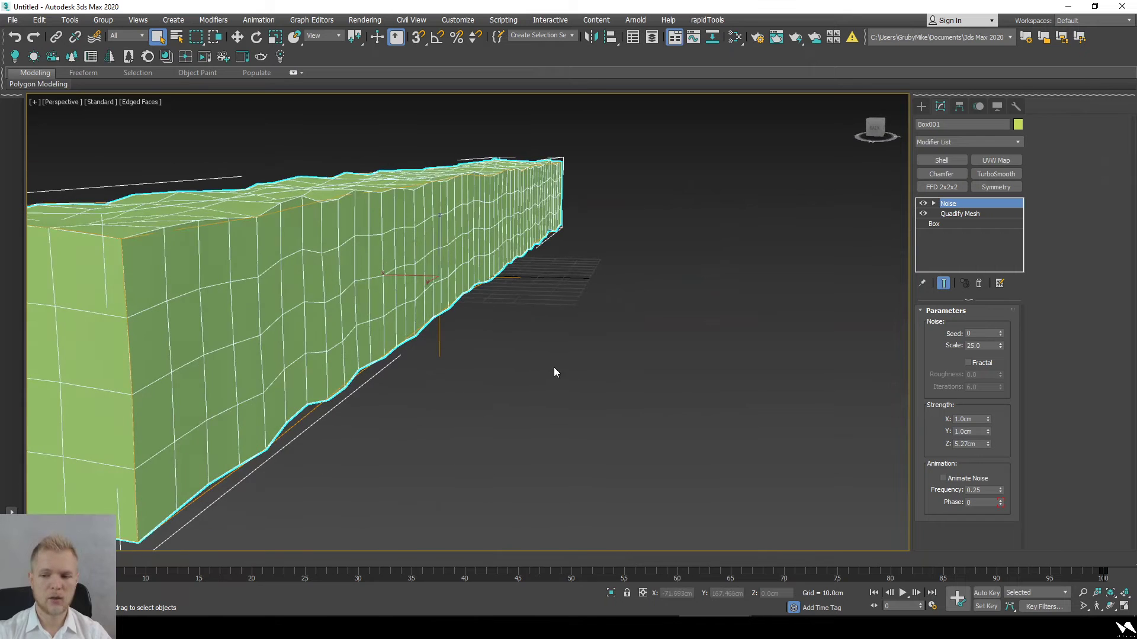
Step: Try a Noise strength of 4 cm in X and Y and check the beam's surface
double_click(969, 419)
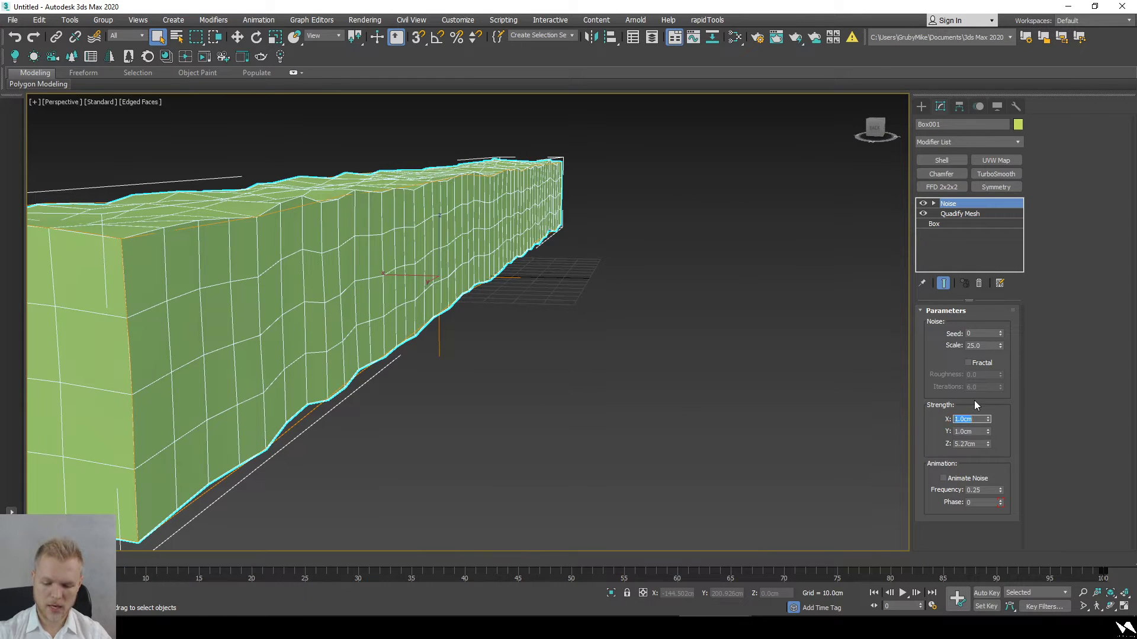
type("4")
key("Return")
key("Tab")
type("4")
key("Return")
middle_click_drag(722, 323, 631, 390, "alt")
scroll(663, 329, "down", 4)
scroll(694, 334, "up", 5)
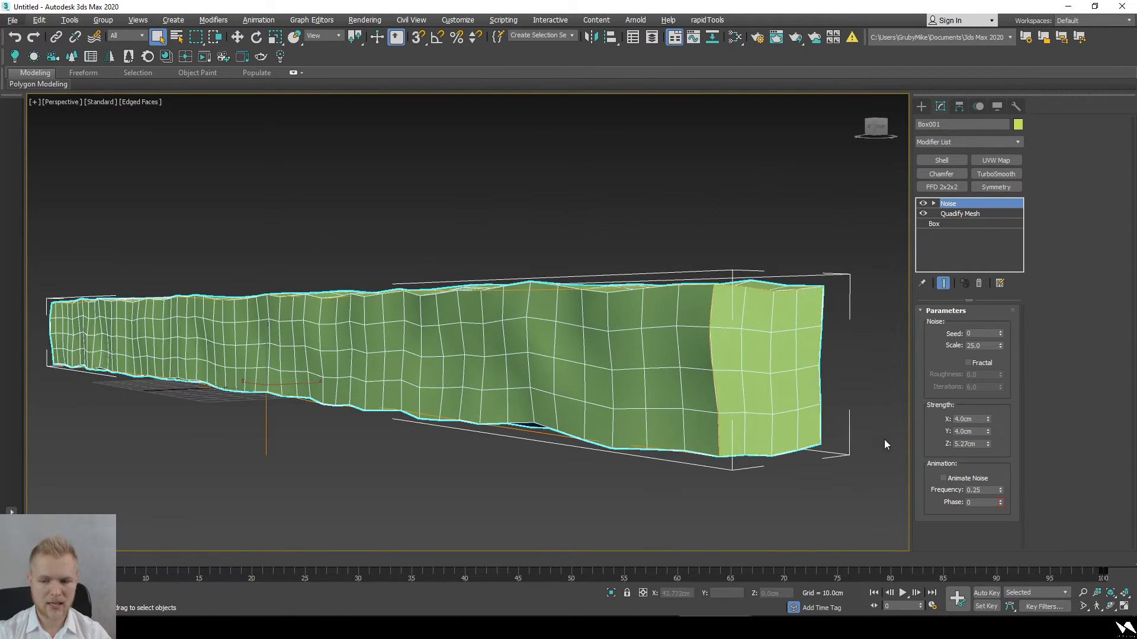
Step: Set the Noise scale to about 59.25 and its strength to 3 cm in X, Y and Z
mouse_move(1000, 344)
left_mouse_down()
mouse_move(1005, 240)
mouse_move(1014, 342)
left_mouse_up()
left_click(971, 420)
type("3")
key("Tab")
type("3")
key("Tab")
type("3")
key("Return")
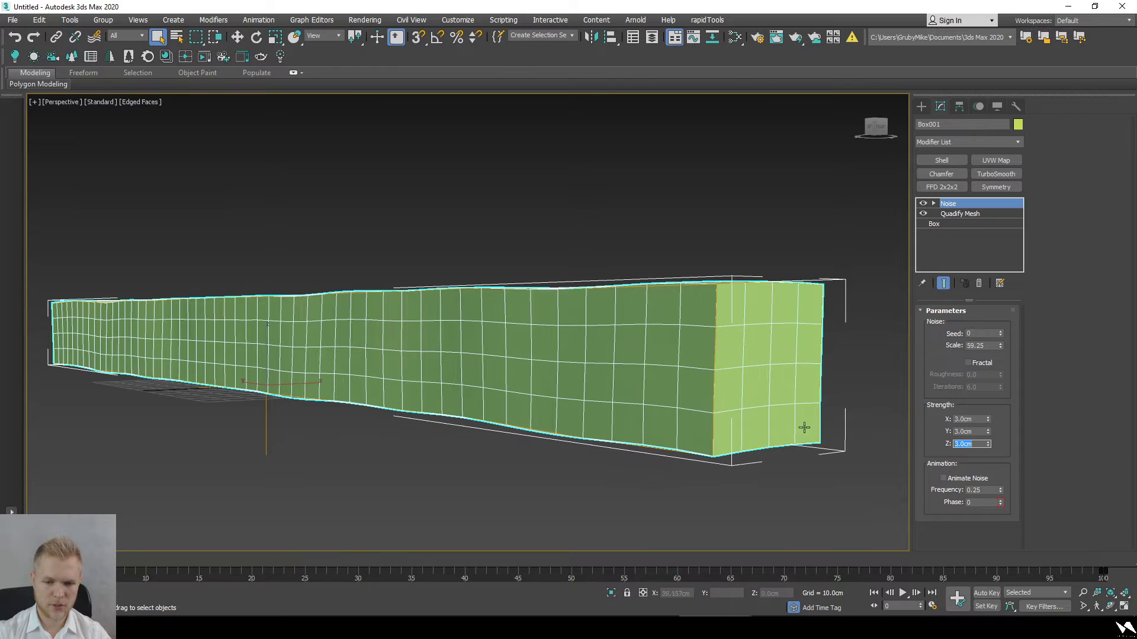
Step: Examine the beam's noise deformation in shaded display without edged faces
left_click(660, 275)
scroll(661, 288, "down", 5)
left_click(665, 301)
scroll(664, 294, "up", 3)
key("F4")
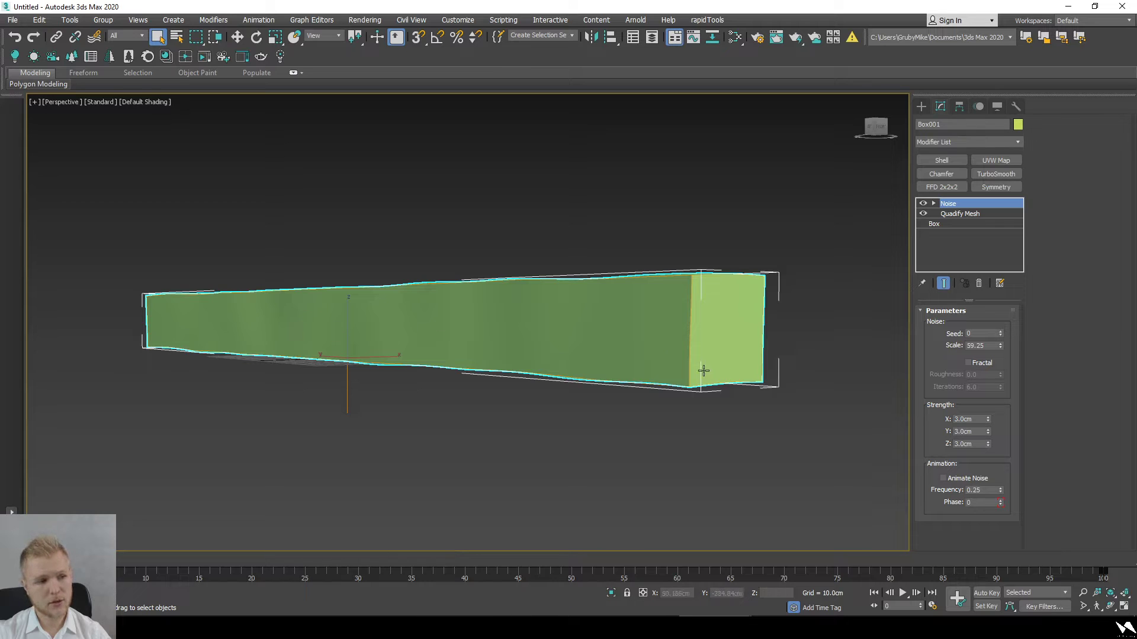
scroll(535, 319, "down", 1)
scroll(521, 323, "down", 1)
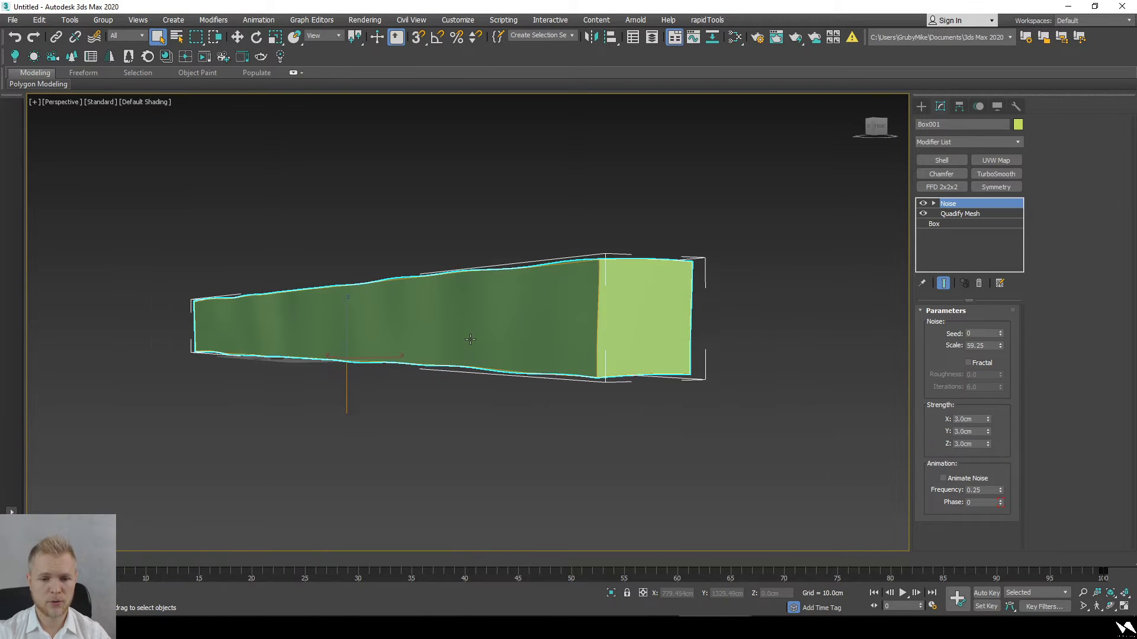
Step: Convert the beam to an Editable Poly
scroll(513, 312, "up", 3)
right_click(611, 292)
mouse_move(710, 435)
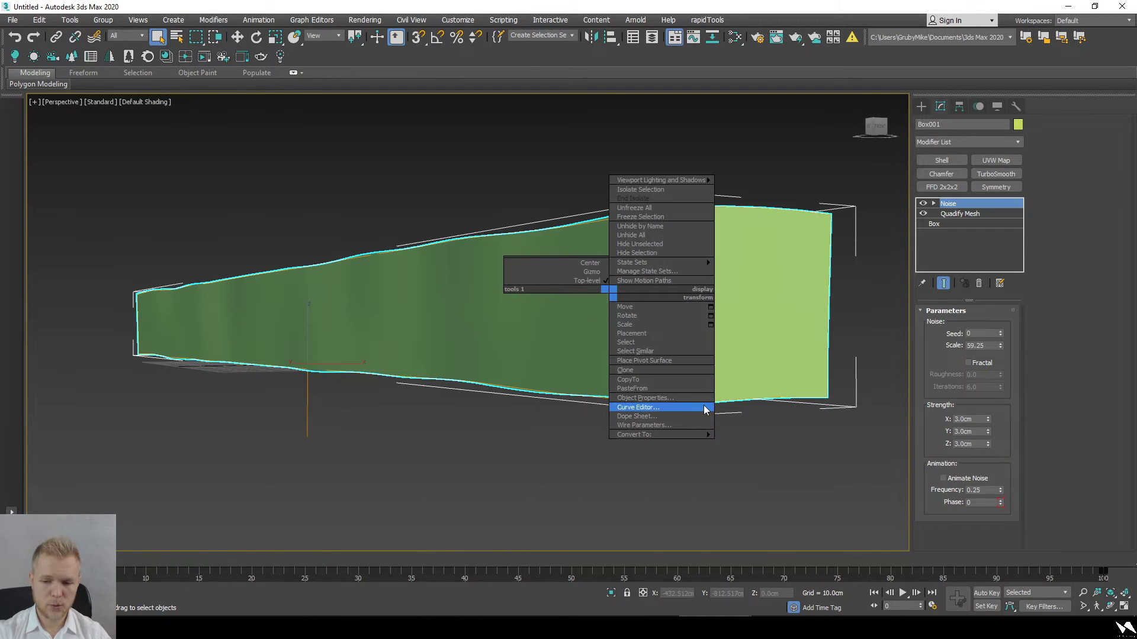
left_click(754, 444)
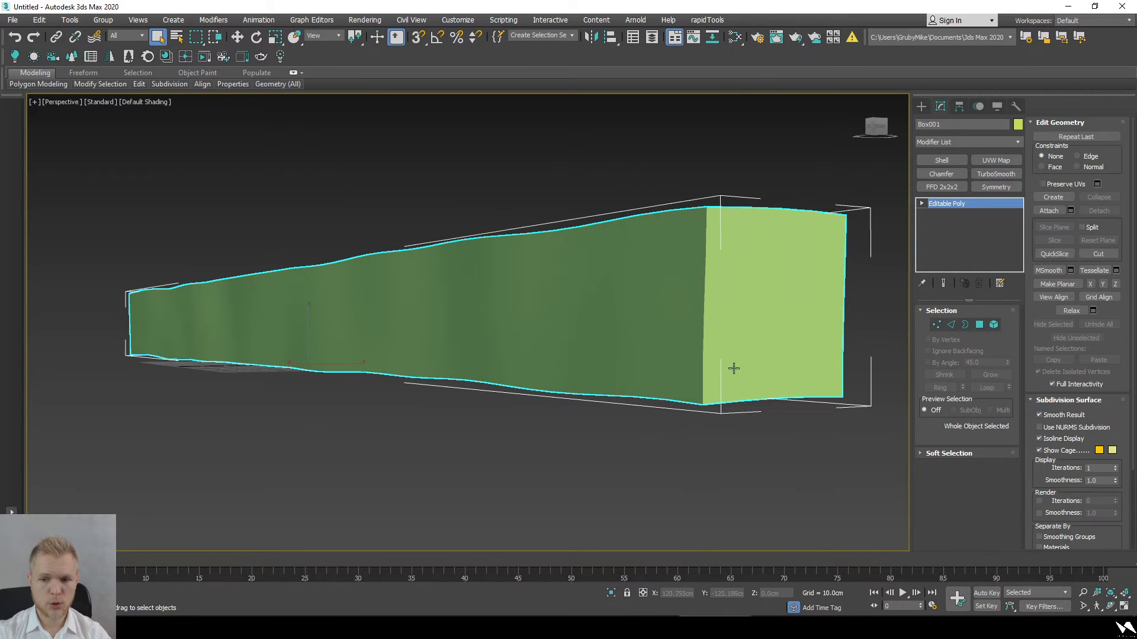
Step: Select the edge loops along all four long corners of the beam
key("F3")
middle_click_drag(733, 367, 662, 471, "alt")
key("F3")
key("F4")
middle_click_drag(619, 421, 665, 446, "alt")
key("2")
double_click(666, 445)
double_click(887, 363, "ctrl")
middle_click_drag(887, 364, 596, 471, "alt")
double_click(567, 521, "ctrl")
key("F3")
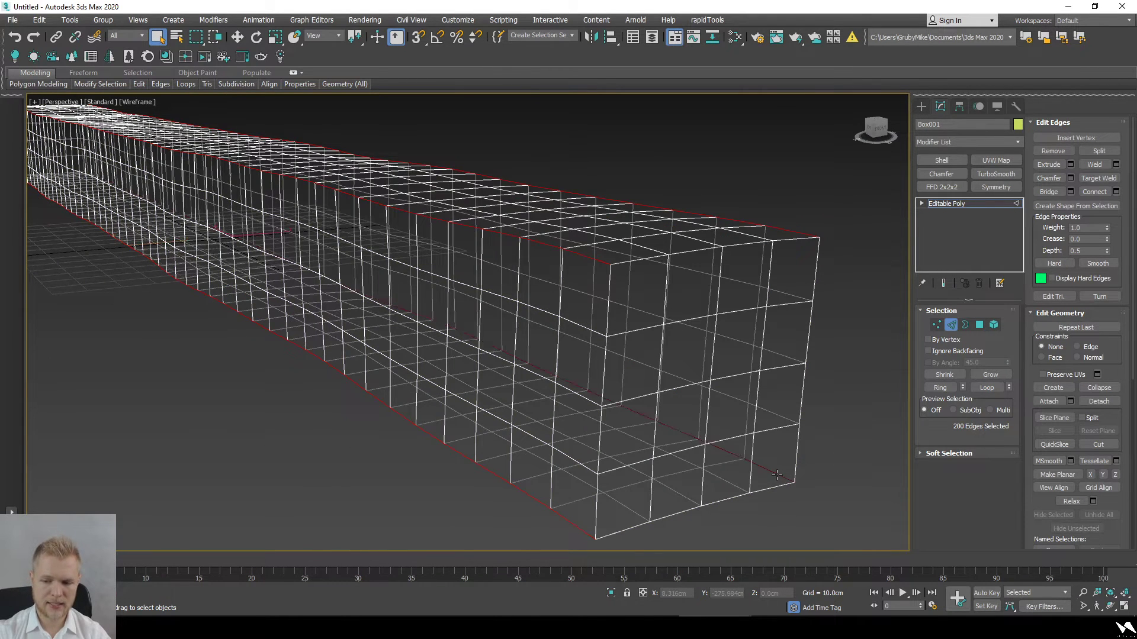
double_click(777, 475, "ctrl")
key("F3")
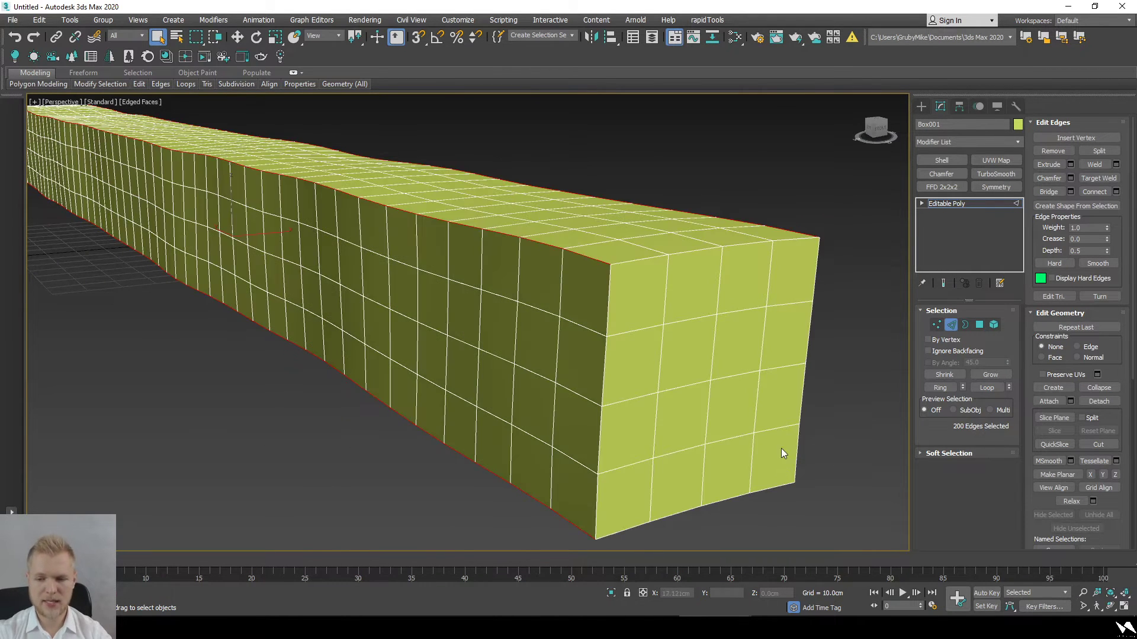
Step: Chamfer the selected corner edges by 1 cm with one segment and leave edge editing
left_click(1070, 178)
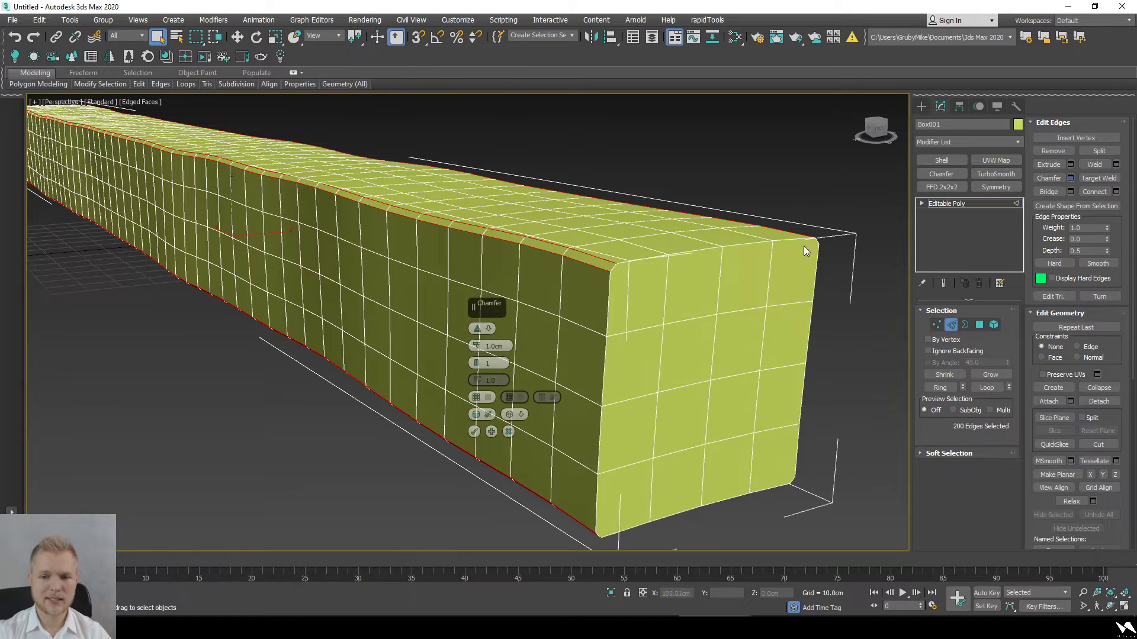
left_click(474, 432)
left_click(322, 474)
key("F4")
scroll(475, 383, "down", 5)
middle_click_drag(476, 383, 695, 403, "alt")
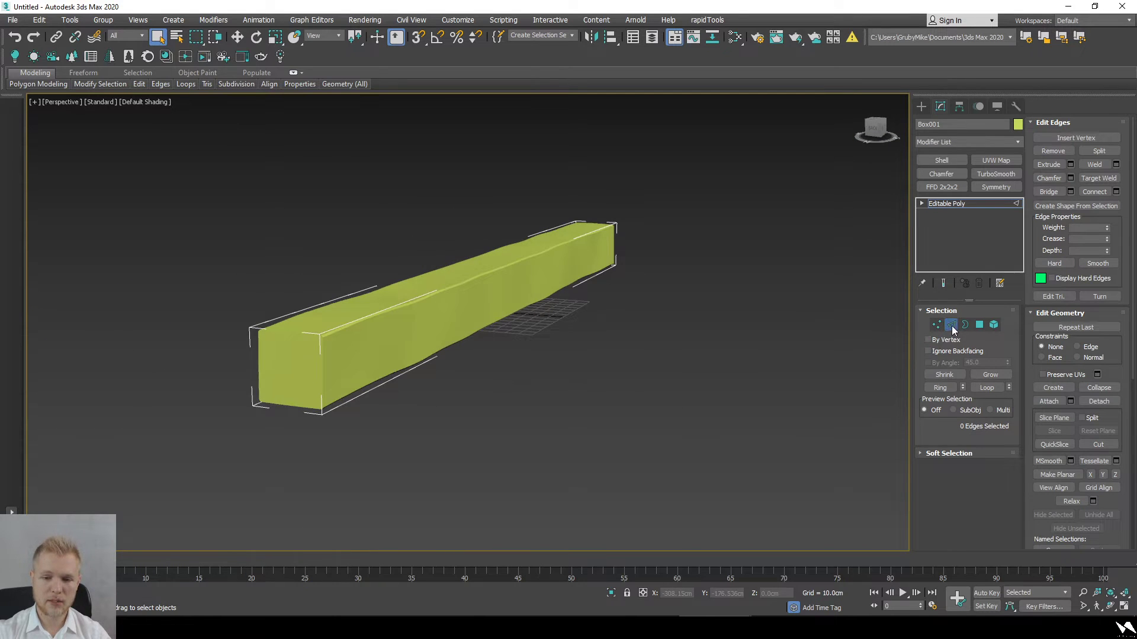
left_click(950, 326)
left_click(694, 403)
Step: Examine the chamfered corner at the beam's end in wireframe and edged-faces display
scroll(531, 377, "up", 5)
key("F3")
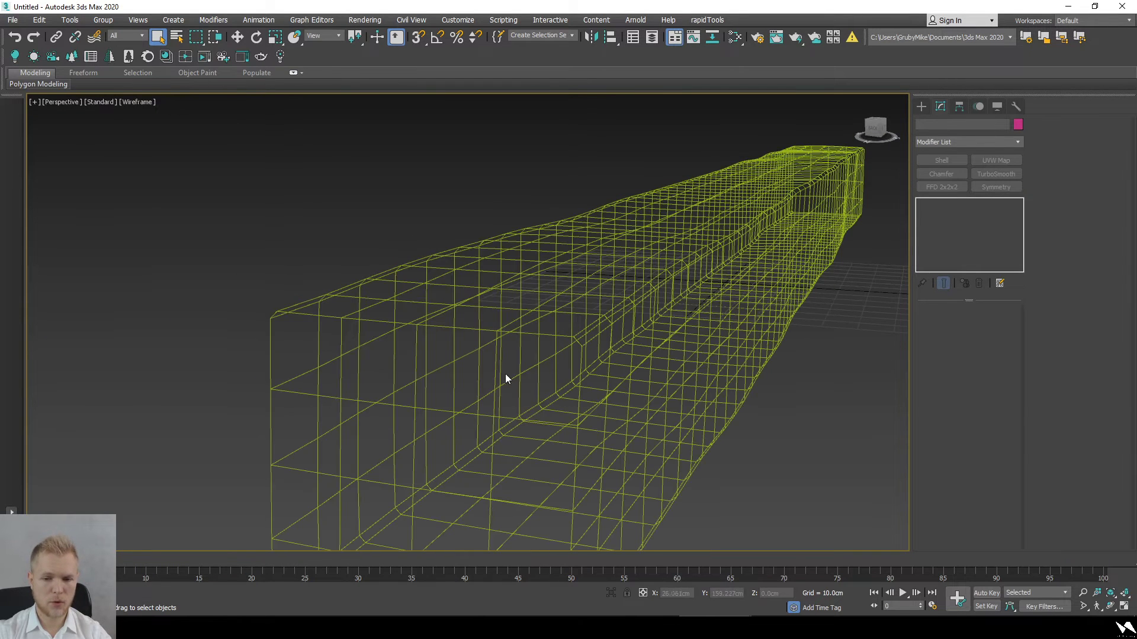
key("F3")
key("F4")
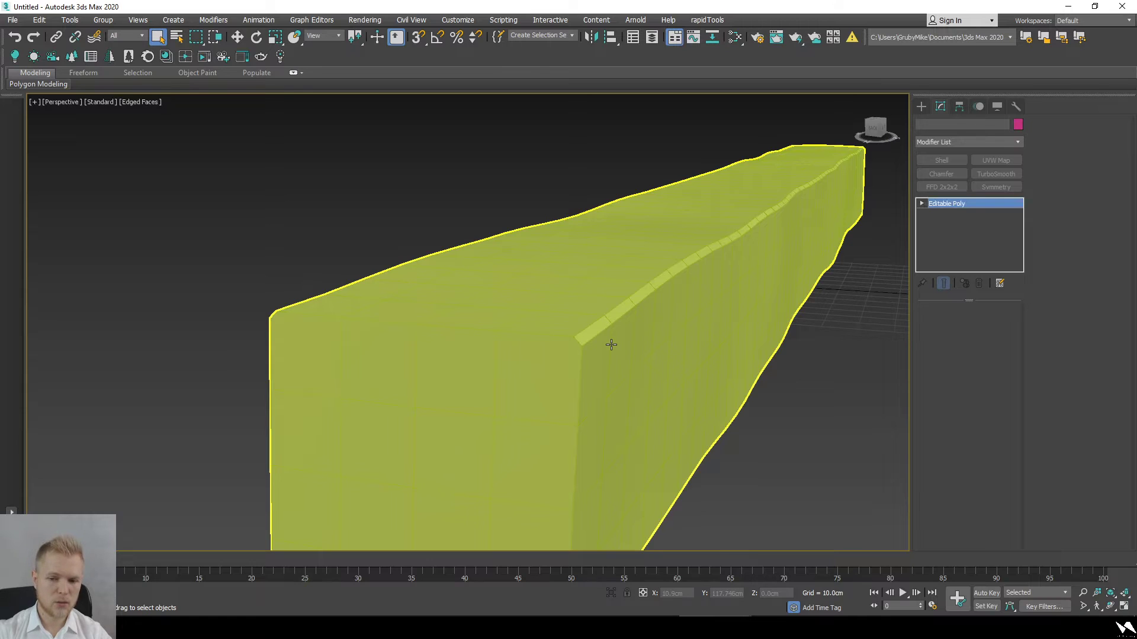
left_click(611, 345)
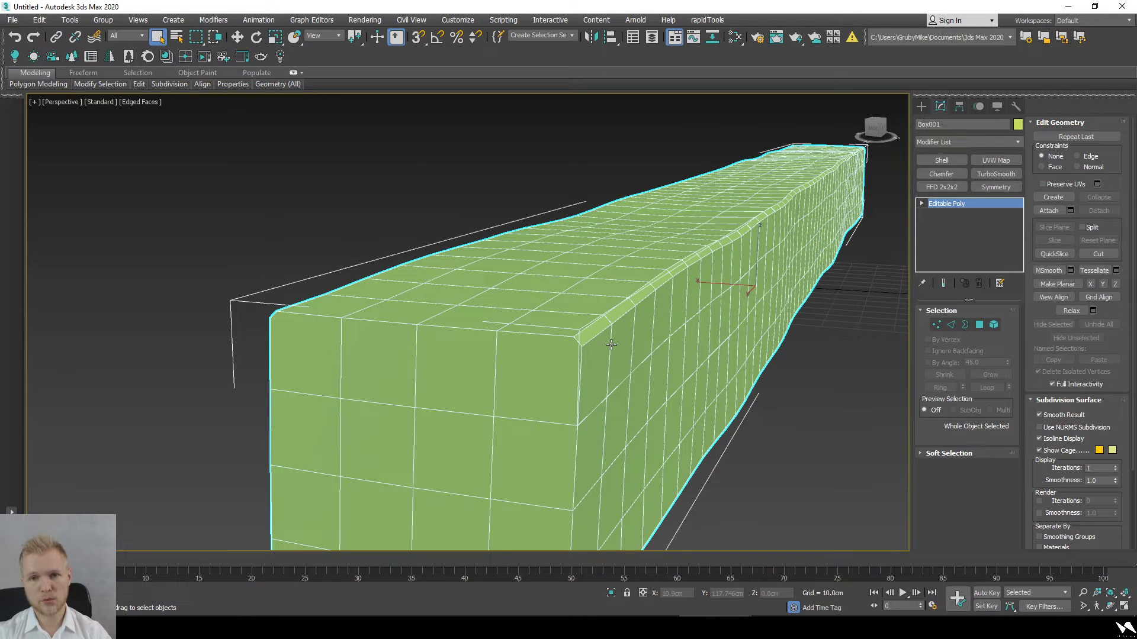
scroll(576, 358, "up", 3)
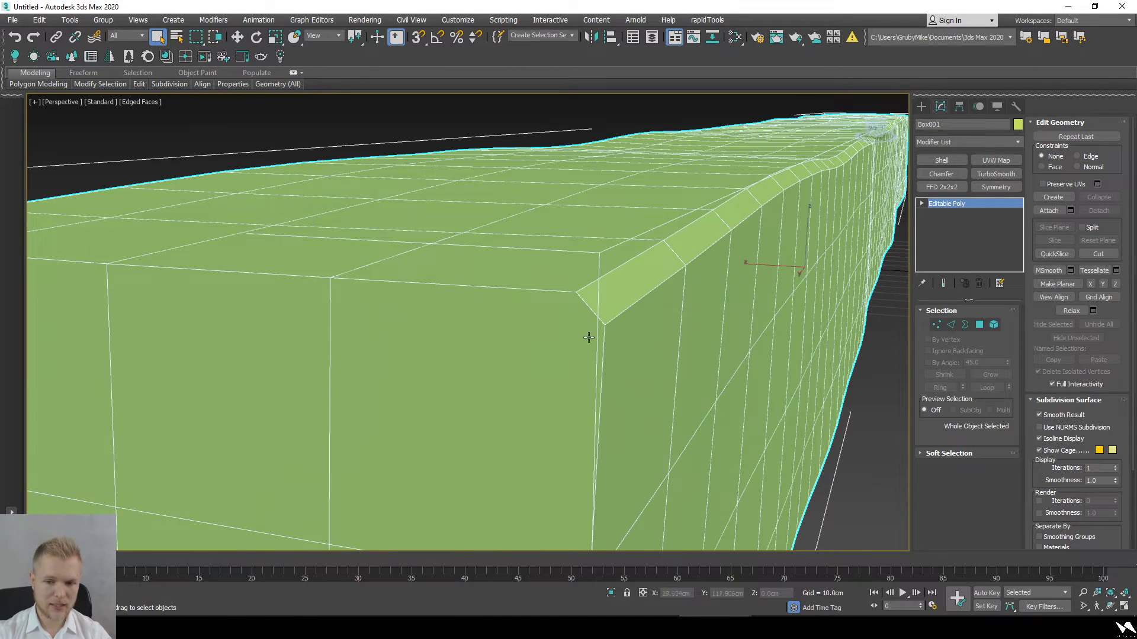
scroll(601, 338, "down", 10)
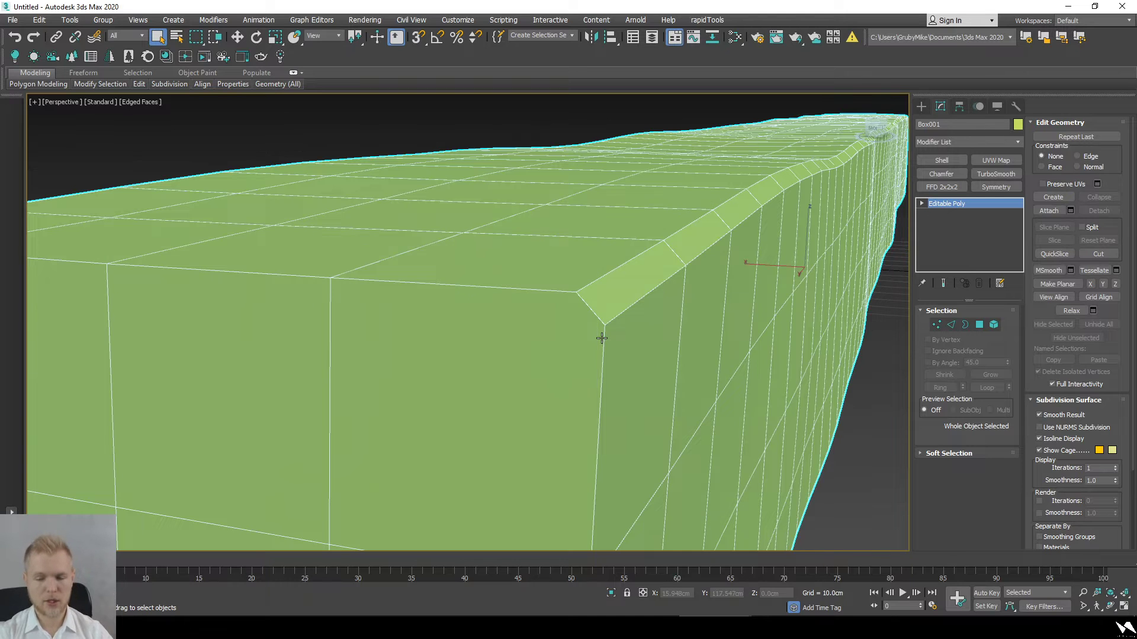
Step: Select the polygons of the beam's end cap in polygon mode, and clear the selection
key("4")
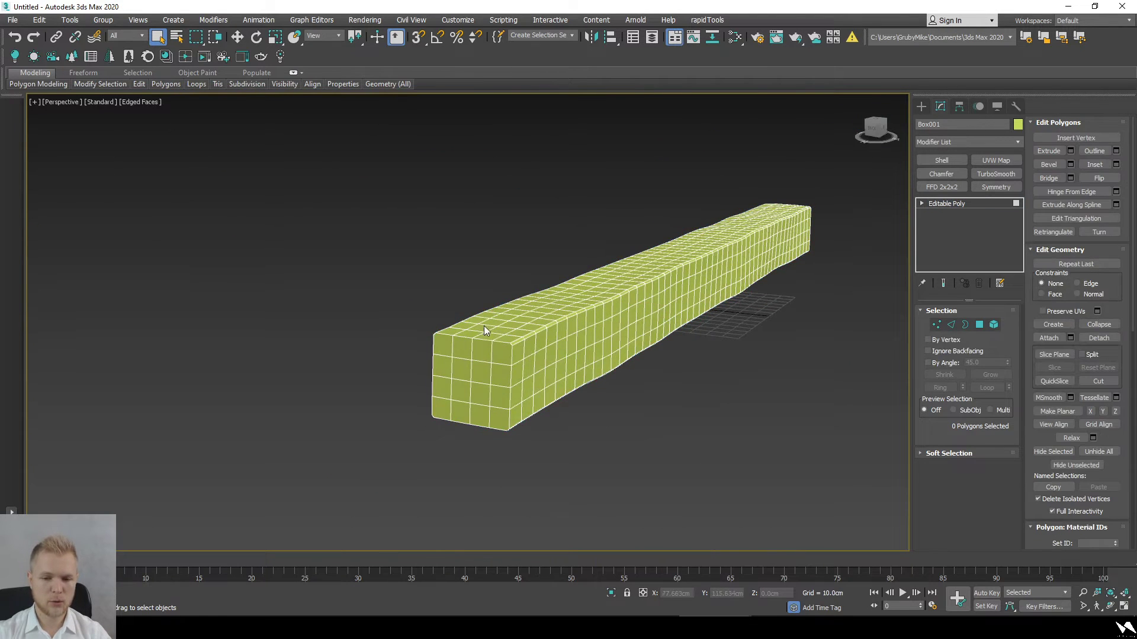
left_click_drag(520, 322, 402, 468)
middle_click_drag(403, 468, 353, 470, "alt")
middle_click_drag(425, 478, 415, 385, "alt")
left_click_drag(551, 275, 446, 504)
middle_click_drag(516, 491, 517, 477, "alt")
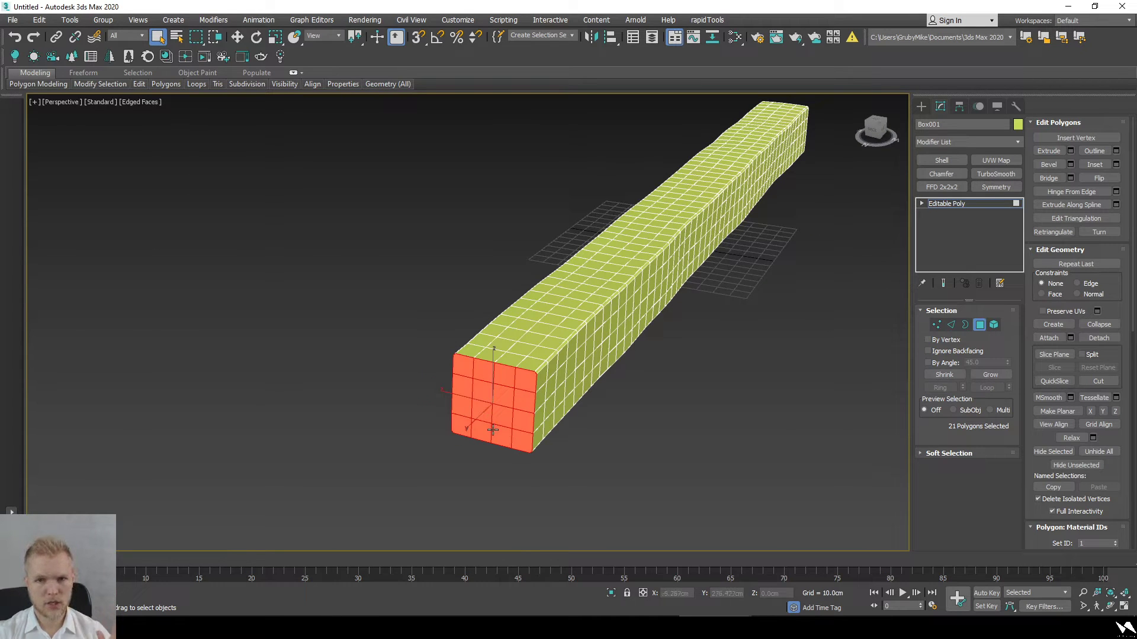
middle_click_drag(592, 365, 496, 294, "alt")
scroll(617, 292, "down", 3)
left_click(592, 270)
left_click(525, 353)
middle_click_drag(567, 332, 587, 346, "alt")
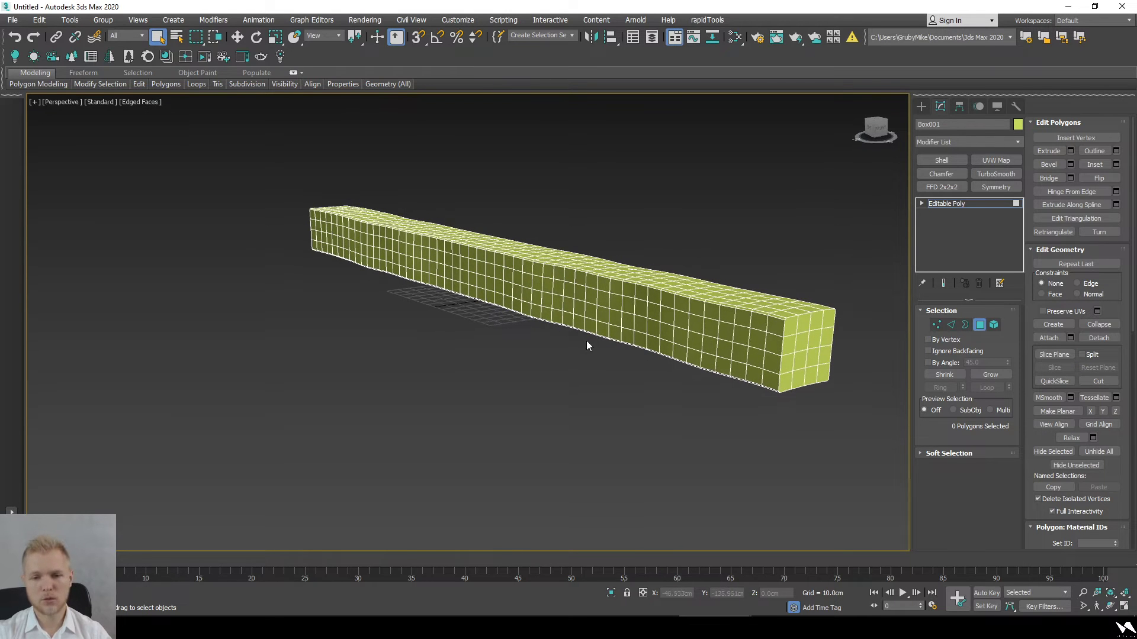
Step: Switch to the browser and zoom in on the wooden dining chairs in the next reference photo
left_click(981, 325)
left_click(823, 453)
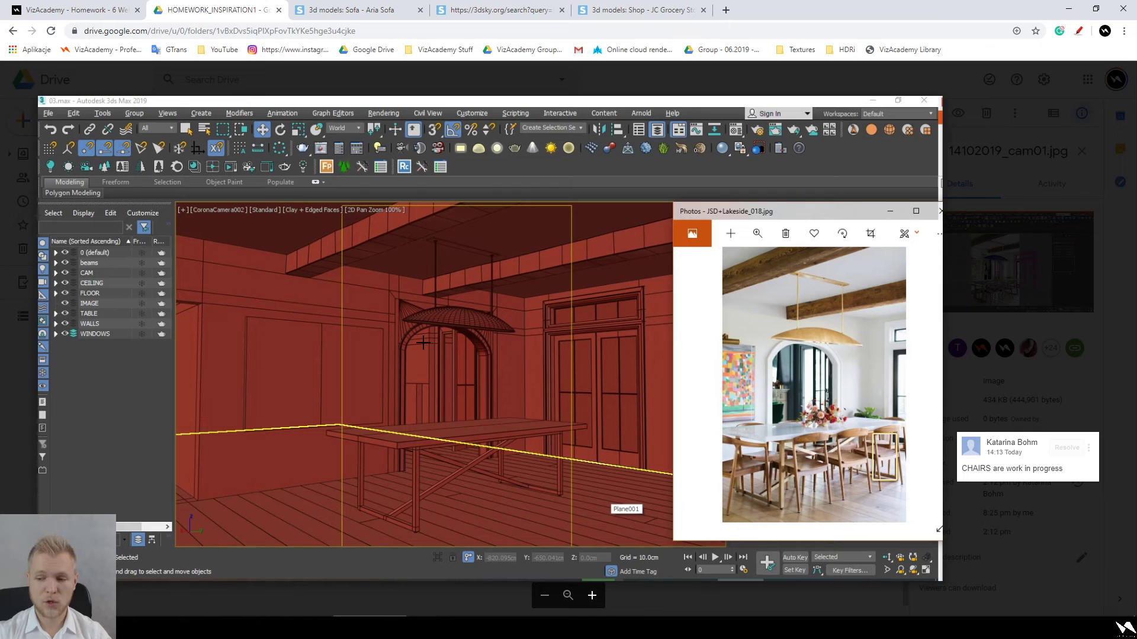
key("Right")
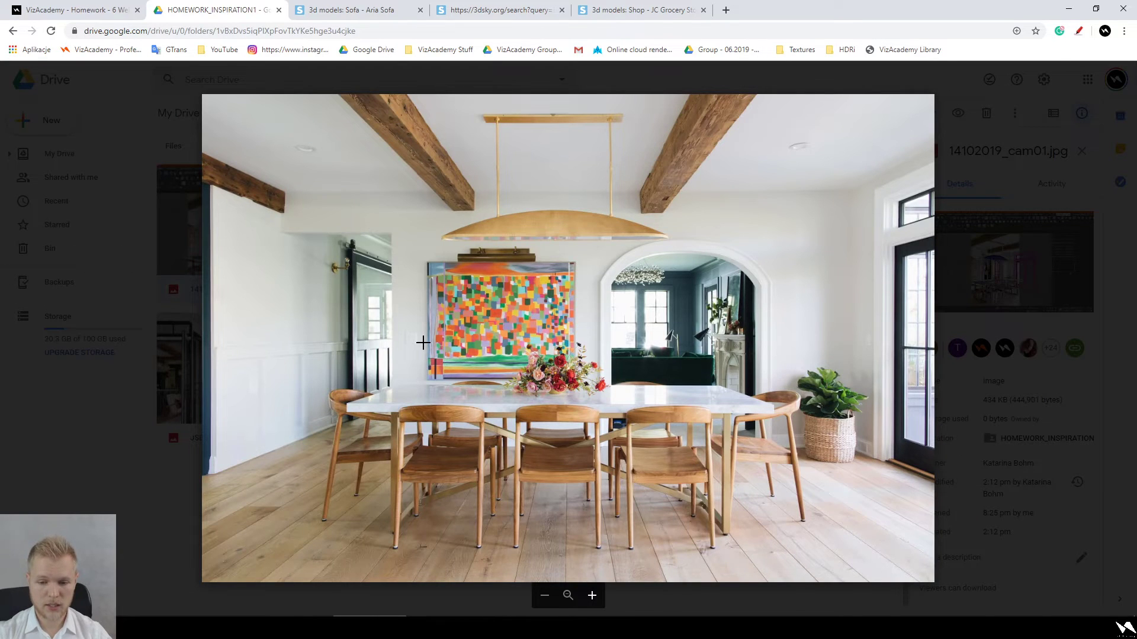
scroll(520, 485, "up", 5, "ctrl")
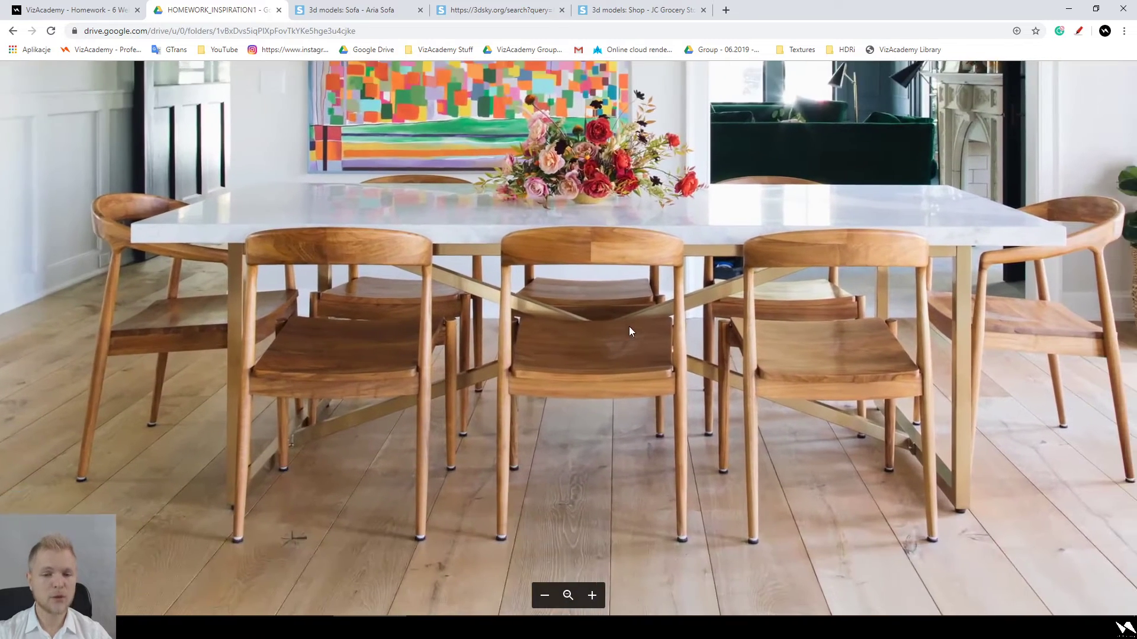
scroll(442, 495, "up", 1, "ctrl")
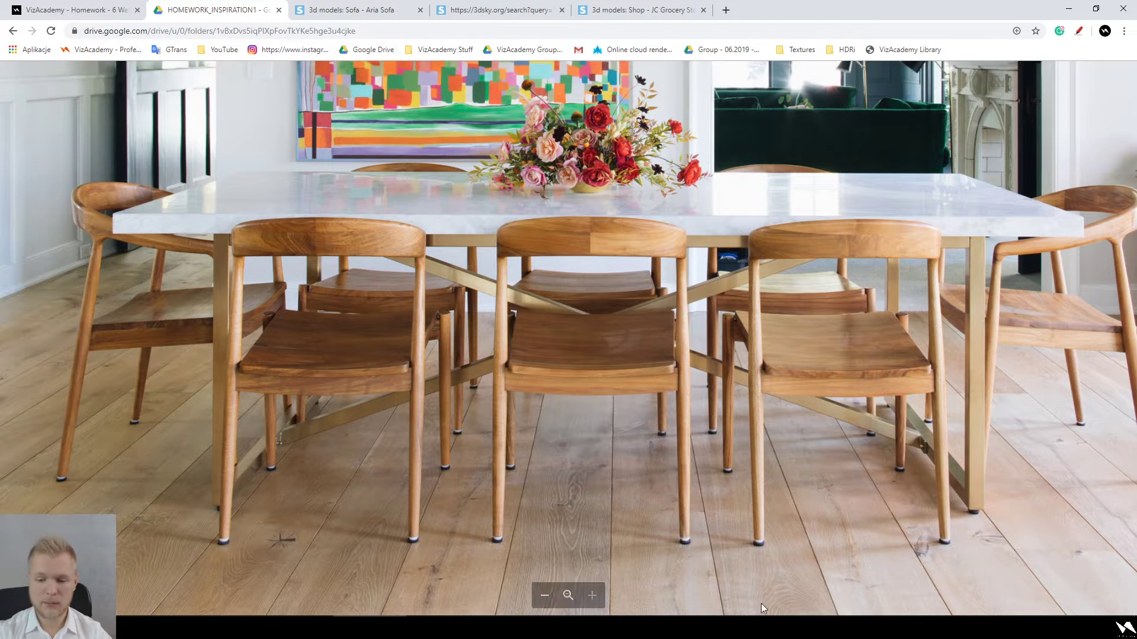
Step: Switch back to 3ds Max and delete the beam from the scene
mouse_move(715, 628)
left_click(787, 585)
scroll(612, 356, "down", 5)
left_click(599, 350)
key("Delete")
left_click(869, 136)
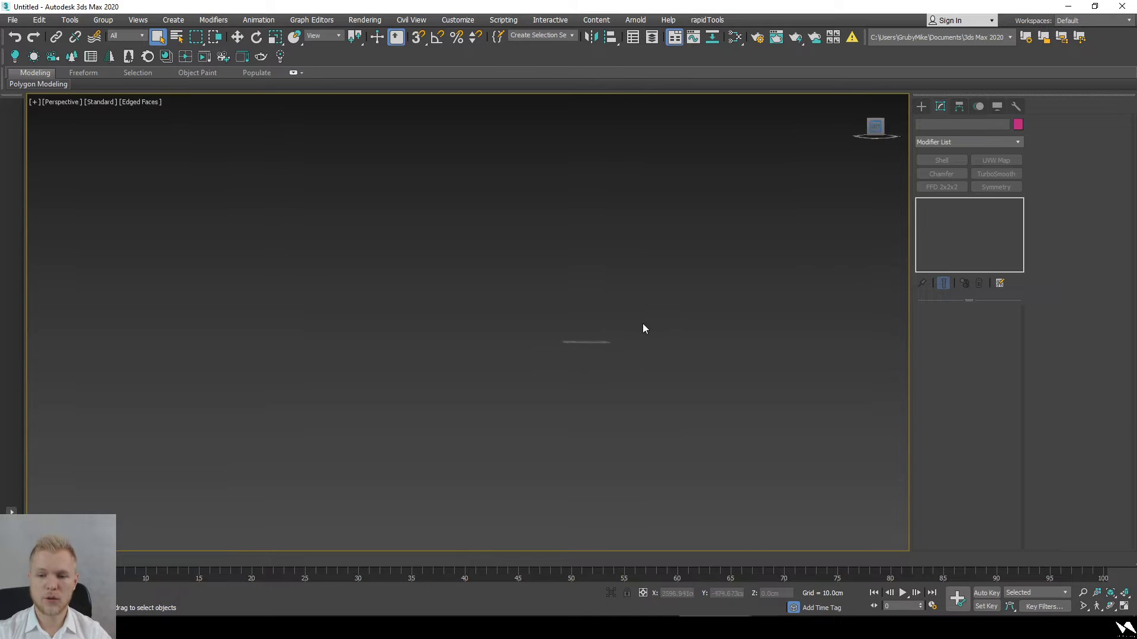
Step: Draw a plane about 281 cm wide and 79 cm long in the Front view
left_click(921, 106)
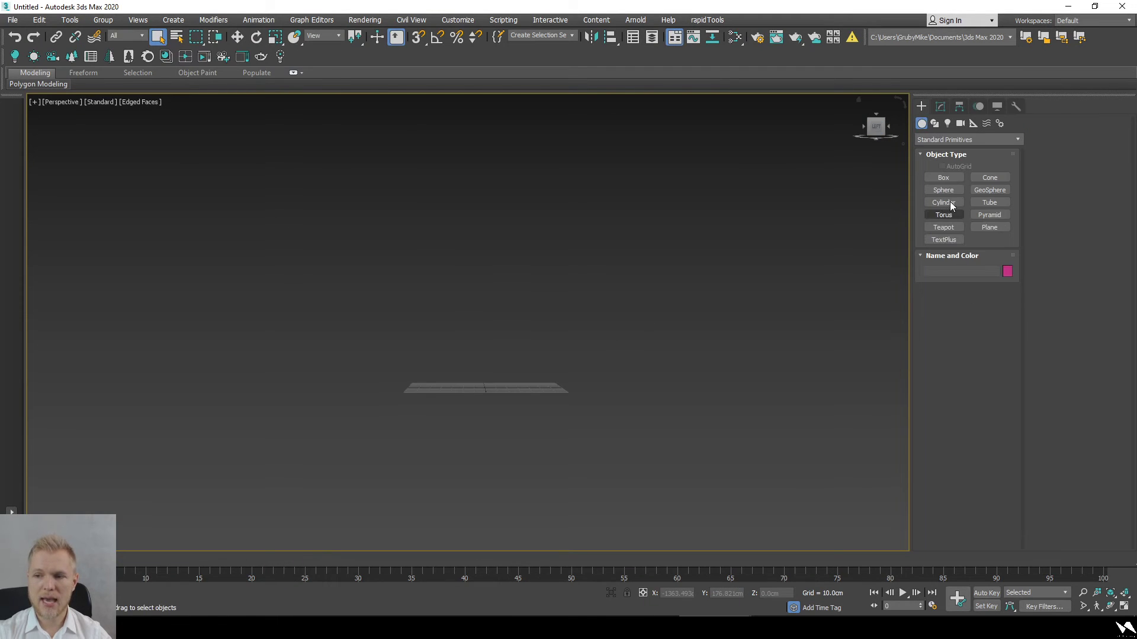
left_click(935, 124)
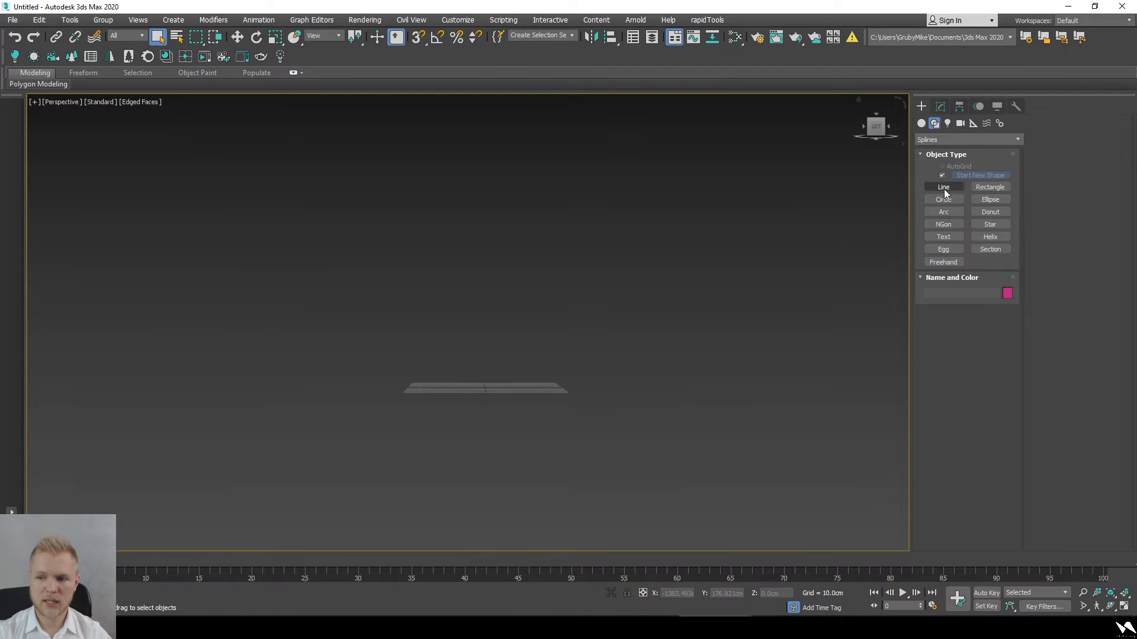
left_click(922, 123)
key("f")
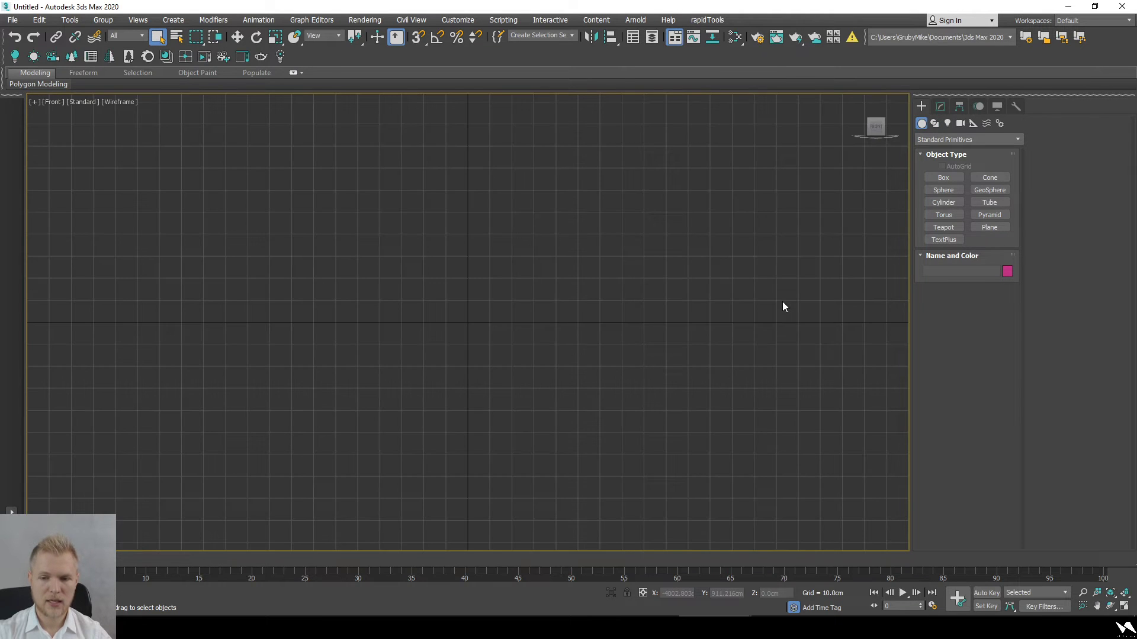
left_click(997, 227)
left_click_drag(563, 263, 253, 351)
right_click(393, 300)
right_click(467, 294)
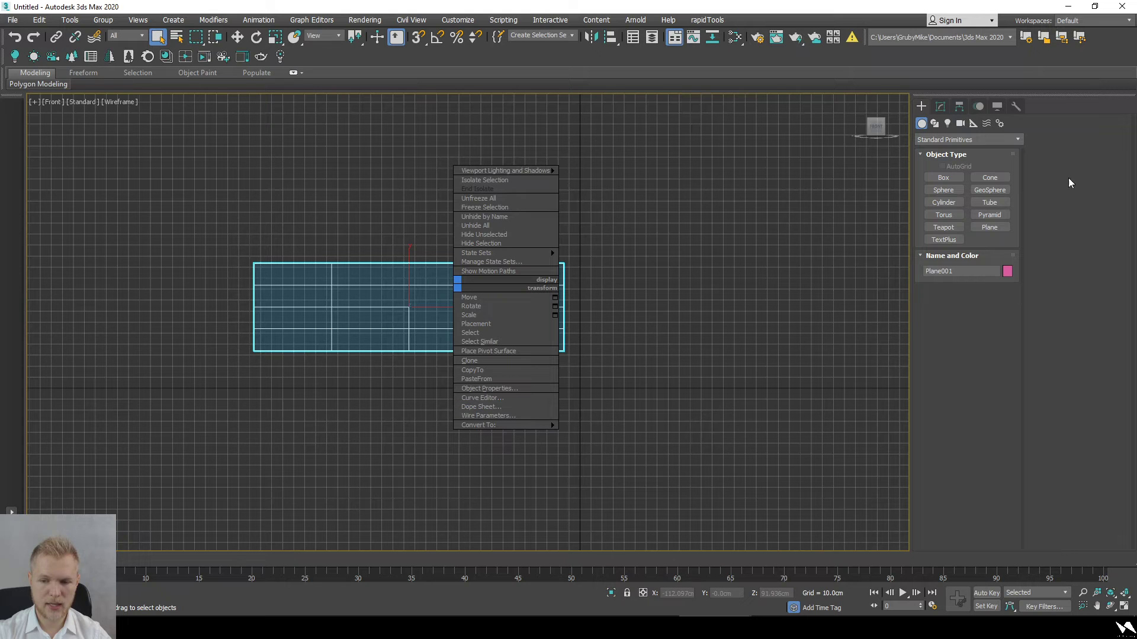
Step: Set the plane to 1 length segment and 8 width segments
left_click(941, 106)
right_click(1003, 372)
middle_click_drag(294, 317, 308, 321)
mouse_move(1003, 357)
left_mouse_down()
mouse_move(1009, 377)
mouse_move(1004, 353)
left_mouse_up()
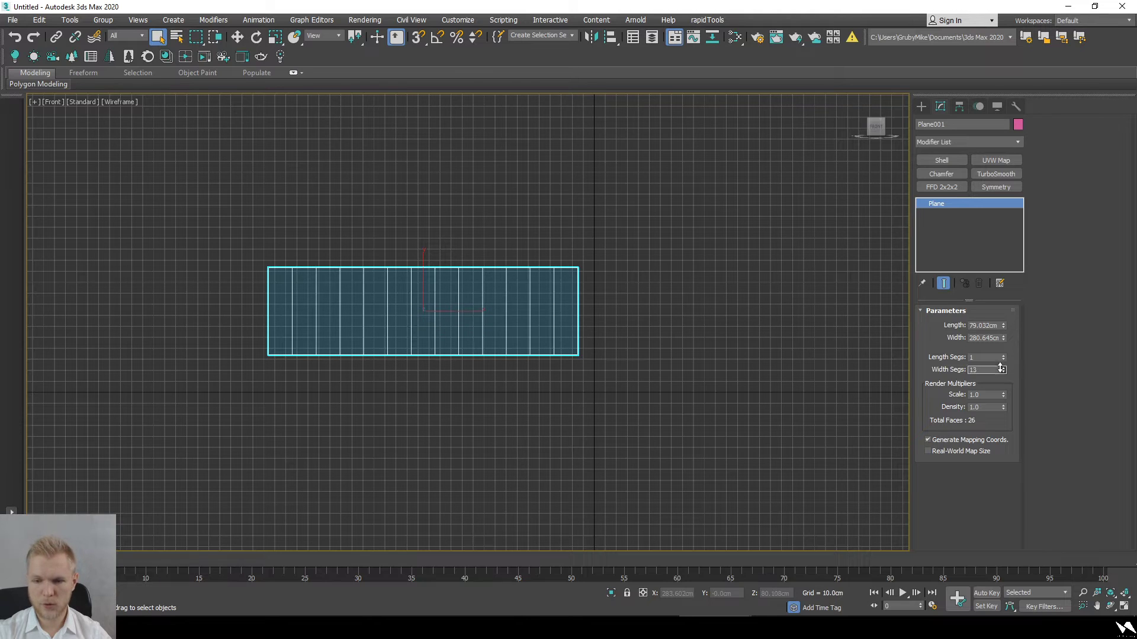
right_click(614, 322)
double_click(979, 370)
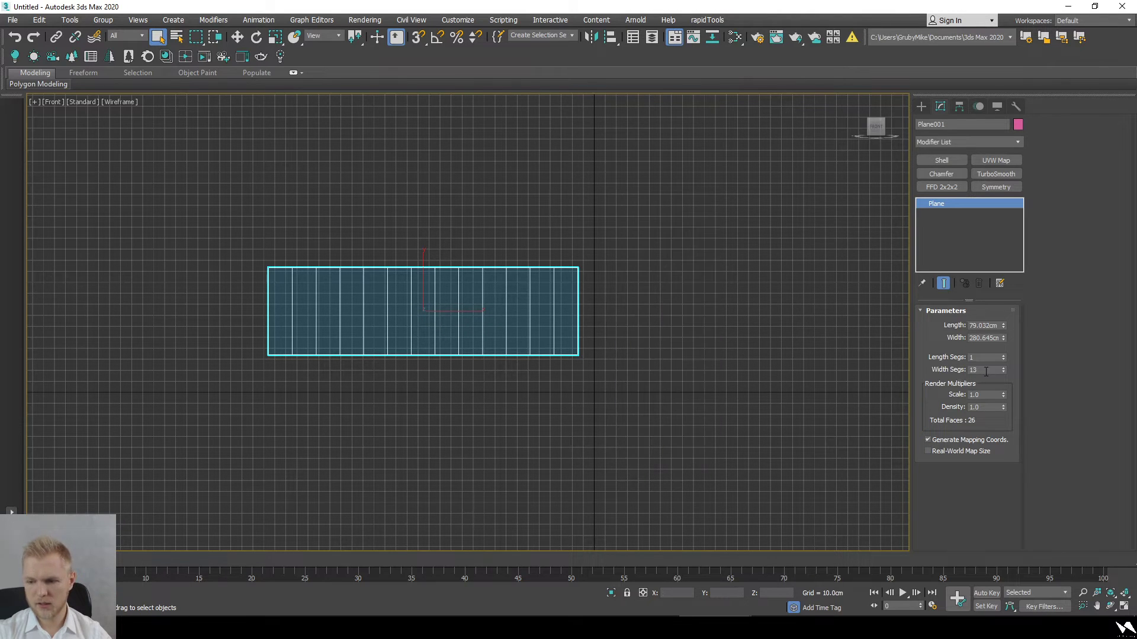
type("8")
key("Return")
Step: Convert the plane to Editable Poly and raise its lower row of vertices to make a narrow strip
right_click(592, 280)
mouse_move(539, 426)
left_click(647, 435)
left_click_drag(113, 337, 616, 385)
key("w")
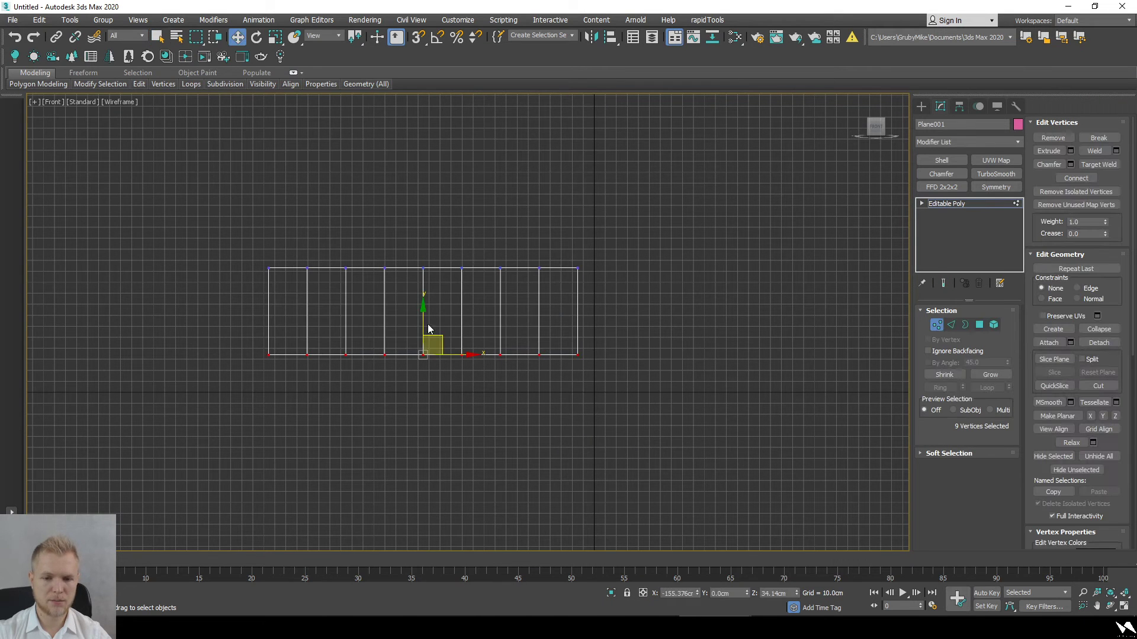
left_click_drag(423, 313, 423, 255)
left_click(497, 307)
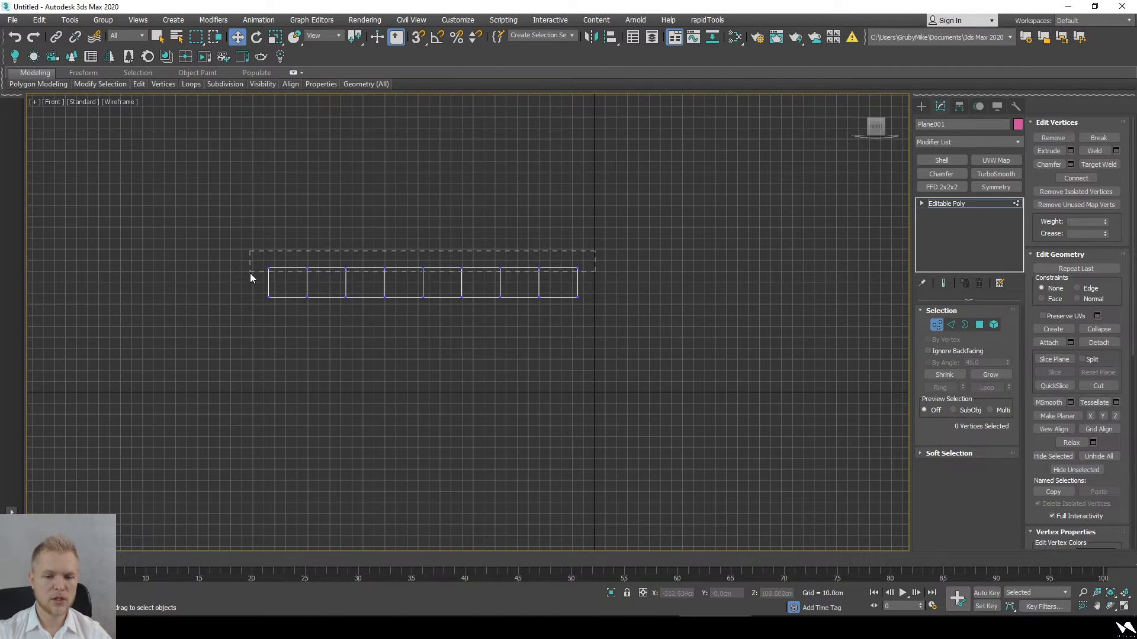
left_click_drag(231, 323, 523, 232)
left_click(936, 325)
Step: Apply an FFD 3x3x3 modifier to the strip and raise its control points so one end sweeps upward
left_click(953, 143)
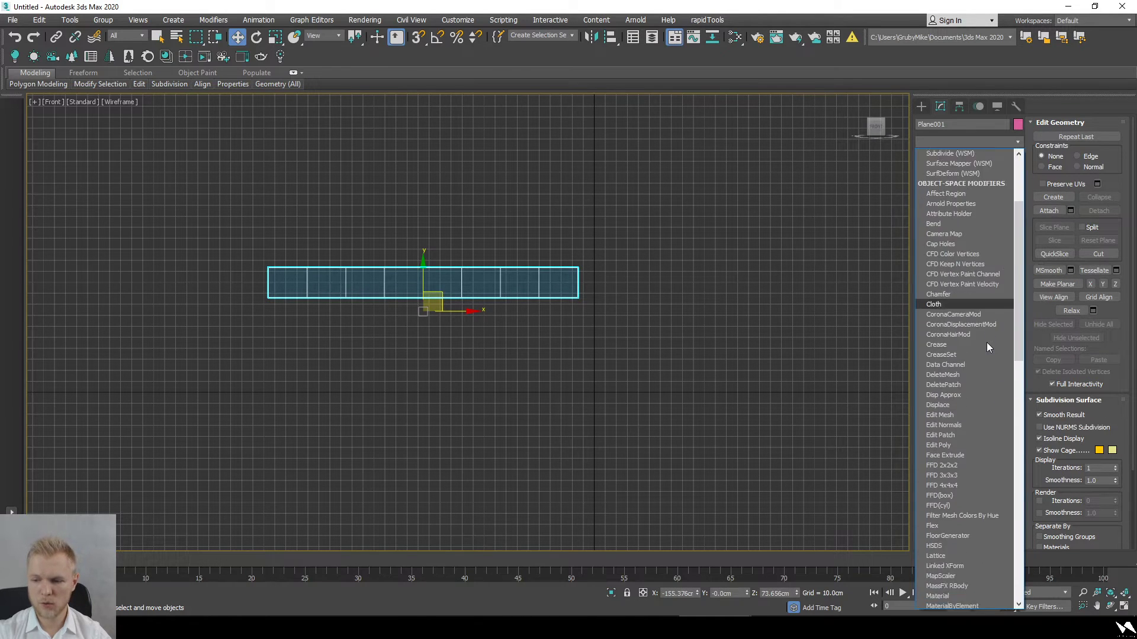
scroll(987, 344, "down", 5)
left_click(971, 340)
key("1")
left_click_drag(450, 252, 369, 323)
scroll(358, 273, "up", 2)
left_click_drag(450, 252, 451, 243)
left_click_drag(340, 219, 131, 379)
left_click_drag(231, 255, 232, 168)
key("r")
Step: Collapse the FFD-deformed strip to Editable Poly
right_click(287, 307)
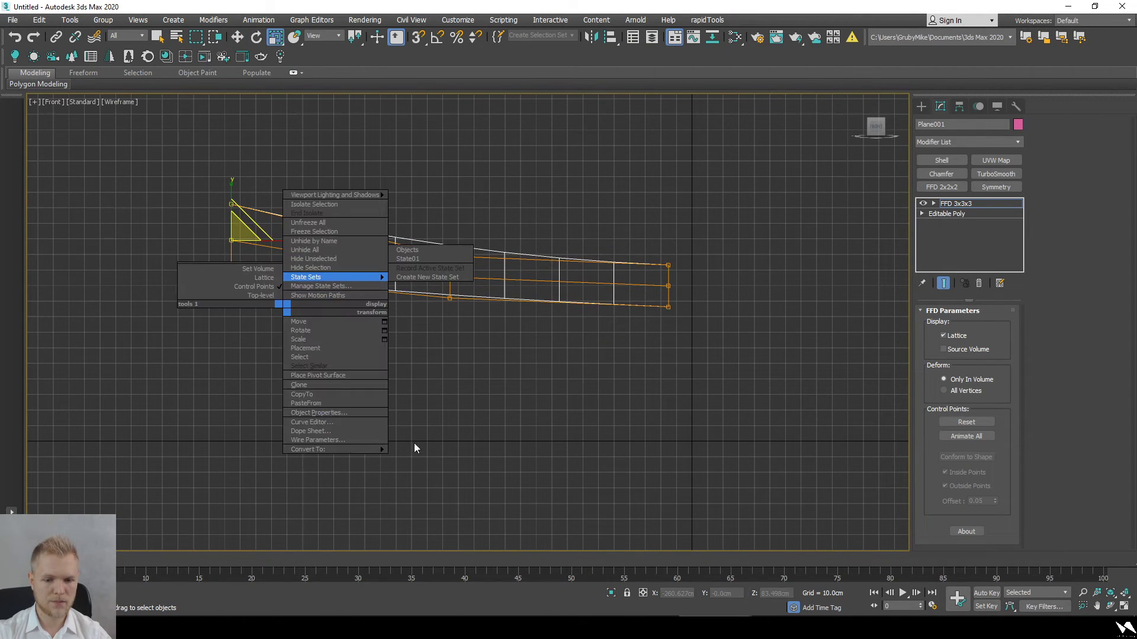
mouse_move(363, 451)
left_click(428, 459)
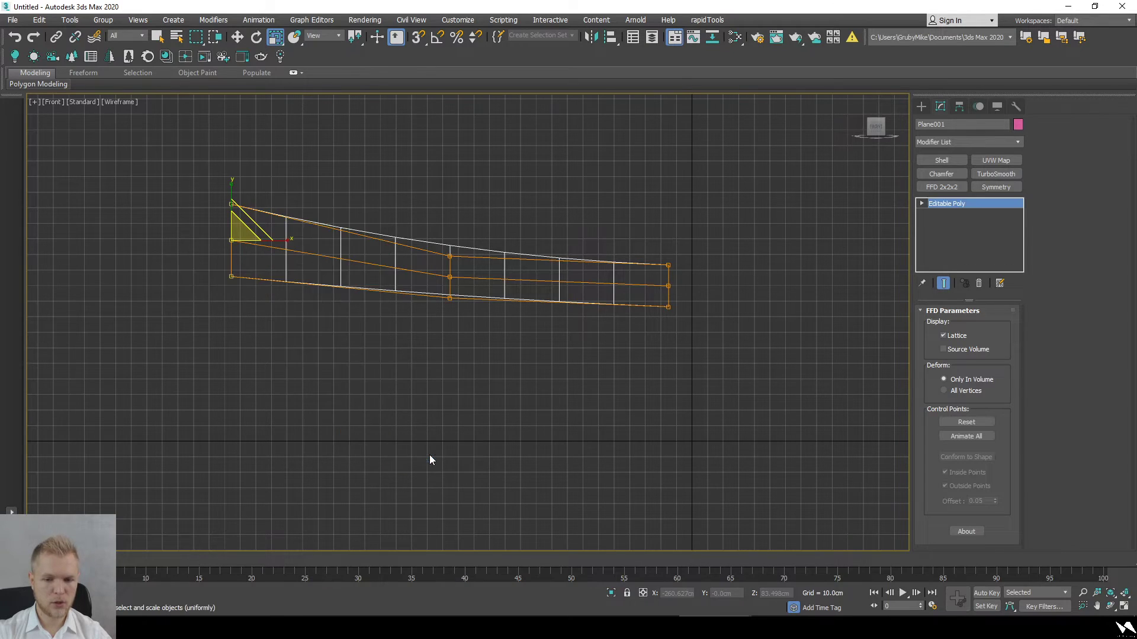
left_click(549, 369)
Step: Move the vertical edge at the strip's raised end in depth to start the backrest curve
key("F3")
left_click(458, 276)
mouse_move(569, 327)
middle_mouse_down("alt")
mouse_move(520, 351)
mouse_move(490, 343)
middle_mouse_up("alt")
key("F3")
key("1")
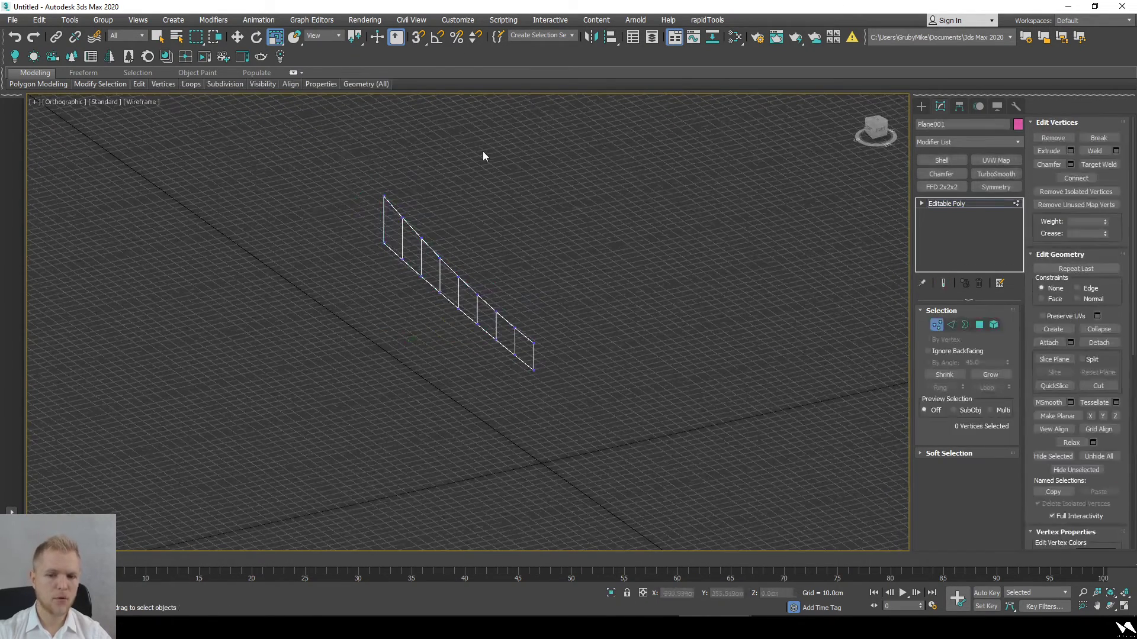
key("2")
key("w")
left_click(385, 220)
left_click_drag(418, 213, 594, 175)
Step: Move the vertical edges next to the raised end in depth to continue the strip's curve
left_click(398, 253)
left_click(403, 249)
left_click_drag(441, 232, 511, 217)
left_click(414, 263)
left_click(419, 261)
mouse_move(458, 249)
left_mouse_down()
mouse_move(491, 242)
mouse_move(470, 268)
left_mouse_up()
left_click(477, 279)
left_click(440, 276)
left_click(450, 303)
middle_click_drag(486, 278, 585, 290, "alt")
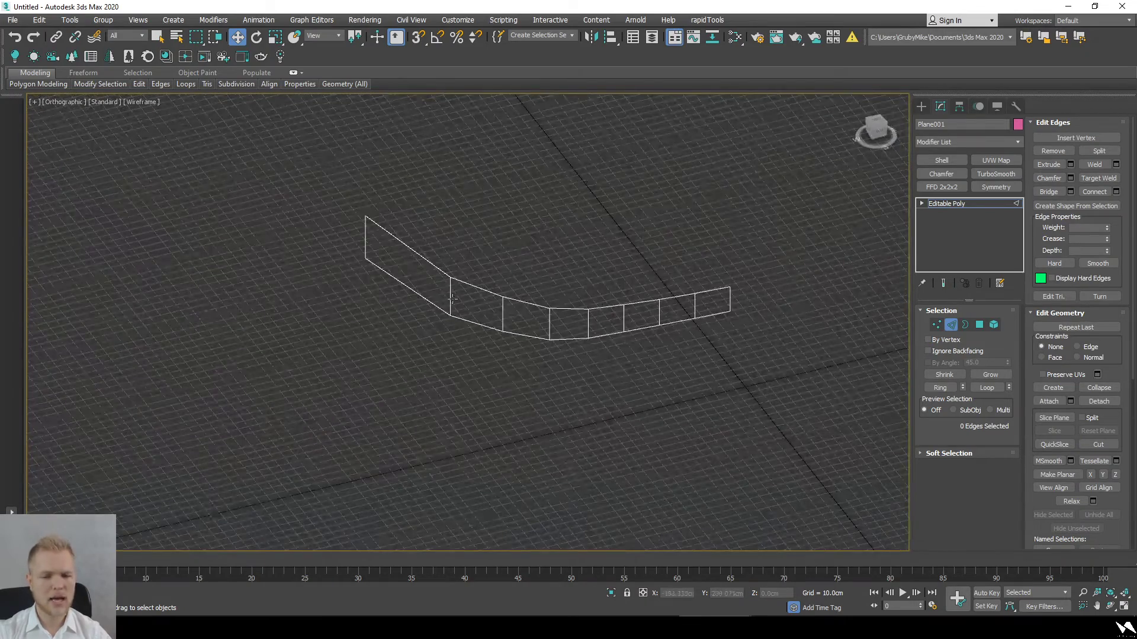
Step: Connect the long edges of the strip's wide end segment with a new vertical edge
left_click_drag(413, 223, 423, 313)
middle_click_drag(488, 360, 606, 403, "alt")
left_click(1095, 193)
left_click(749, 380)
Step: Move the new vertical edge outward to smooth the curve and leave edge editing
left_click(406, 271)
middle_click_drag(419, 298, 500, 353, "alt")
scroll(520, 315, "up", 3)
scroll(403, 295, "up", 3)
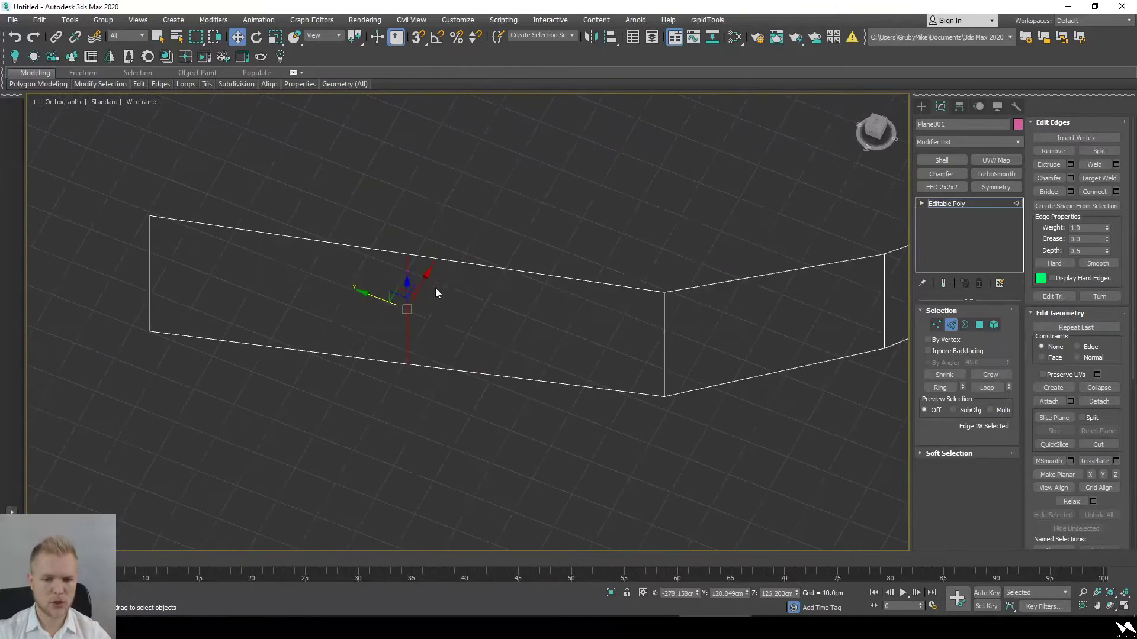
left_click_drag(398, 298, 399, 302)
scroll(400, 302, "down", 3)
middle_click_drag(400, 303, 705, 391, "alt")
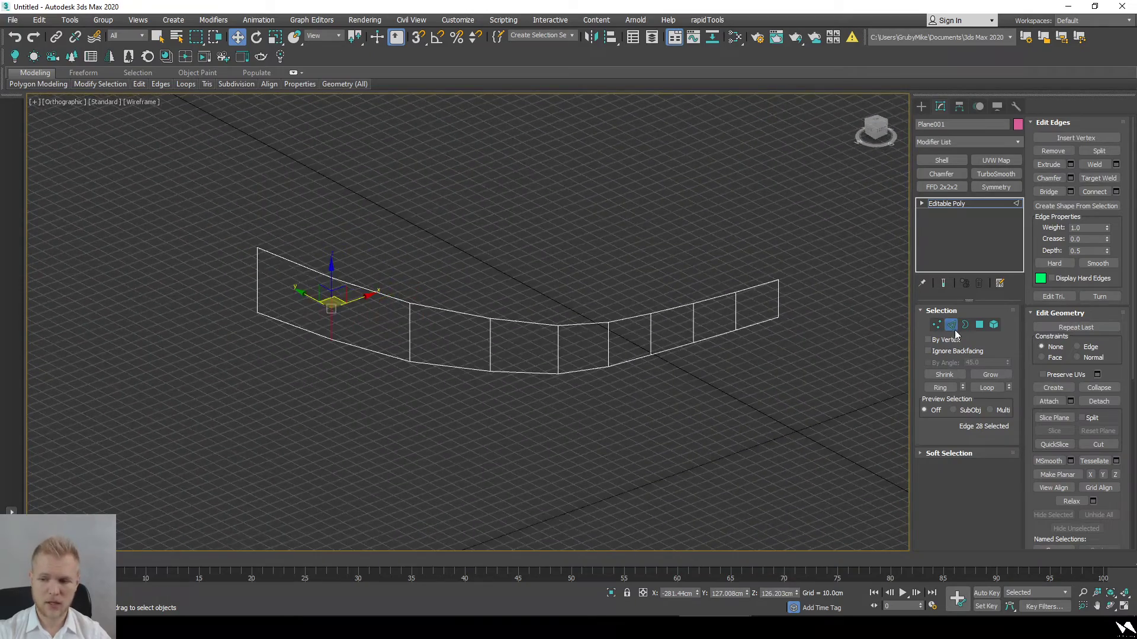
left_click(952, 326)
Step: Try a Chamfer modifier on the curved strip and delete it
middle_click_drag(667, 317, 563, 255, "alt")
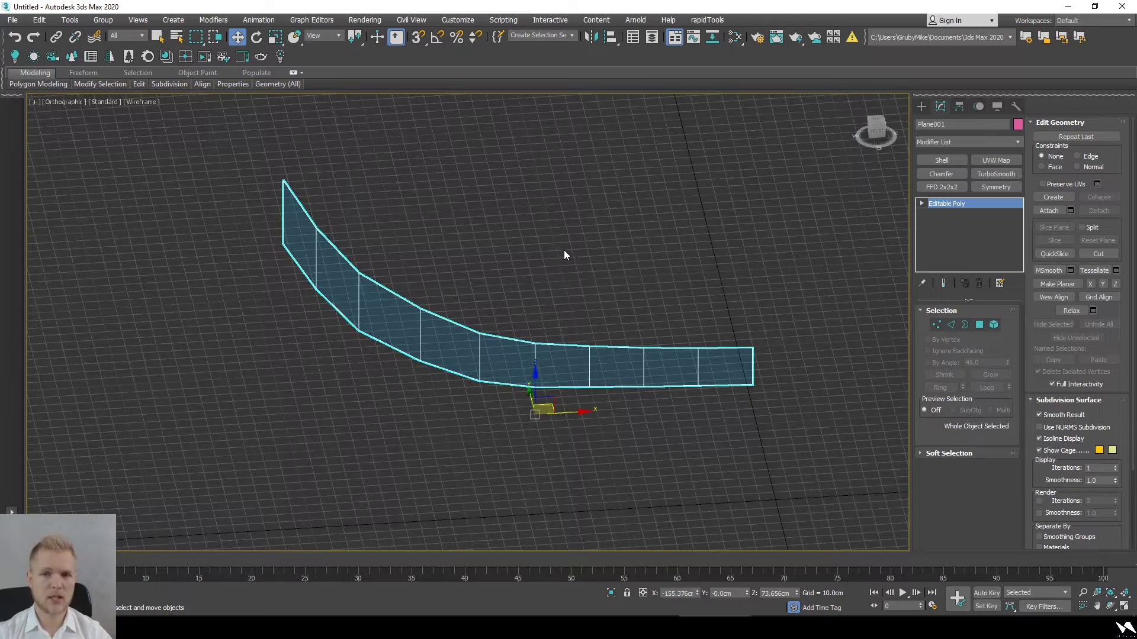
middle_click_drag(691, 443, 559, 408, "alt")
left_click(940, 174)
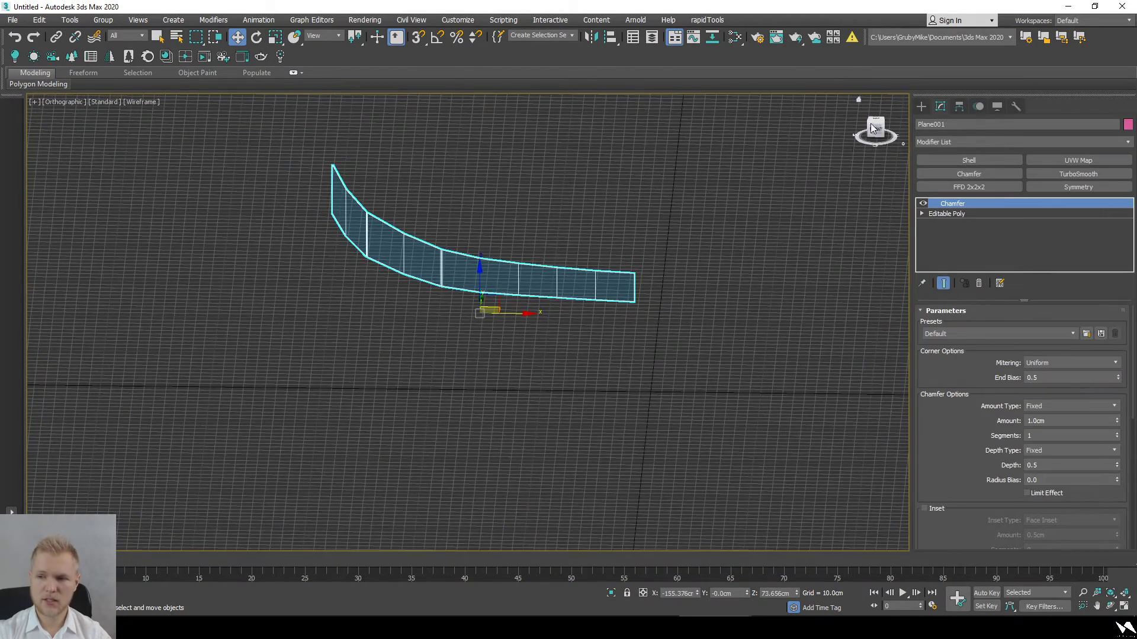
left_click(921, 106)
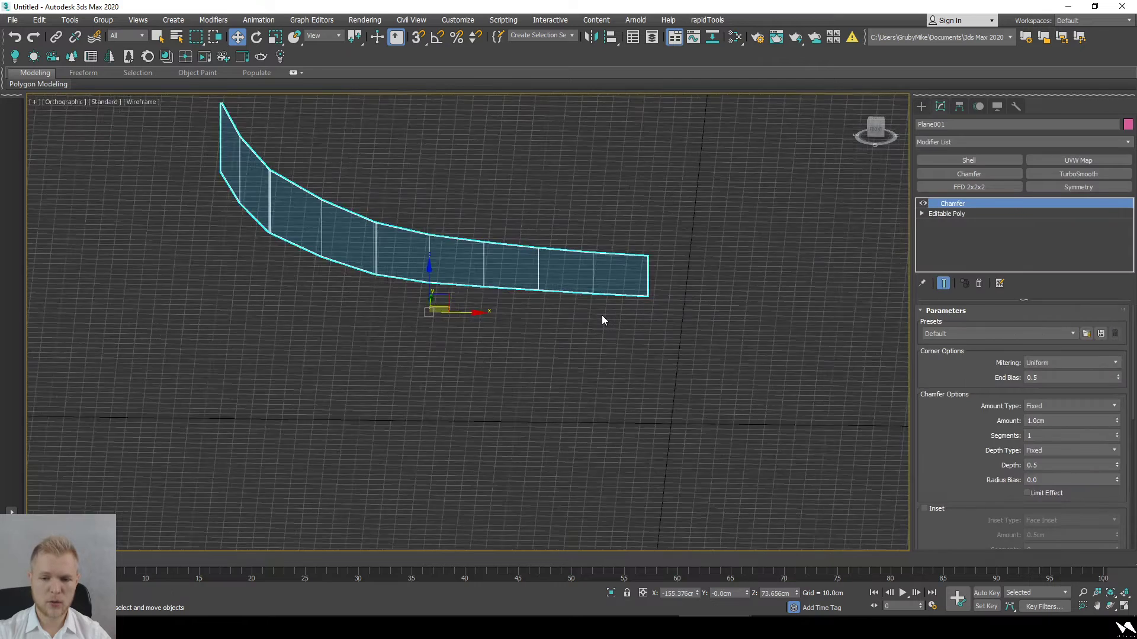
scroll(601, 315, "up", 3)
right_click(548, 284)
right_click(974, 203)
left_click(985, 218)
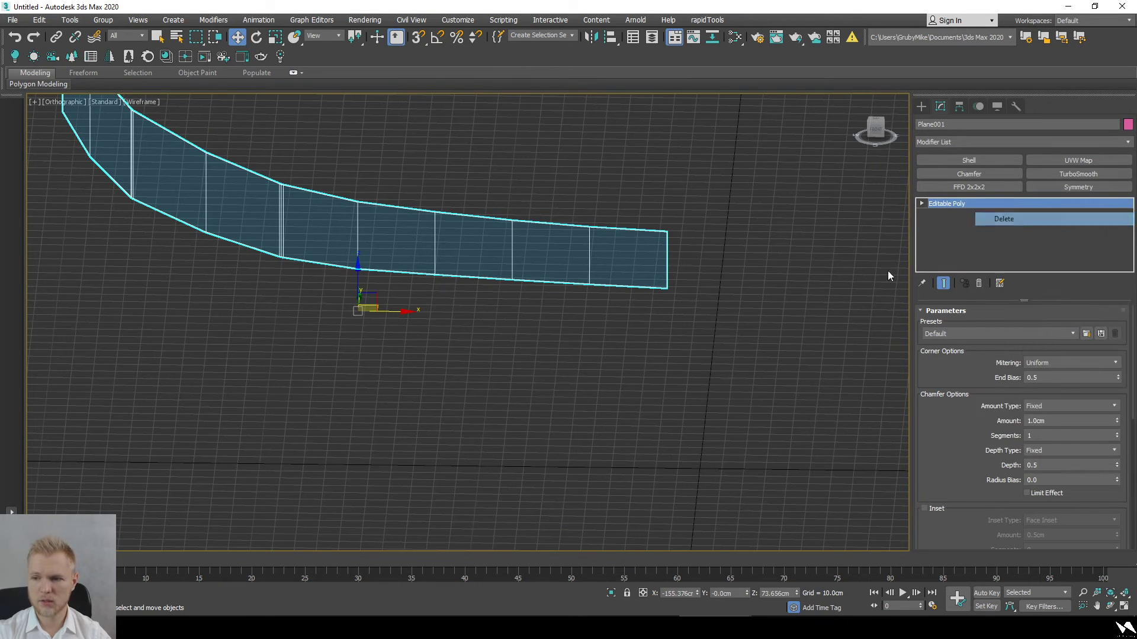
Step: Extend the lower edge of the segment beside the strip's straight end downward and scale it narrower into a tapered tab
key("2")
left_click(558, 282)
left_click_drag(551, 263, 551, 301, "shift")
key("r")
left_click_drag(595, 333, 517, 318)
left_click(538, 307)
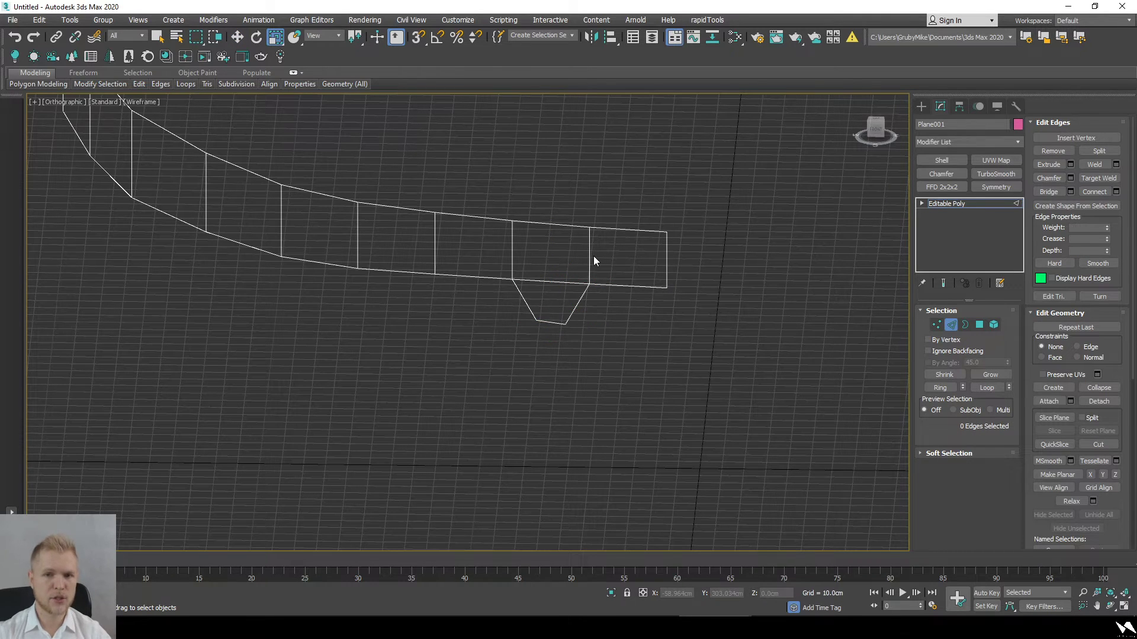
scroll(614, 302, "down", 3)
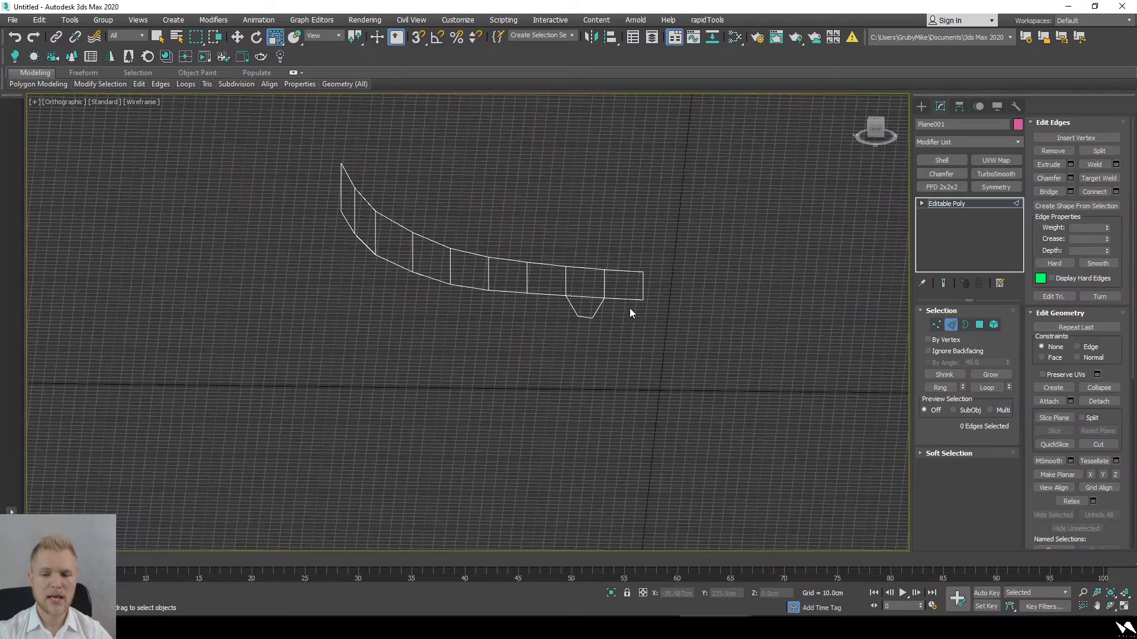
left_click(585, 319)
middle_click_drag(616, 385, 592, 396, "alt")
Step: Create a cylinder near the tapered tab as a chair leg, about 5.9 cm in radius and 84 cm high
left_click(921, 106)
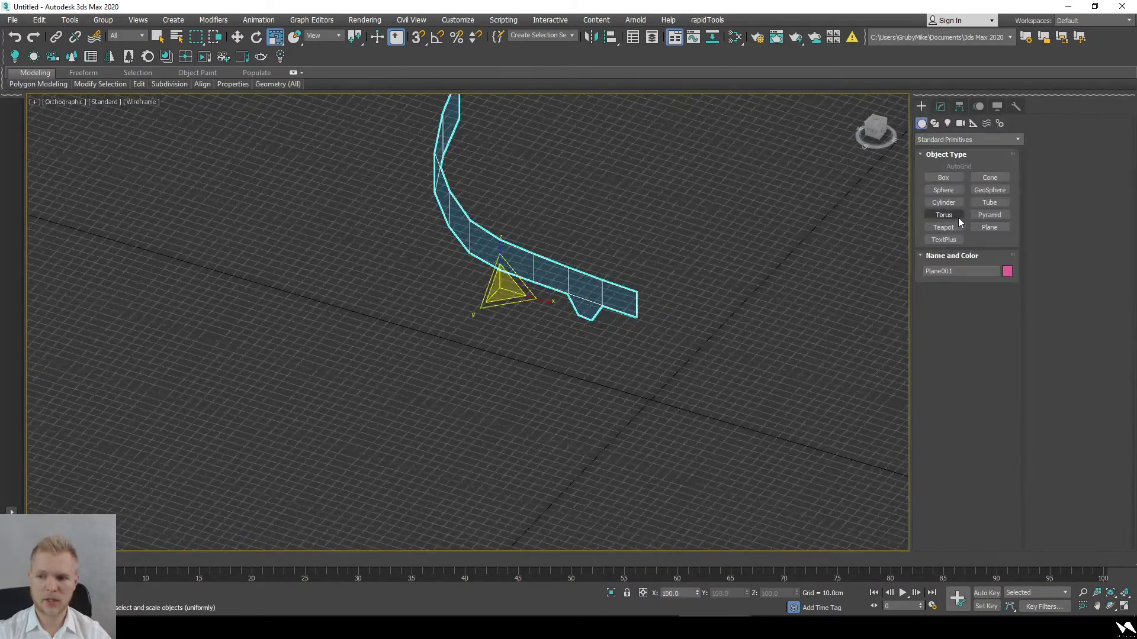
left_click(974, 190)
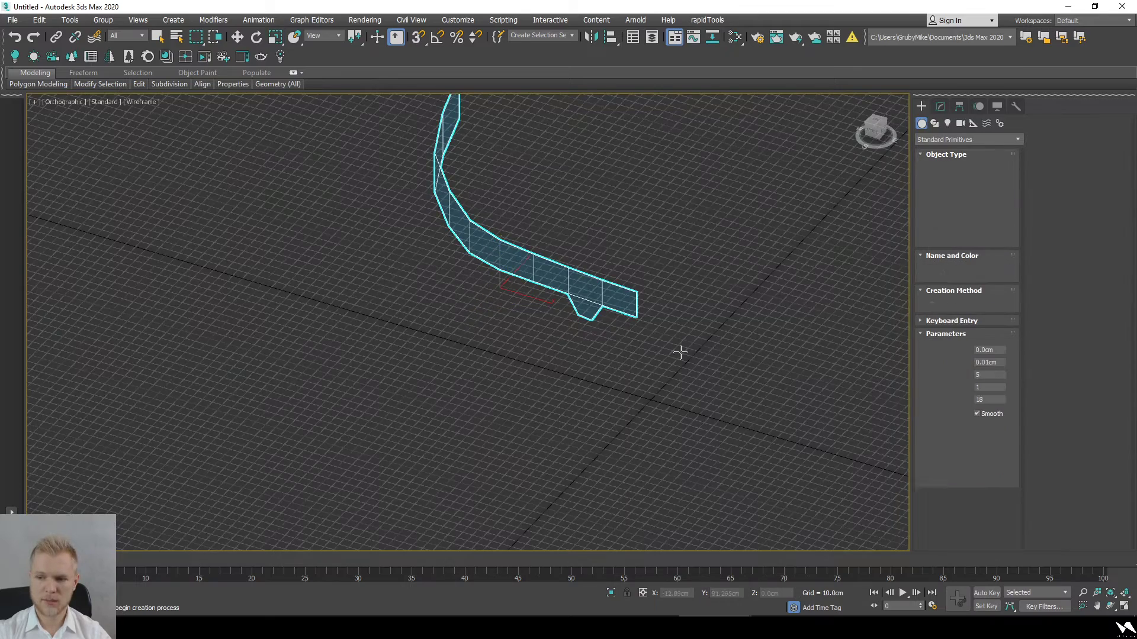
left_click_drag(574, 382, 578, 382)
left_click(594, 291)
right_click(594, 292)
scroll(588, 311, "up", 2)
middle_click_drag(587, 311, 611, 324, "alt")
scroll(608, 323, "up", 4)
middle_click_drag(545, 311, 533, 311, "alt")
Step: Set the leg cylinder to 8 sides
left_click(940, 106)
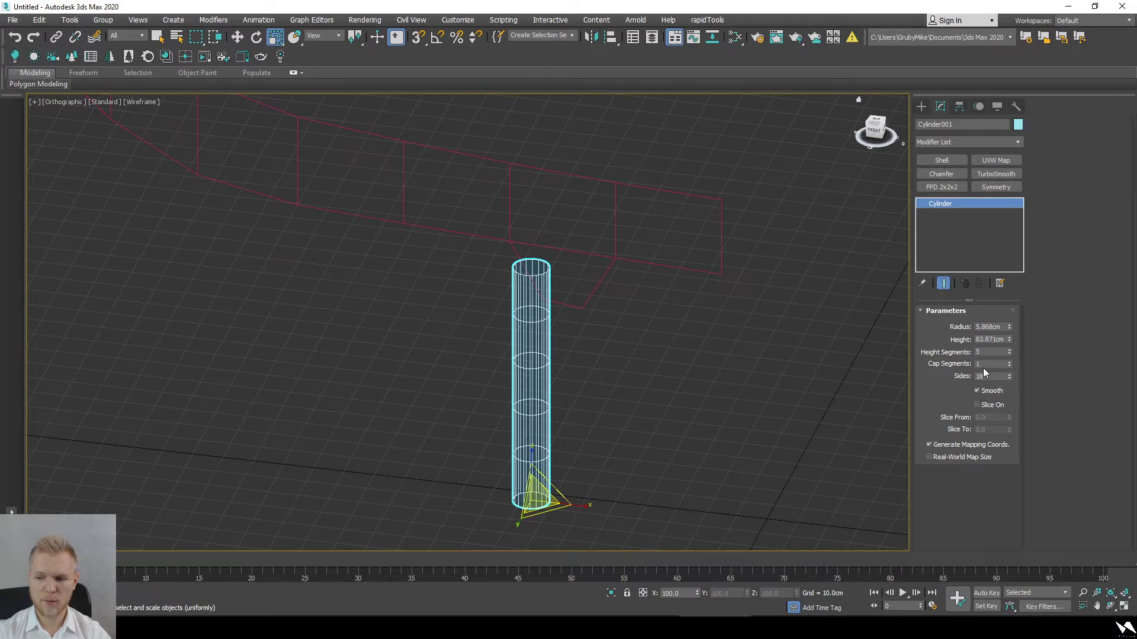
type("8")
key("Return")
middle_click_drag(586, 409, 525, 429, "alt")
Step: Rotate the eight-sided cylinder in the Top view so its flat sides line up with the strip
key("t")
key("z")
scroll(621, 347, "down", 6)
middle_click_drag(606, 358, 494, 391)
key("F3")
scroll(515, 418, "up", 3)
middle_click_drag(634, 373, 578, 351, "alt")
key("F3")
key("t")
key("e")
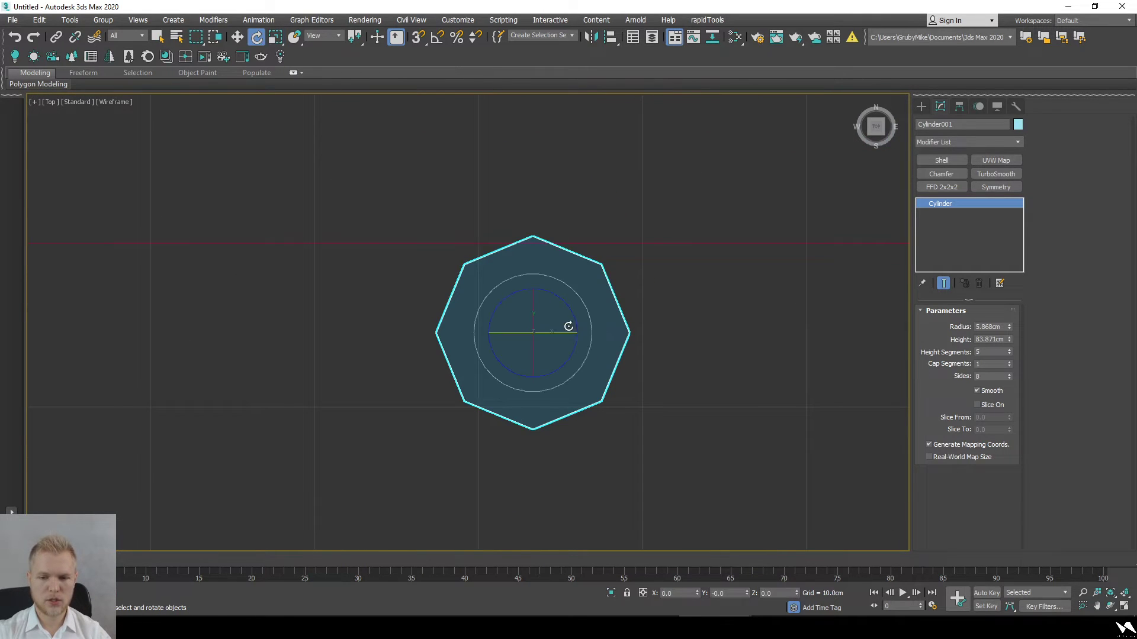
mouse_move(553, 297)
left_mouse_down()
mouse_move(585, 302)
mouse_move(549, 314)
mouse_move(708, 297)
left_mouse_up()
scroll(560, 367, "down", 4)
Step: Move the leg cylinder across to the strip's tapered tab
key("w")
middle_click_drag(693, 379, 687, 340, "alt")
key("F3")
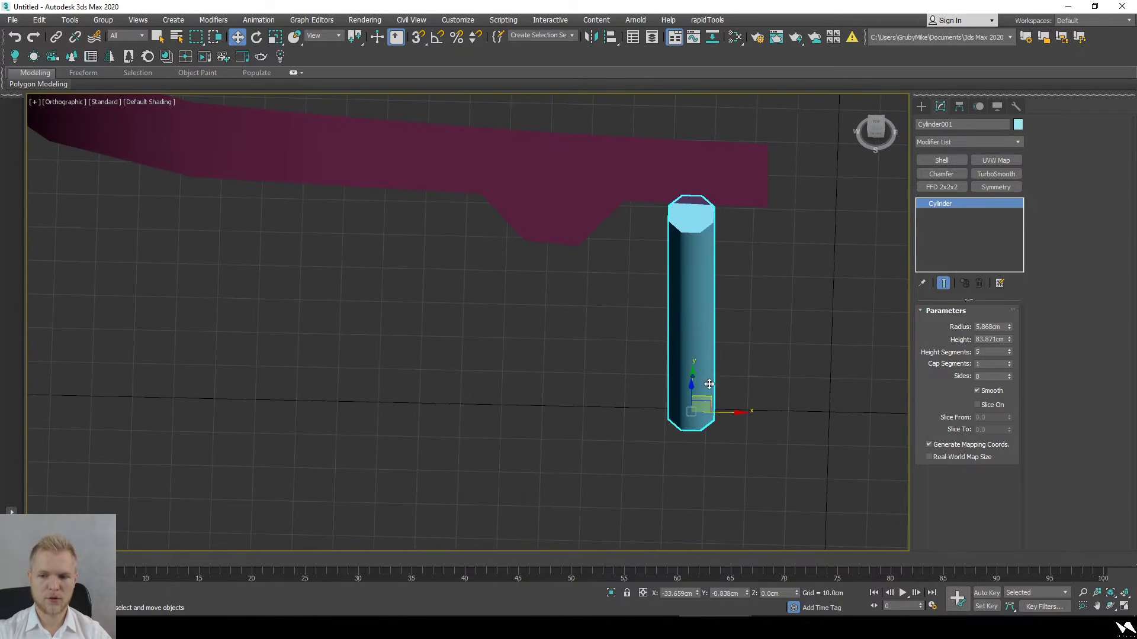
left_click_drag(709, 396, 564, 402)
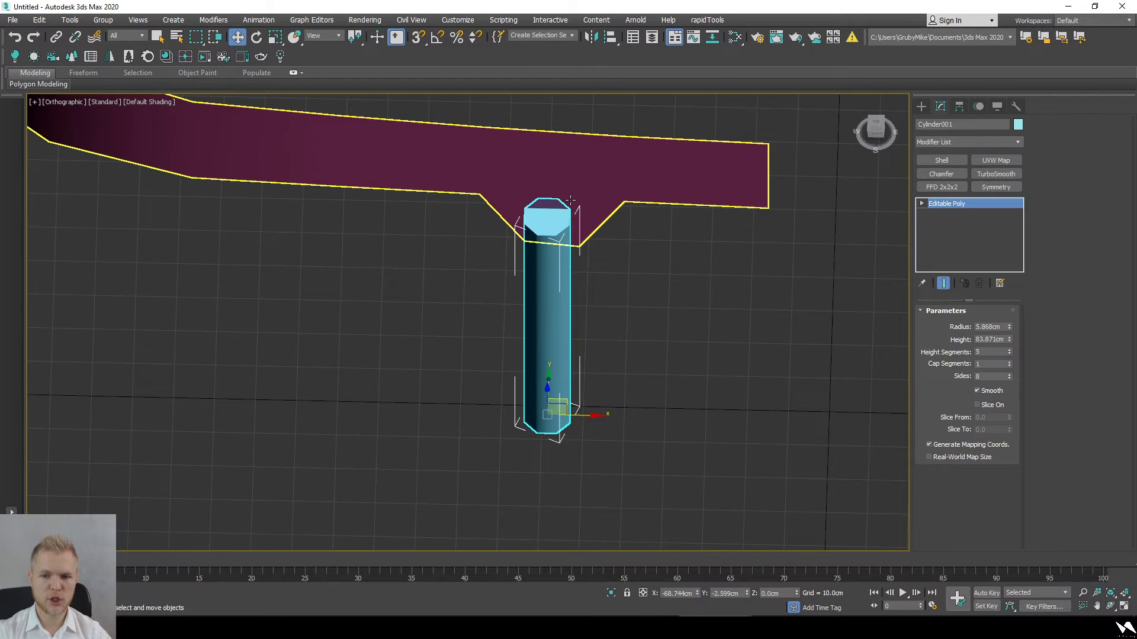
Step: Apply a Shell modifier to the curved strip and increase its outer amount to thicken it
left_click(734, 178)
left_click(947, 161)
key("F3")
middle_click_drag(728, 272, 1019, 307)
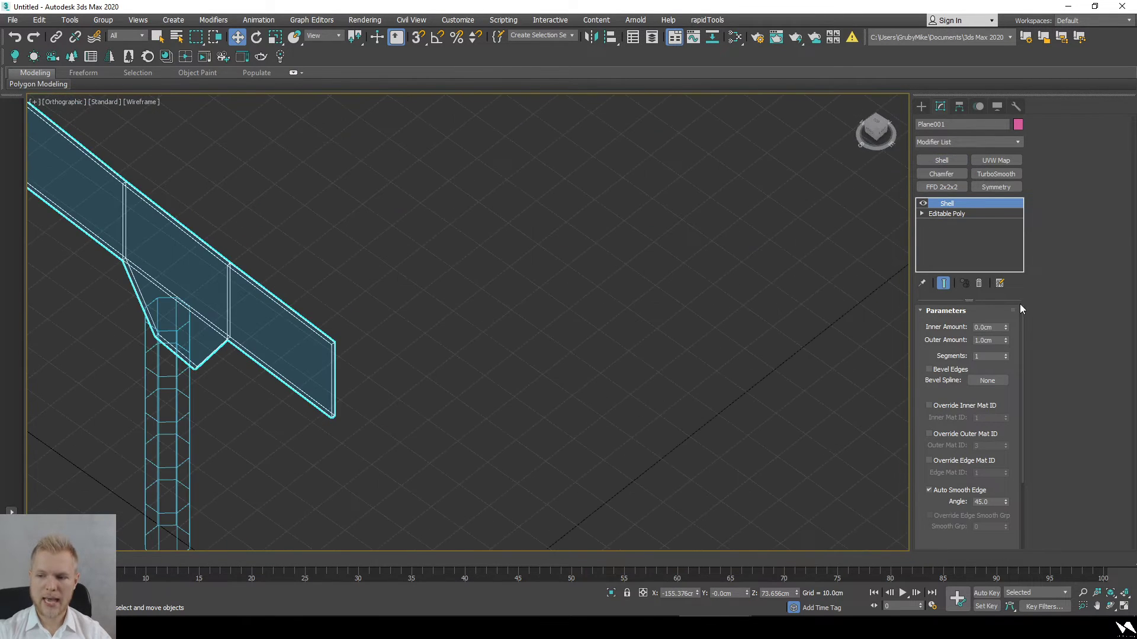
left_click_drag(1006, 354, 1075, 58)
right_click(1004, 338)
Step: Shift the leg cylinder along X to align it with the thickened tab and check the fit in shaded display
middle_click_drag(530, 291, 656, 292)
scroll(656, 292, "down", 2)
middle_click_drag(485, 384, 521, 337, "alt")
left_click(518, 336)
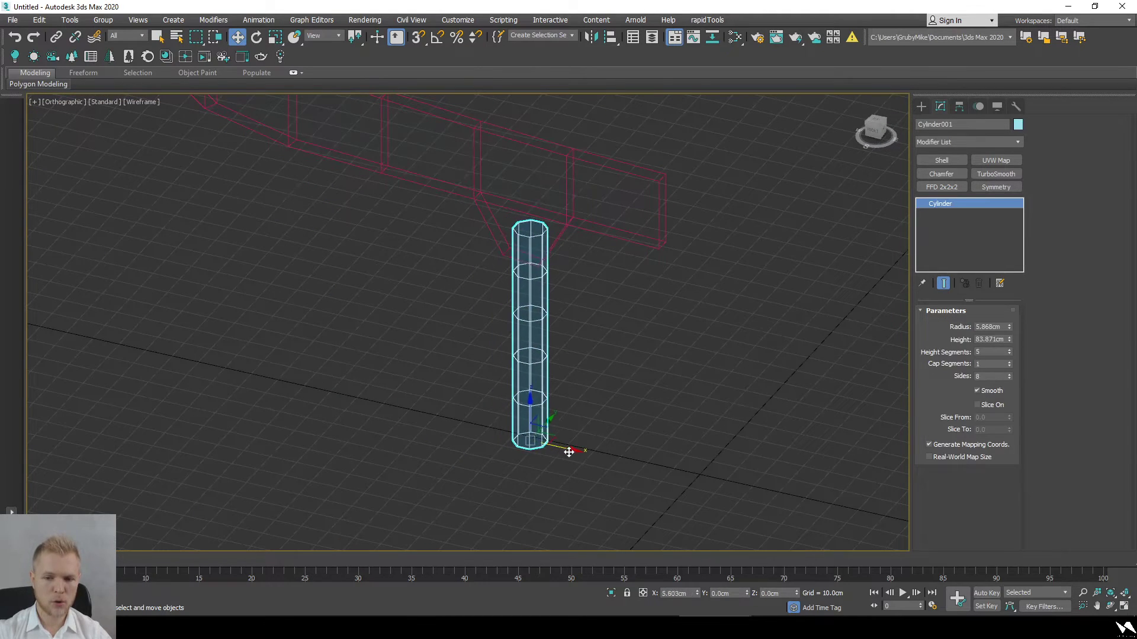
key("F3")
scroll(528, 278, "up", 6)
scroll(528, 281, "down", 6)
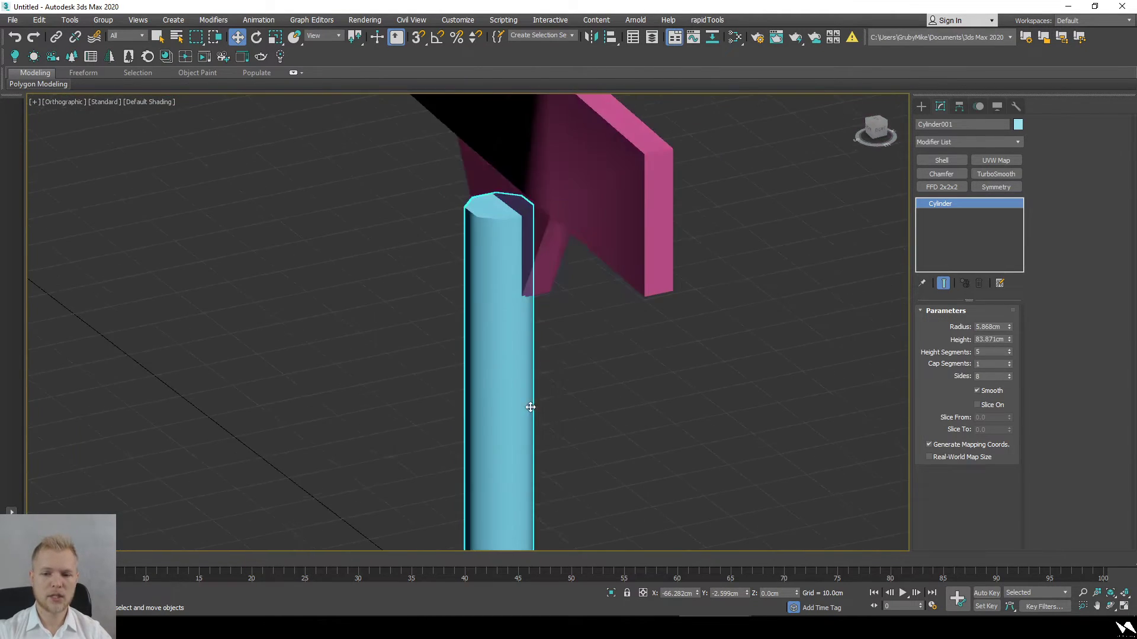
Step: Move the leg cylinder sideways and down so its upper end is centred on the strip's tapered tab
left_click_drag(542, 429, 559, 427)
left_click_drag(525, 392, 525, 418)
key("F3")
scroll(500, 284, "up", 4)
scroll(503, 285, "down", 2)
Step: Collapse the shelled curved strip to an Editable Poly
left_click(556, 206)
key("z")
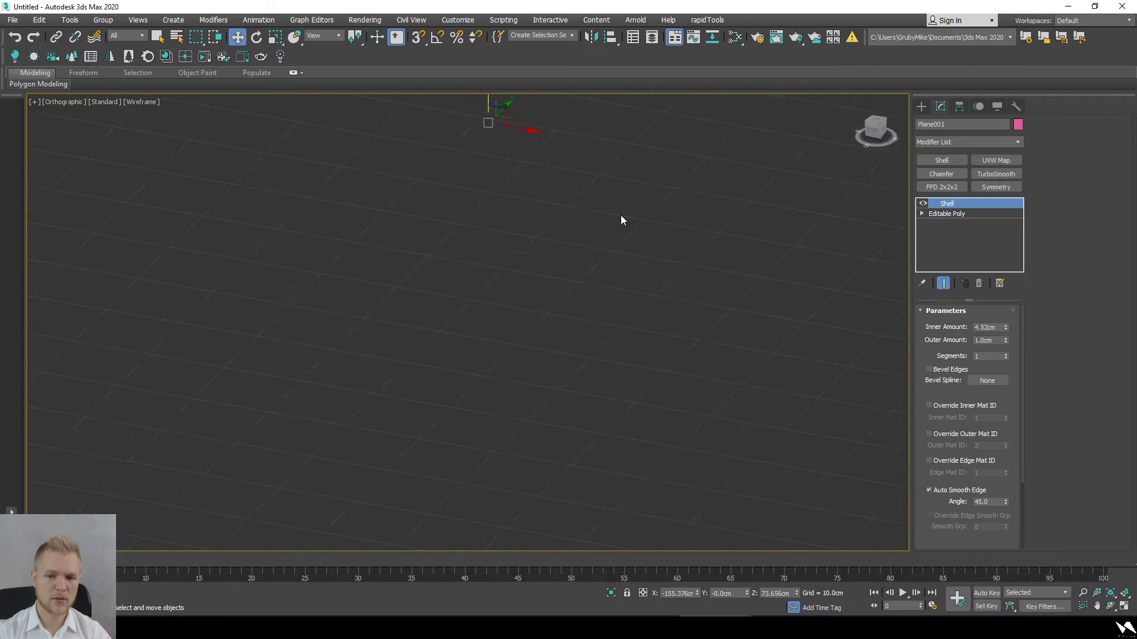
right_click(556, 278)
left_click(693, 424)
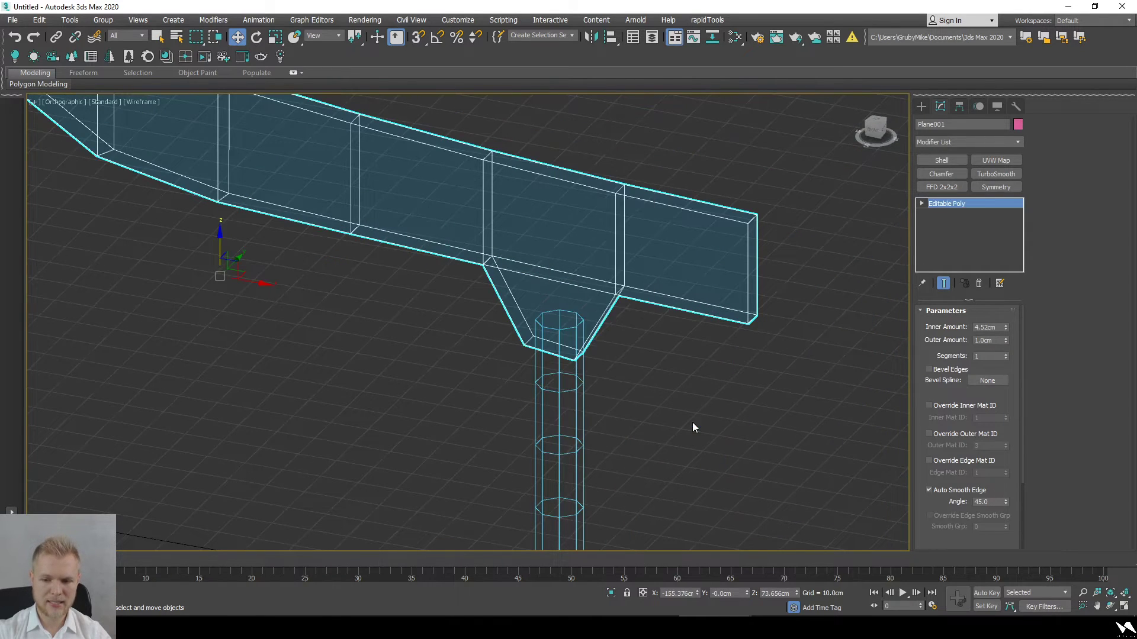
Step: Connect the horizontal edges above and at the foot of the tab to add a vertical edge loop down its middle
key("2")
left_click_drag(554, 210, 552, 135)
scroll(547, 372, "up", 5)
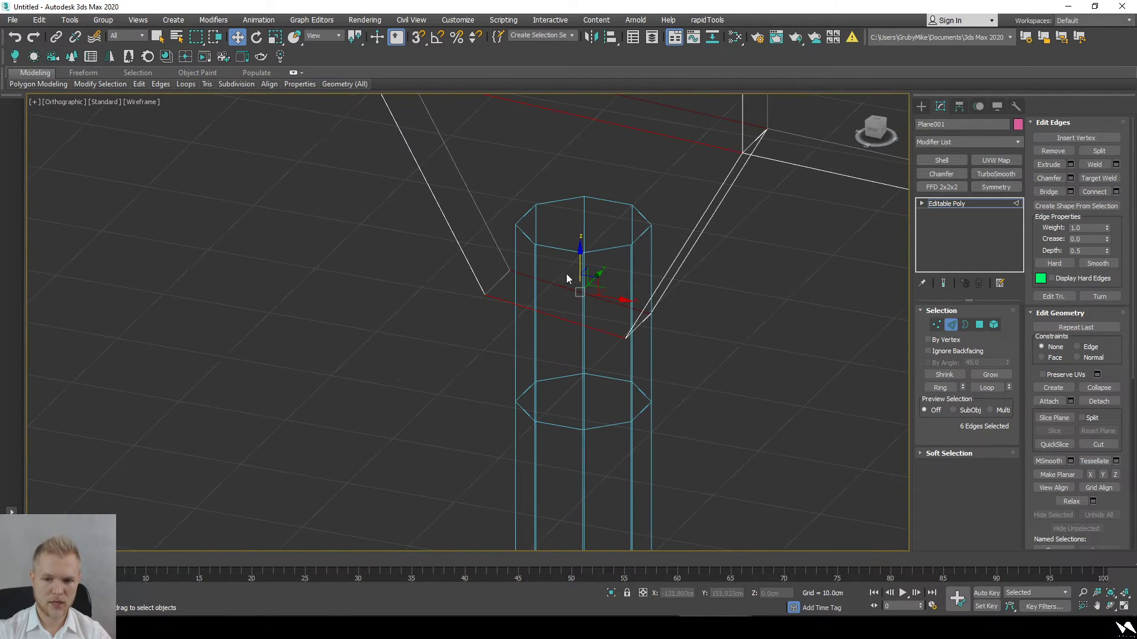
scroll(580, 365, "down", 6)
scroll(770, 363, "up", 3)
left_click(986, 389)
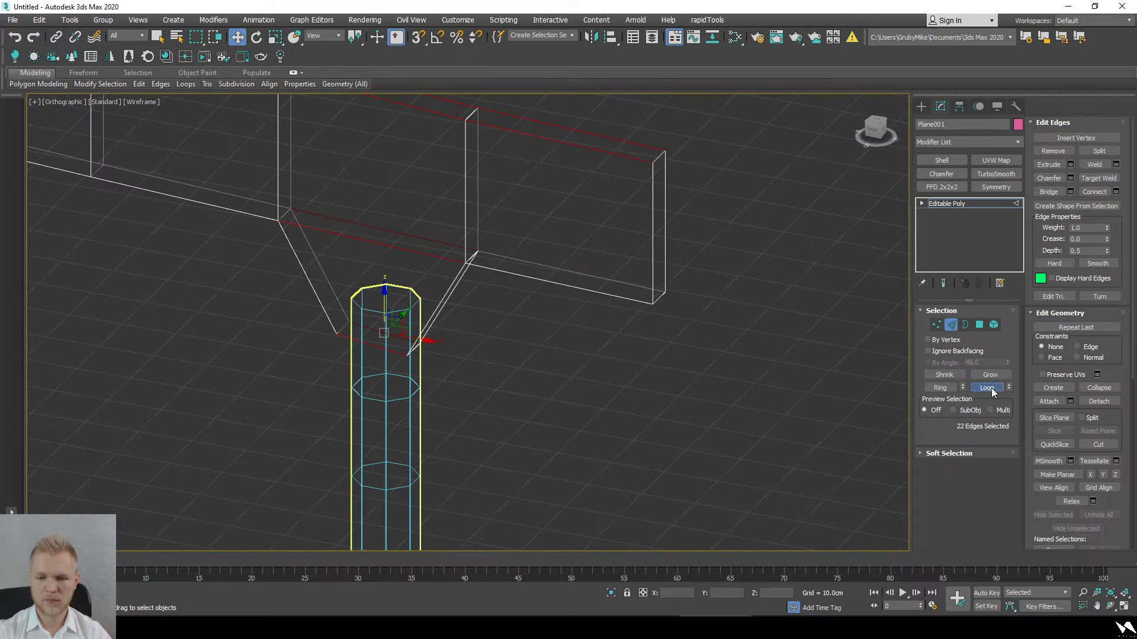
key("ctrl+z")
left_click(1049, 191)
left_click(673, 317)
Step: Connect the ring of thickness edges around the strip to add an edge loop along the middle of its thickness
left_click(711, 209)
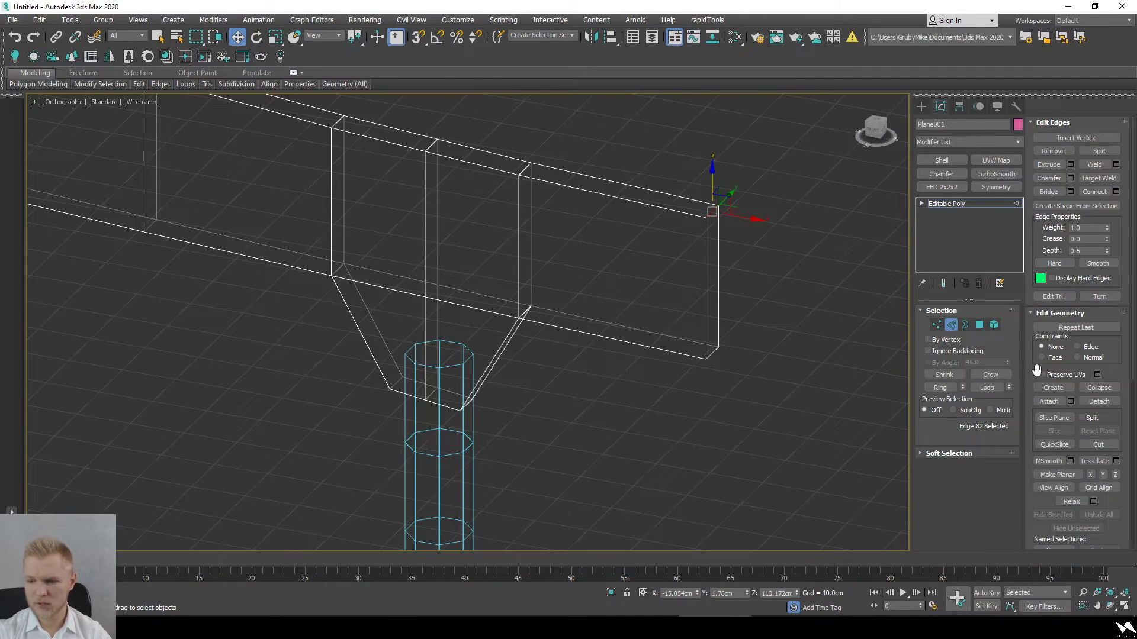
left_click(943, 388)
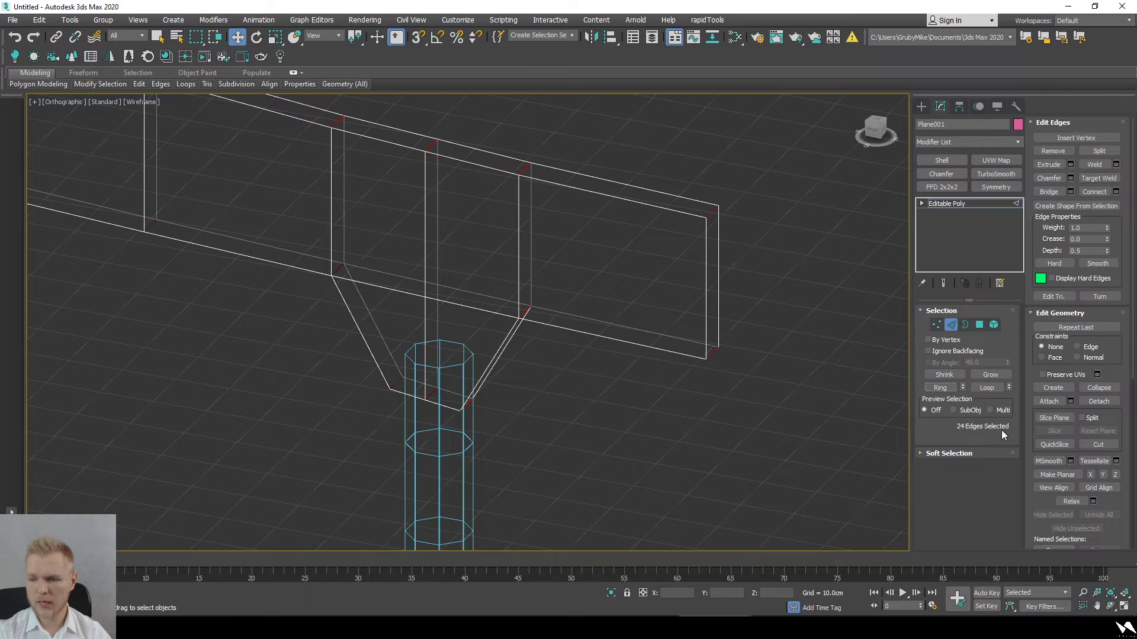
left_click(1095, 192)
scroll(466, 368, "up", 6)
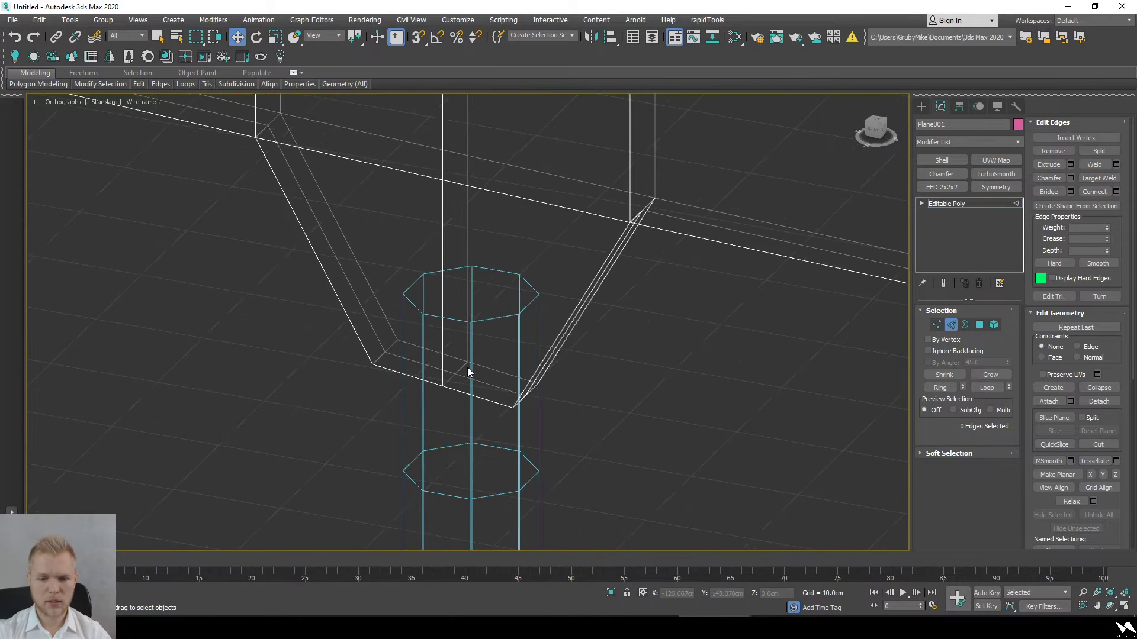
Step: Select the nine vertices at the tab's lower end and scale them across the strip's thickness to match the cylinder's width
key("1")
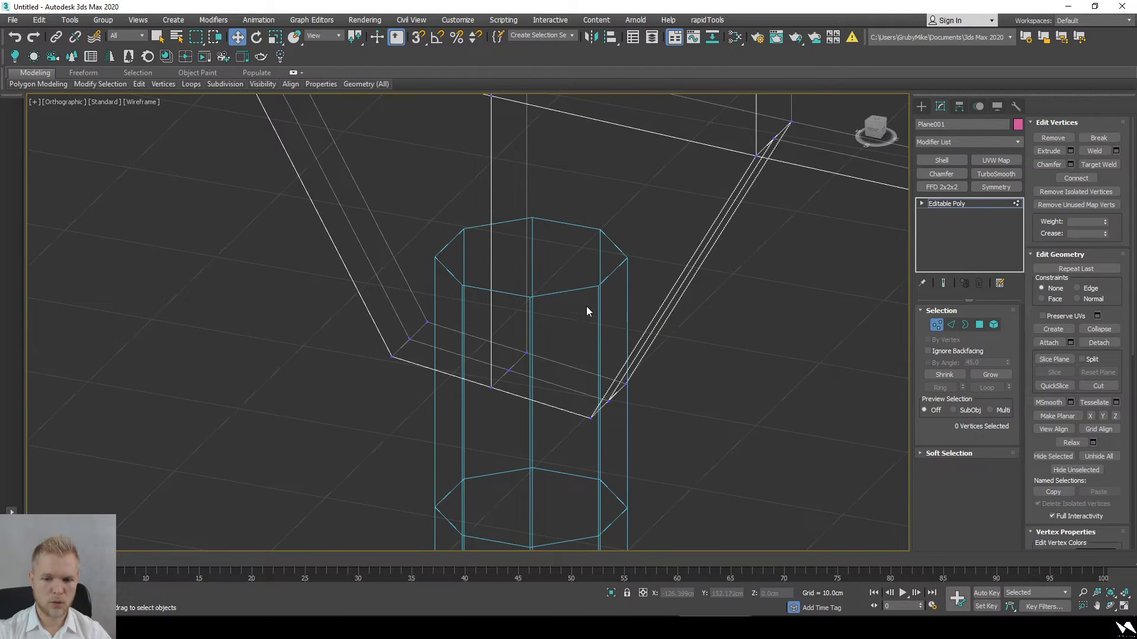
left_click_drag(469, 413, 464, 413)
left_click_drag(309, 486, 637, 348)
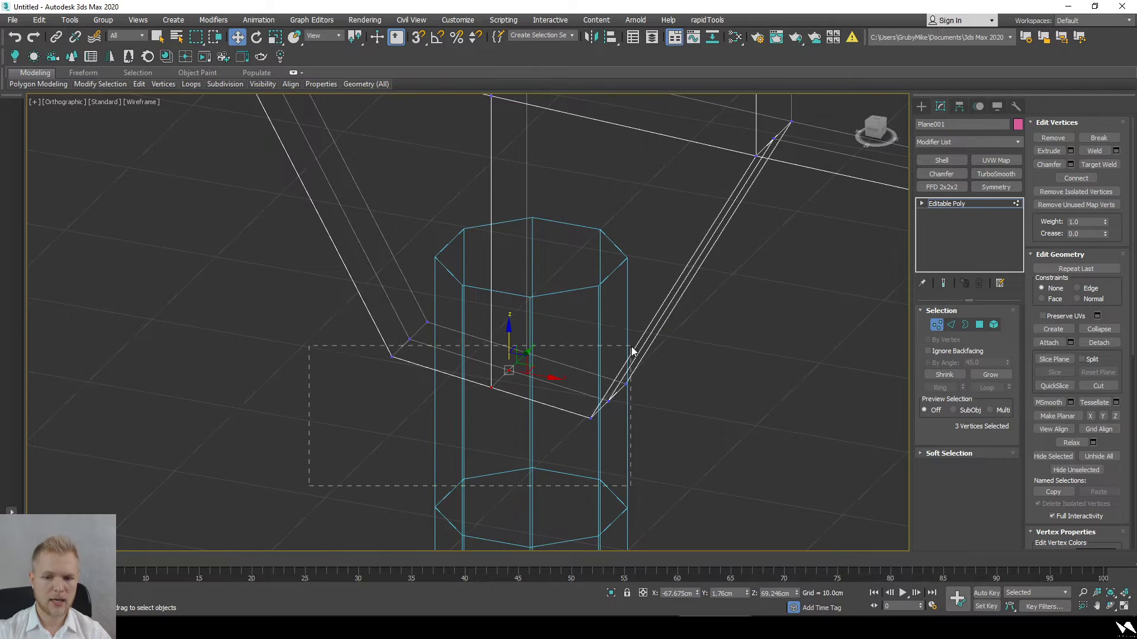
left_click_drag(650, 294, 659, 294)
middle_click_drag(649, 393, 585, 401)
scroll(585, 400, "down", 3)
key("r")
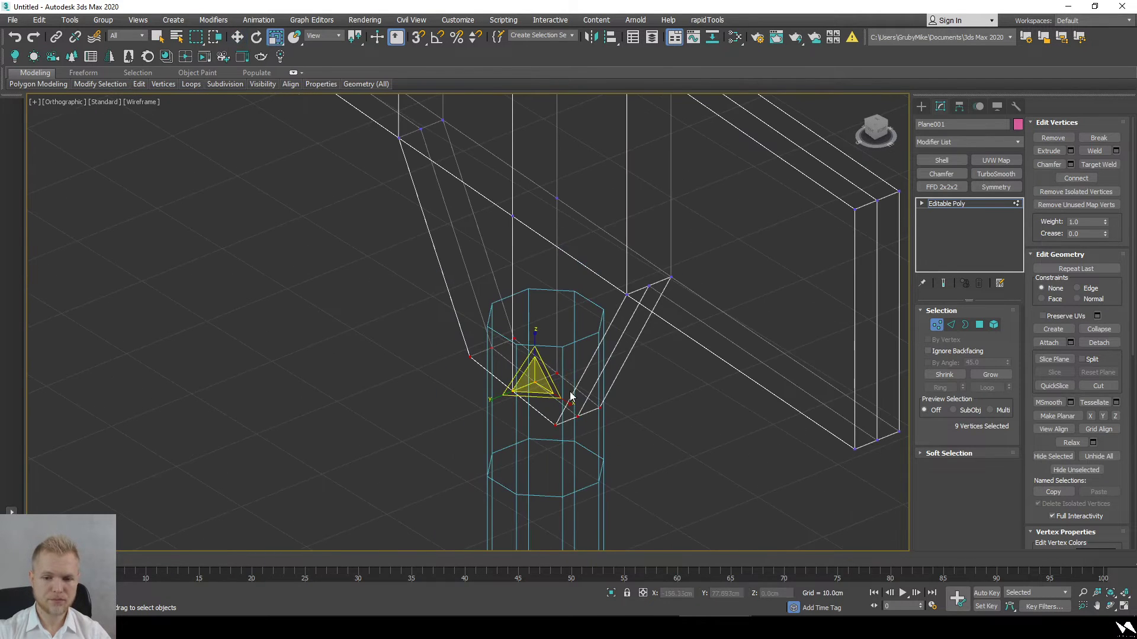
left_click_drag(519, 386, 466, 438)
middle_click_drag(519, 478, 653, 476, "alt")
middle_click_drag(652, 475, 667, 408)
scroll(666, 407, "down", 2)
Step: Scale the four corner vertices of the tab's lower end inward to form an octagonal outline like the cylinder's
left_click_drag(479, 360, 536, 333)
left_click(542, 303, "ctrl")
left_click(635, 327, "ctrl")
left_click(608, 380, "ctrl")
scroll(607, 395, "up", 3)
mouse_move(556, 291)
left_mouse_down()
mouse_move(543, 275)
mouse_move(545, 285)
left_mouse_up()
scroll(577, 425, "down", 3)
Step: Raise the tab's lower-end vertices to just above the top of the leg cylinder
key("F3")
middle_click_drag(576, 429, 649, 407, "alt")
left_click_drag(695, 289, 694, 289)
key("w")
key("s")
key("s")
left_click_drag(556, 314, 578, 252)
Step: Flatten the tab's nine lower-end vertices with Make Planar along Y, checking them in the Front view
middle_click_drag(663, 367, 612, 308, "alt")
key("F3")
scroll(610, 310, "up", 4)
scroll(528, 302, "down", 2)
middle_click_drag(528, 302, 508, 348)
key("f")
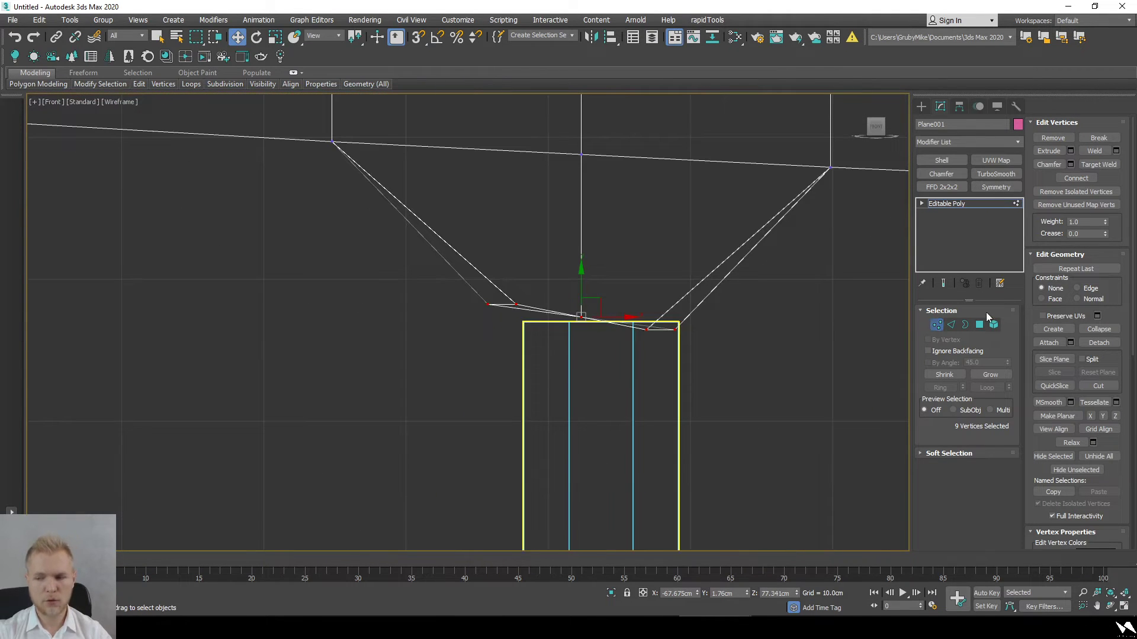
left_click(1114, 416)
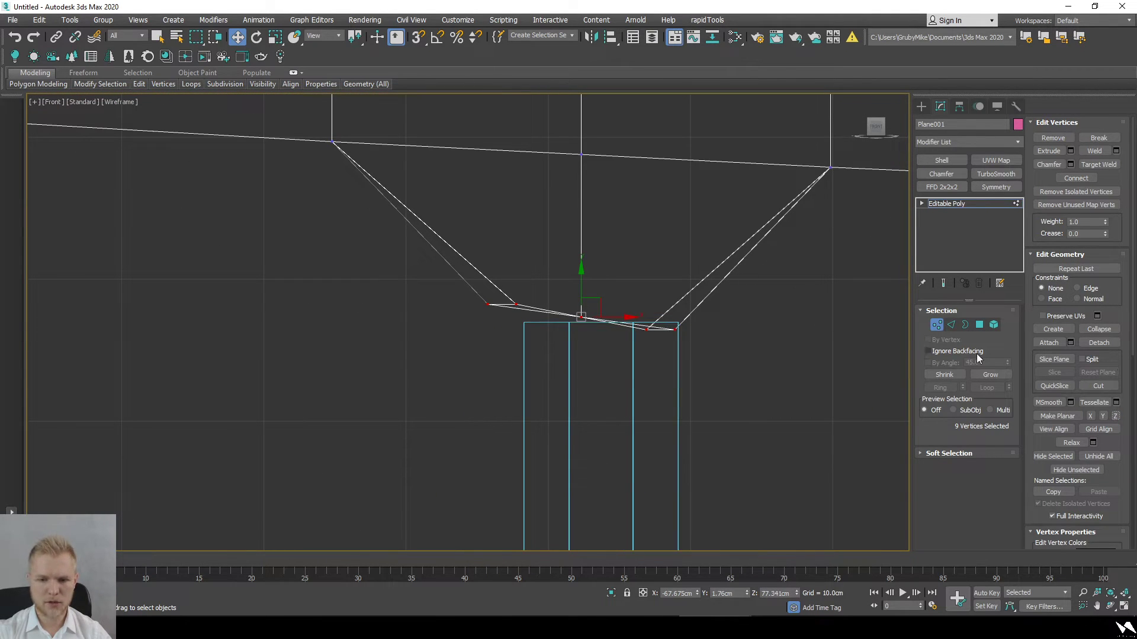
left_click(1102, 416)
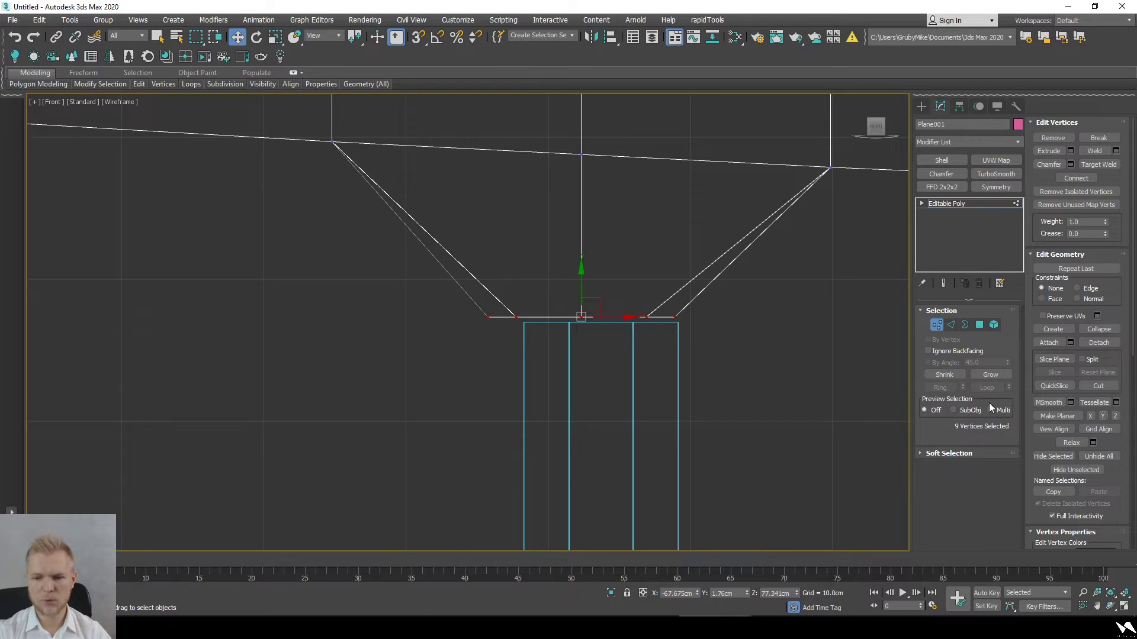
middle_click_drag(619, 316, 672, 403, "alt")
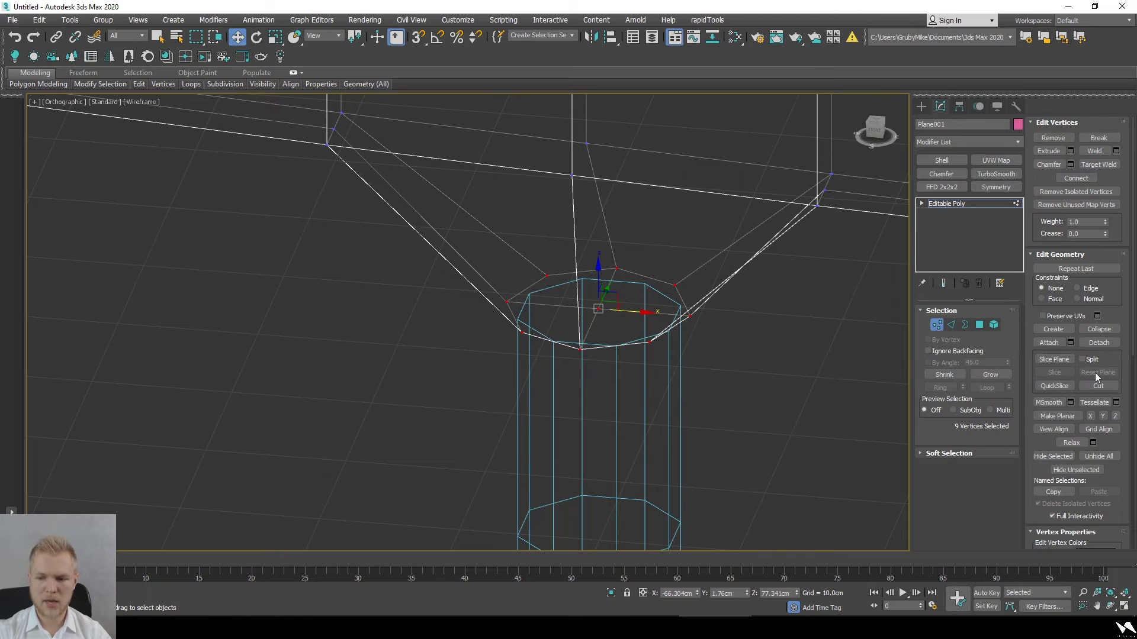
Step: Reset the leg cylinder's Z rotation to 0 so its sides line up with the tab's octagonal end
left_click(937, 324)
left_click(677, 354)
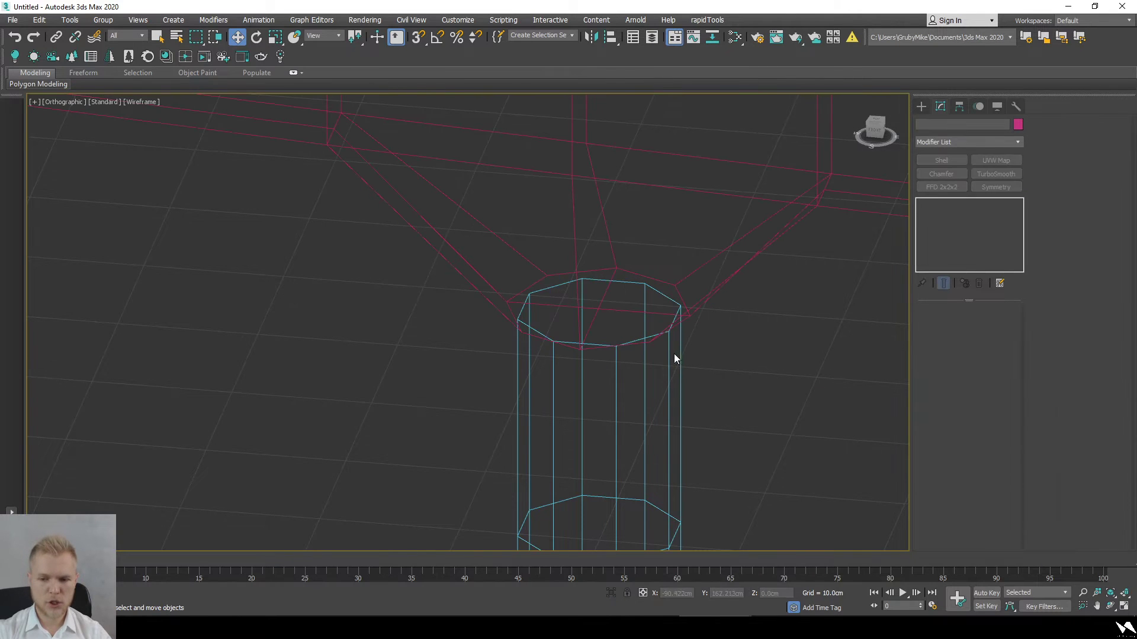
left_click(667, 354)
key("e")
right_click(796, 595)
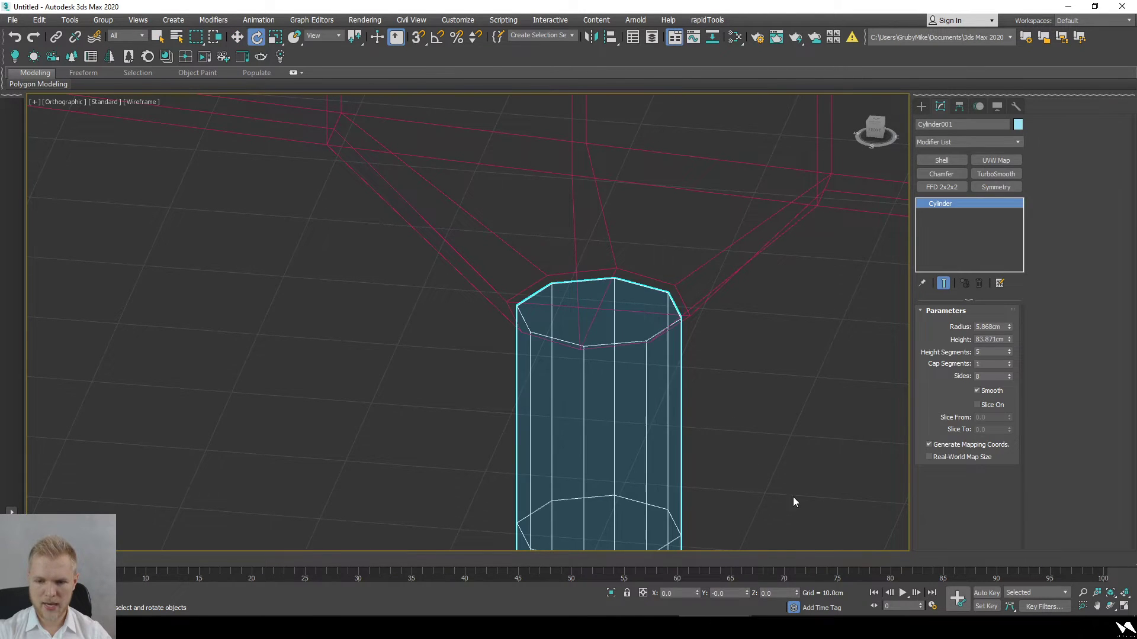
left_click(792, 496)
Step: Delete the polygons closing the lower end of the strip's tab, leaving an open octagonal border
key("F3")
left_click(688, 307)
key("F4")
right_click(641, 280)
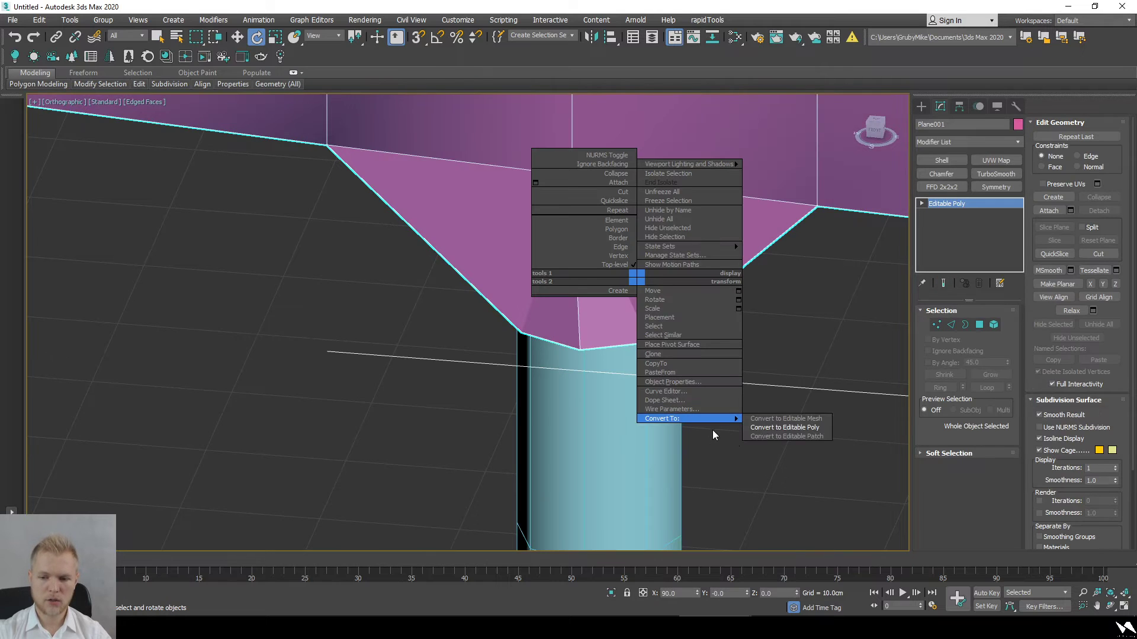
left_click(725, 428)
key("4")
key("F3")
mouse_move(459, 381)
left_mouse_down()
mouse_move(726, 282)
mouse_move(741, 255)
left_mouse_up()
key("F3")
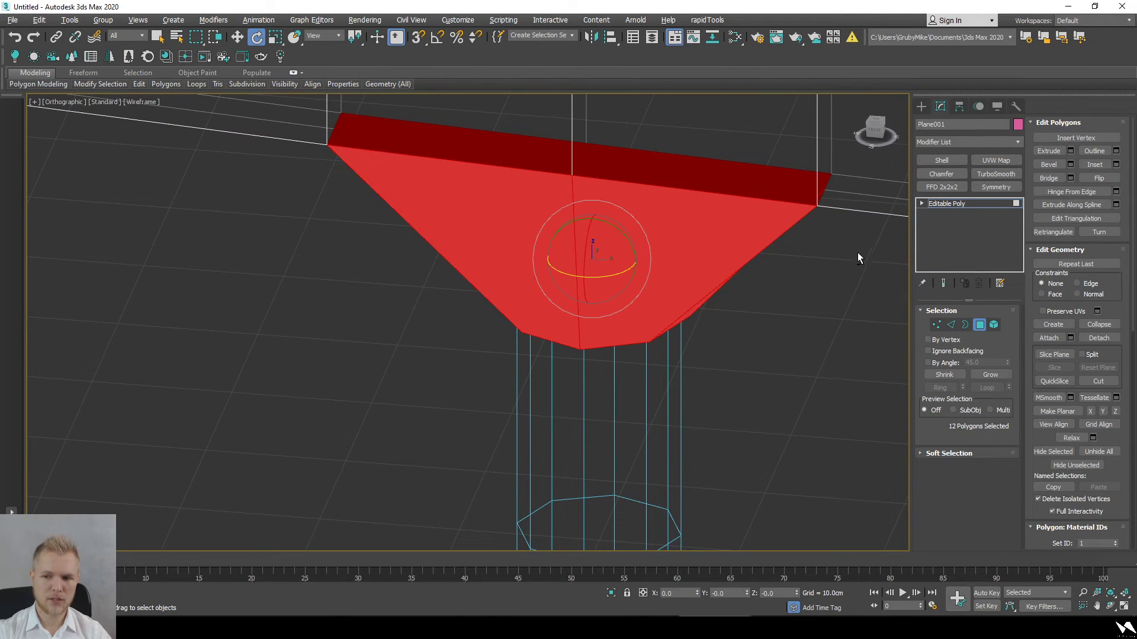
key("F3")
left_click(581, 357)
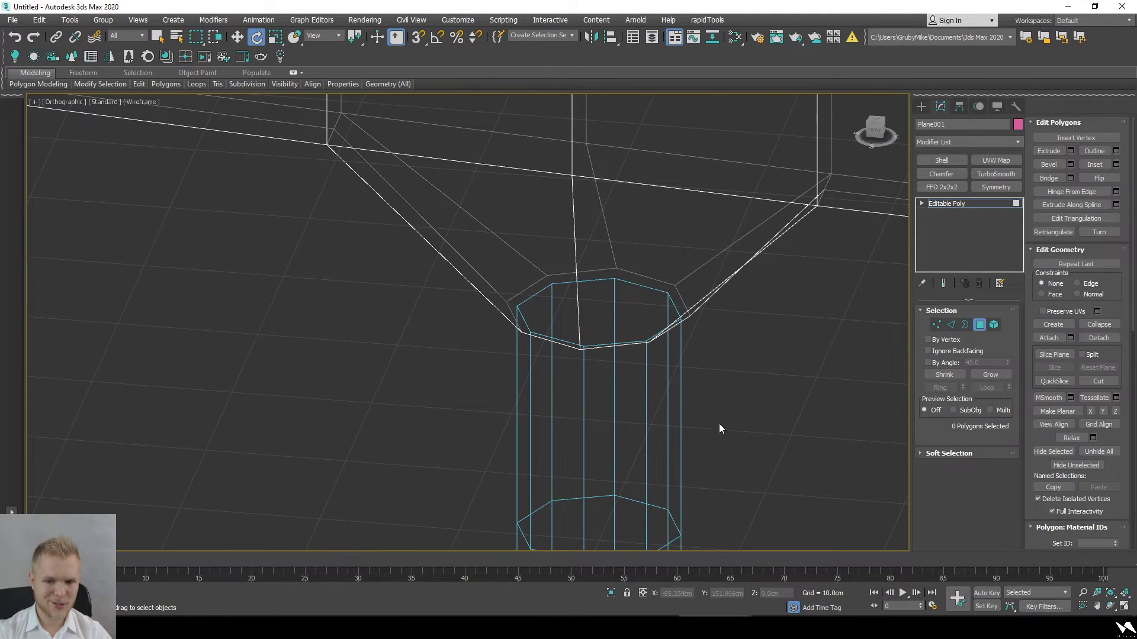
Step: Attach the leg cylinder to the strip and delete the leg's top cap polygon
left_click(1048, 338)
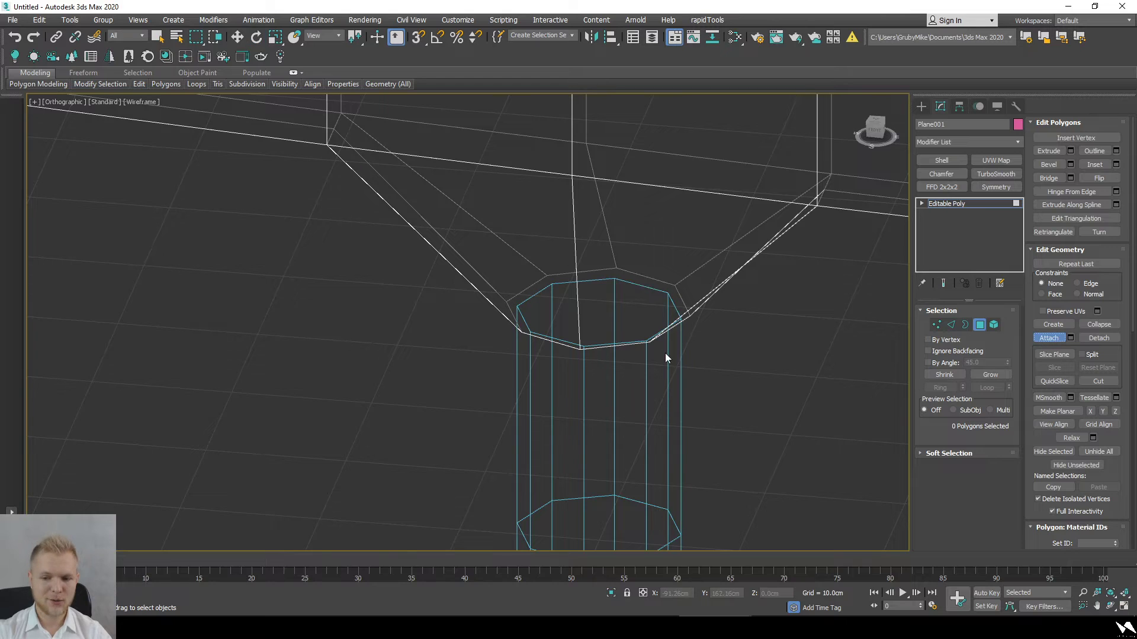
left_click(680, 358)
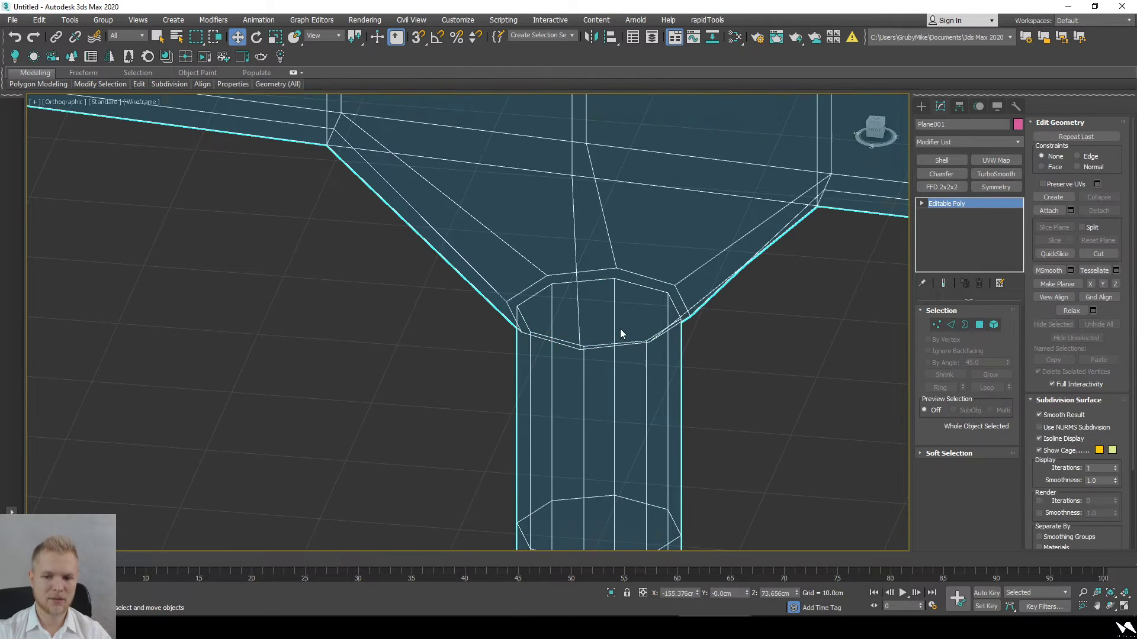
left_click(620, 326)
key("Delete")
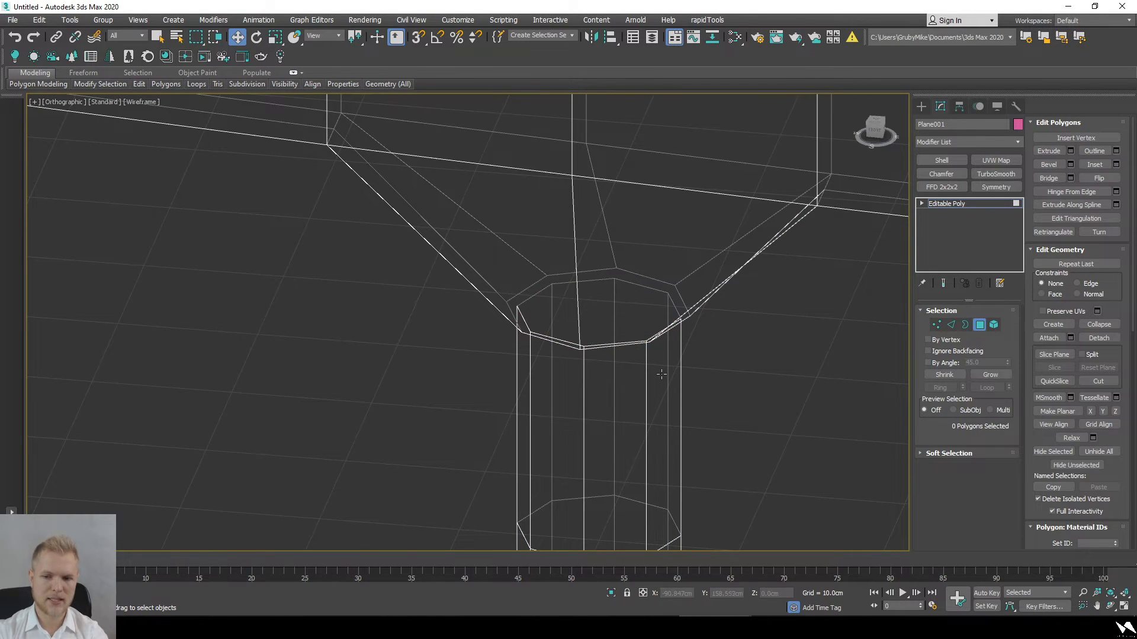
Step: Bridge the open octagonal borders of the tab and the leg
key("3")
left_click(679, 302)
left_click(669, 302, "ctrl")
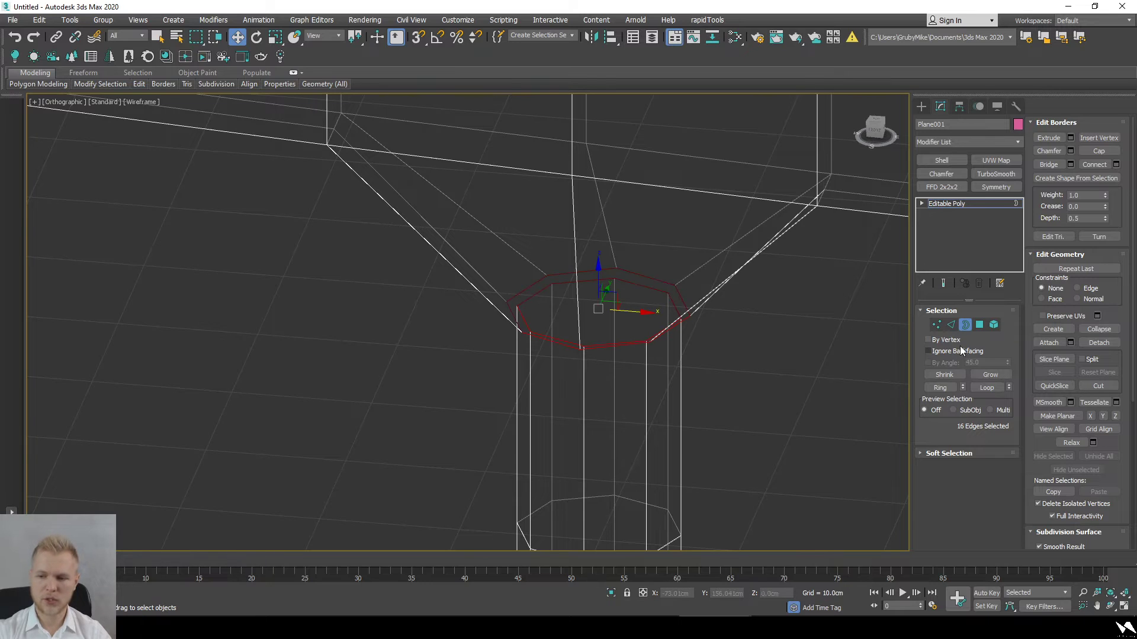
left_click(659, 346)
scroll(602, 351, "up", 2)
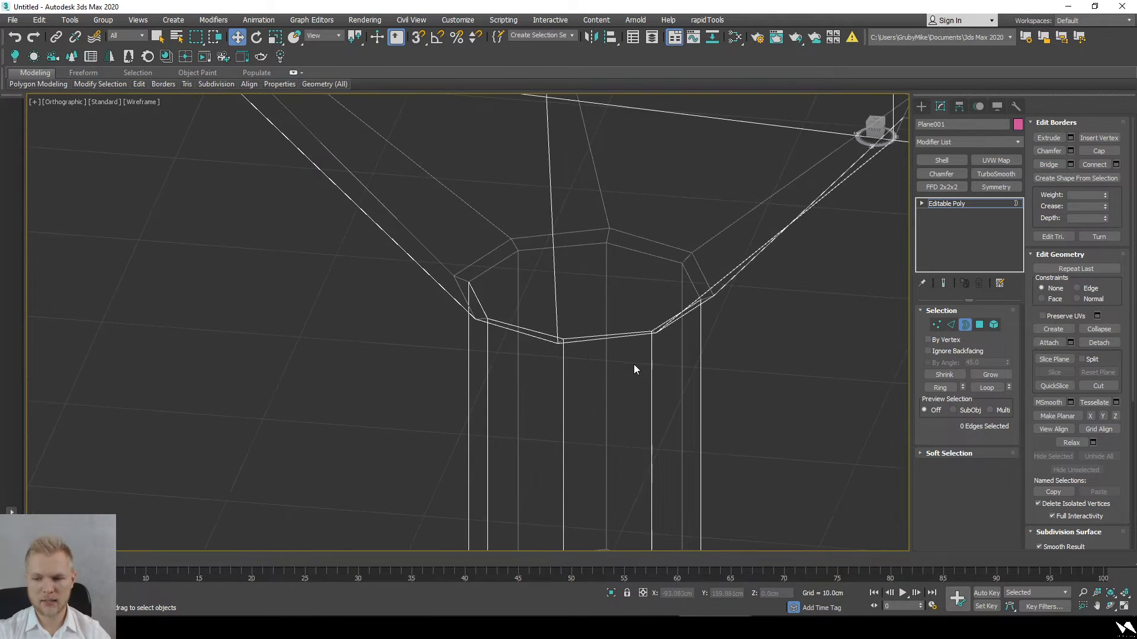
Step: Remove the redundant edge loop at the joint between tab and leg, including its vertices
key("2")
double_click(587, 343)
key("ctrl+BackSpace")
scroll(594, 353, "down", 5)
middle_click_drag(613, 400, 651, 399, "alt")
key("F3")
scroll(754, 317, "down", 5)
mouse_move(755, 318)
middle_mouse_down("alt")
mouse_move(725, 299)
mouse_move(712, 339)
middle_mouse_up("alt")
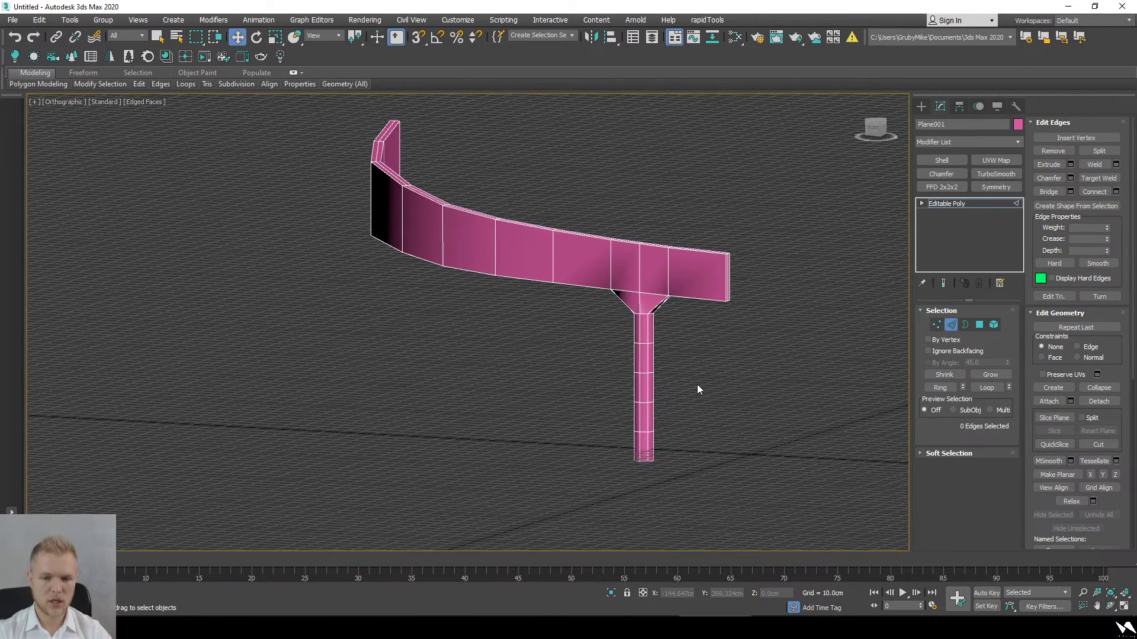
Step: Apply a TurboSmooth modifier with 1 iteration to the joined strip and leg, and inspect it without edged faces
left_click(950, 325)
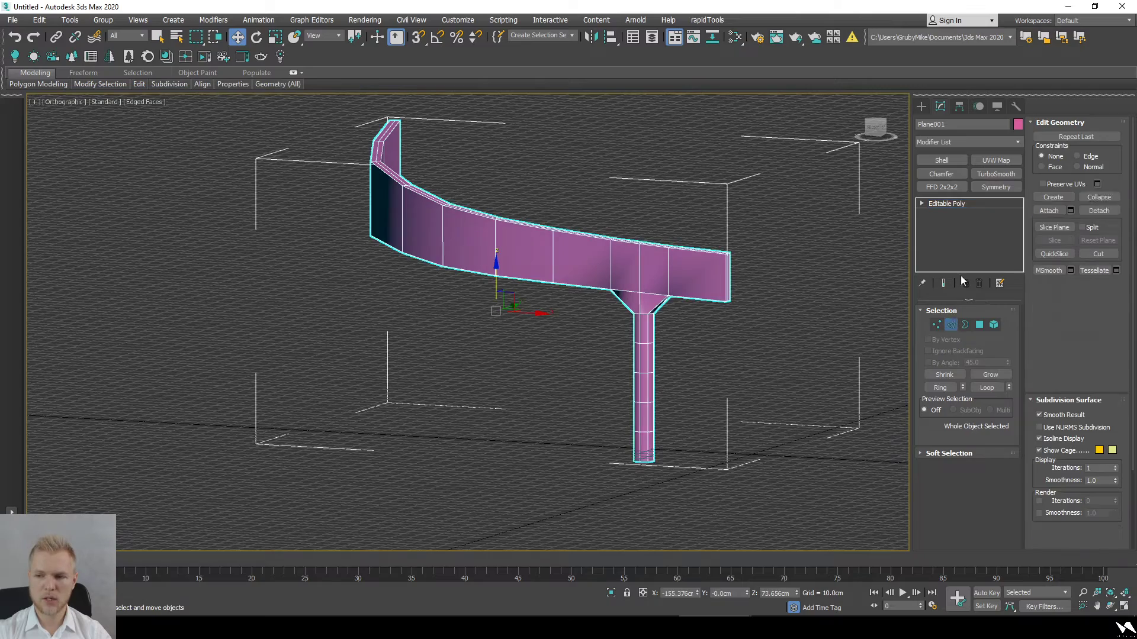
left_click(999, 174)
key("F4")
middle_click_drag(604, 287, 656, 472, "alt")
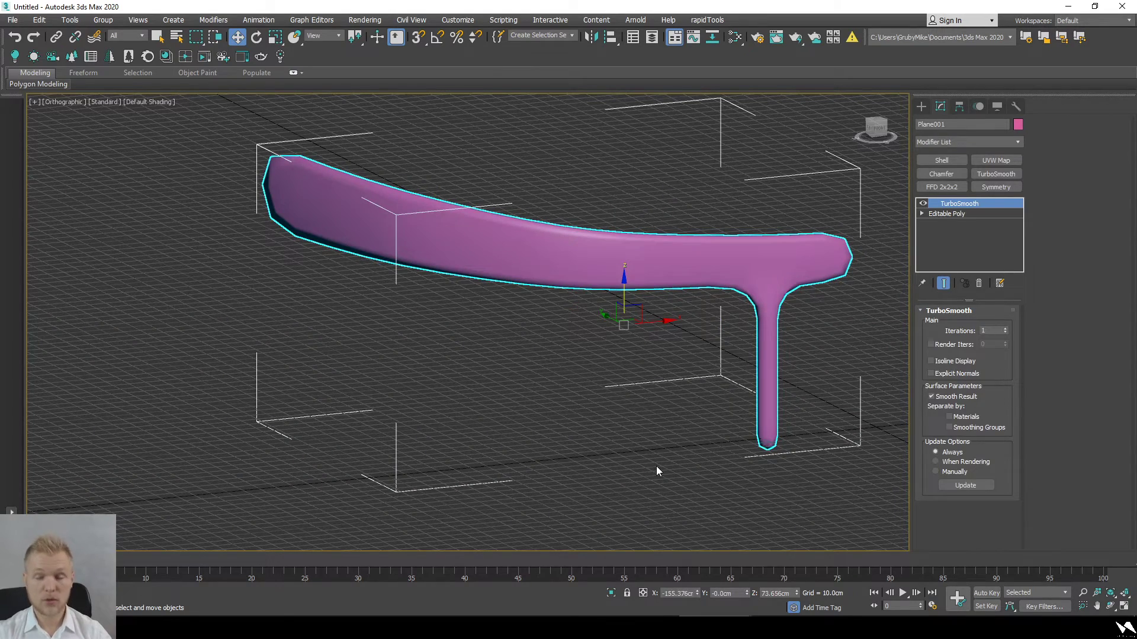
middle_click_drag(664, 464, 787, 303, "alt")
Step: Lengthen the leg in the Front view by stretching its vertex rings below the joint vertically at Editable Poly level
left_click(959, 214)
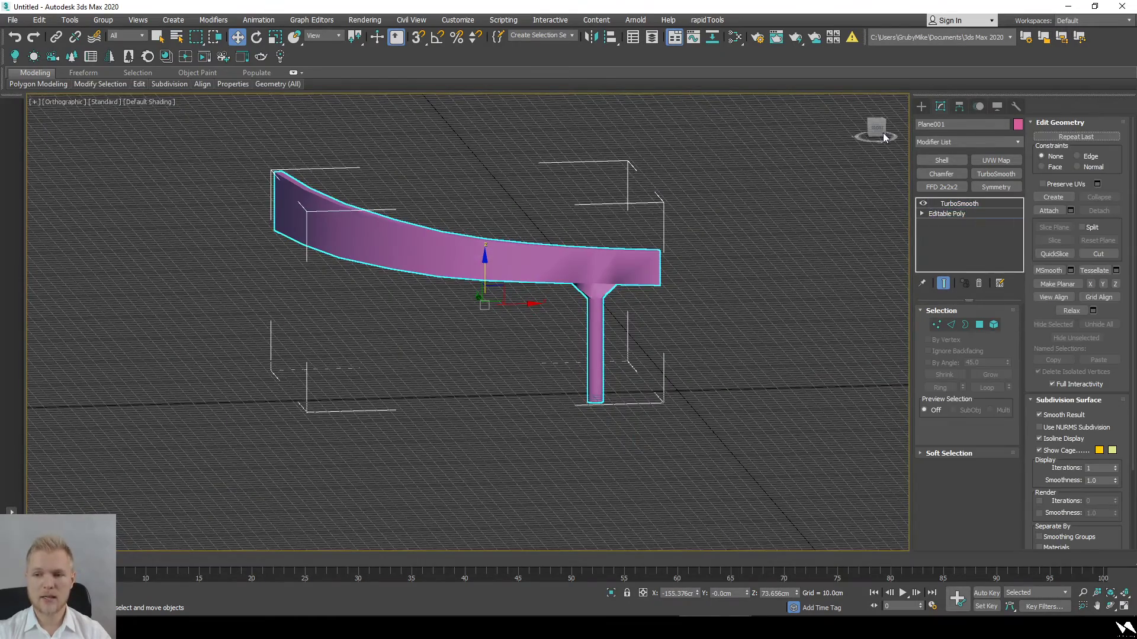
left_click(876, 129)
key("F3")
key("1")
left_click_drag(613, 320, 523, 426)
left_click_drag(623, 453, 514, 299)
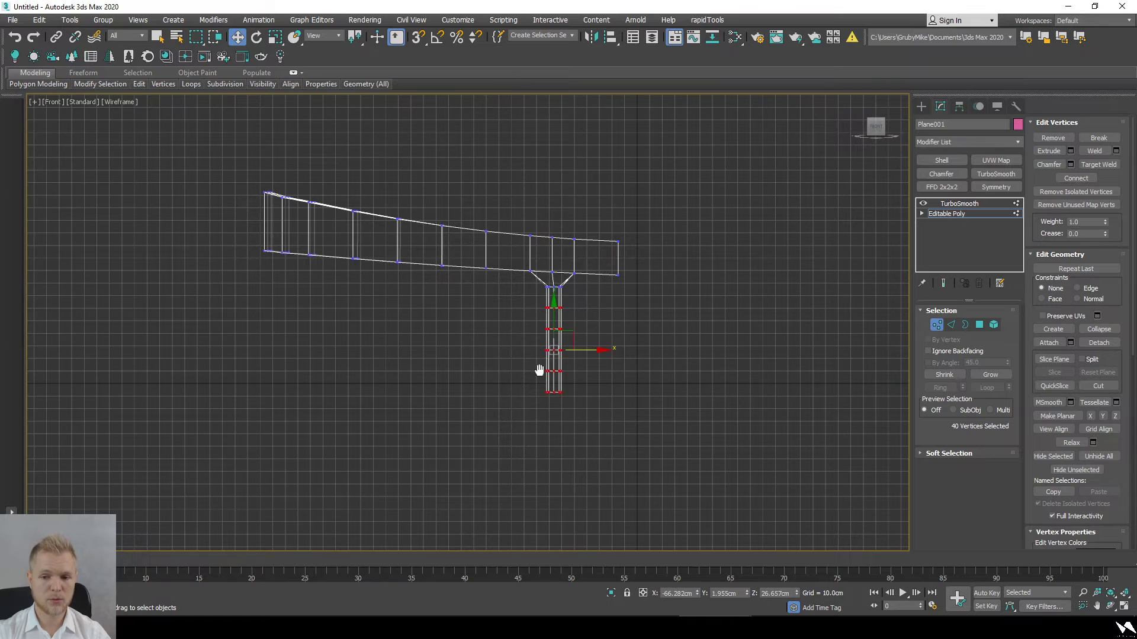
scroll(538, 373, "down", 2)
middle_click_drag(539, 372, 541, 270)
key("r")
mouse_move(552, 217)
left_mouse_down()
mouse_move(552, 306)
mouse_move(557, 217)
left_mouse_up()
left_click(701, 469)
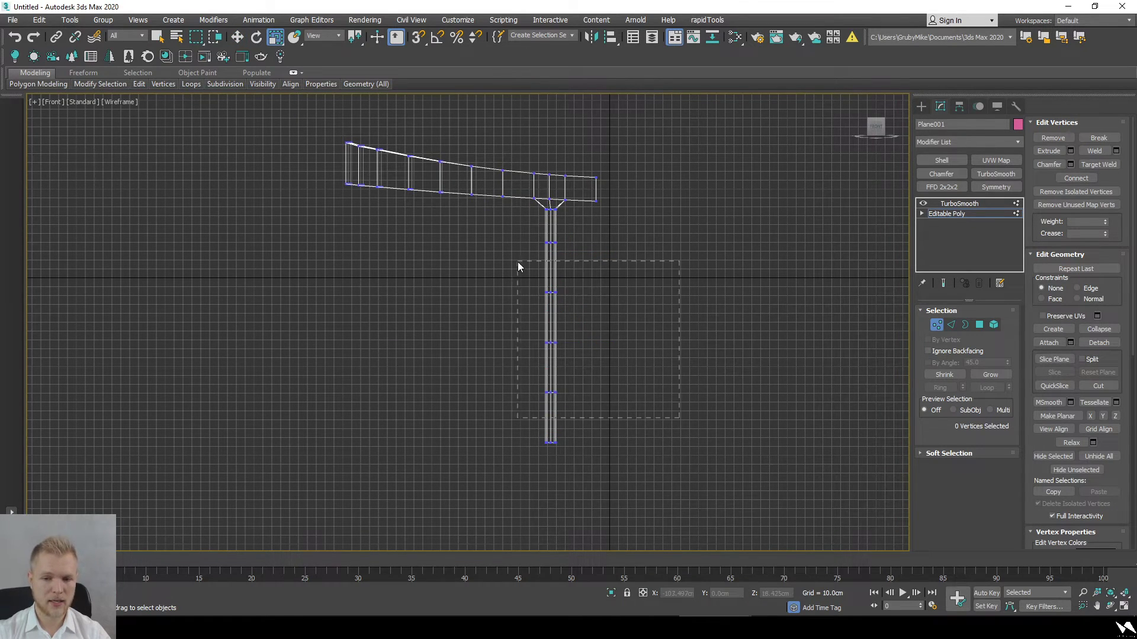
Step: Scale the leg's middle vertex rings outward so the leg swells at mid-height and tapers toward both ends
left_click_drag(518, 264, 513, 236)
middle_click_drag(552, 317, 583, 336, "alt")
left_click_drag(582, 337, 584, 339)
mouse_move(586, 300)
left_mouse_down()
mouse_move(545, 357)
mouse_move(570, 340)
left_mouse_up()
scroll(566, 331, "up", 4)
left_click(808, 313)
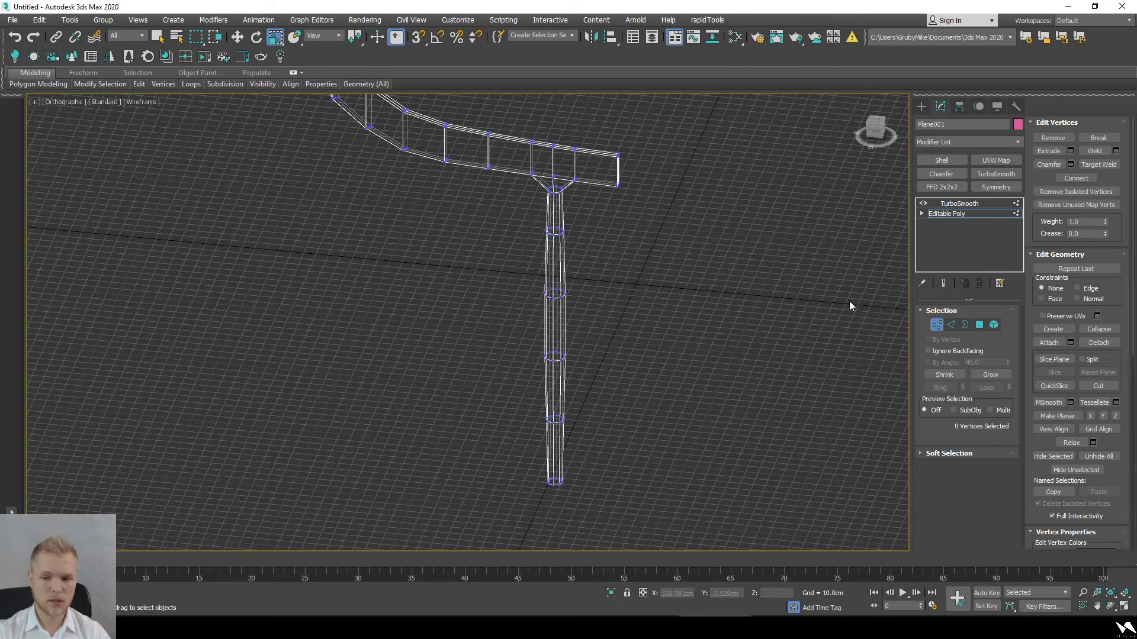
Step: Inspect the smoothed strip and leg in shaded display, and delete the whole demonstration object from the scene
key("F3")
left_click(967, 204)
left_click(756, 330)
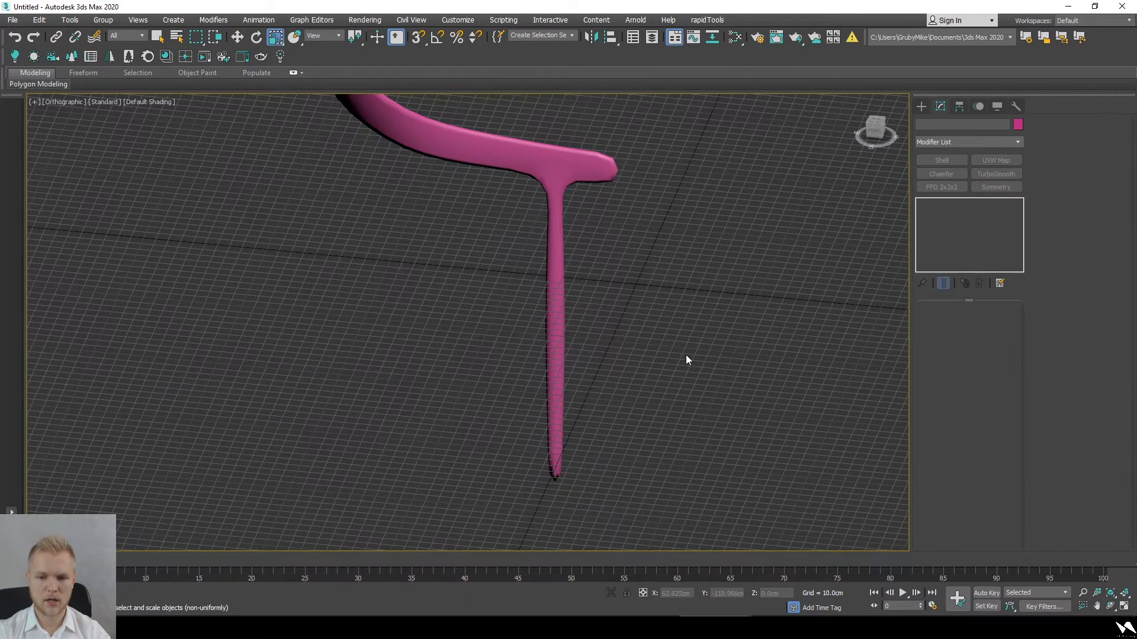
middle_click_drag(666, 361, 616, 370, "alt")
scroll(655, 424, "down", 3)
scroll(615, 367, "up", 2)
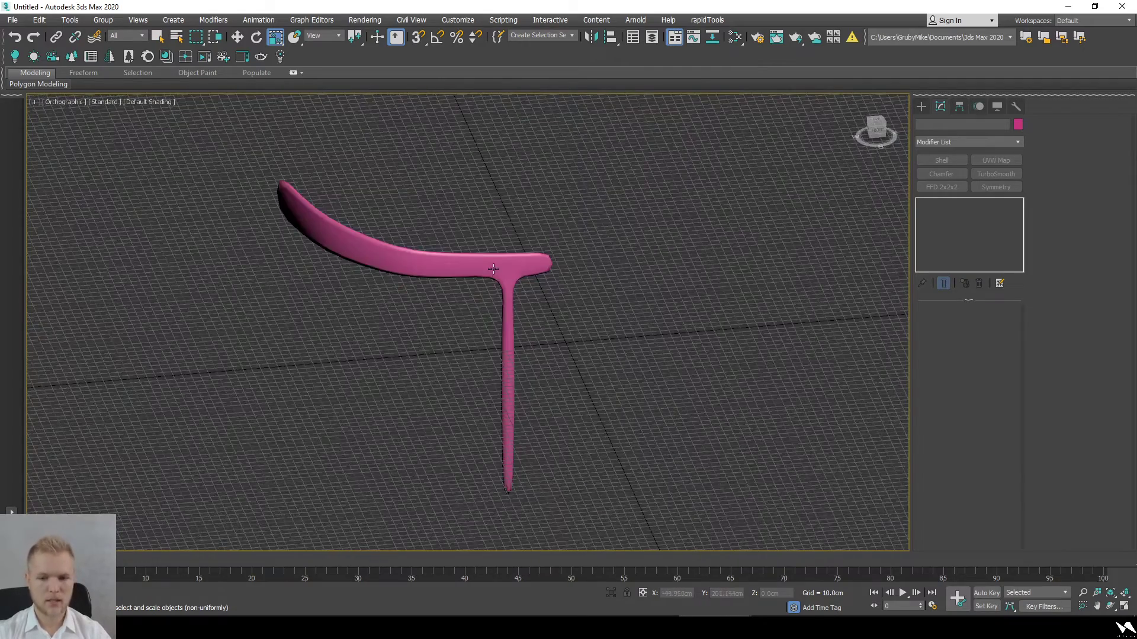
left_click(493, 267)
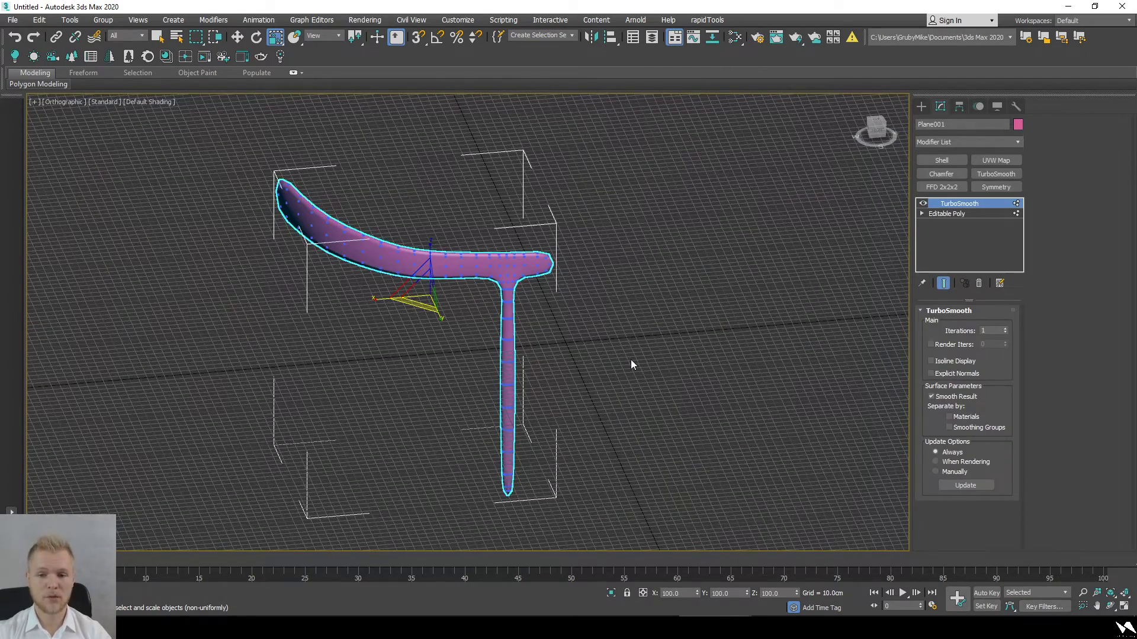
key("Delete")
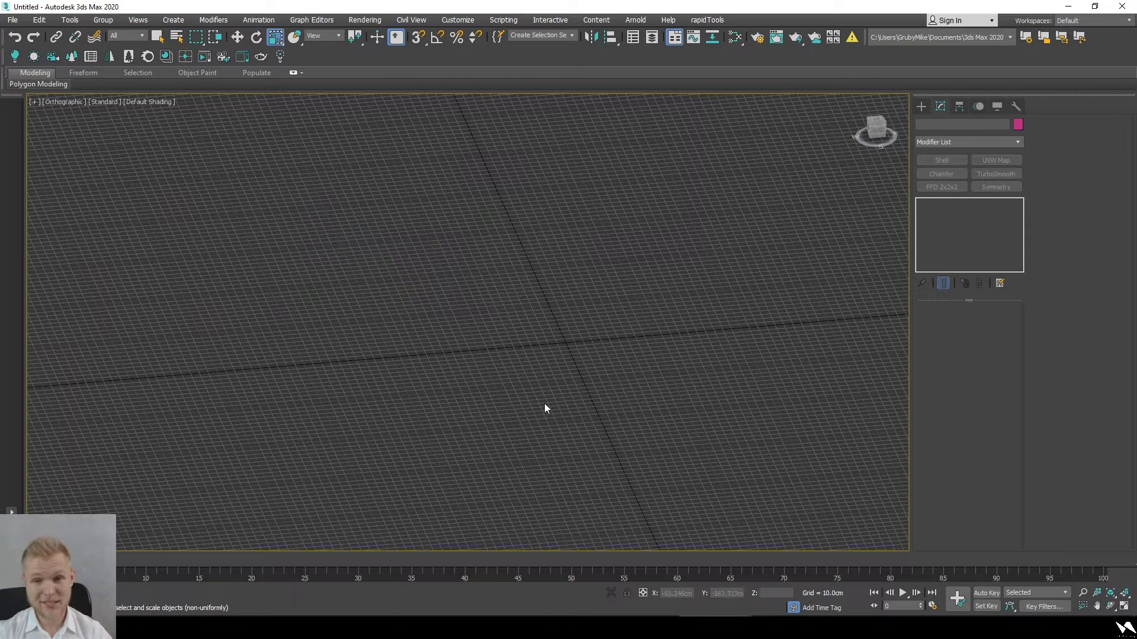
Step: Switch to Chrome and close the enlarged dining-chair photo to return to the student's HOMEWORK_INSPIRATION1 Drive folder
mouse_move(370, 627)
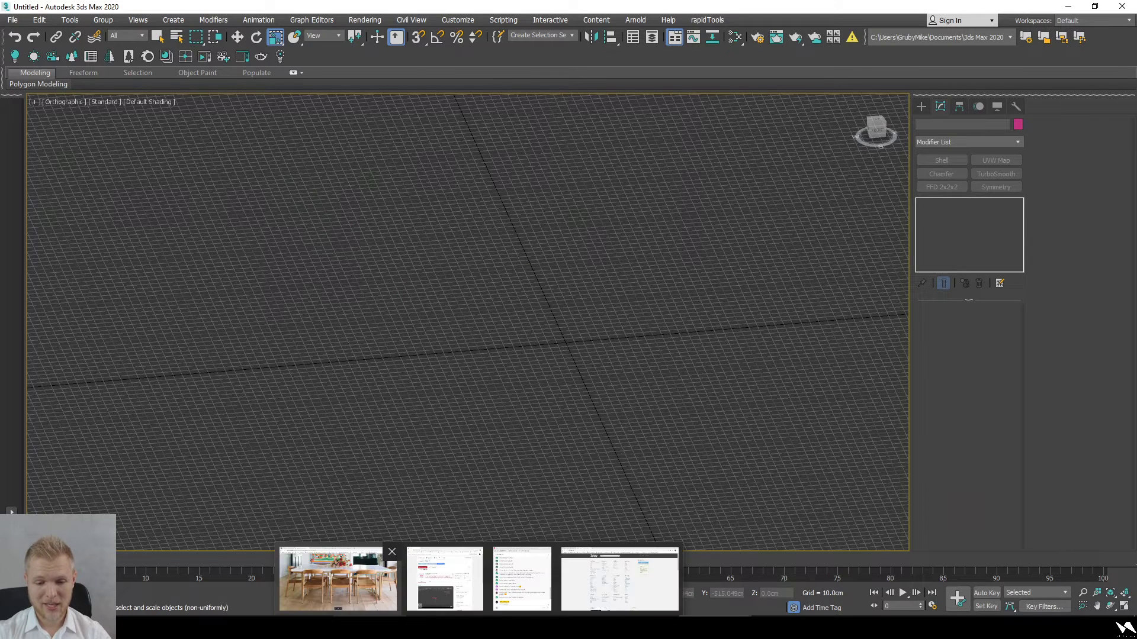
left_click(338, 579)
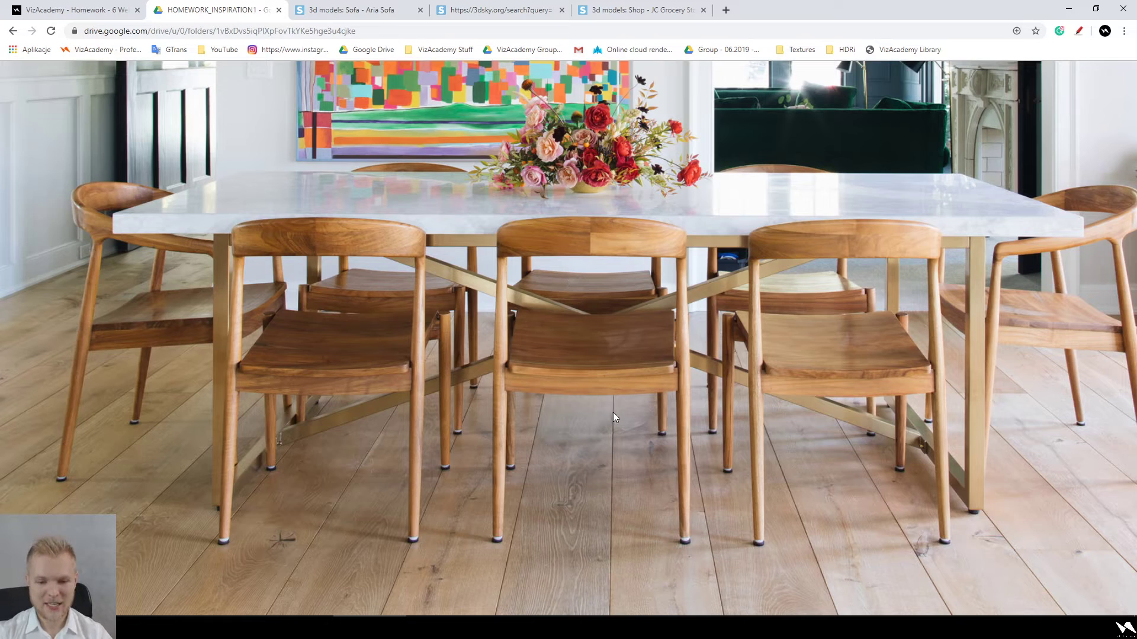
key("Escape")
key("Escape")
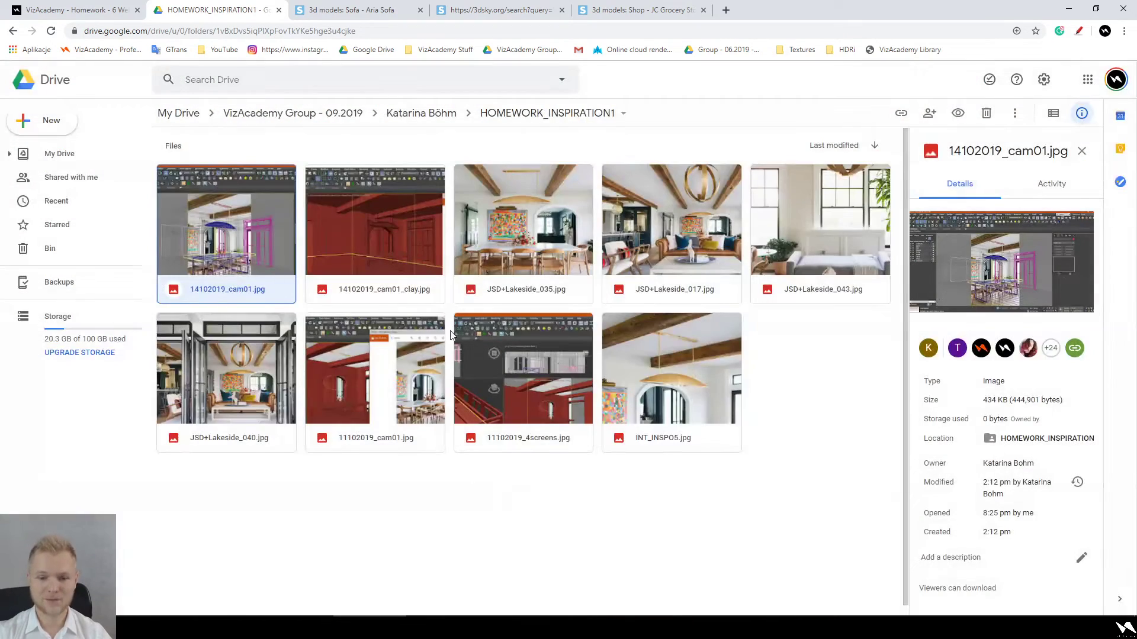
Step: Review the student's 3ds Max screenshots 11102019_4screens.jpg and 14102019_cam01_clay.jpg in Google Drive
double_click(402, 377)
key("Right")
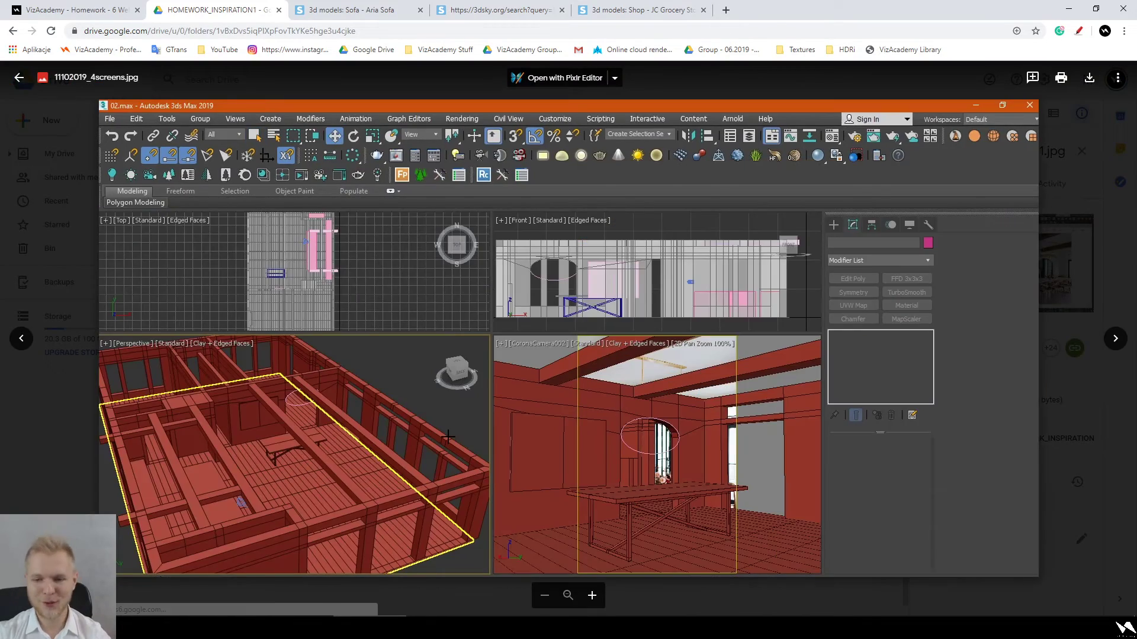
key("Escape")
double_click(343, 235)
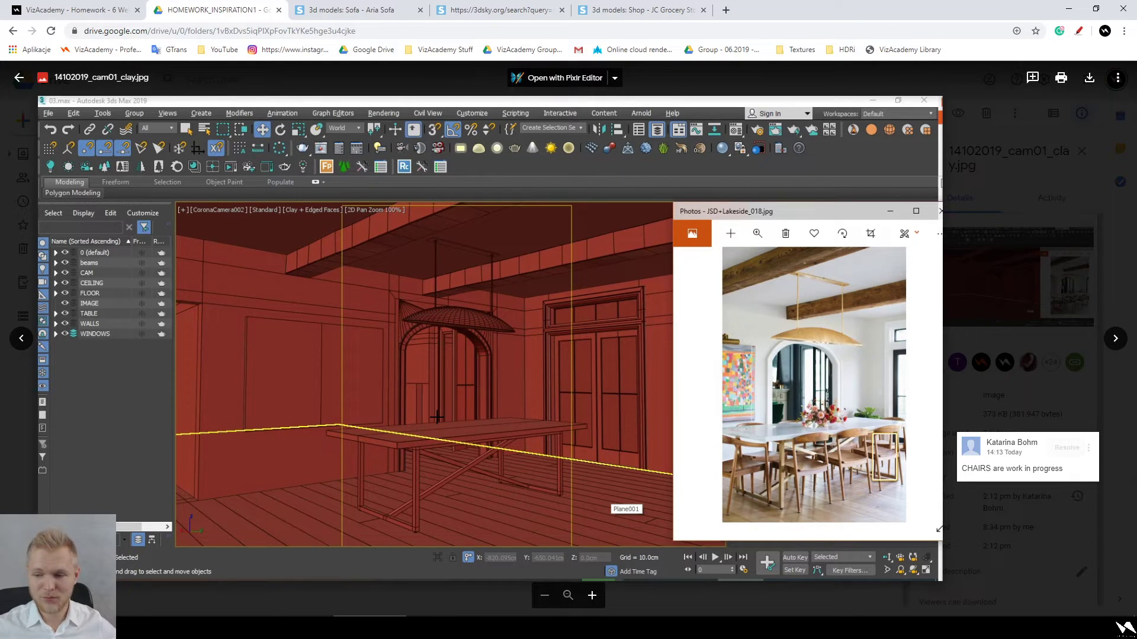
key("Escape")
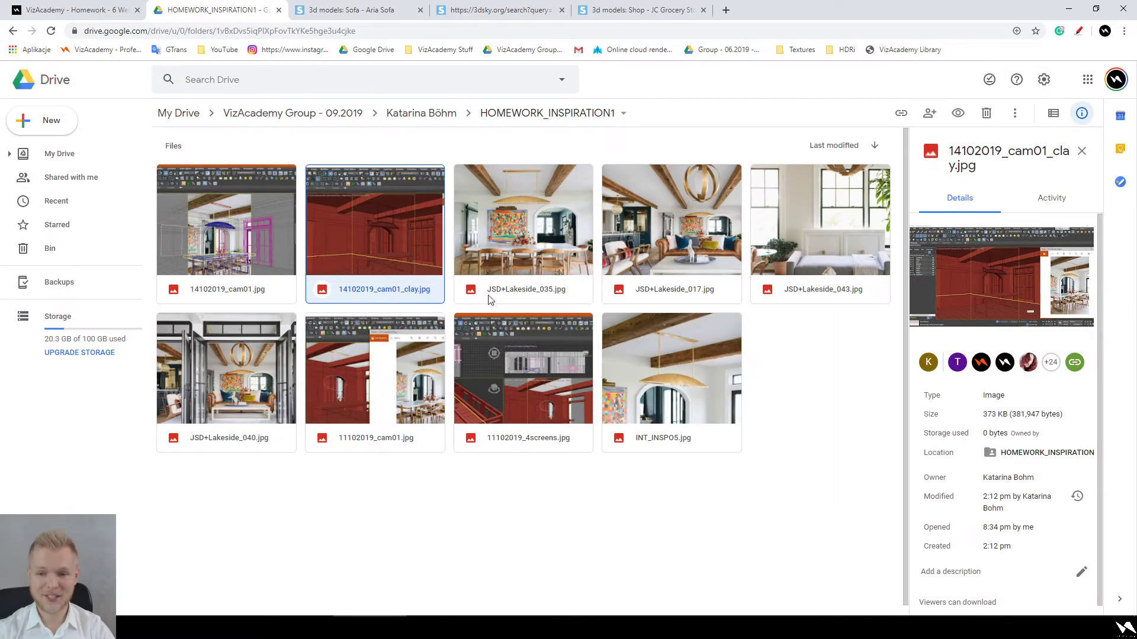
Step: Examine the tufted leather sofa in the reference photo JSD+Lakeside_017.jpg up close
double_click(678, 226)
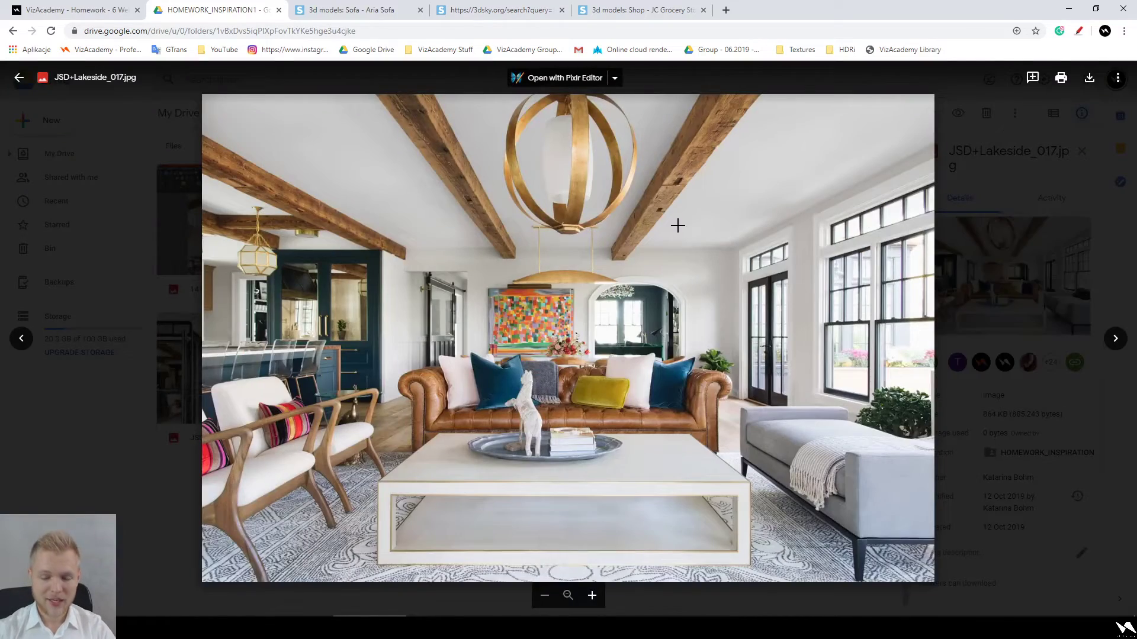
scroll(617, 403, "up", 2)
scroll(617, 403, "up", 1)
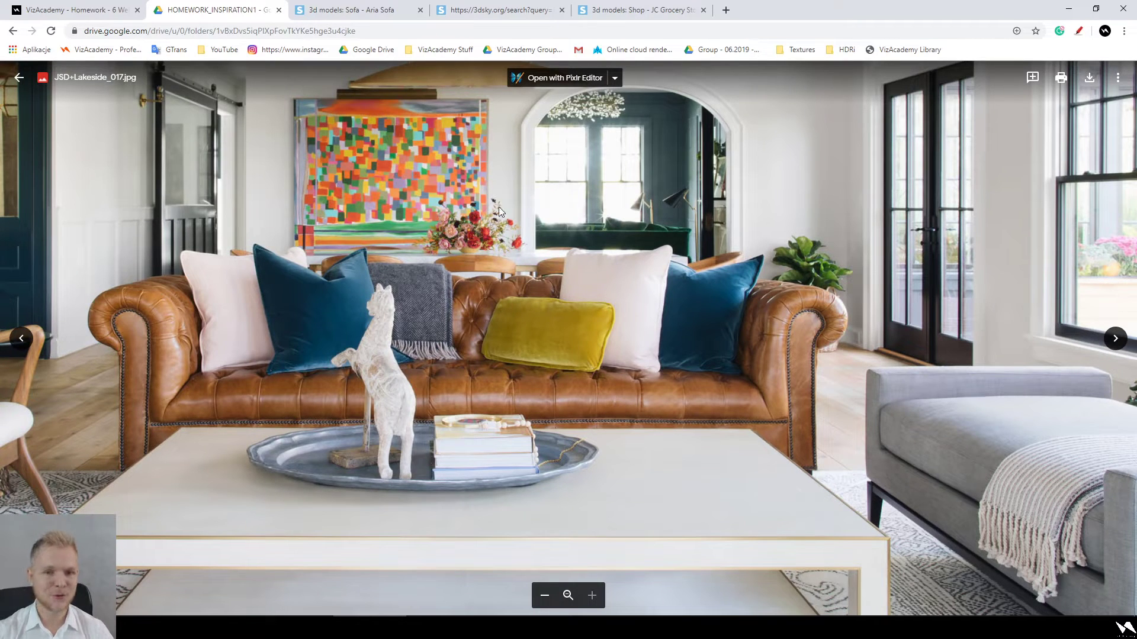
scroll(548, 390, "down", 3)
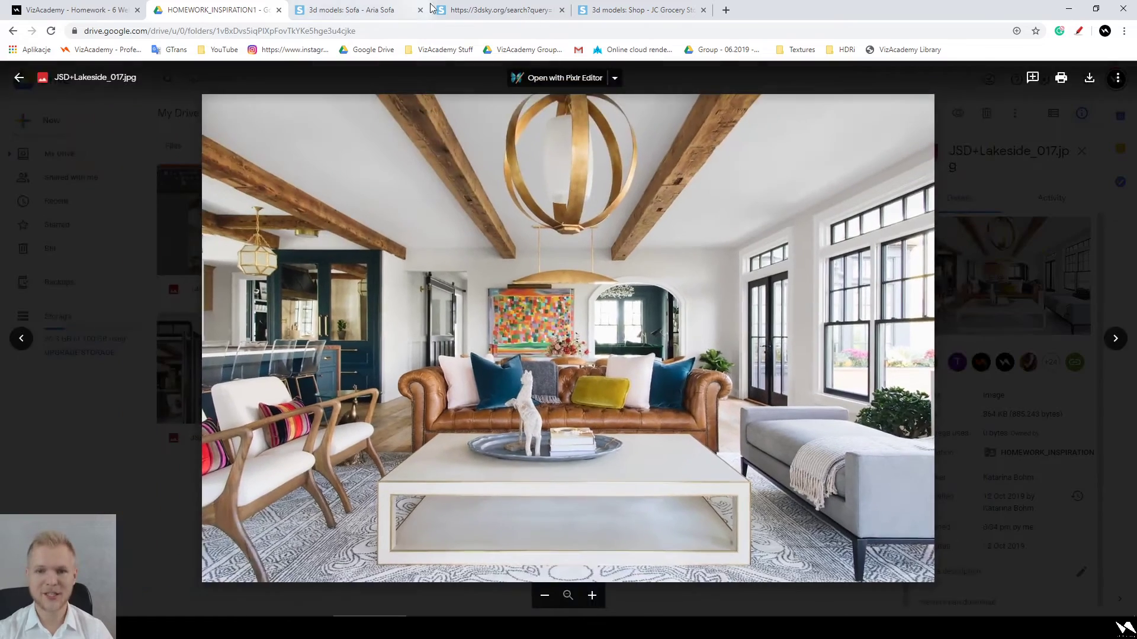
Step: Close the browser tab holding the 3dsky search results for Fruit
left_click(476, 10)
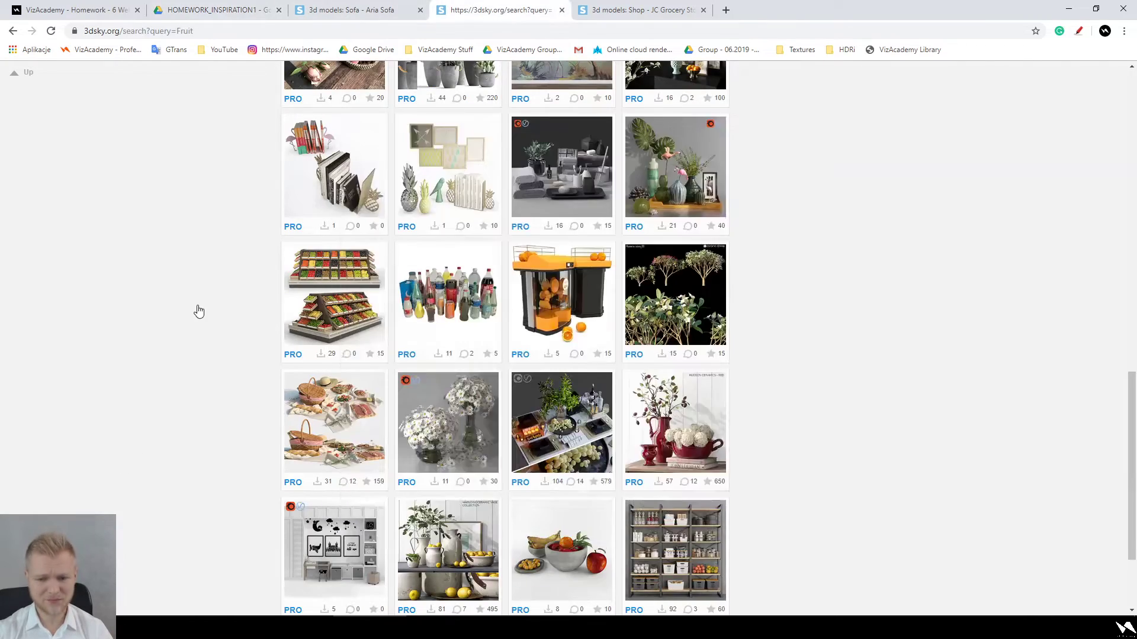
scroll(283, 150, "up", 5)
left_click(562, 10)
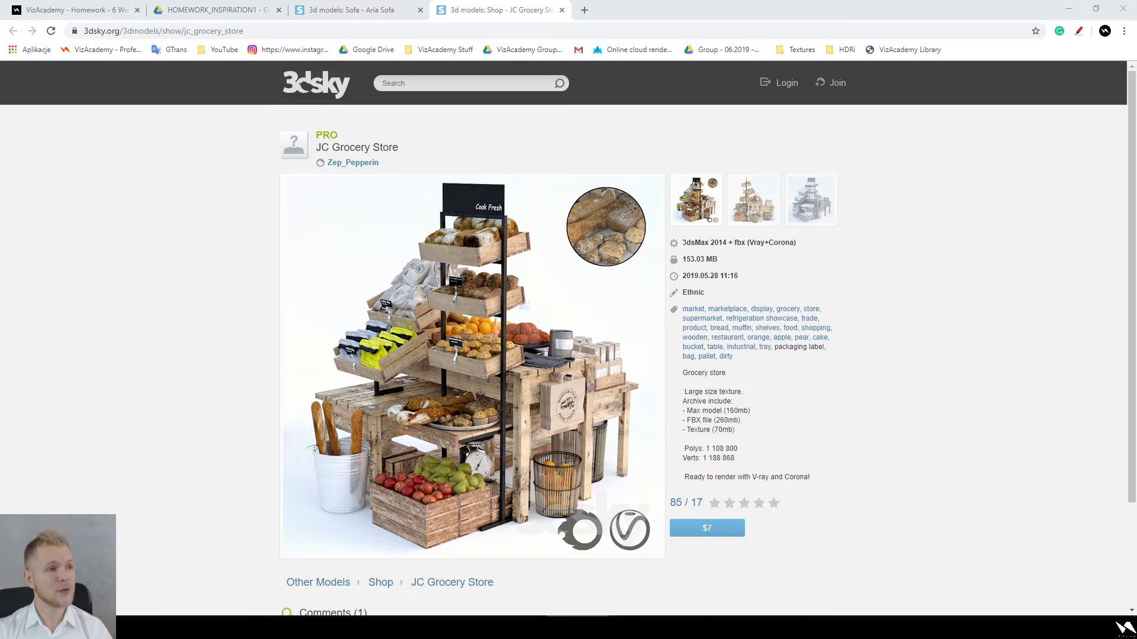
Step: Search 3dsky for "Sofa" starting from its home page, and restrict the results to free models
left_click(330, 94)
left_click(466, 83)
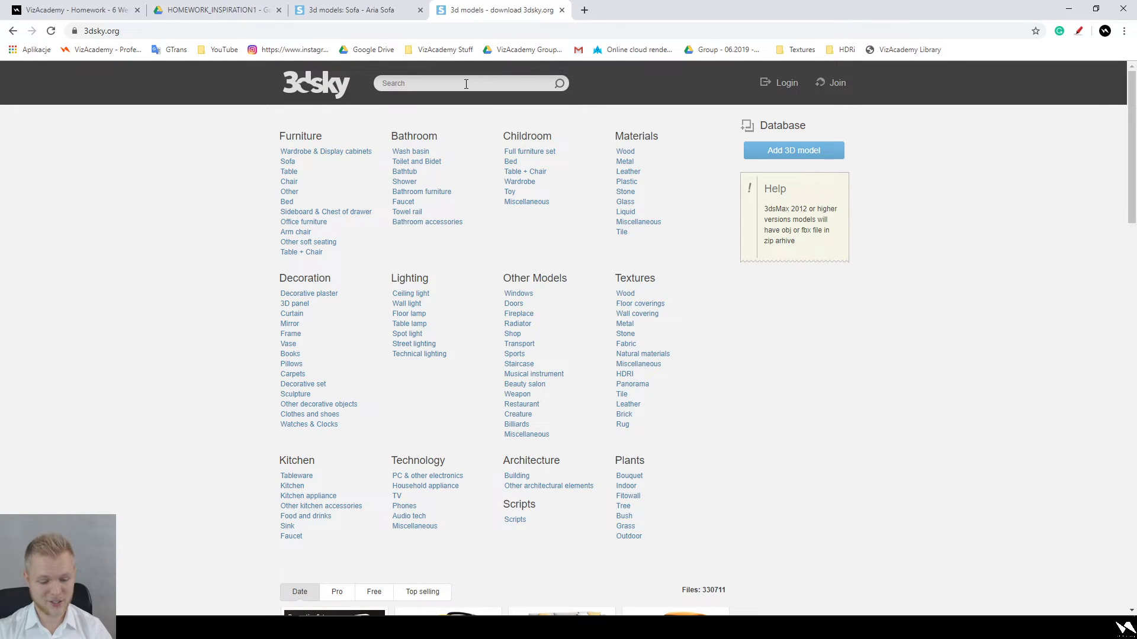
type("Sofa")
key("Return")
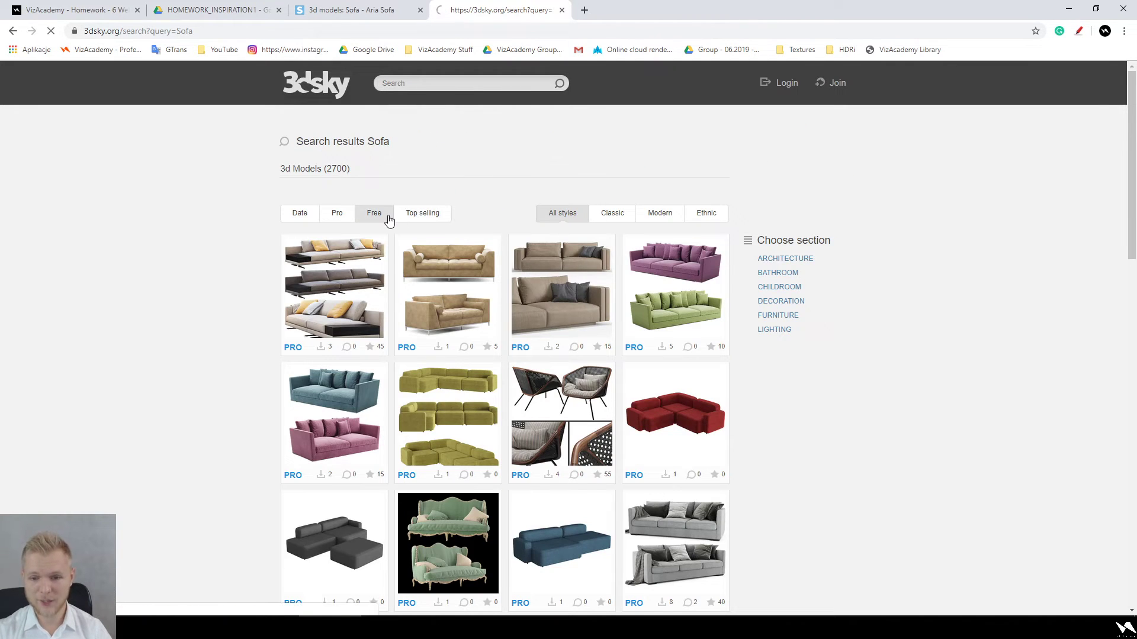
left_click(389, 221)
Step: Look through the first page of free sofas, previewing the tufted Leather sofa and arcadia sofa models
scroll(167, 266, "down", 4)
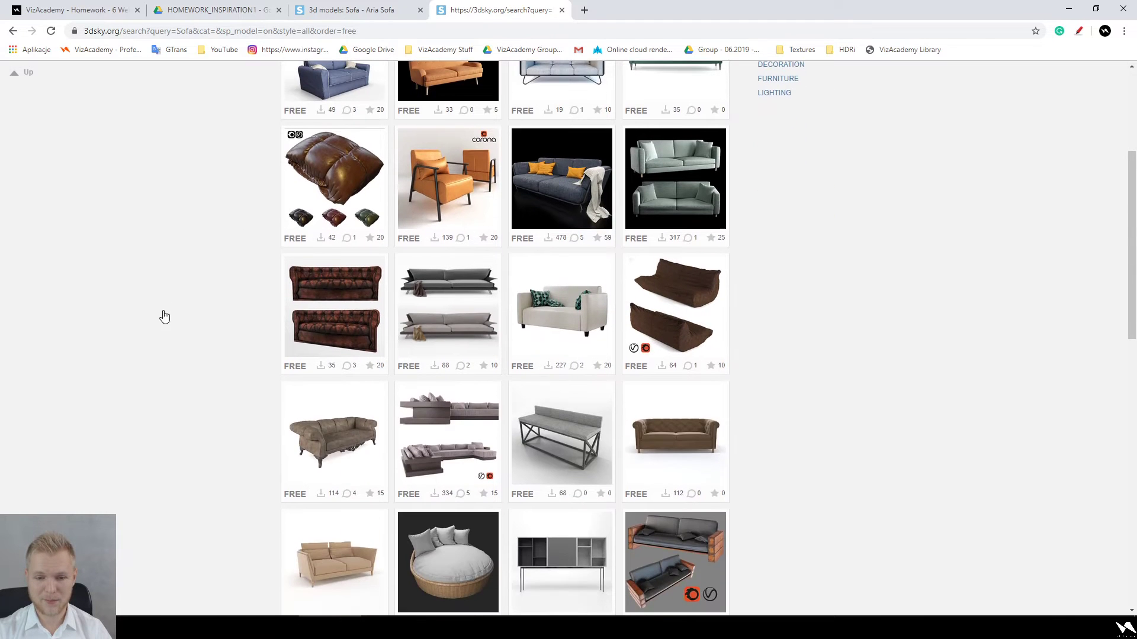
mouse_move(349, 303)
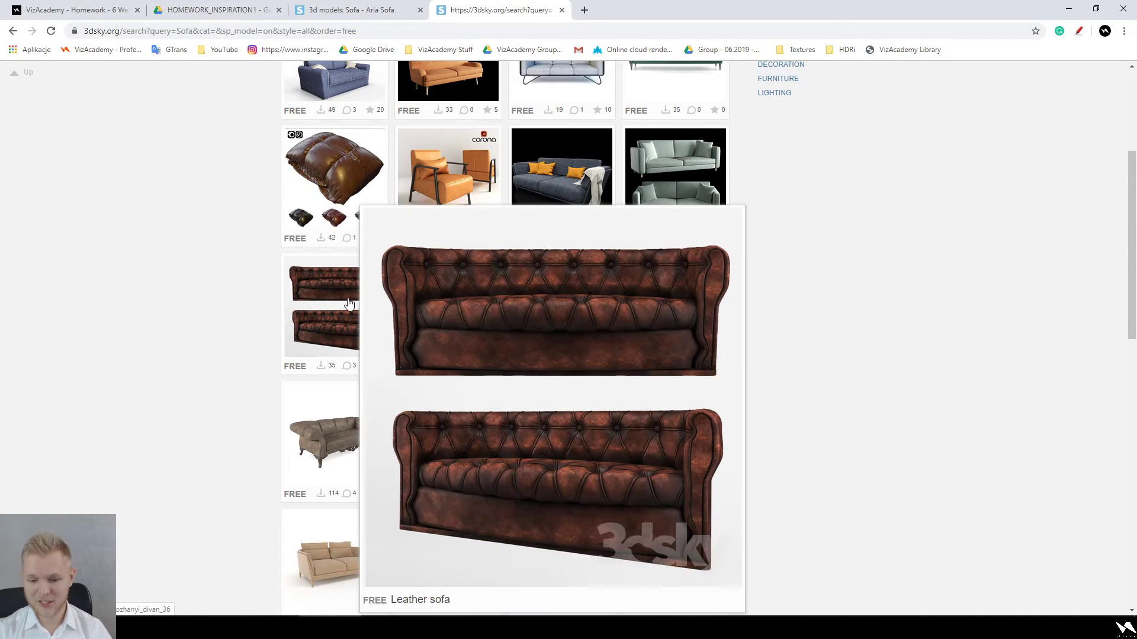
mouse_move(663, 443)
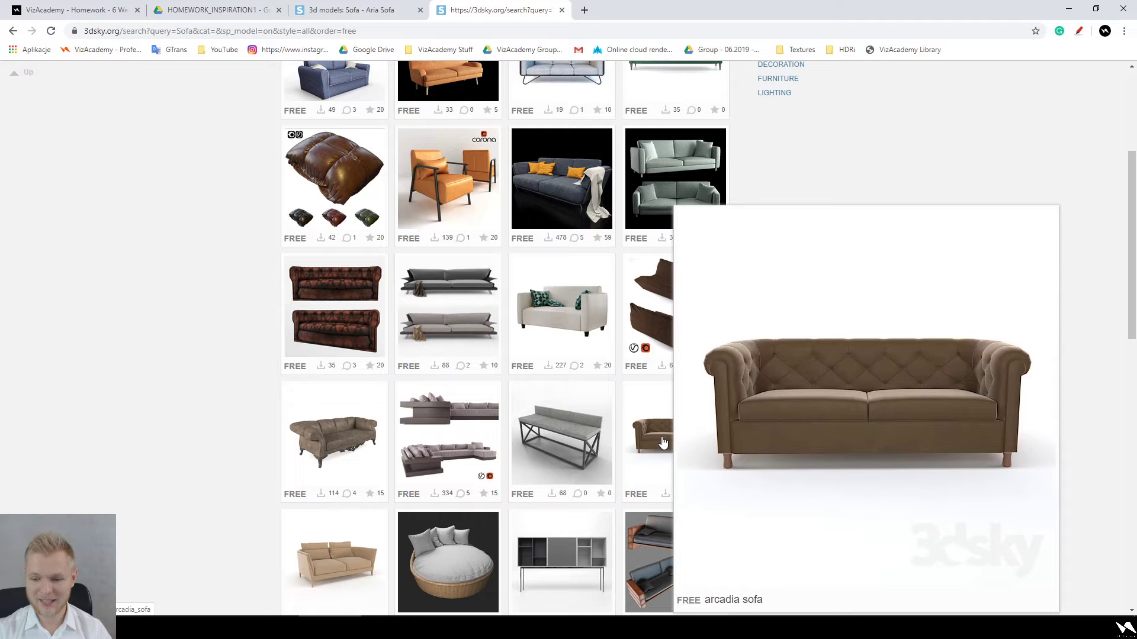
scroll(810, 412, "down", 7)
mouse_move(518, 286)
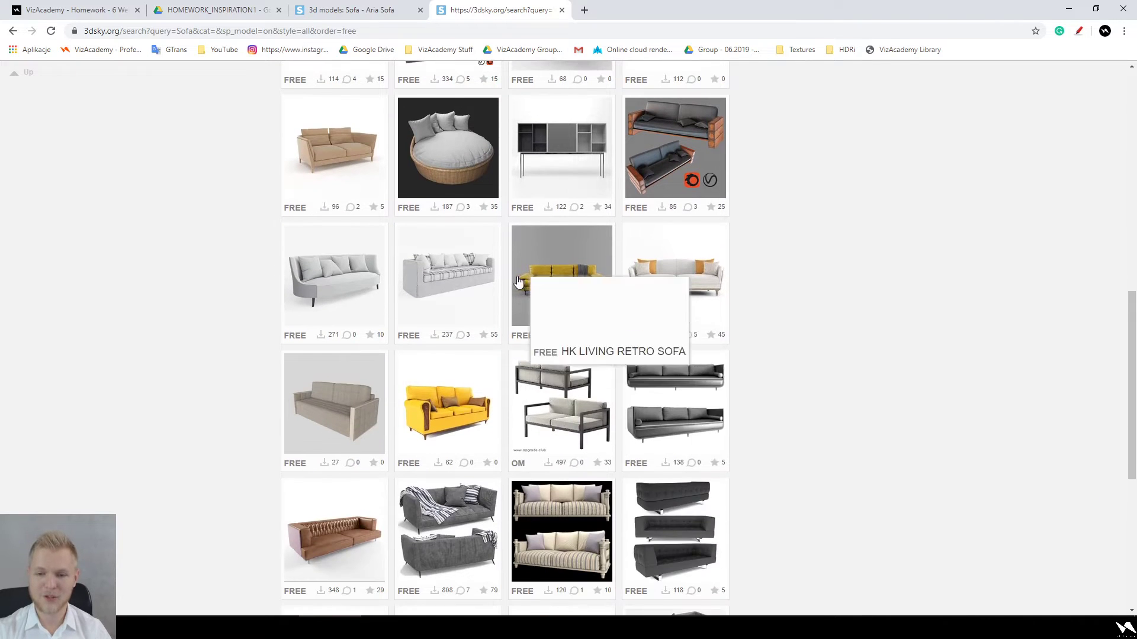
scroll(891, 307, "down", 6)
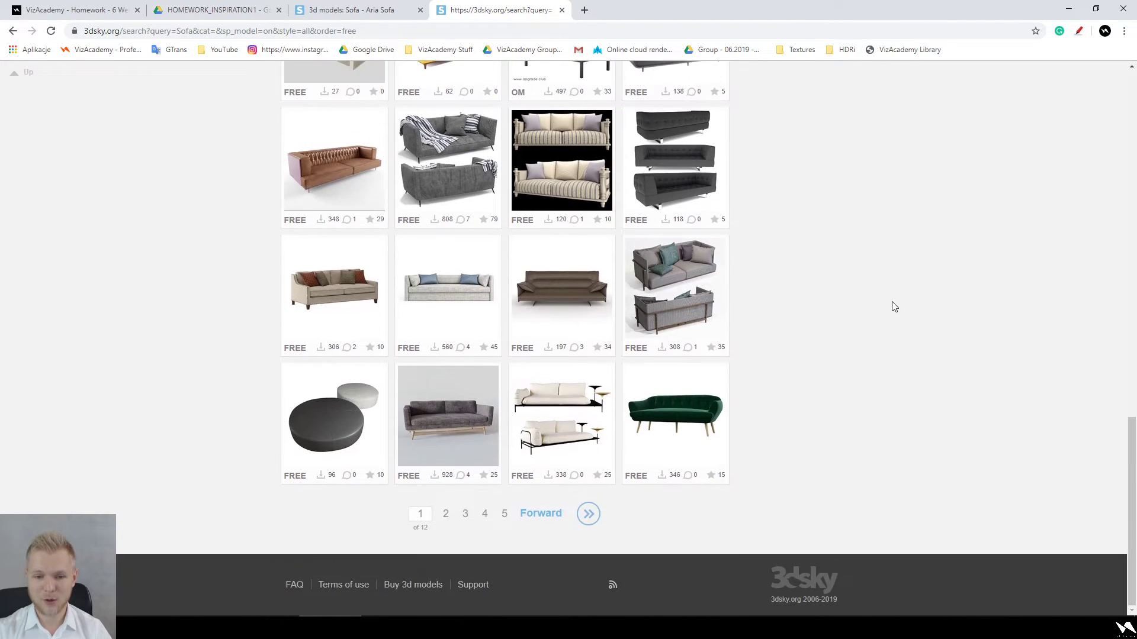
Step: Go to page 2 of the free sofa results and open the teal tufted Janvey sofa in a new browser tab
left_click(446, 513)
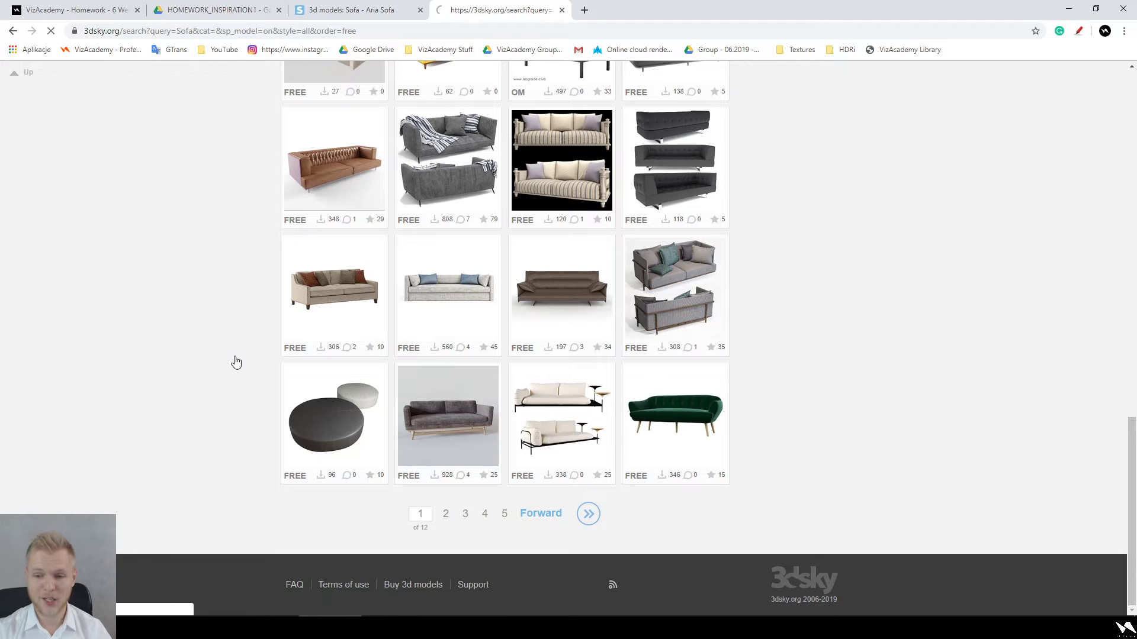
scroll(200, 298, "down", 1)
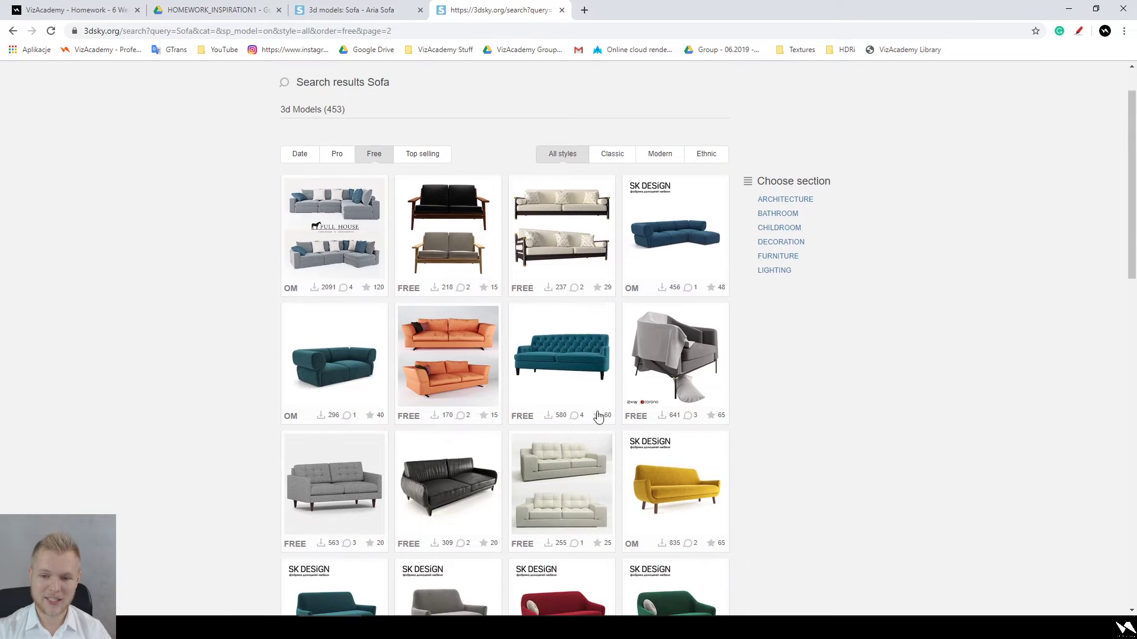
middle_click(578, 363)
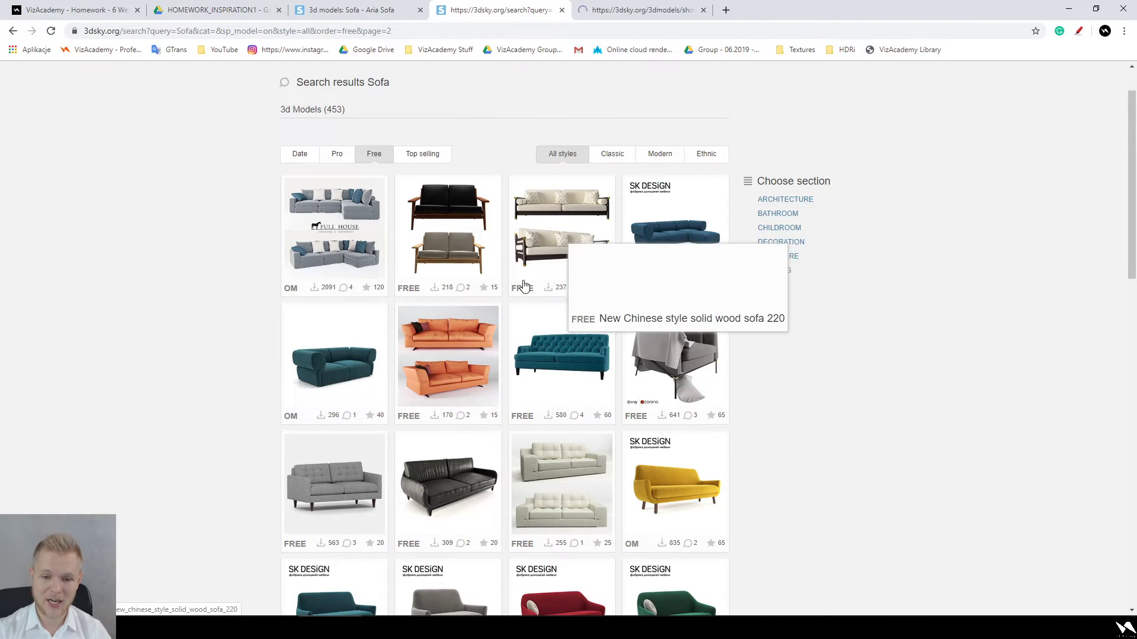
Step: Browse further down page 2 of the results and open the Fauborg sofa in a new browser tab
scroll(964, 348, "down", 3)
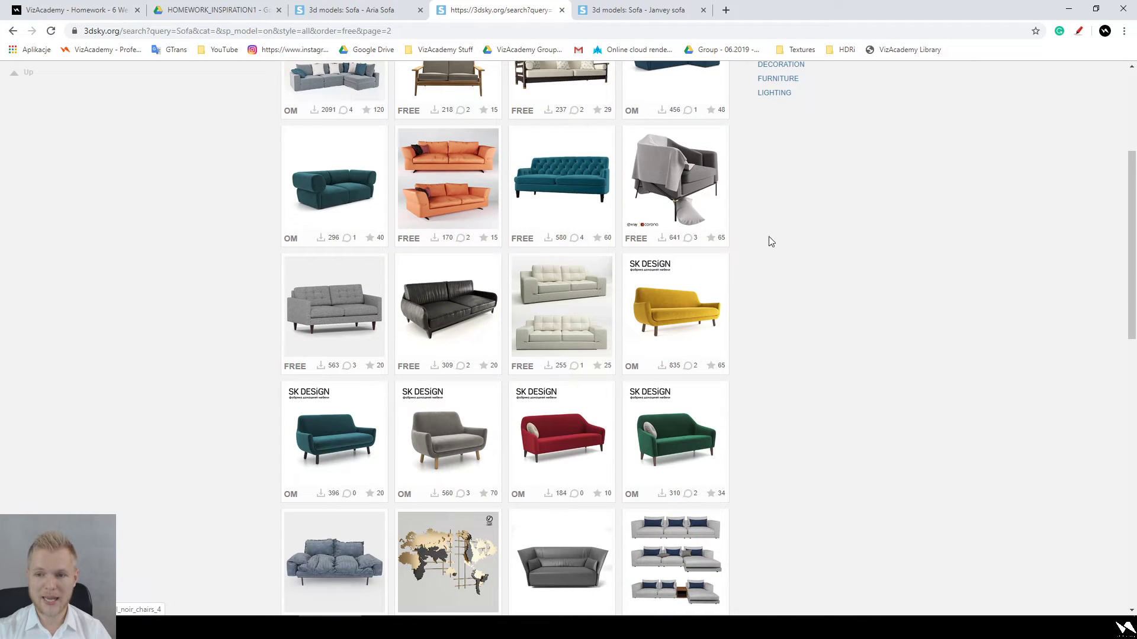
scroll(774, 363, "down", 5)
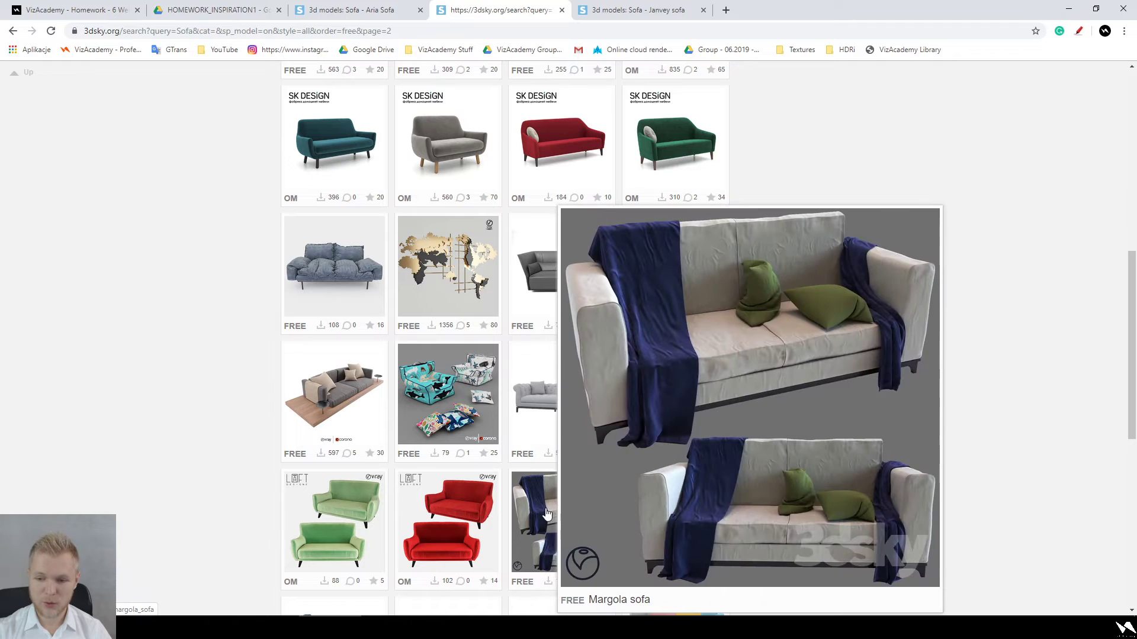
scroll(954, 343, "down", 4)
mouse_move(694, 286)
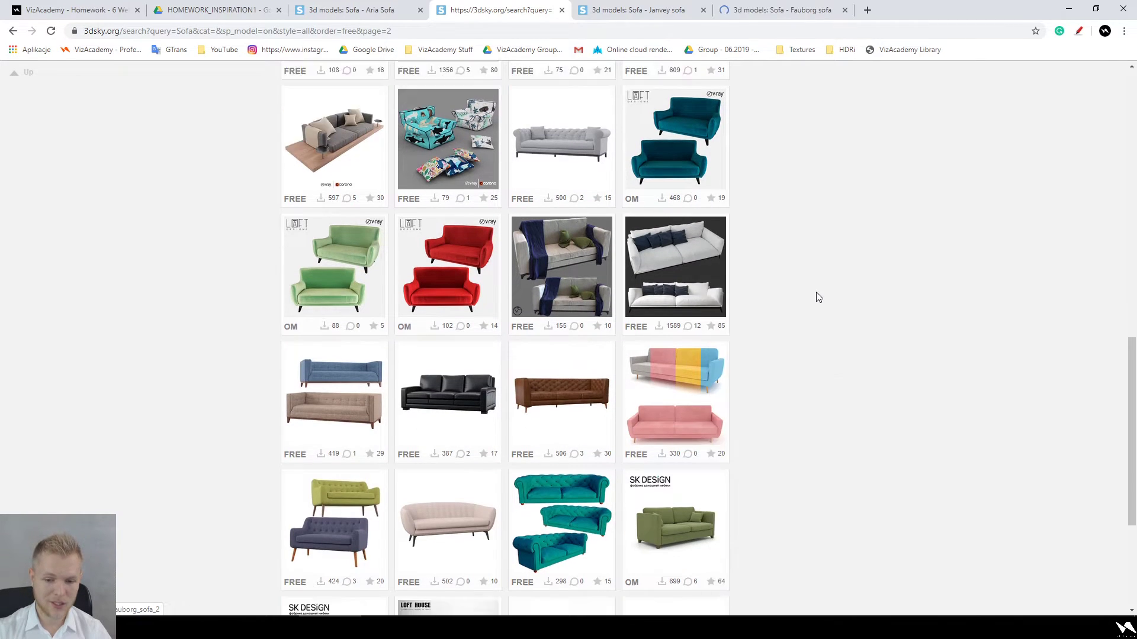
Step: Open the brown leather Loft House Chesterfield sofa from the end of page 2 in a new browser tab
scroll(806, 320, "down", 4)
mouse_move(437, 417)
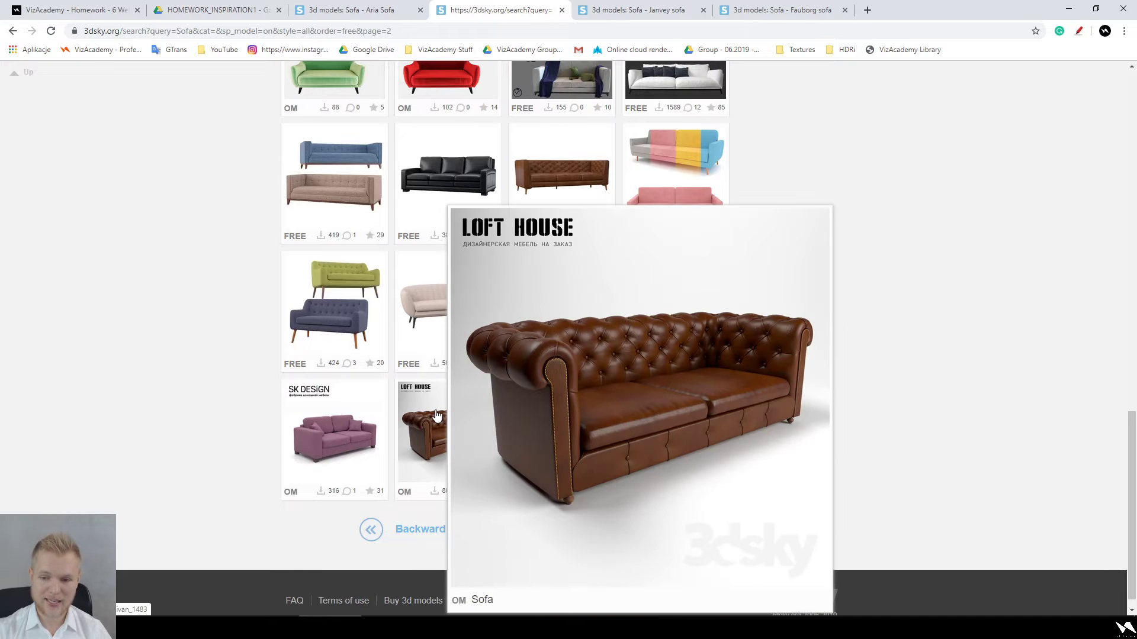
middle_click(436, 416)
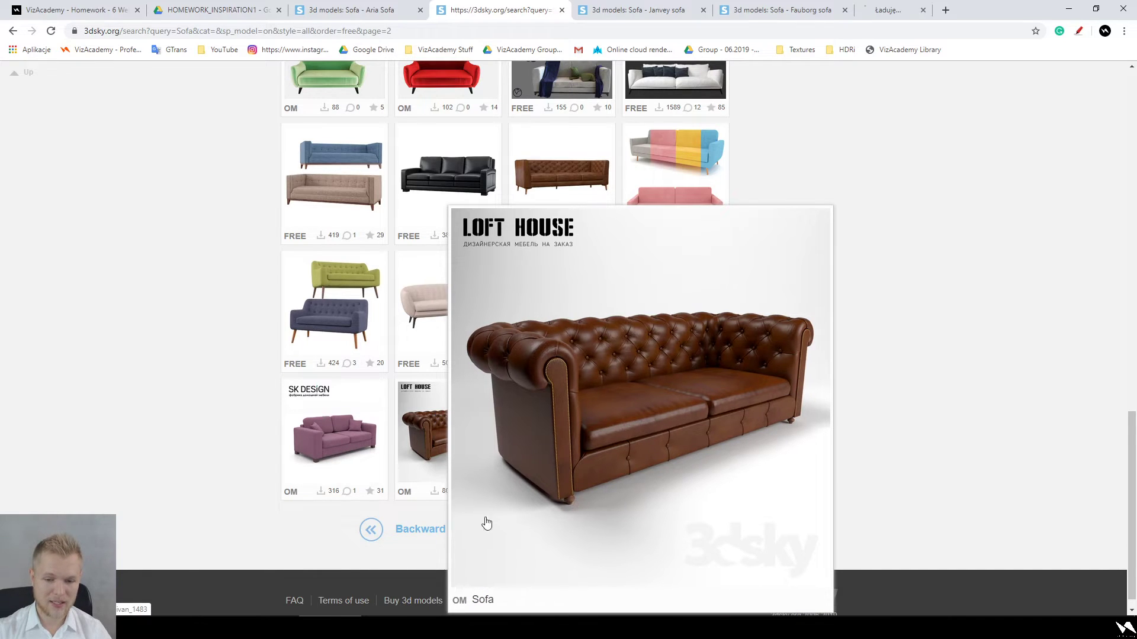
Step: Look through page 3 of the free sofa results for a similar tufted sofa
left_click(514, 532)
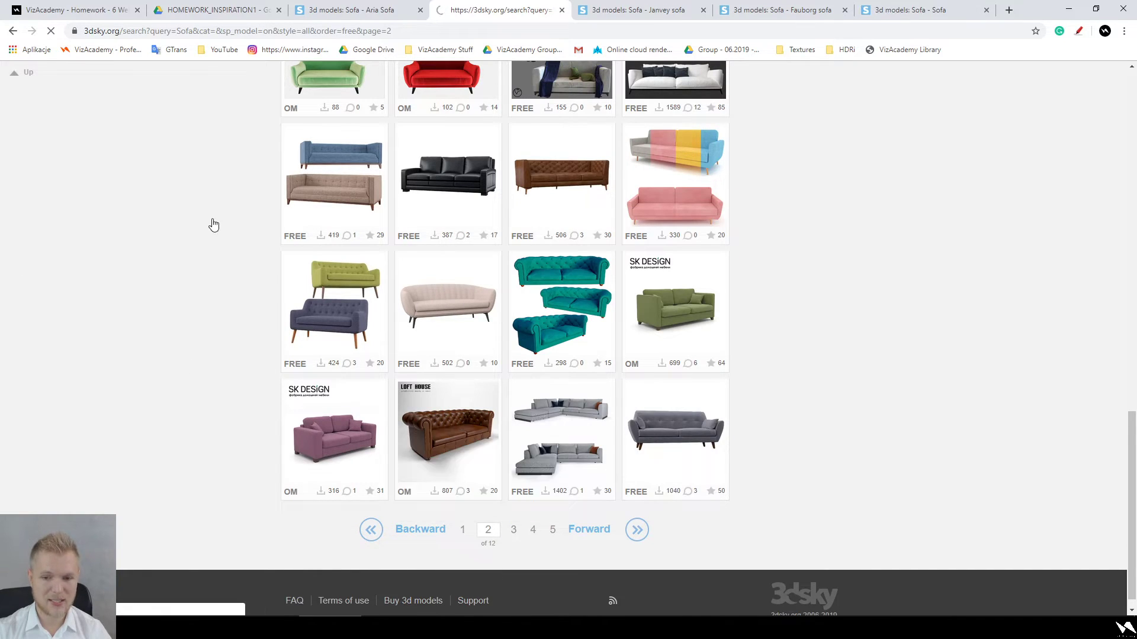
scroll(1057, 365, "down", 6)
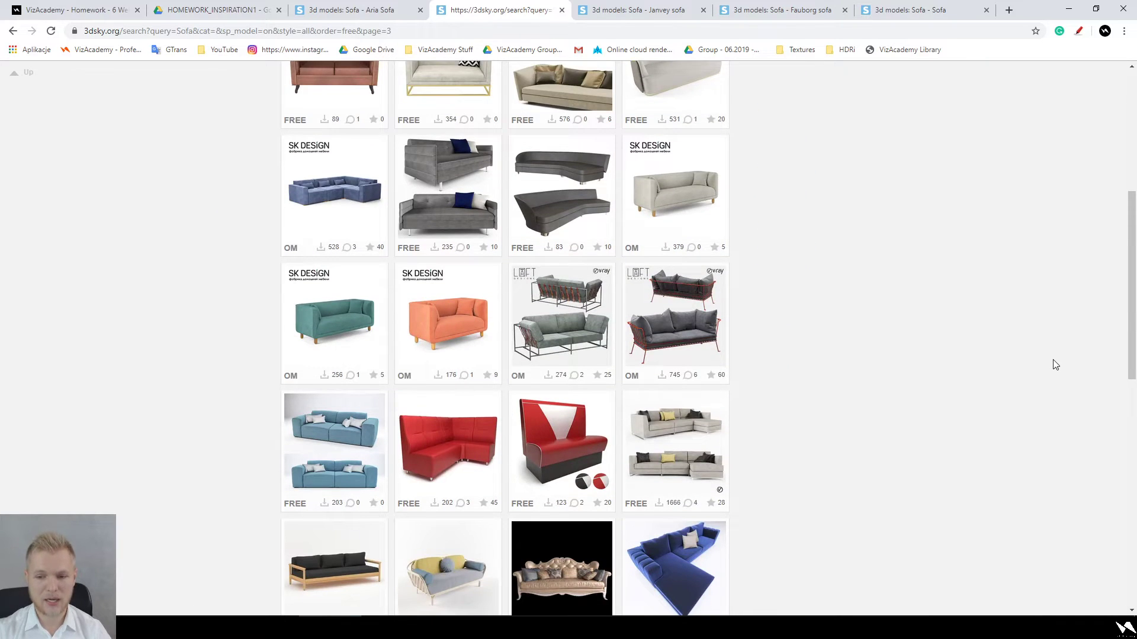
scroll(1053, 363, "down", 11)
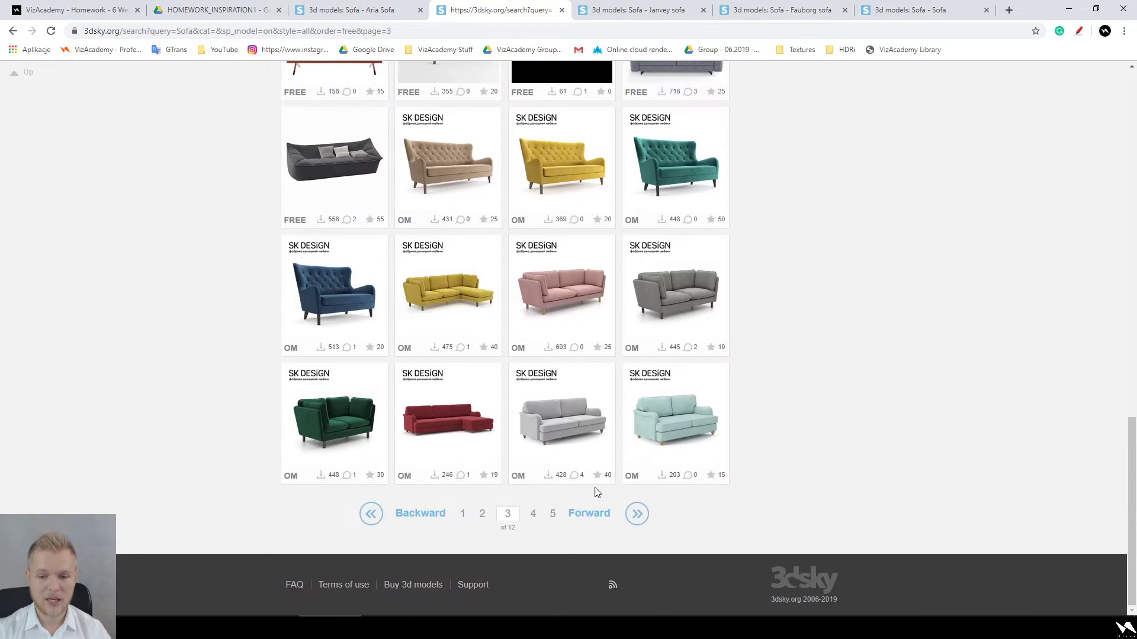
Step: Look through page 4 of the free sofa results, previewing individual models such as the LoftDesigne 1807 and 1804 sofas
left_click(535, 513)
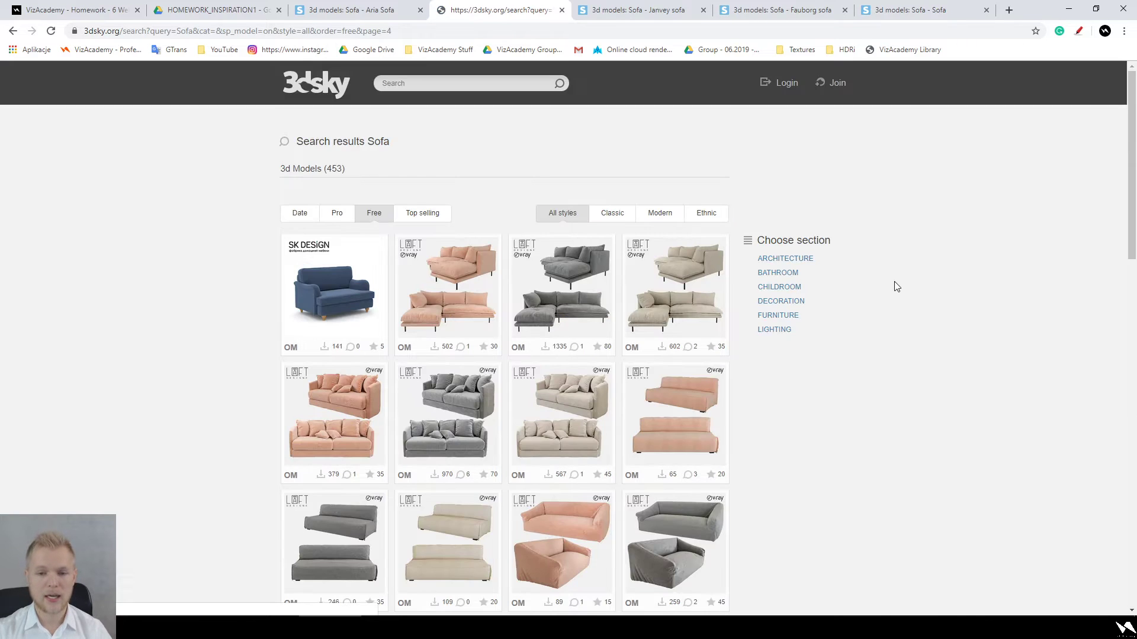
scroll(904, 296, "down", 2)
mouse_move(441, 291)
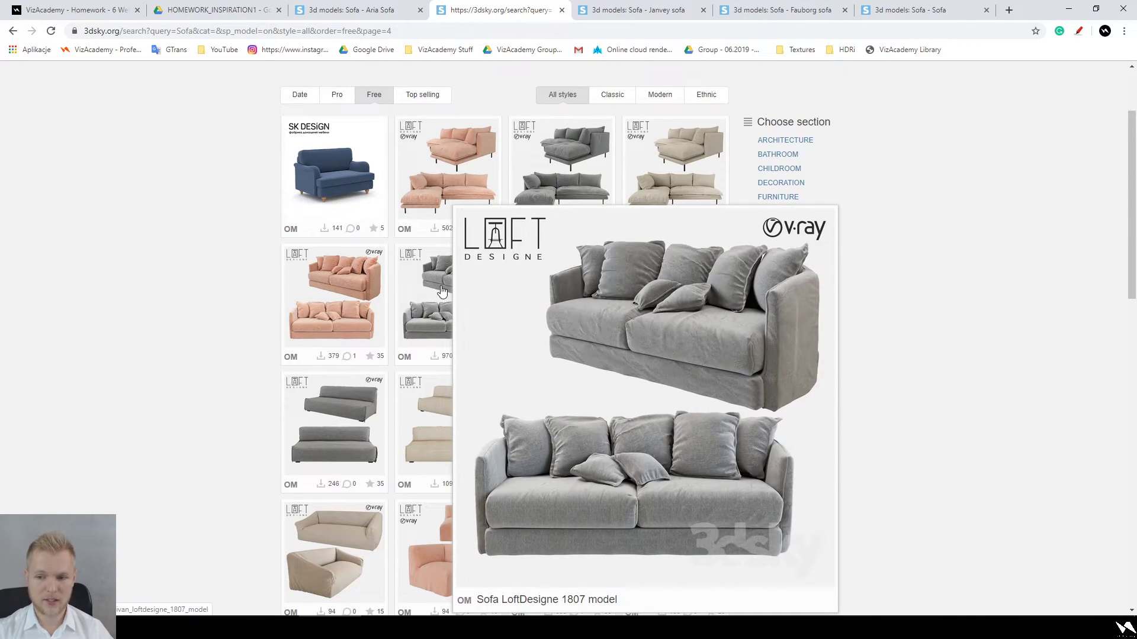
mouse_move(456, 177)
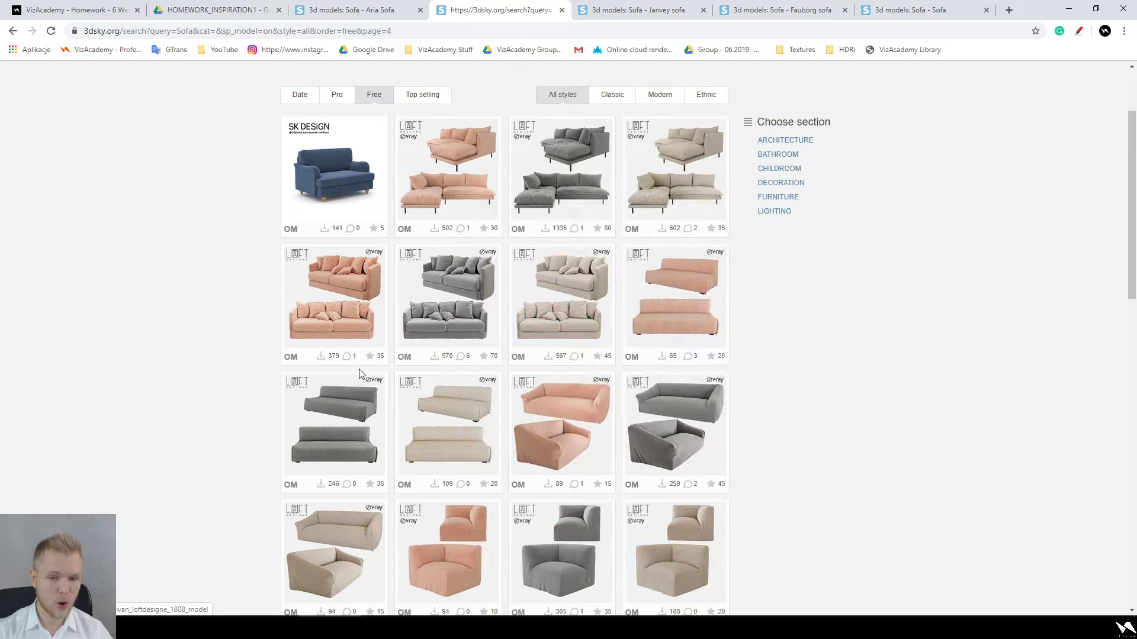
scroll(130, 350, "down", 2)
mouse_move(400, 340)
mouse_move(354, 331)
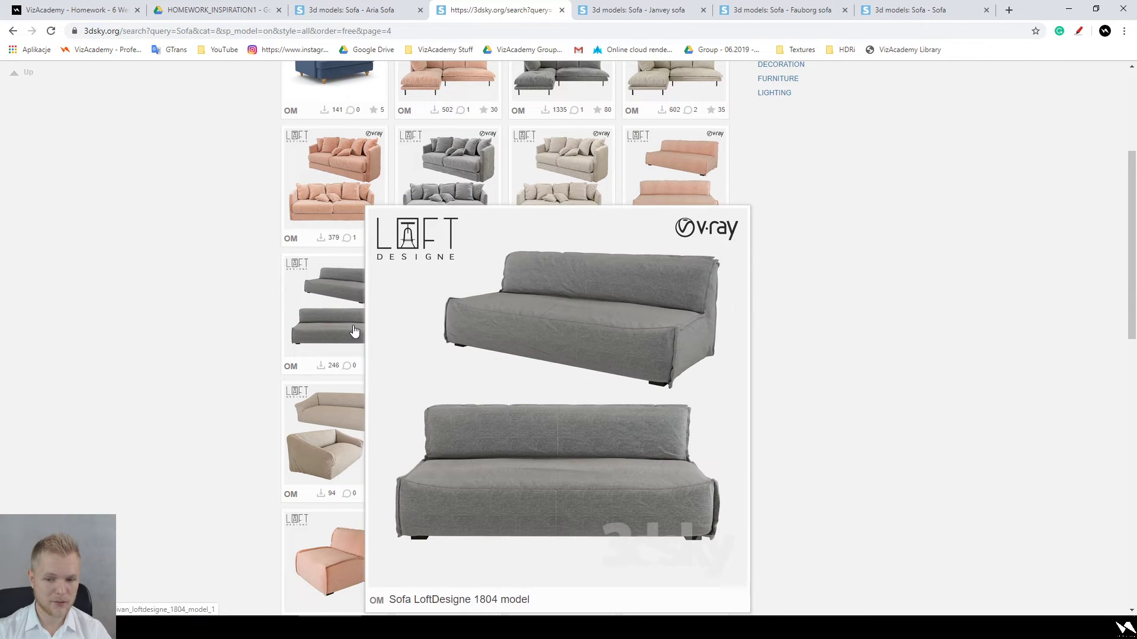
scroll(153, 376, "down", 5)
mouse_move(461, 366)
mouse_move(556, 402)
scroll(213, 396, "down", 8)
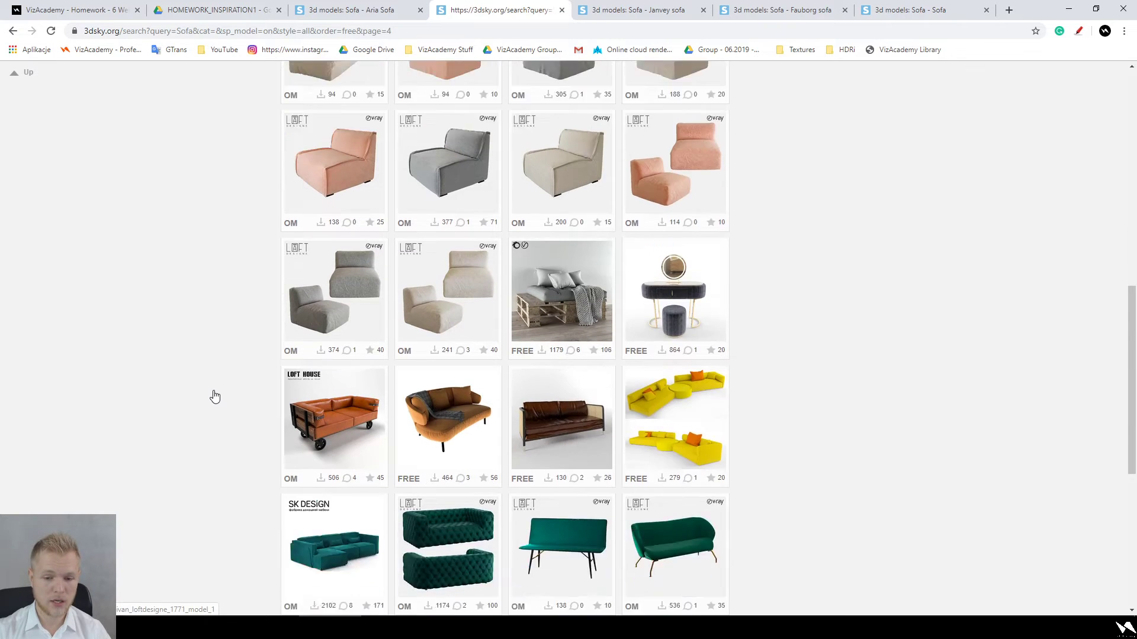
mouse_move(443, 230)
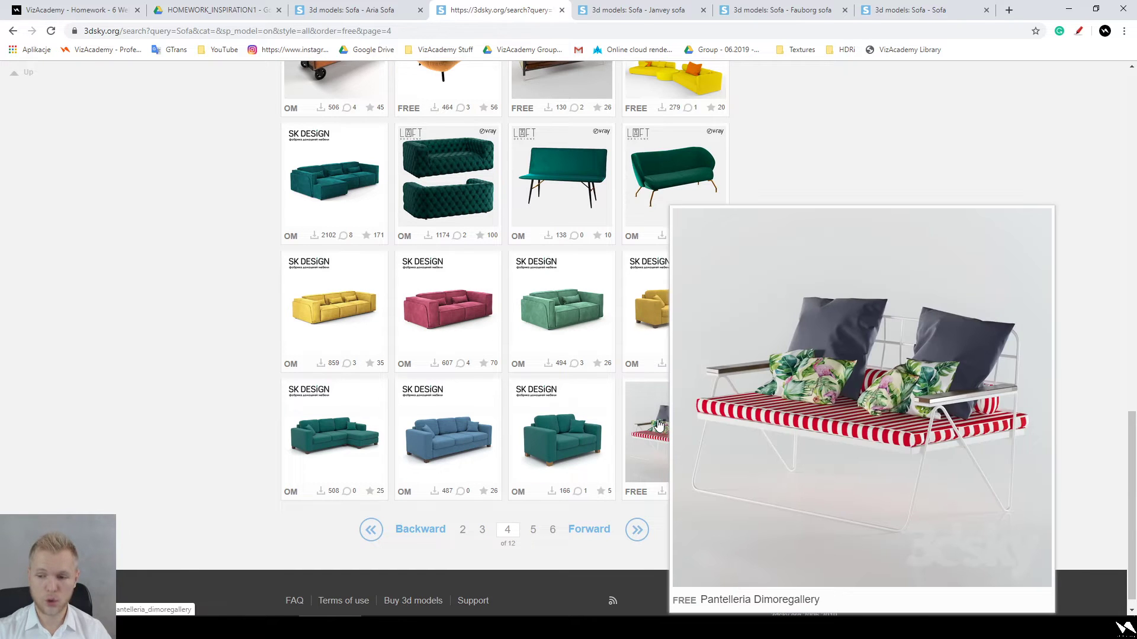
Step: Glance at page 5 of the free sofa results, and return to page 4
left_click(533, 530)
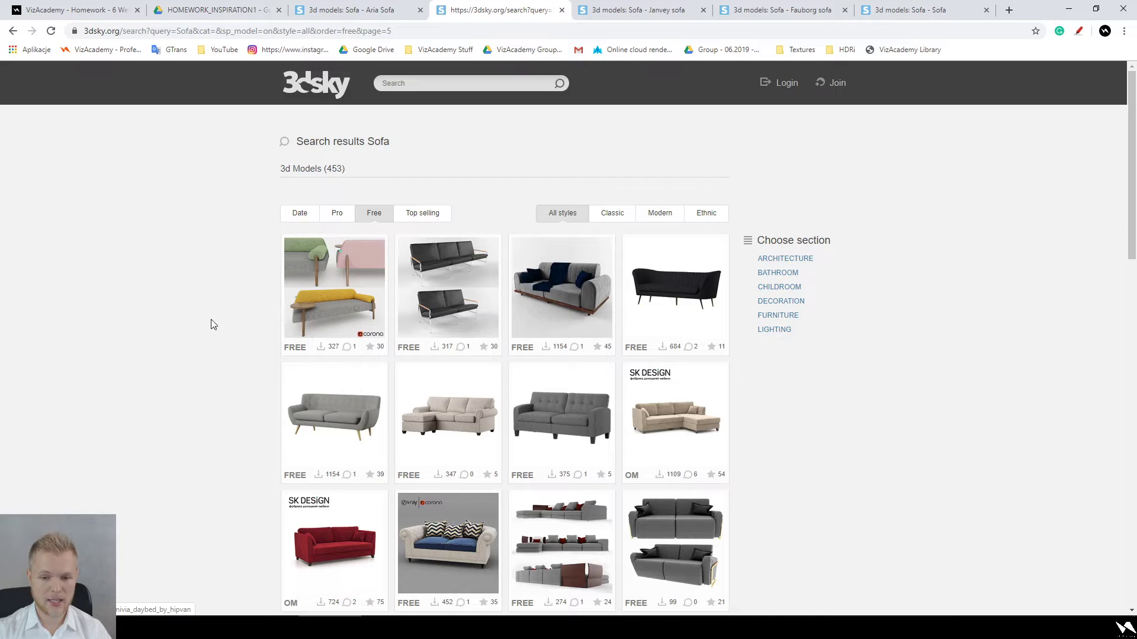
scroll(211, 325, "down", 1)
key("alt+Left")
mouse_move(327, 346)
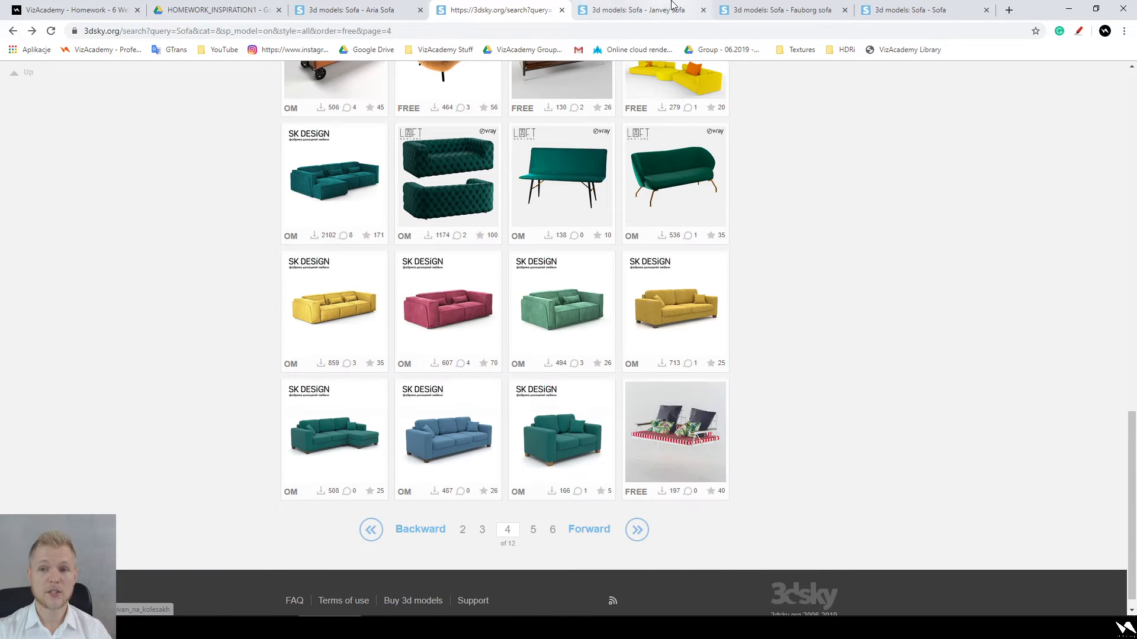
Step: Close the browser tabs with the Janvey sofa and the Fauborg sofa
left_click(637, 10)
left_click(703, 11)
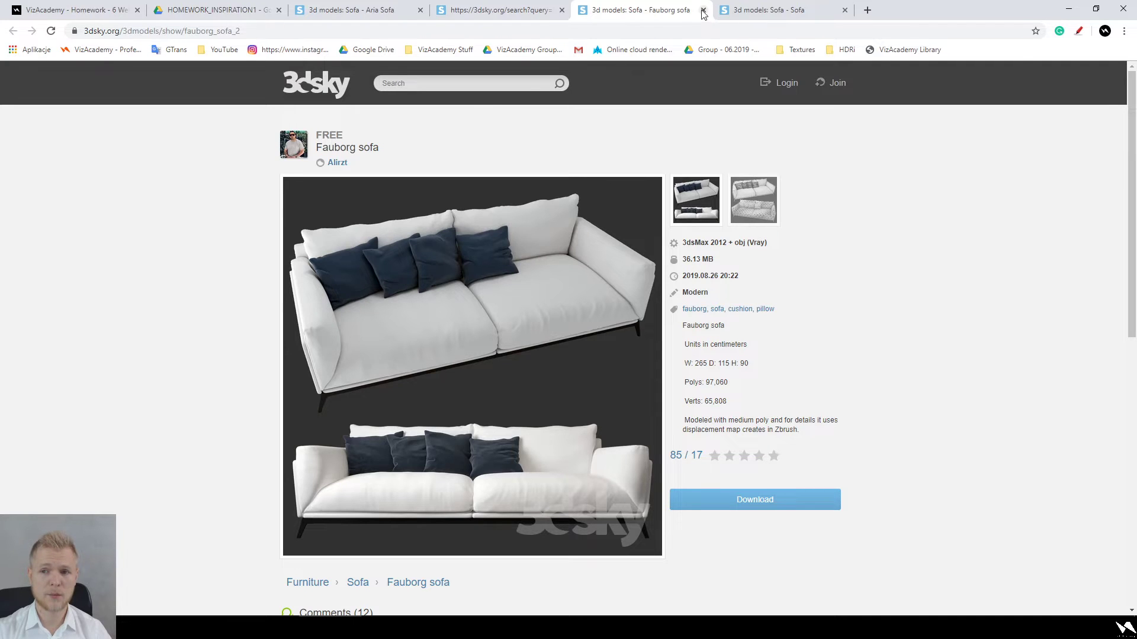
left_click(702, 11)
Step: Open the green tufted Sofa LoftDesigne 2006 model from page 4 of the results in a new browser tab and view its page
left_click(509, 9)
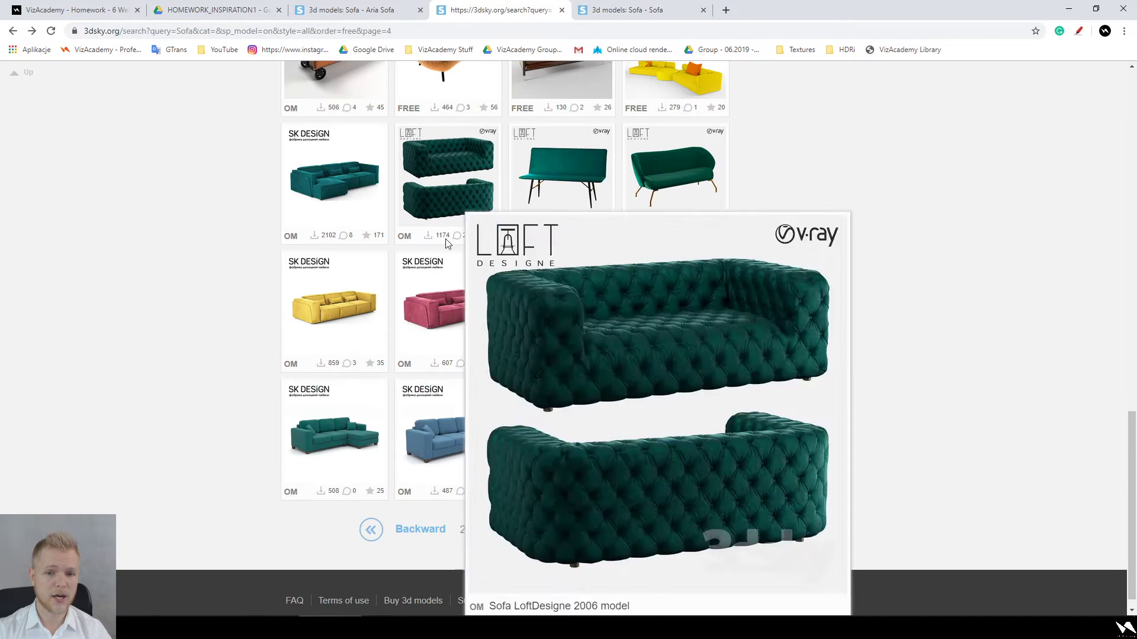
middle_click(455, 222)
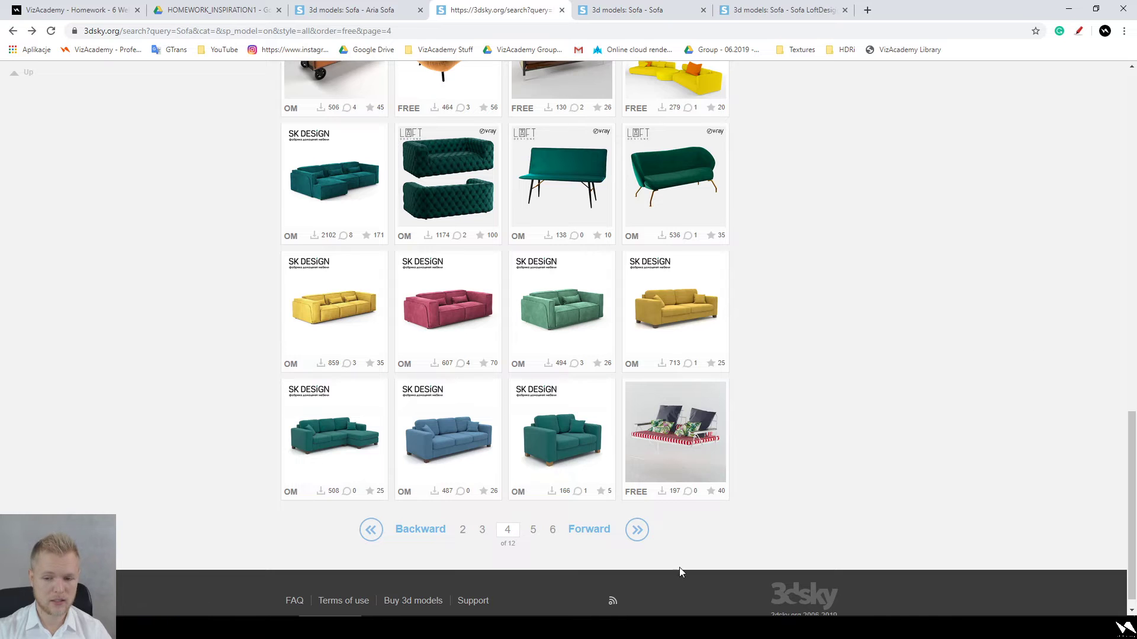
mouse_move(413, 142)
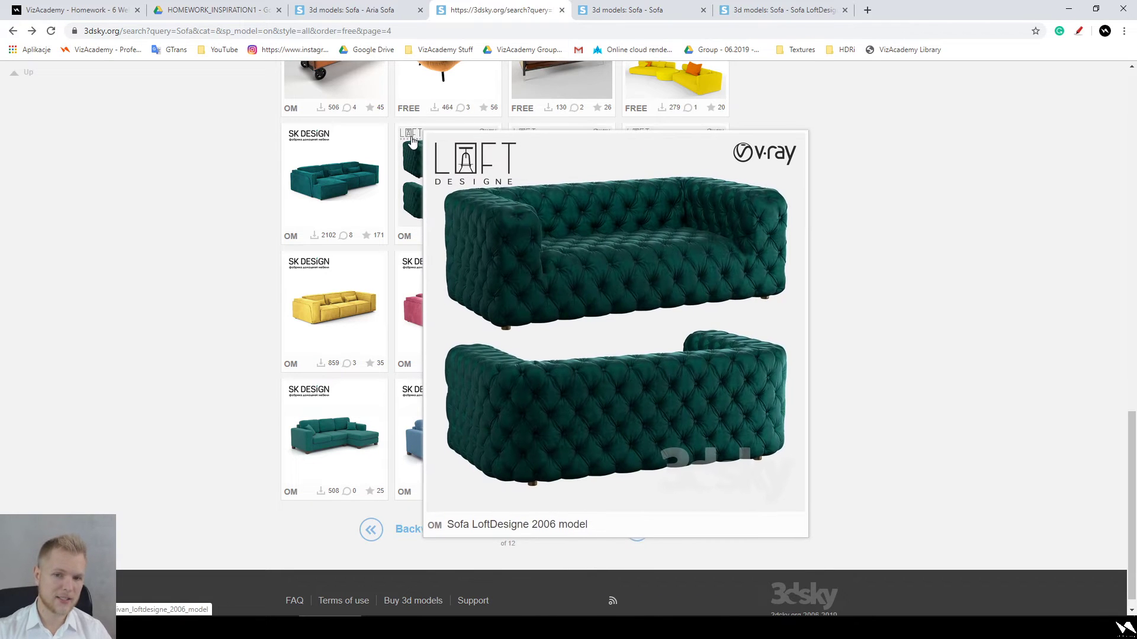
left_click(738, 10)
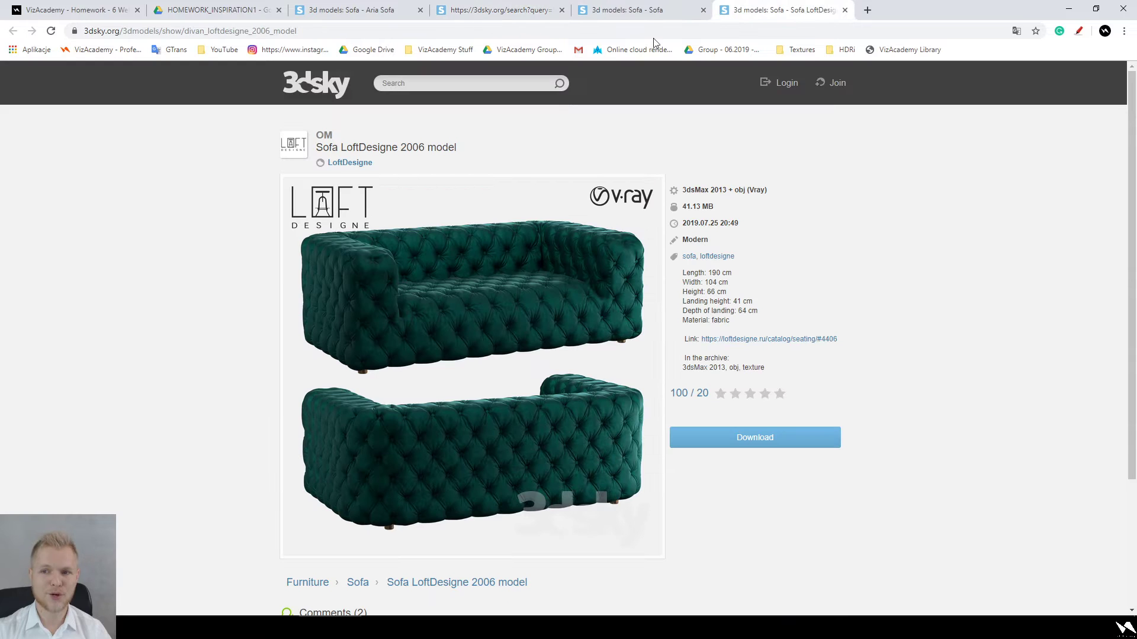
Step: Open the full list of 3d models by the author LoftDesigne and look through its first page
left_click(341, 169)
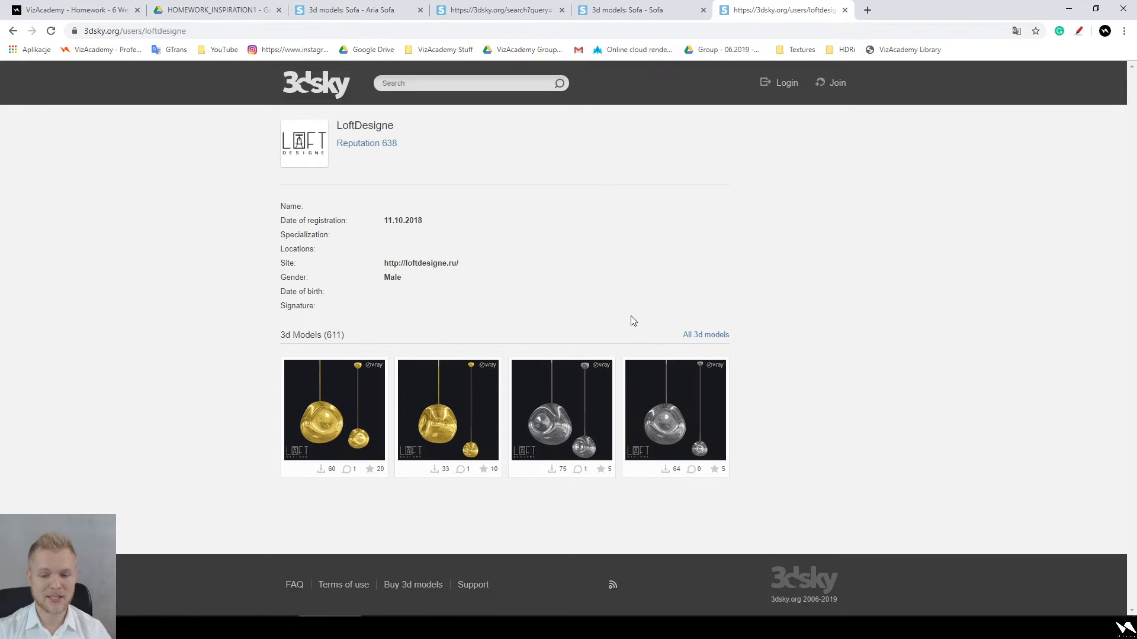
left_click(715, 336)
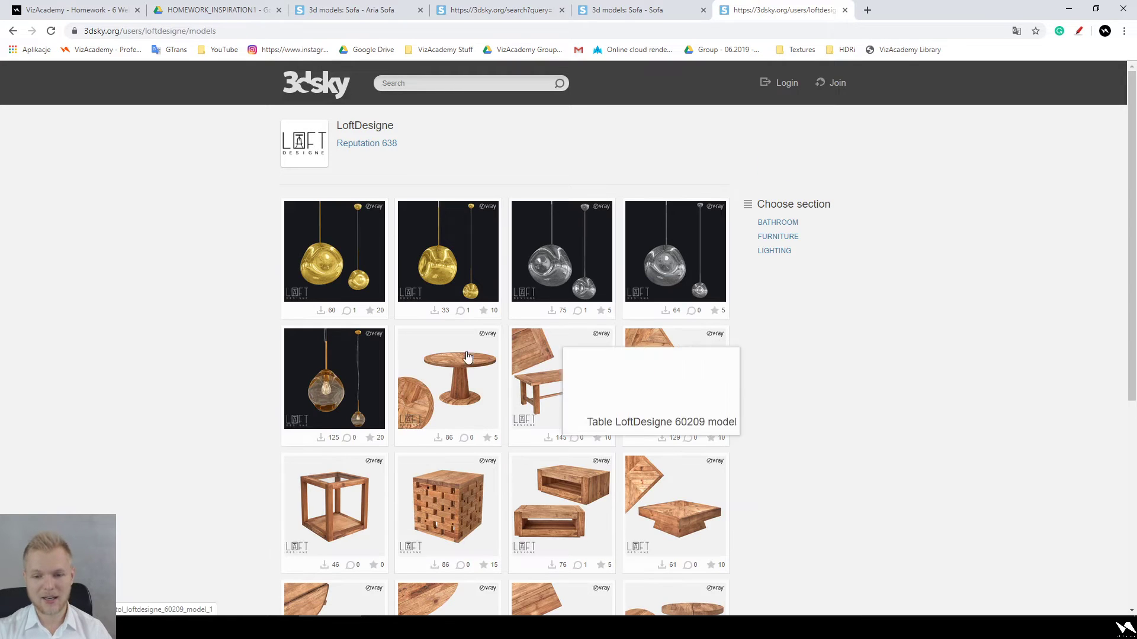
scroll(153, 324, "down", 3)
scroll(153, 325, "down", 3)
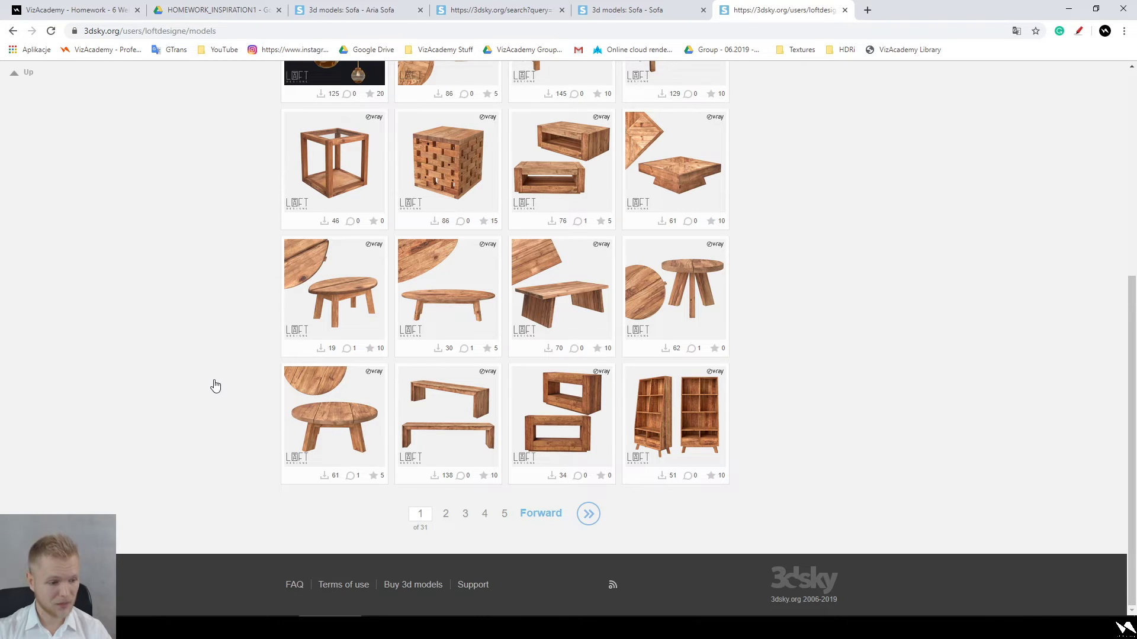
scroll(222, 355, "up", 2)
scroll(223, 385, "down", 2)
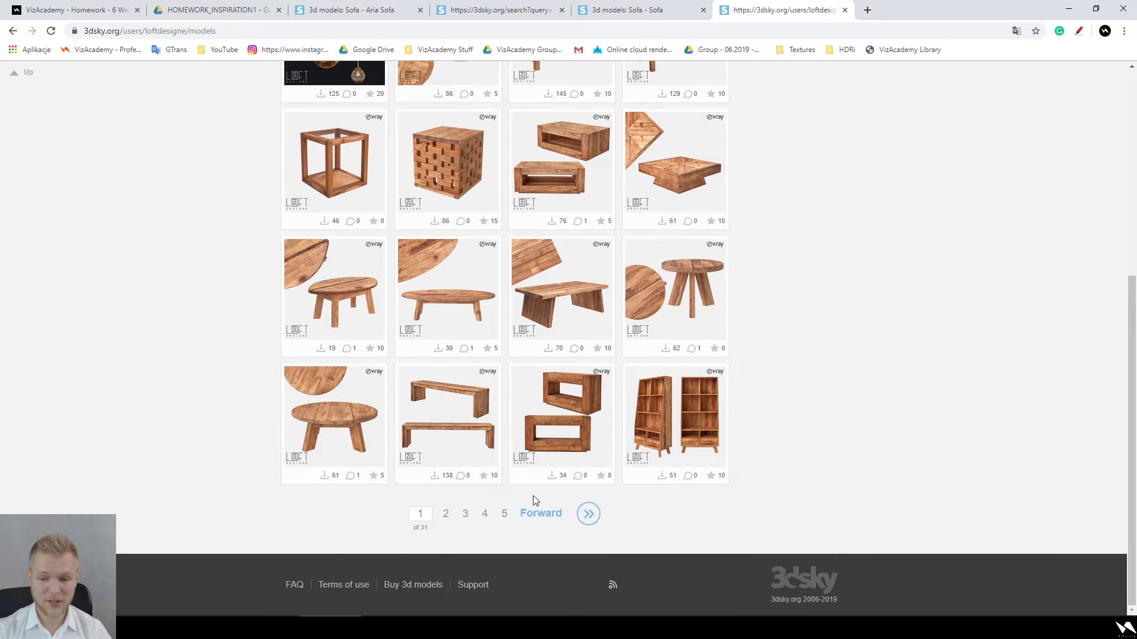
Step: Search the 3D model library for "chester sofa" and limit the results to free models
left_click(484, 514)
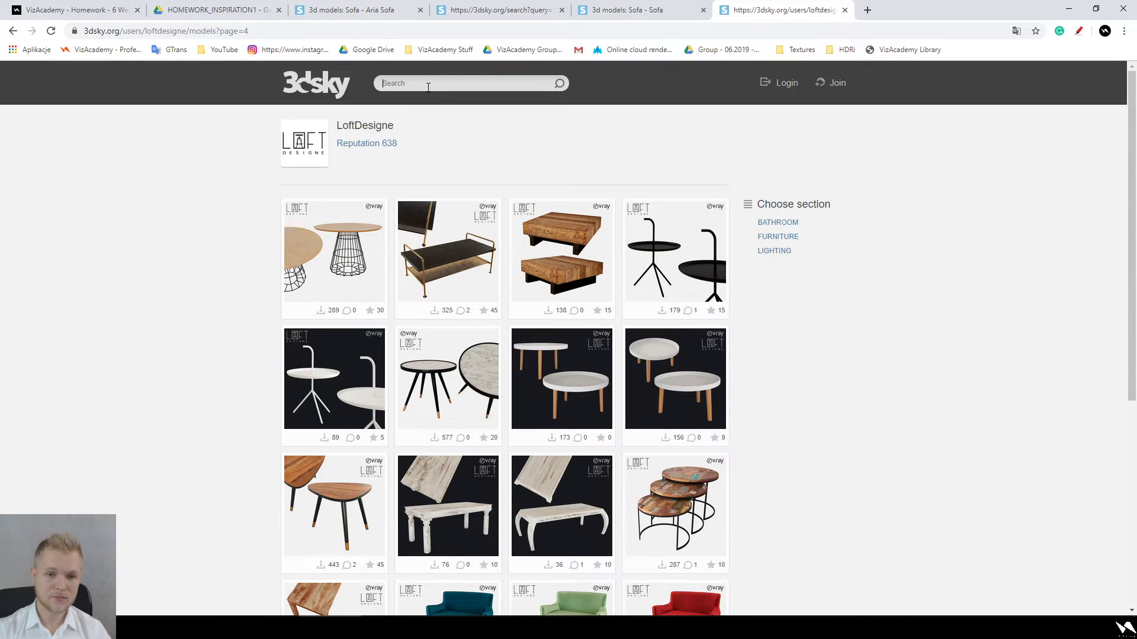
left_click(428, 87)
type("chester sofa")
key("Return")
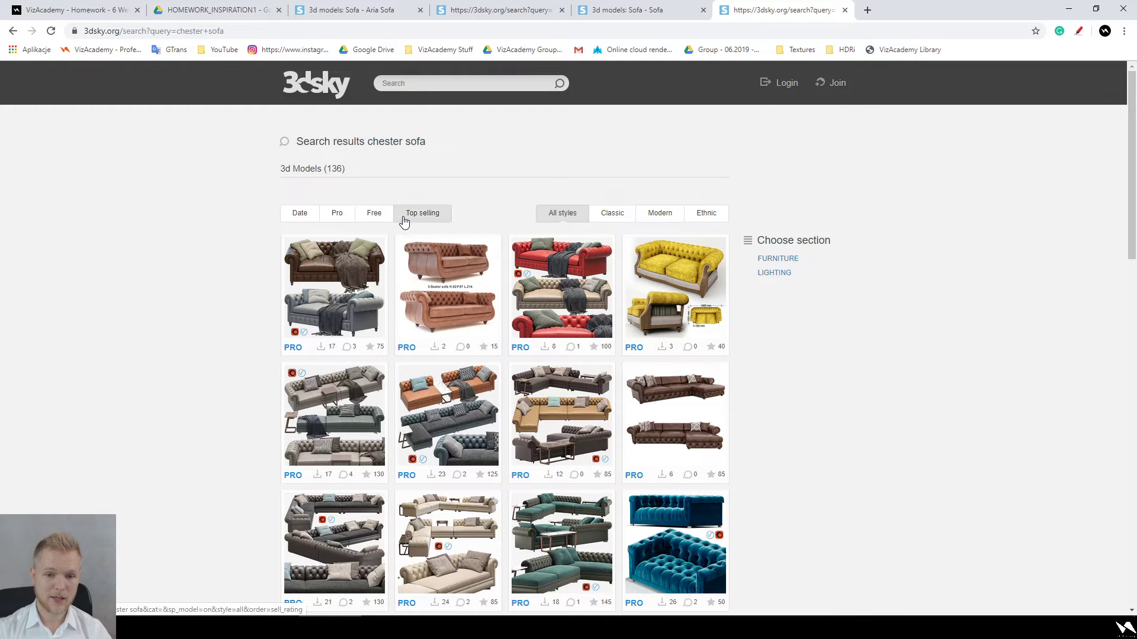
left_click(383, 219)
scroll(219, 350, "down", 10)
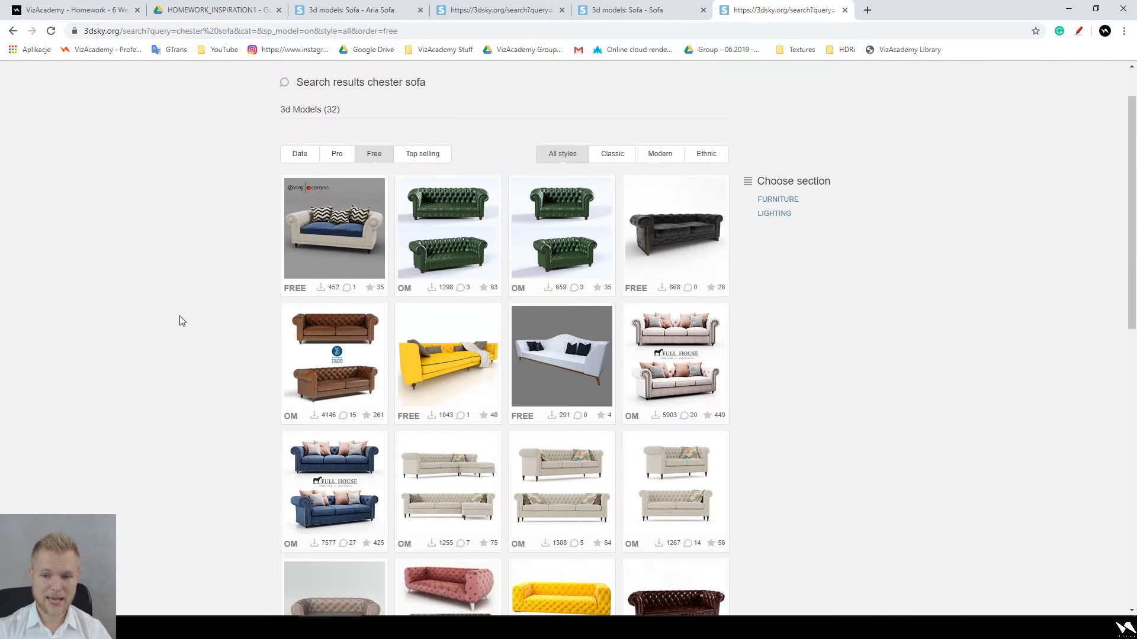
scroll(711, 174, "up", 3)
scroll(1066, 330, "down", 3)
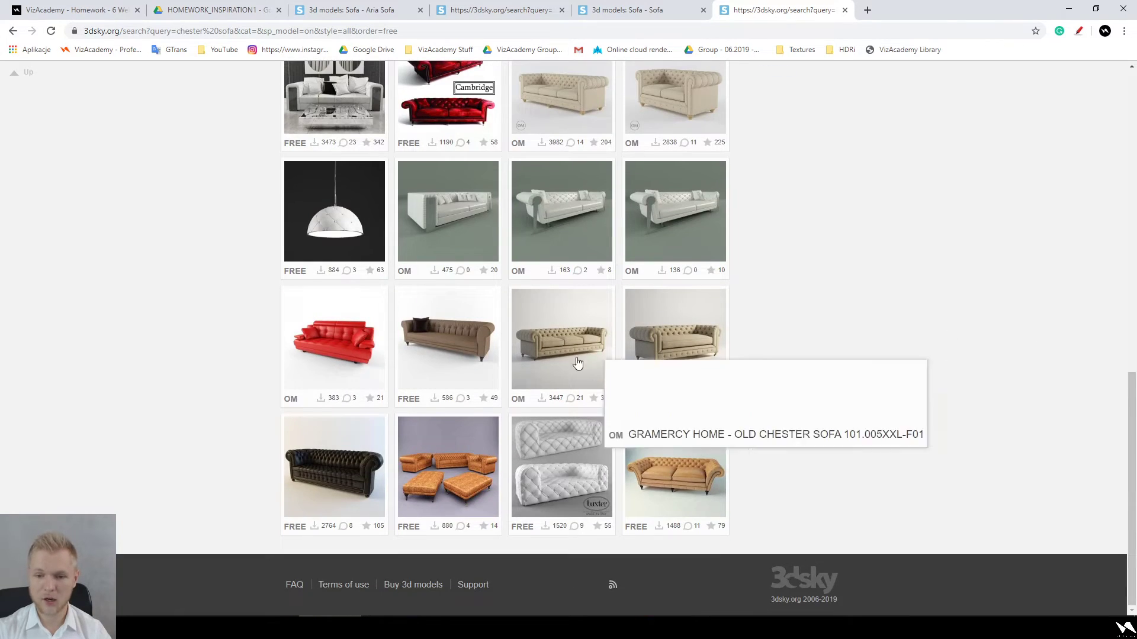
Step: Open the Gramercy Home Old Chester Sofa 101.005XXL-F01 model and go to its publisher's full list of 3D models
left_click(556, 342)
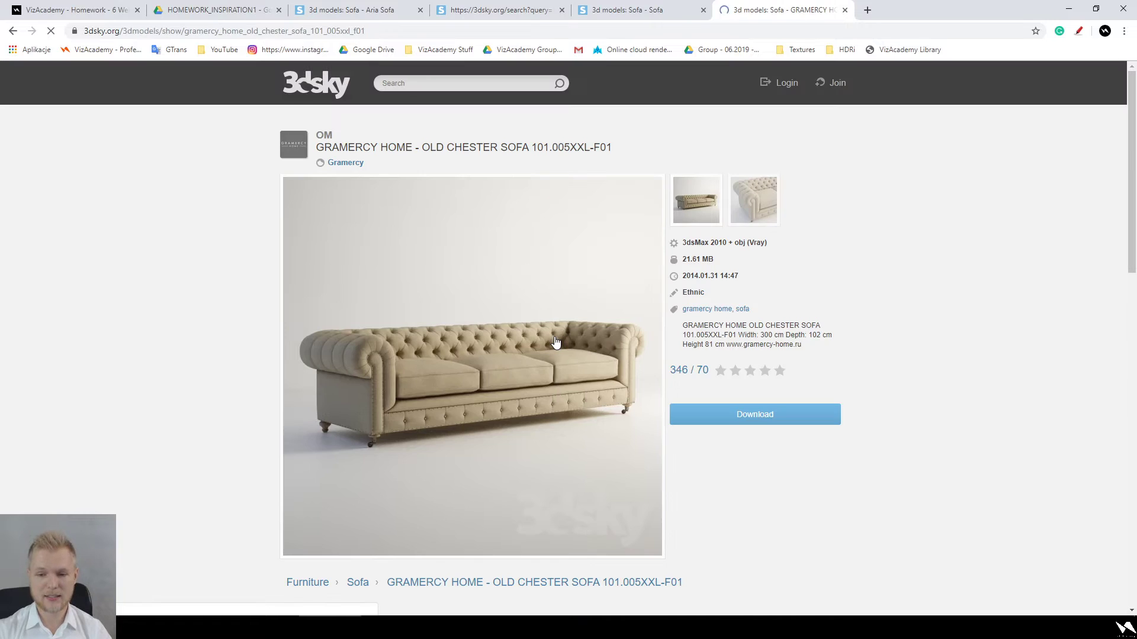
left_click(345, 163)
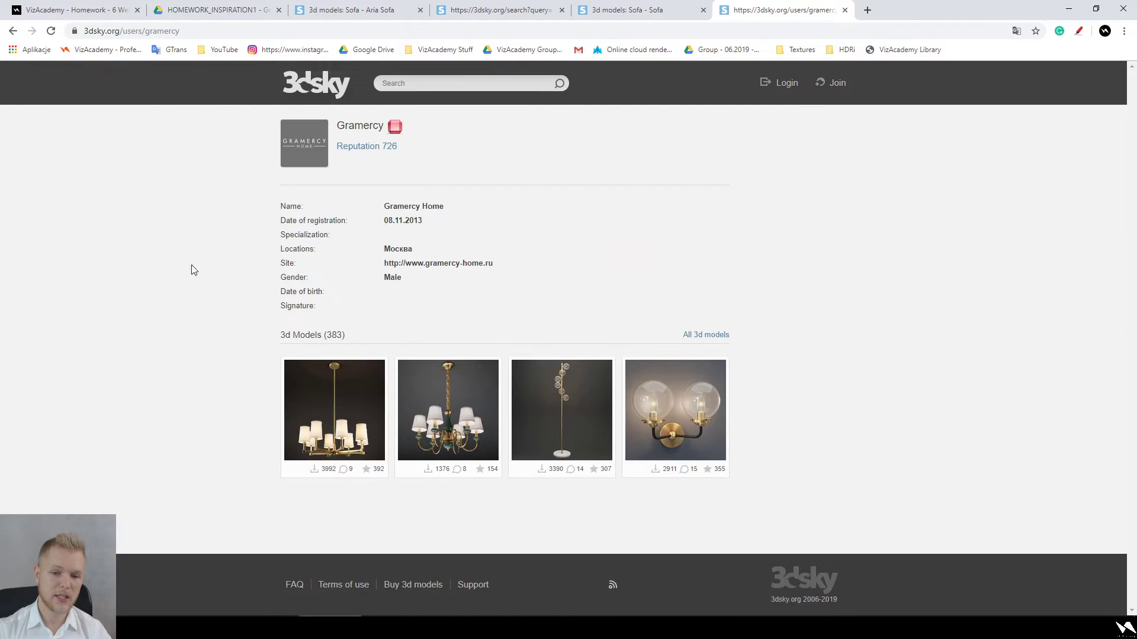
left_click(698, 336)
Step: Browse the first two pages of Gramercy's lighting and furniture models
scroll(216, 272, "down", 4)
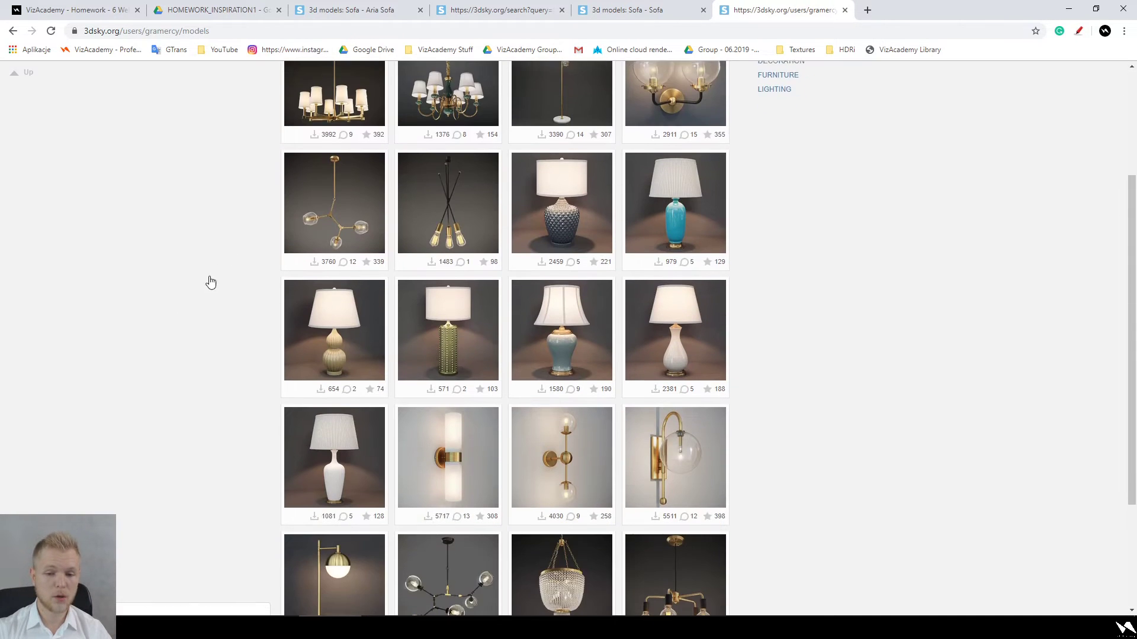
scroll(222, 306, "down", 2)
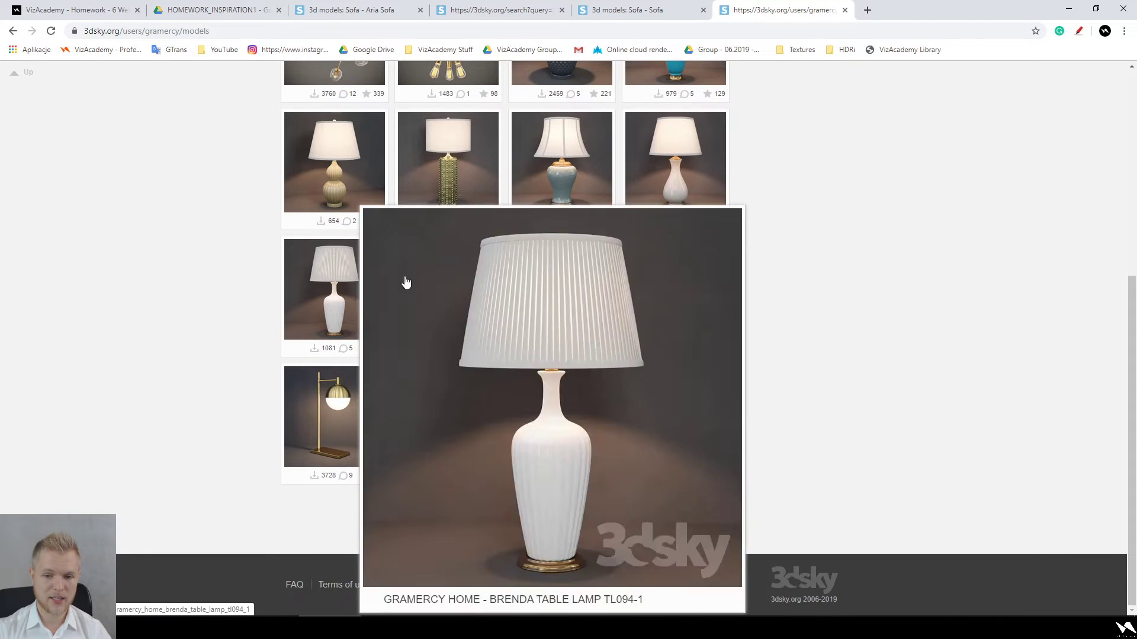
left_click(446, 514)
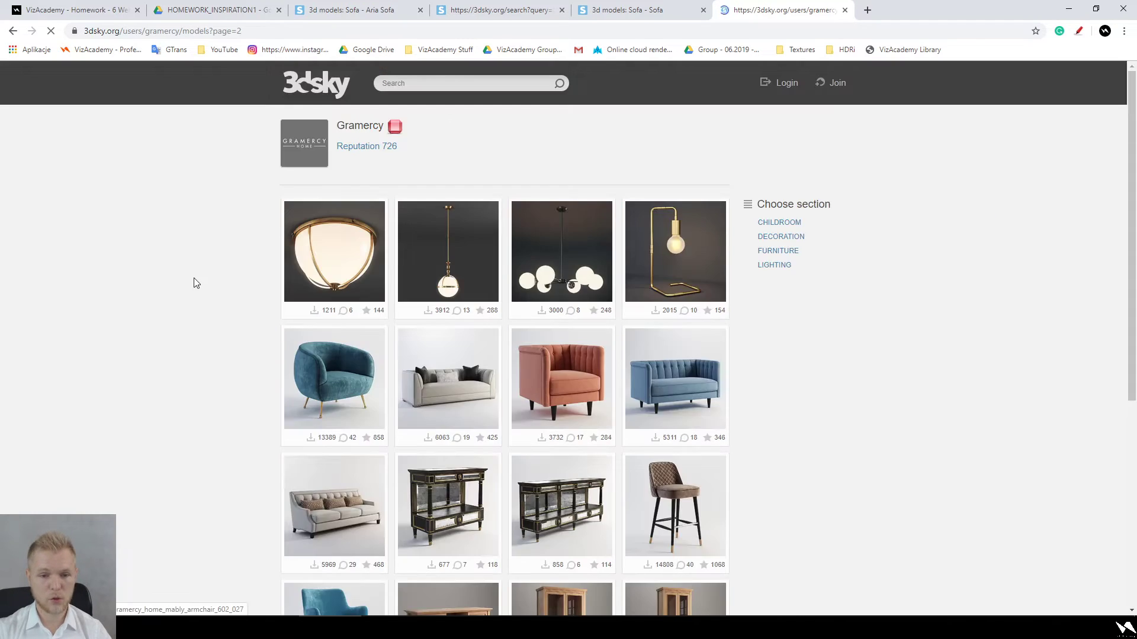
scroll(693, 431, "down", 3)
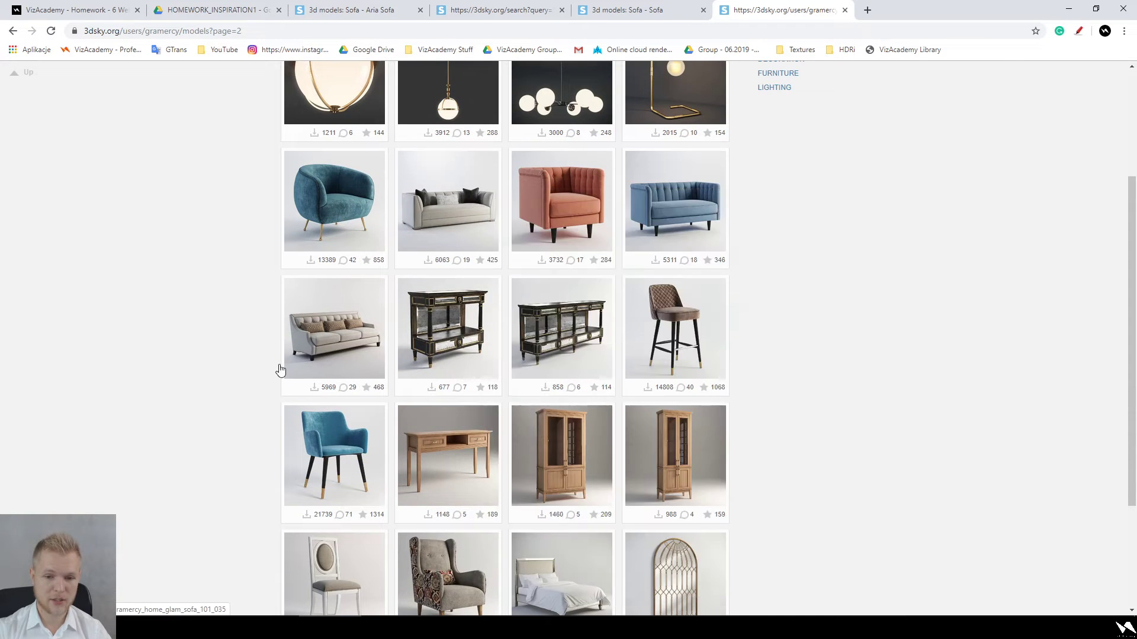
scroll(944, 384, "down", 3)
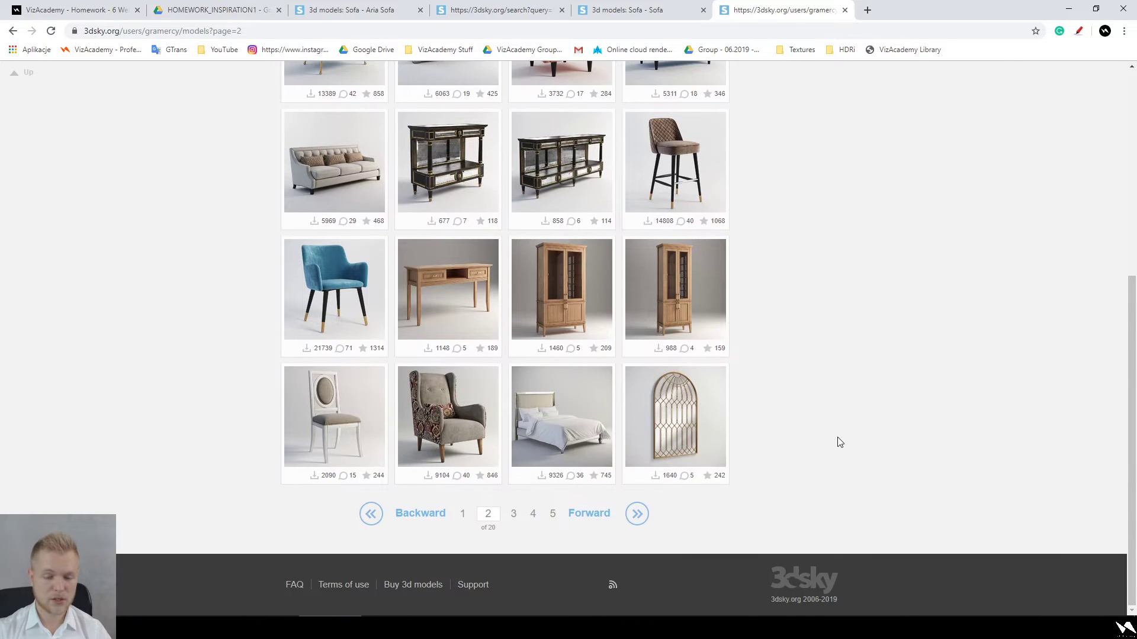
Step: Close all the 3dsky browser tabs and return to the homework image in Google Drive
left_click(657, 11)
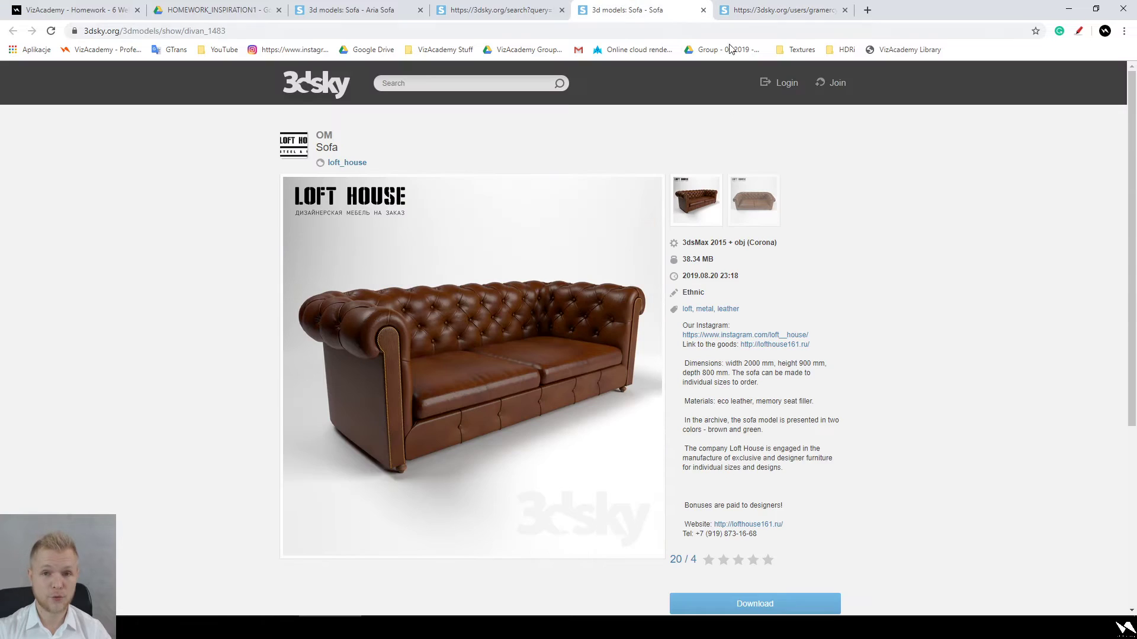
left_click(703, 11)
left_click(703, 10)
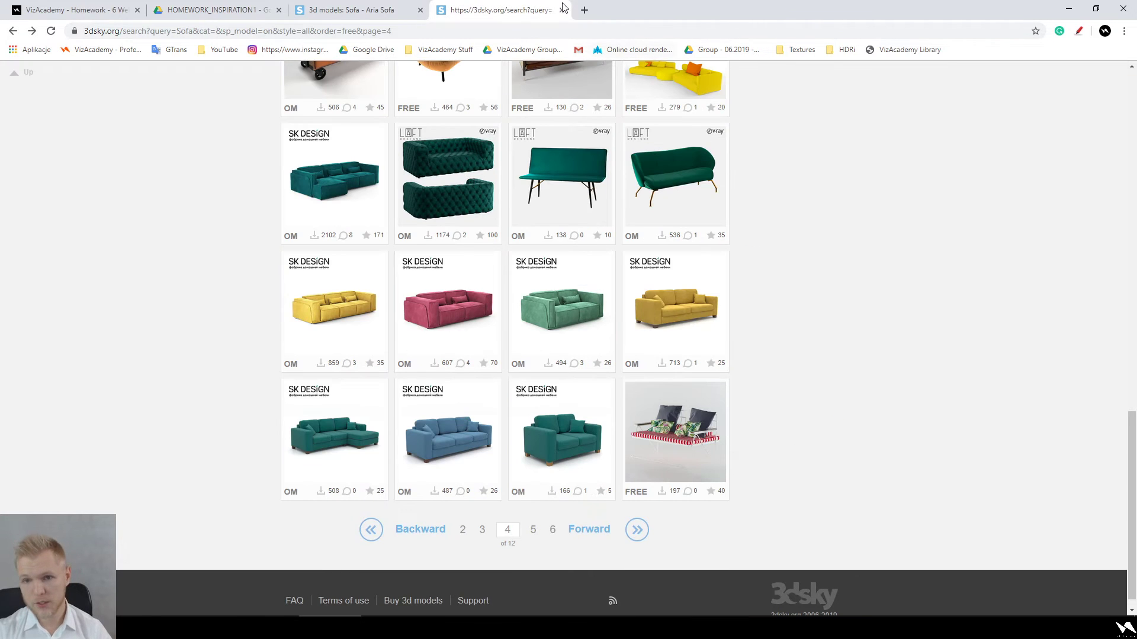
left_click(562, 10)
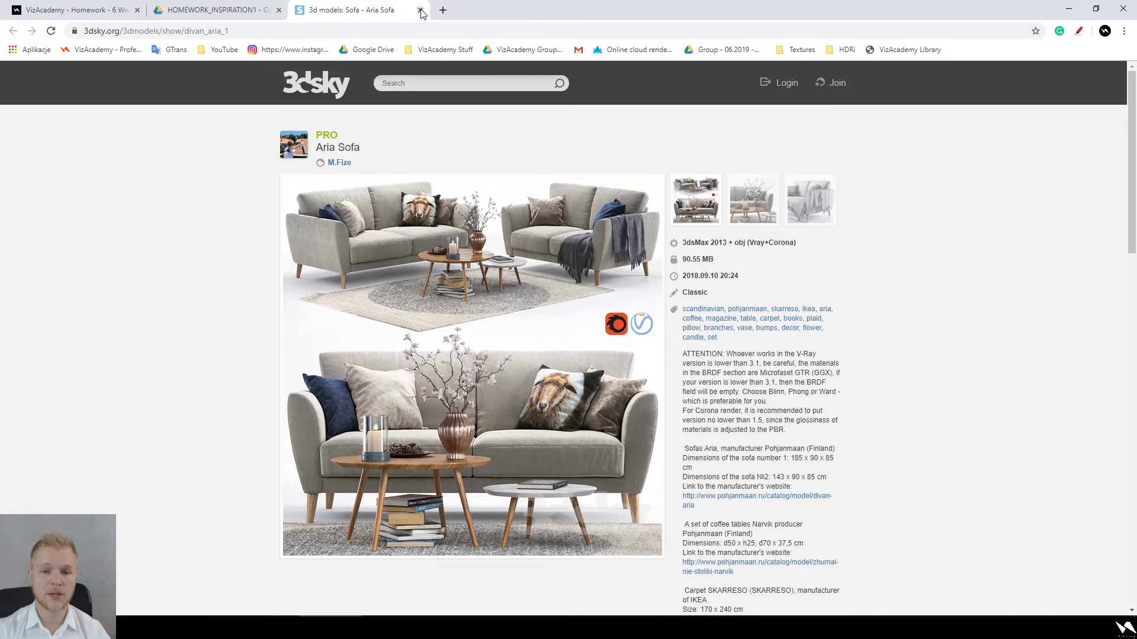
key("ctrl+w")
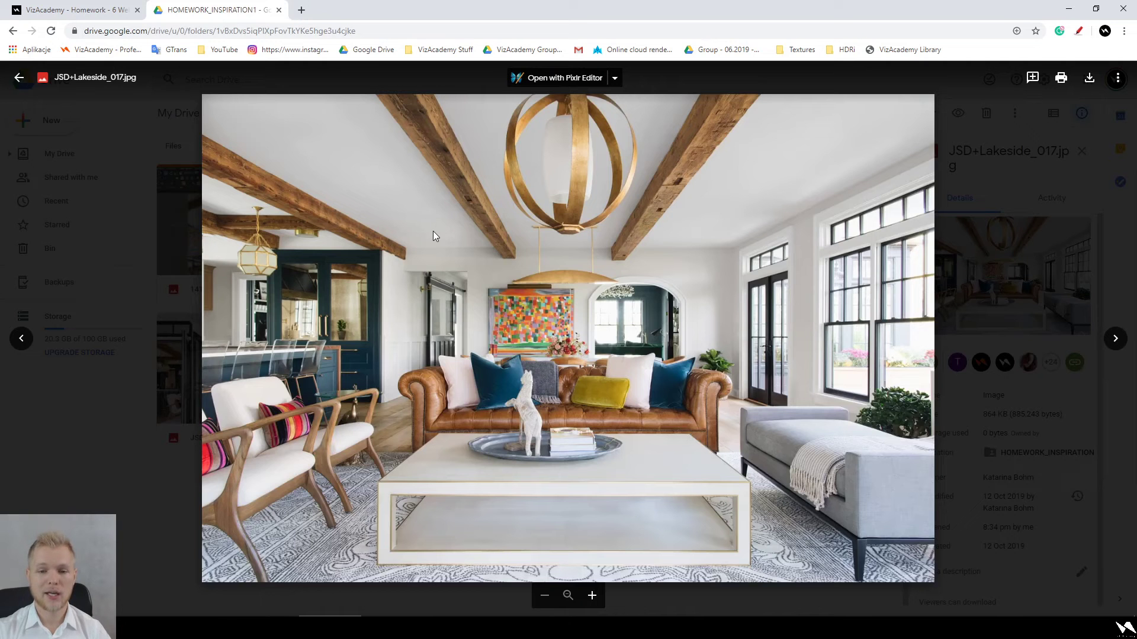
Step: Close the image preview and open the "05HW -Interiors + Finding models" folder of another student in VizAcademy Group - 09.2019
key("Escape")
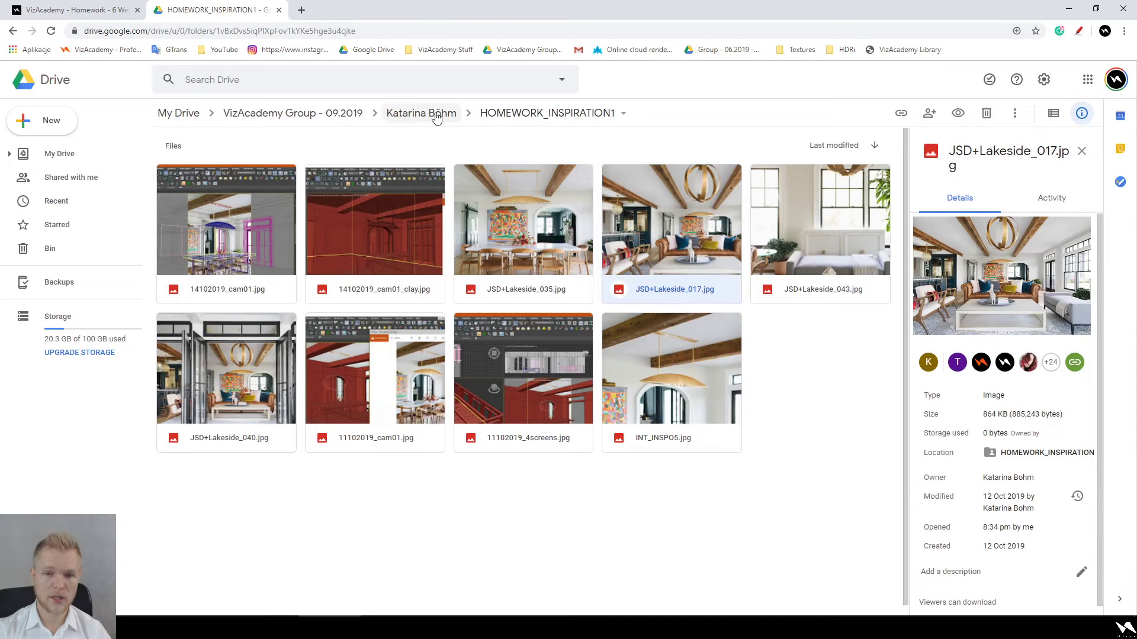
left_click(429, 115)
left_click(318, 114)
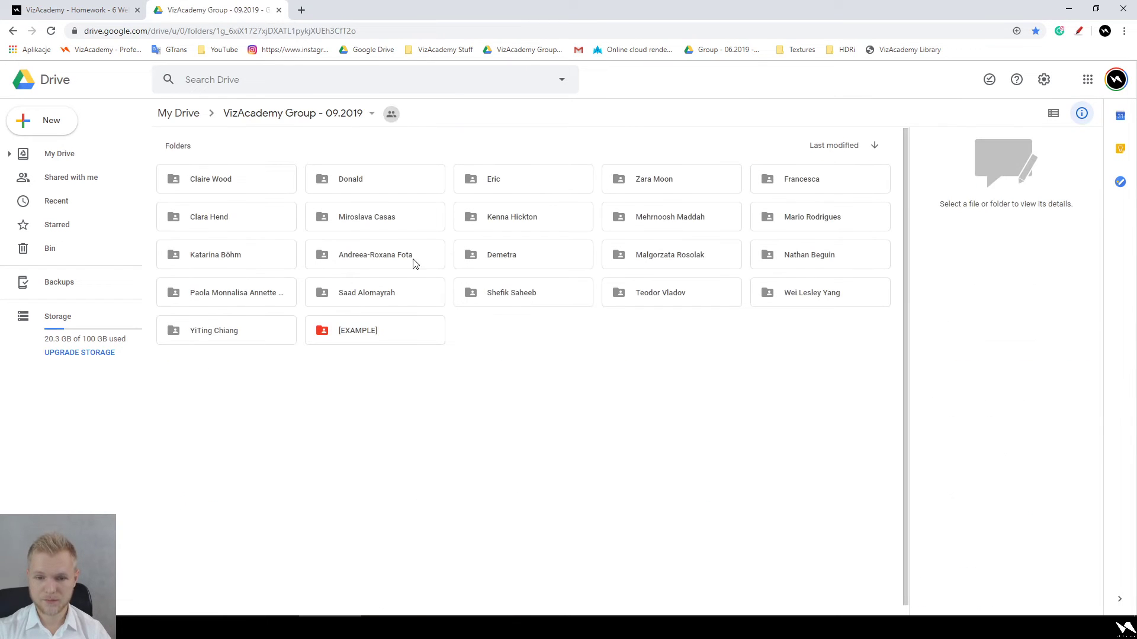
double_click(815, 215)
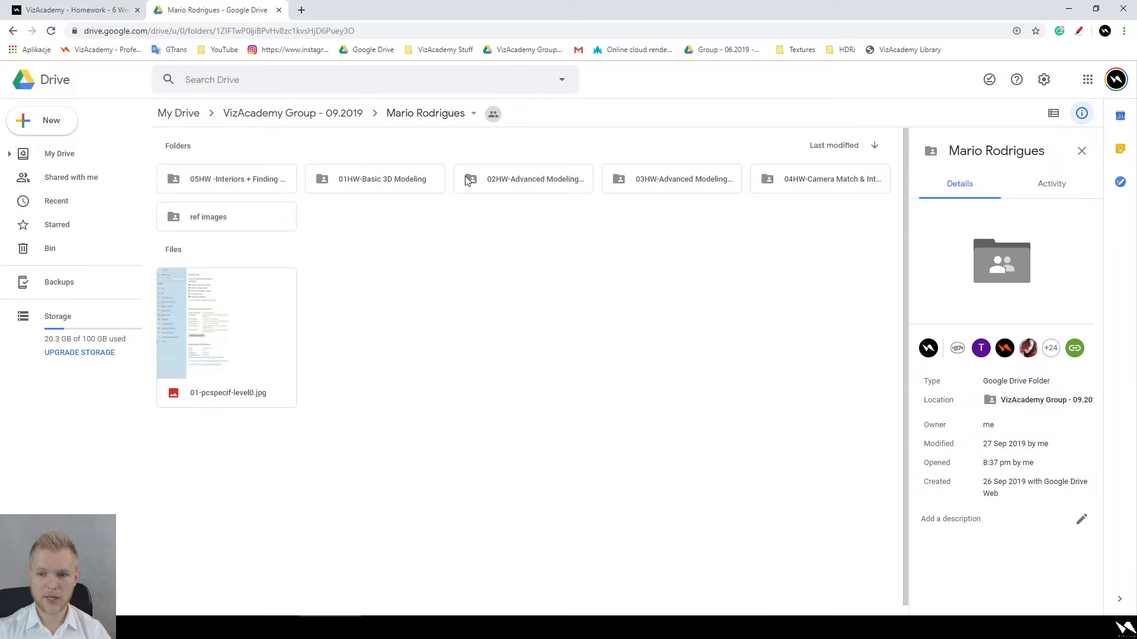
double_click(240, 185)
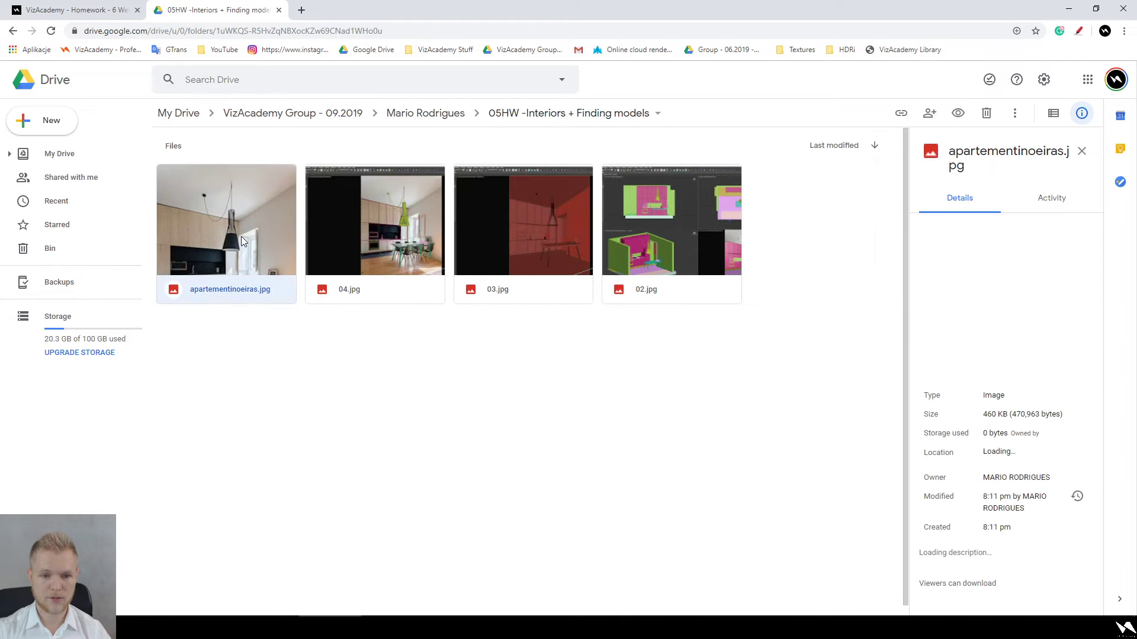
Step: Open apartementinoeiras.jpg and add the comment "PRO" to the area around the front dining chair
double_click(241, 236)
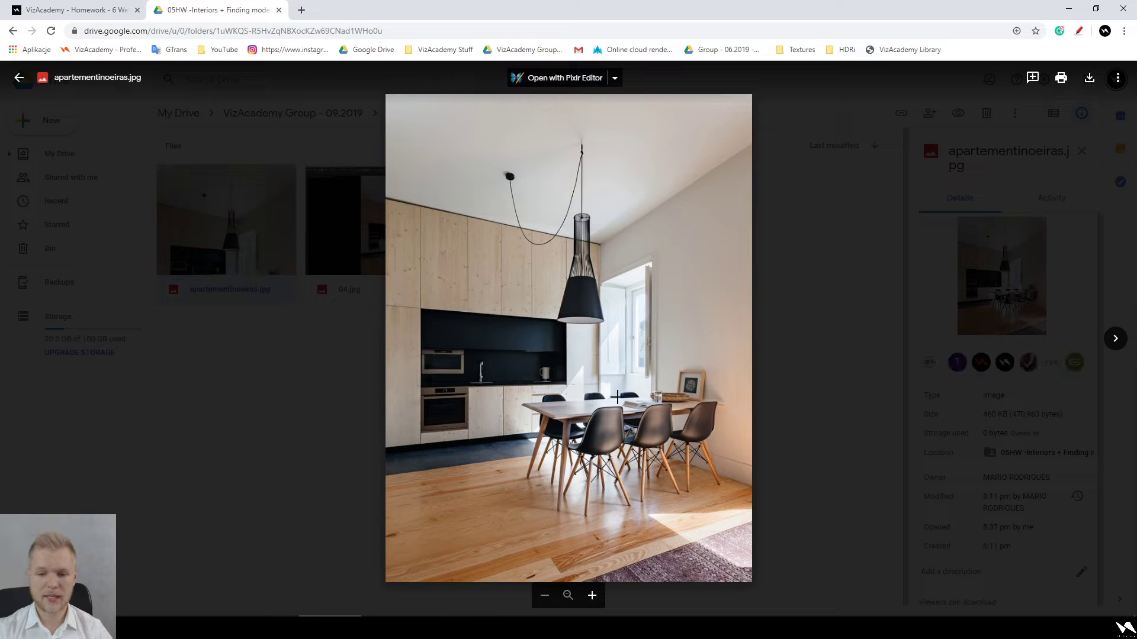
left_click_drag(637, 392, 562, 527)
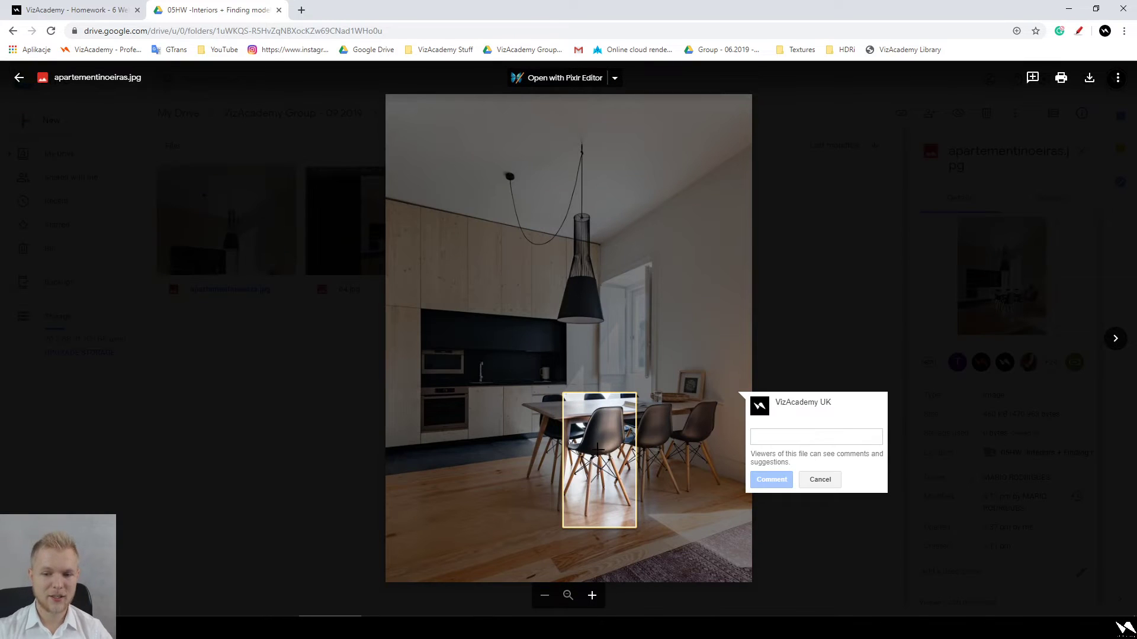
type("P")
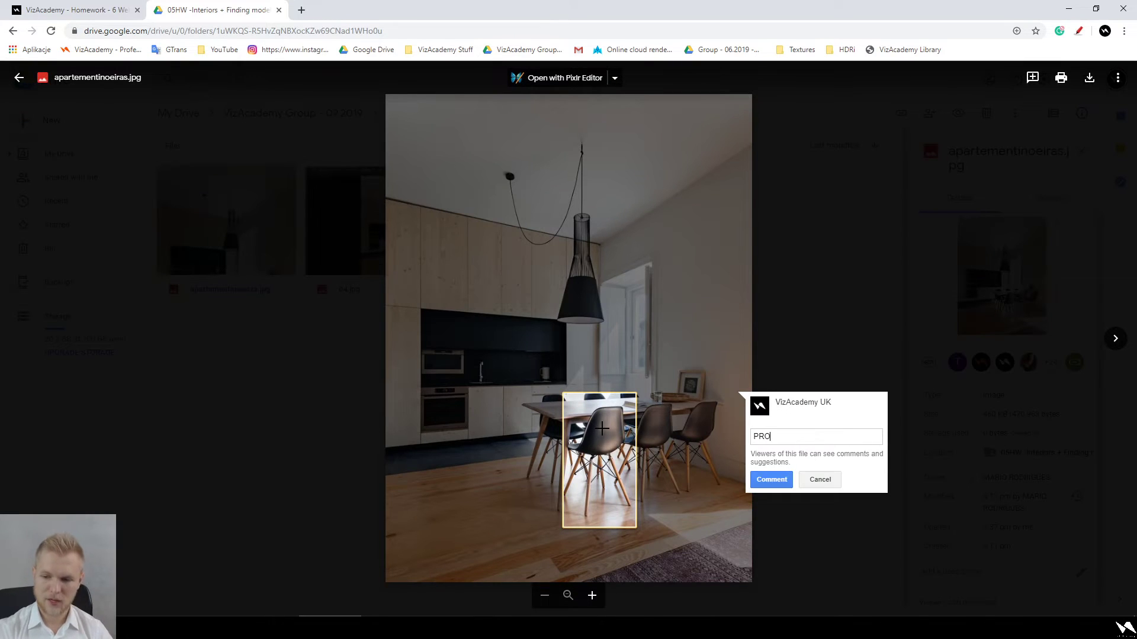
type("RO")
key("Return")
left_click(761, 494)
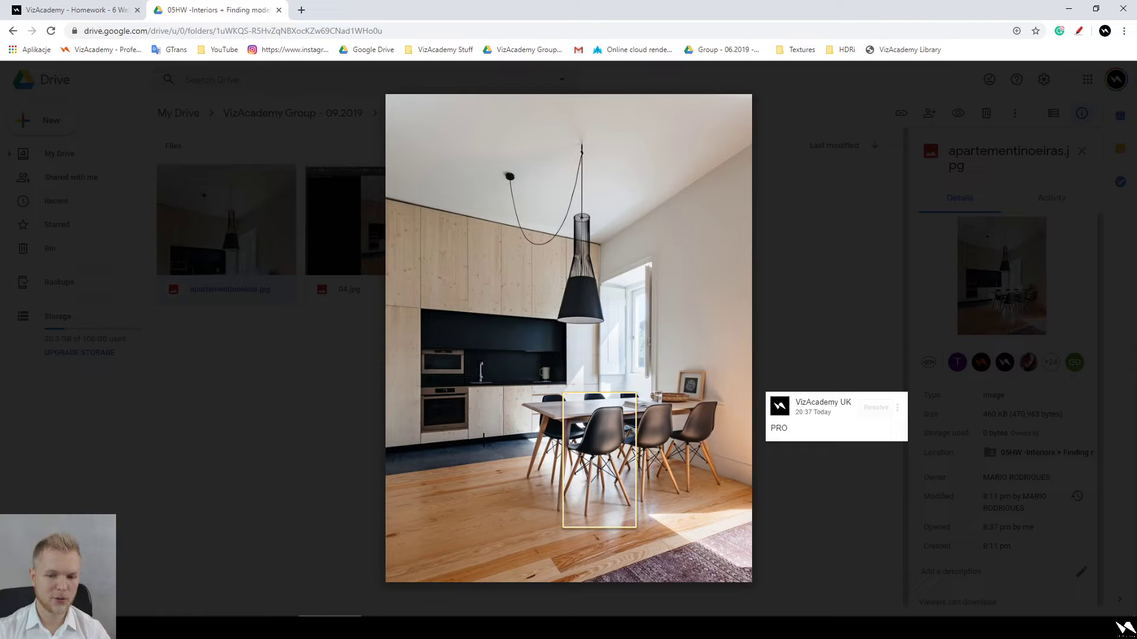
Step: Add the comment "M F" to the area around the microwave and oven, and close the image preview
left_click_drag(475, 433, 408, 329)
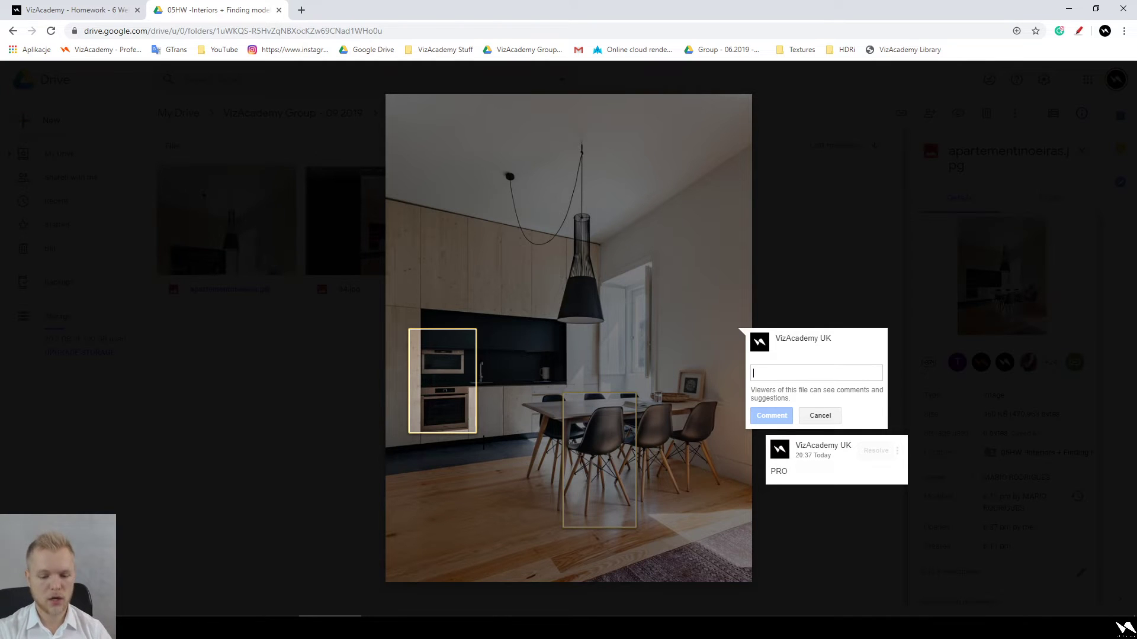
type("M F")
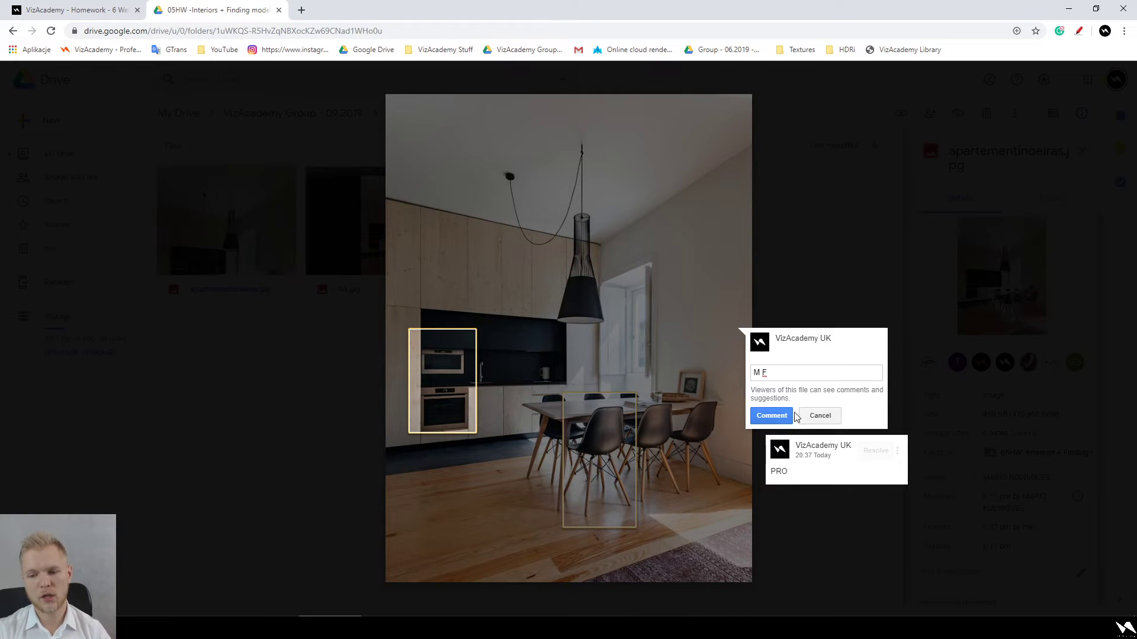
left_click(772, 416)
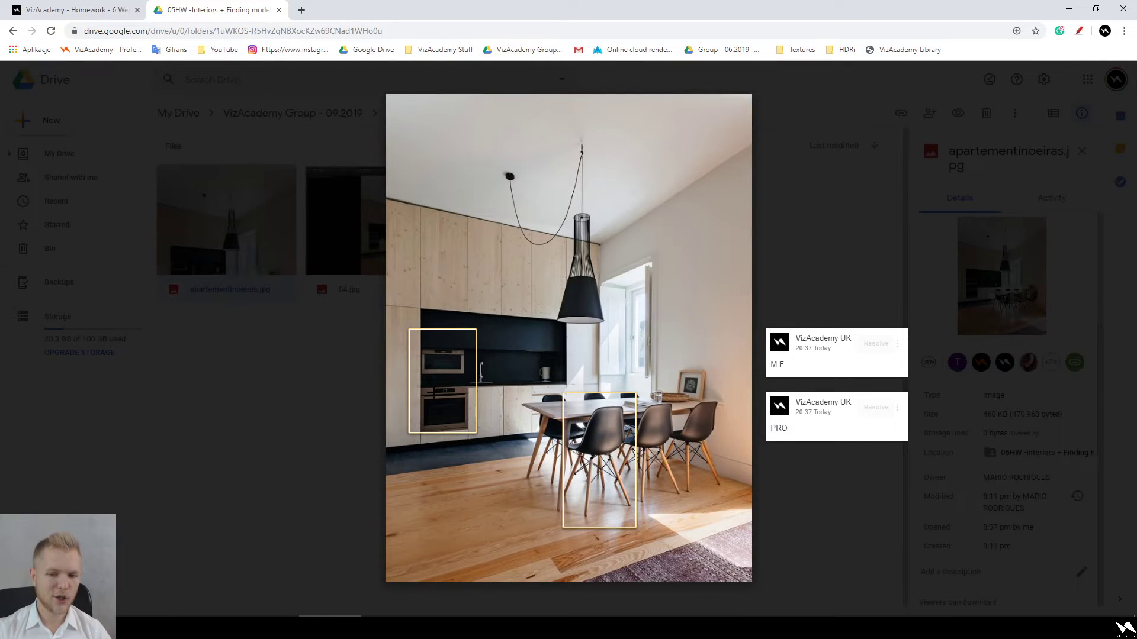
scroll(443, 388, "up", 4)
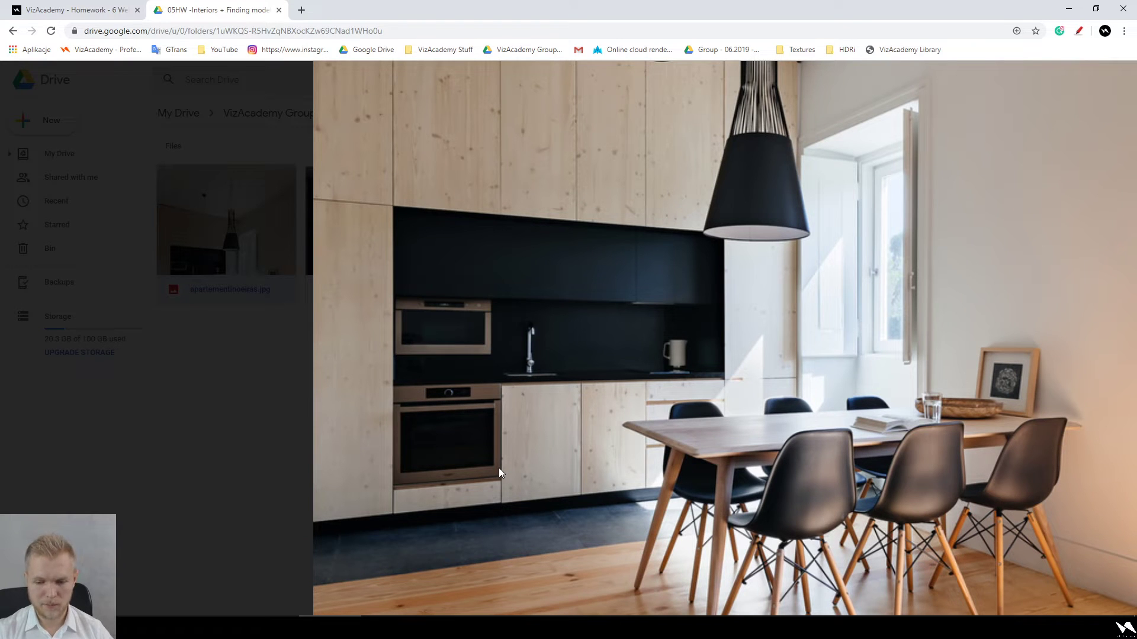
scroll(499, 467, "down", 4, "ctrl")
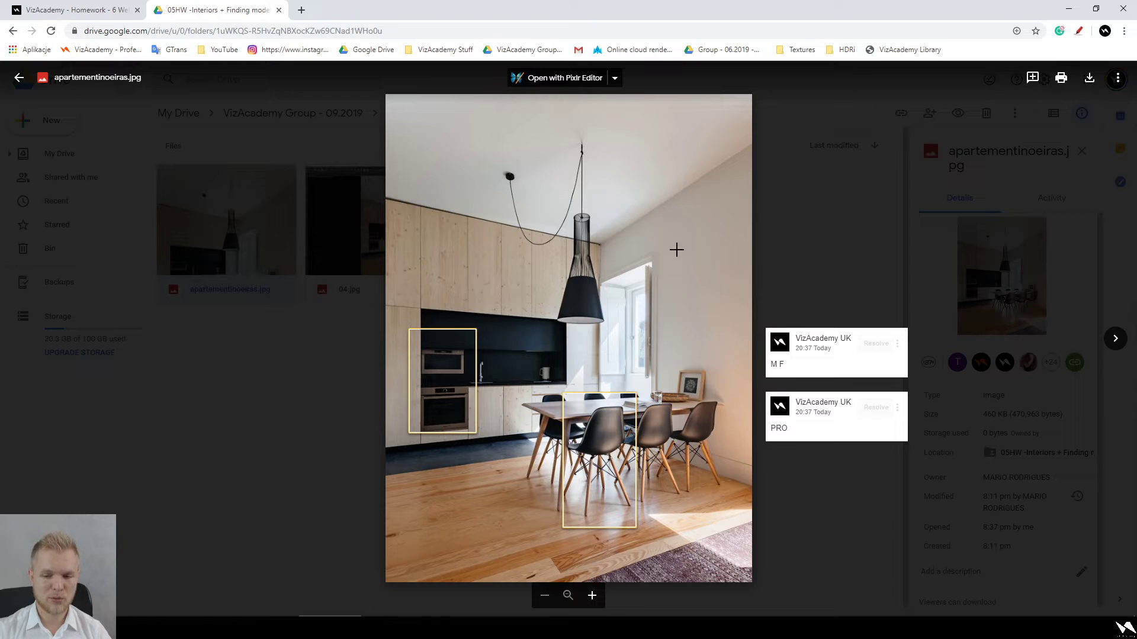
left_click(246, 467)
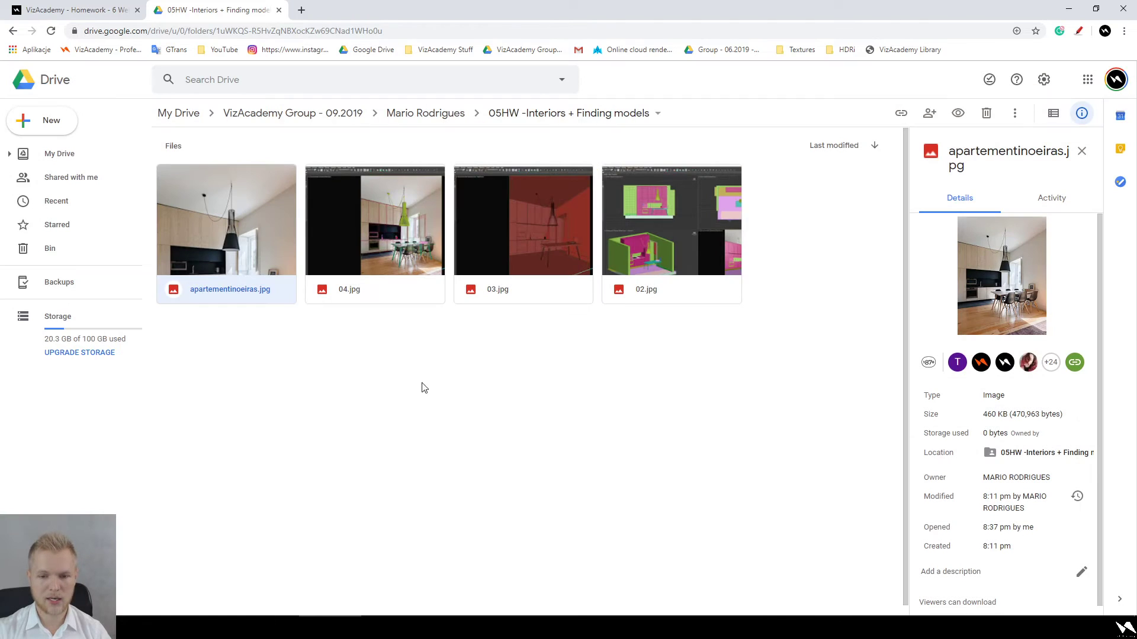
Step: Examine the wireframe overlay of the kitchen model in 04.jpg up close, and close the preview
double_click(393, 256)
scroll(660, 445, "up", 3, "ctrl")
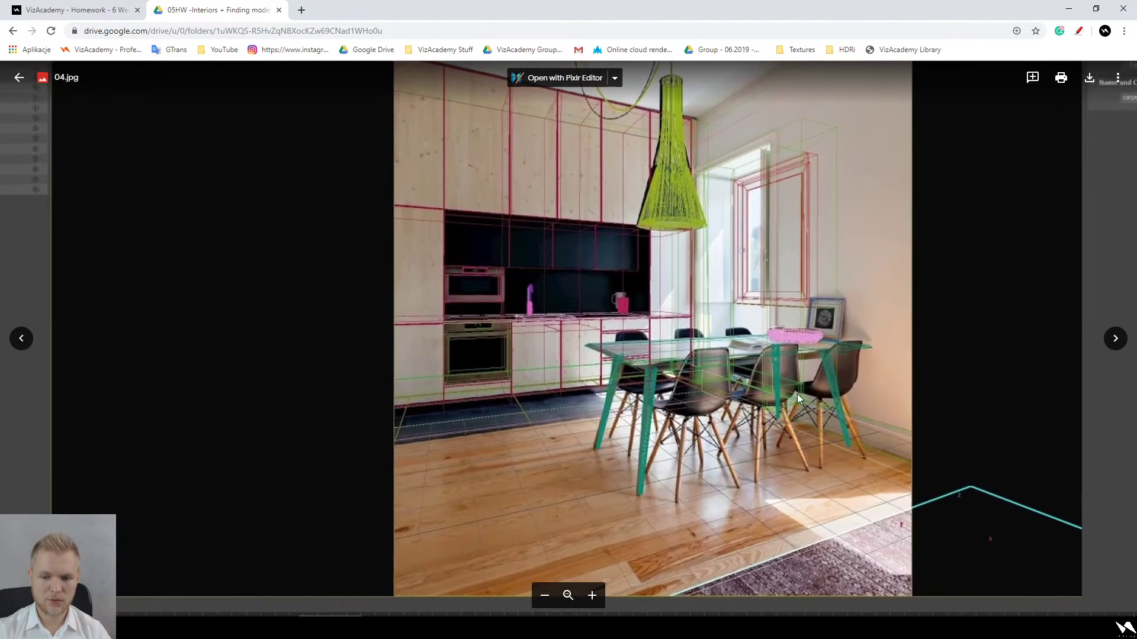
scroll(797, 394, "down", 3, "ctrl")
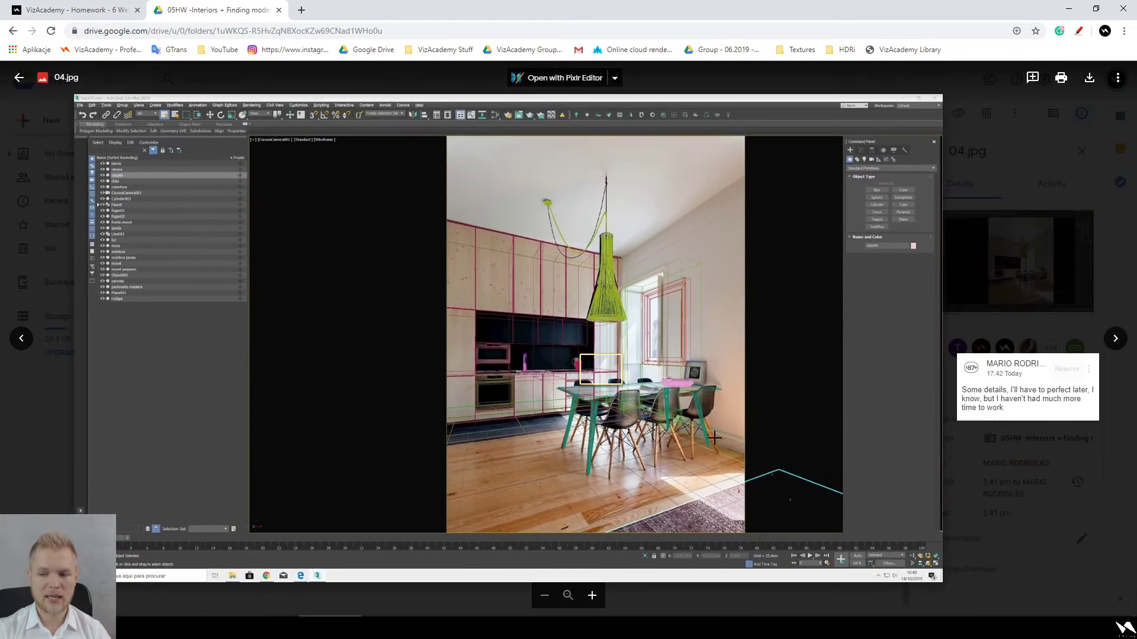
key("Escape")
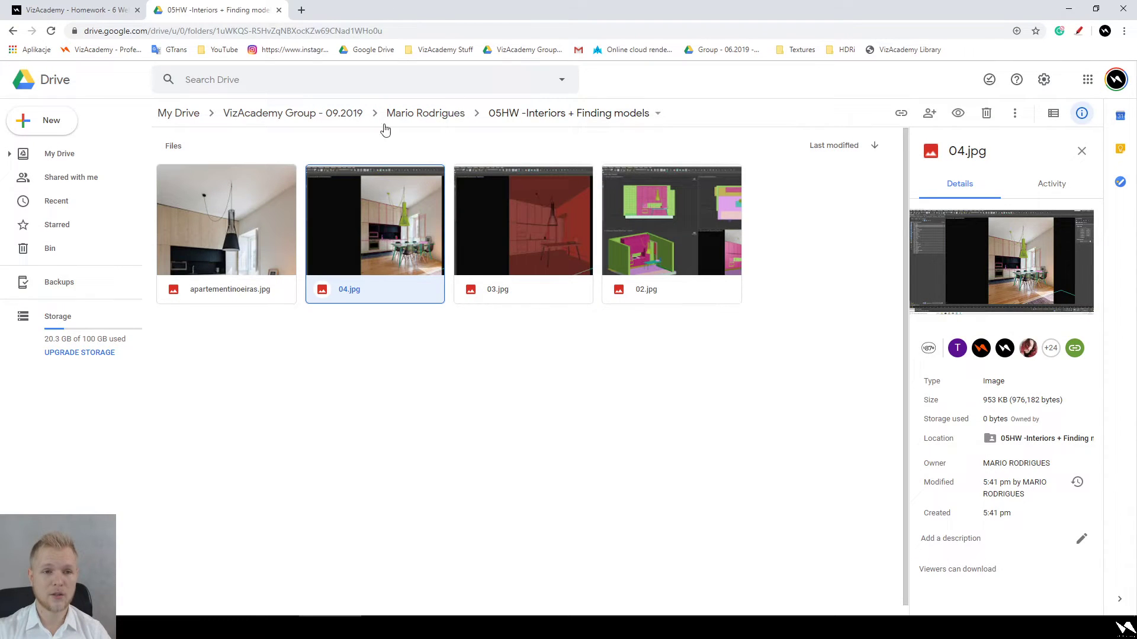
left_click(77, 9)
left_click(281, 3)
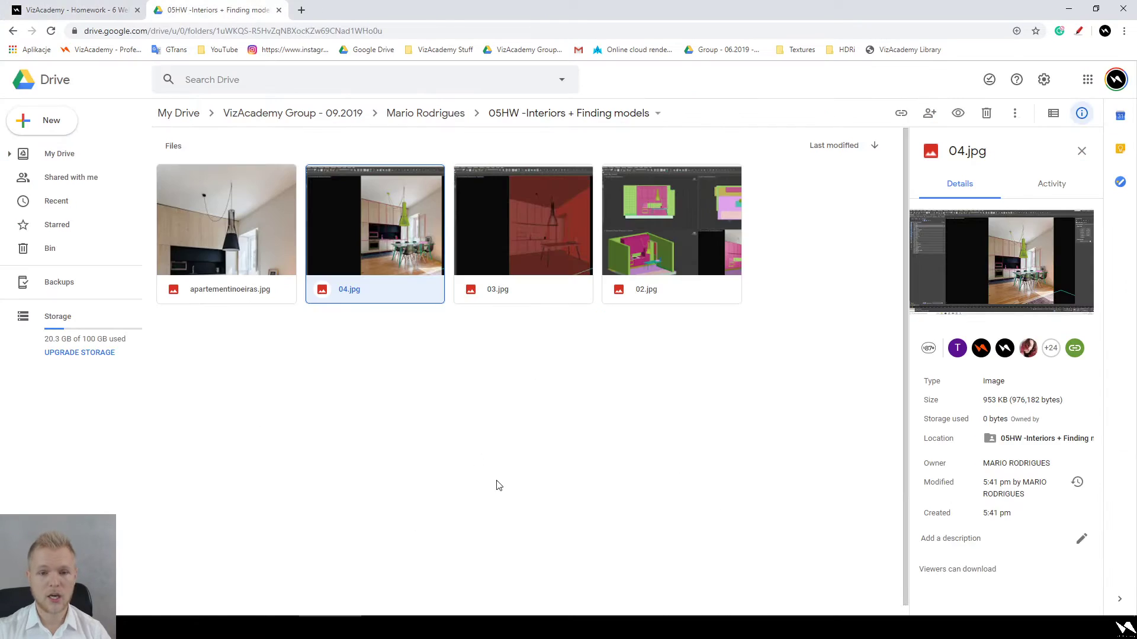
Step: Open 03.jpg and examine the red clay view of the kitchen model up close
double_click(542, 235)
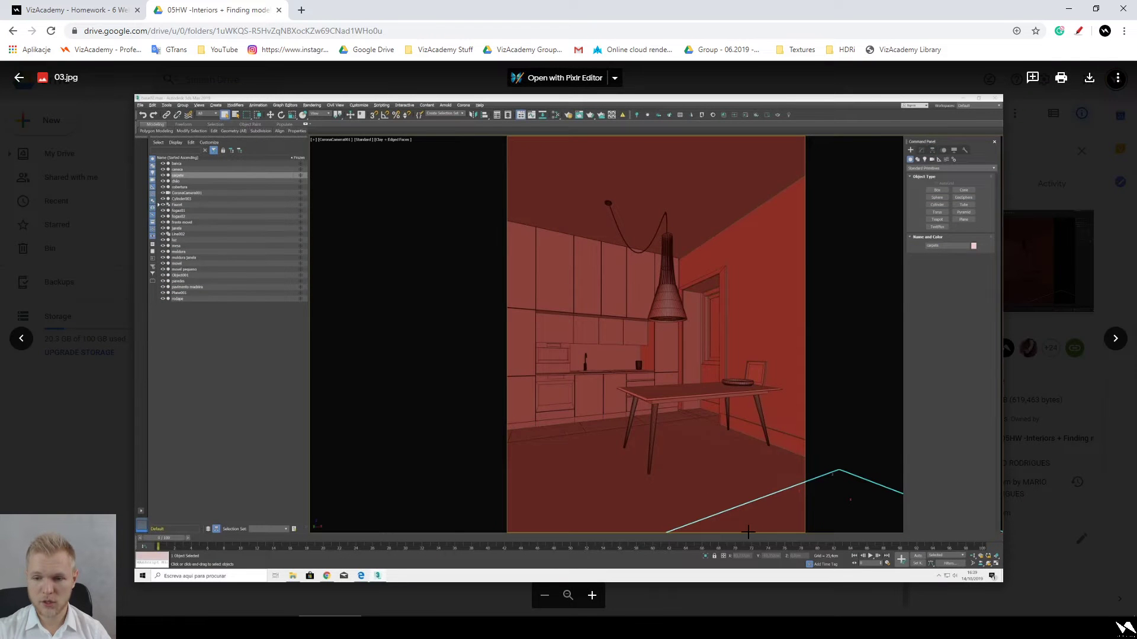
scroll(707, 283, "up", 3)
scroll(705, 282, "up", 1)
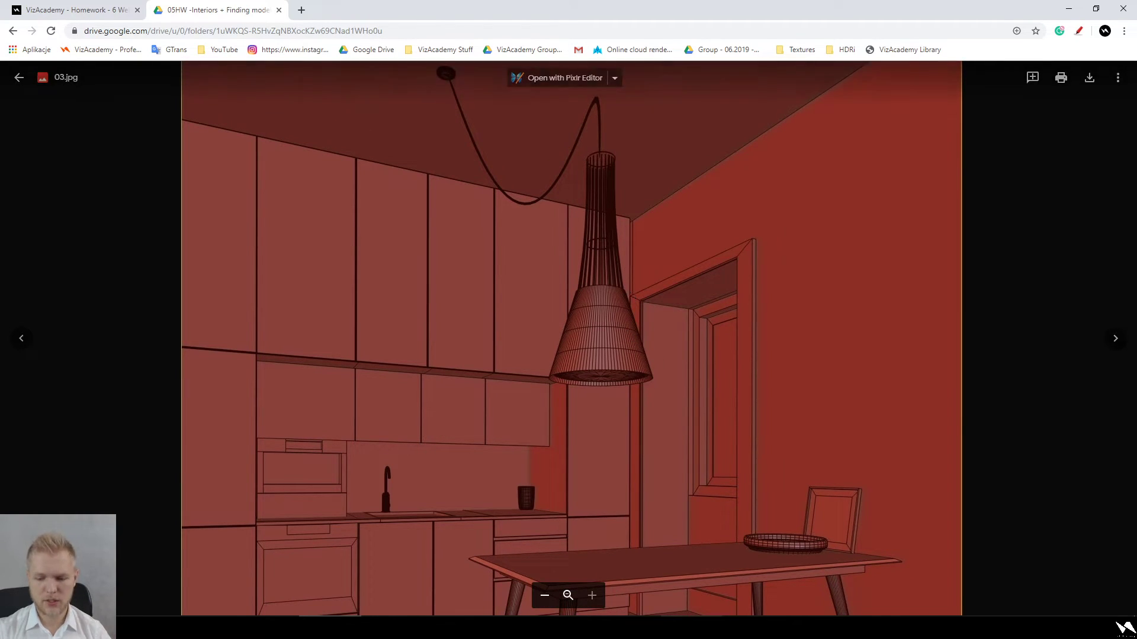
Step: Switch to 3ds Max and draw a three-point line in the Top view, with a vertical segment followed by a diagonal one
left_click(1068, 9)
left_click(922, 108)
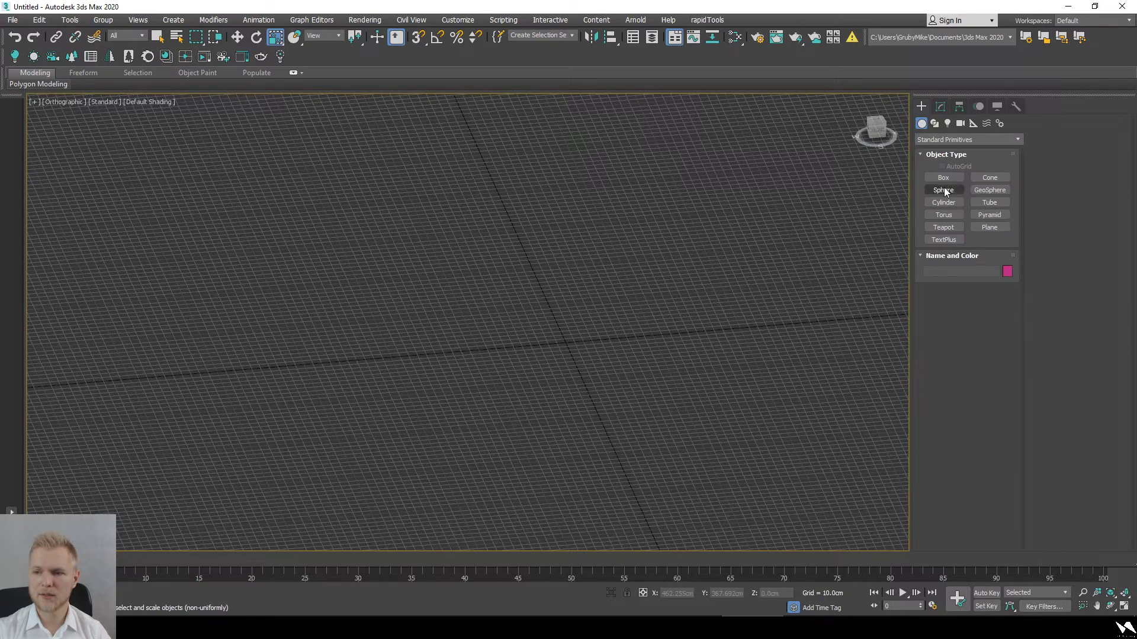
left_click(936, 122)
left_click(945, 190)
key("t")
left_click(493, 211)
left_click(493, 373)
left_click(381, 482)
right_click(506, 401)
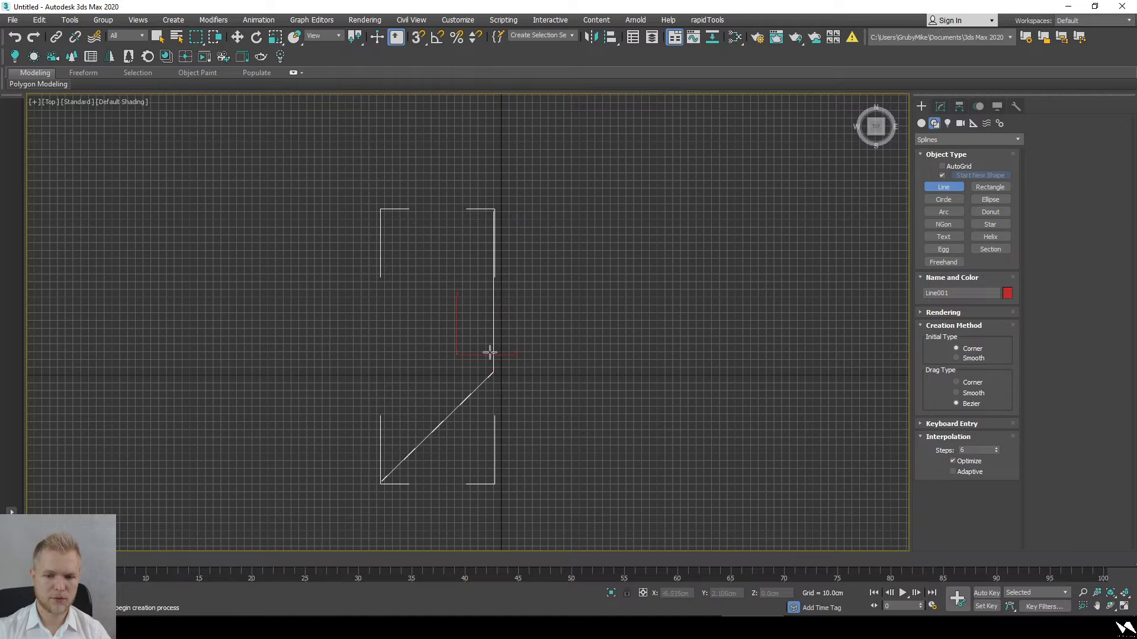
right_click(481, 395)
Step: Enable the bent line in both the renderer and the viewport as a radial tube, and inspect its corner
left_click(941, 105)
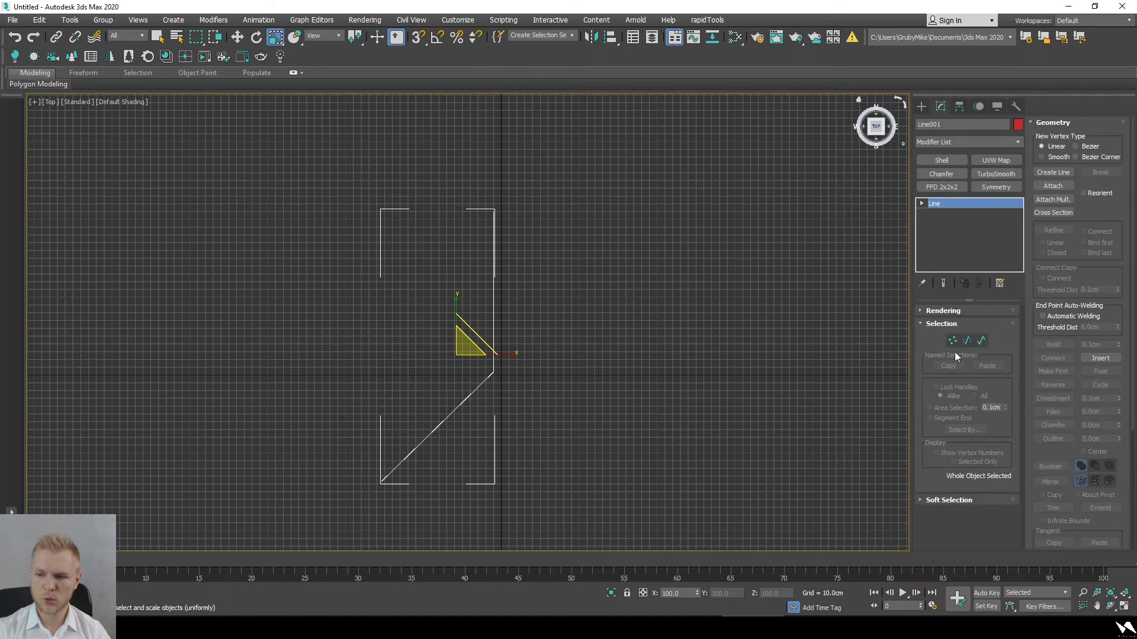
left_click(950, 314)
left_click(950, 314)
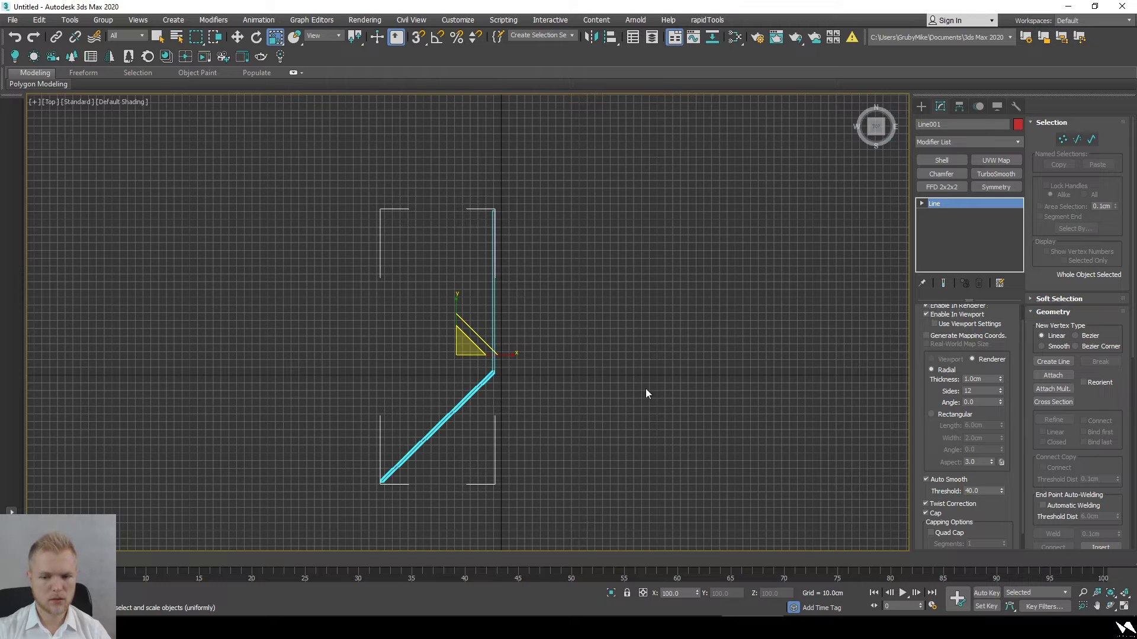
scroll(493, 390, "up", 5)
scroll(363, 198, "down", 5)
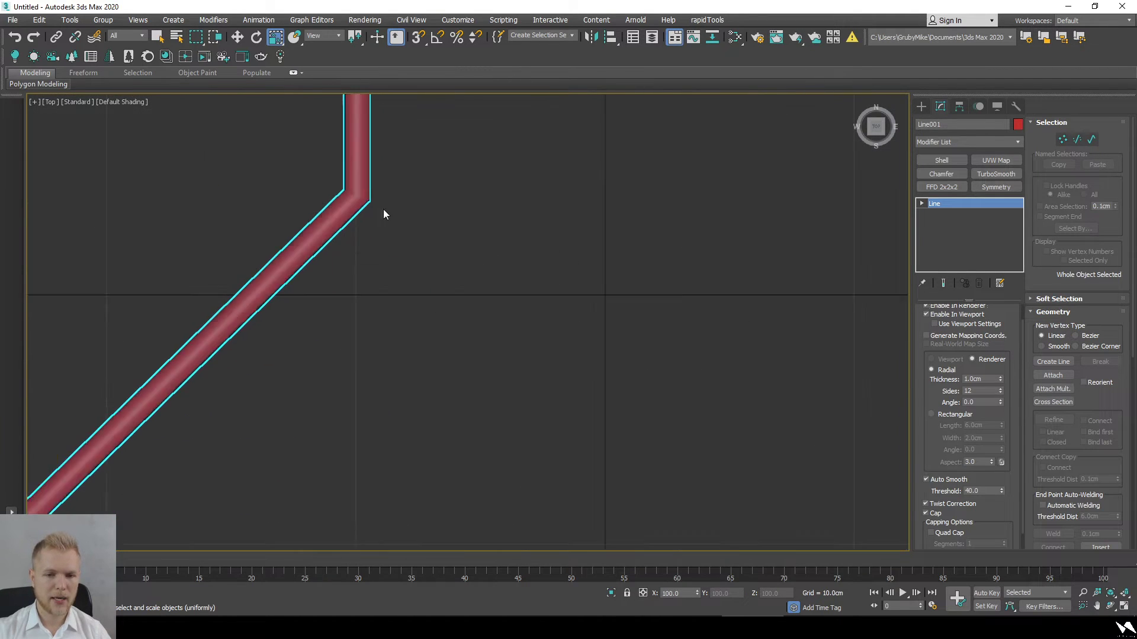
Step: Apply TurboSmooth to the tube line to test its effect on the bend, and undo the modifier
left_click(1002, 176)
middle_click_drag(413, 245, 445, 309)
left_click(548, 361)
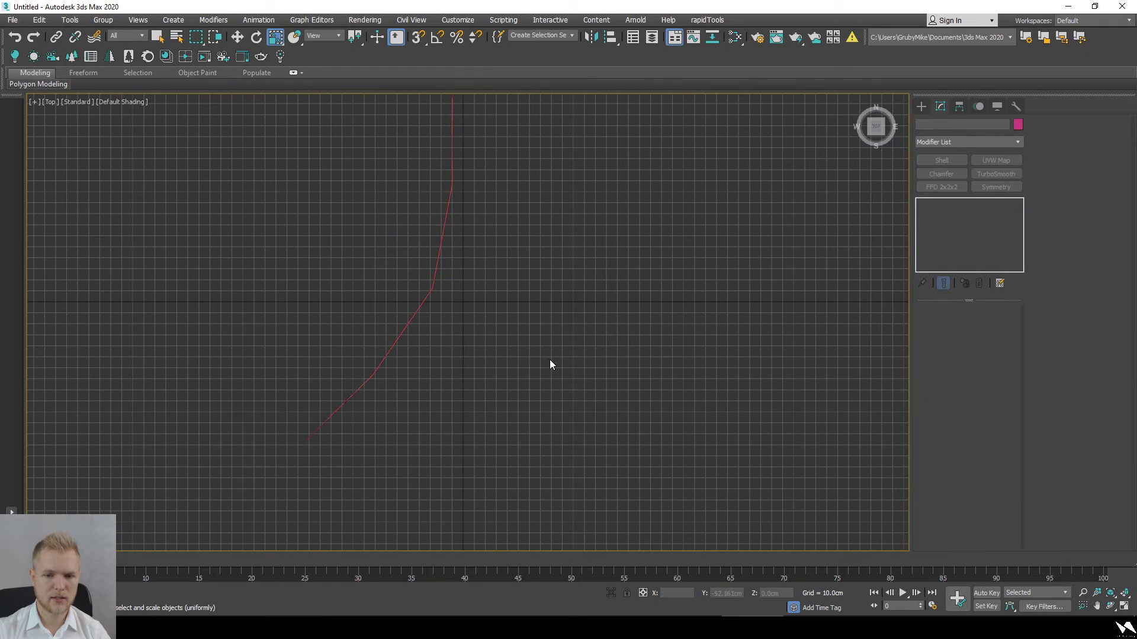
middle_click_drag(493, 277, 510, 337)
left_click(445, 355)
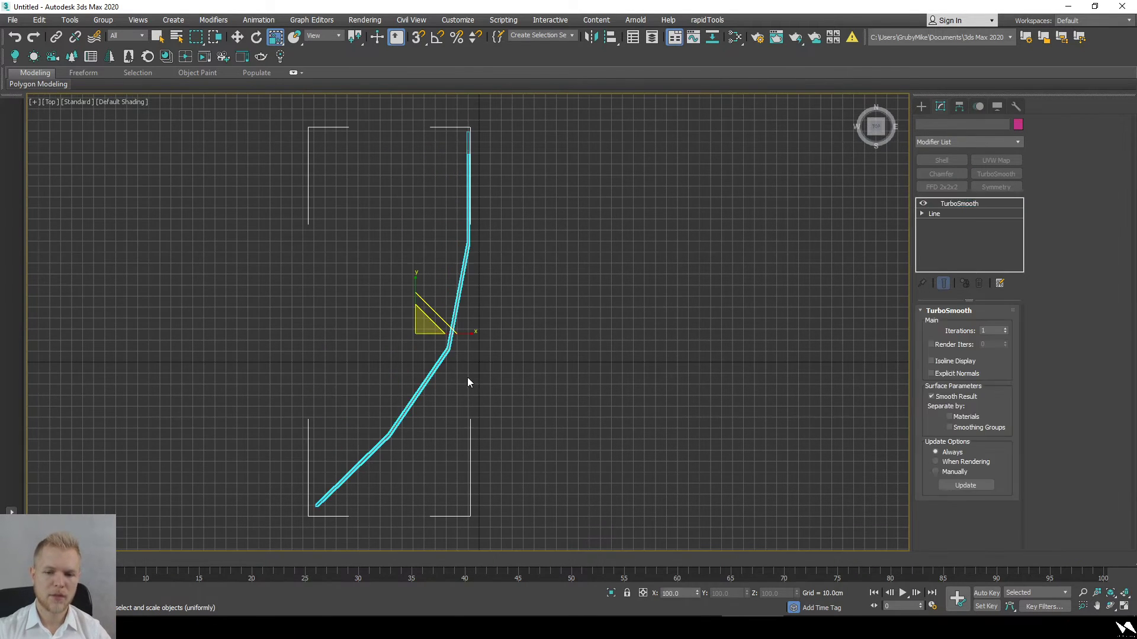
key("ctrl+z")
left_click(523, 488)
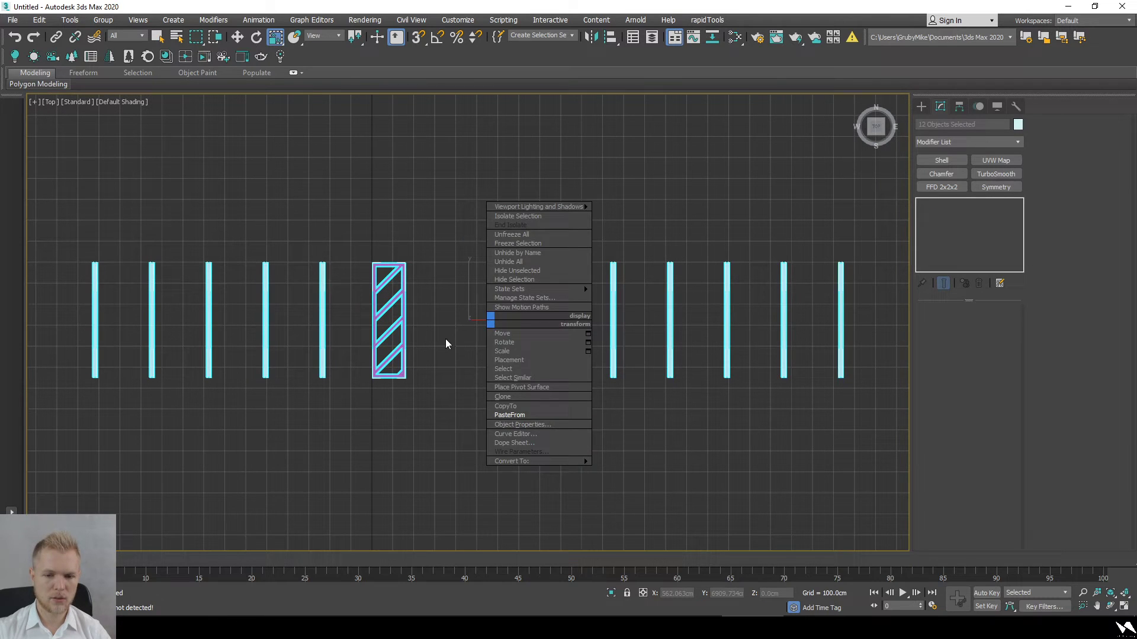
left_click(503, 369)
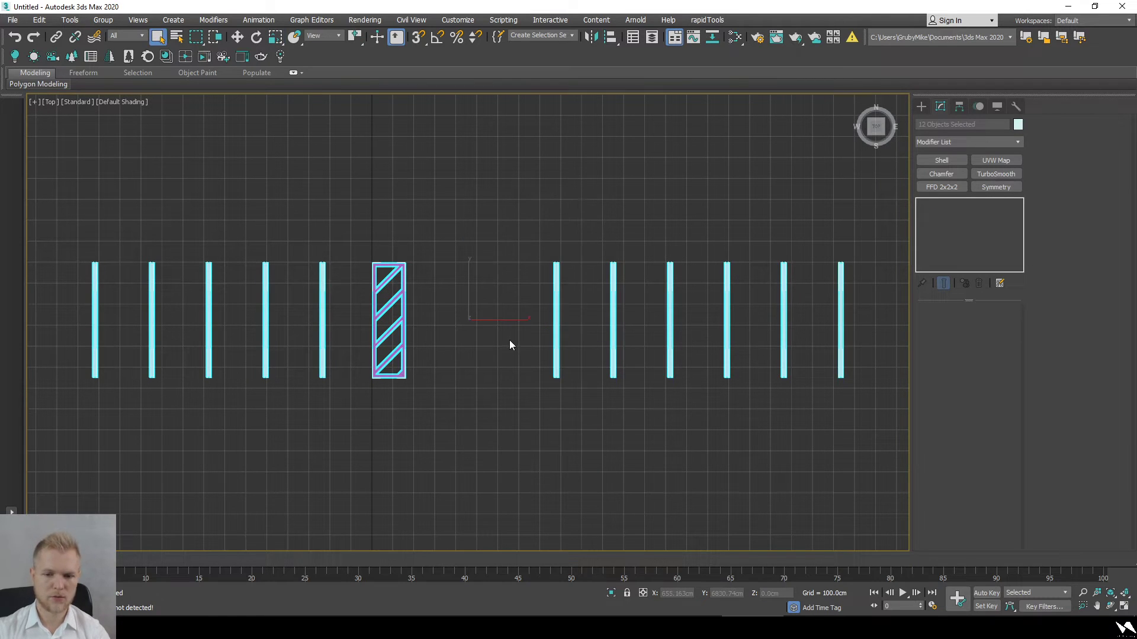
key("Delete")
key("ctrl+z")
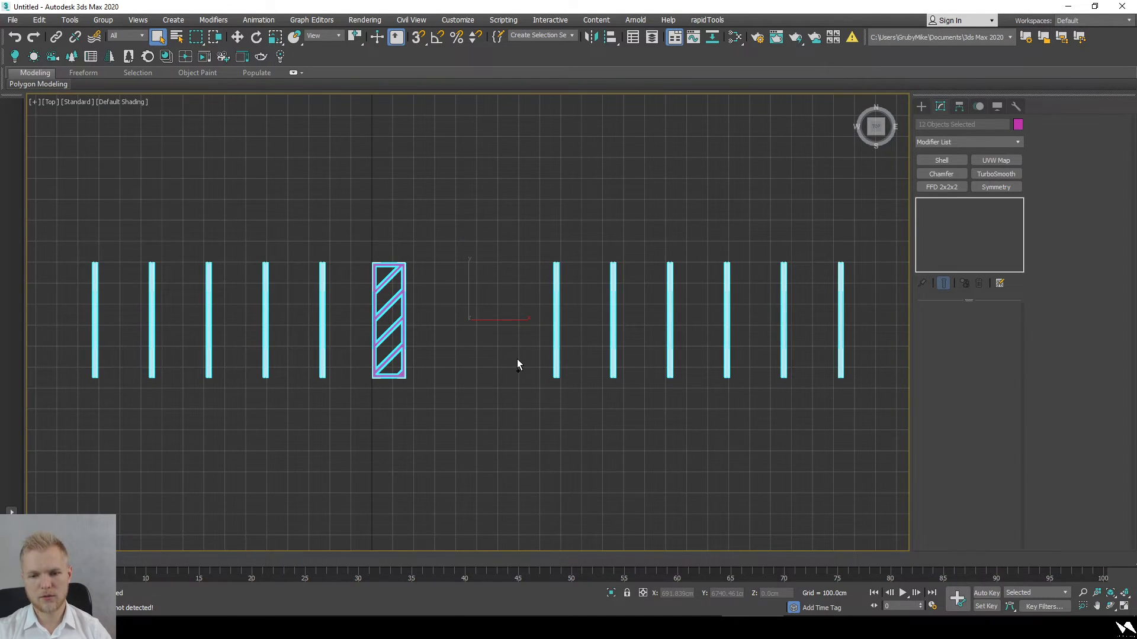
scroll(500, 355, "down", 4)
key("Delete")
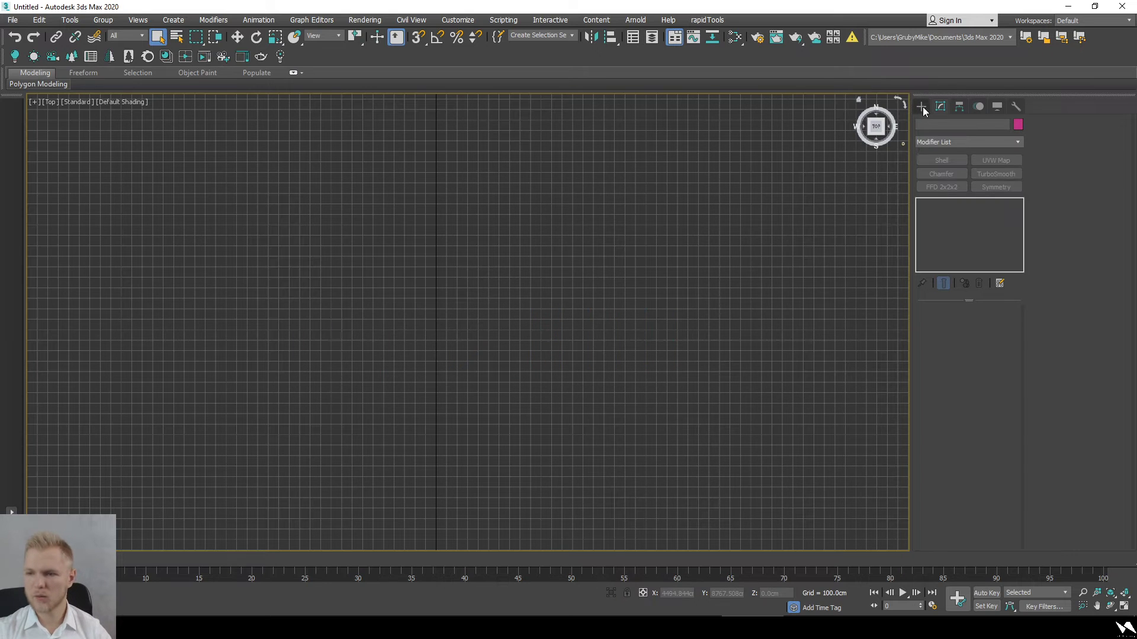
Step: Draw a second three-point line in the Top view, with a vertical segment ending in a diagonal one
left_click(921, 107)
left_click(942, 188)
left_click(551, 164)
left_click(551, 350)
left_click(368, 485)
right_click(515, 475)
scroll(545, 376, "up", 4)
scroll(554, 302, "up", 8)
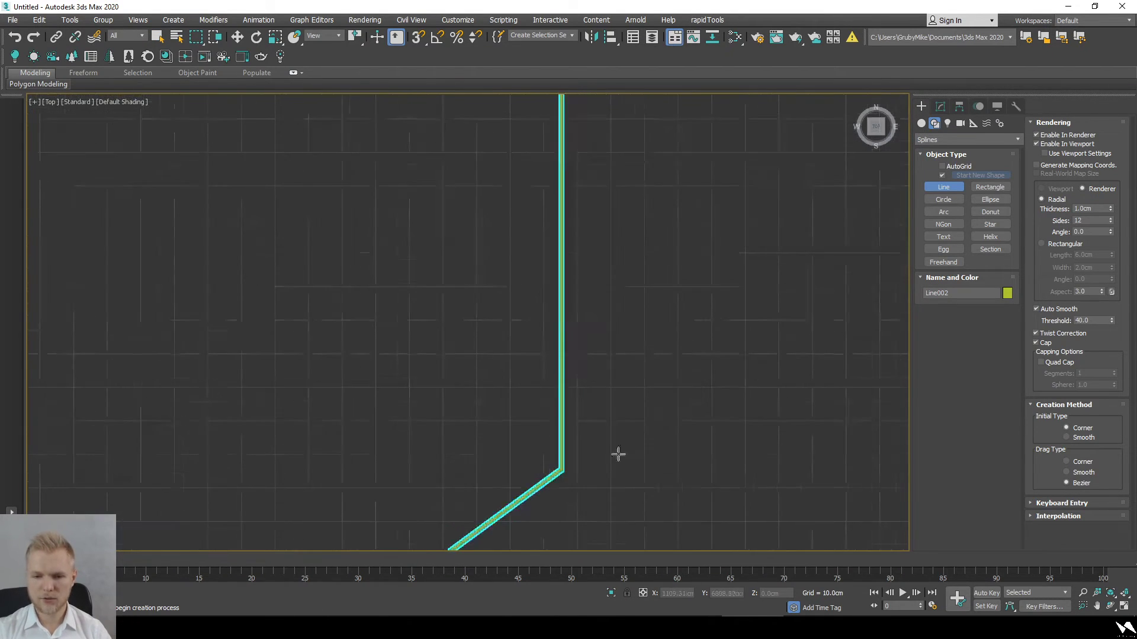
middle_click_drag(611, 442, 556, 328)
right_click(556, 328)
Step: Convert the second tube line to an Editable Poly and show it in wireframe
right_click(455, 289)
mouse_move(503, 430)
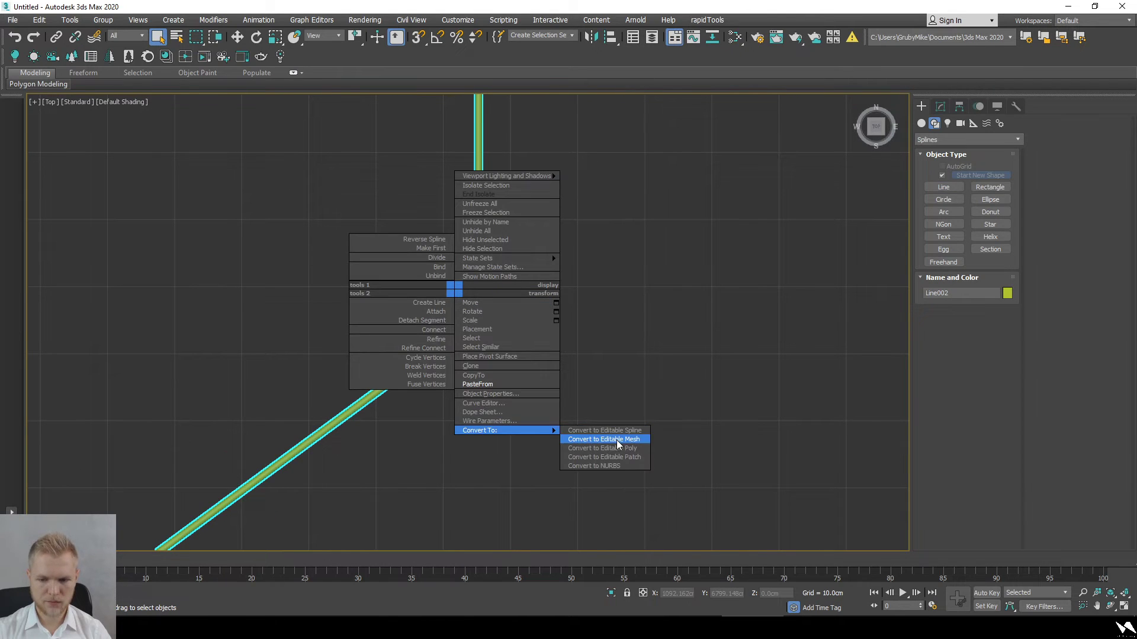
left_click(610, 448)
key("F3")
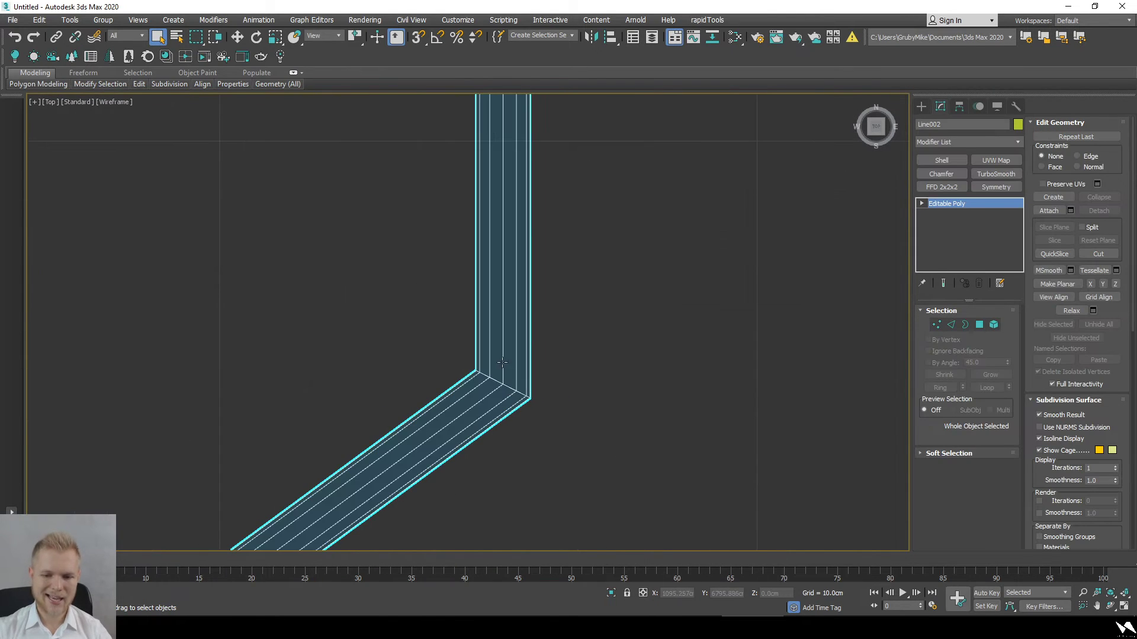
scroll(503, 363, "up", 2)
Step: Chamfer the edge loop at the tube's bend by about 0.284 cm with 2 segments, and leave edge editing
key("2")
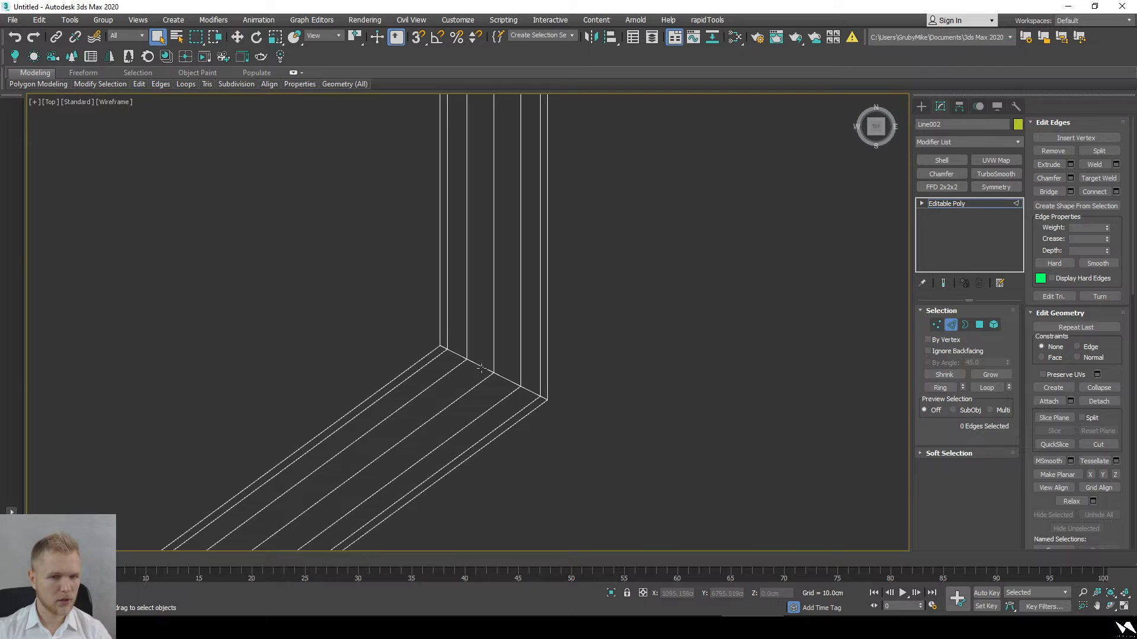
double_click(482, 369)
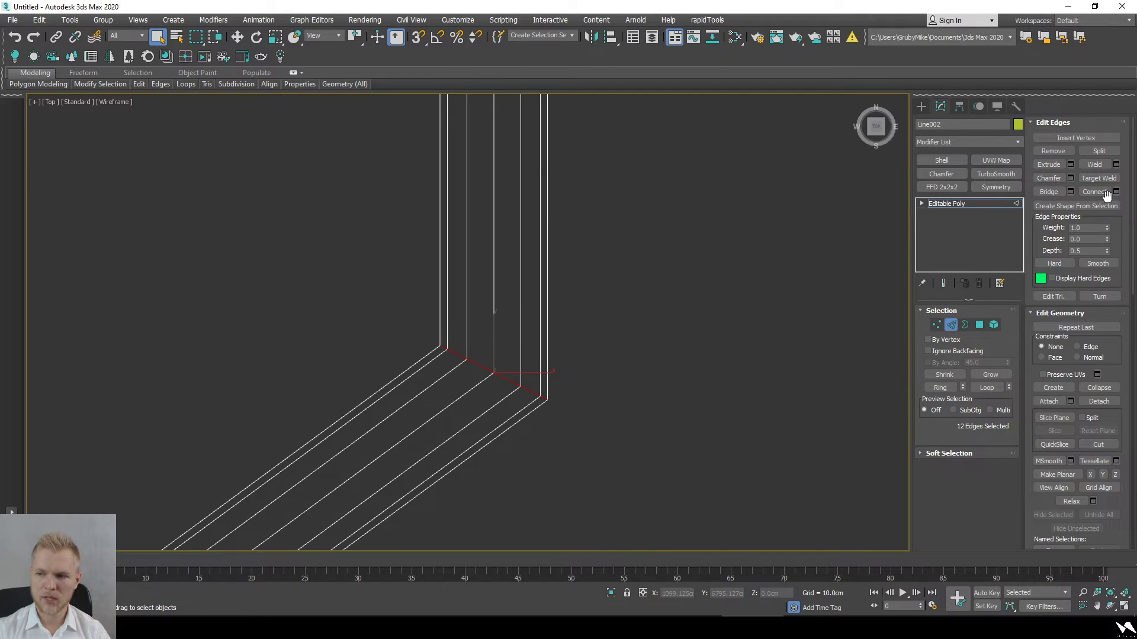
left_click(1071, 178)
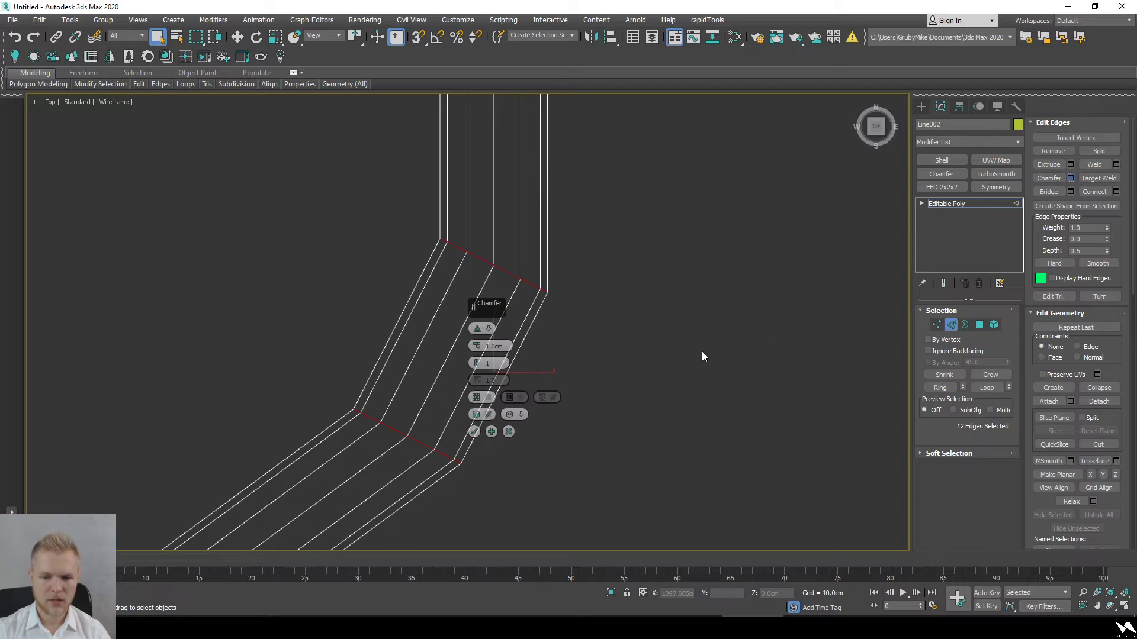
left_click(475, 359)
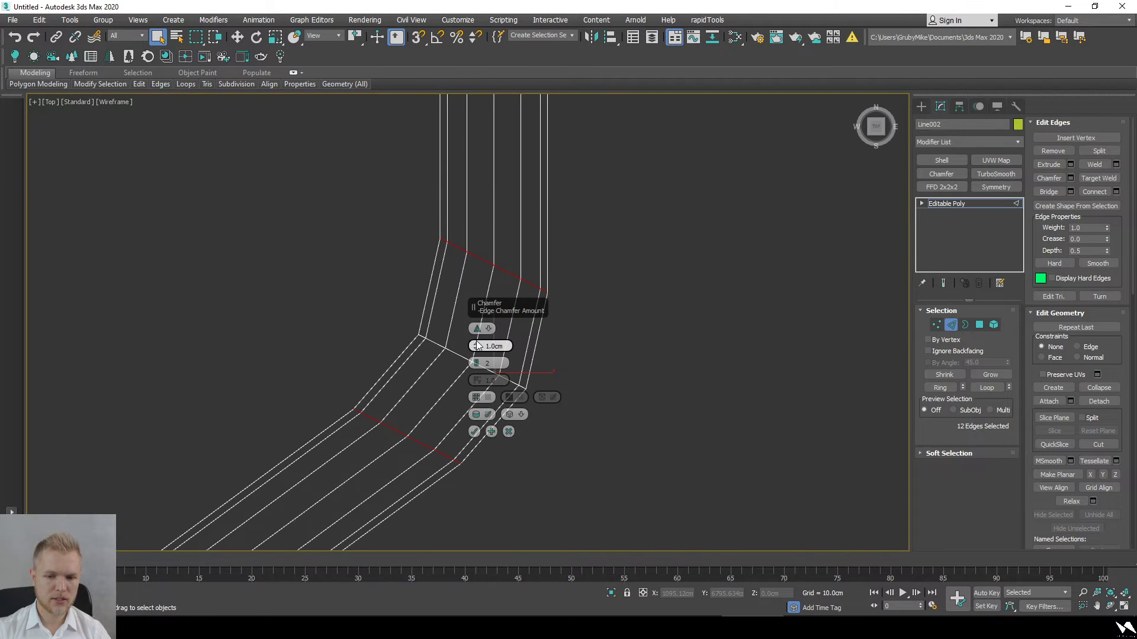
left_click_drag(477, 345, 513, 418)
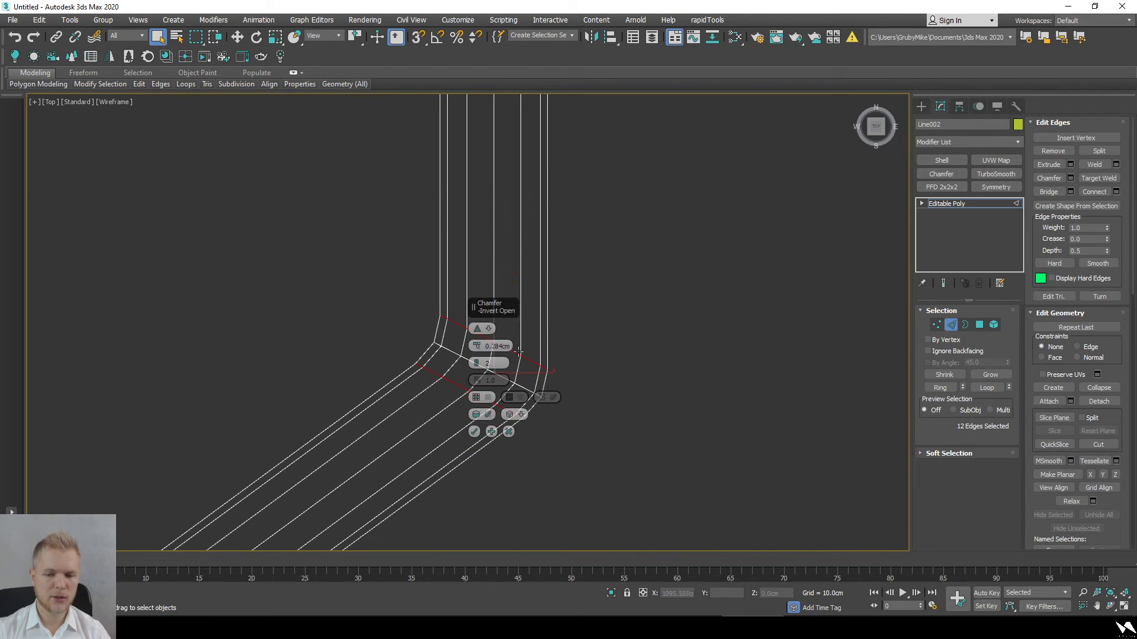
left_click(475, 431)
left_click(946, 374)
left_click(954, 325)
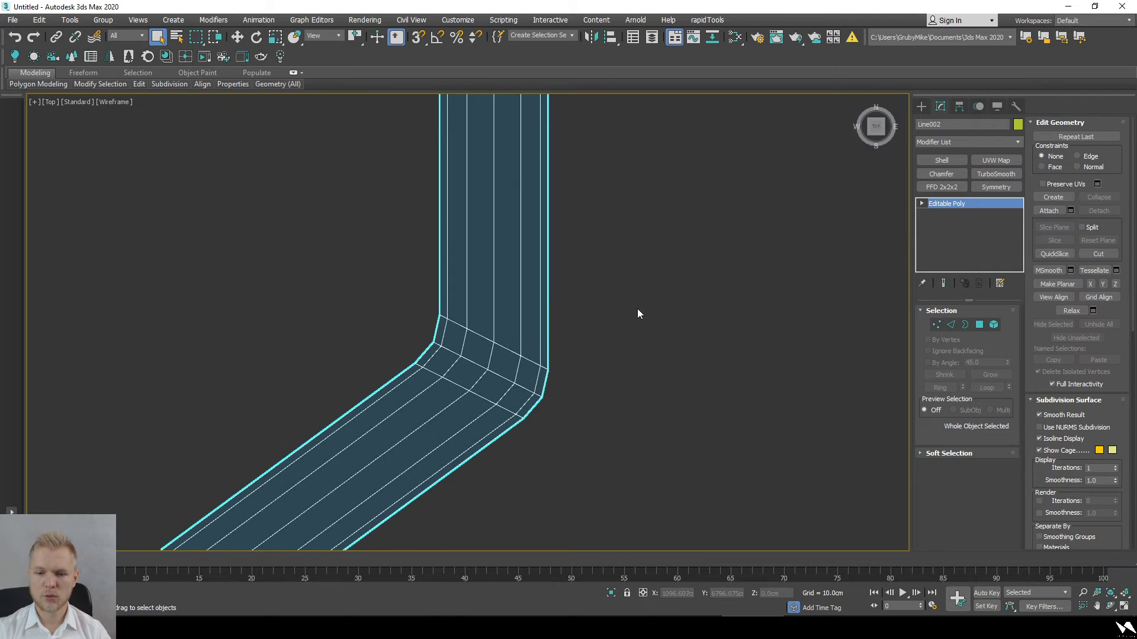
Step: Apply TurboSmooth to the chamfered tube, check its bend from a distance, and delete the tube
scroll(639, 312, "down", 3)
middle_click_drag(639, 312, 604, 340)
left_click(996, 173)
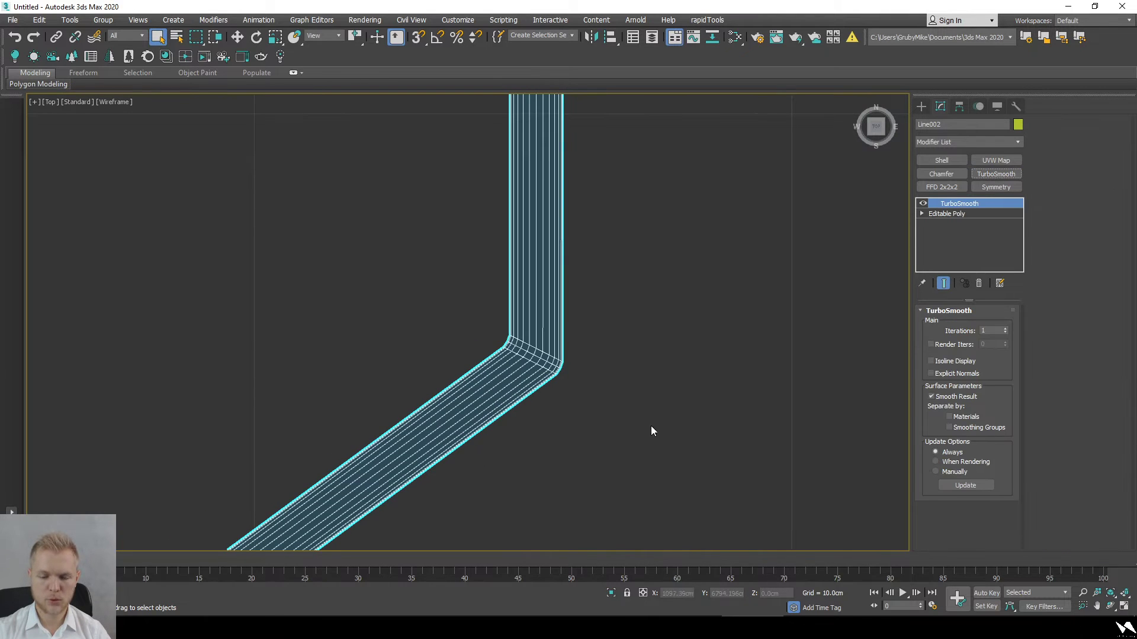
scroll(610, 390, "down", 8)
left_click(645, 417)
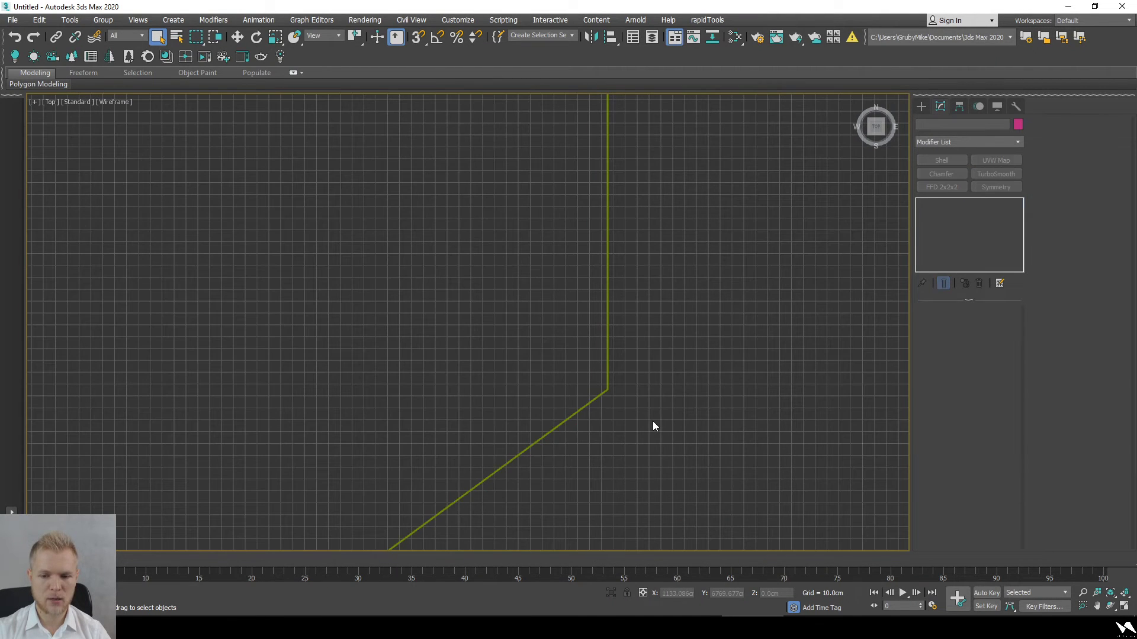
left_click_drag(687, 420, 484, 378)
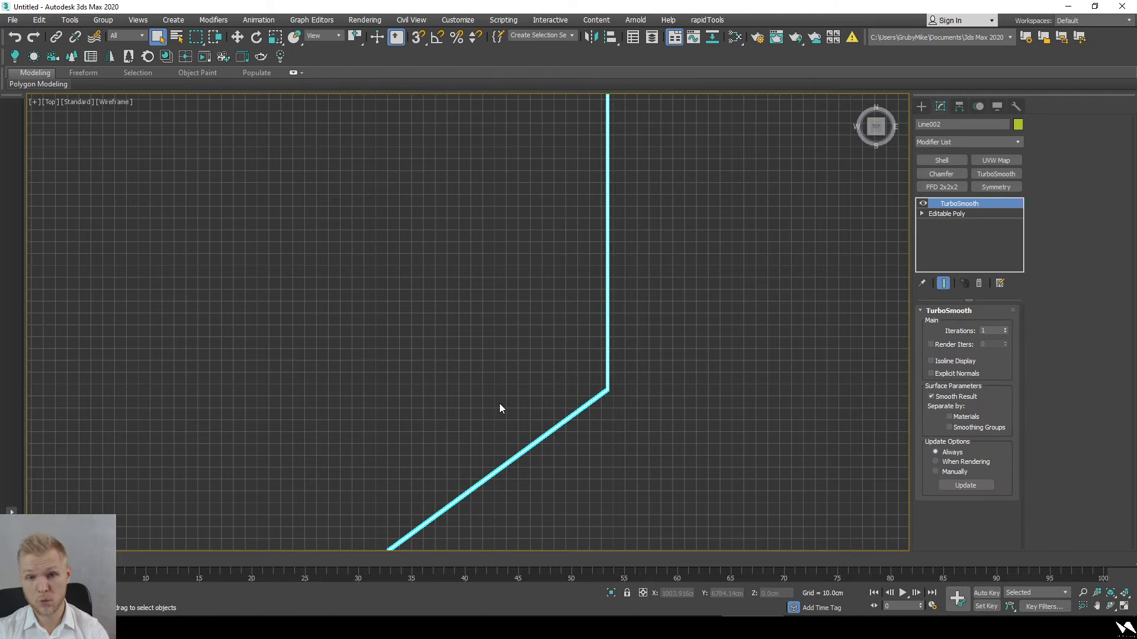
key("Delete")
Step: Convert the remaining first tube line to an Editable Poly, and delete it from the scene
scroll(585, 315, "down", 6)
mouse_move(585, 321)
middle_mouse_down()
mouse_move(573, 337)
mouse_move(575, 319)
middle_mouse_up()
key("z")
left_click_drag(631, 373, 502, 335)
scroll(527, 361, "up", 15)
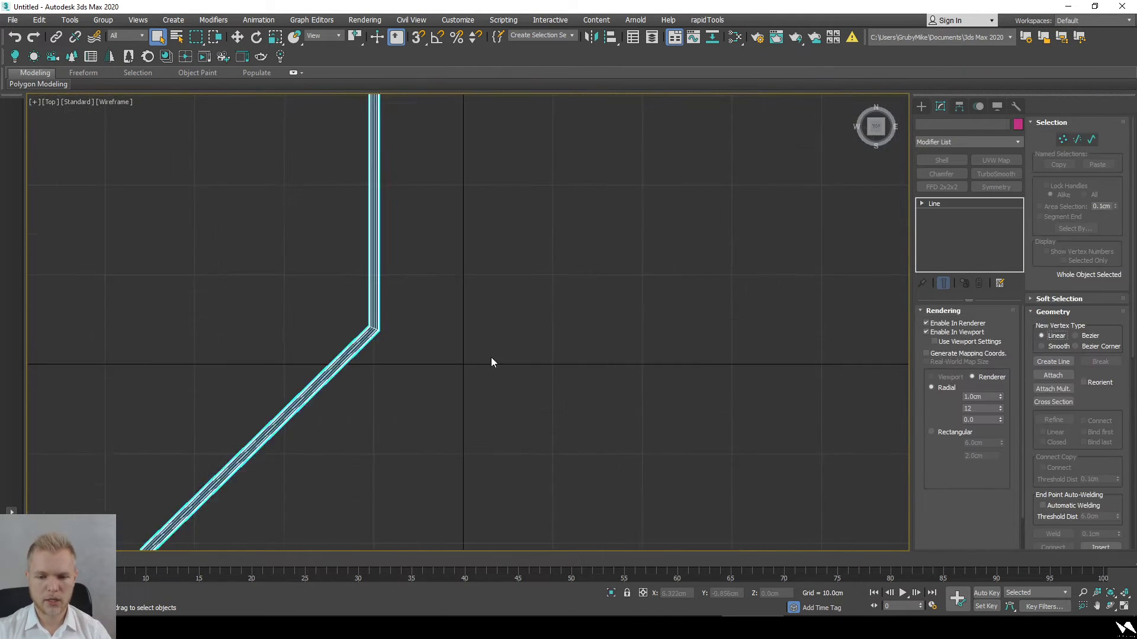
scroll(320, 325, "up", 3)
middle_click_drag(325, 325, 540, 304)
scroll(436, 329, "down", 10)
scroll(543, 304, "up", 4)
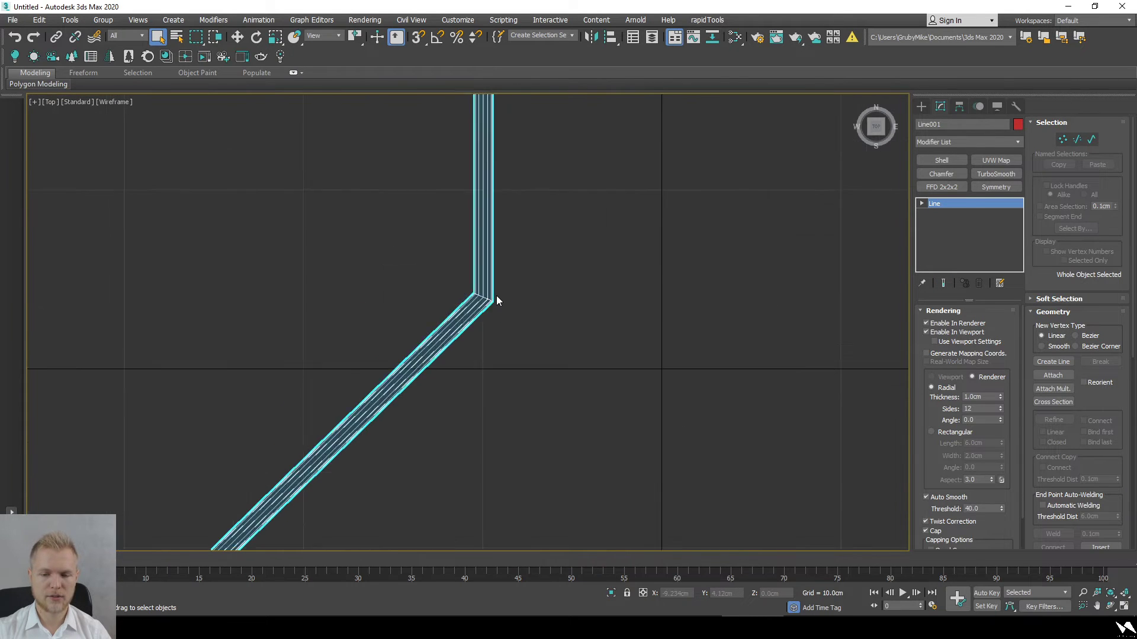
scroll(495, 294, "up", 5)
right_click(461, 288)
mouse_move(550, 420)
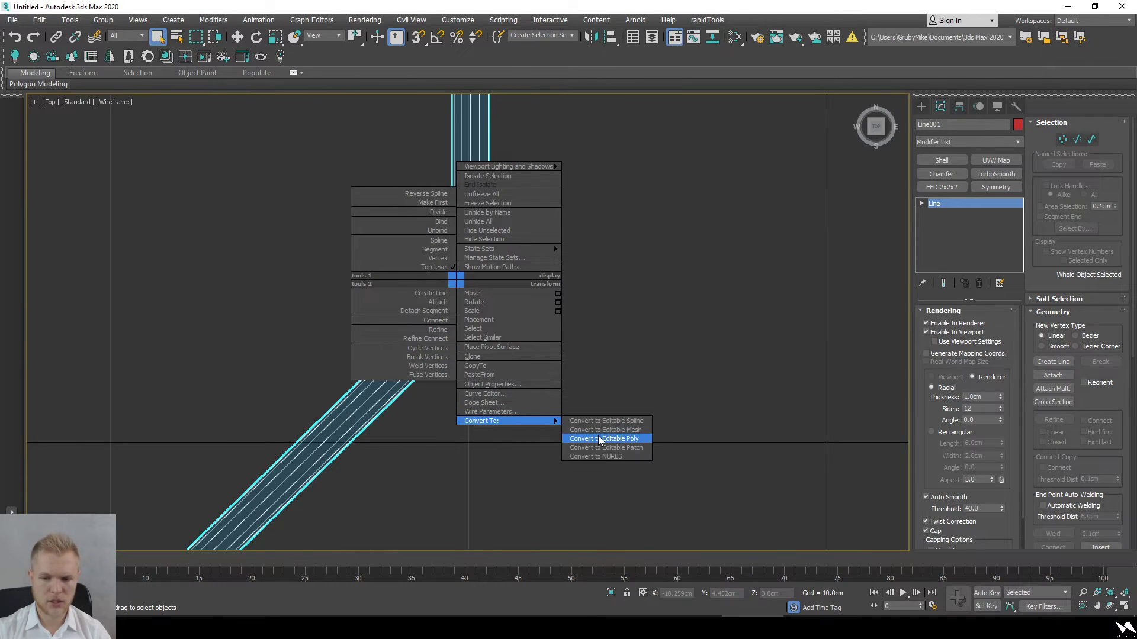
left_click(570, 436)
scroll(614, 295, "down", 10)
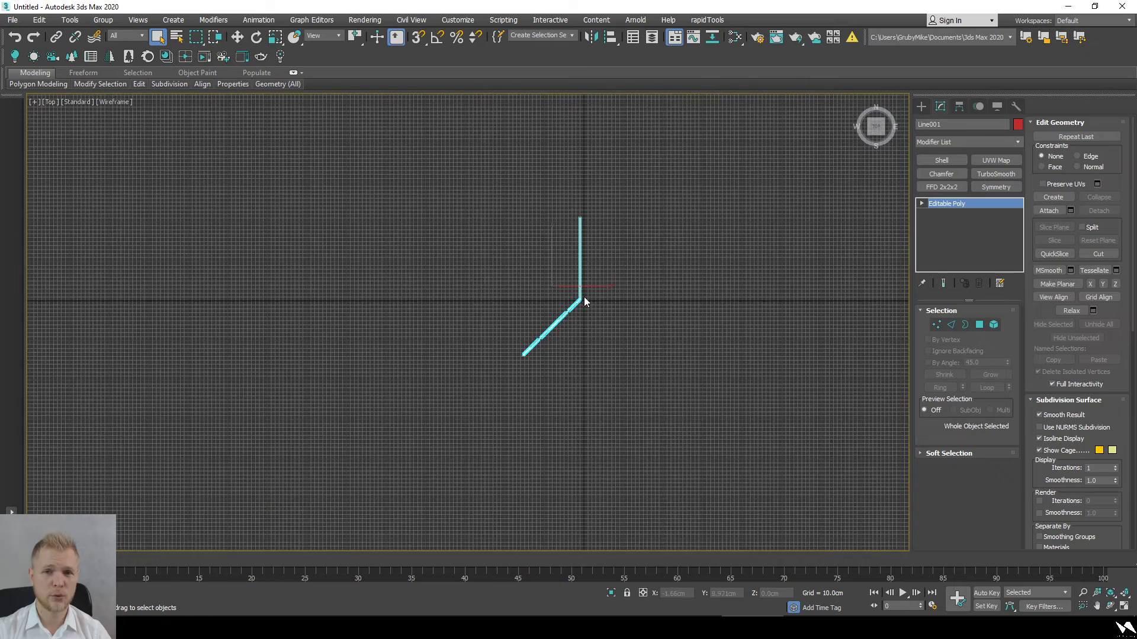
key("Delete")
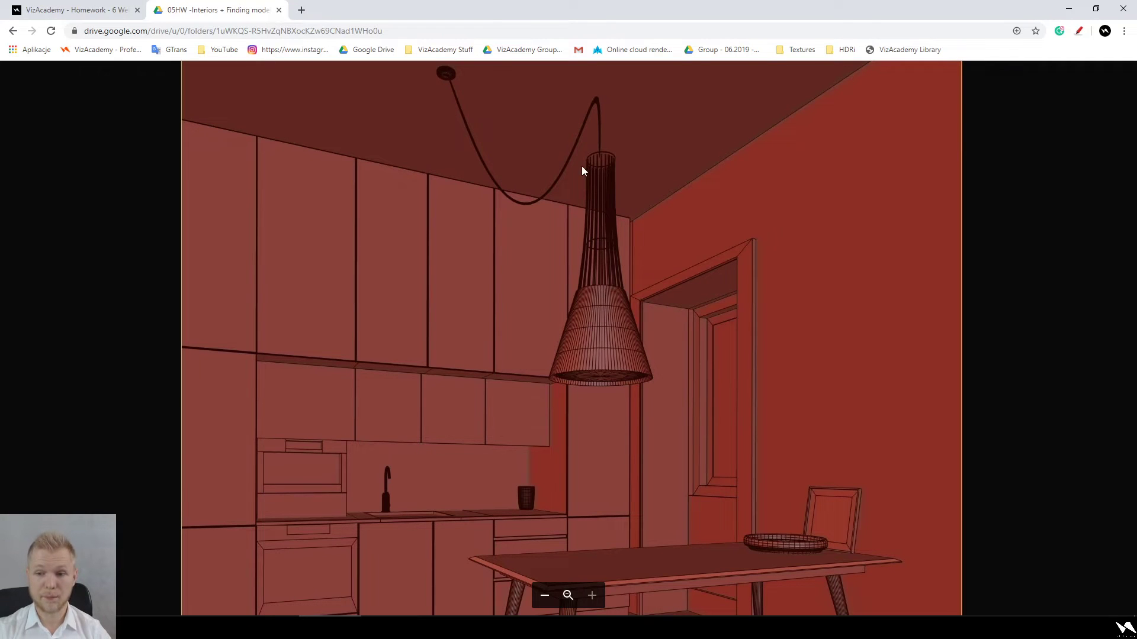
Step: Return to 03.jpg in the browser, examine the red kitchen model both up close and as a whole, and close the preview
scroll(683, 330, "down", 3)
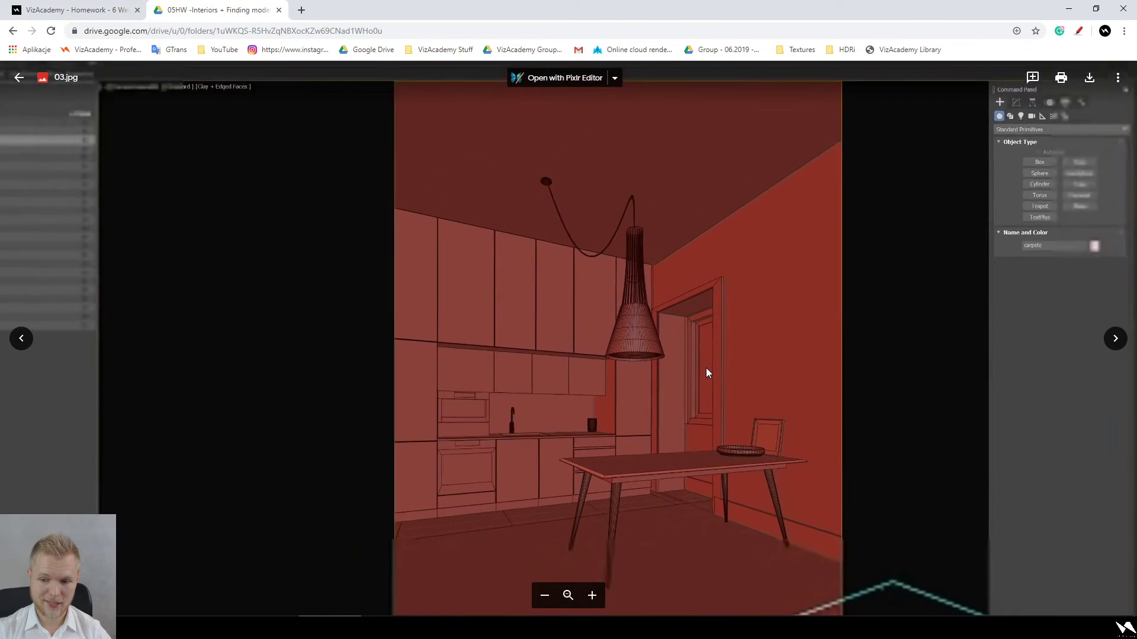
scroll(554, 400, "up", 3)
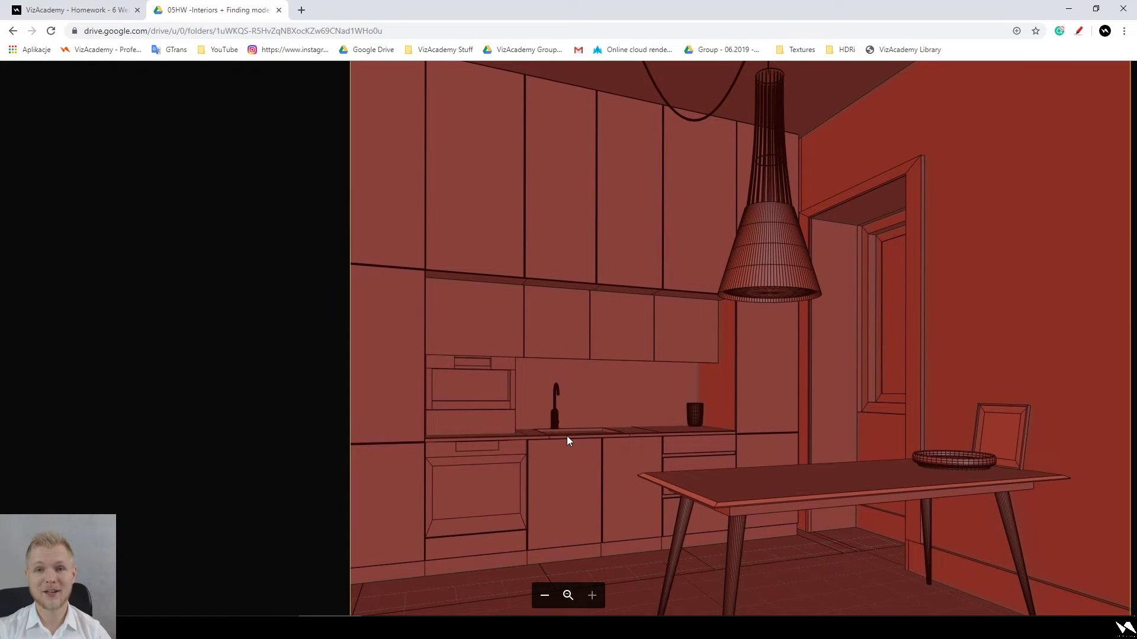
scroll(591, 470, "down", 5)
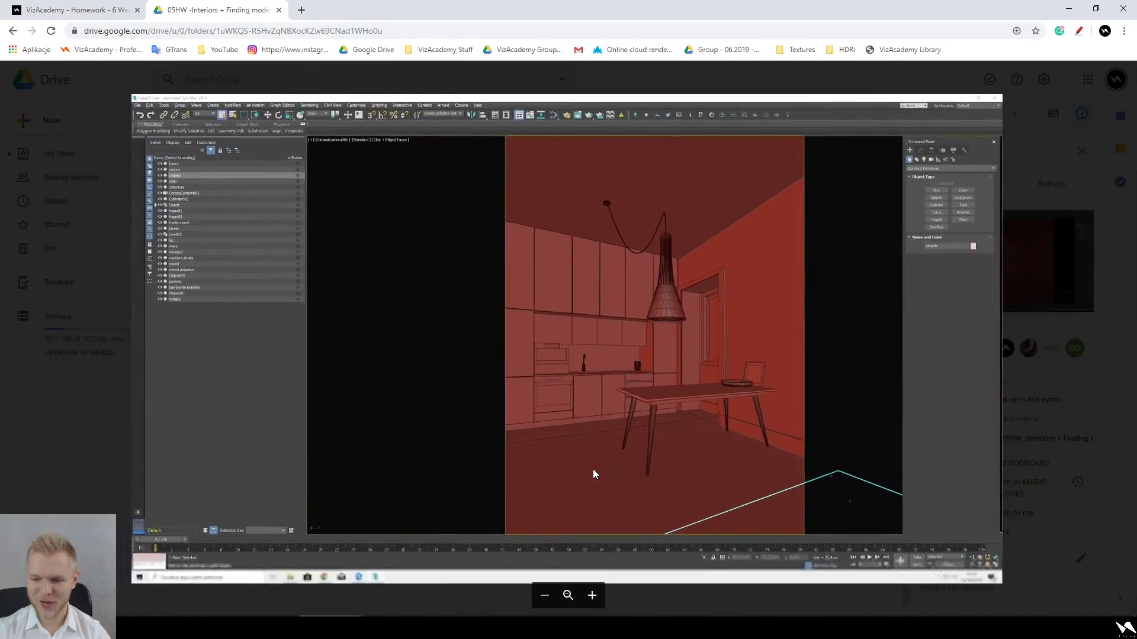
key("Escape")
Step: Open 02.jpg and sketch red lines over the orthographic view that extend the floor and walls beyond the room's open side
double_click(634, 225)
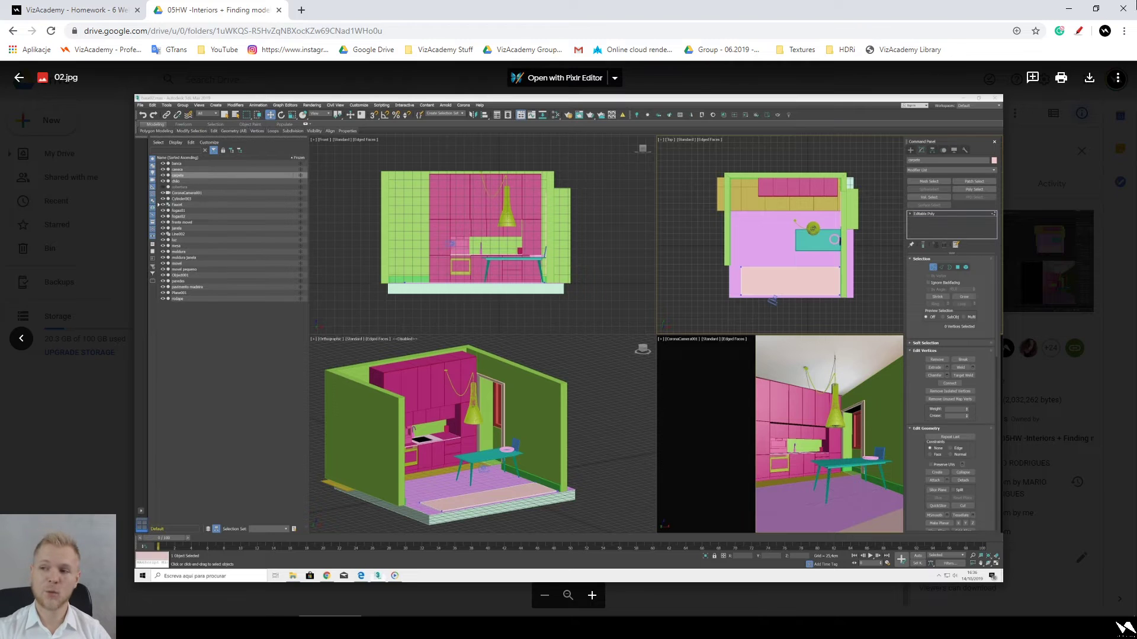
left_click(1079, 31)
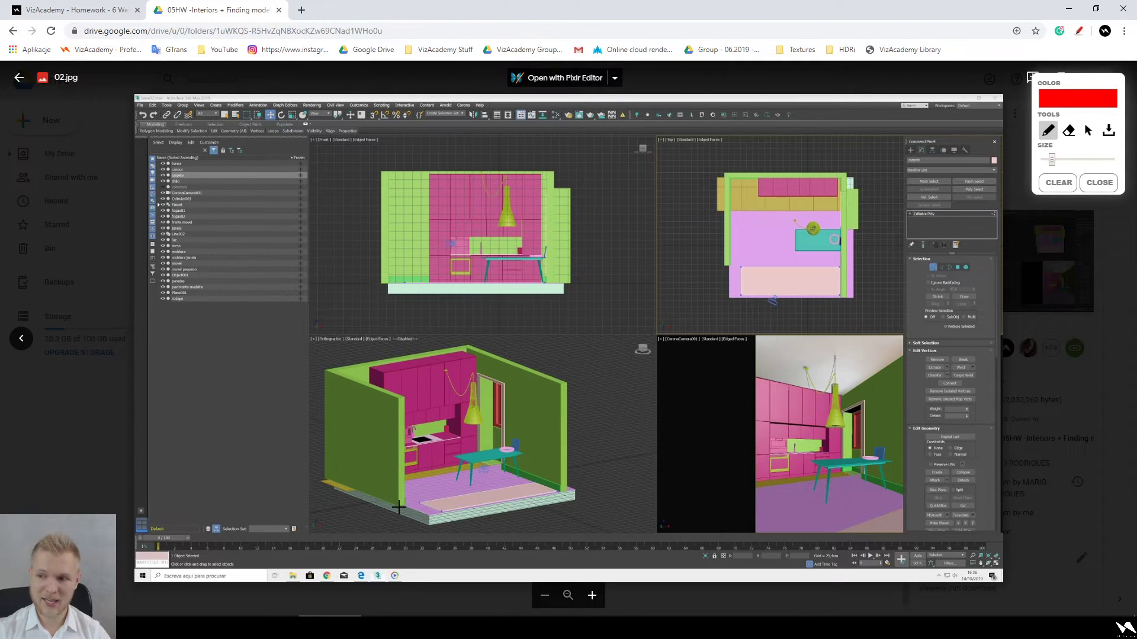
left_click_drag(398, 503, 509, 547)
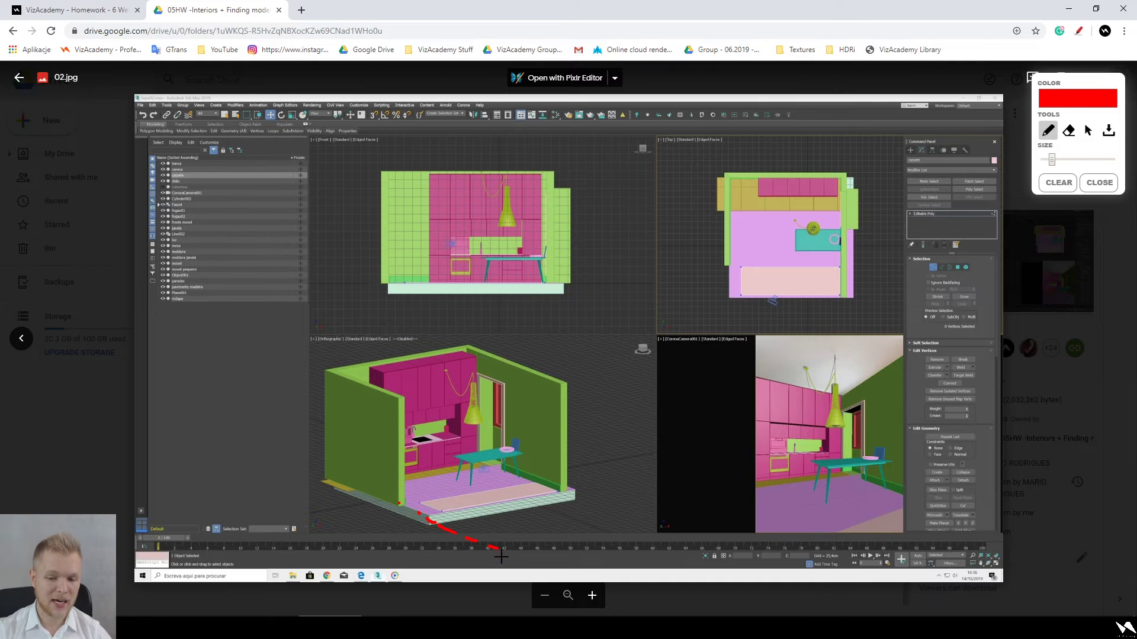
left_click_drag(509, 561, 610, 521)
mouse_move(565, 487)
left_mouse_down()
mouse_move(605, 515)
mouse_move(604, 394)
mouse_move(494, 425)
mouse_move(397, 400)
left_mouse_up()
mouse_move(474, 419)
left_mouse_down()
mouse_move(473, 547)
mouse_move(472, 421)
mouse_move(480, 534)
left_mouse_up()
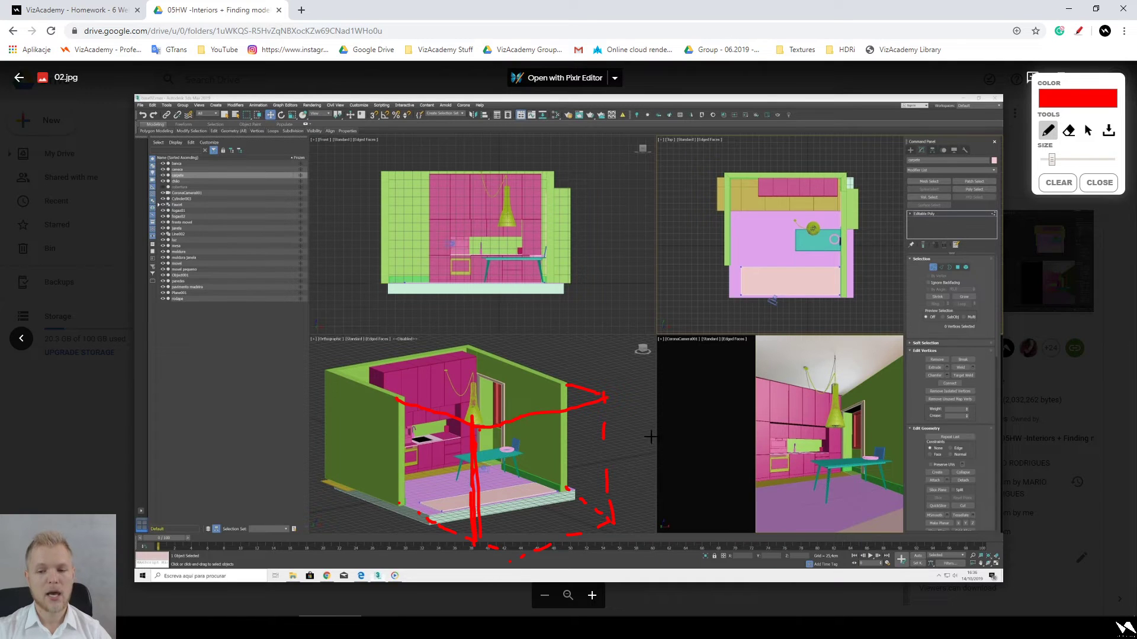
Step: Emphasise the wall extension and sketch red arrows from the front and camera views to the matching parts of the orthographic view in 02.jpg
left_click_drag(580, 386, 614, 401)
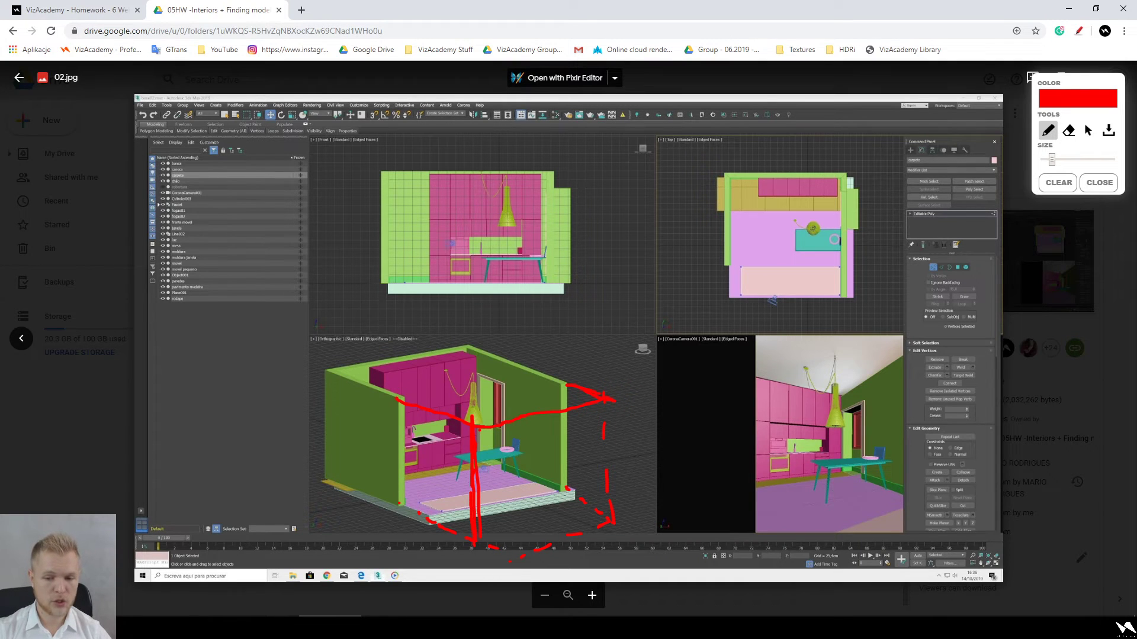
mouse_move(550, 203)
left_mouse_down()
mouse_move(479, 412)
mouse_move(532, 382)
left_mouse_up()
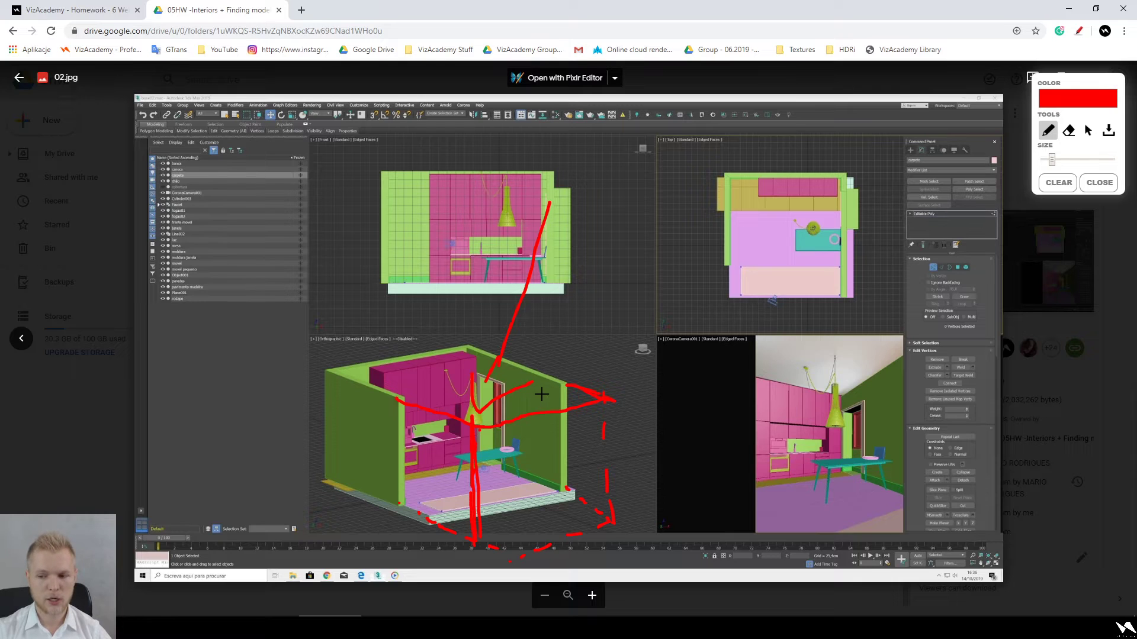
mouse_move(861, 483)
left_mouse_down()
mouse_move(527, 462)
mouse_move(580, 450)
left_mouse_up()
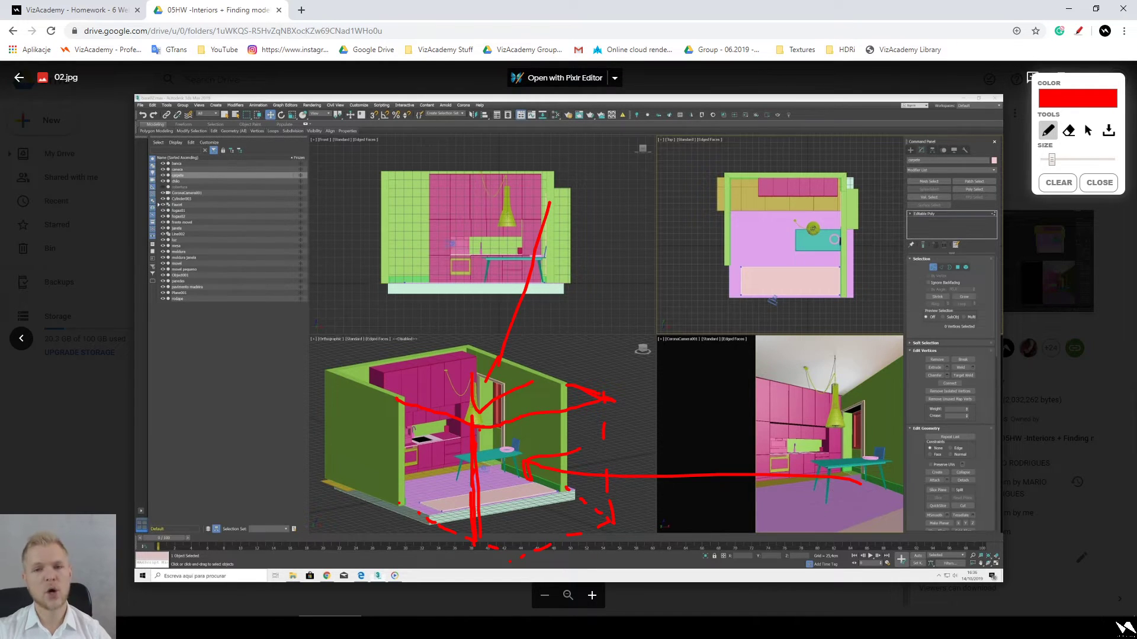
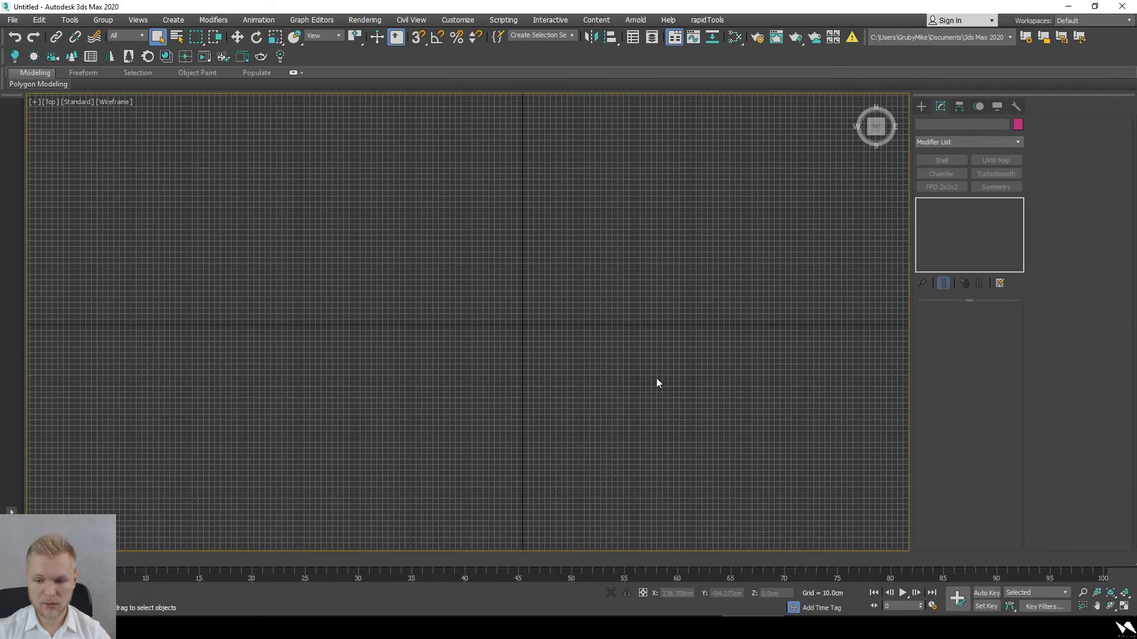
Step: Switch to 3ds Max and create a roughly cubic box in the perspective view
scroll(652, 379, "down", 3)
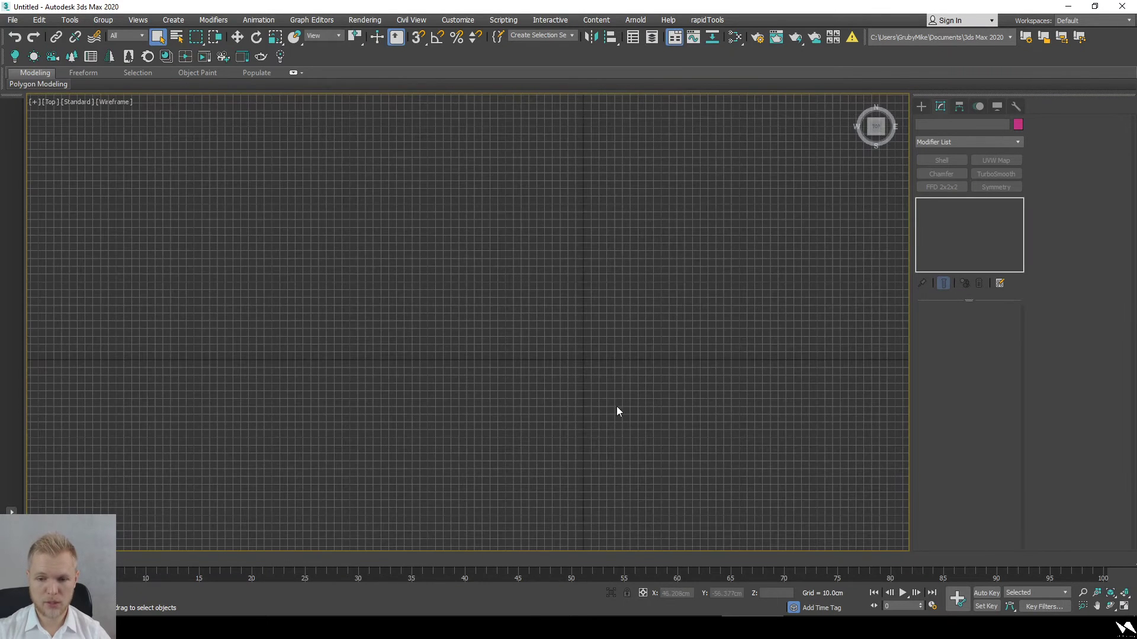
left_click(921, 106)
left_click(934, 123)
left_click(921, 123)
left_click(943, 177)
key("p")
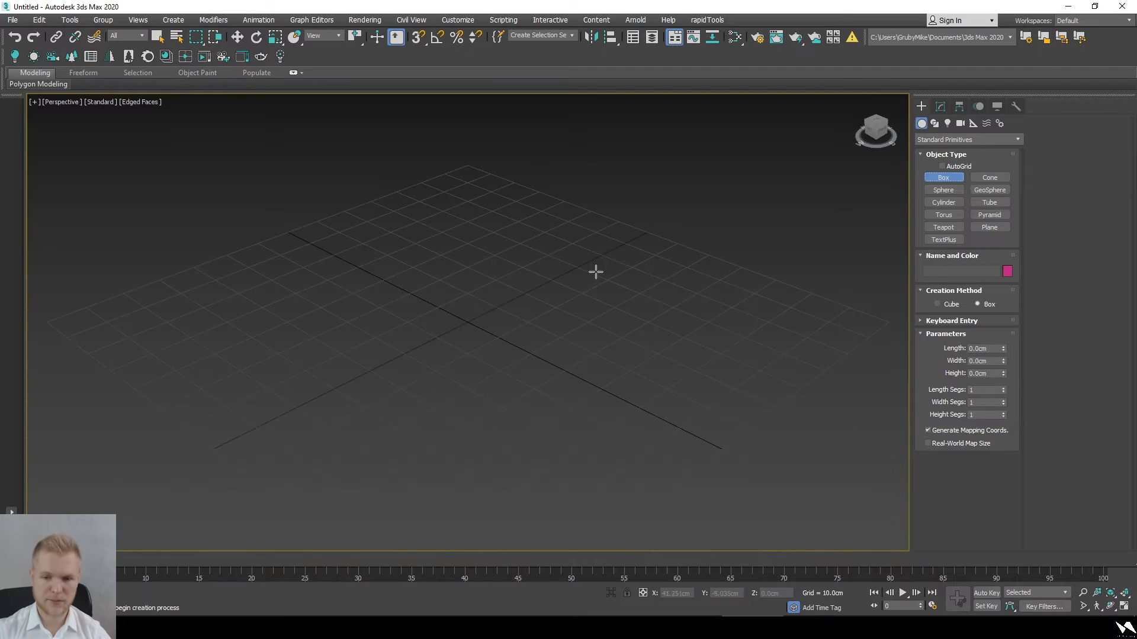
left_click_drag(435, 201, 398, 495)
left_click(391, 216)
scroll(498, 240, "down", 5)
middle_click_drag(498, 239, 494, 297)
right_click(493, 296)
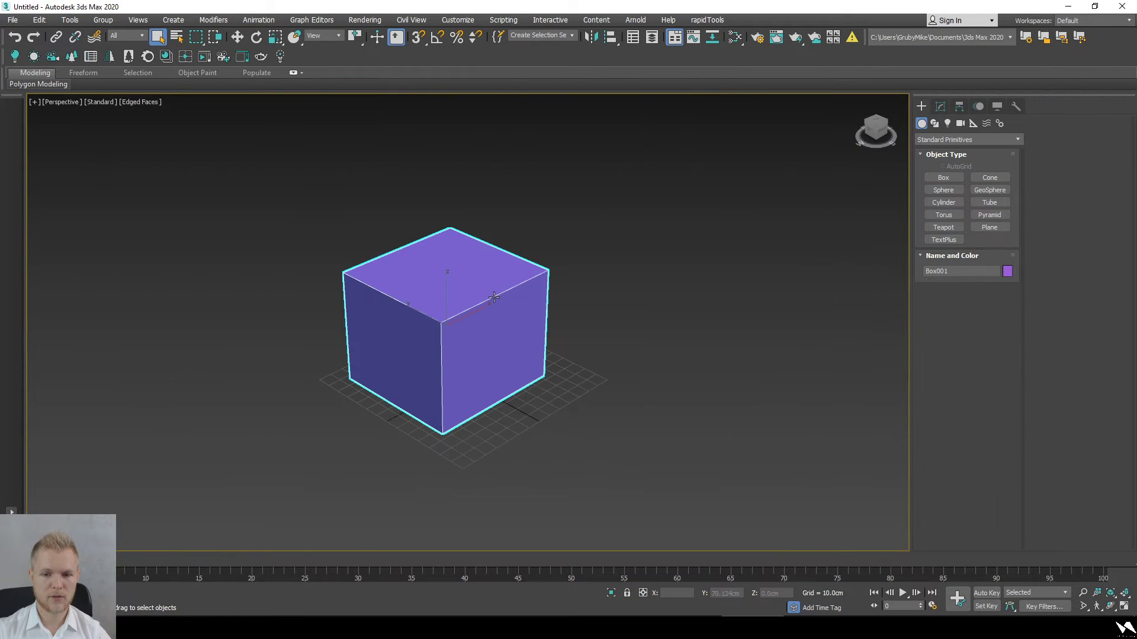
Step: Convert the box to an Editable Poly and delete one vertical side face to open the room
right_click(495, 296)
mouse_move(586, 445)
left_click(633, 460)
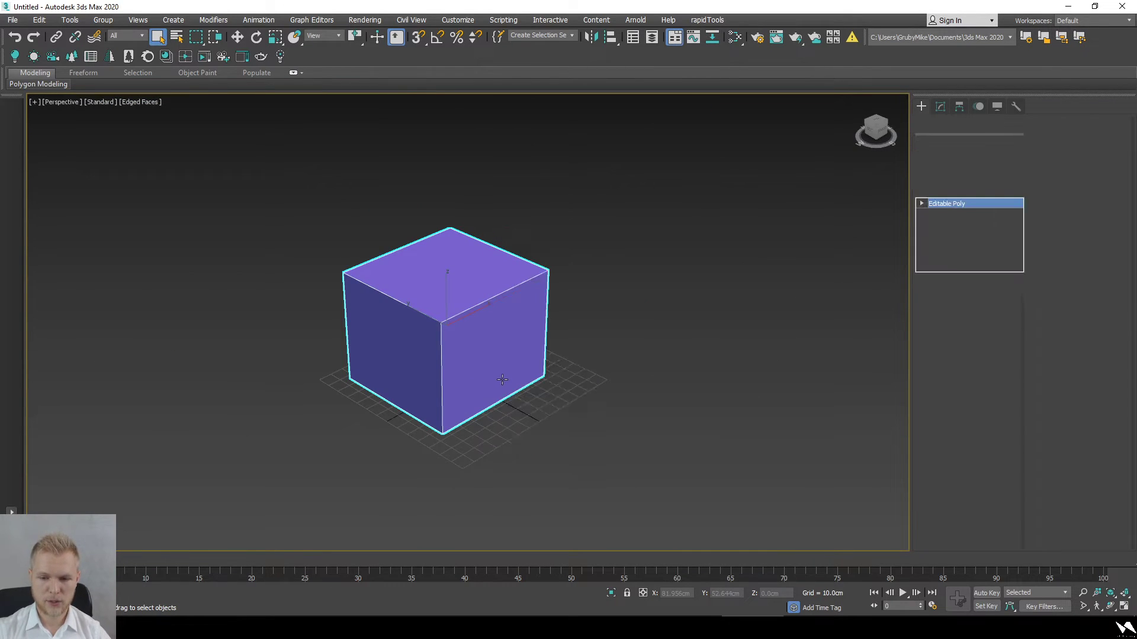
key("4")
middle_click_drag(500, 343, 542, 390, "alt")
Step: Inset the side face adjacent to the opening, delete its inner polygon to cut a window, and leave polygon editing
left_click(456, 364)
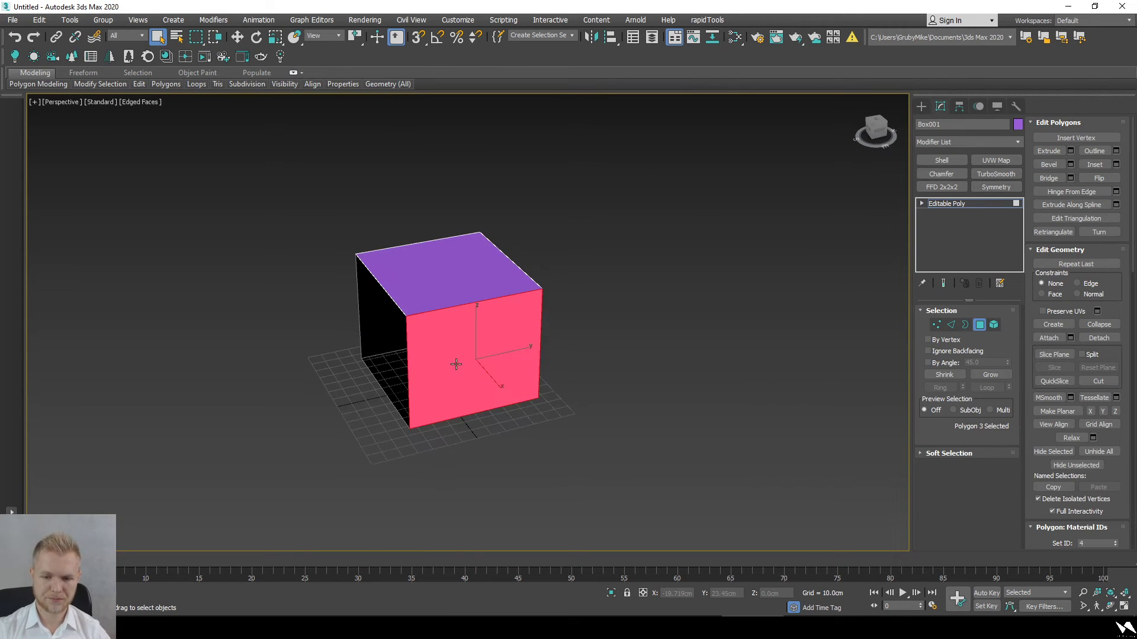
scroll(456, 363, "up", 3)
left_click(1094, 164)
left_click_drag(592, 289, 551, 121)
key("Delete")
middle_click_drag(558, 299, 649, 382, "alt")
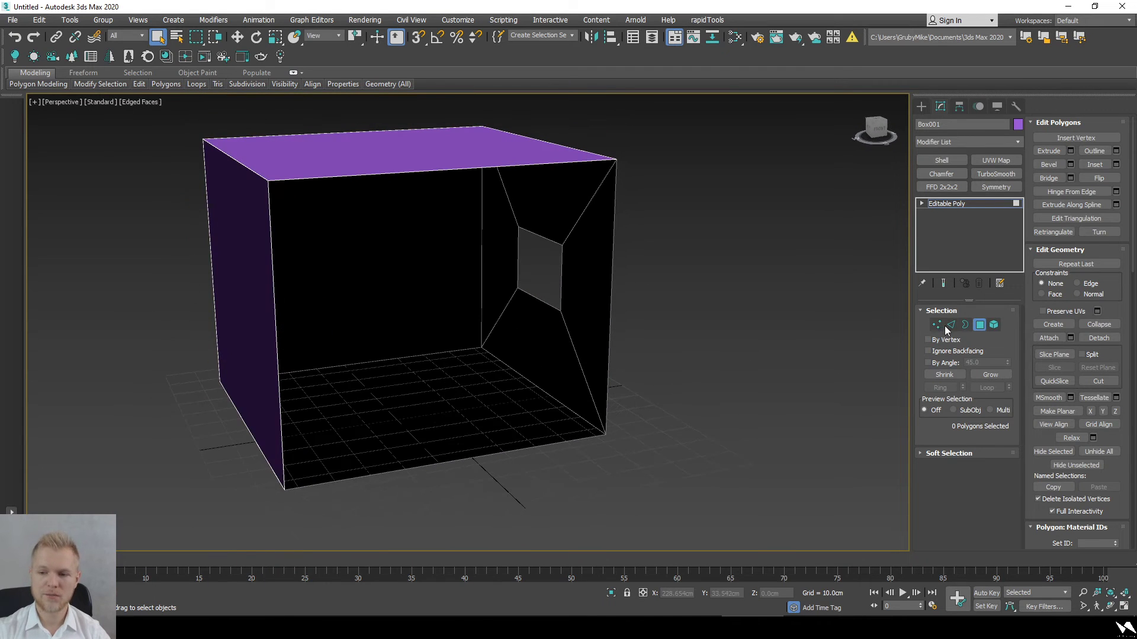
left_click(980, 325)
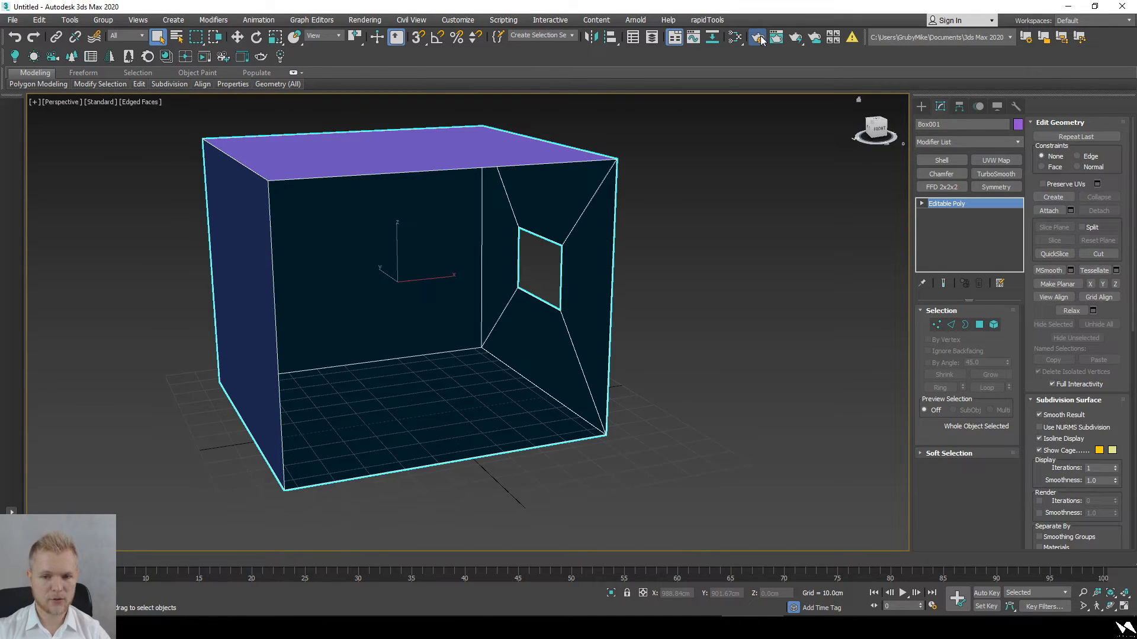
Step: Set the Corona scene environment to a single map and assign a CoronaBitmap to it
left_click(760, 38)
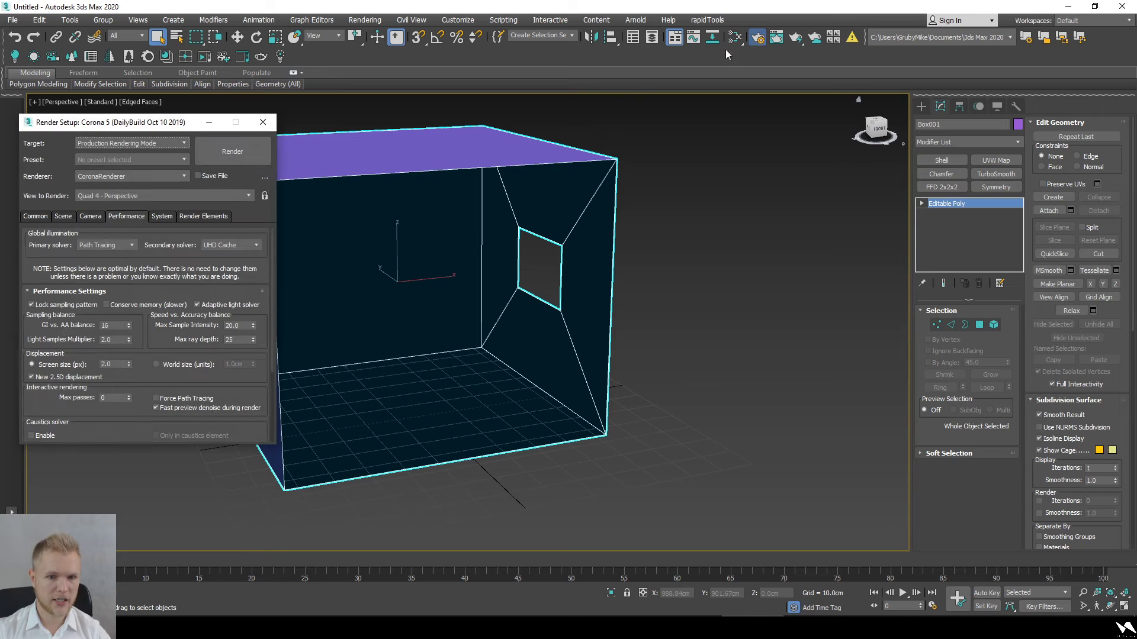
left_click(62, 217)
scroll(166, 421, "down", 3)
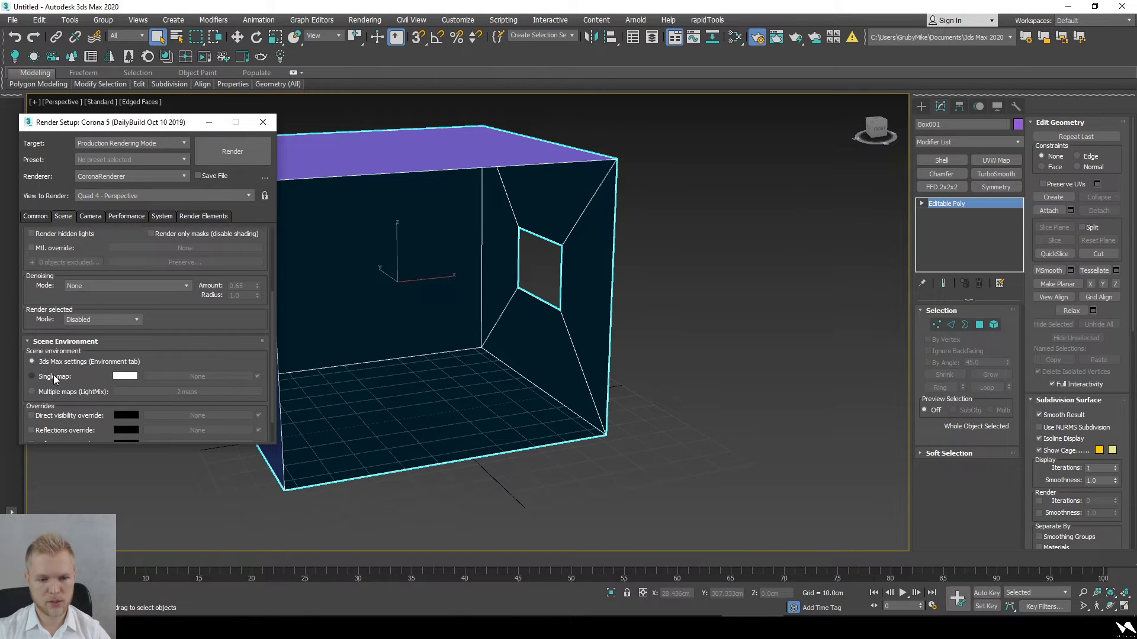
left_click(193, 377)
type("coronab")
key("Down")
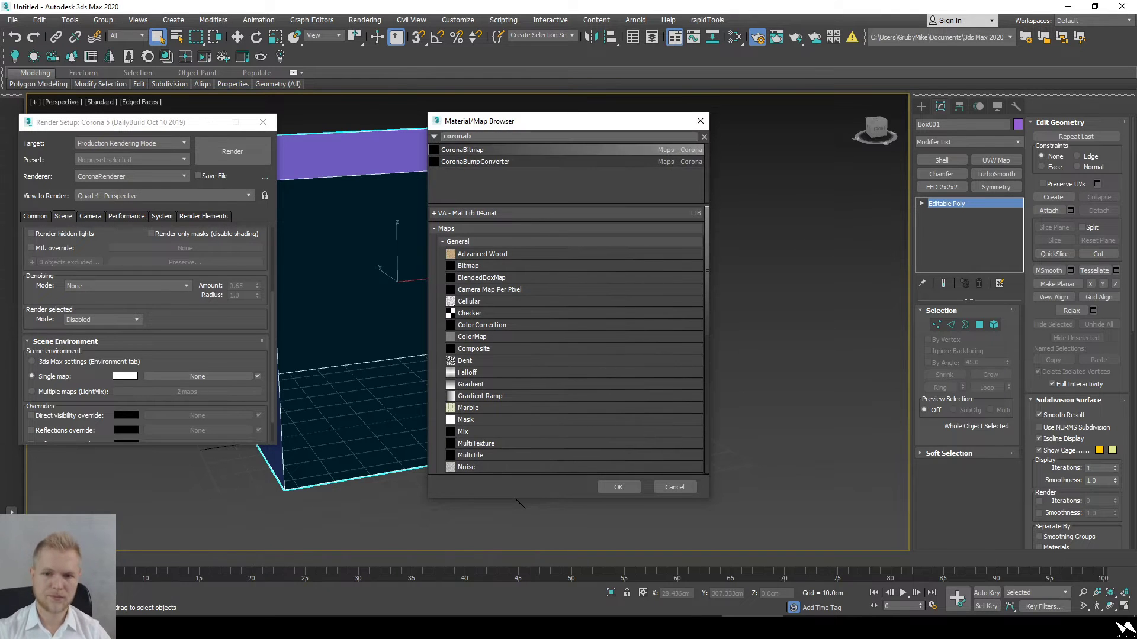
key("Return")
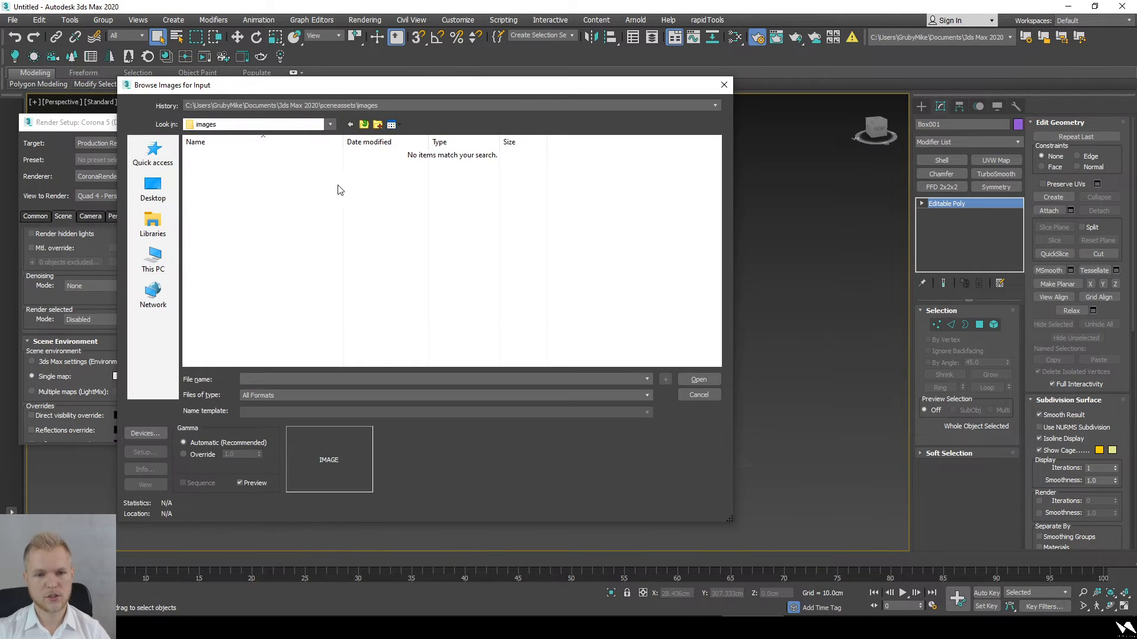
Step: Load Sun_GUS_03.hdr from the HDRKi folder as the environment bitmap
left_click(328, 106)
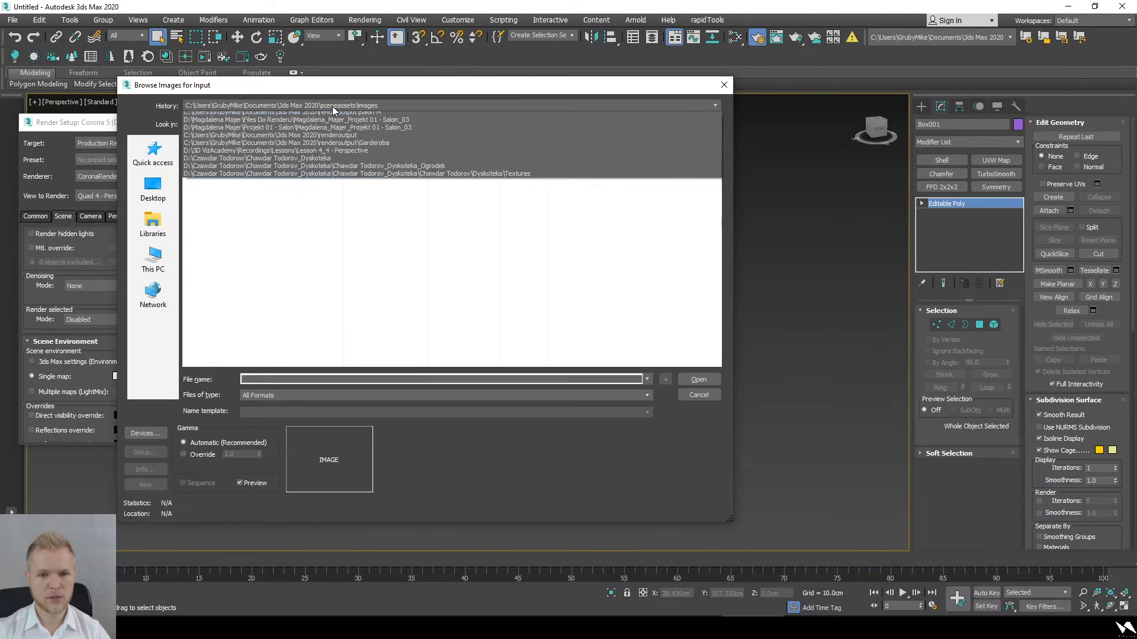
left_click(339, 123)
key("Return")
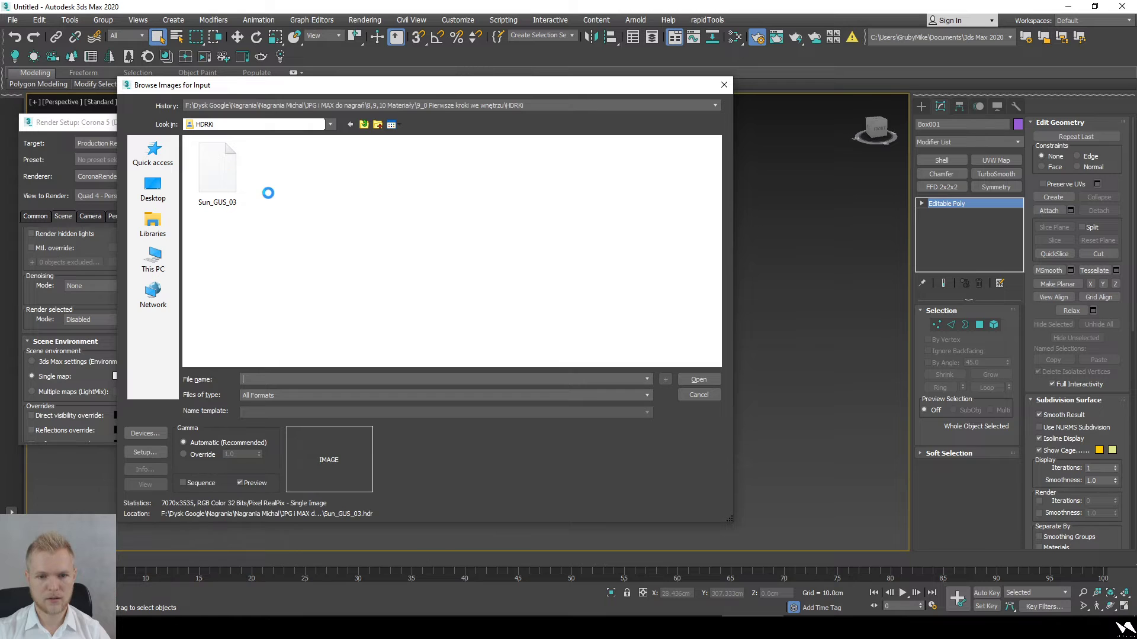
double_click(218, 171)
left_click(297, 335)
Step: Start Corona interactive rendering, move the frame buffer clear of the room, and frame the room's open side
scroll(533, 378, "up", 10)
scroll(533, 378, "down", 10)
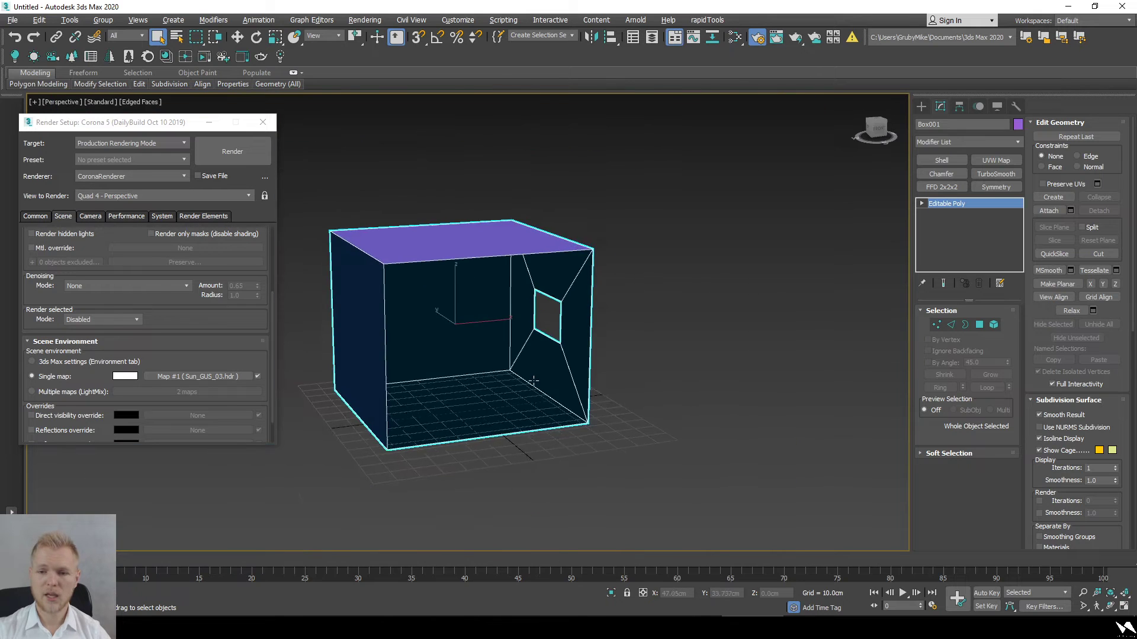
scroll(533, 381, "up", 4)
scroll(125, 248, "up", 3)
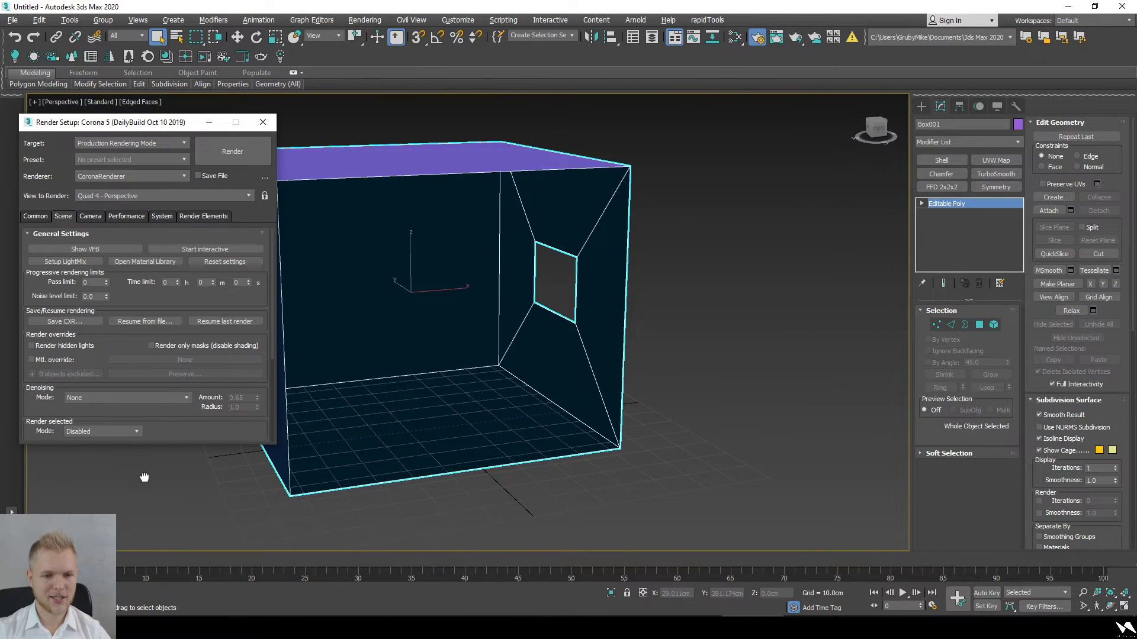
left_click(199, 248)
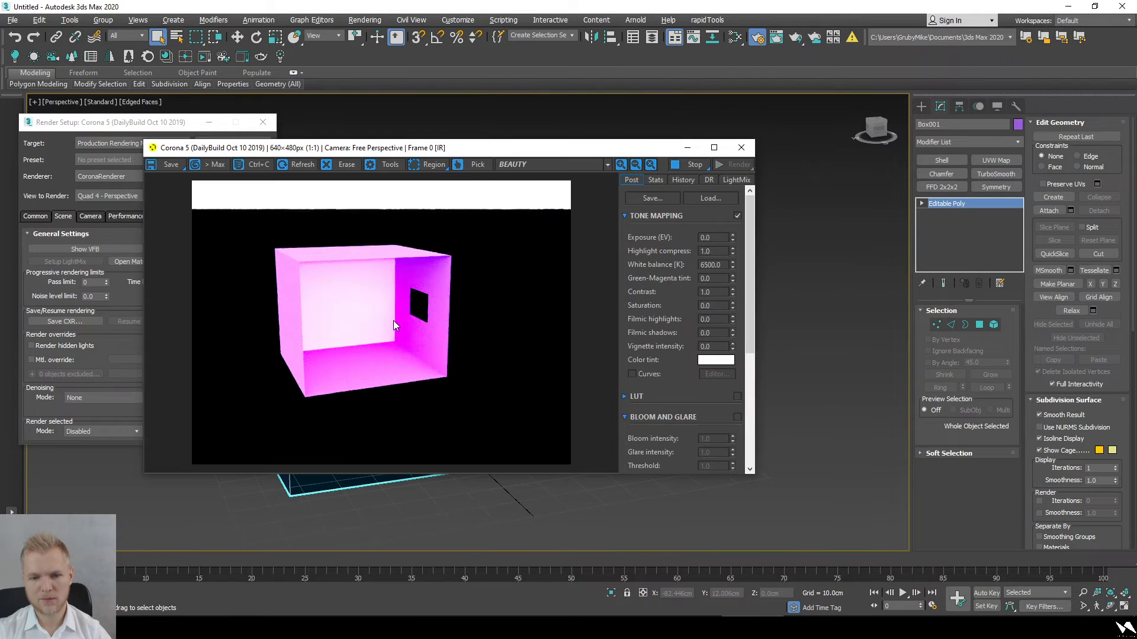
left_click_drag(447, 152, 827, 75)
middle_click_drag(592, 317, 486, 404, "alt")
scroll(486, 404, "up", 6)
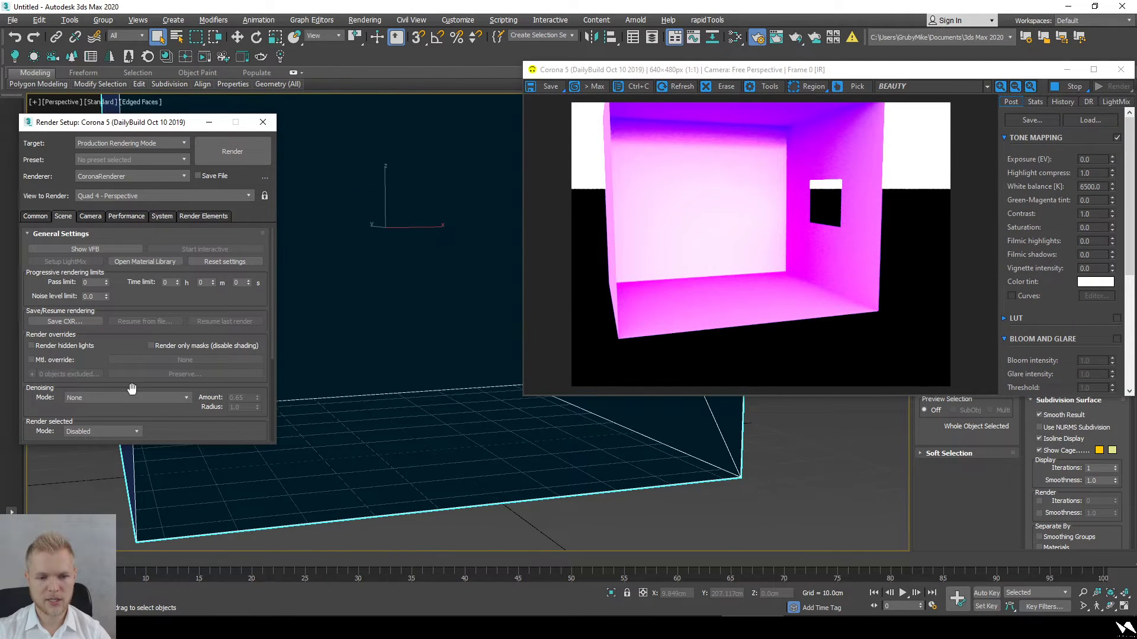
Step: Enable the material override in the render setup and assign a CoronaMtl to it
left_click(70, 361)
scroll(371, 420, "down", 5)
left_click(182, 360)
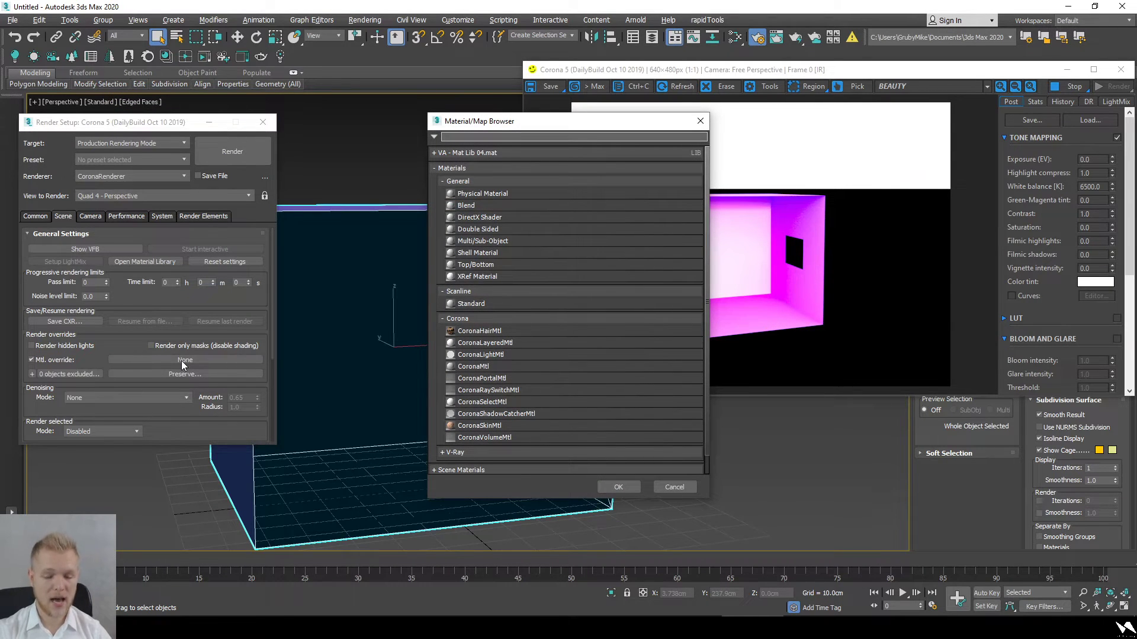
type("coronam")
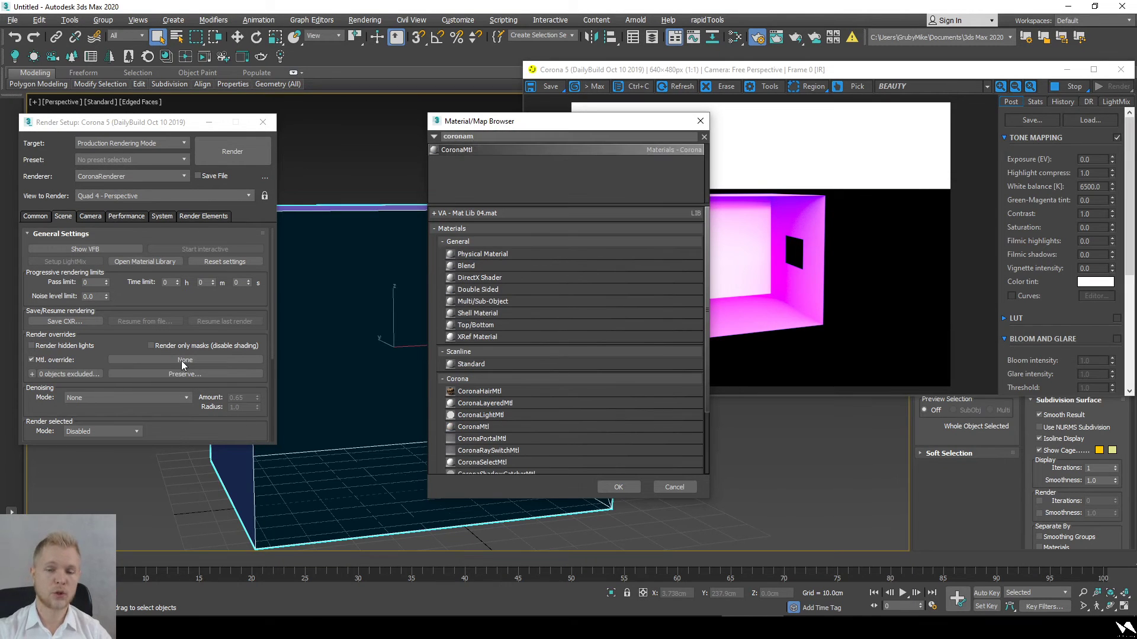
key("Return")
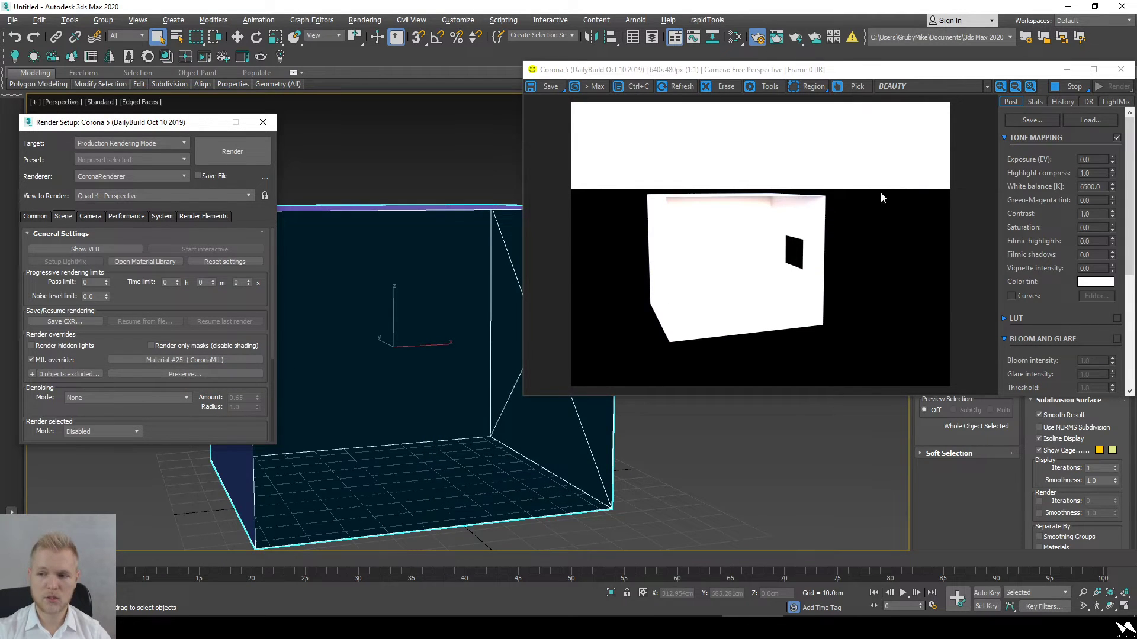
Step: Set the render's highlight compression to 5 and check the room's lighting from different angles
double_click(1085, 173)
type("5")
key("Return")
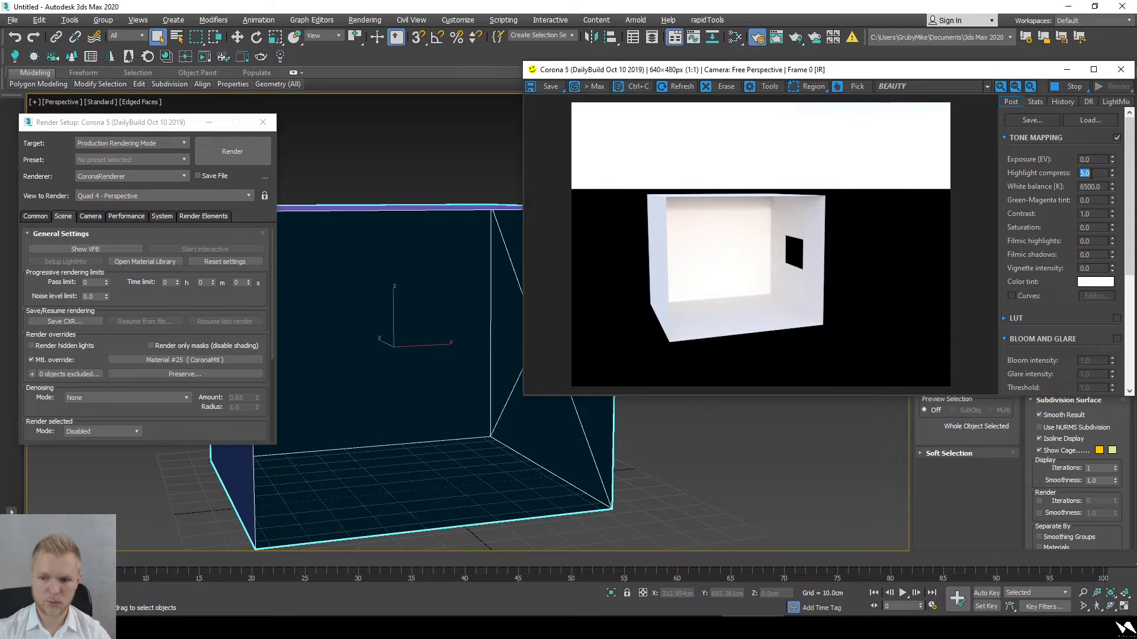
middle_click_drag(661, 485, 658, 457, "alt")
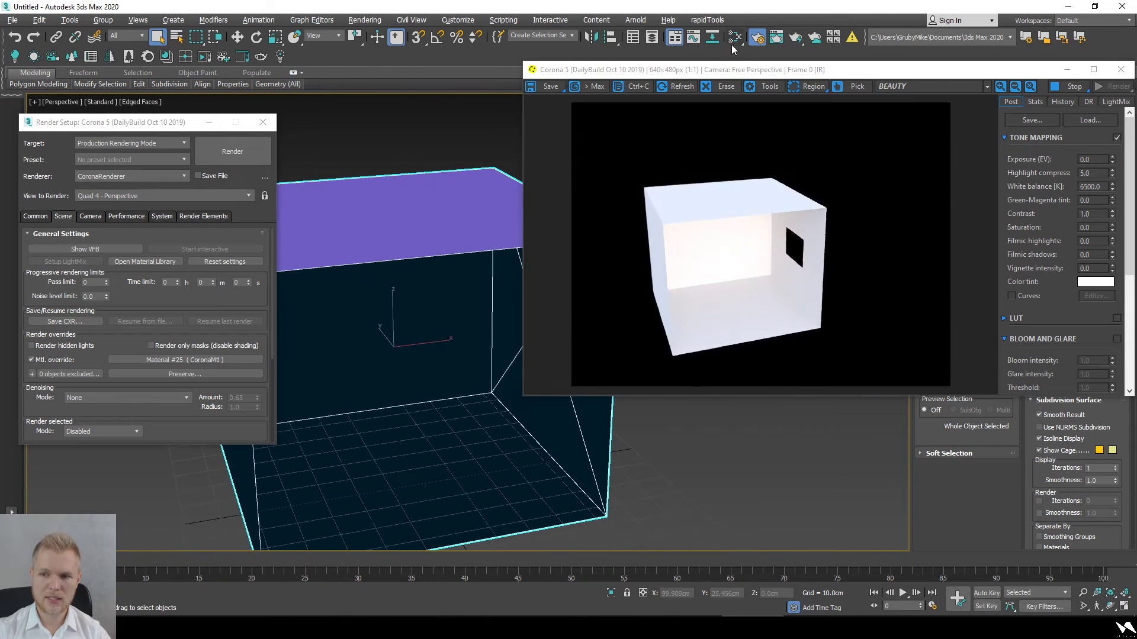
left_click_drag(859, 70, 758, 32)
middle_click_drag(565, 438, 593, 450, "alt")
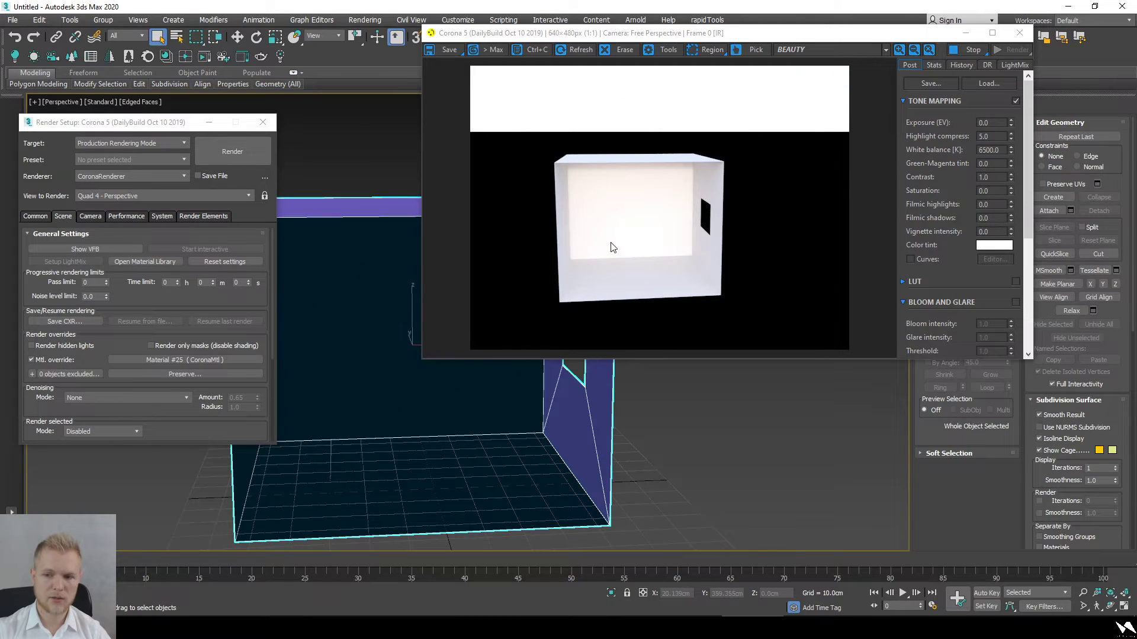
Step: Select the border around the room's open side and extend it outward with new faces to lengthen the room
middle_click_drag(585, 505, 615, 508, "alt")
key("3")
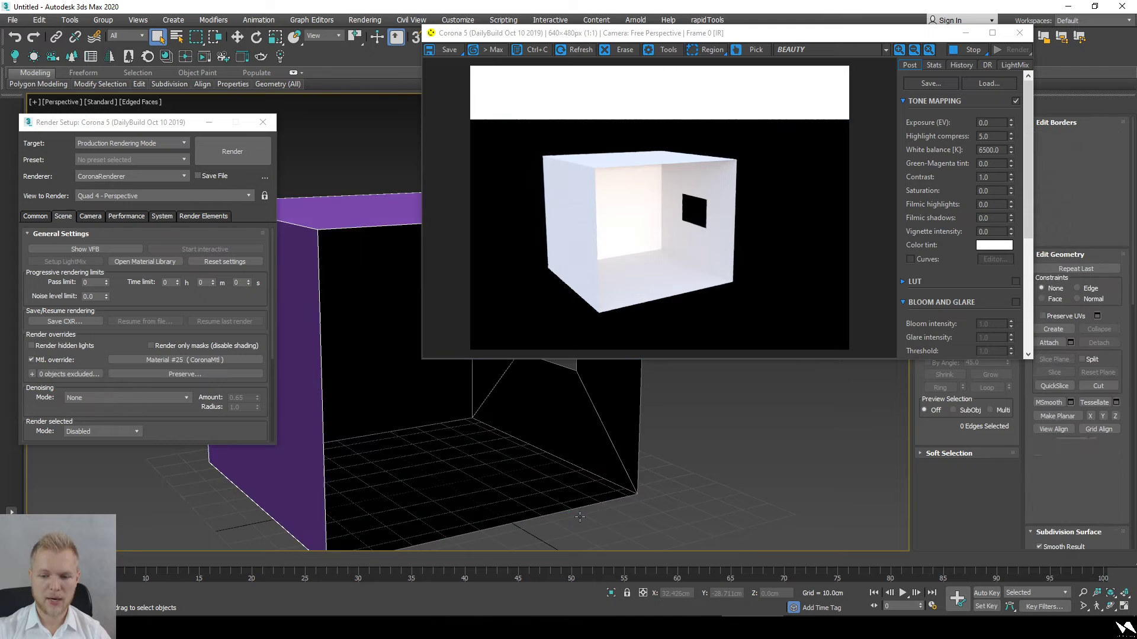
left_click(585, 509)
scroll(585, 509, "down", 3)
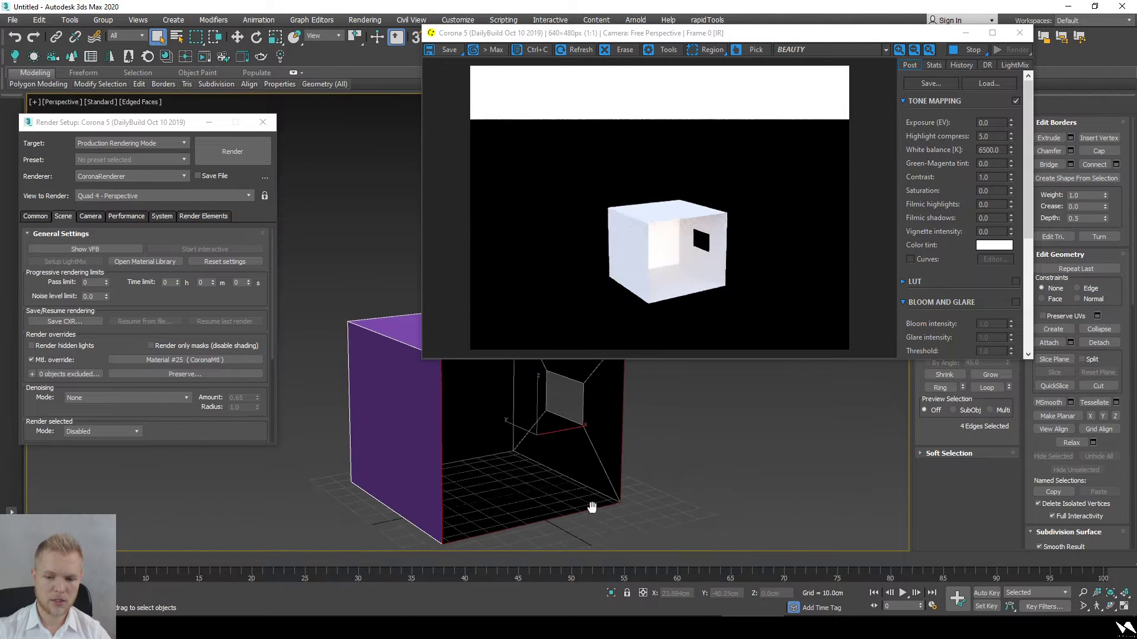
middle_click_drag(594, 510, 589, 492)
key("w")
left_click_drag(516, 411, 635, 474, "shift")
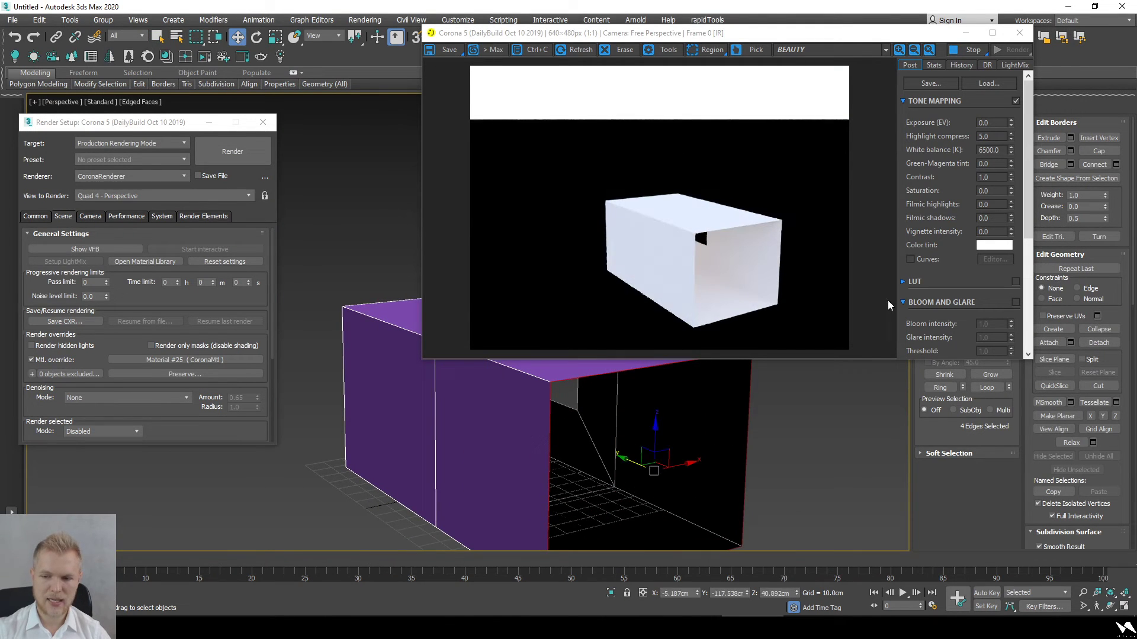
Step: Move the frame buffer aside and cap the open border at the room's extended end
left_click_drag(844, 39, 452, 82)
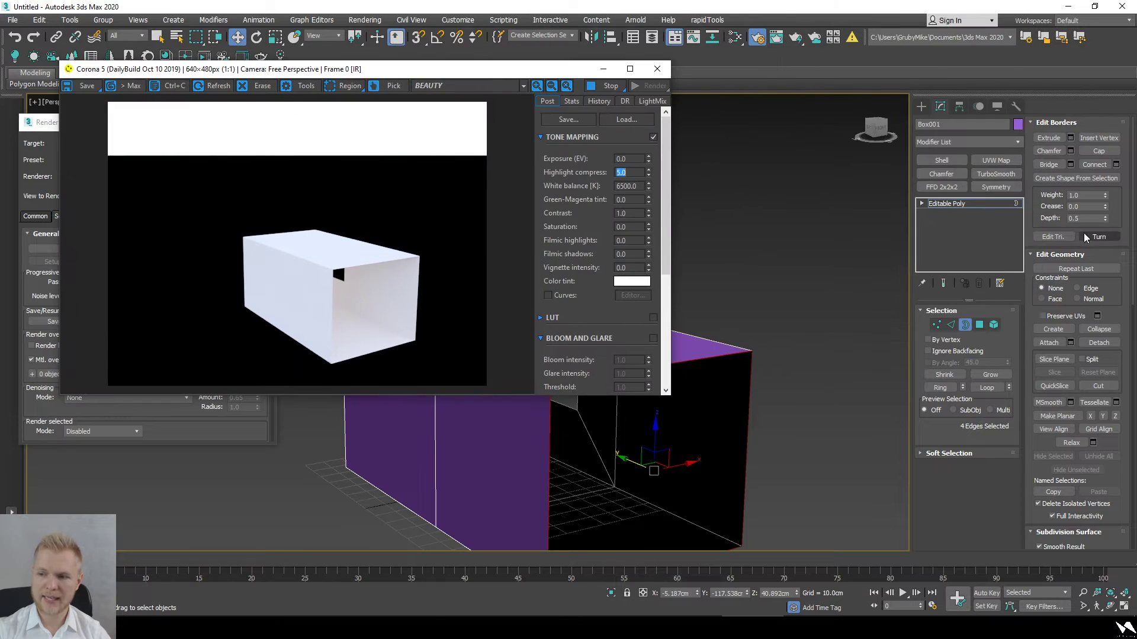
left_click(1098, 151)
Step: Stop the interactive render and walk the perspective view inside the closed room so that it faces the window
key("Up")
left_click_drag(595, 478, 498, 472)
left_click_drag(695, 490, 414, 406)
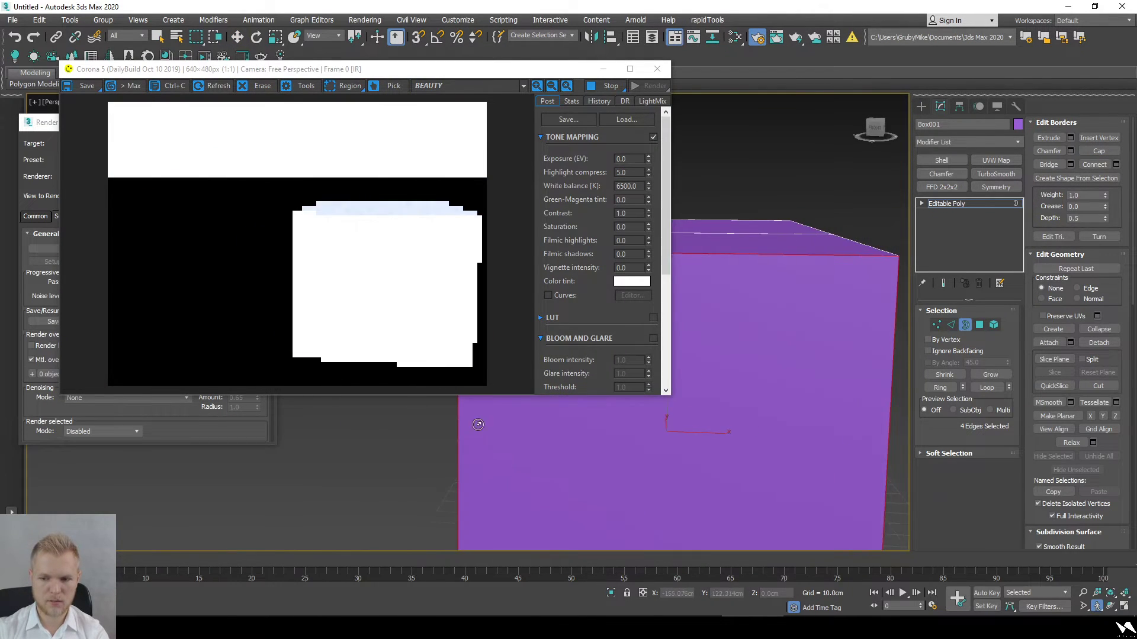
left_click_drag(616, 464, 749, 482)
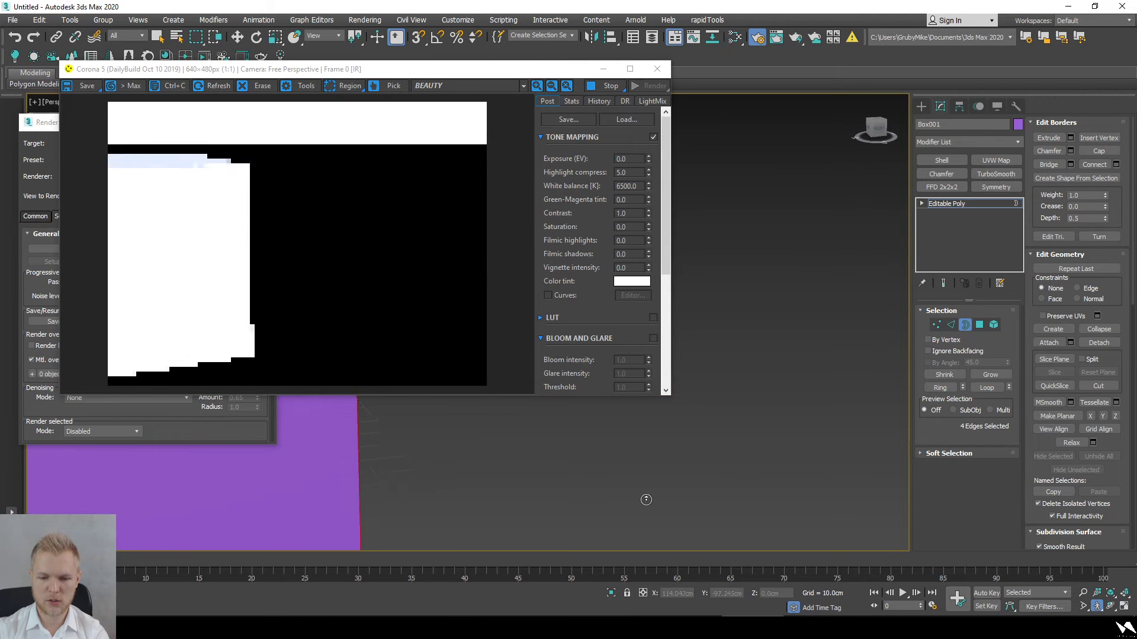
left_click(611, 90)
left_click_drag(494, 532, 531, 523)
middle_click_drag(549, 516, 890, 442)
left_click_drag(890, 442, 672, 492)
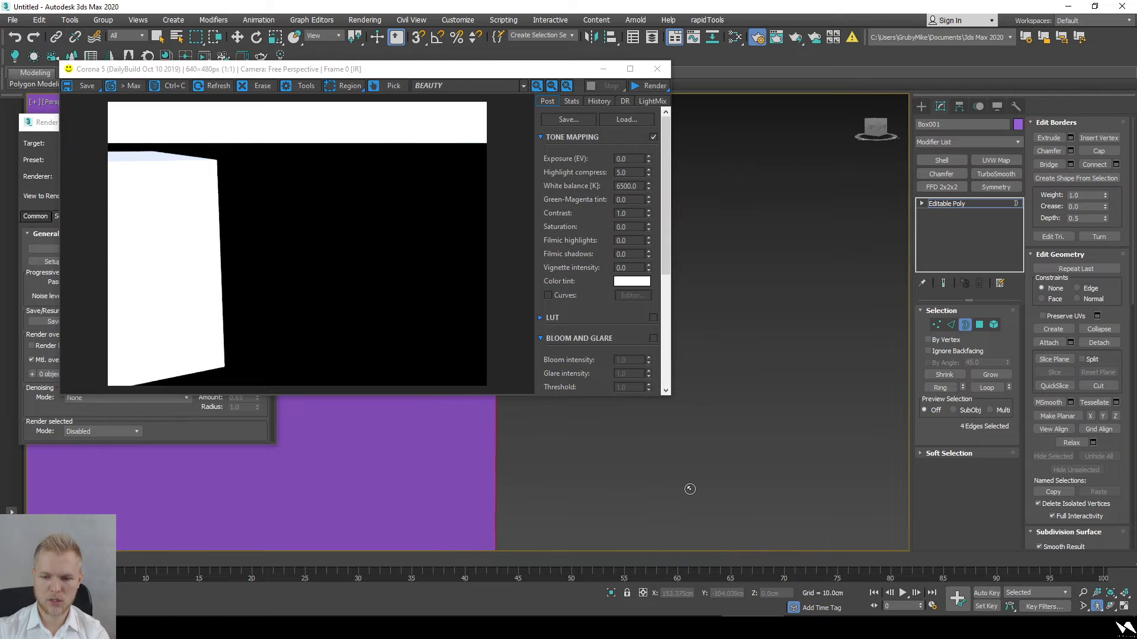
key("a")
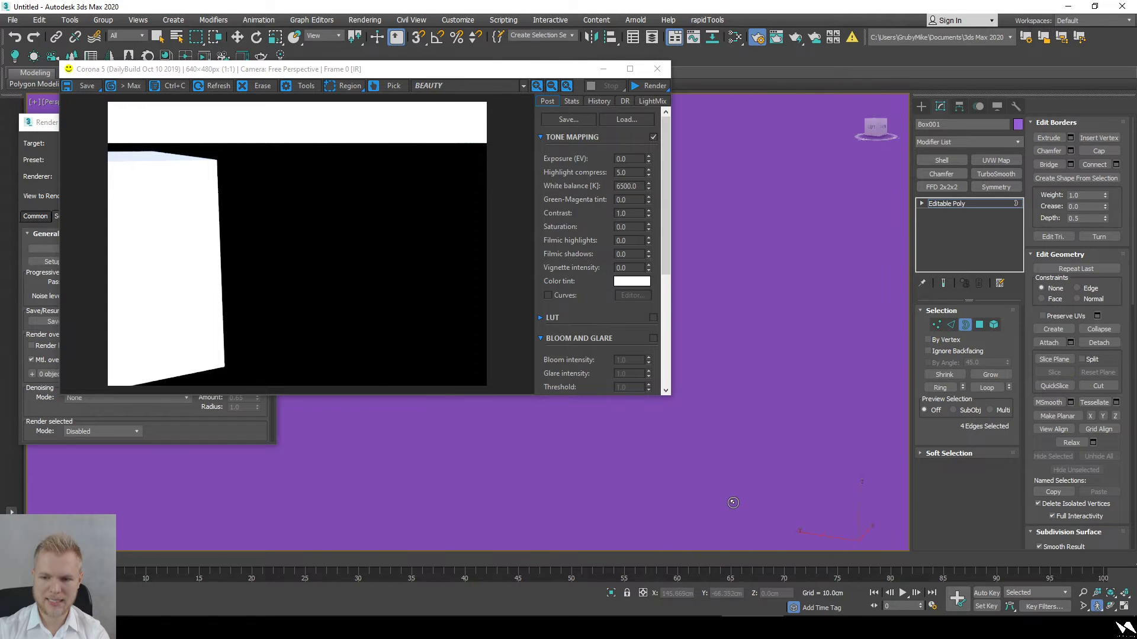
key("w")
mouse_move(747, 516)
left_mouse_down()
mouse_move(637, 480)
mouse_move(633, 495)
mouse_move(705, 510)
mouse_move(733, 501)
left_mouse_up()
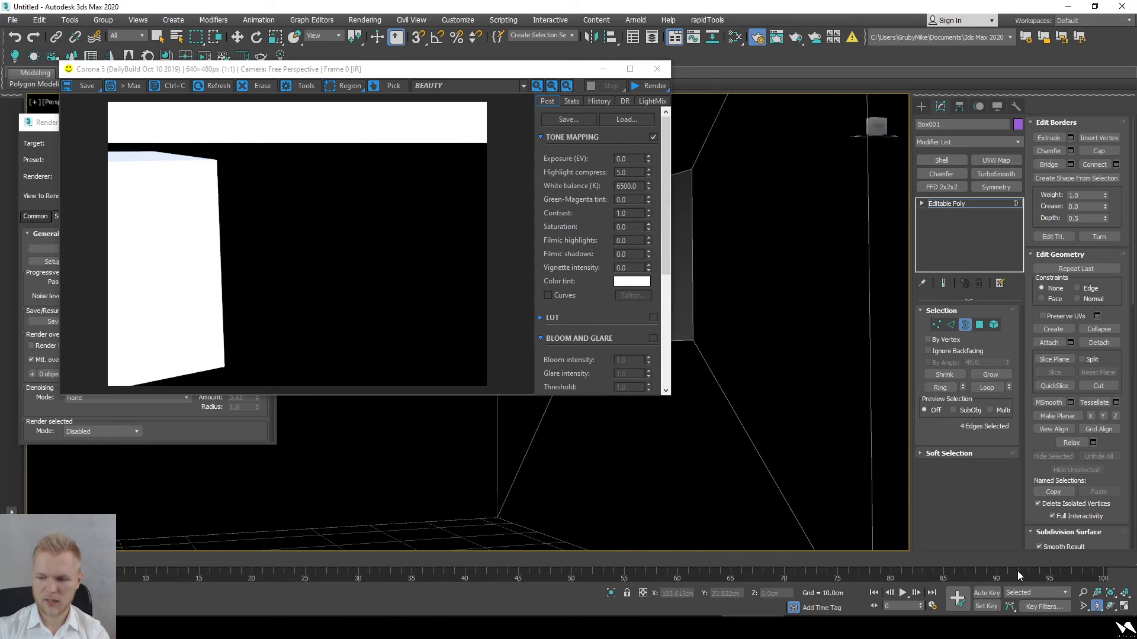
left_click(1084, 606)
left_click_drag(754, 388, 716, 417)
right_click(717, 418)
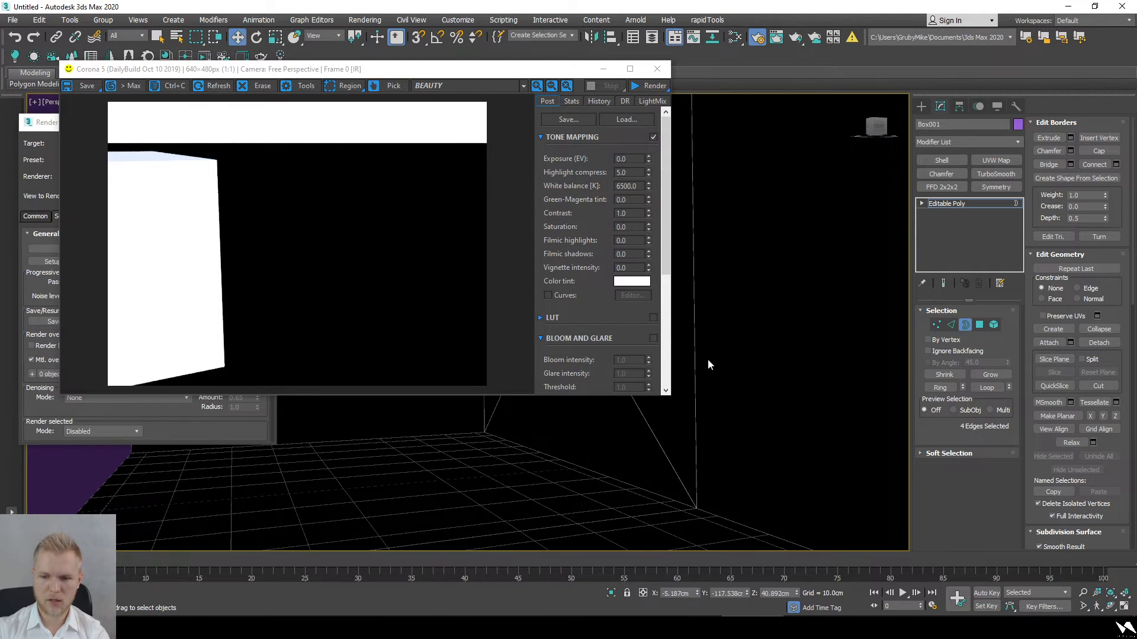
Step: Restart the interactive render of the closed room and set its exposure to 0.50 EV
left_click(650, 85)
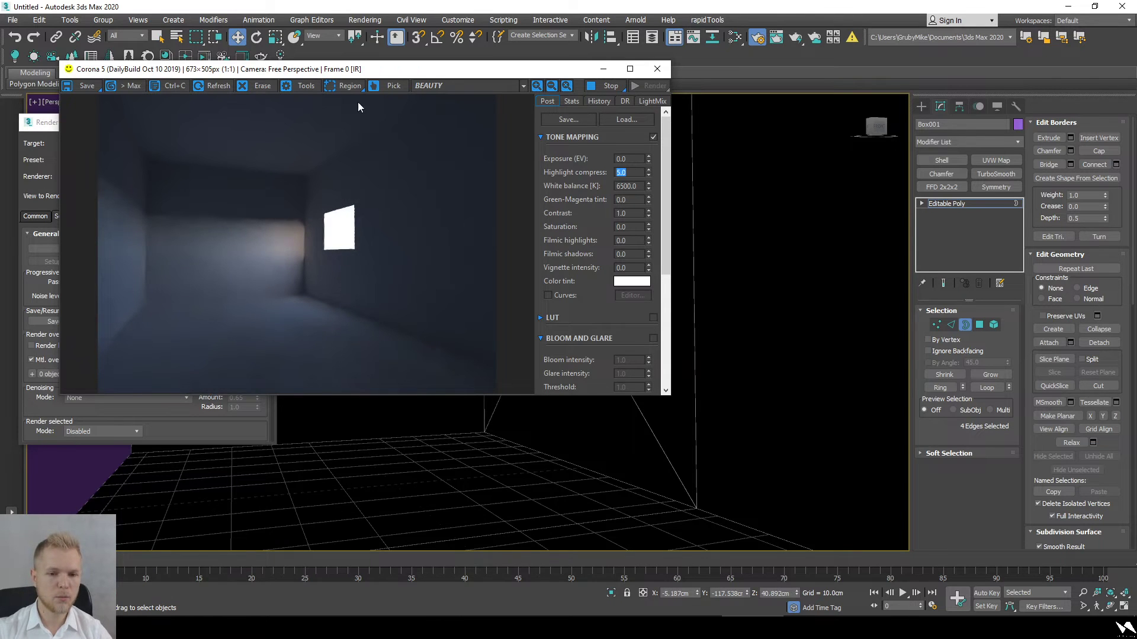
left_click_drag(373, 70, 599, 104)
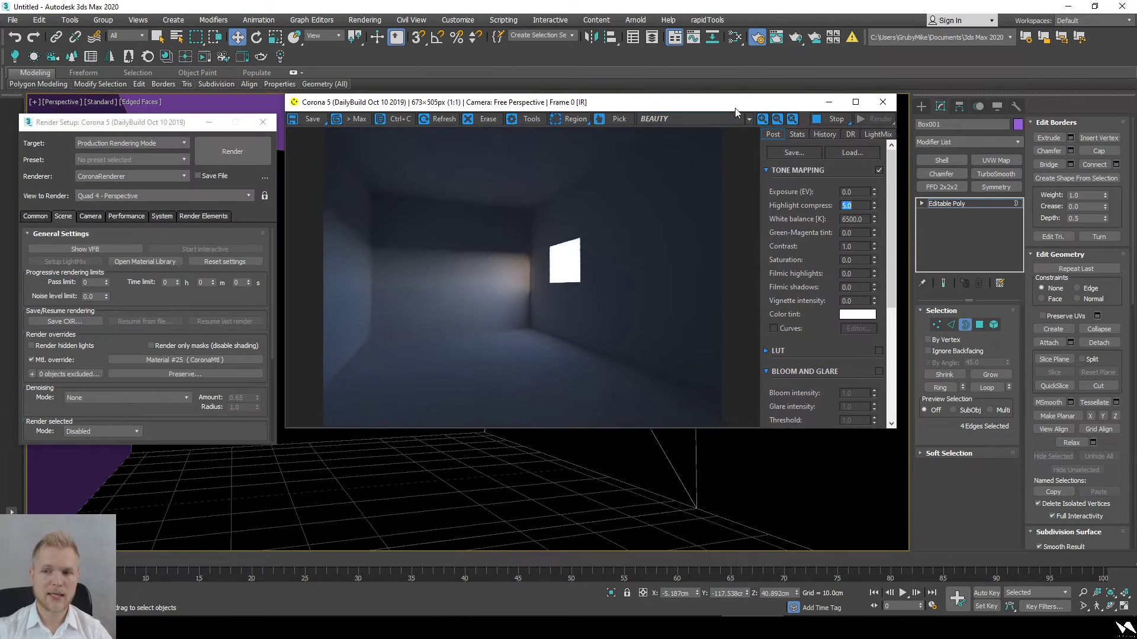
left_click(853, 192)
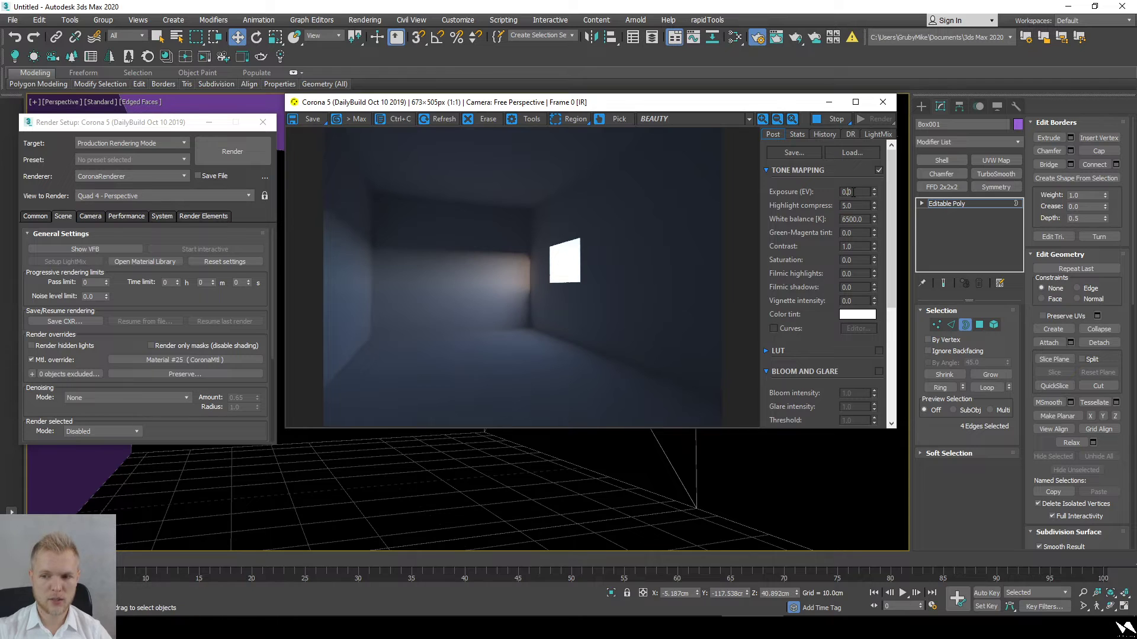
key("Return")
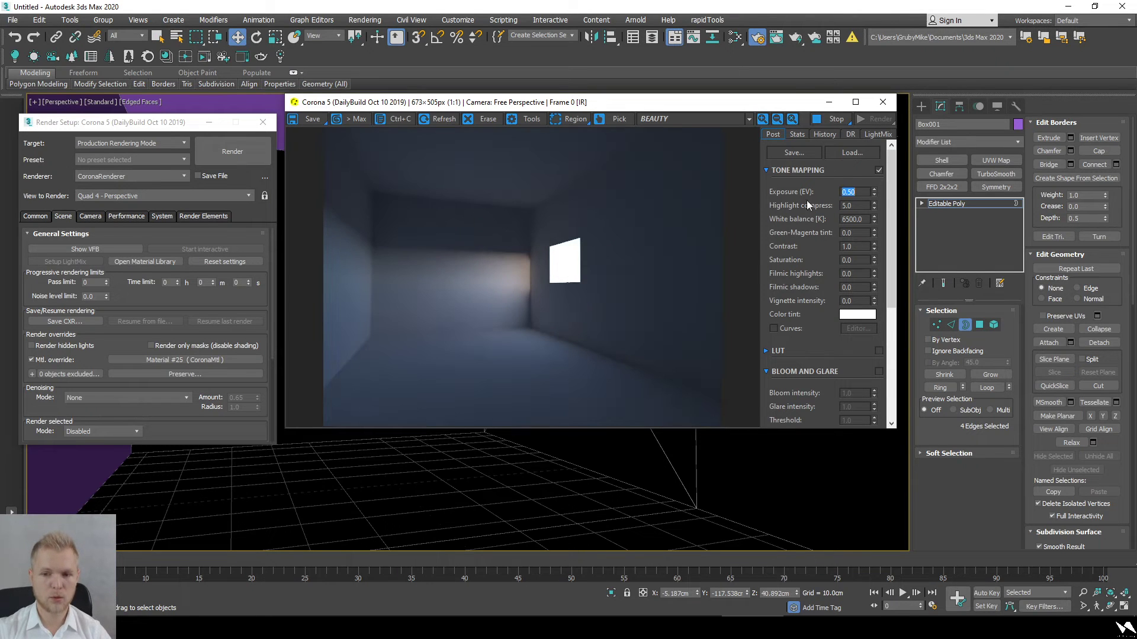
Step: Bring the override CoronaMtl from the render setup into the Slate Material Editor as an instance
left_click(736, 37)
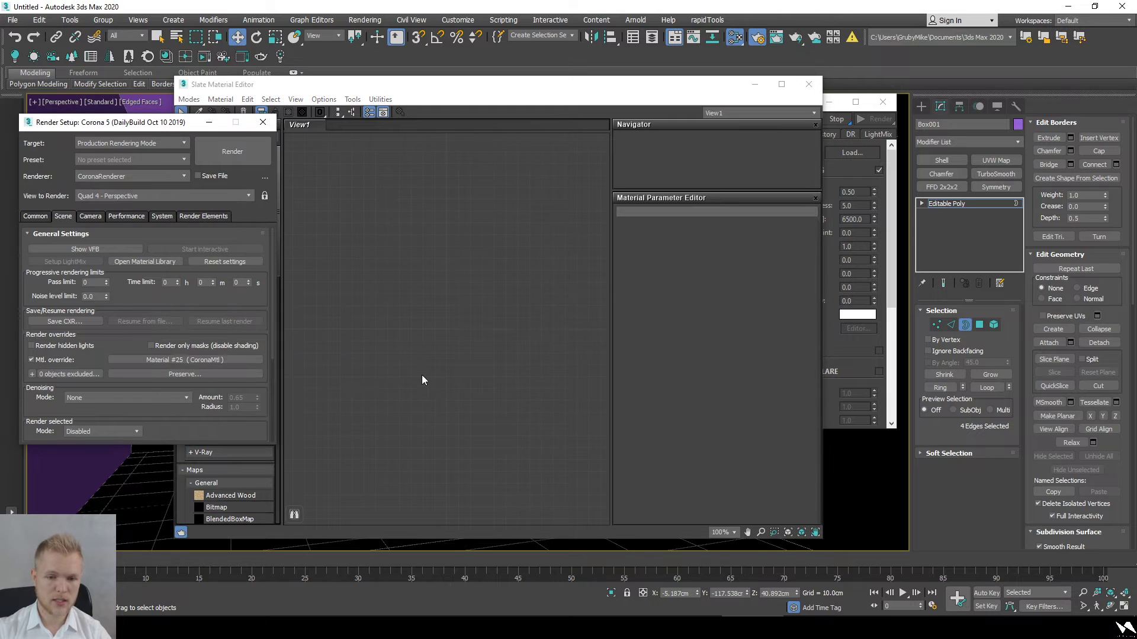
scroll(190, 361, "down", 2)
left_click_drag(243, 337, 420, 327)
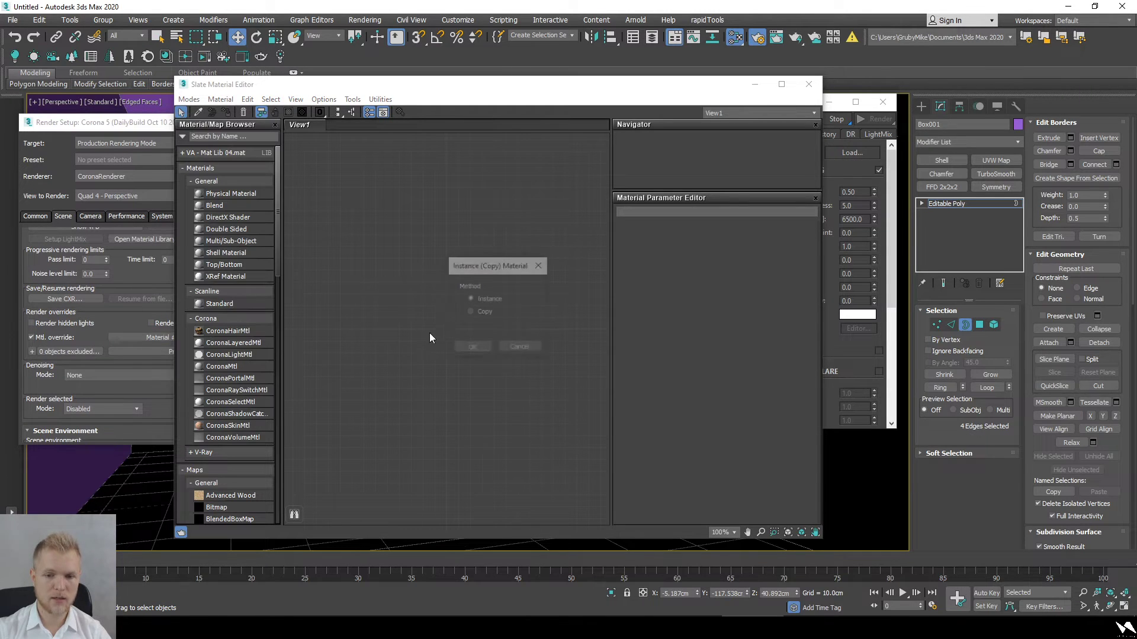
left_click(470, 349)
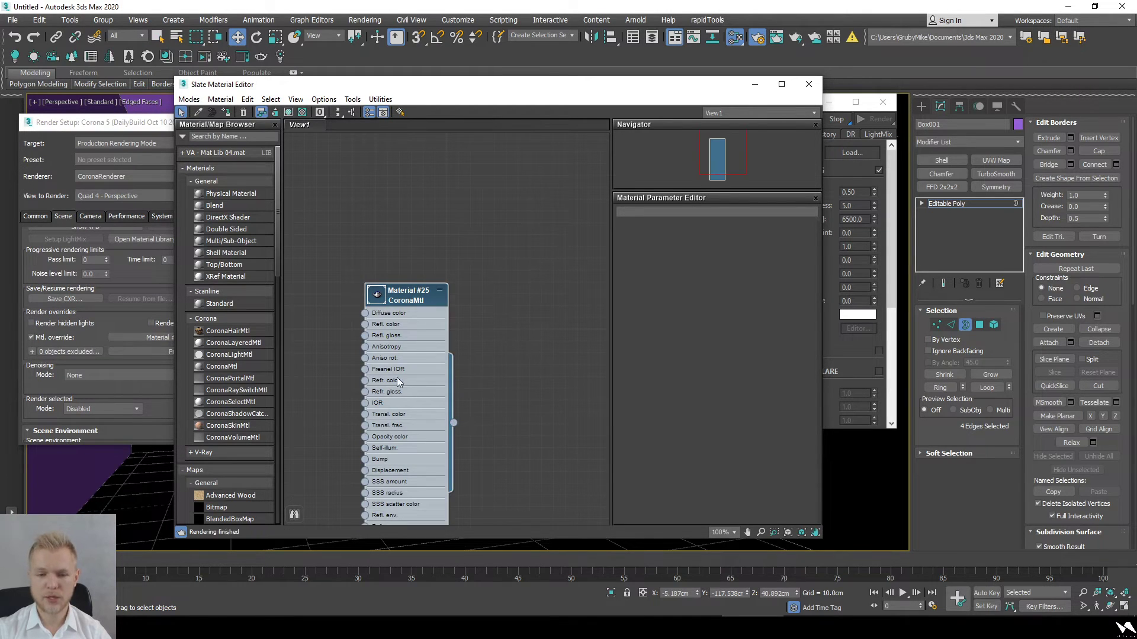
double_click(422, 379)
Step: Add the scene environment map Sun_GUS_03.hdr to the Slate Material Editor as an instance and open its parameters
left_click(167, 393)
scroll(176, 391, "down", 5)
left_click_drag(187, 349, 565, 332)
left_click(473, 351)
double_click(545, 338)
scroll(803, 412, "down", 3)
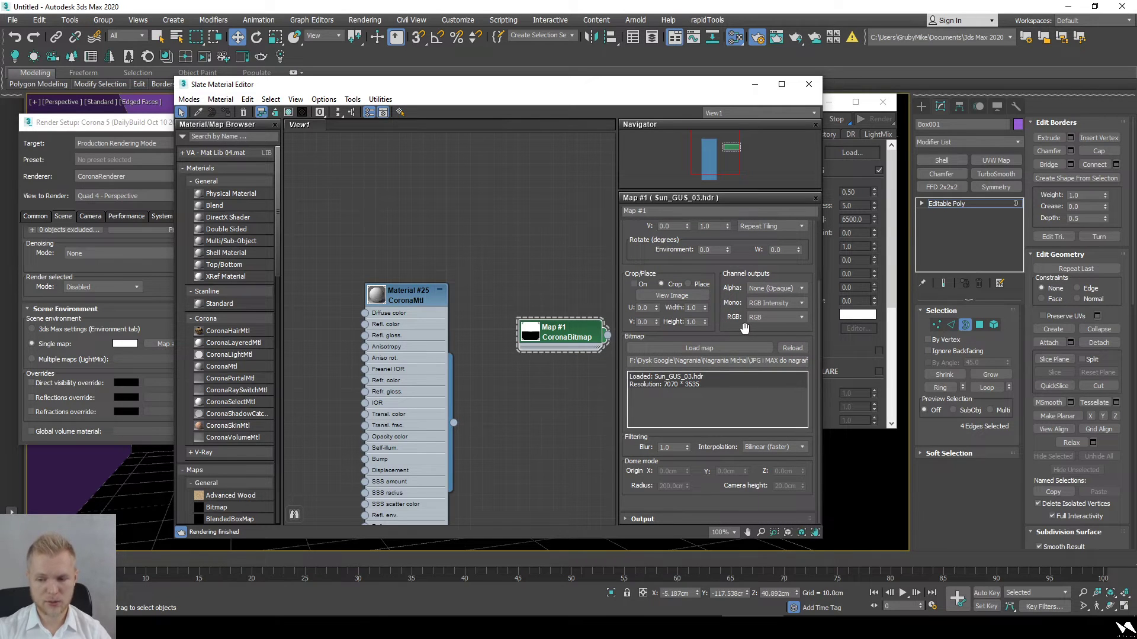
Step: Set the environment map's output amount to 4.0 and minimize the material editor to see the brighter render
left_click(744, 520)
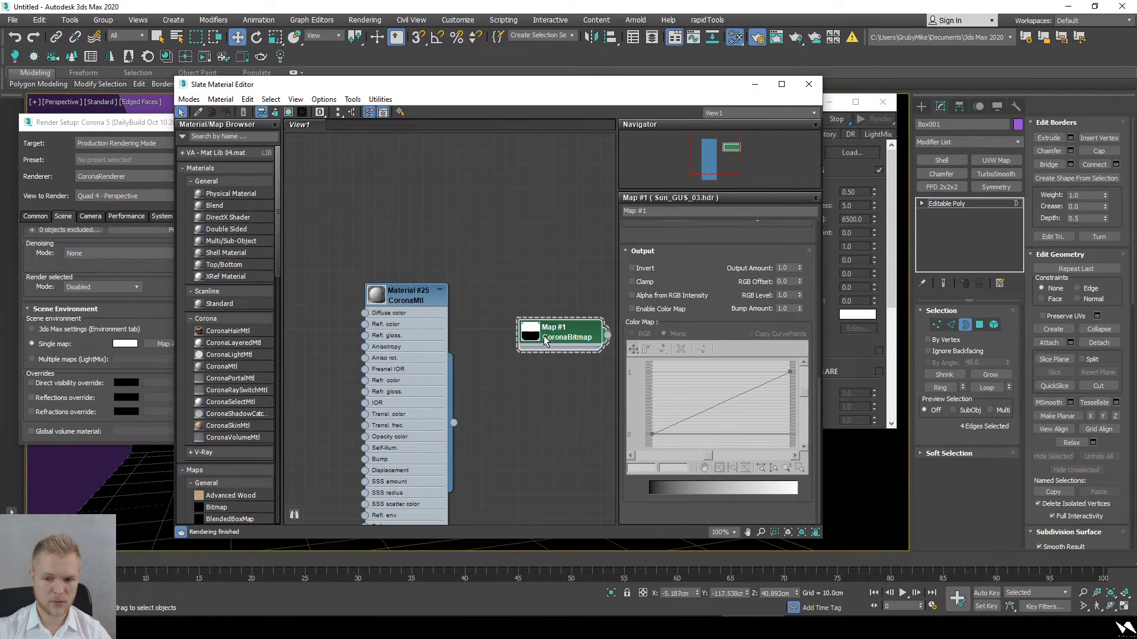
double_click(783, 268)
type("5")
key("Return")
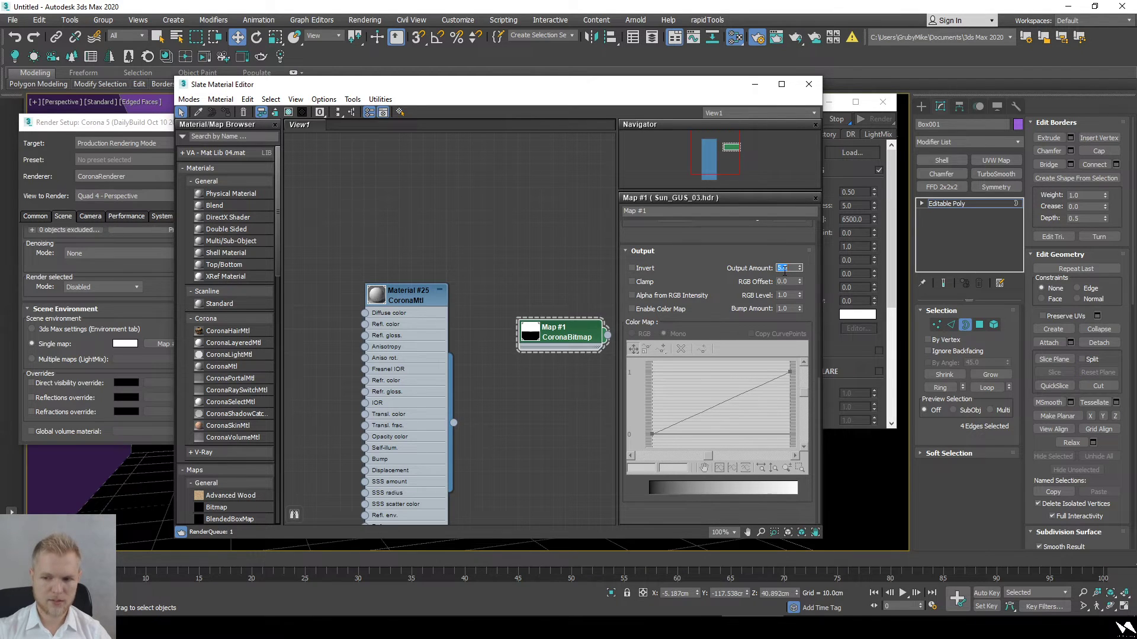
type("4")
key("Return")
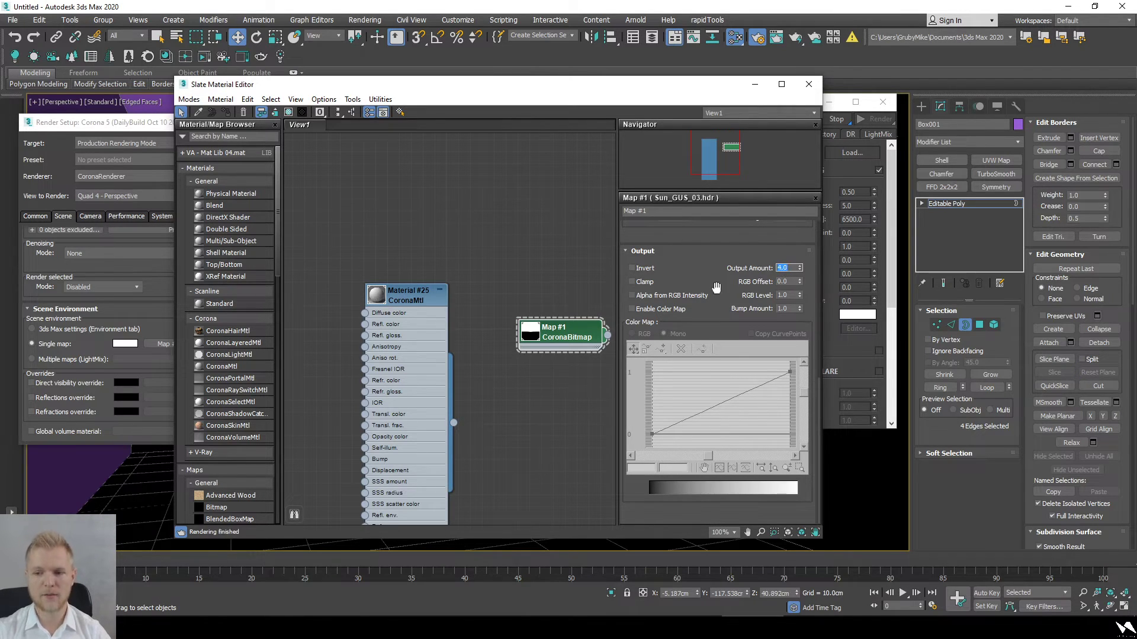
left_click(753, 89)
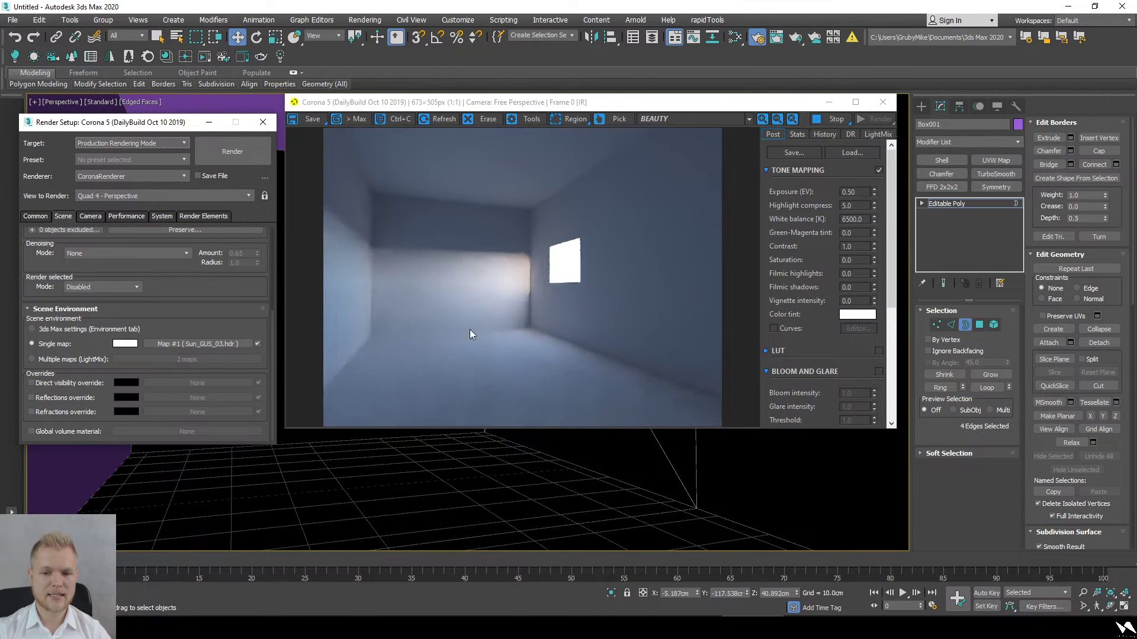
Step: Switch to the four-viewport layout and lock the rendered view to Quad 4 - Perspective in the render setup
mouse_move(585, 507)
middle_mouse_down()
mouse_move(568, 485)
mouse_move(597, 497)
middle_mouse_up()
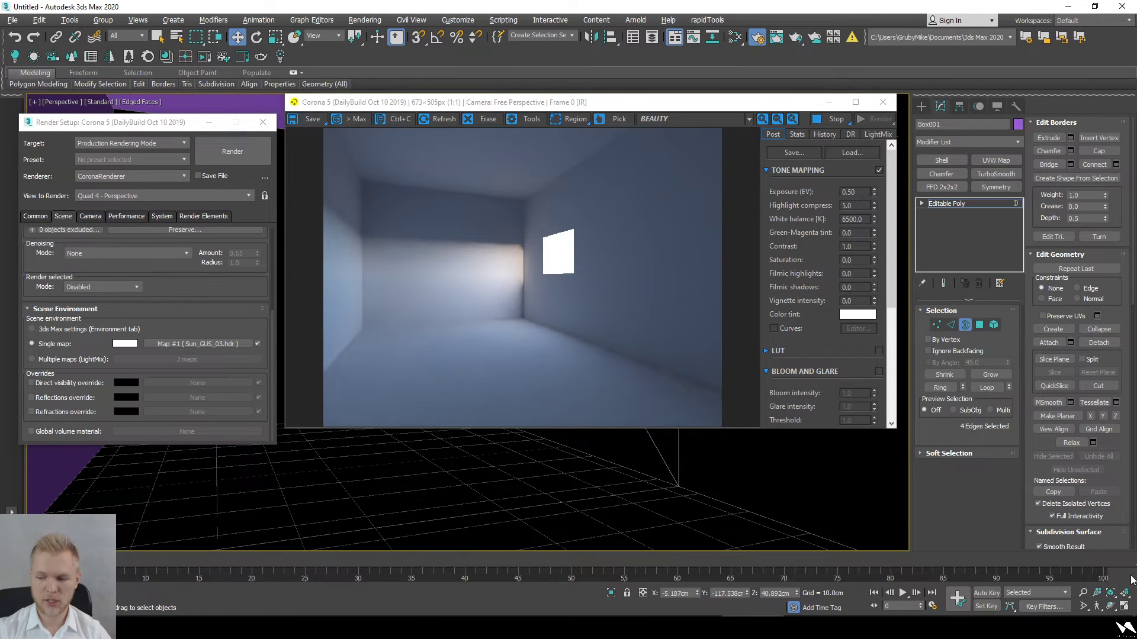
left_click(1124, 607)
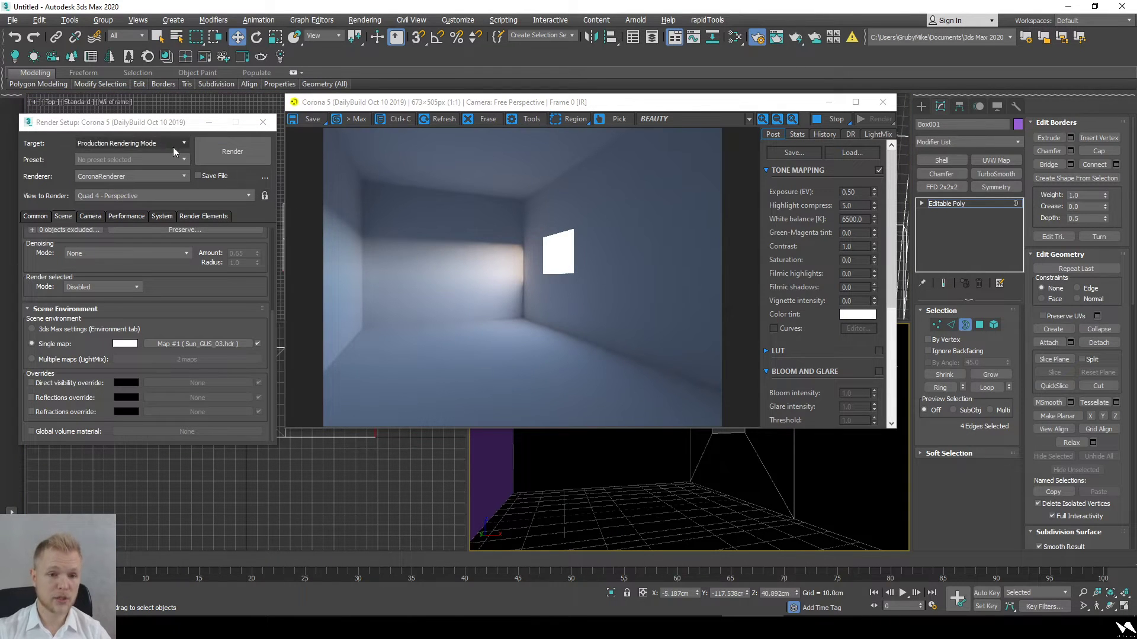
left_click_drag(144, 125, 518, 186)
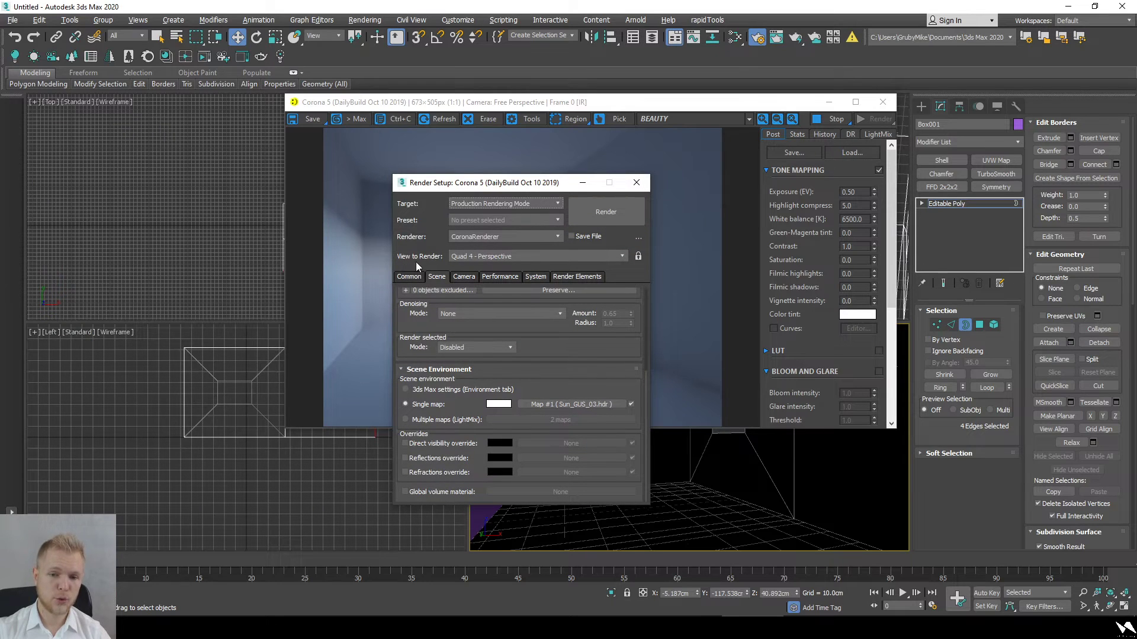
left_click(531, 258)
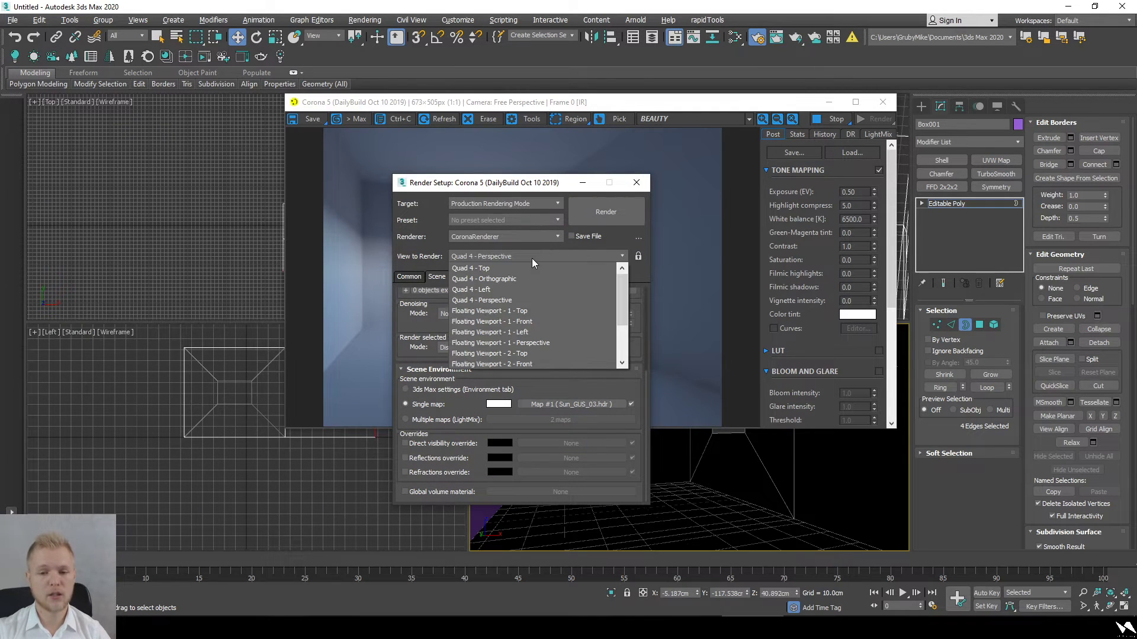
left_click(530, 257)
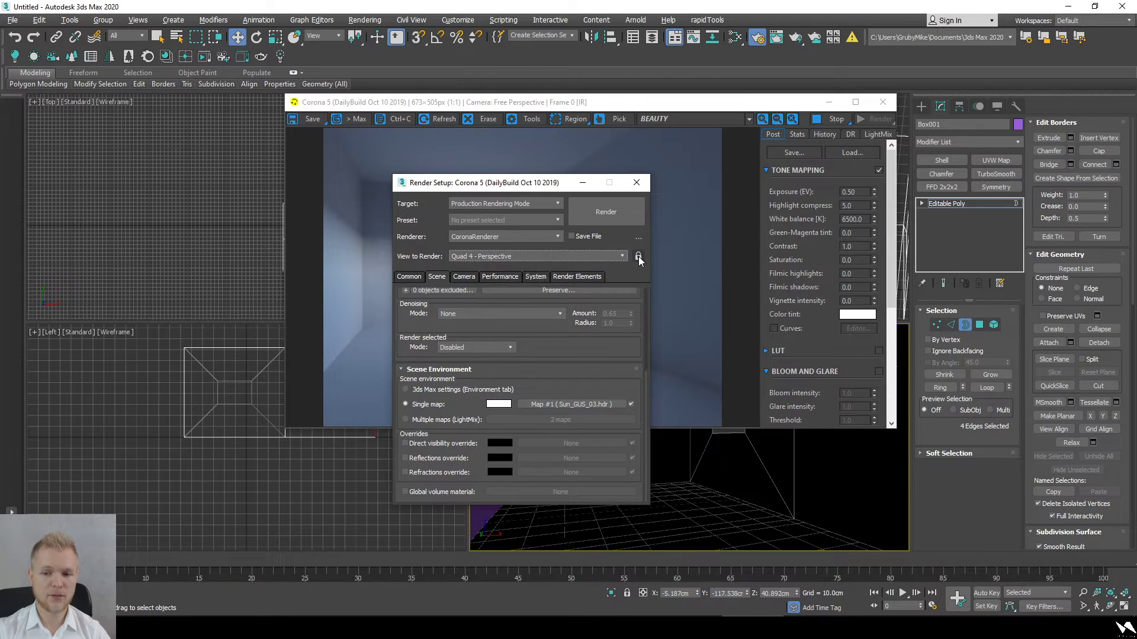
left_click(785, 506)
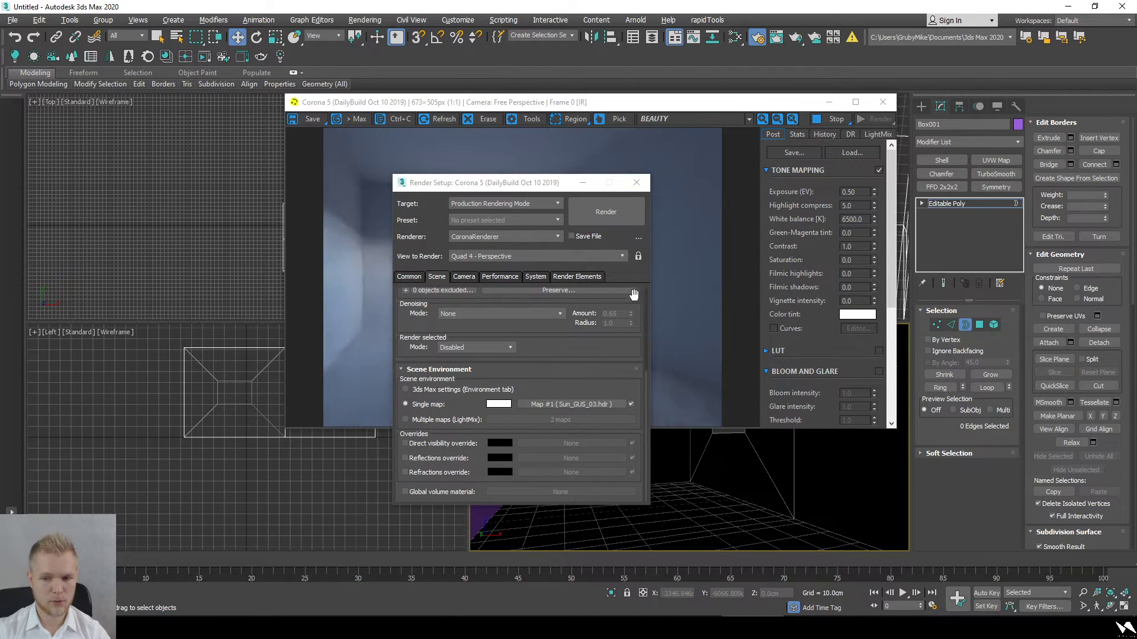
left_click(641, 256)
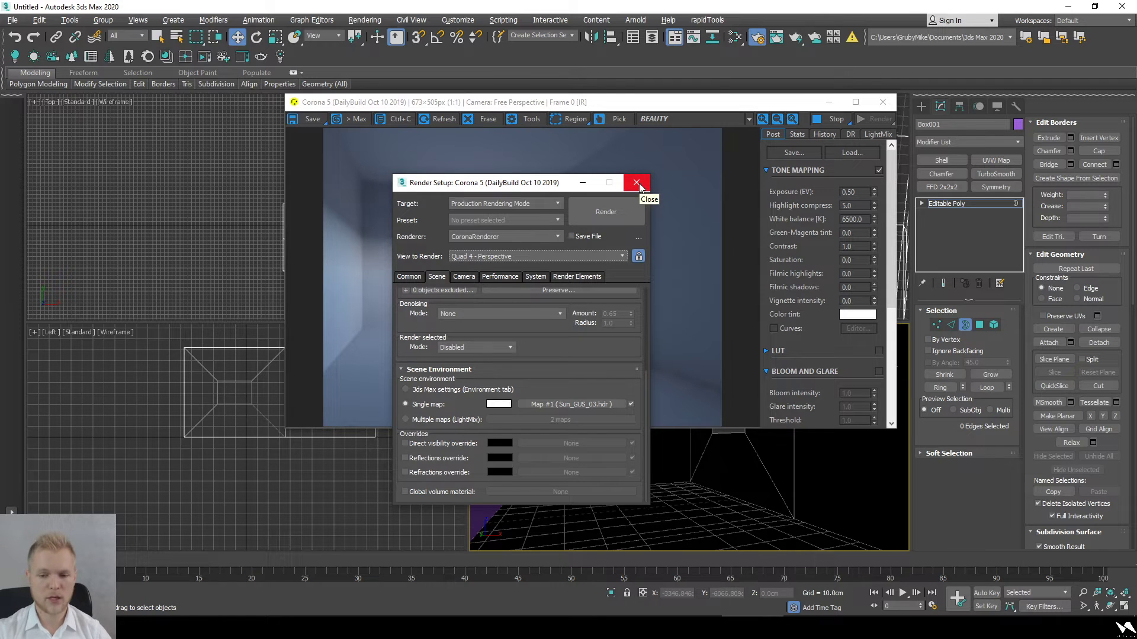
key("F10")
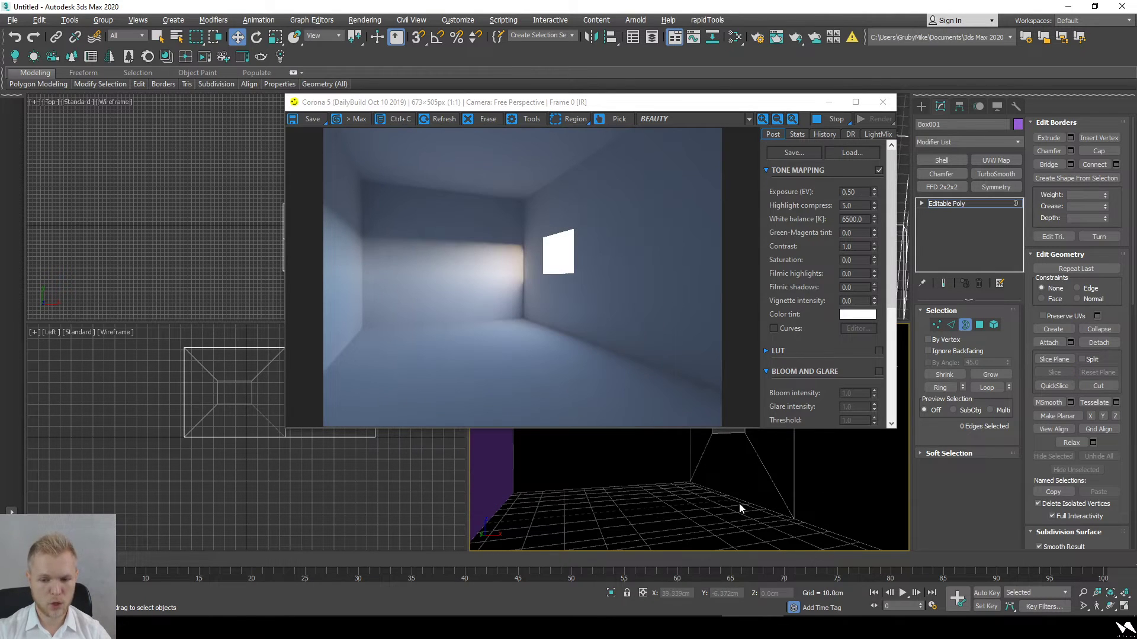
Step: Delete the polygon closing the room's end in an orthographic view to compare the lighting, and undo the deletion
left_click(199, 270)
scroll(199, 266, "down", 5)
middle_click_drag(199, 266, 229, 217)
scroll(229, 216, "up", 8)
key("4")
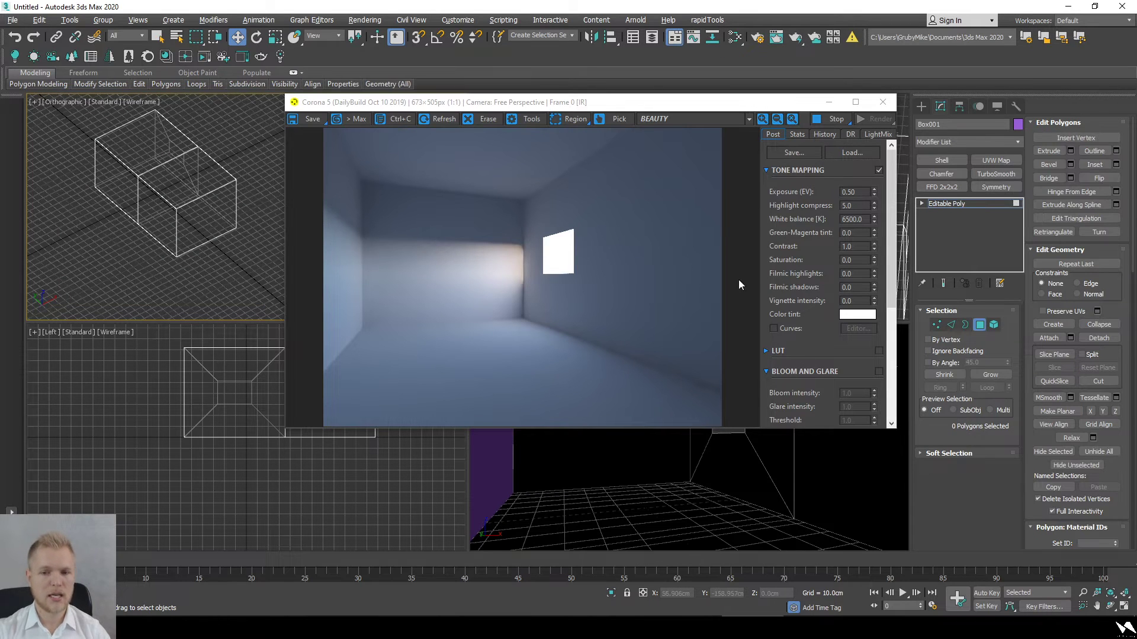
left_click(203, 229)
key("Delete")
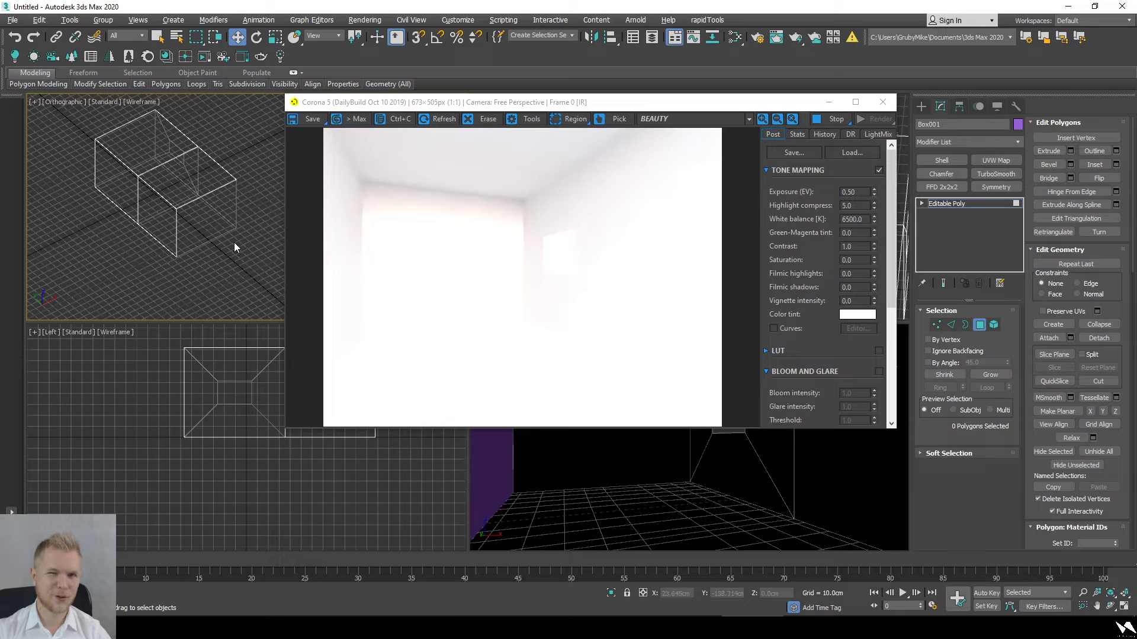
left_click(234, 243)
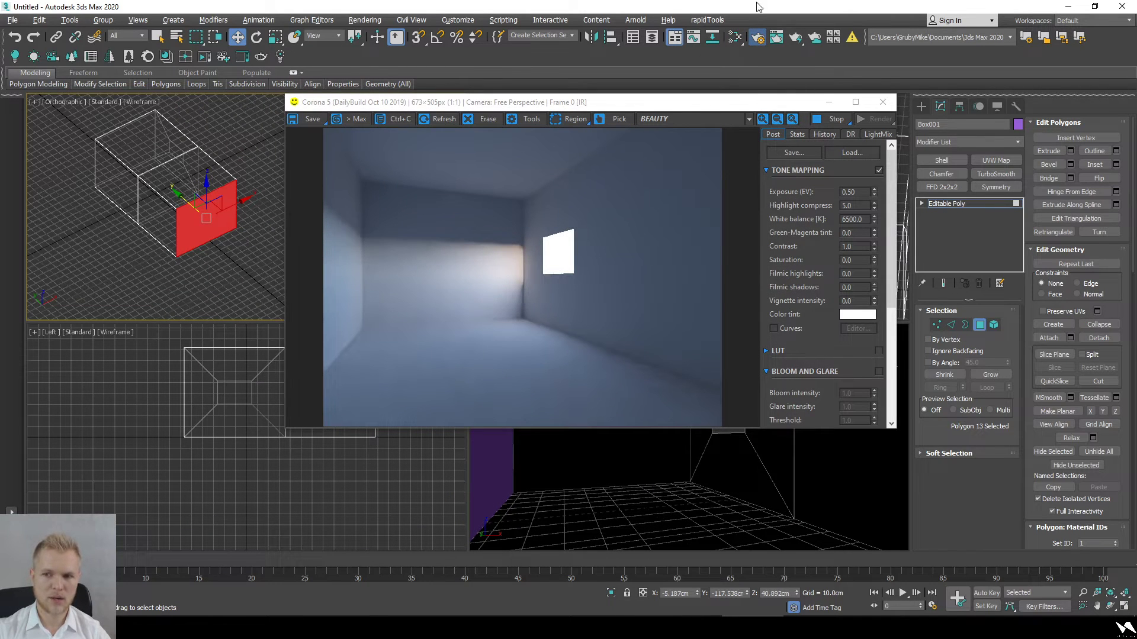
Step: Unlock the rendered view and activate different viewports to compare what renders, finishing on the perspective view
left_click(758, 37)
left_click(673, 265)
left_click(178, 406)
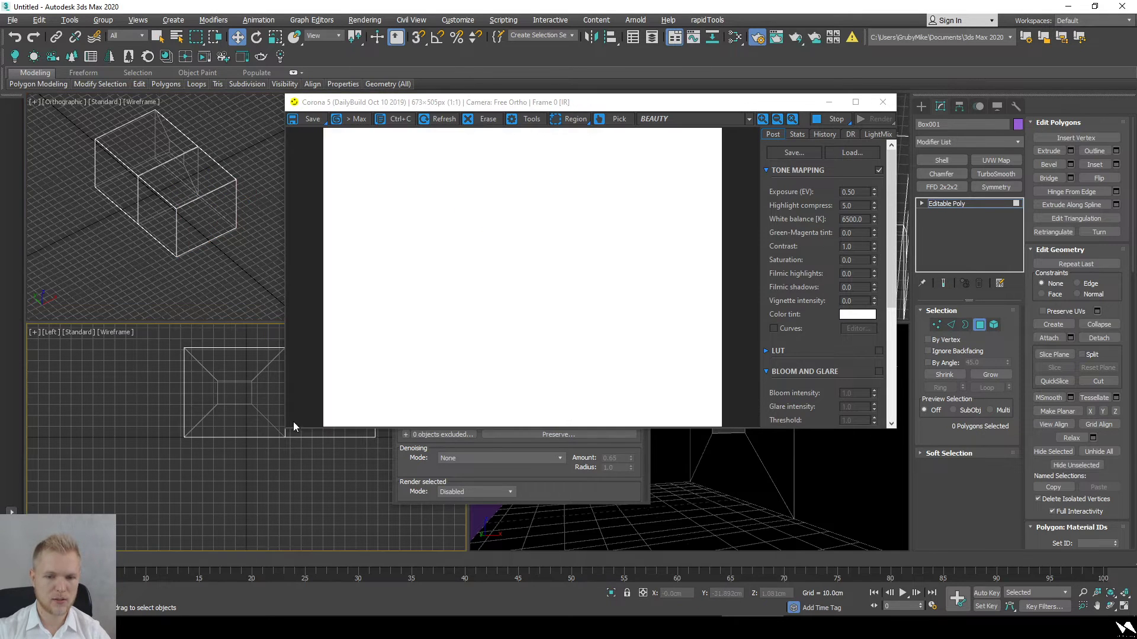
left_click_drag(635, 100, 407, 236)
left_click(723, 199)
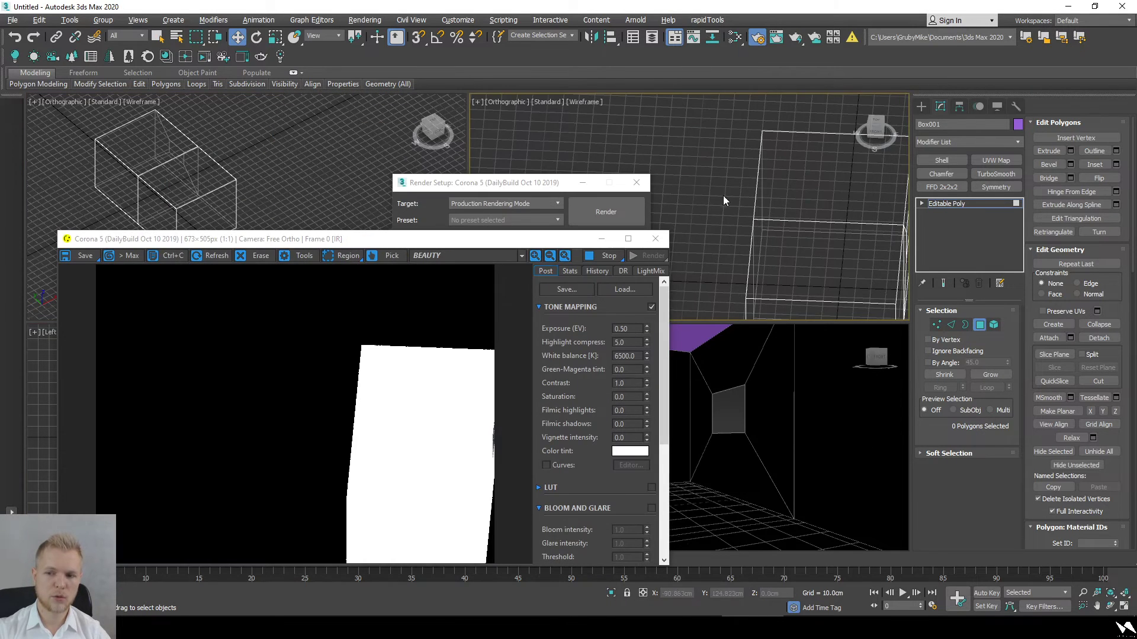
left_click(829, 463)
left_click(386, 152)
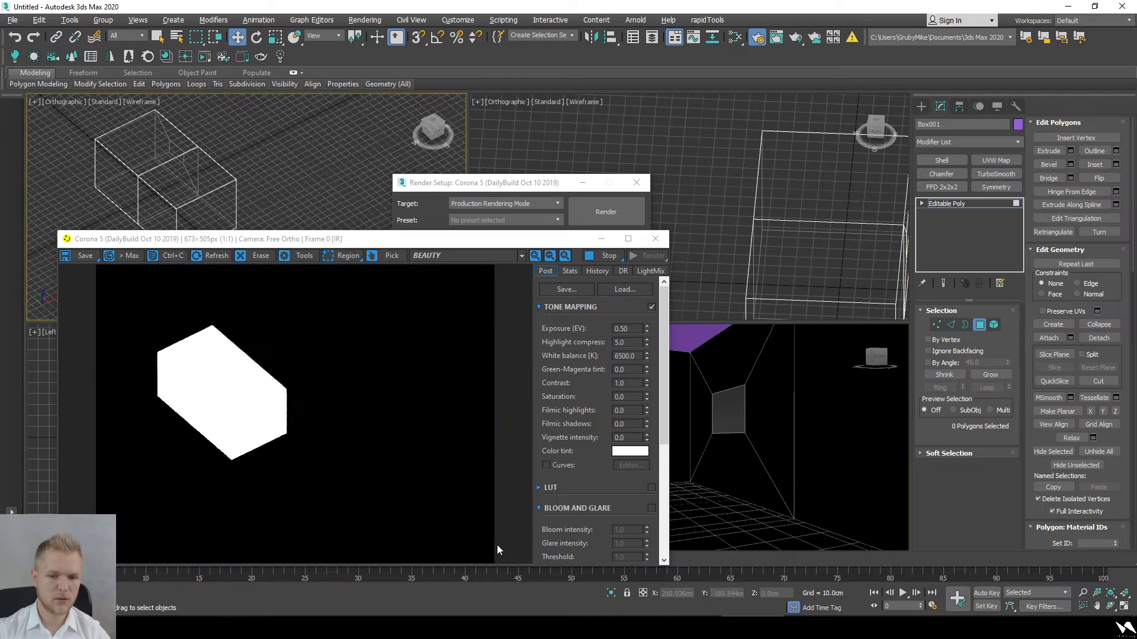
left_click(739, 483)
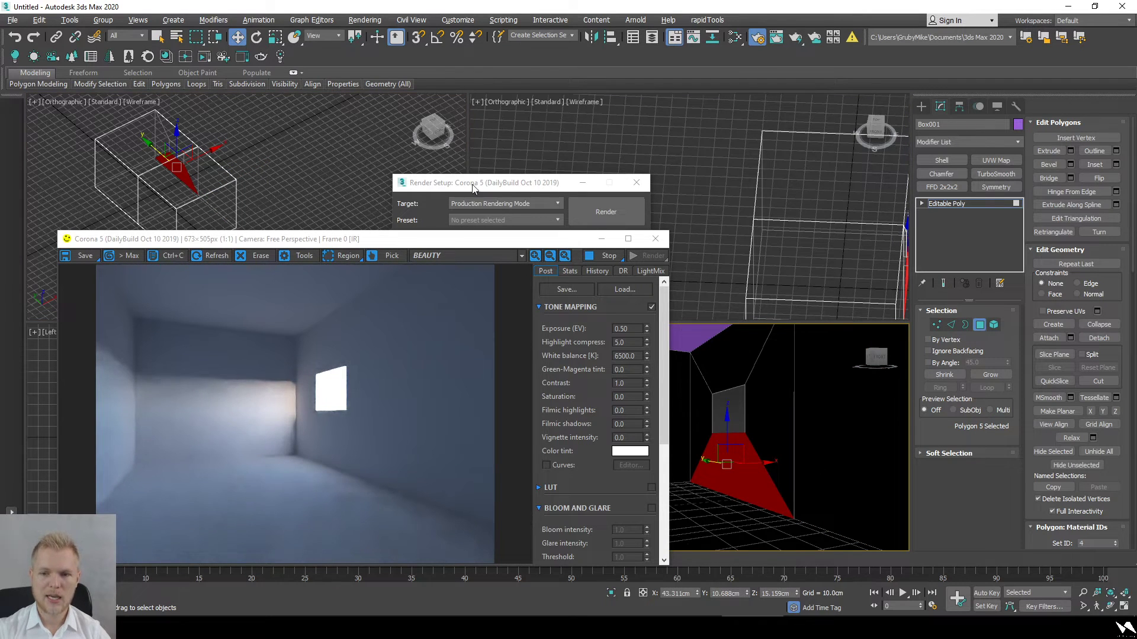
Step: Rotate the Sun_GUS_03.hdr environment map to 90 degrees and arrange the windows so the render is visible
left_click(569, 227)
left_click_drag(359, 239, 608, 77)
left_click(735, 38)
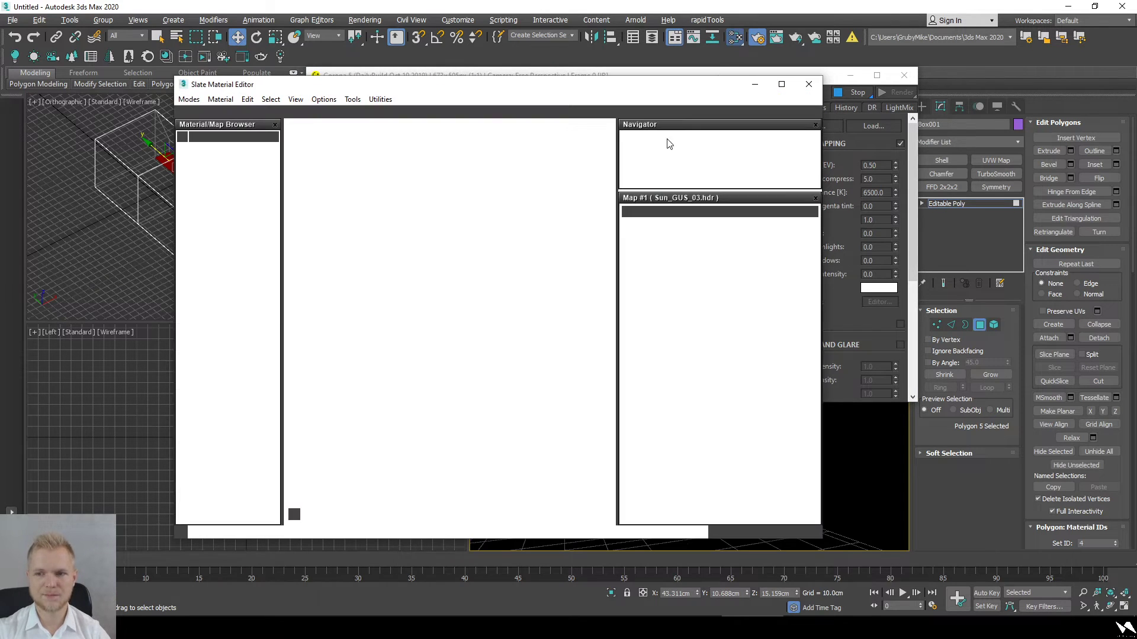
left_click(713, 328)
type("90")
key("Return")
left_click_drag(631, 88, 216, 77)
left_click(533, 160)
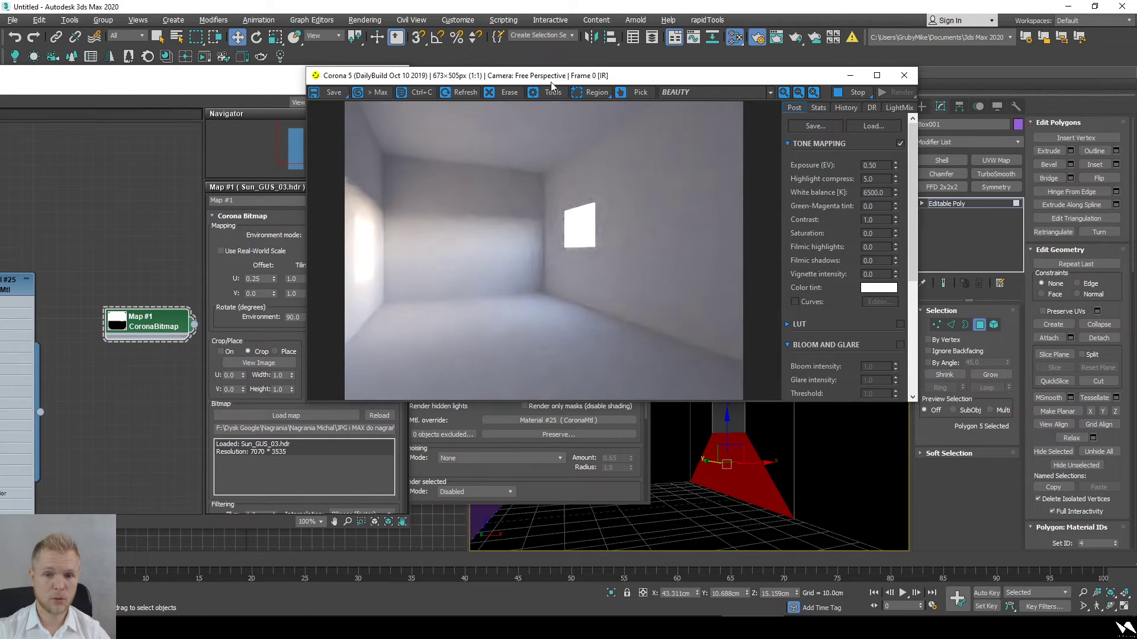
Step: Move the render window clear of the map settings and try several environment rotations for Sun_GUS_03.hdr, finishing at 70.33 degrees
left_click_drag(583, 80, 711, 76)
left_click_drag(315, 318, 318, 294)
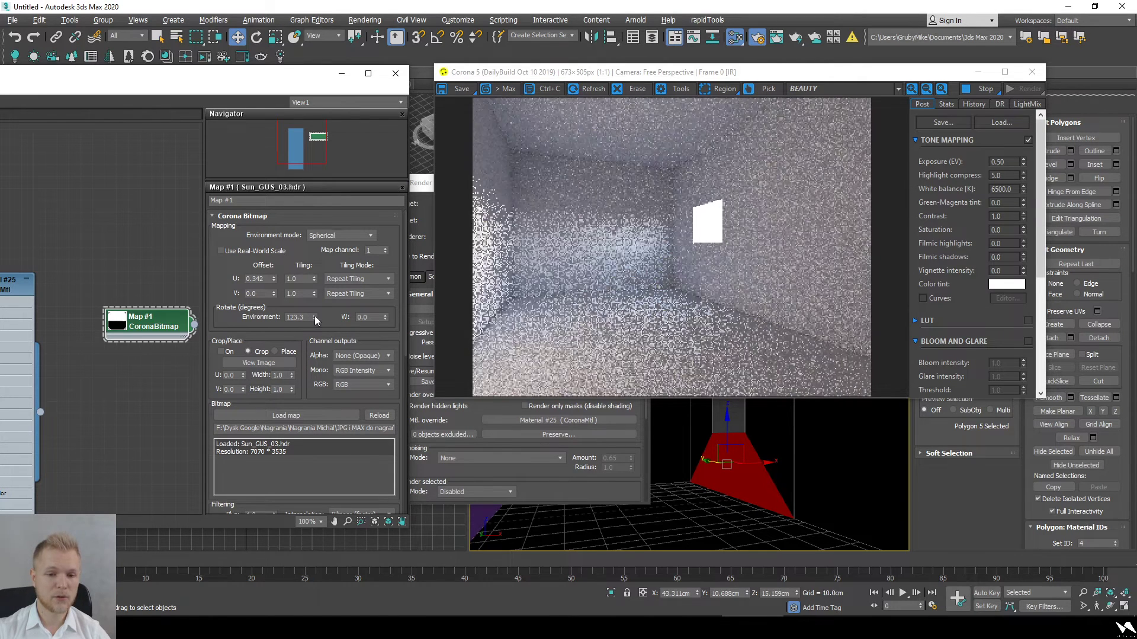
left_click_drag(315, 320, 320, 337)
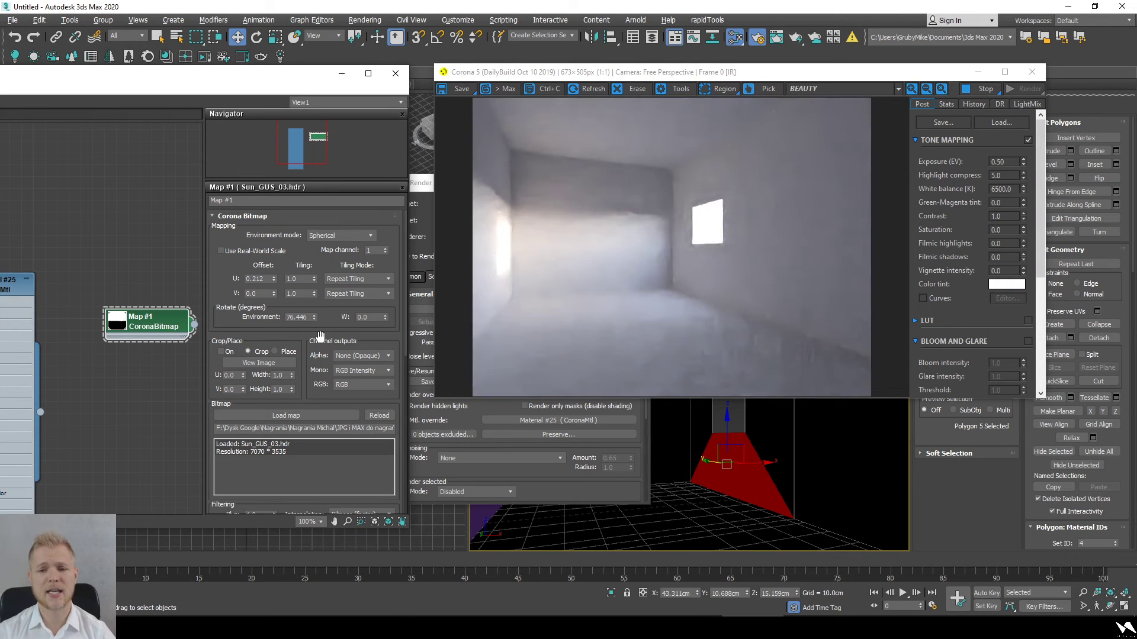
left_click_drag(315, 319, 315, 323)
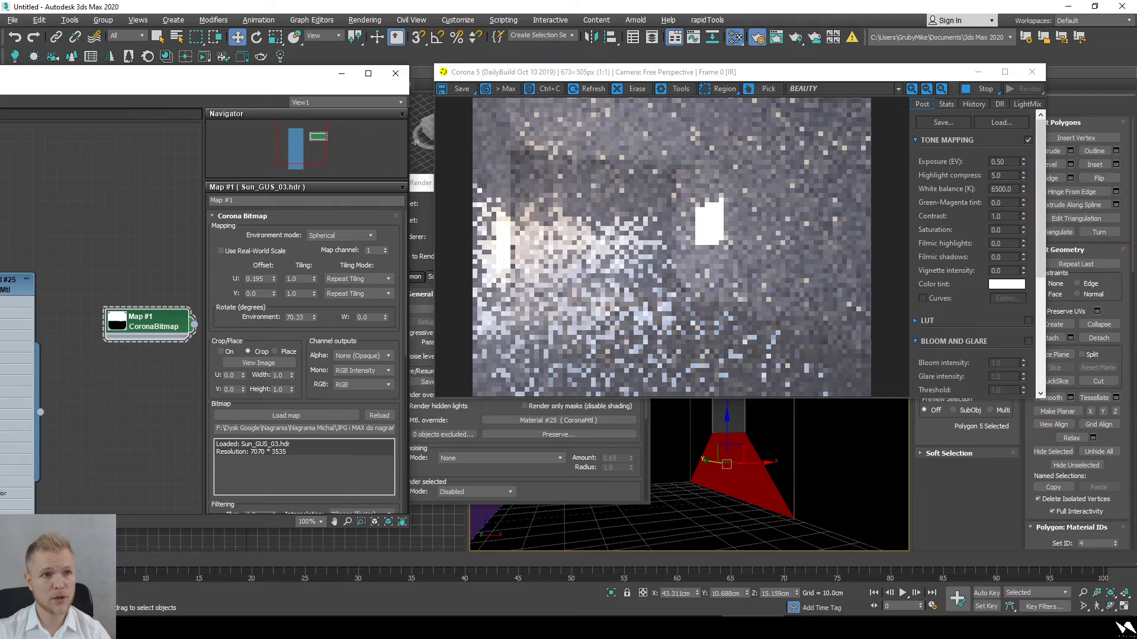
Step: Set the render's tone mapping exposure to 0 and raise highlight compression to 6.837
key("alt+Tab")
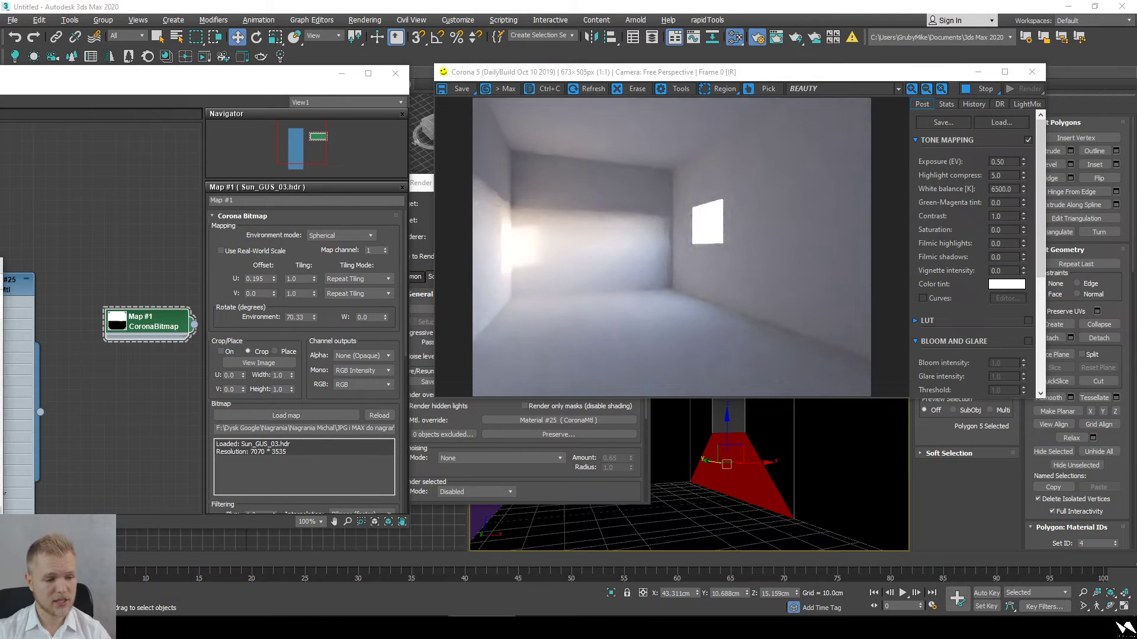
left_click(732, 270)
double_click(1010, 161)
type("0")
key("Return")
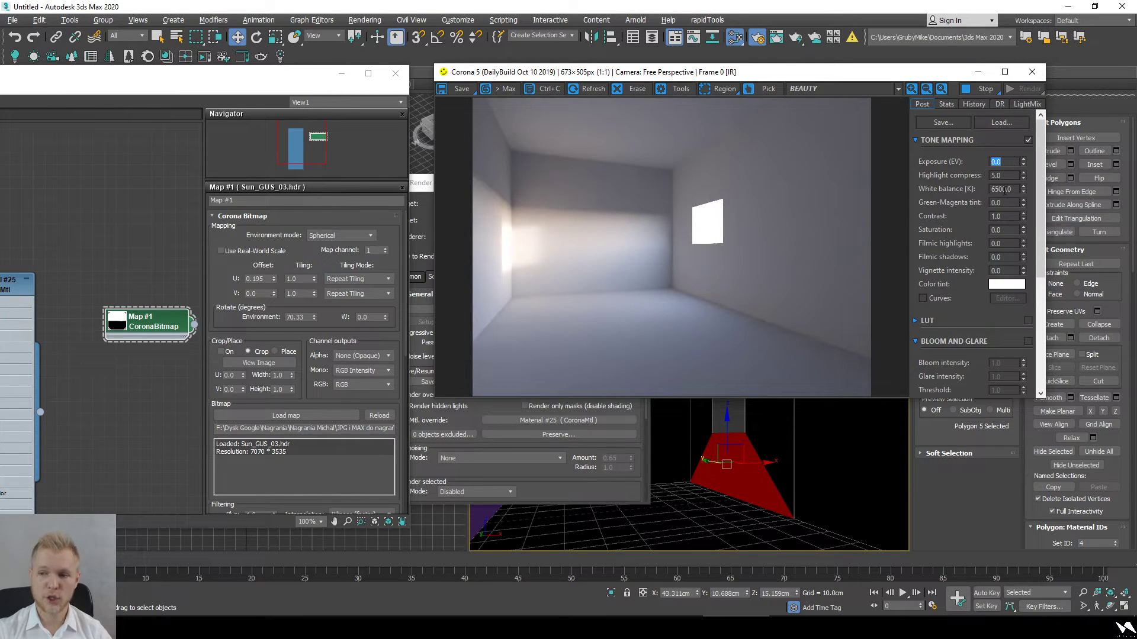
left_click_drag(1023, 175, 1026, 135)
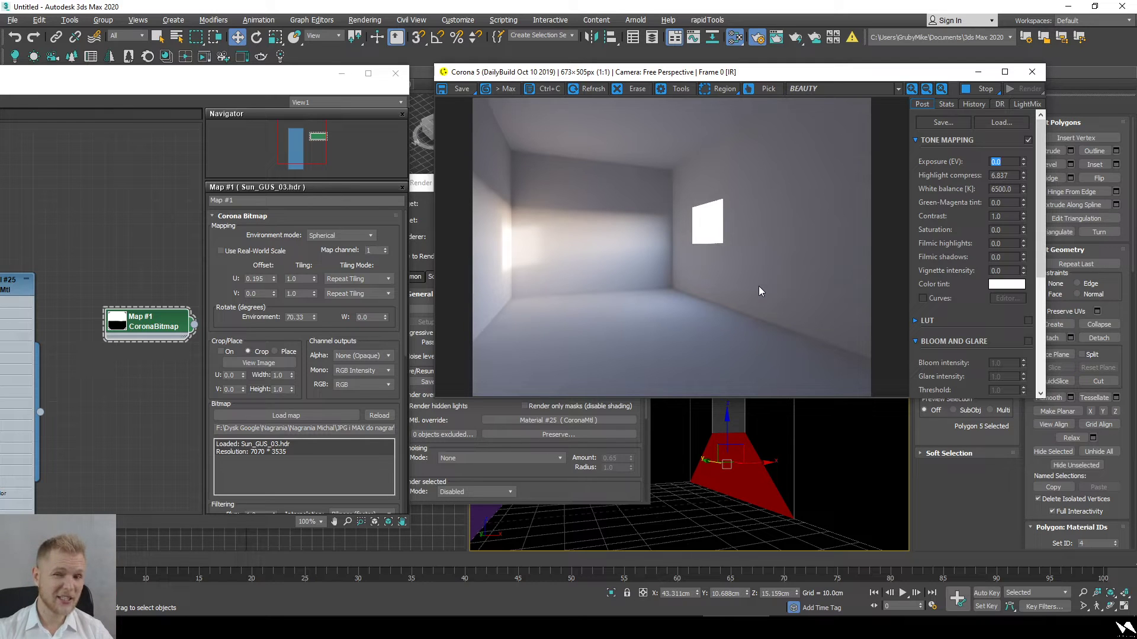
Step: Deselect the room's polygon in the perspective view and close the Corona render window
left_click(708, 505)
left_click(735, 418)
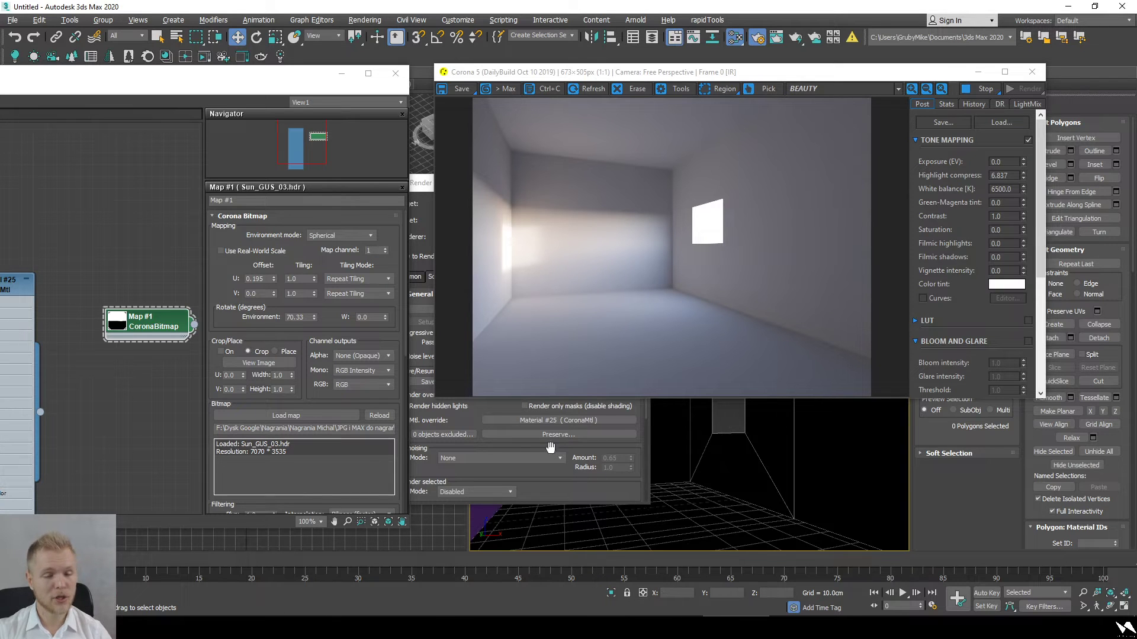
left_click(1032, 72)
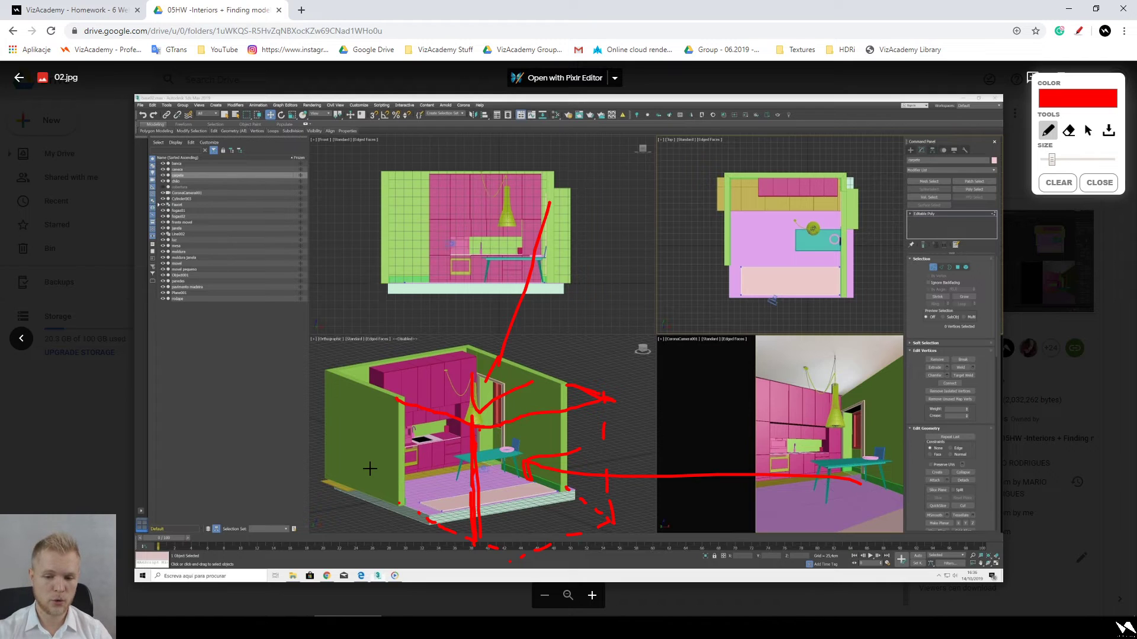
Step: In the browser preview of 02.jpg, sketch the outline closing the floor's open end, discard the markup and return to the folder
mouse_move(418, 505)
left_mouse_down()
mouse_move(491, 536)
mouse_move(546, 518)
mouse_move(567, 493)
left_mouse_up()
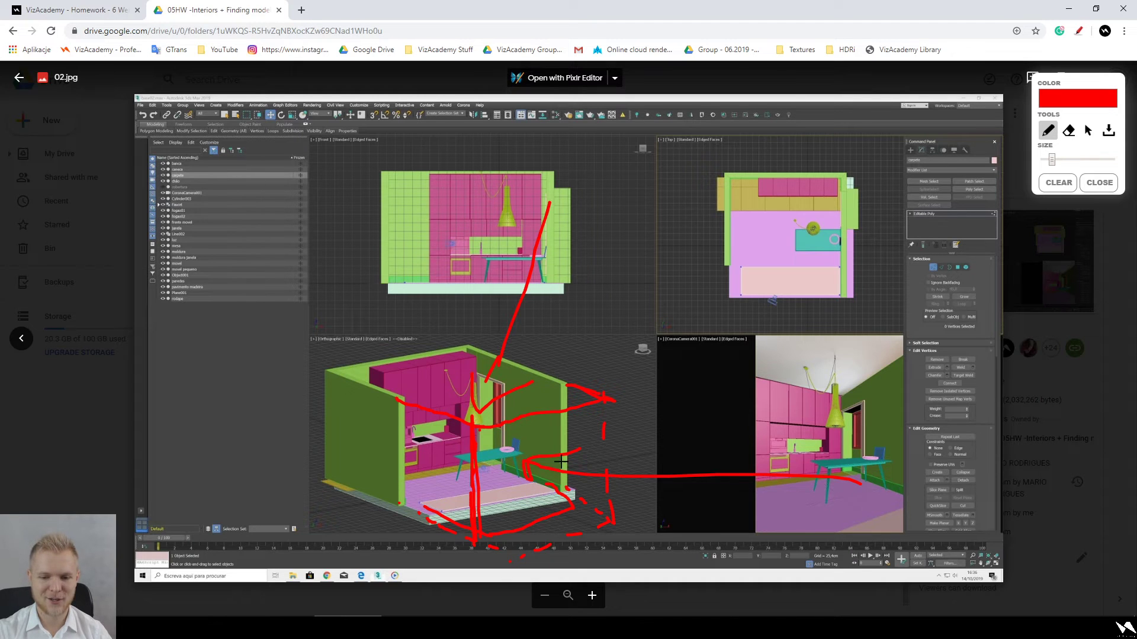
key("Escape")
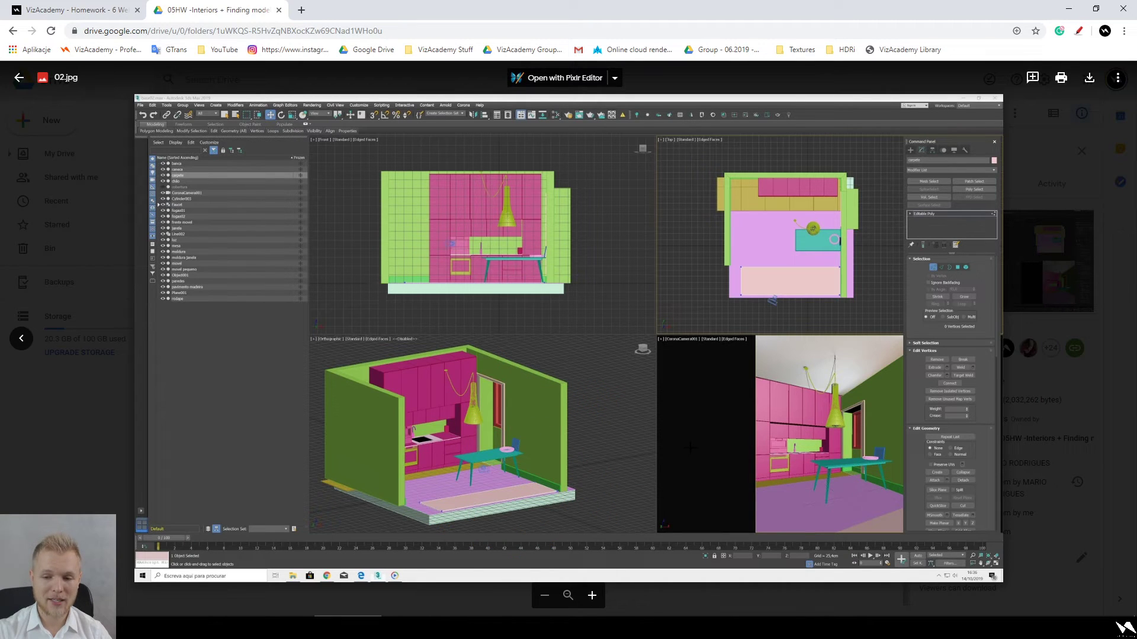
left_click(1040, 426)
Step: Preview 04.jpg, examine the wireframe alignment over the floor and table up close, and close the preview
double_click(377, 224)
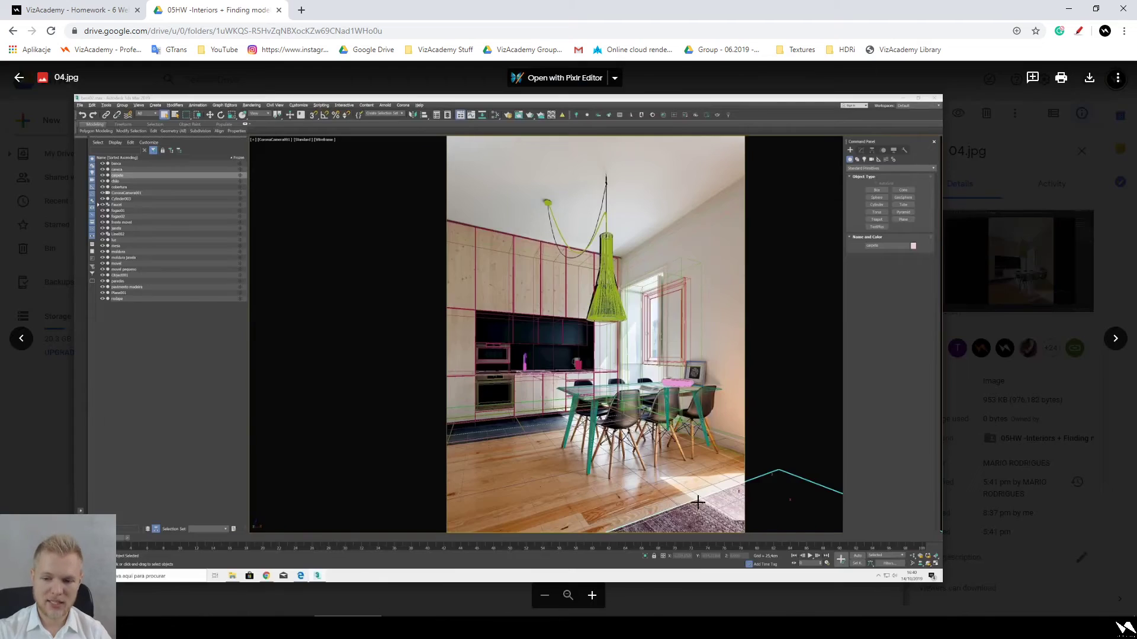
scroll(730, 542, "up", 5)
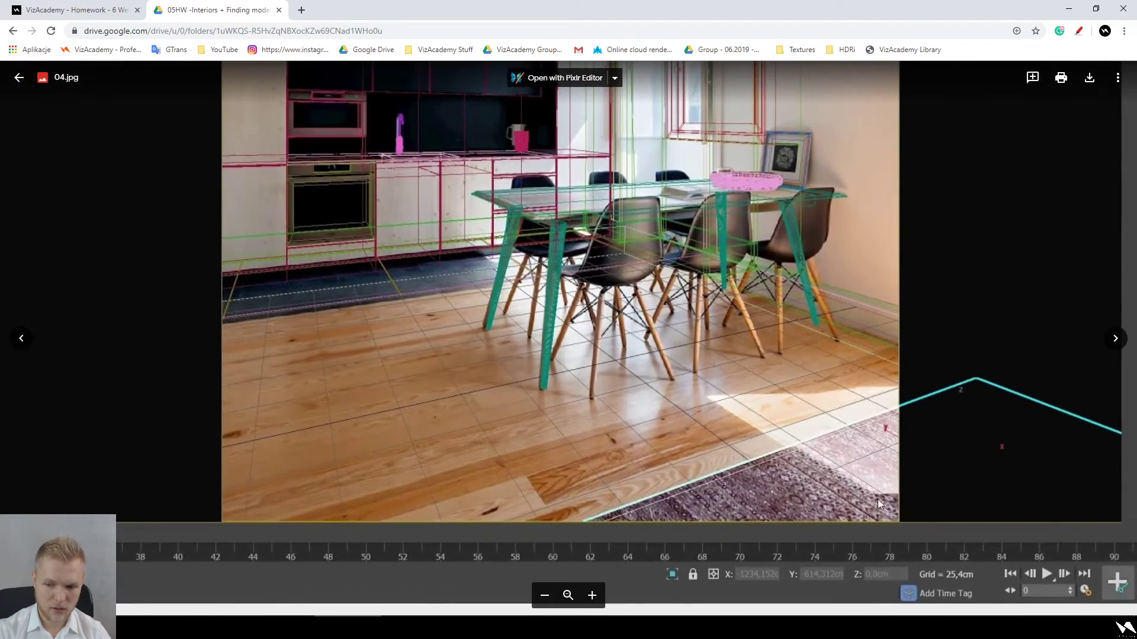
scroll(757, 404, "down", 5)
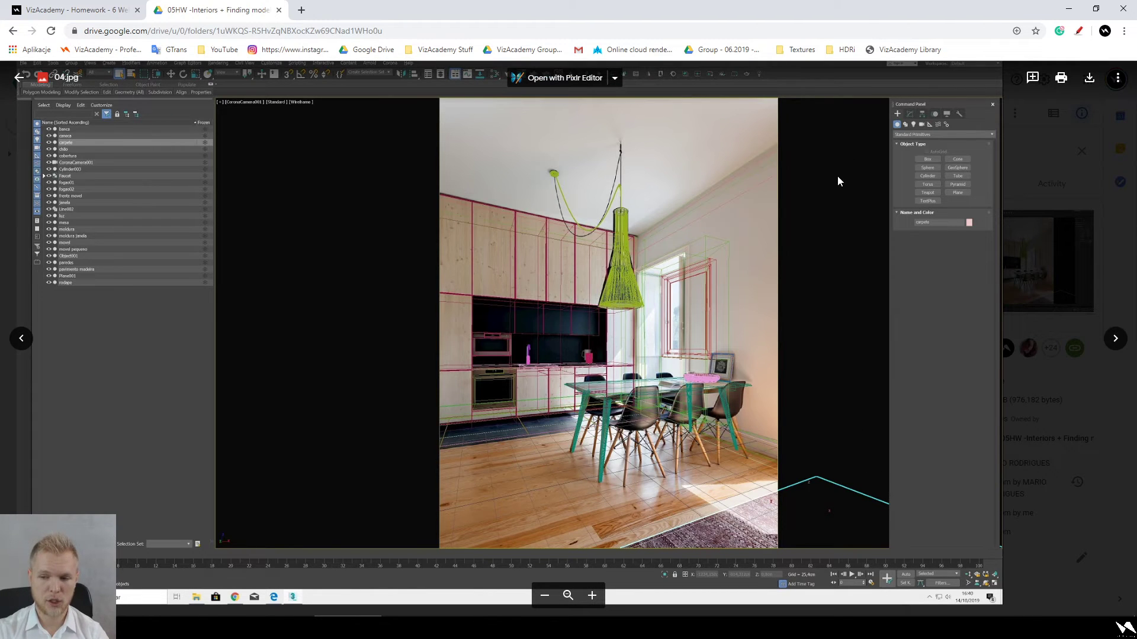
left_click(1018, 354)
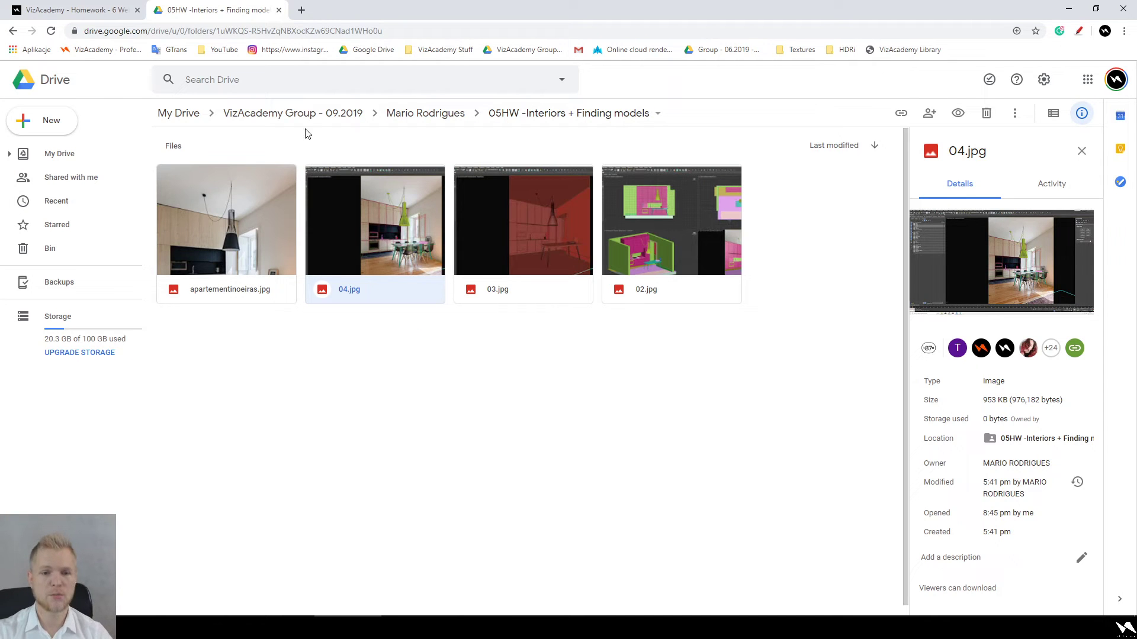
Step: Return to the VizAcademy Group - 09.2019 folder, open the preceding student's folder and enter its Homework_01 subfolder
left_click(297, 112)
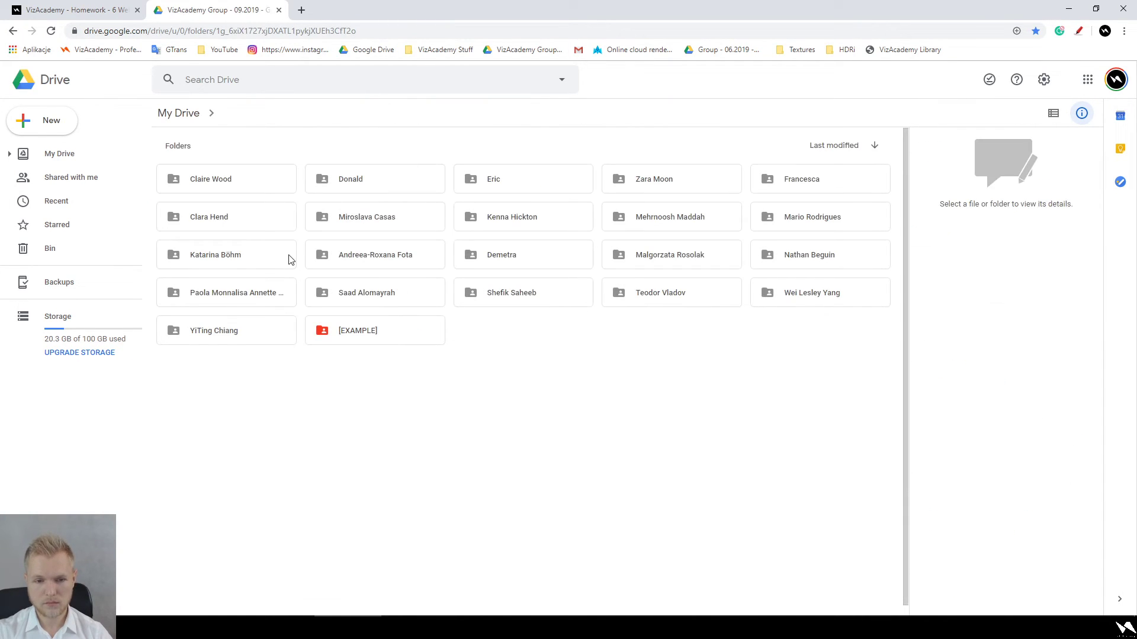
double_click(689, 218)
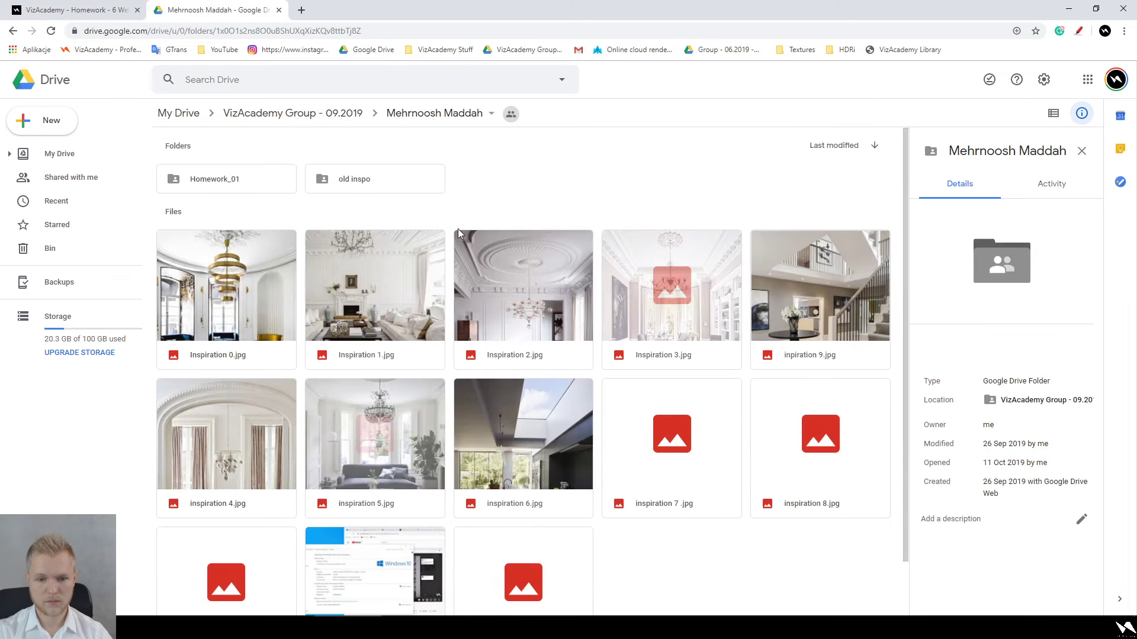
scroll(667, 338, "down", 1)
scroll(465, 307, "up", 1)
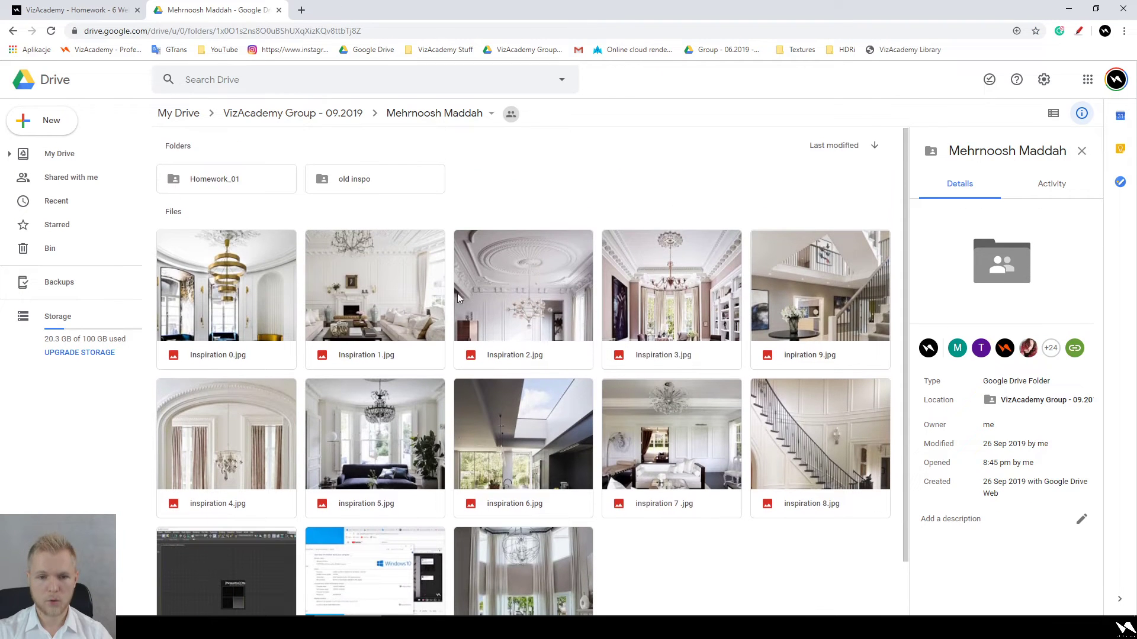
double_click(236, 180)
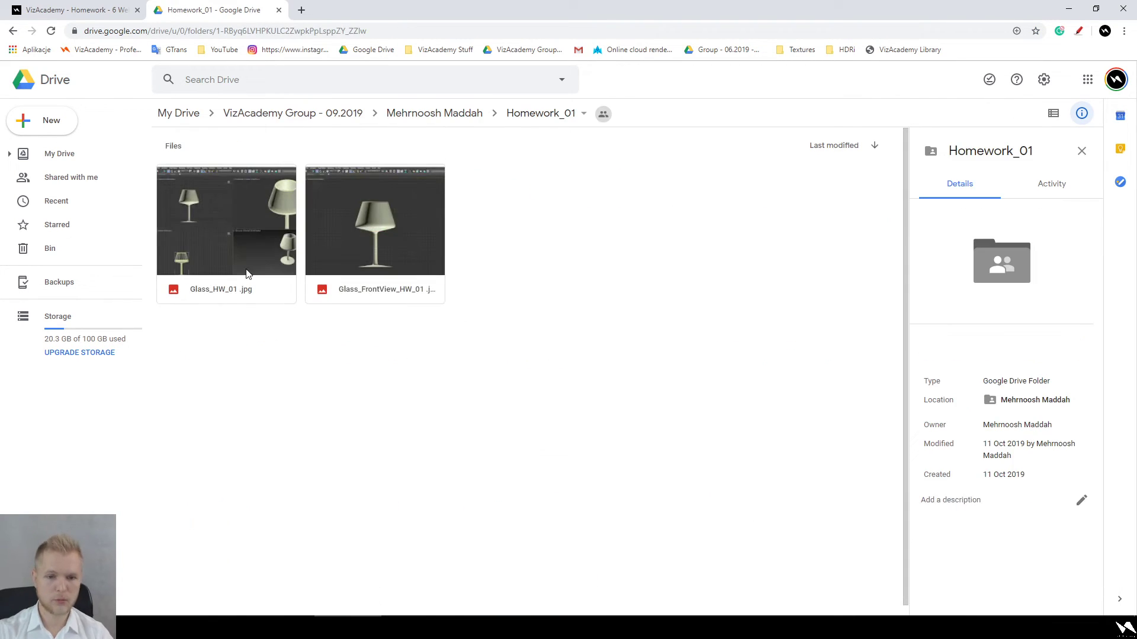
Step: Review Glass_HW_01.jpg and the glass front view image with the student's comment, and close the preview
double_click(269, 243)
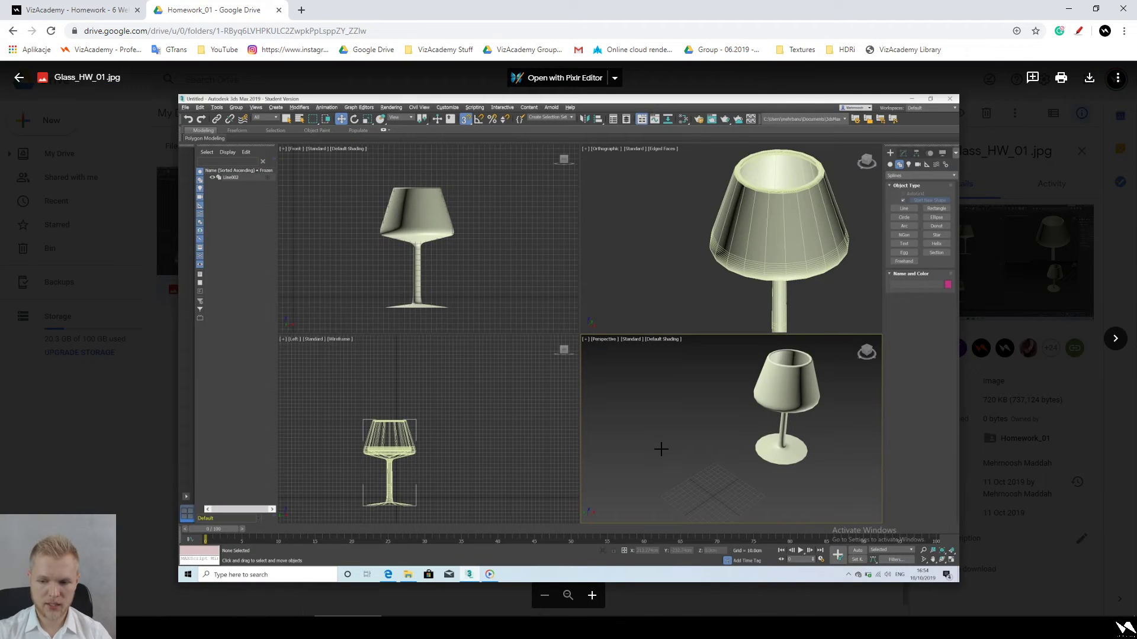
key("Right")
key("Left")
key("Right")
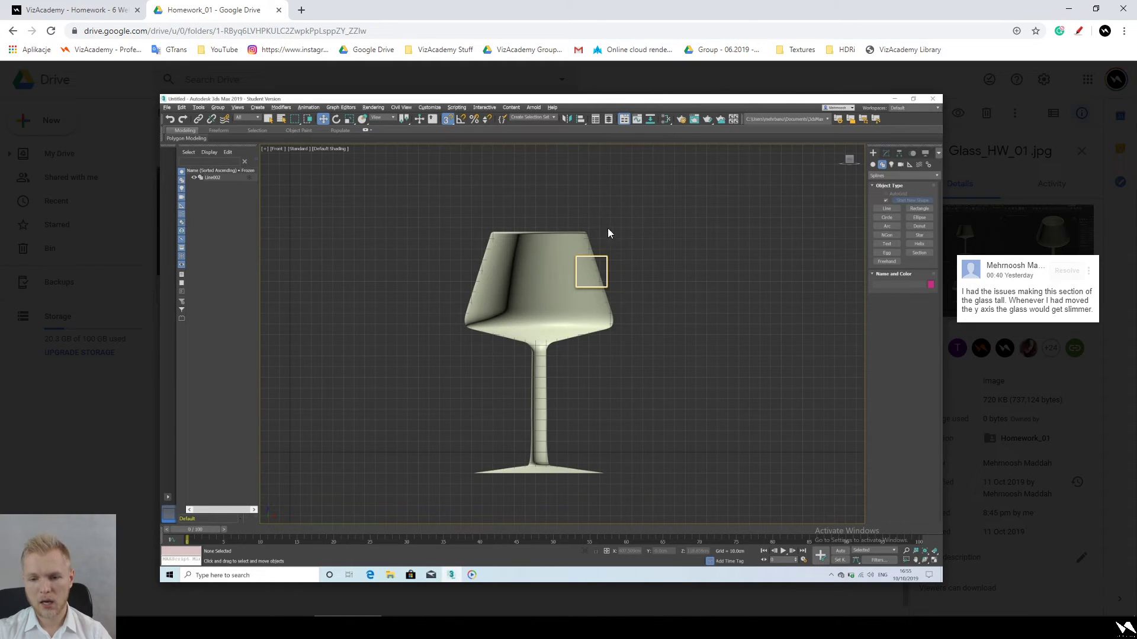
key("Escape")
left_click(533, 297)
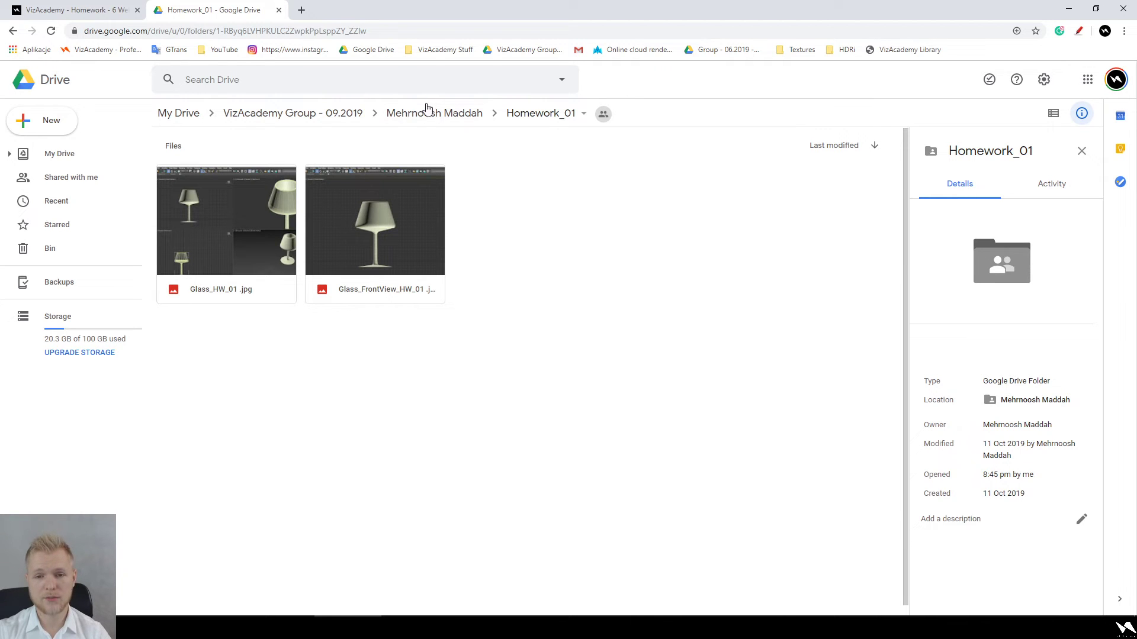
Step: Go back to the group folder, open the preceding student's folder and briefly preview 008_DSCF7585.jpg
left_click(428, 118)
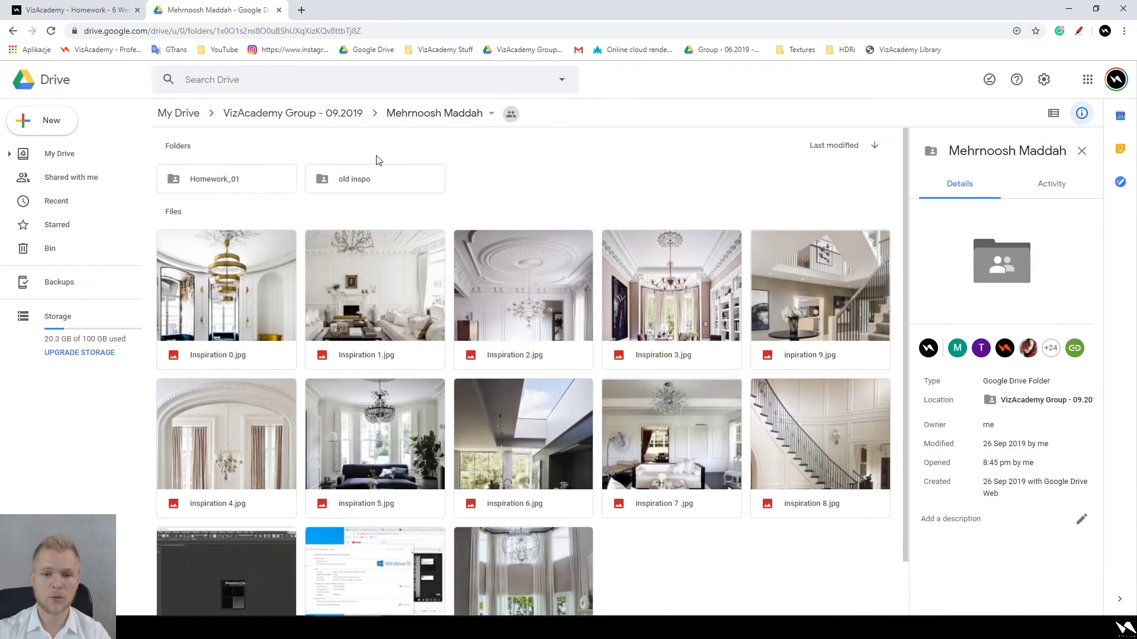
left_click(305, 123)
double_click(491, 222)
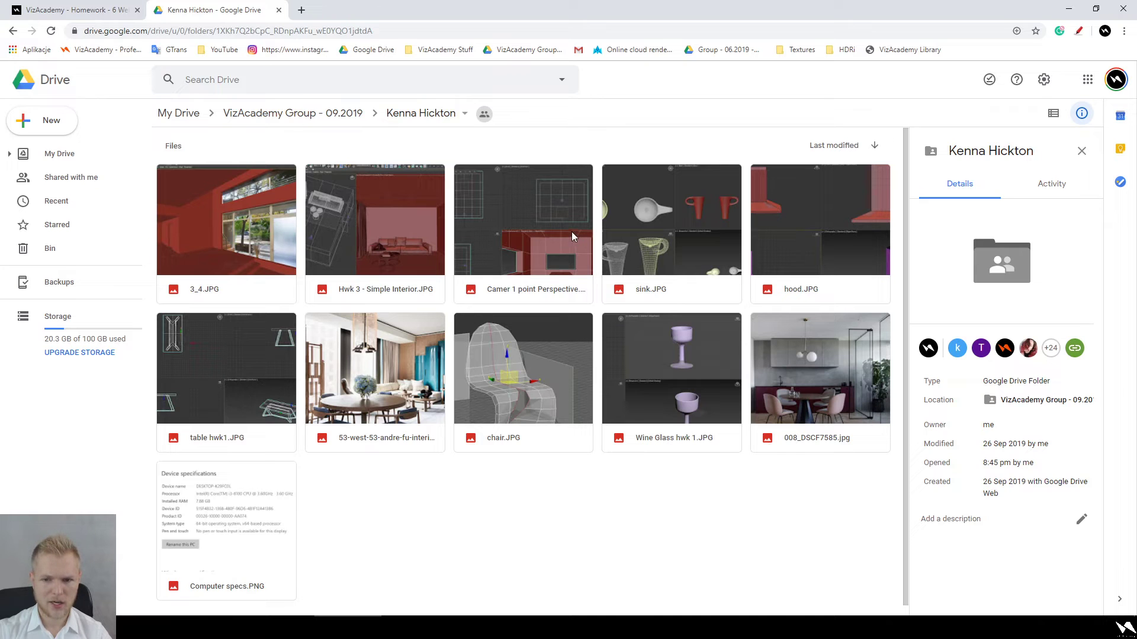
scroll(830, 379, "down", 1)
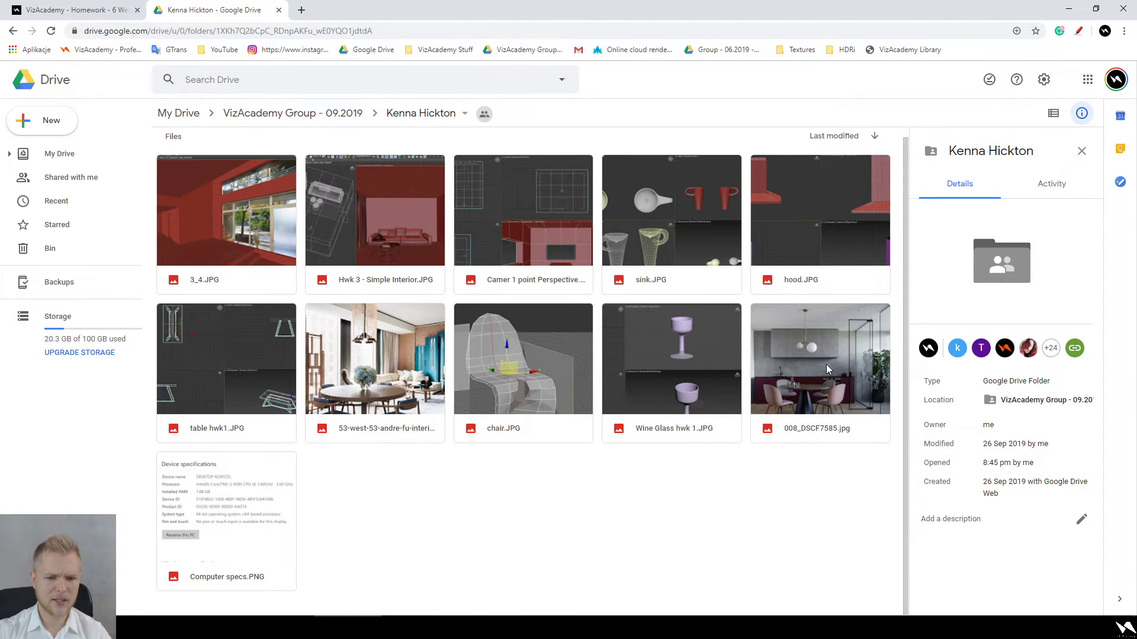
double_click(826, 368)
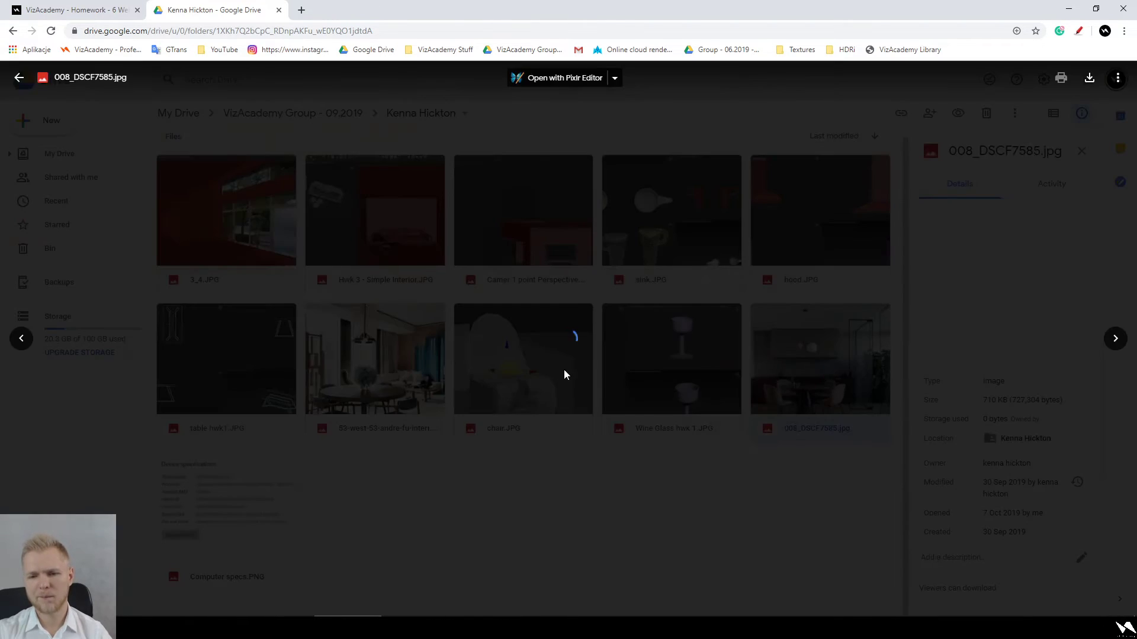
key("Escape")
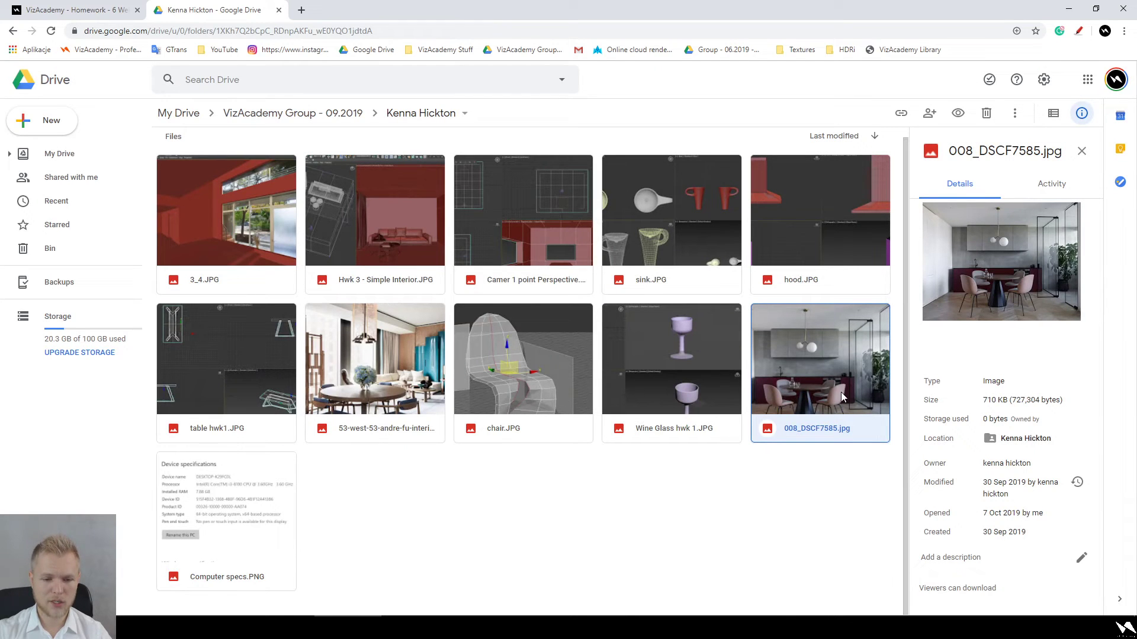
scroll(438, 343, "up", 1)
Step: Return to the group folder, open the second student's folder in the second row and look through its homework files
left_click(303, 115)
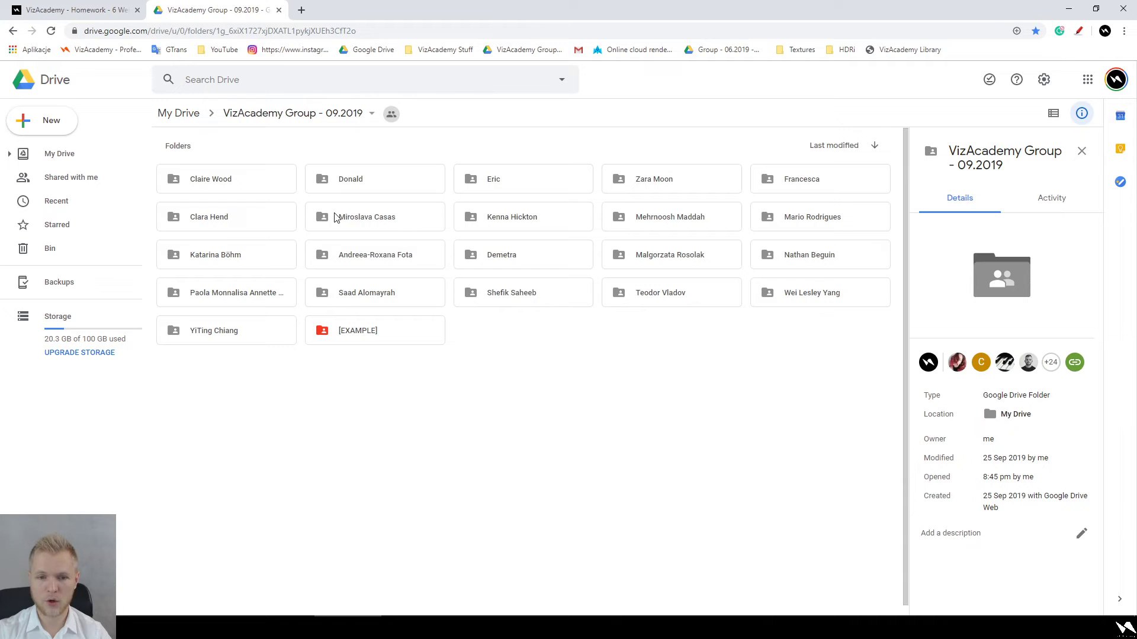
double_click(336, 217)
scroll(524, 252, "down", 4)
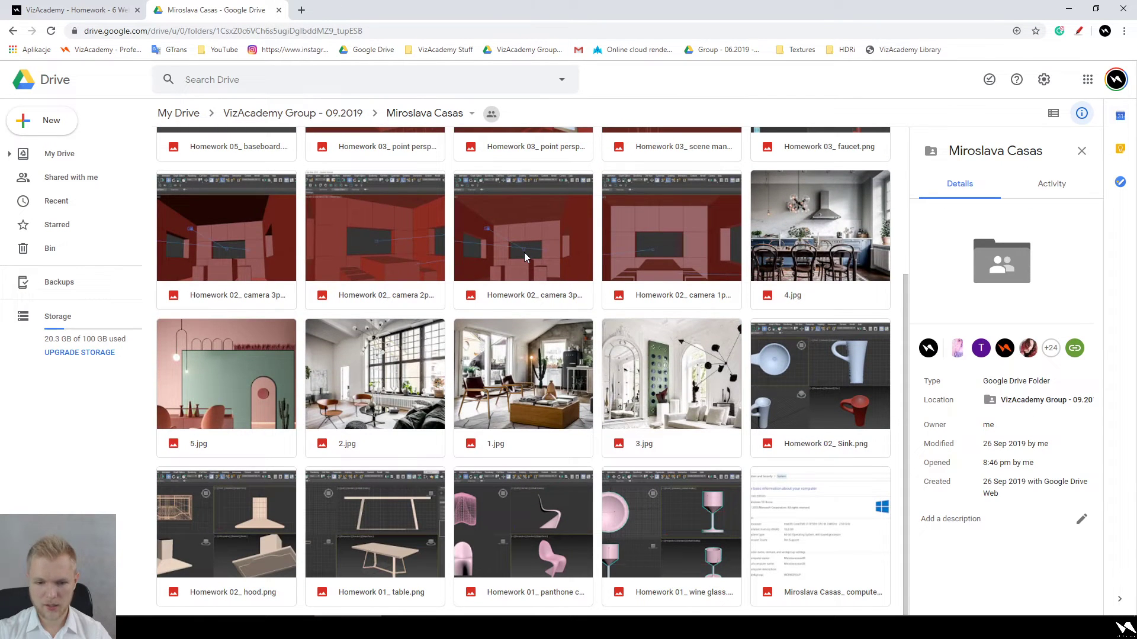
scroll(509, 278, "up", 4)
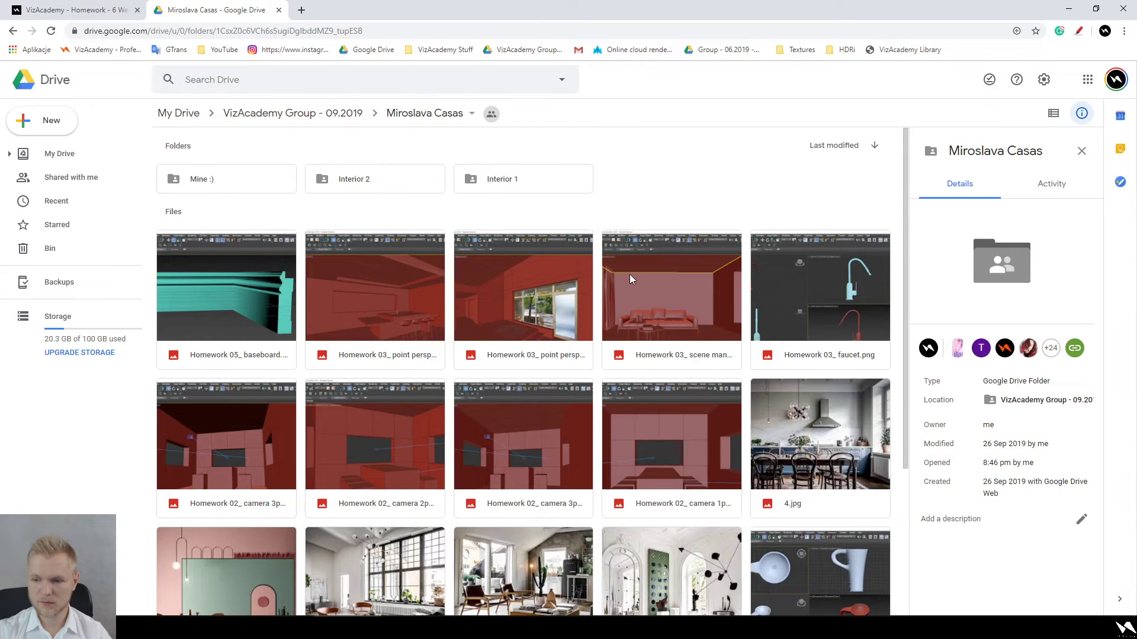
Step: Preview Homework 05_ baseboard.png, frame the baseboard's corner with comment areas without commenting, and close the preview
double_click(222, 285)
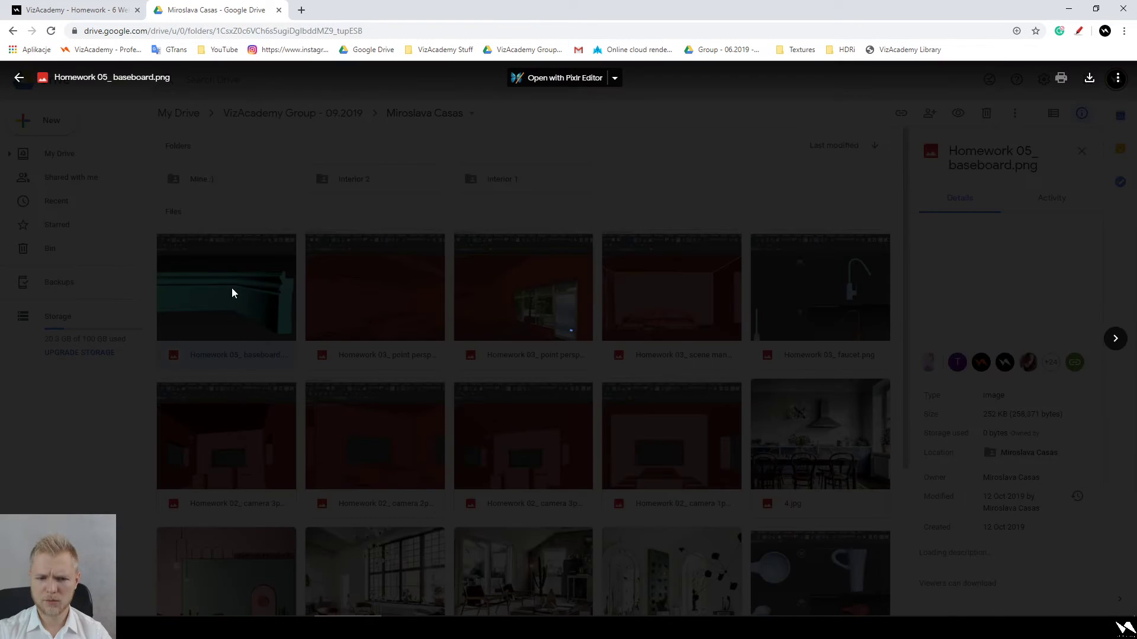
left_click_drag(636, 216, 514, 457)
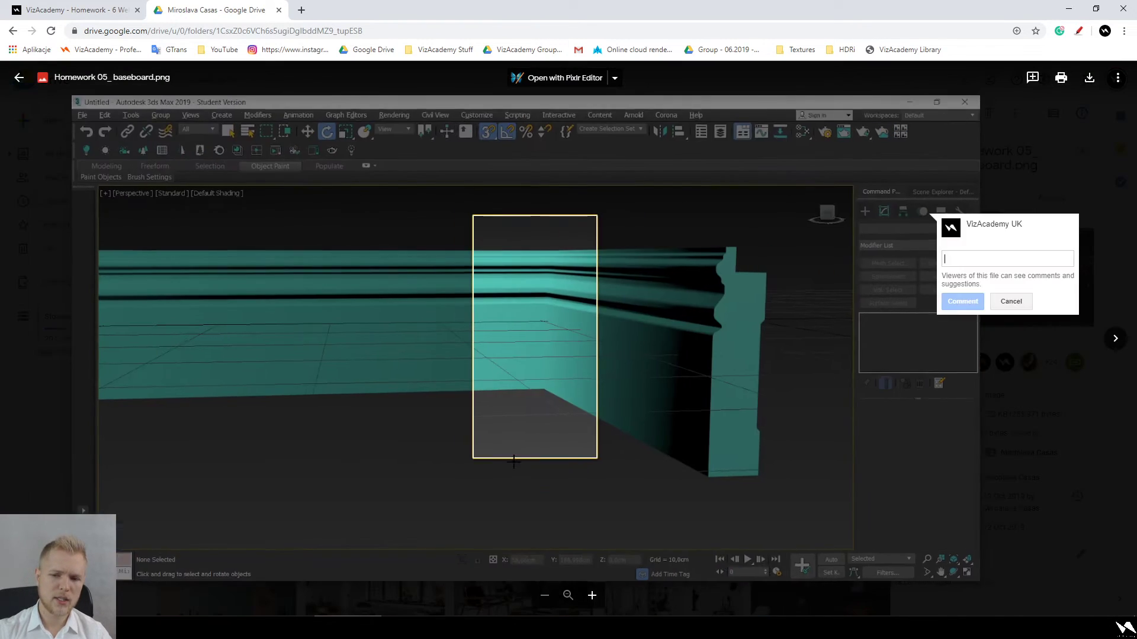
left_click(521, 376)
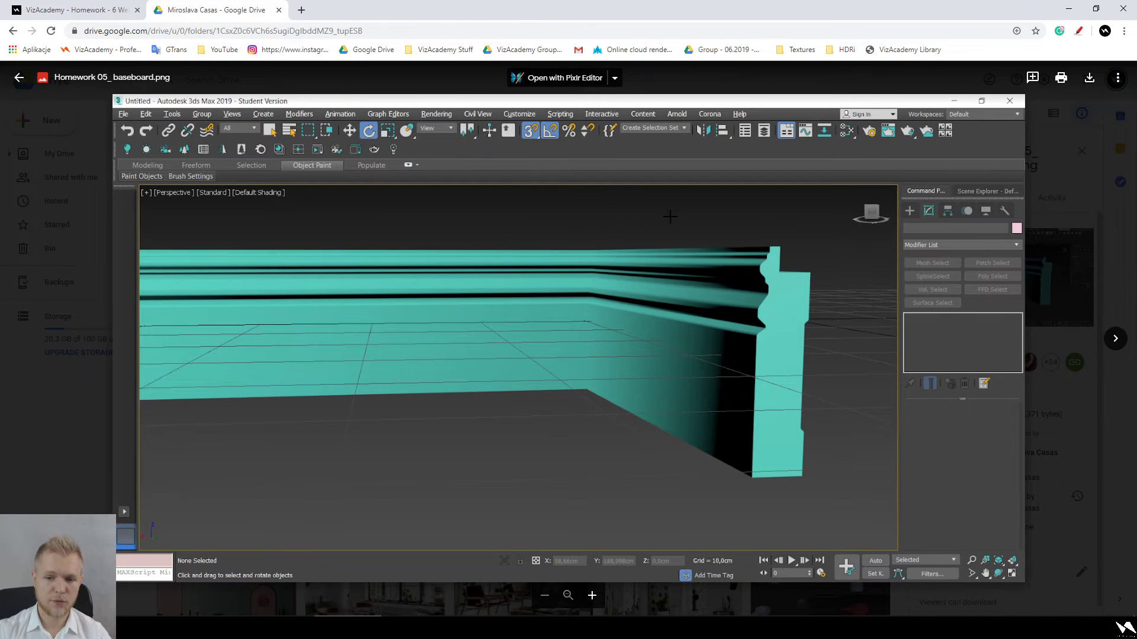
left_click_drag(669, 216, 524, 423)
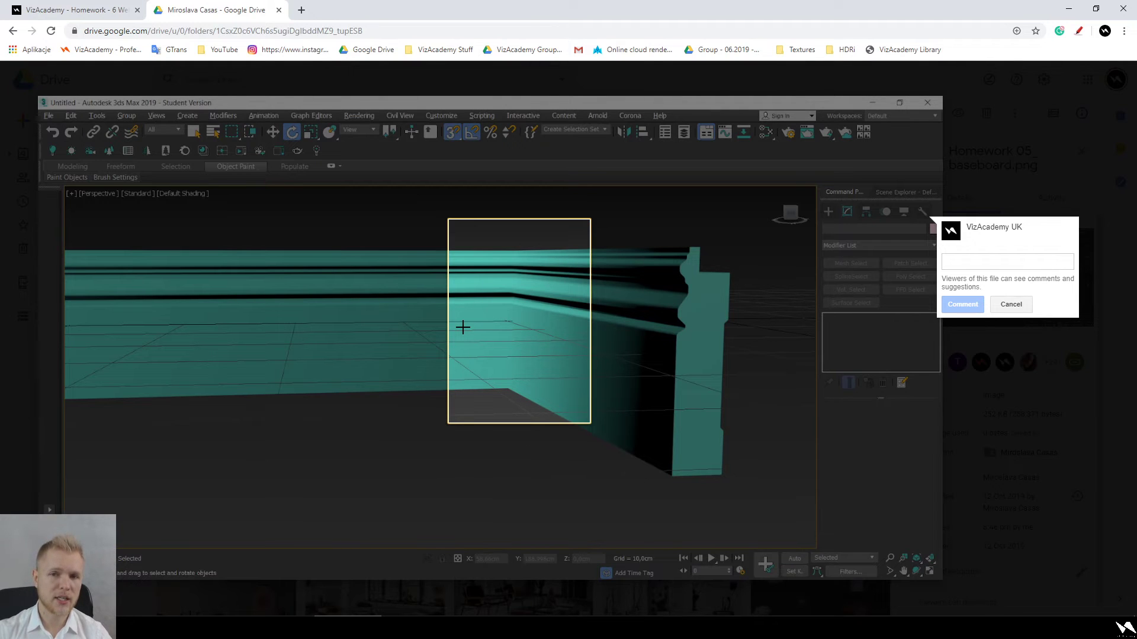
left_click(503, 363)
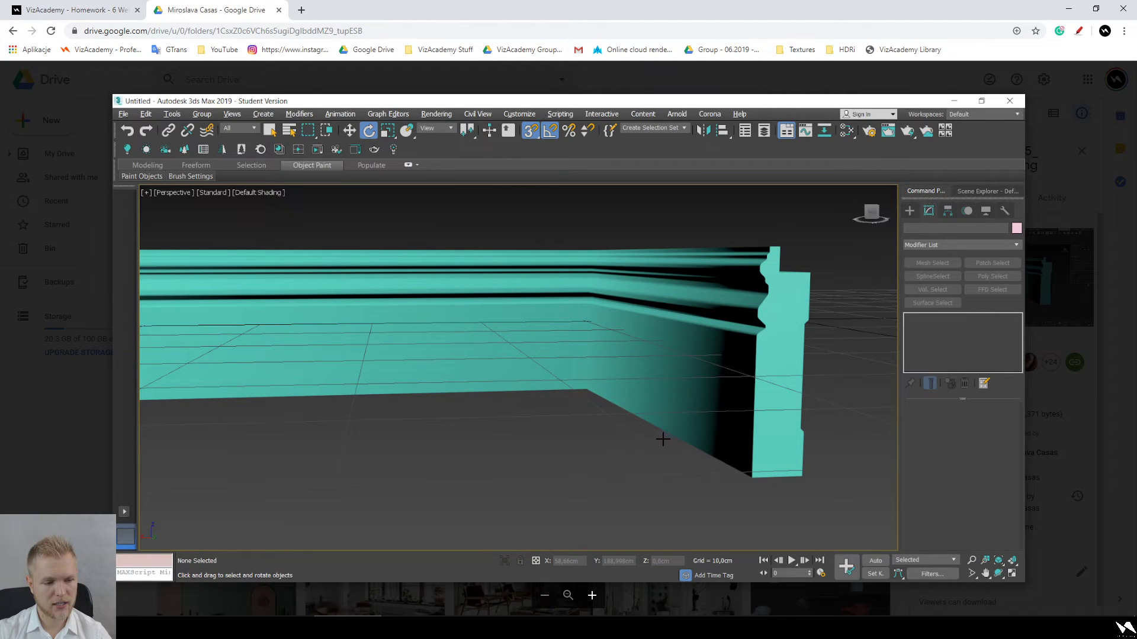
key("Escape")
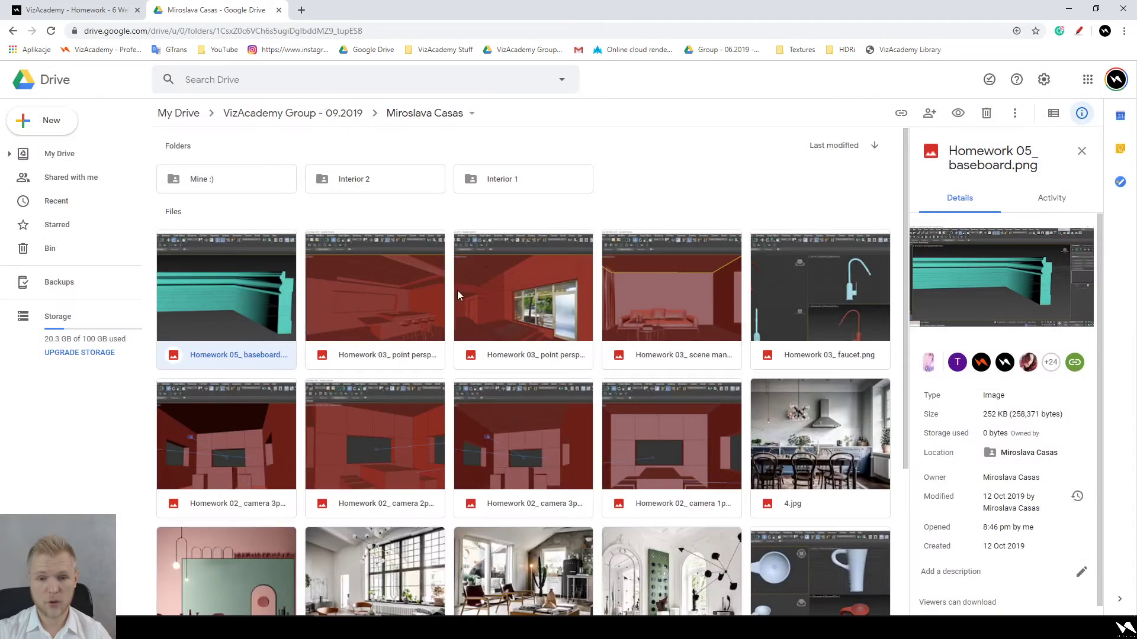
Step: Open the student's Interior 1 folder and browse its perspective match previews, comparing Homework 04_ Persp match interior 1.3.png with Persp lines.jpg
double_click(538, 175)
double_click(219, 245)
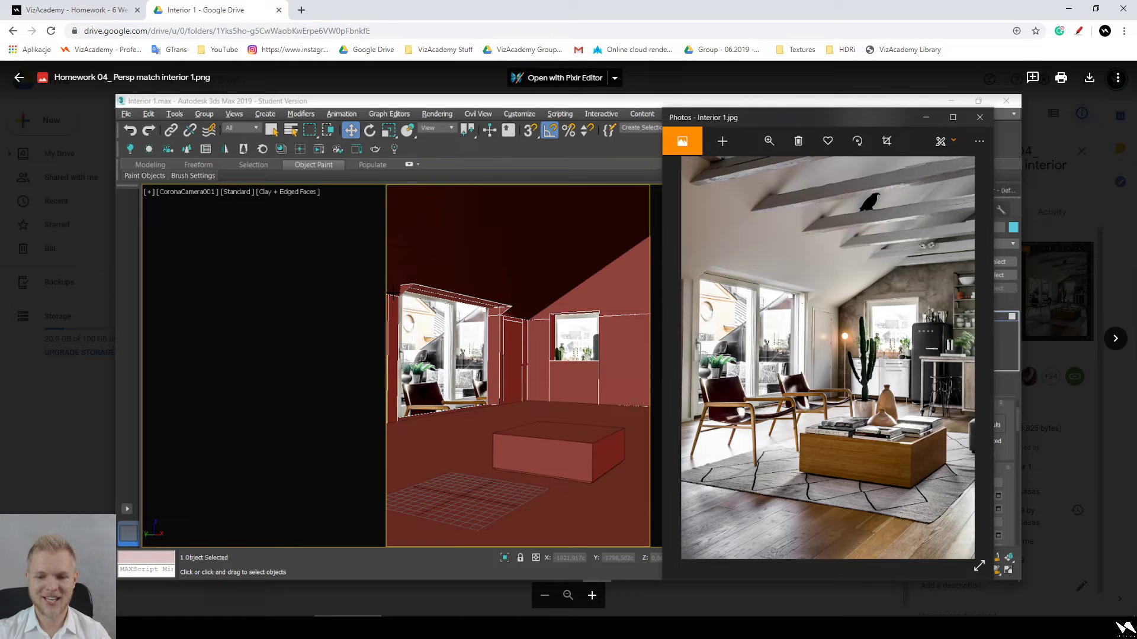
key("Right")
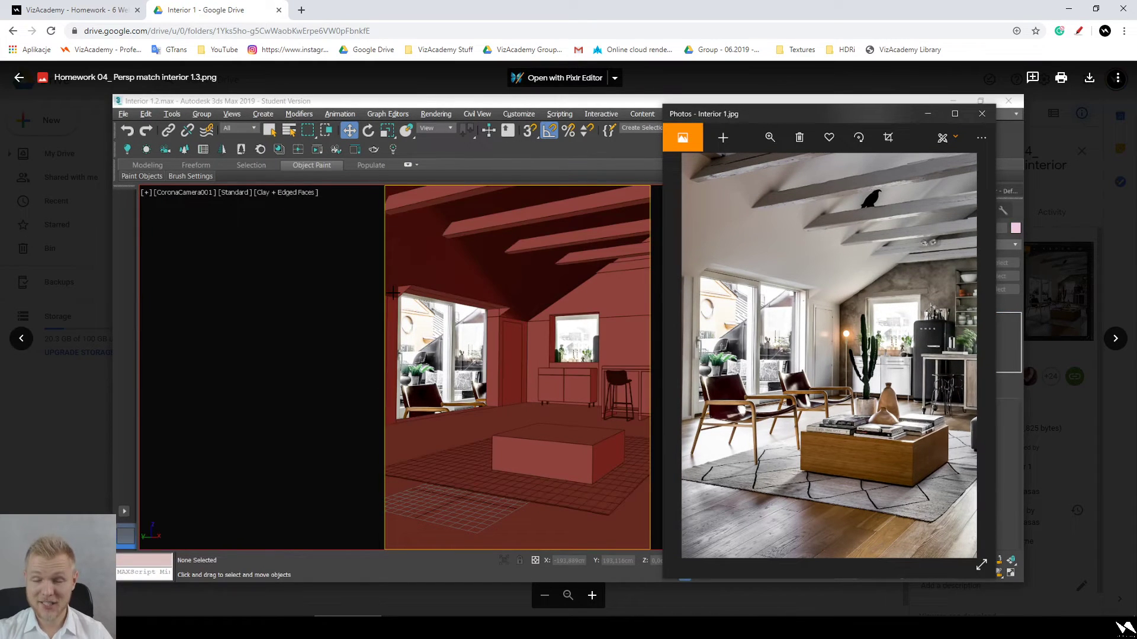
key("Right")
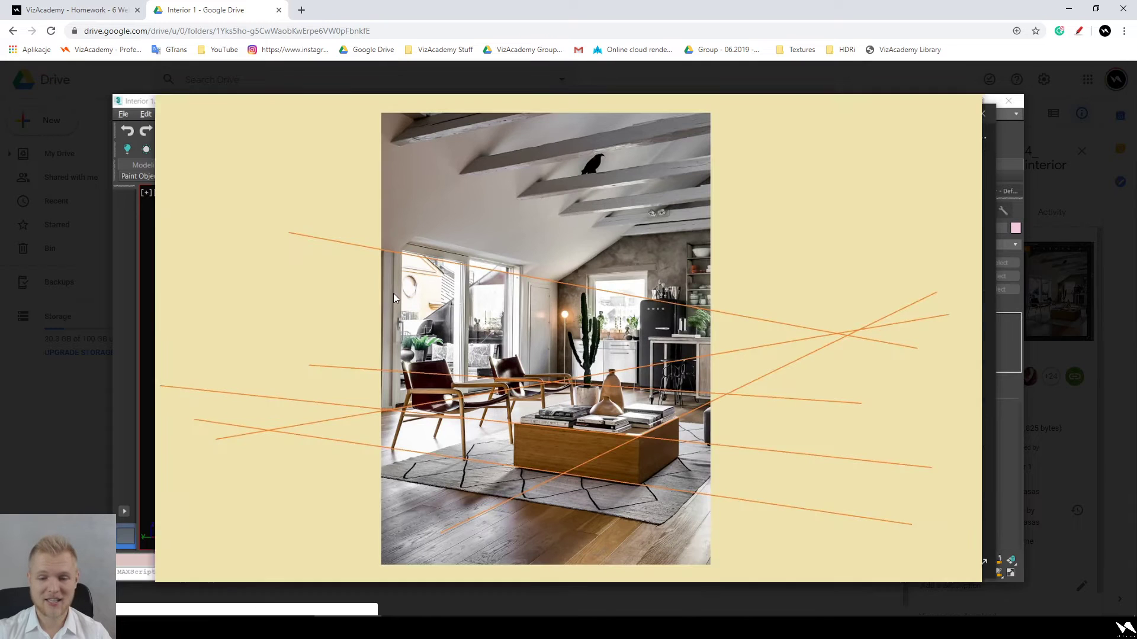
key("Right")
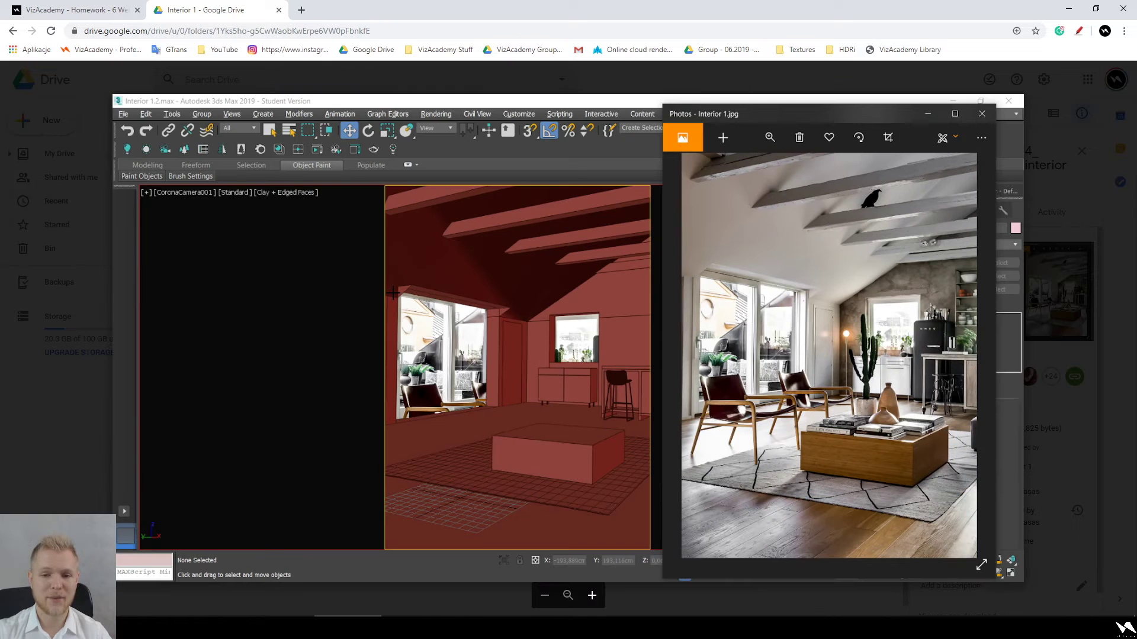
Step: Compare the modelled ceiling beams and window recess with the reference photo in the 1.3 perspective match image, and close the preview
scroll(429, 270, "up", 5)
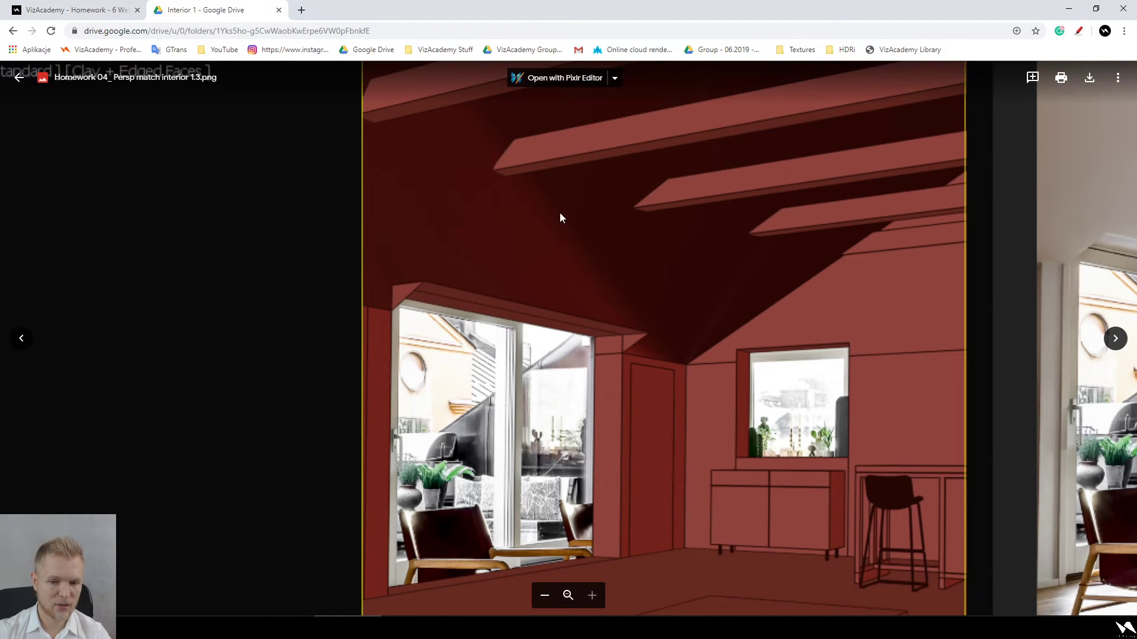
left_click_drag(703, 364, 429, 422)
left_click_drag(827, 416, 765, 418)
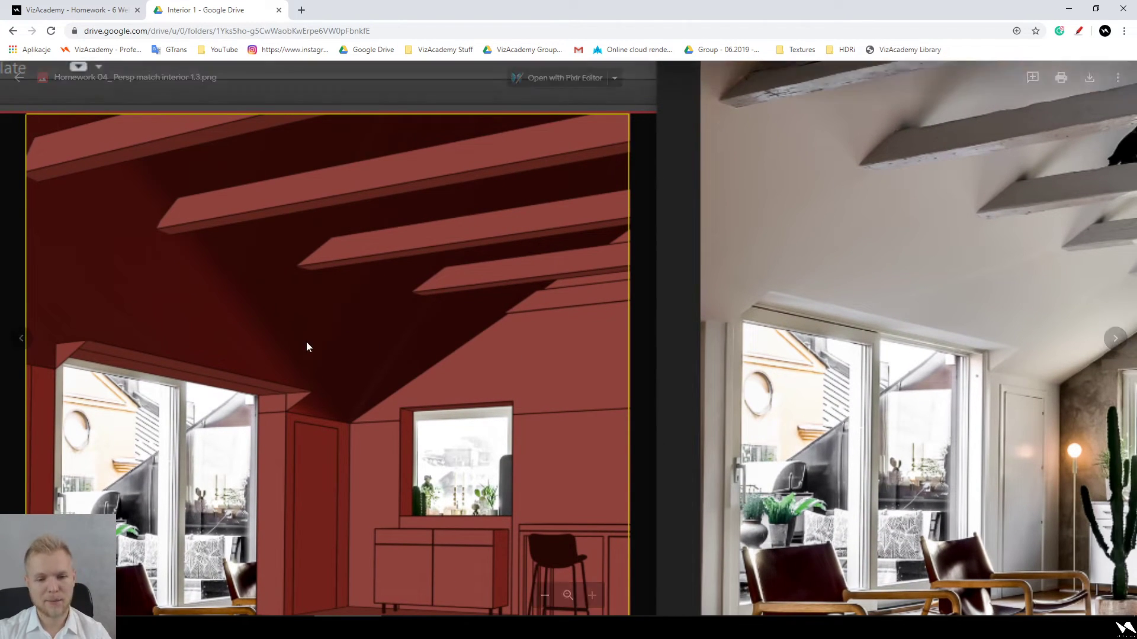
left_click_drag(259, 371, 502, 360)
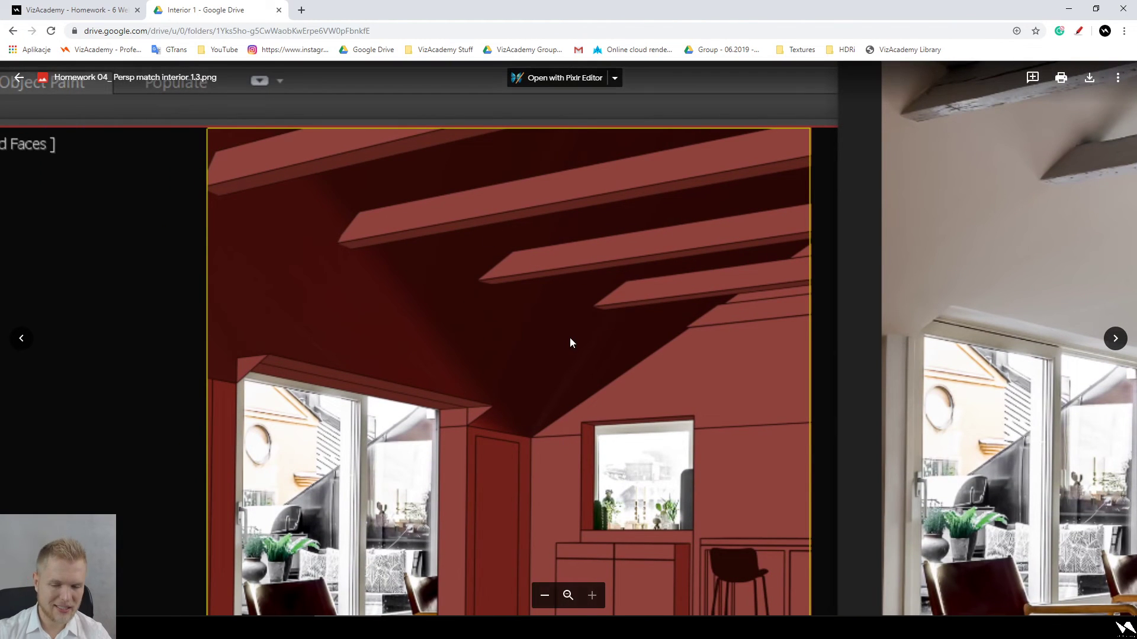
scroll(601, 401, "down", 3)
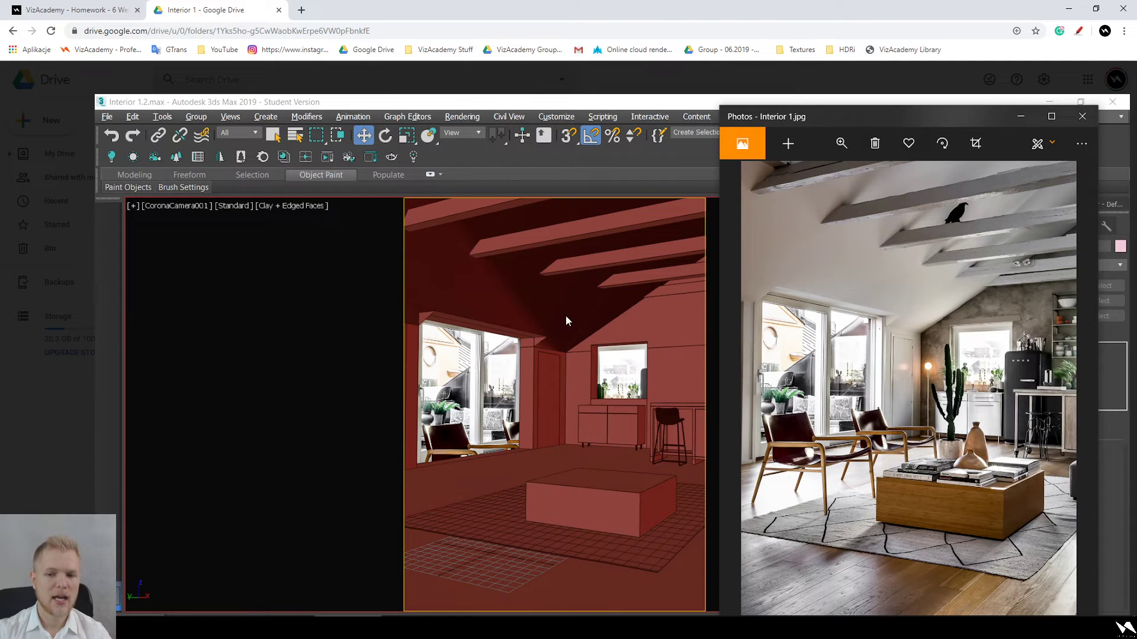
scroll(566, 320, "up", 2)
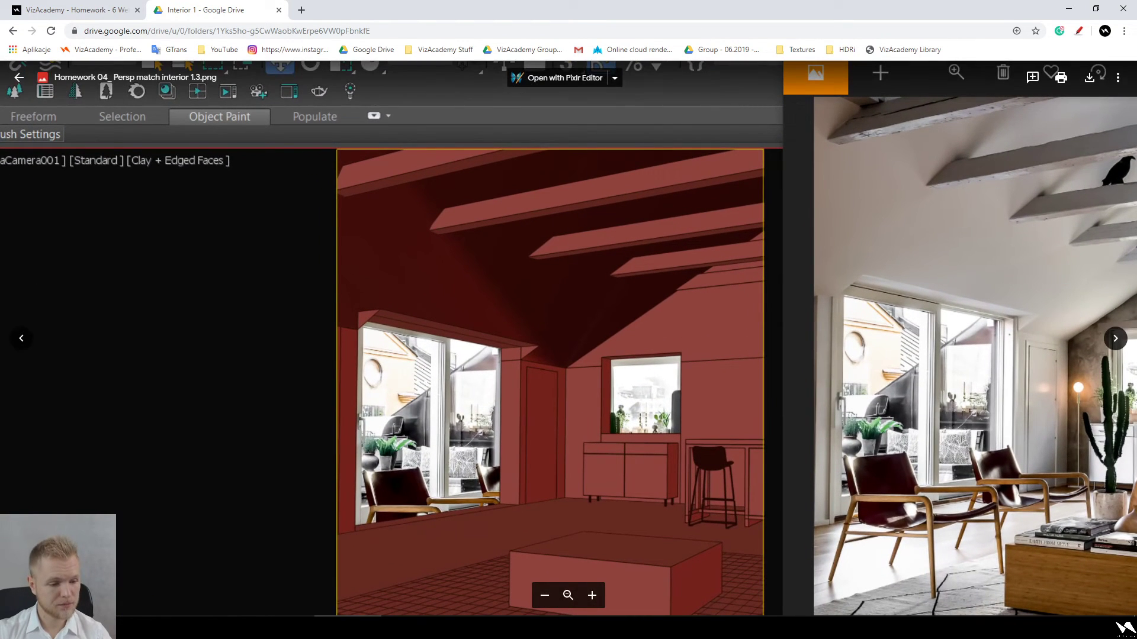
key("Escape")
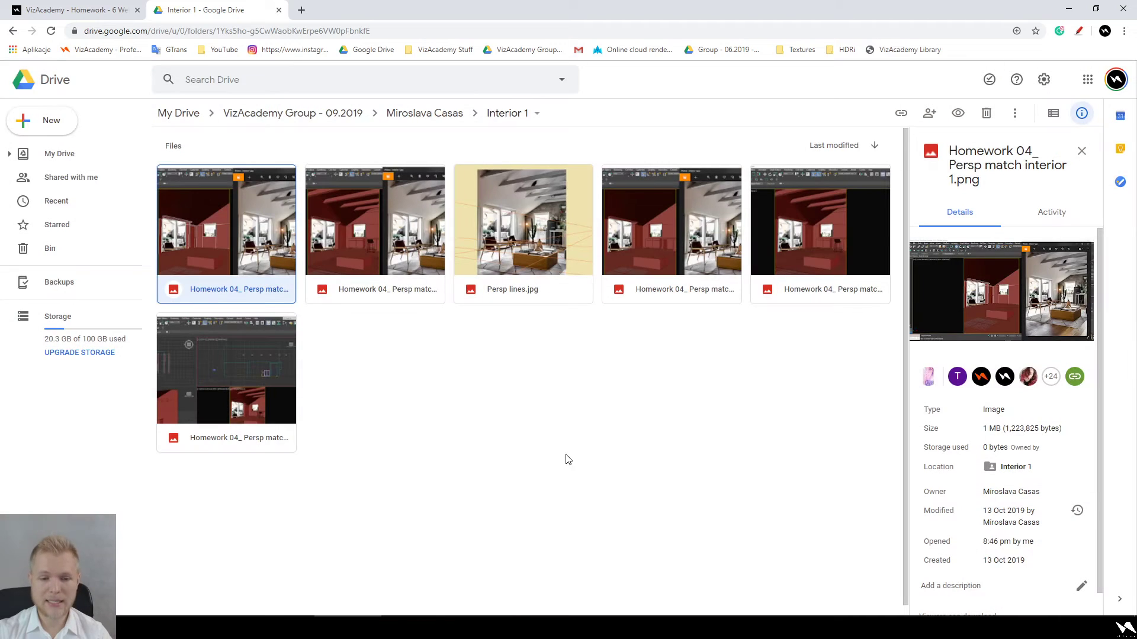
Step: Reopen the 1.3 perspective match image and browse the following previews, settling on Homework 04_ Persp match interior 1.4.png
double_click(341, 207)
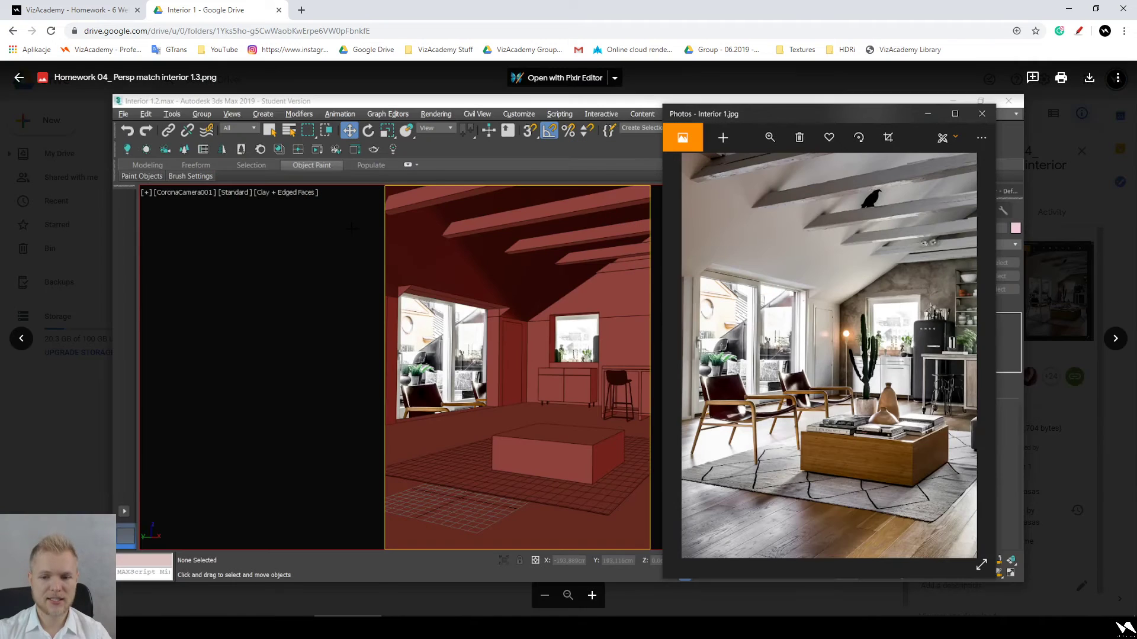
key("Right")
key("Right")
key("Right")
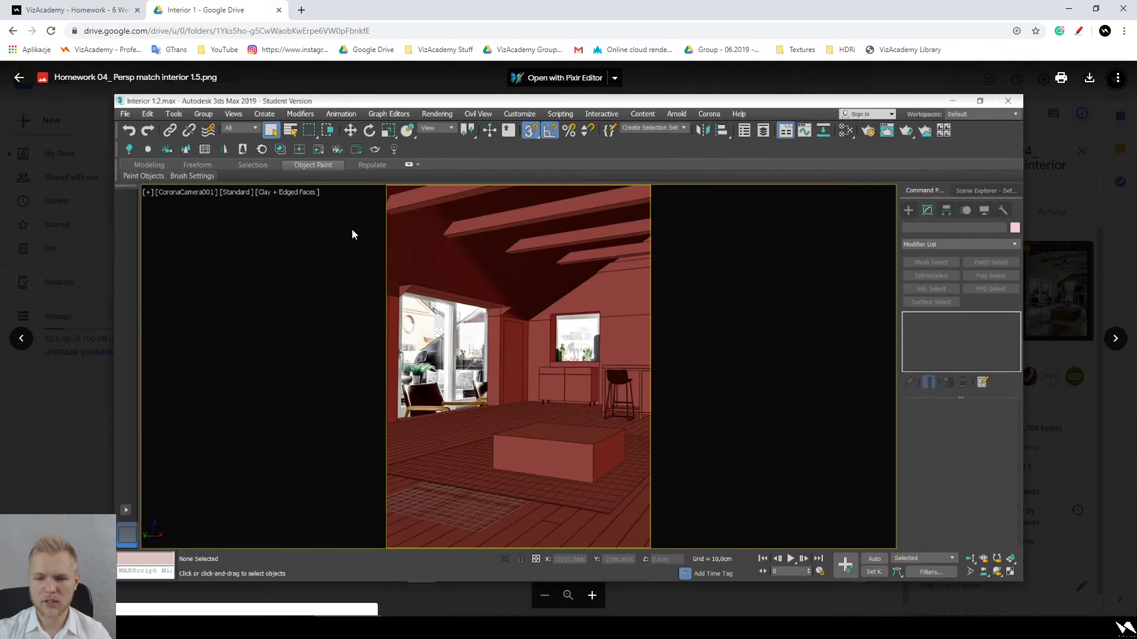
key("Left")
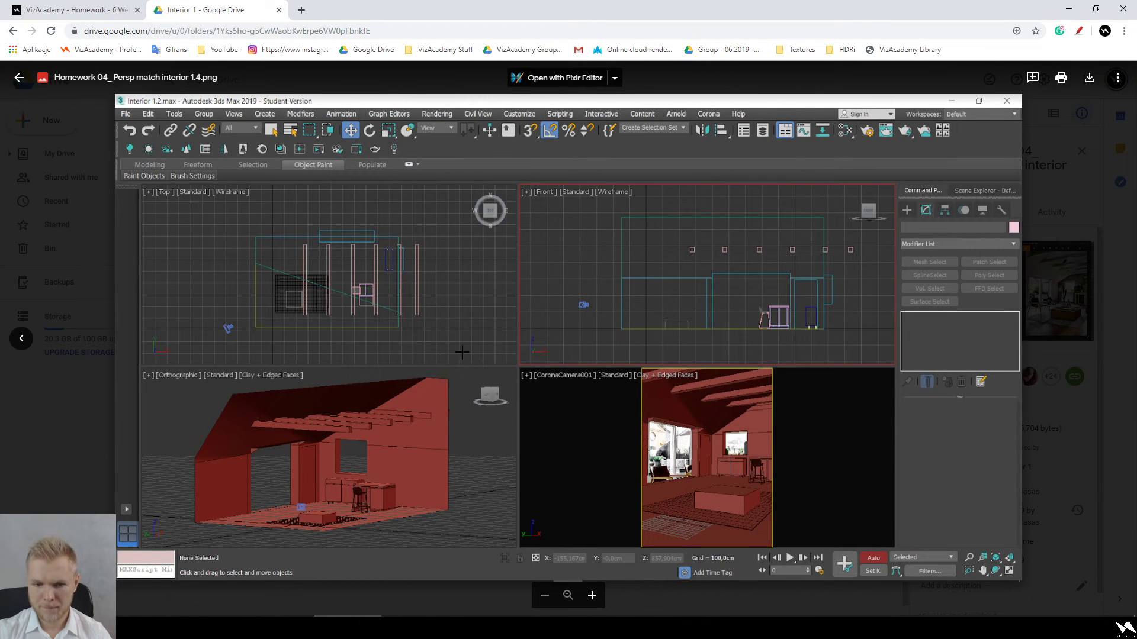
Step: Examine the room's top, front and orthographic viewports up close in the 1.4 image, focusing on the sloped ceiling around the window recess
scroll(367, 297, "up", 5, "ctrl")
scroll(371, 220, "down", 2, "ctrl")
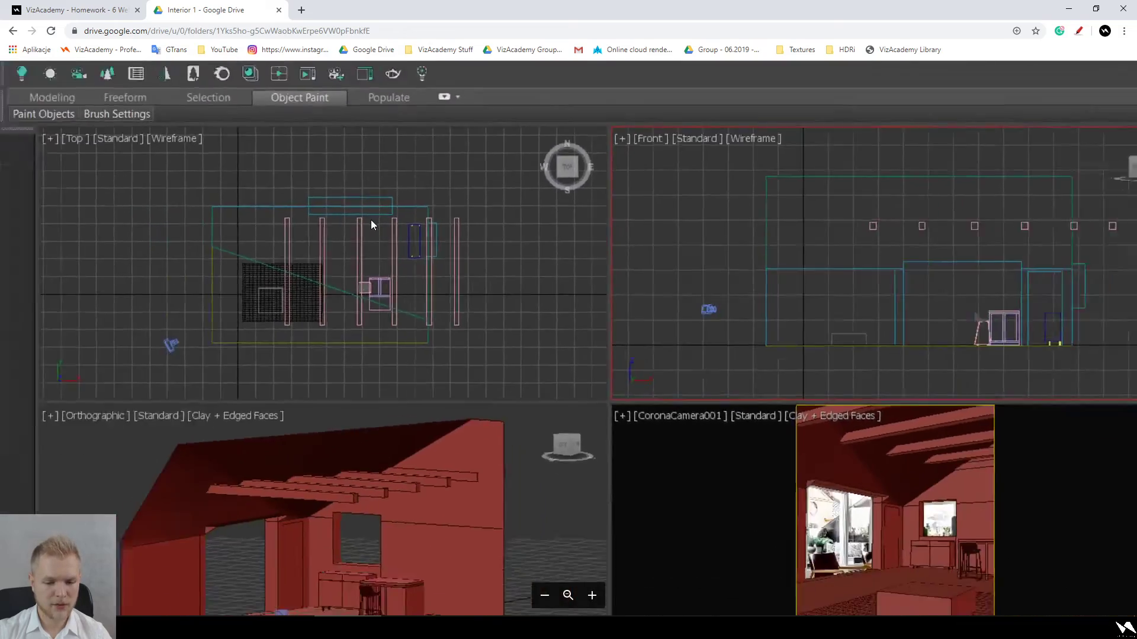
scroll(371, 219, "down", 3, "ctrl")
scroll(904, 265, "up", 3, "ctrl")
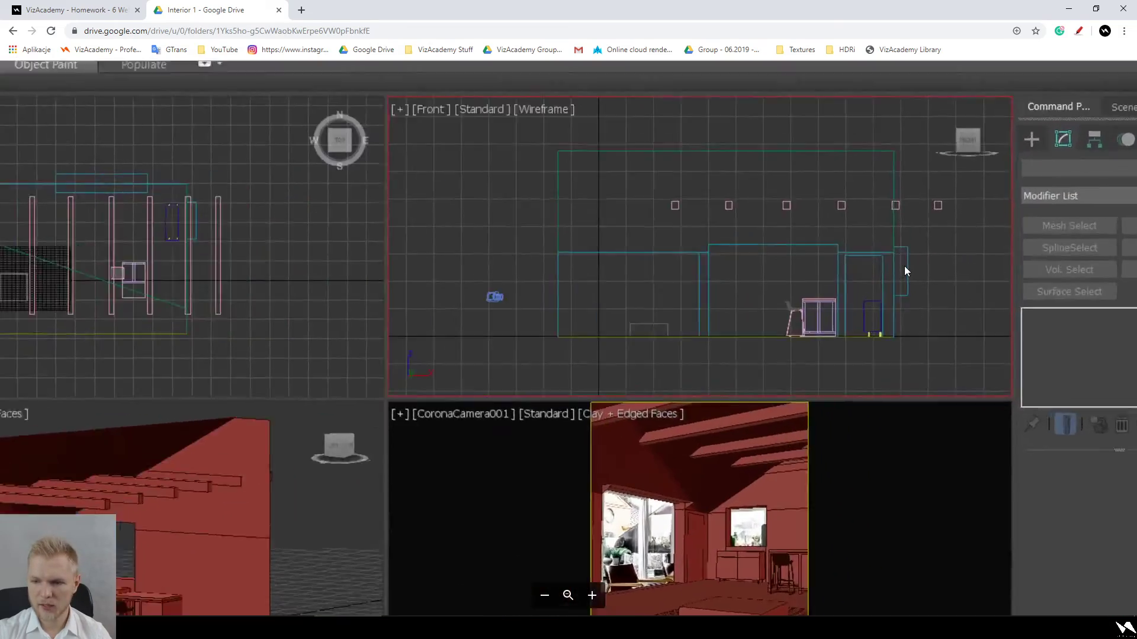
scroll(904, 265, "down", 3, "ctrl")
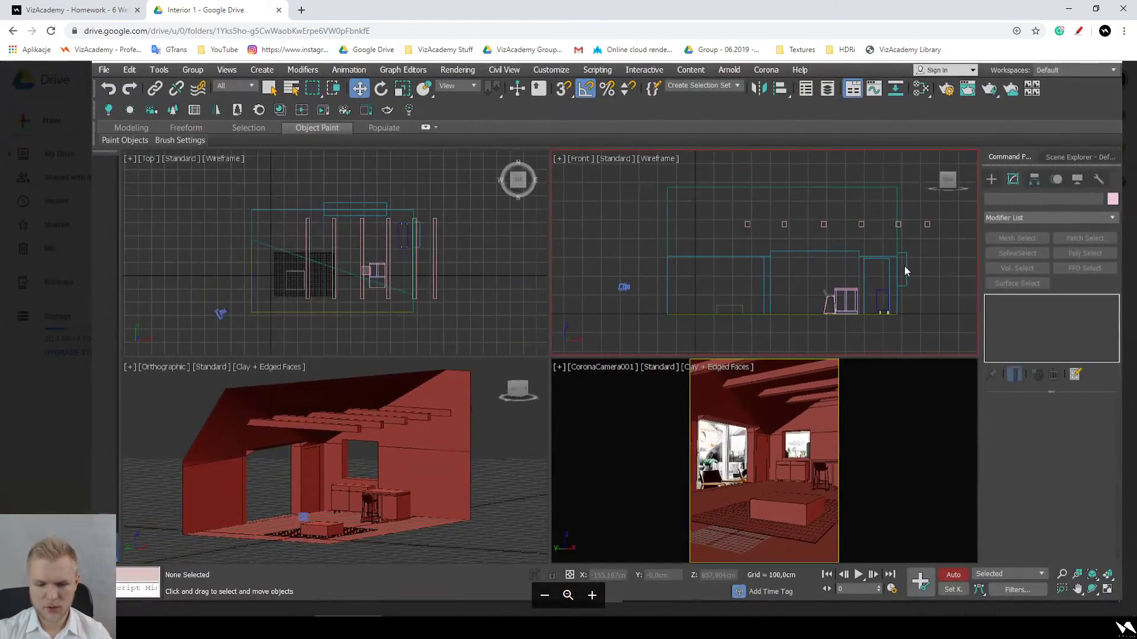
scroll(247, 417, "up", 4, "ctrl")
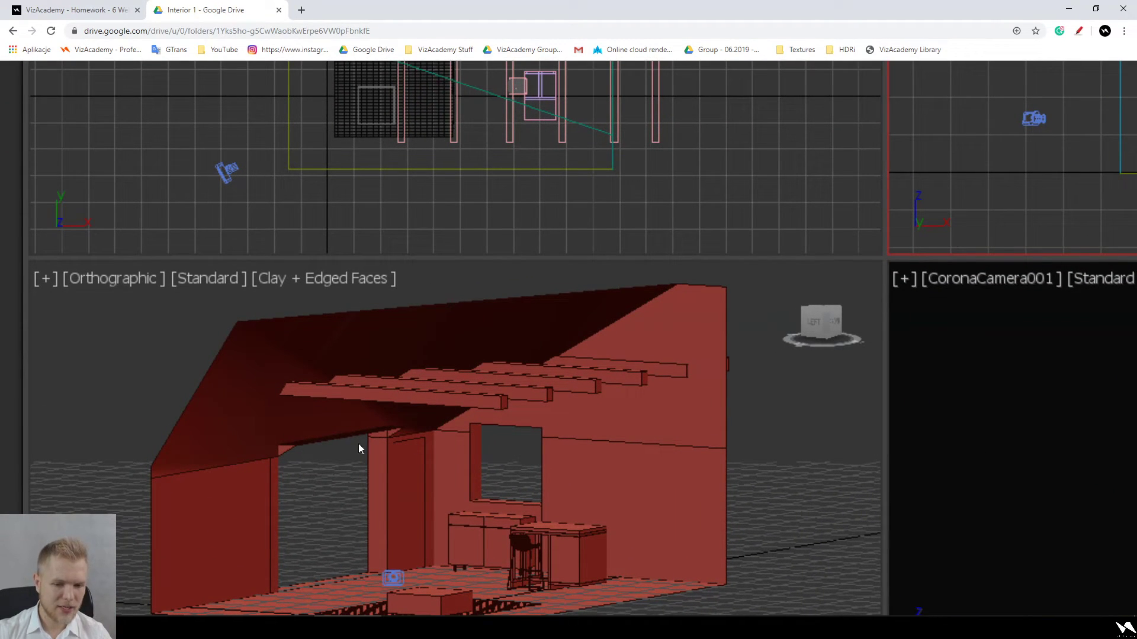
Step: Switch to 3ds Max and minimise the material editor and the Render Setup window to free the viewports
left_click(1079, 31)
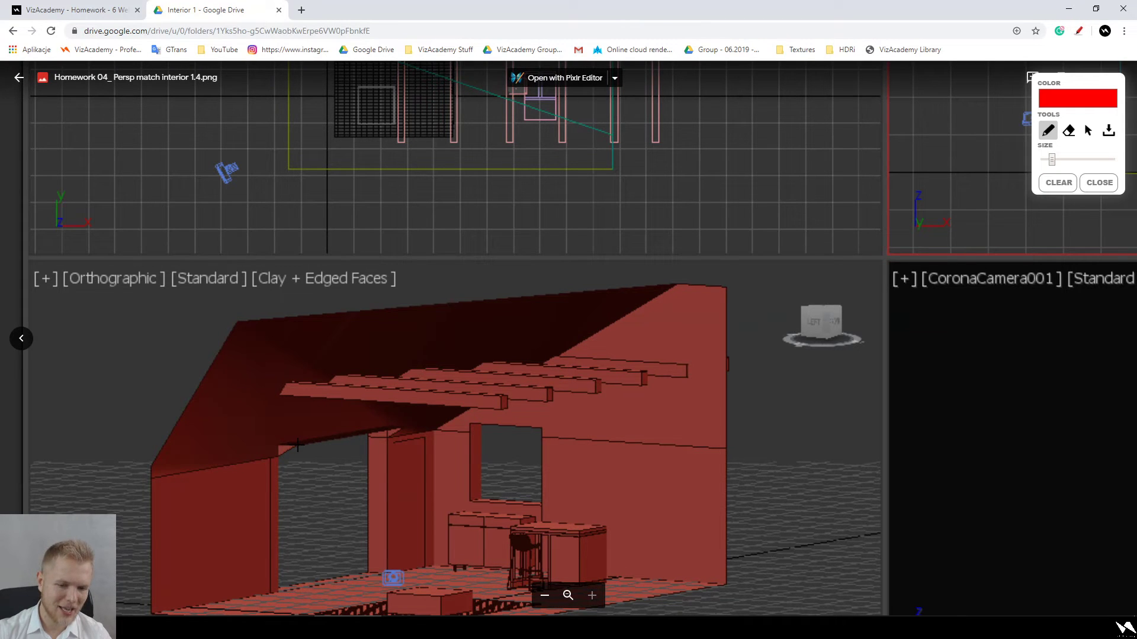
key("Escape")
key("alt+Tab")
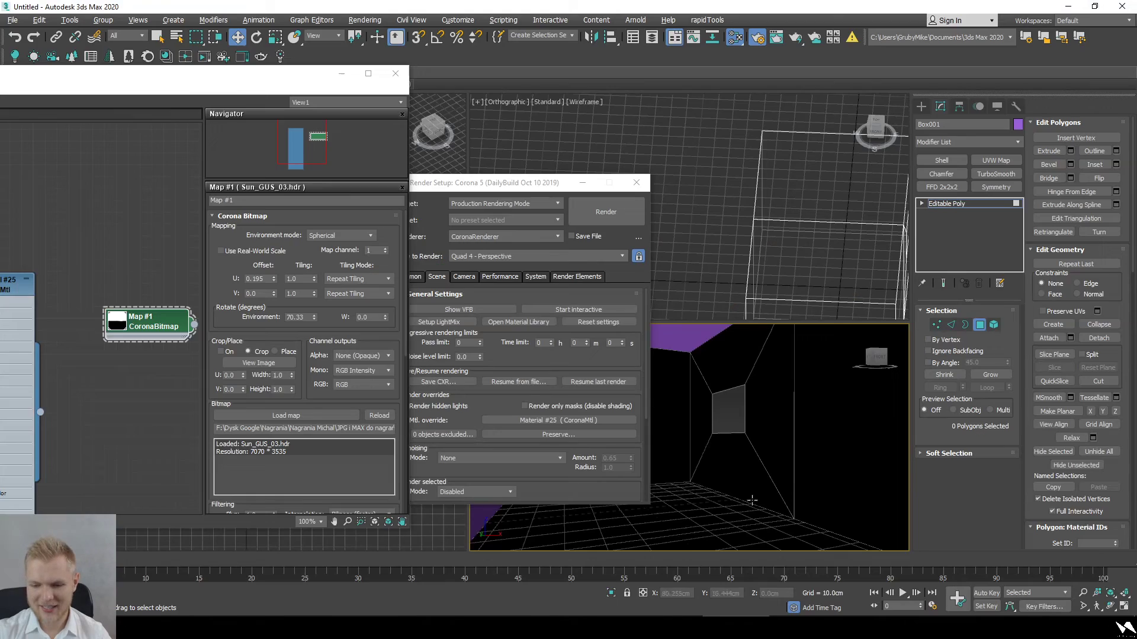
left_click(562, 183)
left_click(341, 74)
left_click(583, 182)
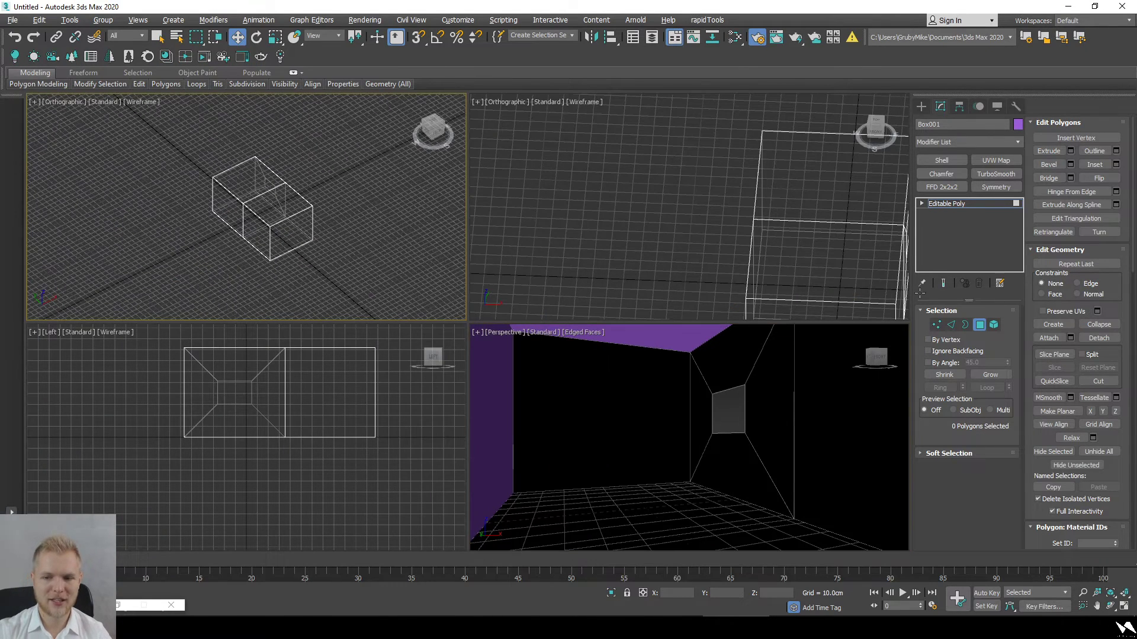
Step: Delete the existing room box and create a plane about 311 cm long and 284 cm wide
left_click(979, 325)
key("Delete")
left_click(923, 109)
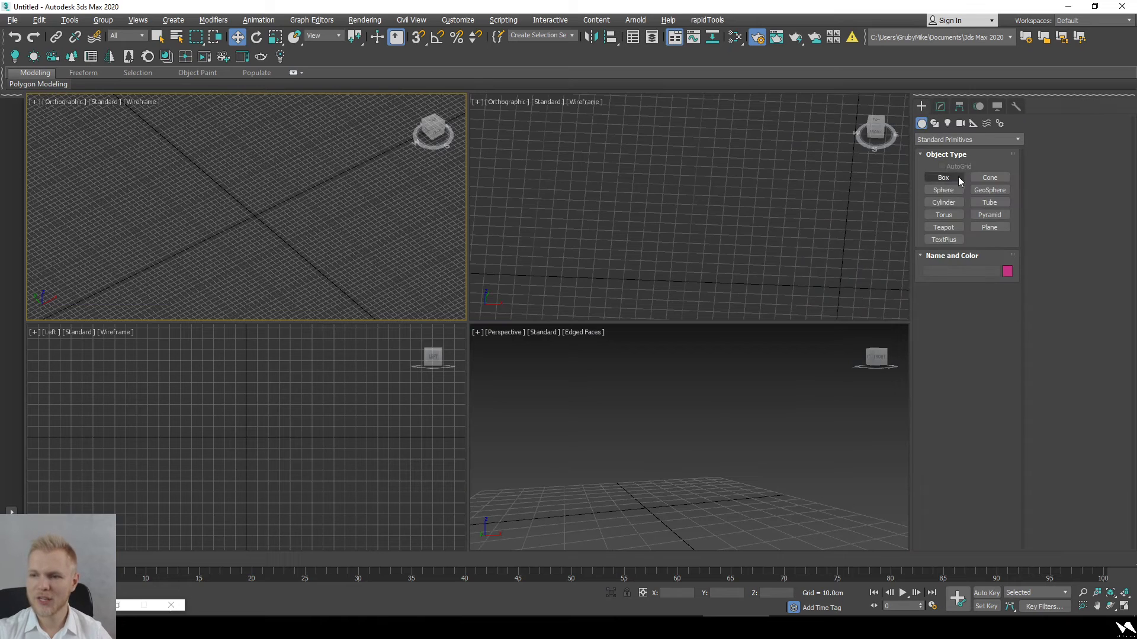
left_click(989, 227)
left_click_drag(244, 173, 242, 262)
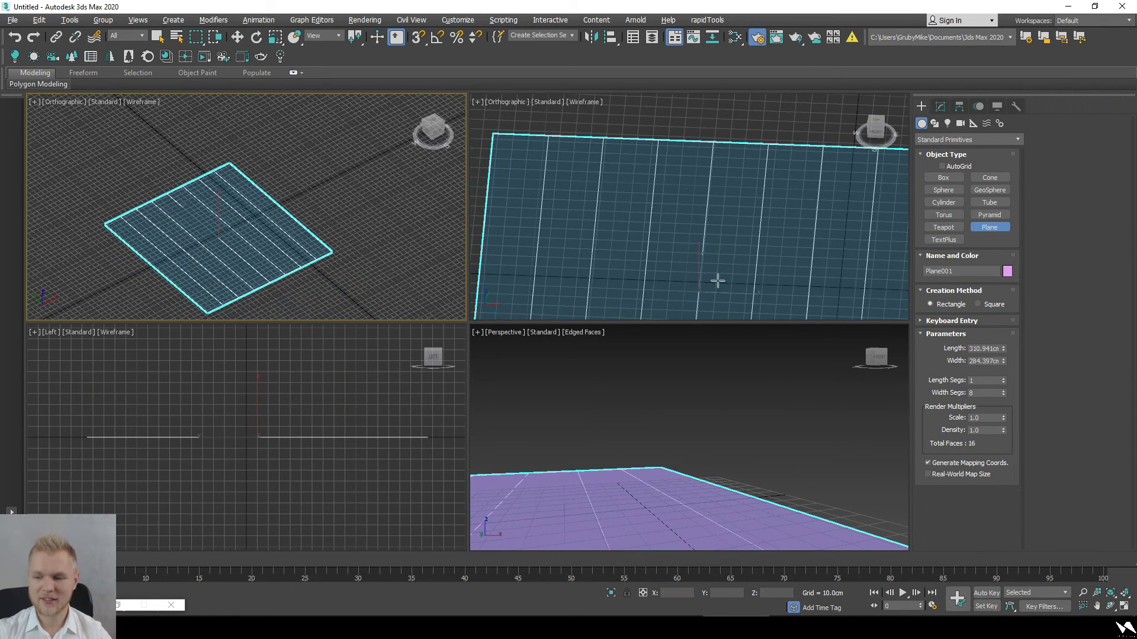
Step: Set the plane's length and width segments to 5 each and convert it to Editable Poly
double_click(991, 381)
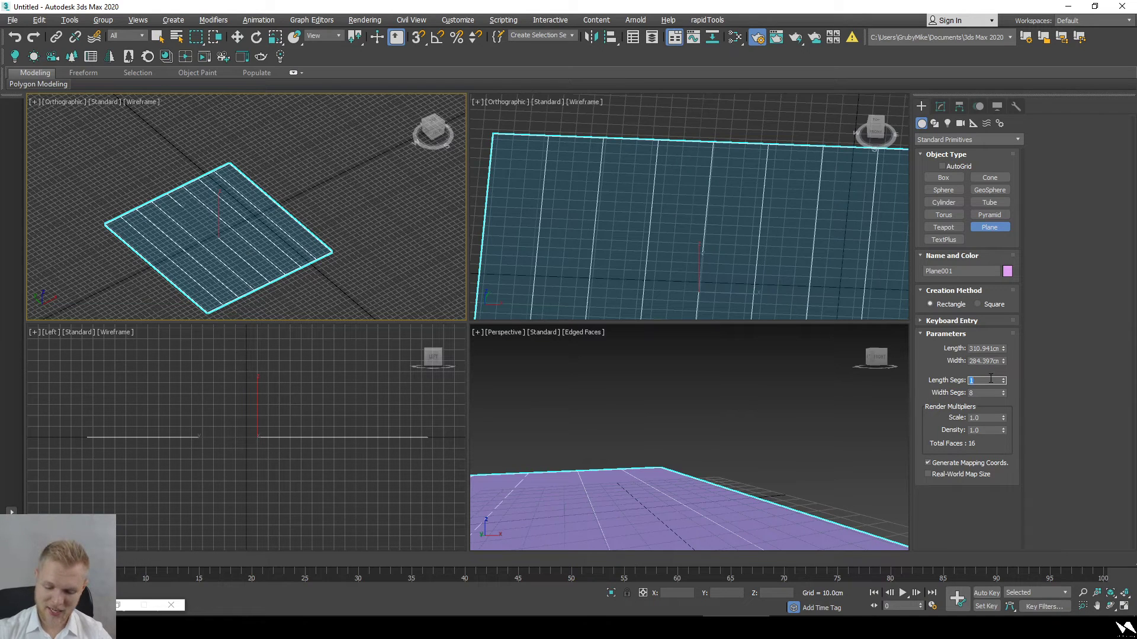
type("5")
key("Tab")
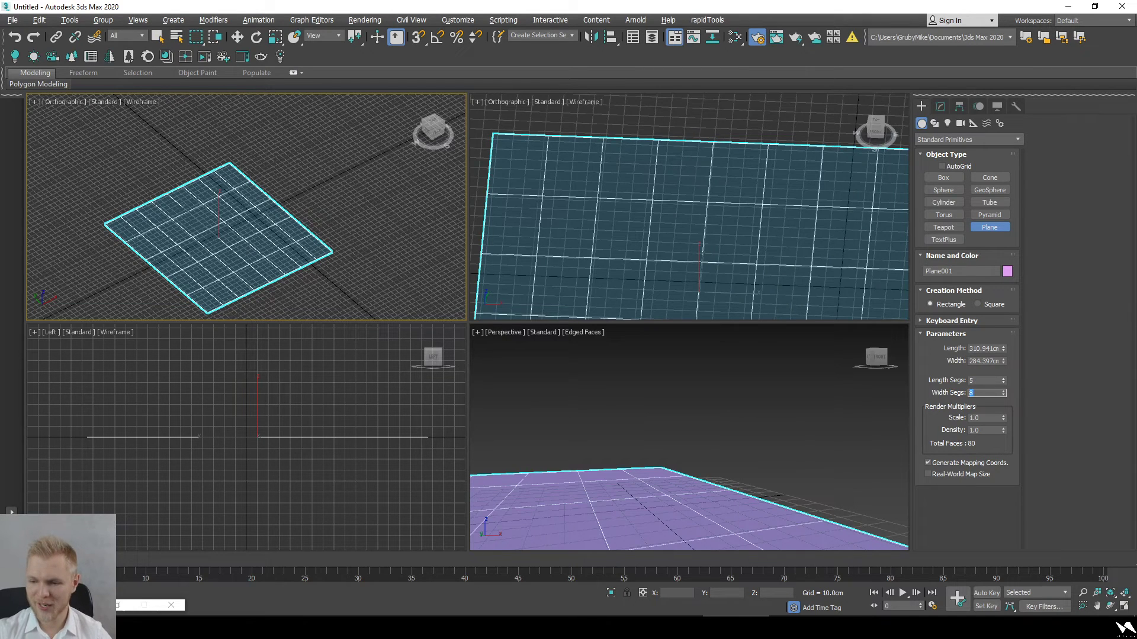
type("5")
key("Return")
key("w")
right_click(259, 244)
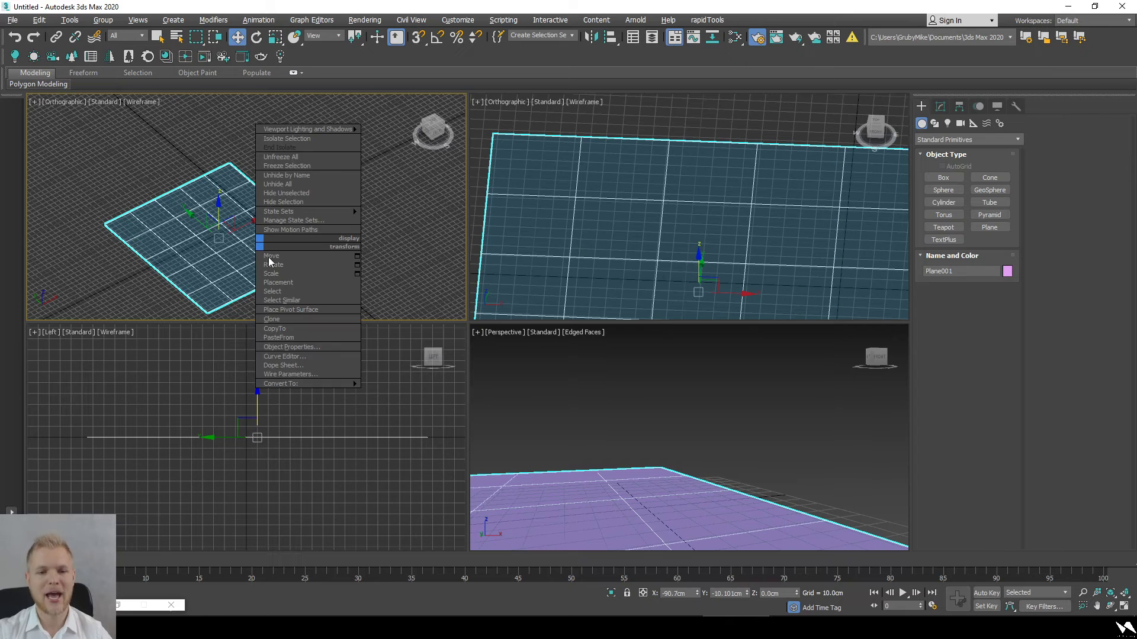
mouse_move(297, 383)
left_click(382, 395)
Step: Turn on angle snap and raise the plane well above the grid in the perspective view
key("e")
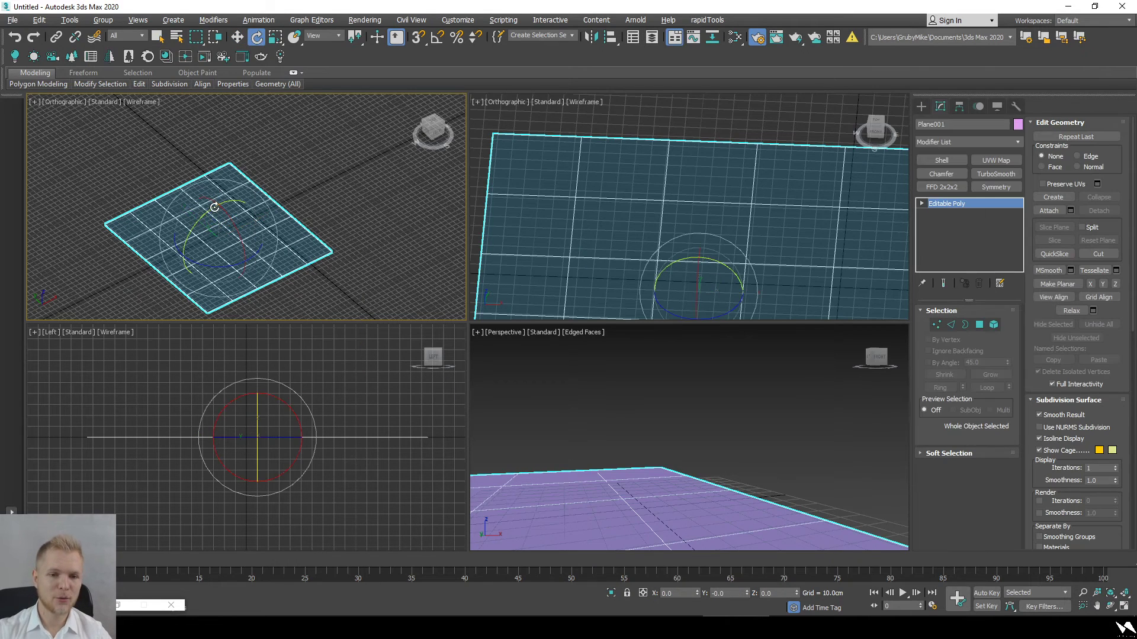
left_click_drag(206, 218, 222, 199)
right_click(222, 187)
key("a")
key("w")
scroll(685, 436, "down", 5)
middle_click_drag(685, 436, 663, 428, "alt")
scroll(663, 429, "up", 3)
left_click_drag(603, 391, 612, 268)
middle_click_drag(663, 396, 720, 542)
Step: Rotate the raised plane to 135 degrees about the Y axis so that it slopes like an attic ceiling
key("e")
left_click_drag(658, 386, 607, 394)
right_click(618, 316)
right_click(618, 370)
right_click(617, 370)
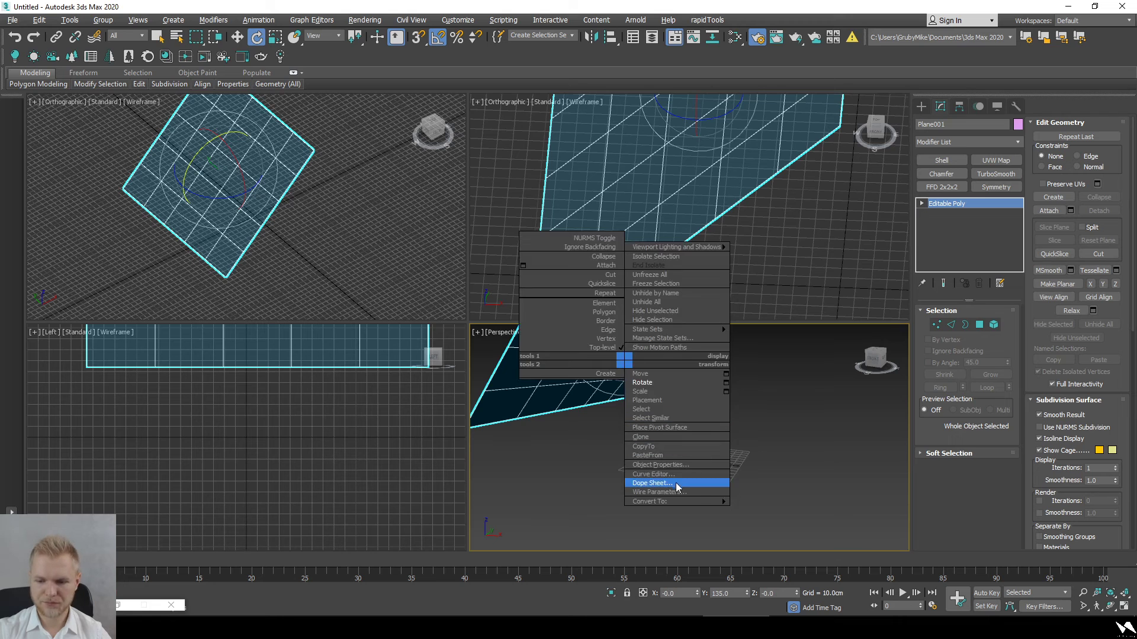
left_click(778, 512)
mouse_move(673, 444)
middle_mouse_down()
mouse_move(692, 461)
mouse_move(680, 456)
middle_mouse_up()
Step: Delete the three middle polygons along the plane's lower edge to leave a notch for the window recess
key("4")
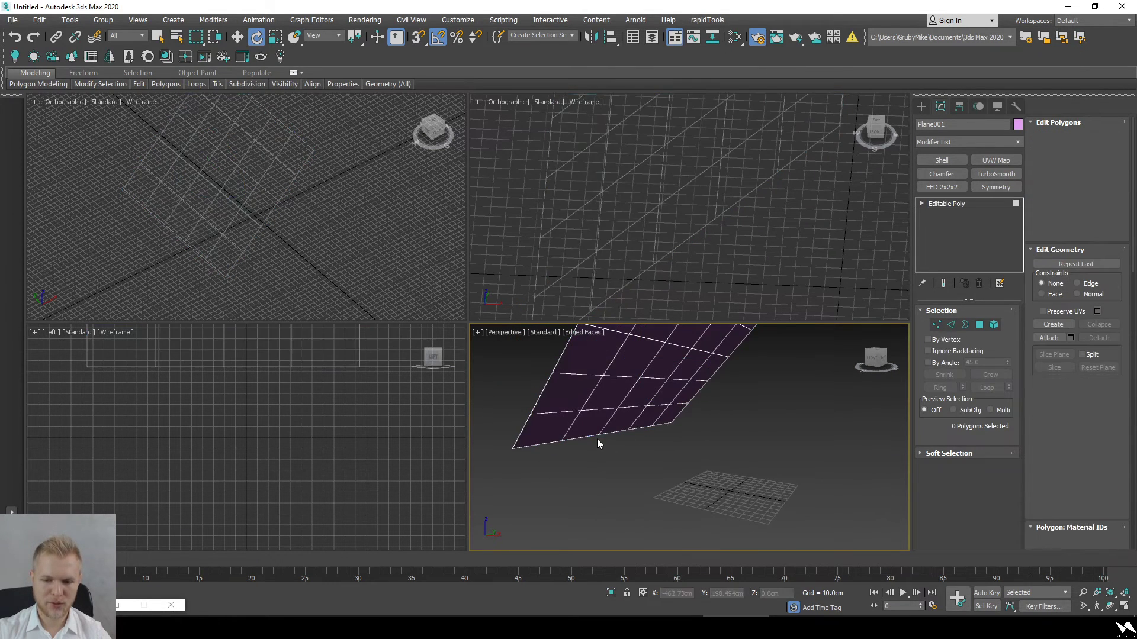
left_click(597, 428)
left_click(619, 423, "ctrl")
left_click(666, 418, "ctrl")
left_click(643, 415, "ctrl")
key("ctrl+z")
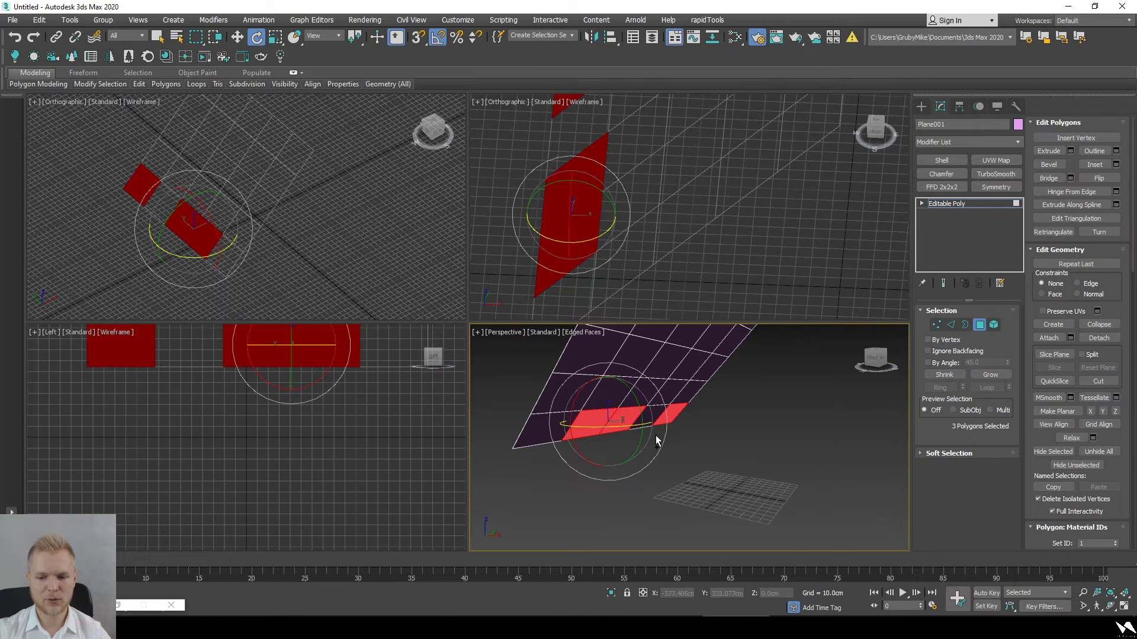
key("ctrl+z")
left_click(650, 417, "ctrl")
key("End")
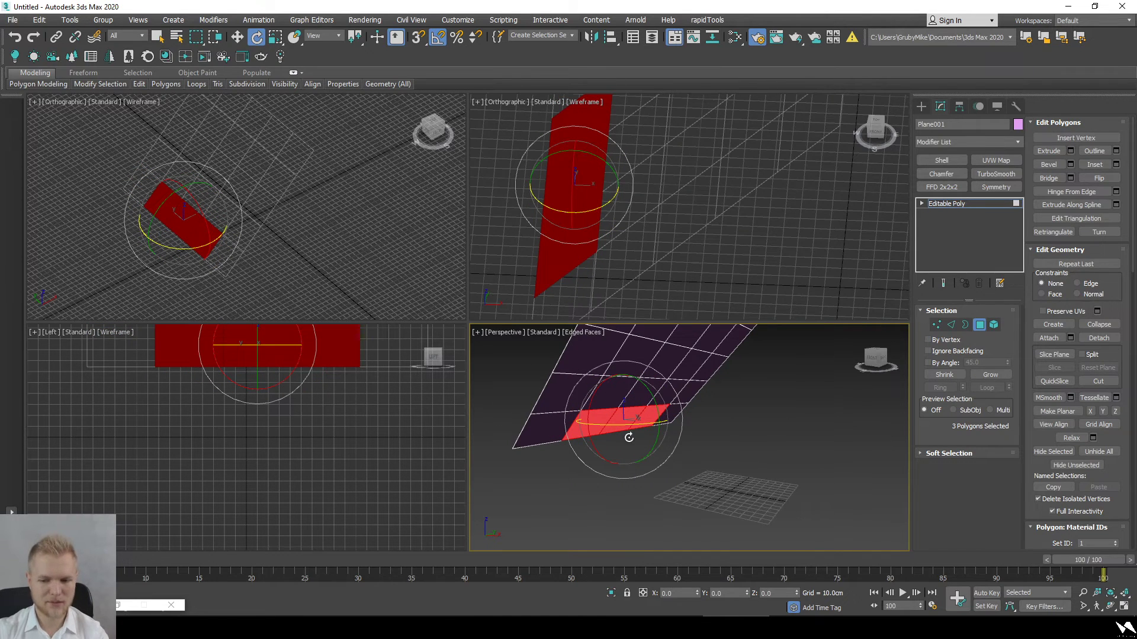
key("Delete")
Step: Select the five open edges around the notch, leaving out the plane's other border edges
key("2")
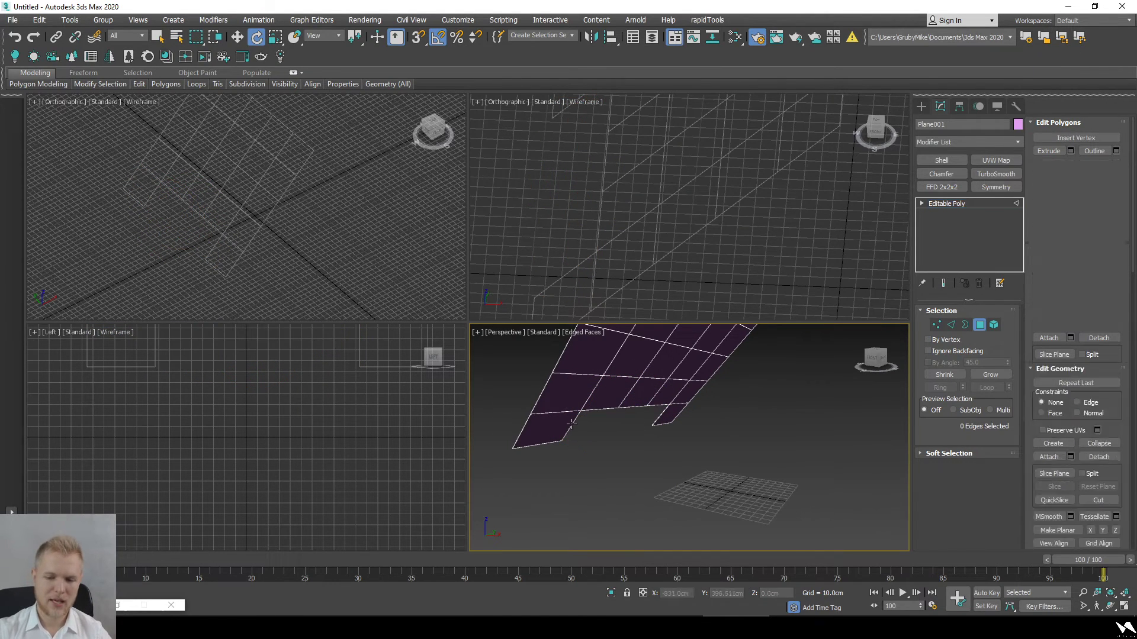
double_click(662, 416)
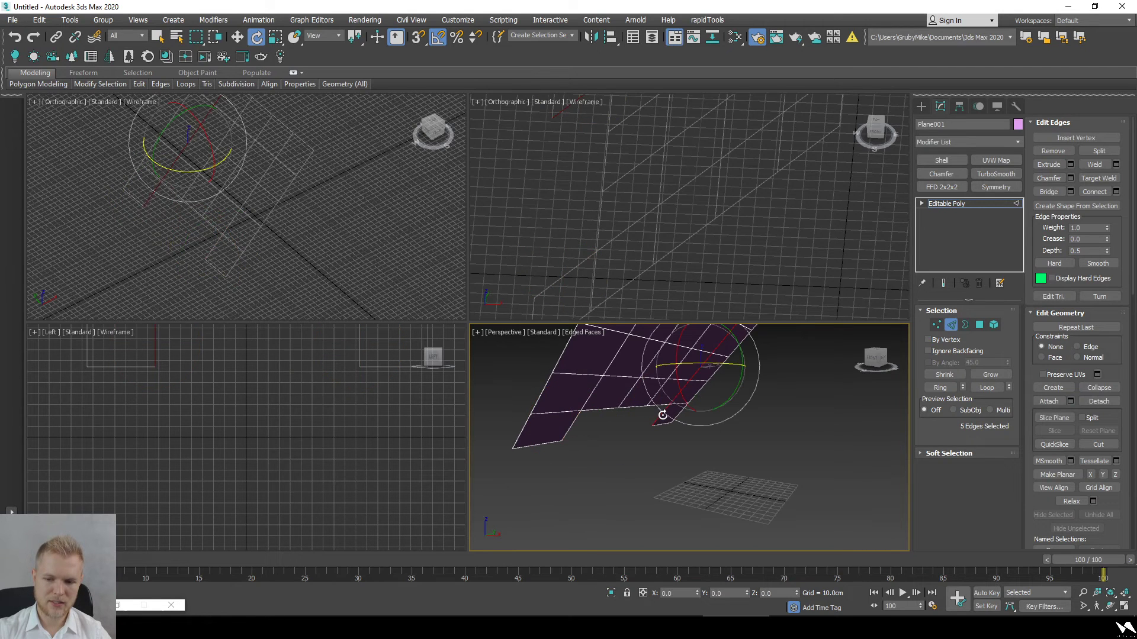
double_click(633, 407)
left_click_drag(508, 455, 548, 403, "alt")
left_click_drag(712, 464, 681, 388, "alt")
left_click(660, 418, "ctrl")
left_click(571, 424, "ctrl")
Step: Extend the notch's edges into new recess faces, flatten them to 0 along X and shift them about 5.9 cm in X
key("alt+w")
key("w")
left_click_drag(365, 281, 415, 259, "shift")
key("r")
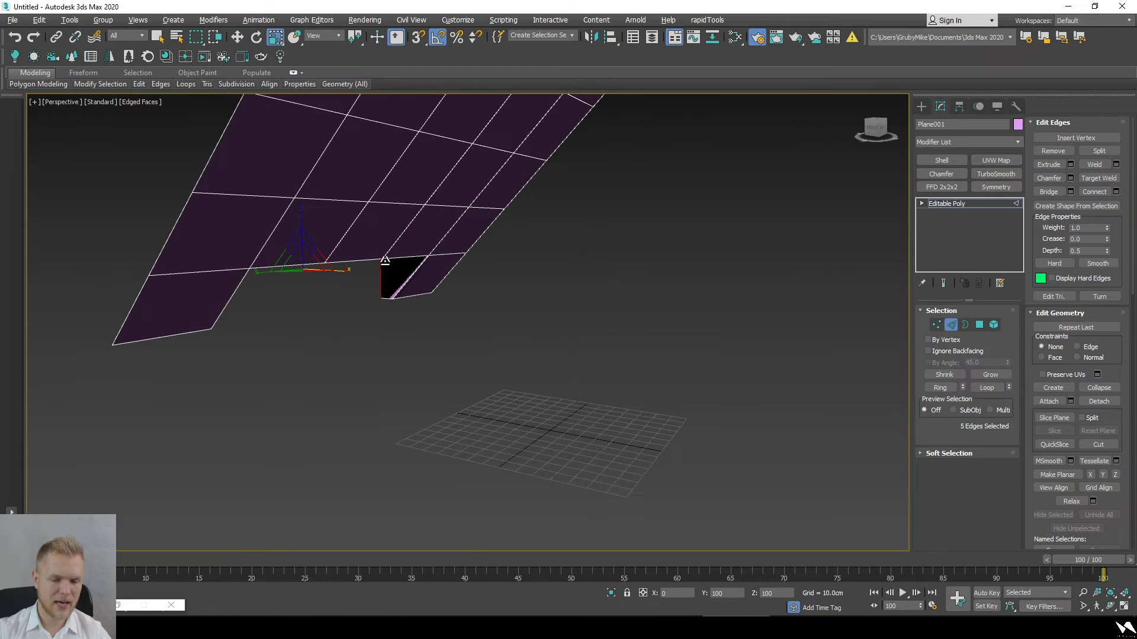
key("w")
left_click_drag(326, 270, 330, 274)
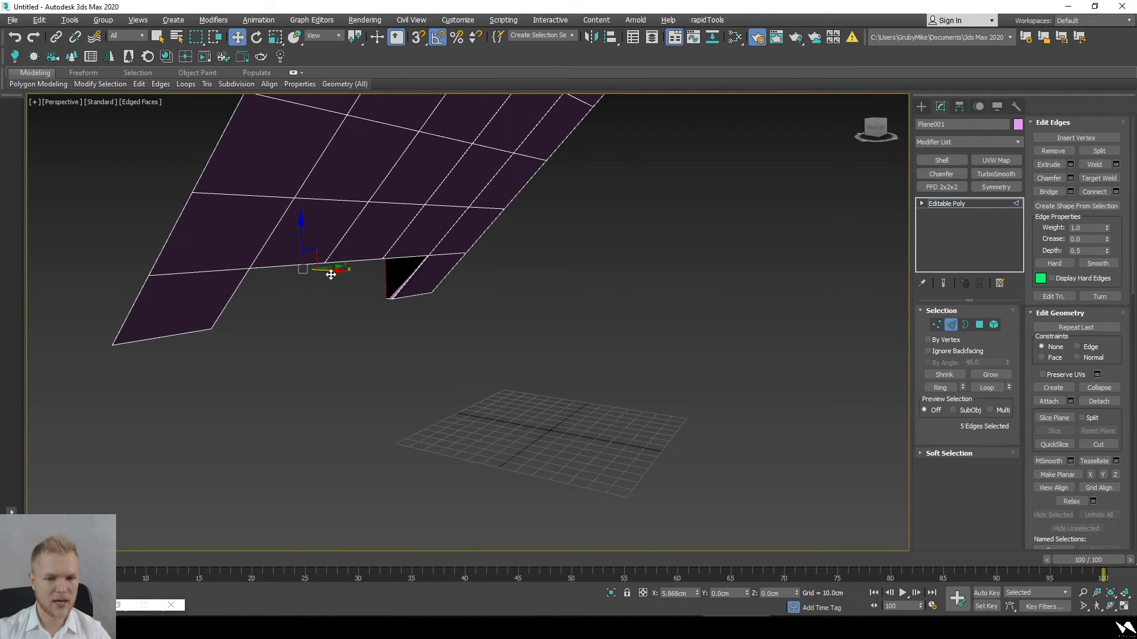
mouse_move(436, 363)
middle_mouse_down()
mouse_move(445, 307)
mouse_move(469, 393)
mouse_move(470, 366)
middle_mouse_up()
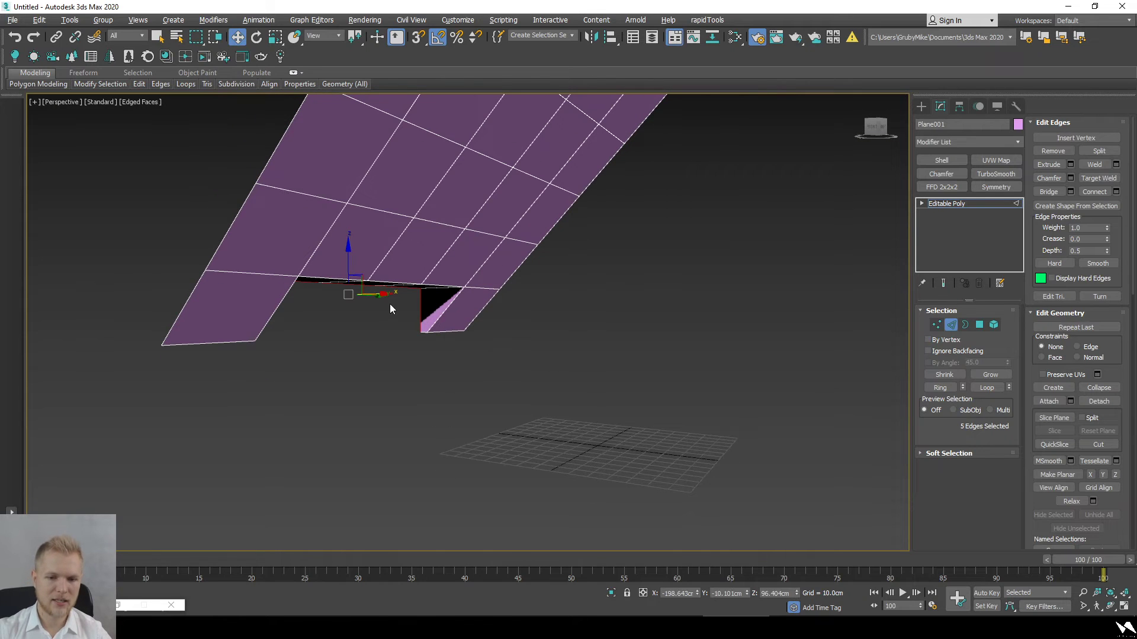
Step: Shift the window recess's five selected edges about 63 cm along X to deepen the recess, and finish edge editing
left_click_drag(379, 296, 442, 294)
middle_click_drag(490, 362, 500, 375, "alt")
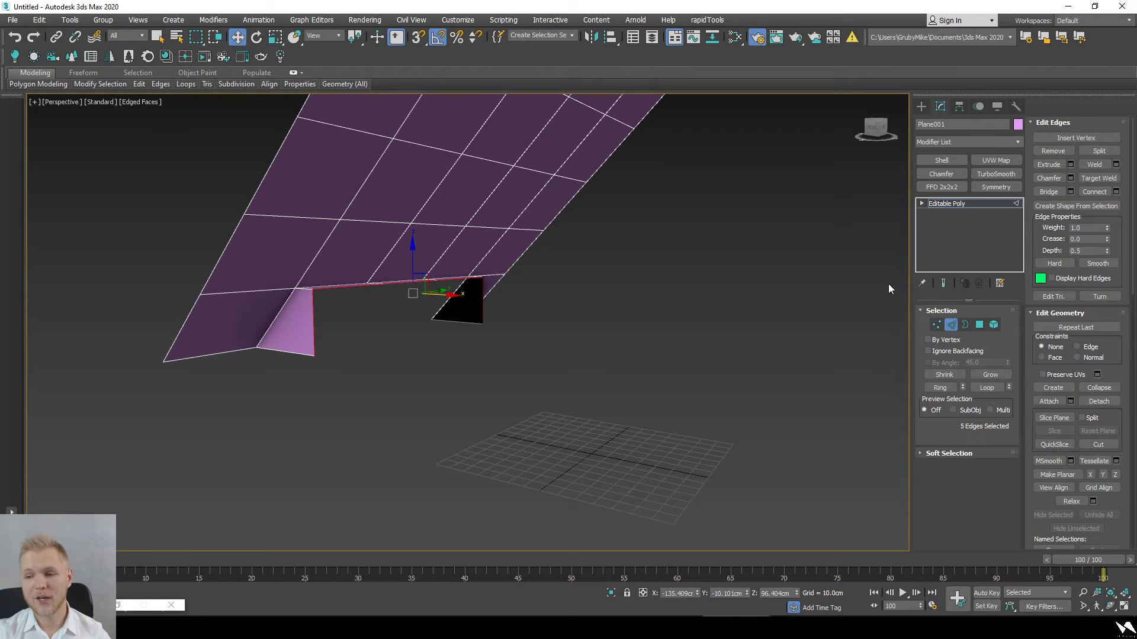
left_click(949, 324)
middle_click_drag(588, 357, 591, 367, "alt")
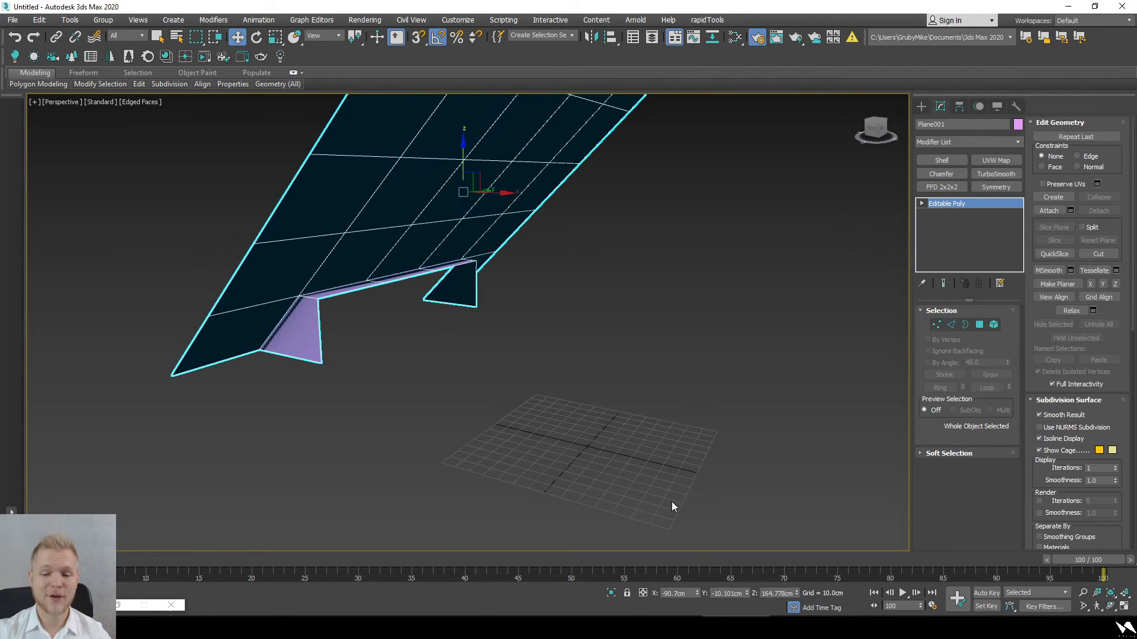
Step: Switch to Google Drive and examine the window recess in the Interior 1 homework image "Homework 04_ Persp match interior 1.3.png"
key("alt+Tab")
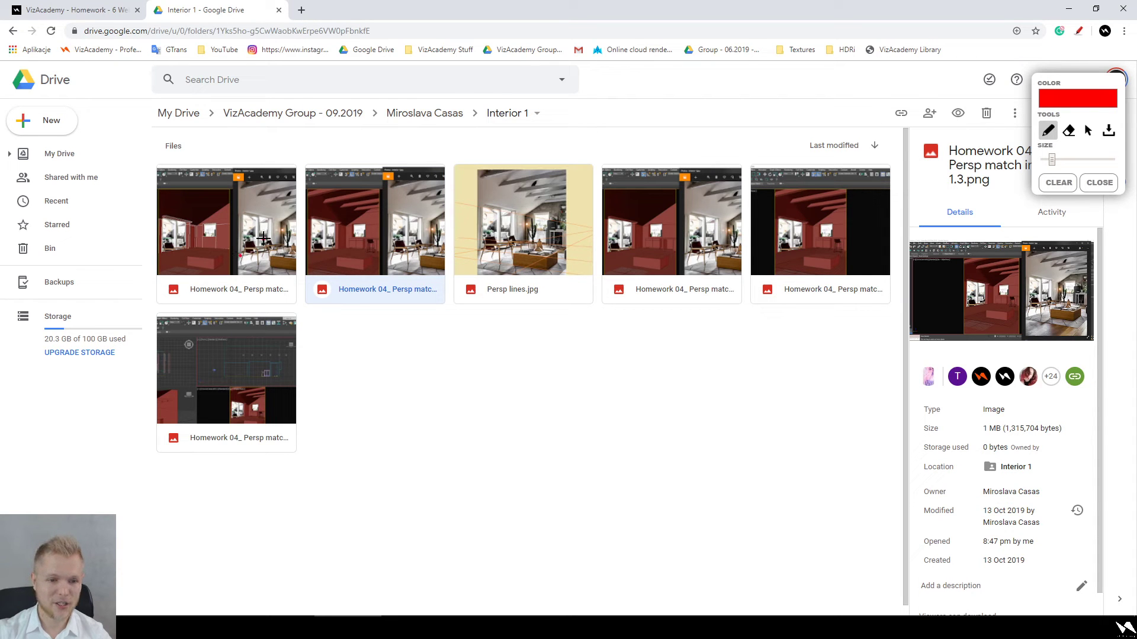
key("Escape")
left_click(511, 344)
double_click(382, 250)
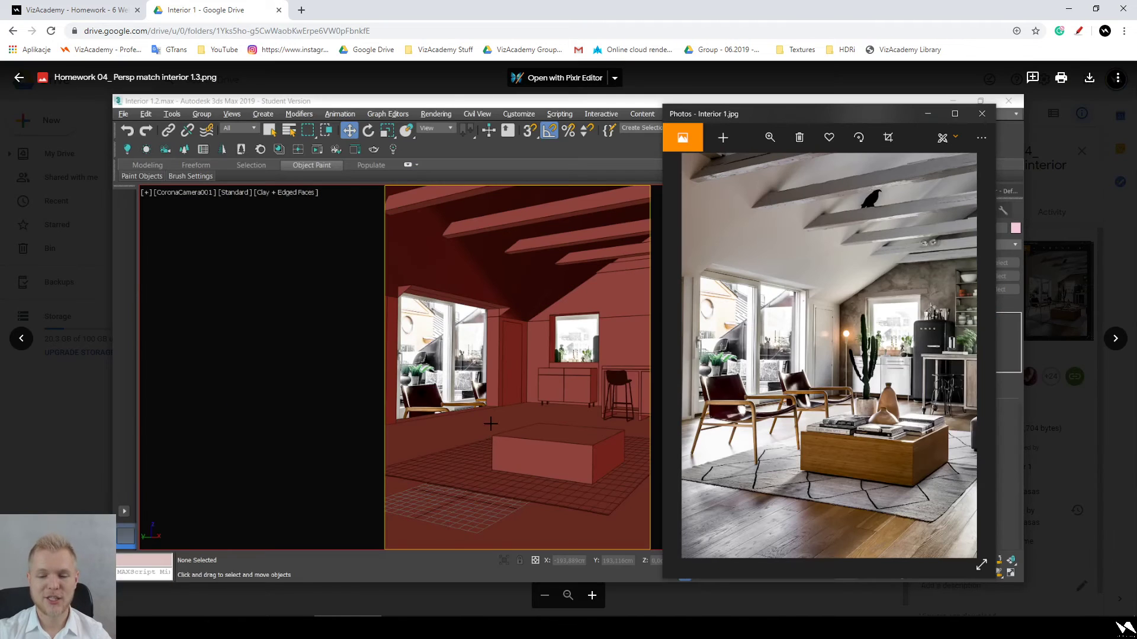
scroll(853, 288, "up", 2)
scroll(853, 289, "up", 2)
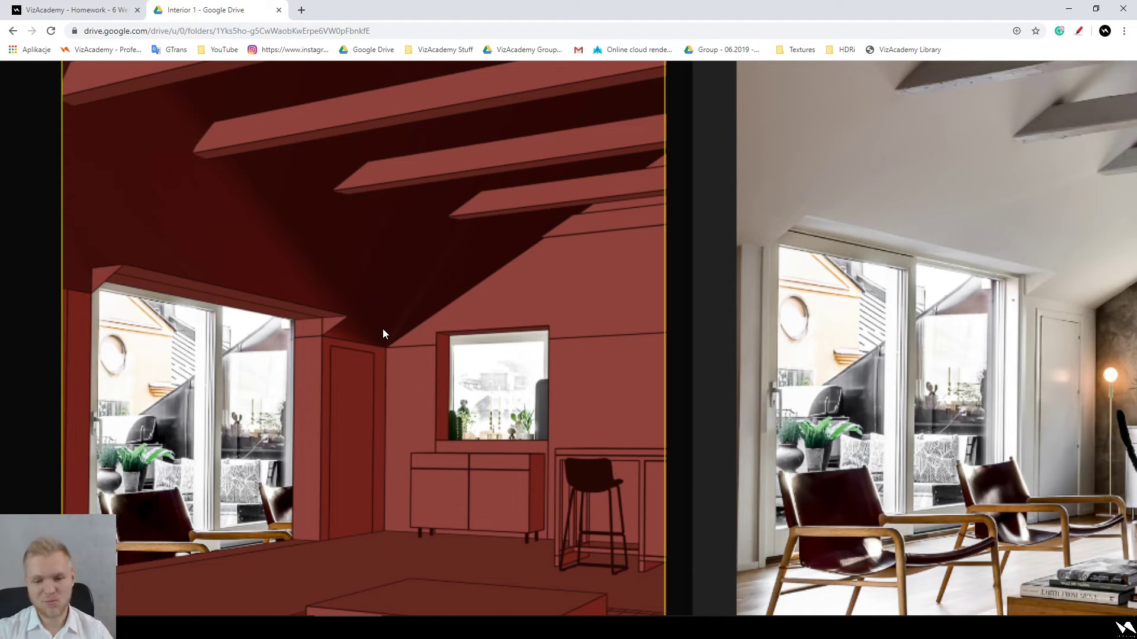
key("Escape")
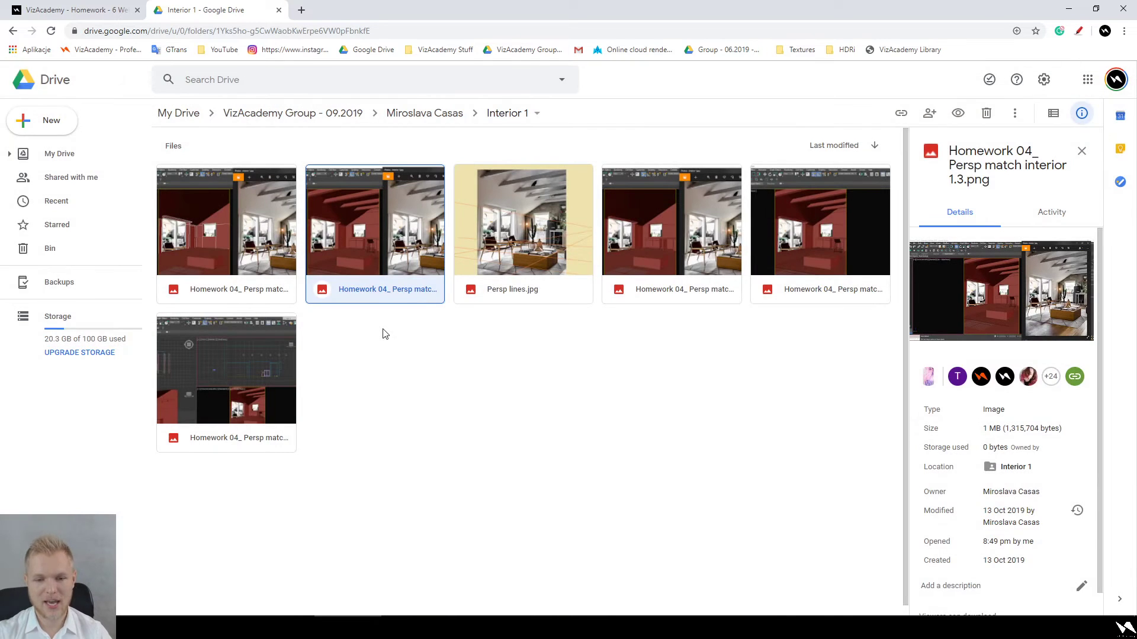
double_click(385, 271)
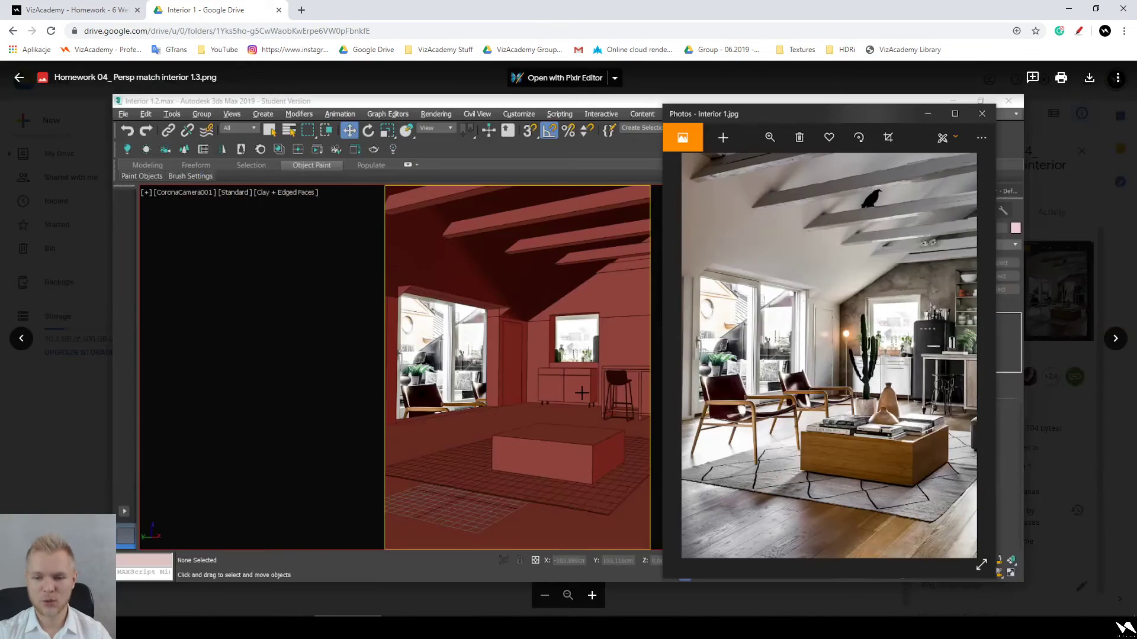
Step: Review the Interior 1 perspective match images from 1.2 through 1.4 and 1.5, including the comment on the window recess
key("Escape")
double_click(645, 259)
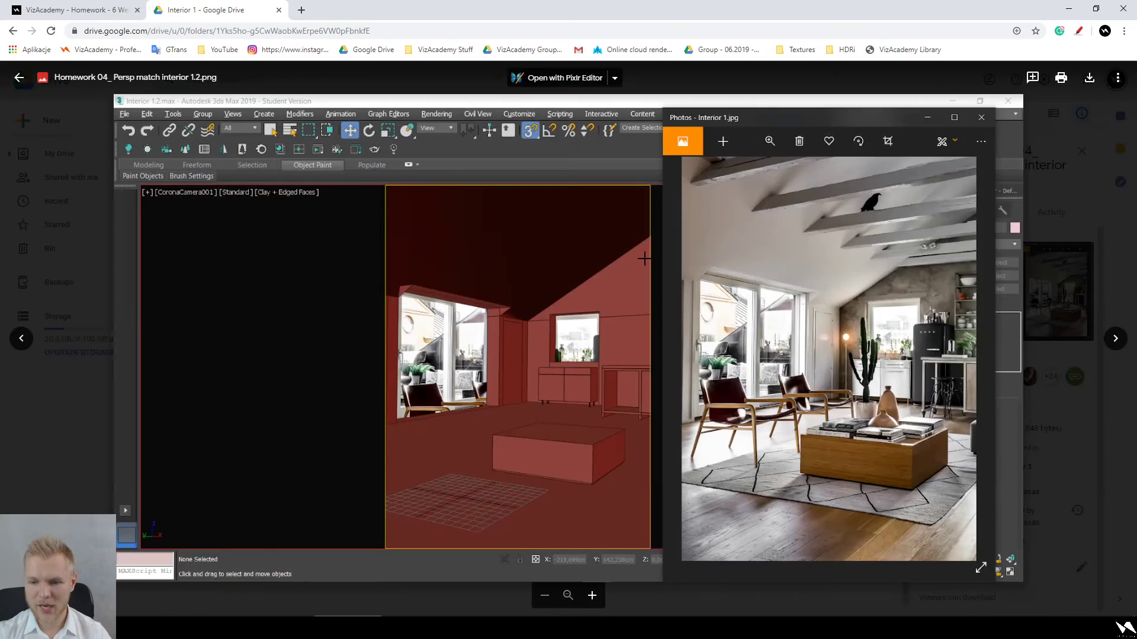
key("Right")
key("Right")
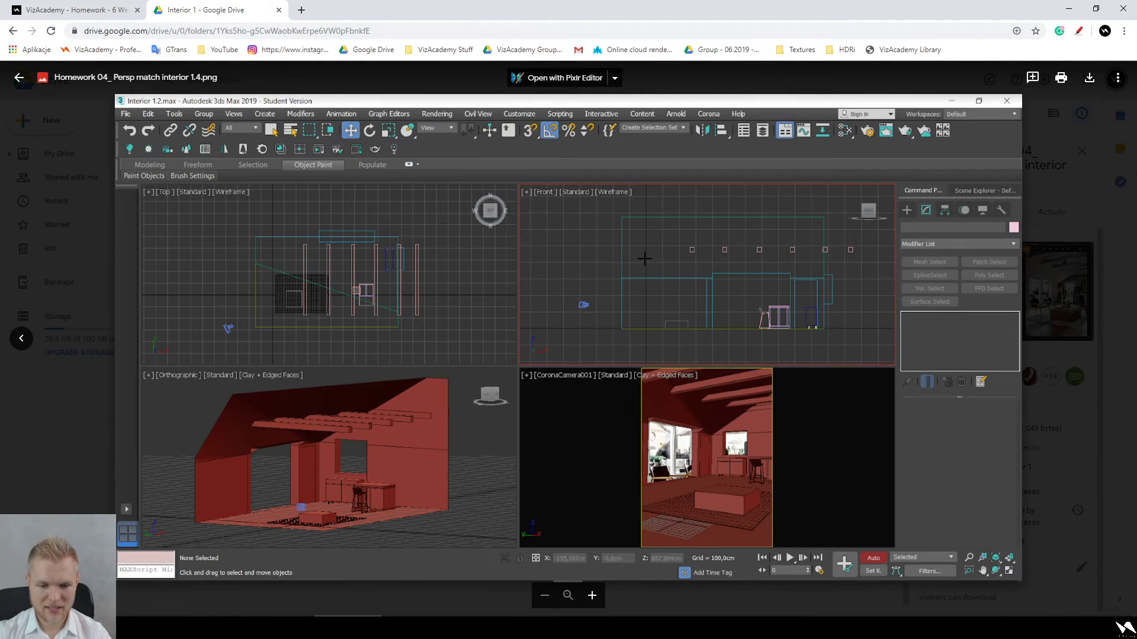
key("Right")
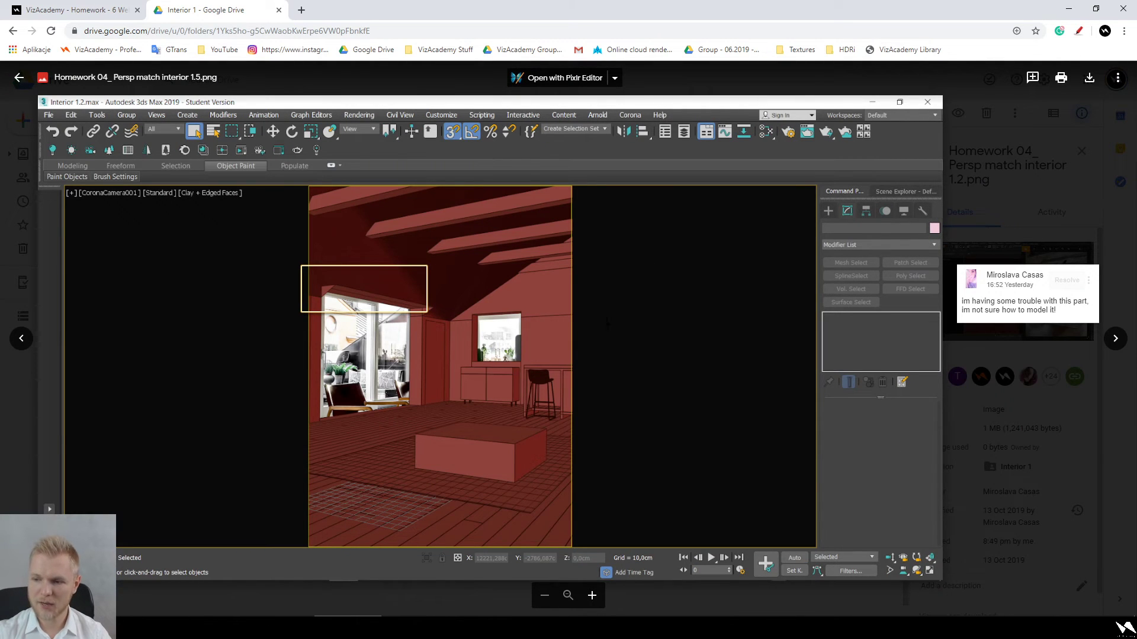
key("Escape")
left_click(453, 336)
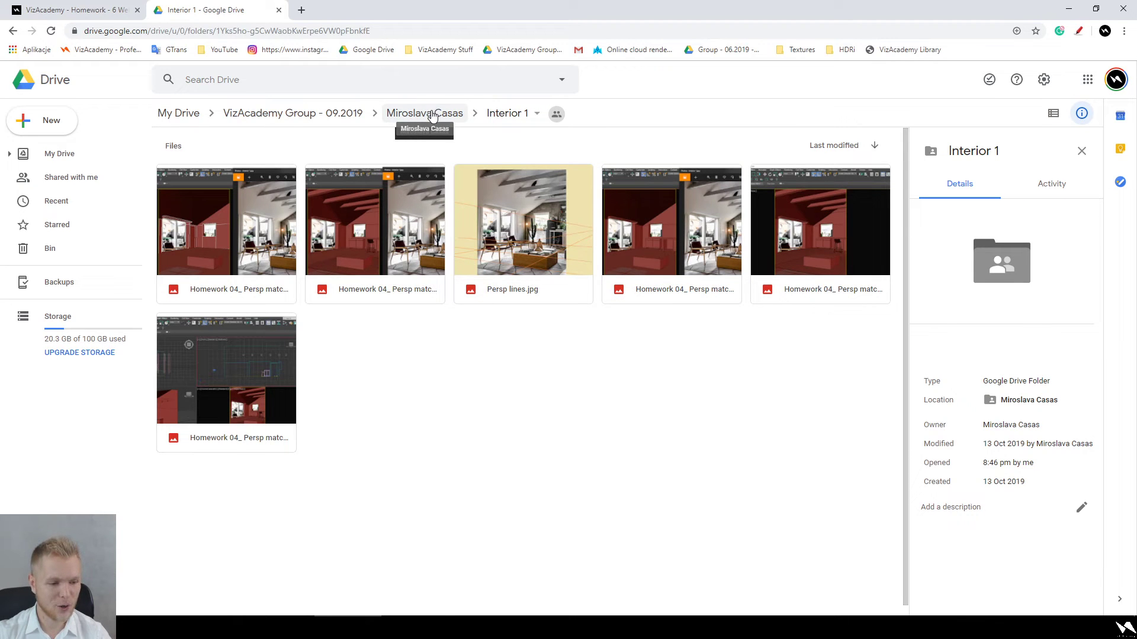
Step: Open the same student's Interior 2 folder and review the homework images Interior 2.4, 2.3 and 2.1
left_click(397, 113)
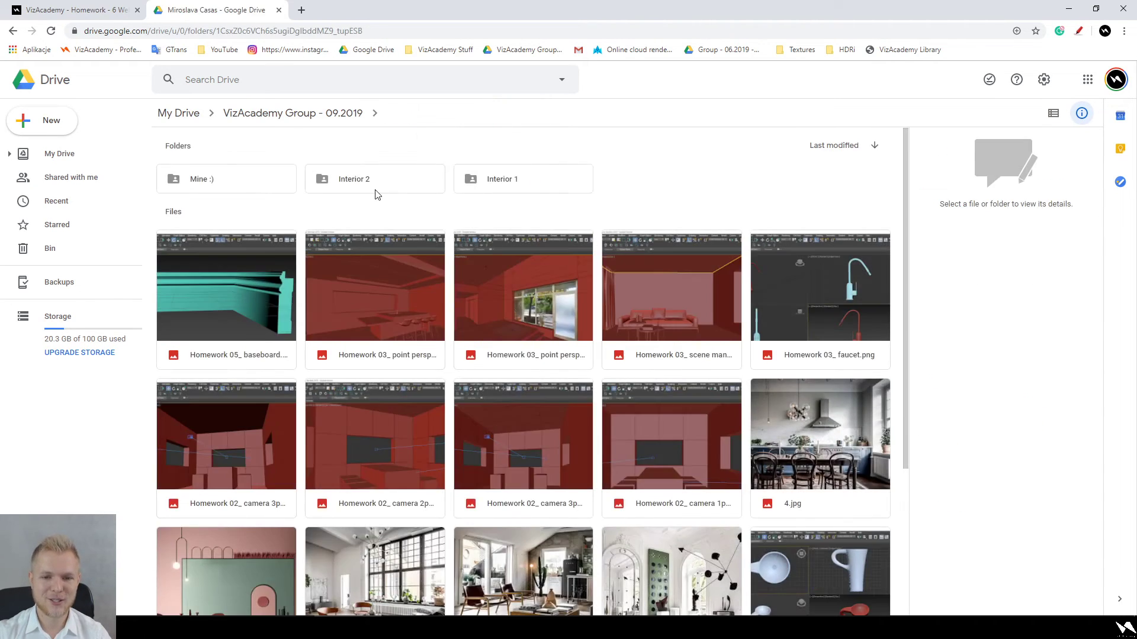
double_click(358, 187)
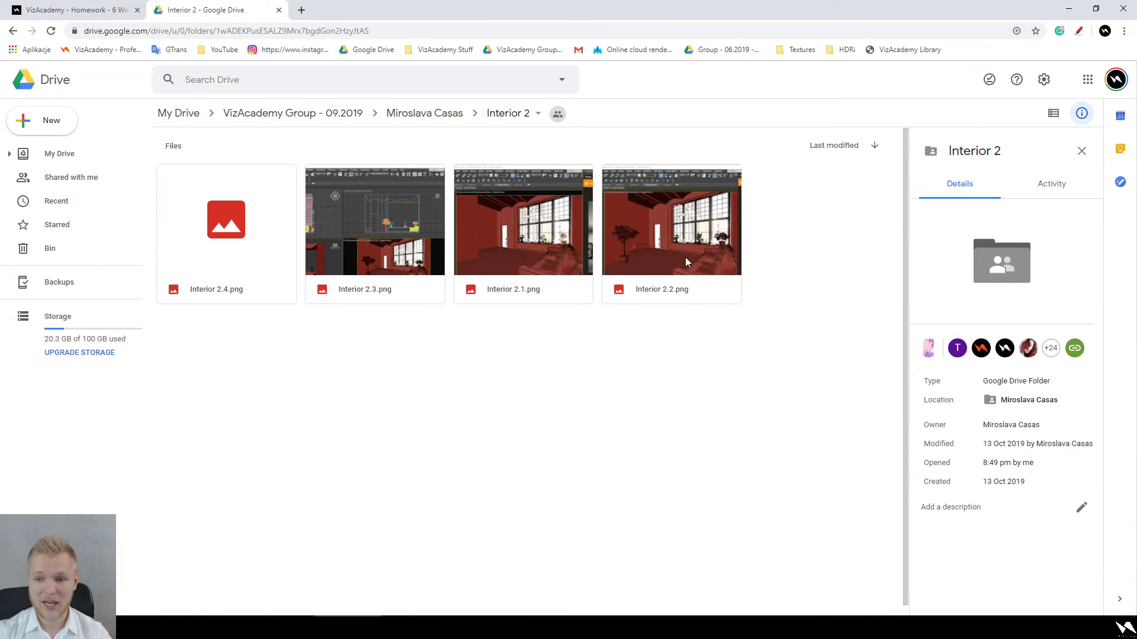
double_click(208, 234)
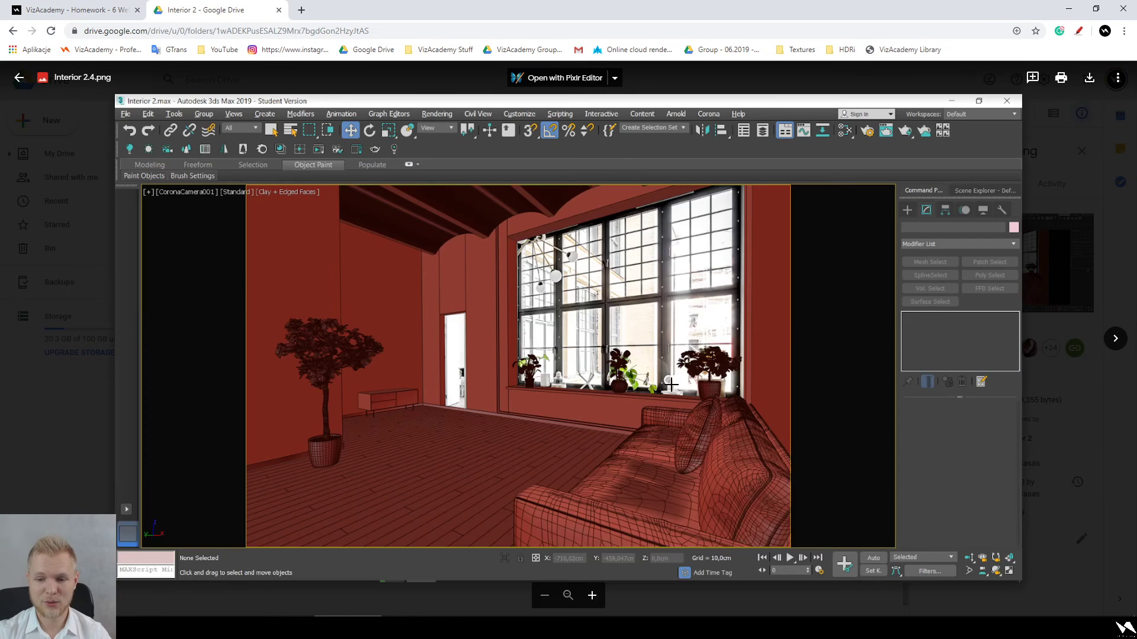
key("Right")
key("Right")
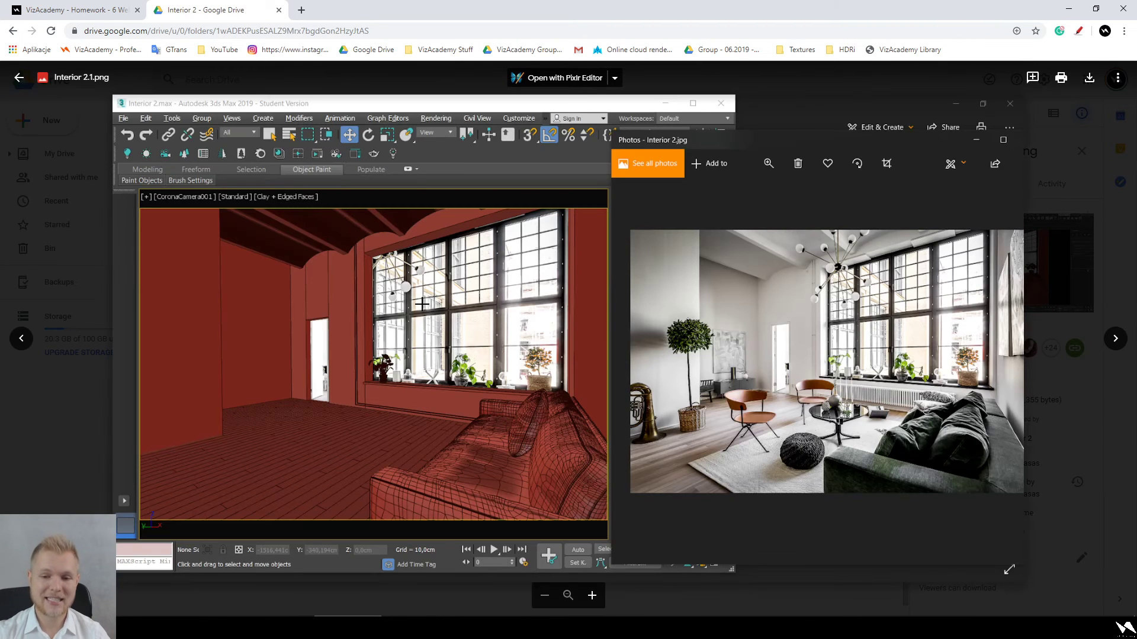
key("Left")
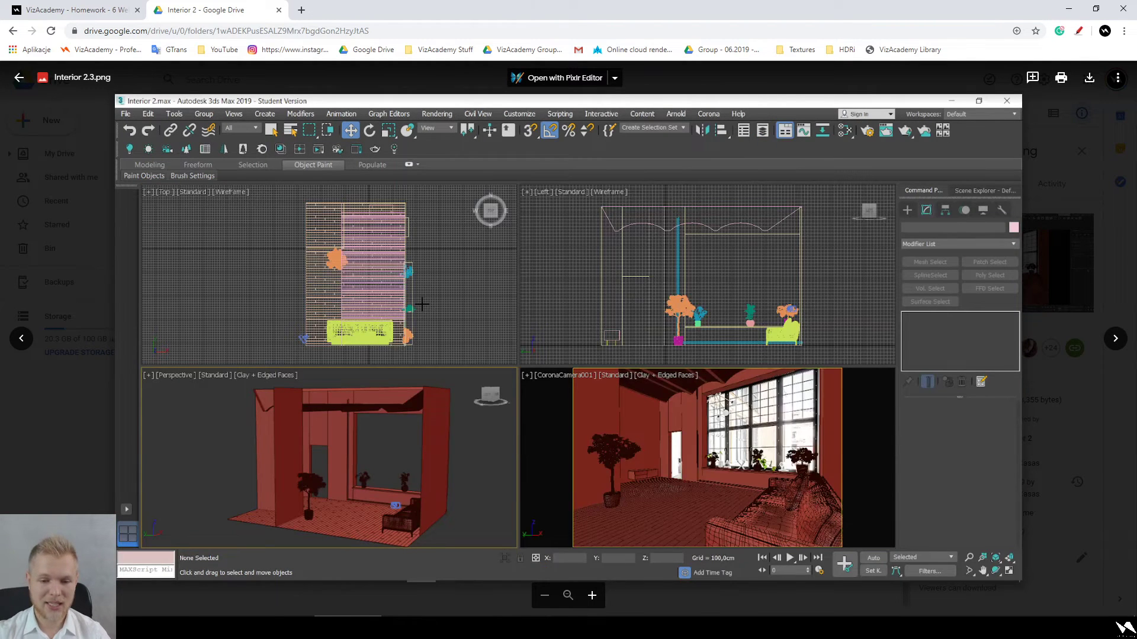
key("Left")
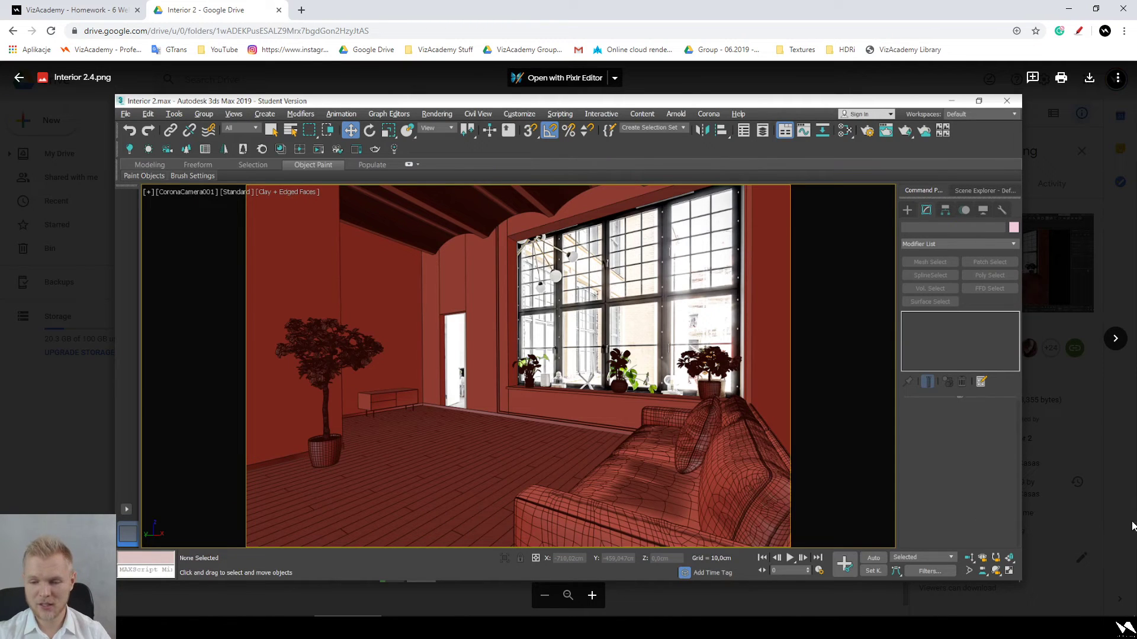
left_click(1068, 483)
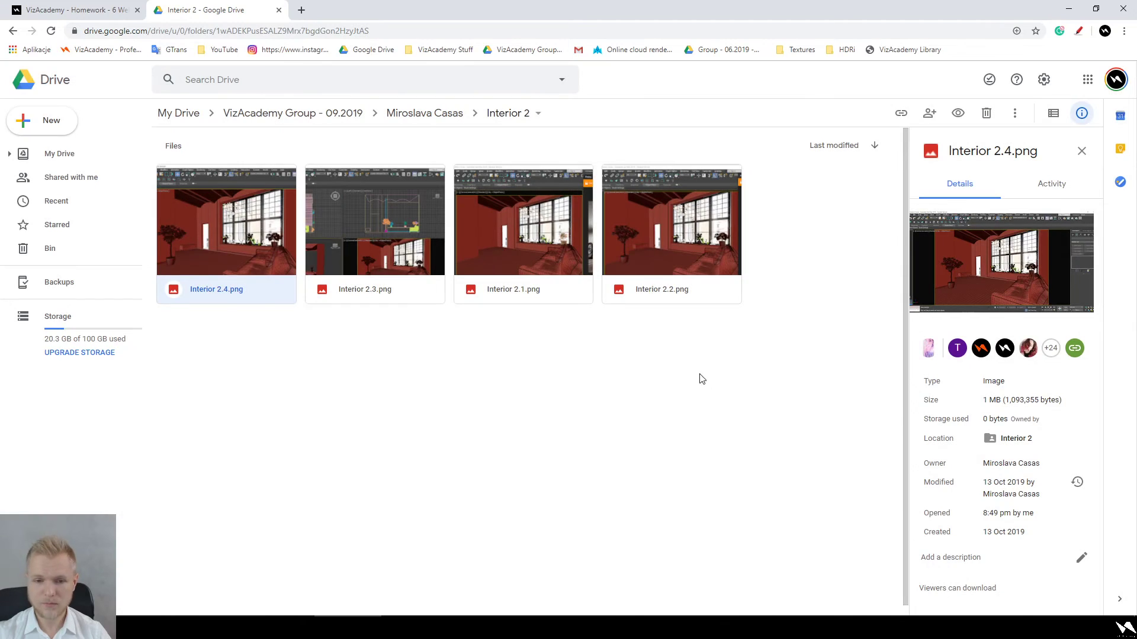
Step: Return to the VizAcademy Group - 09.2019 folder and check two other students' folders, including the INSPIRATION images
left_click(348, 114)
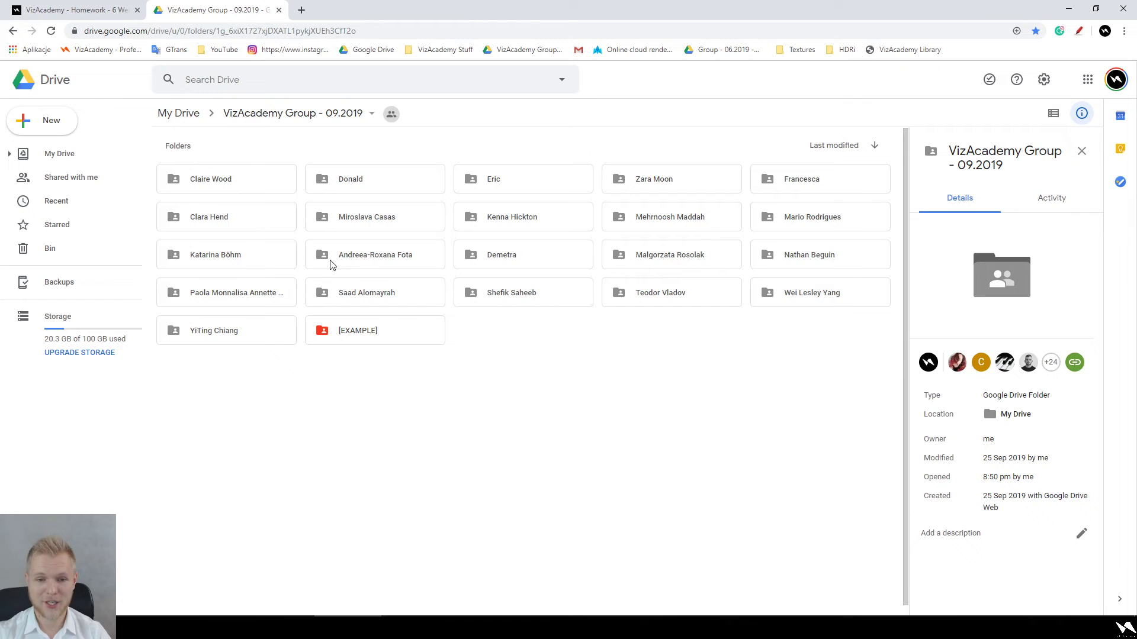
double_click(259, 226)
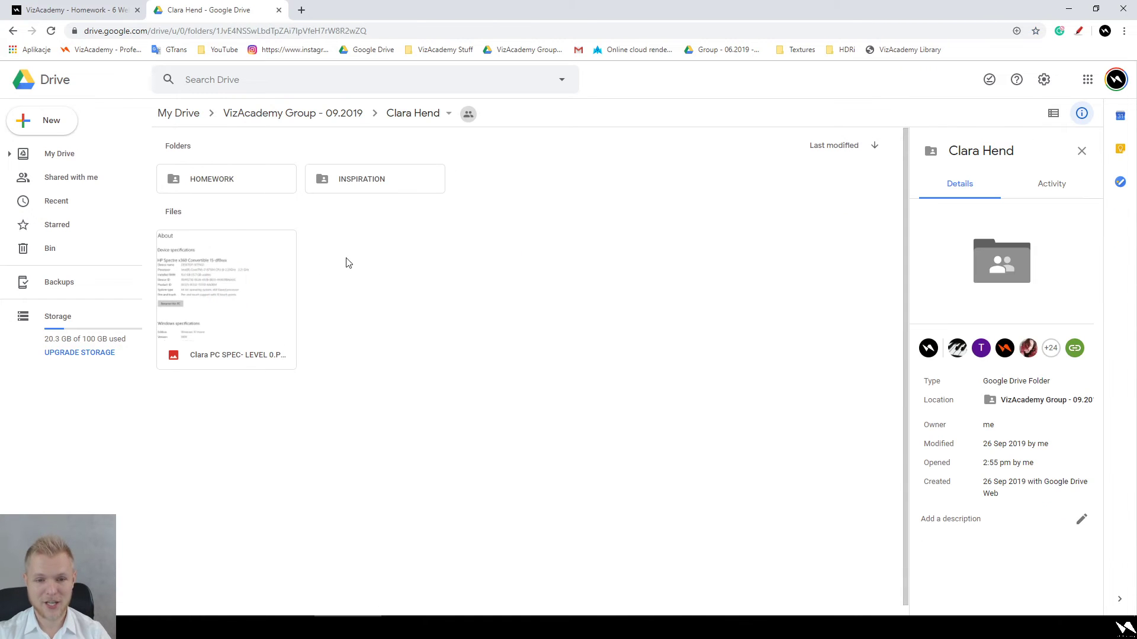
double_click(384, 183)
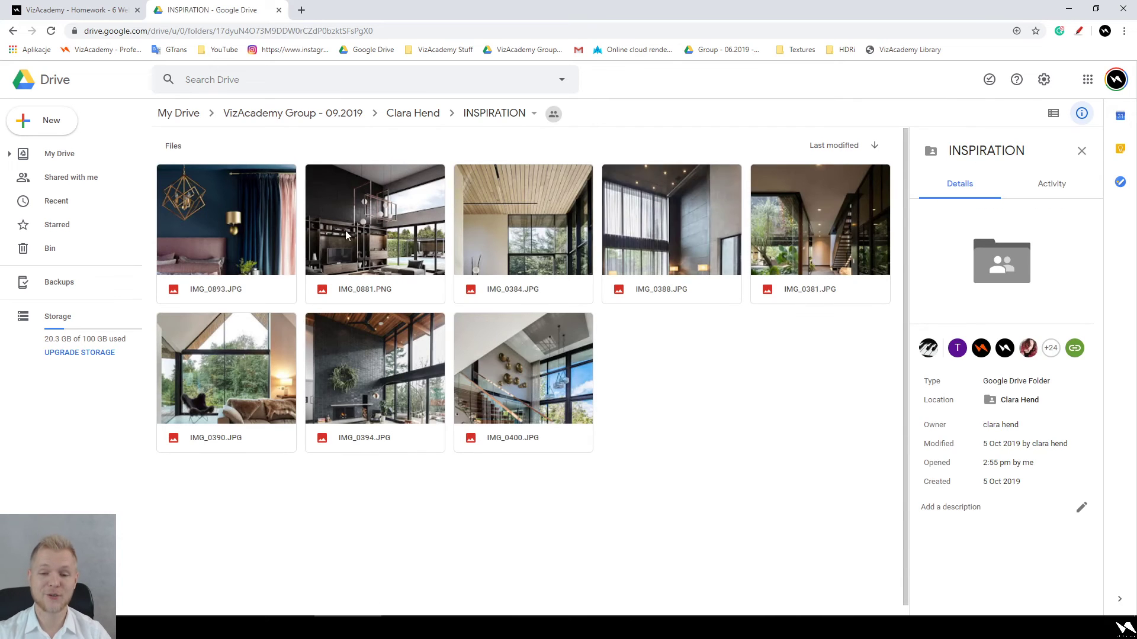
key("alt+Left")
key("alt+Left")
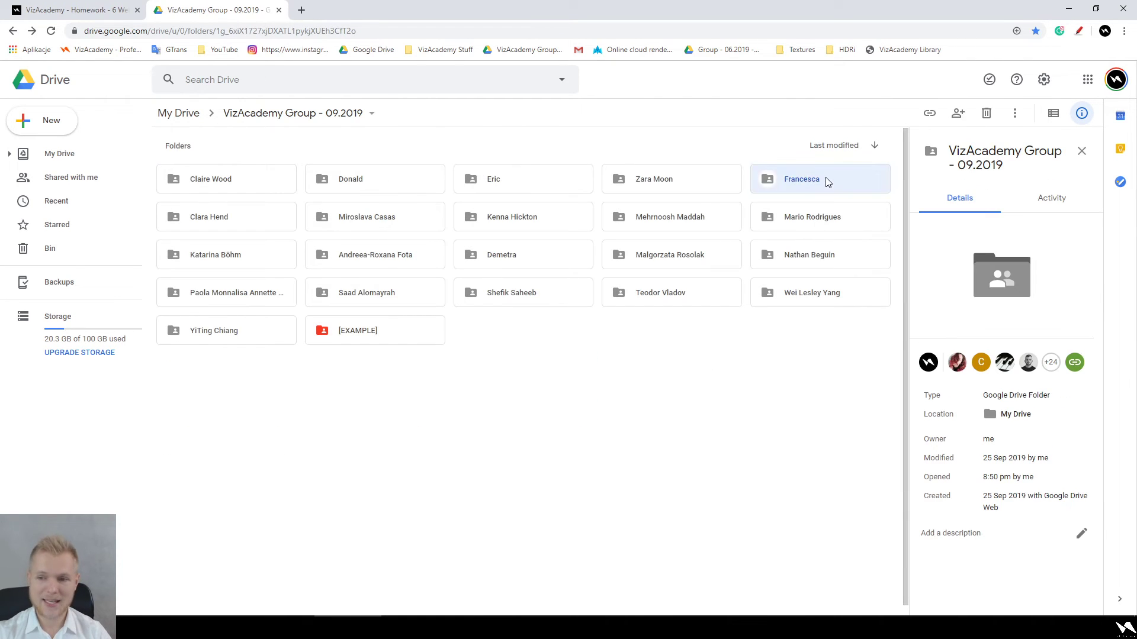
double_click(827, 182)
key("alt+Left")
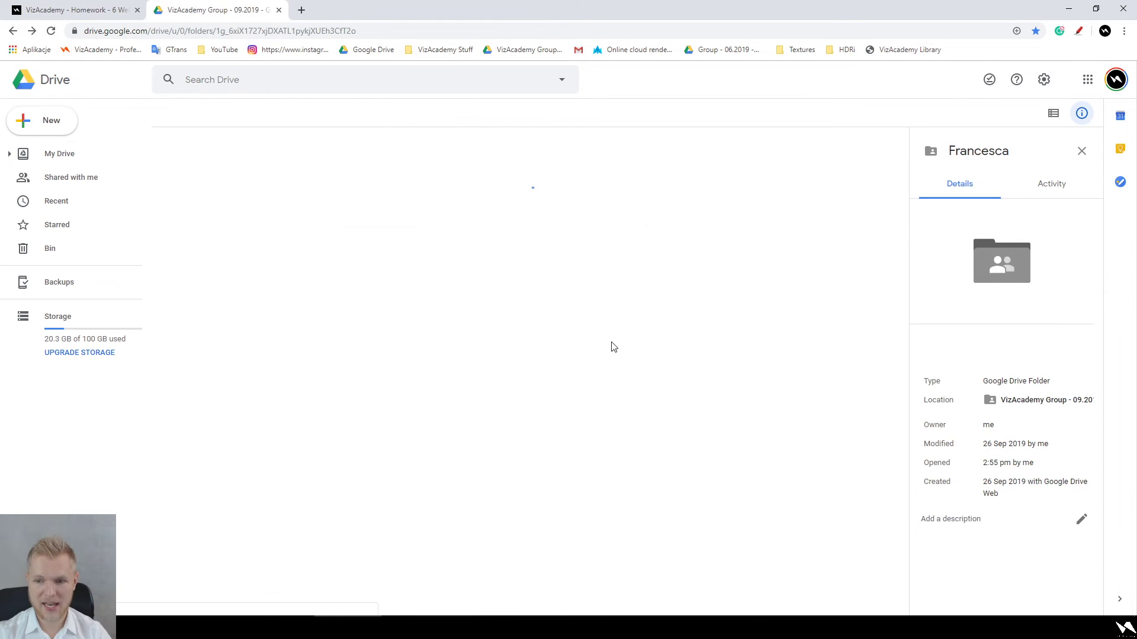
Step: Open the student folder with the kitchen model homework and read through the comments on Interior 9.jpg
double_click(697, 181)
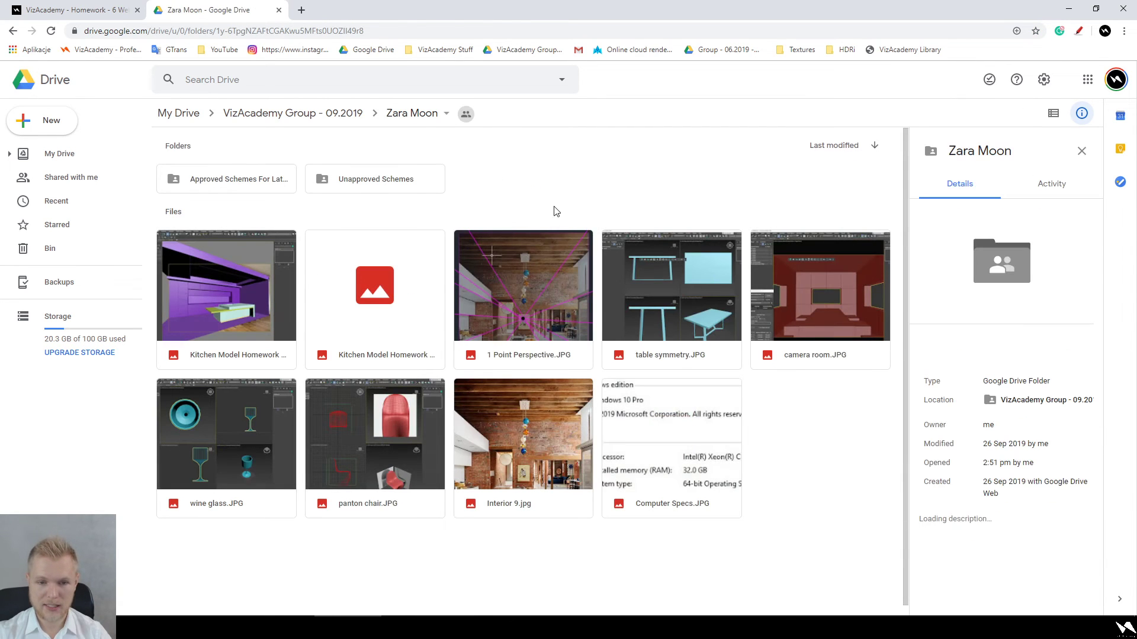
left_click(525, 445)
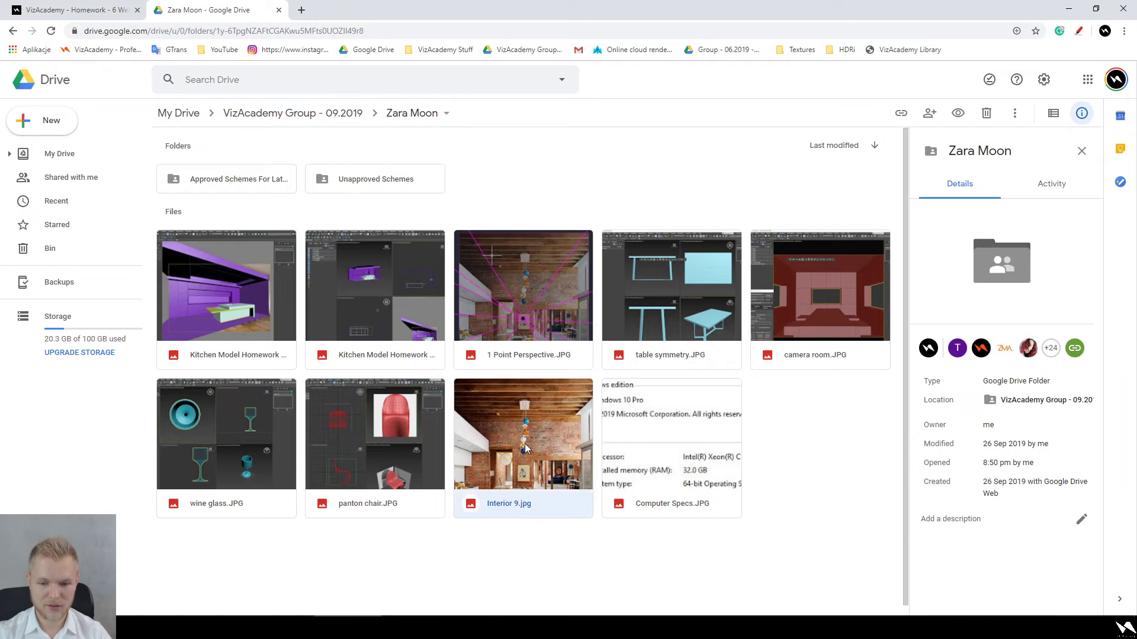
double_click(525, 443)
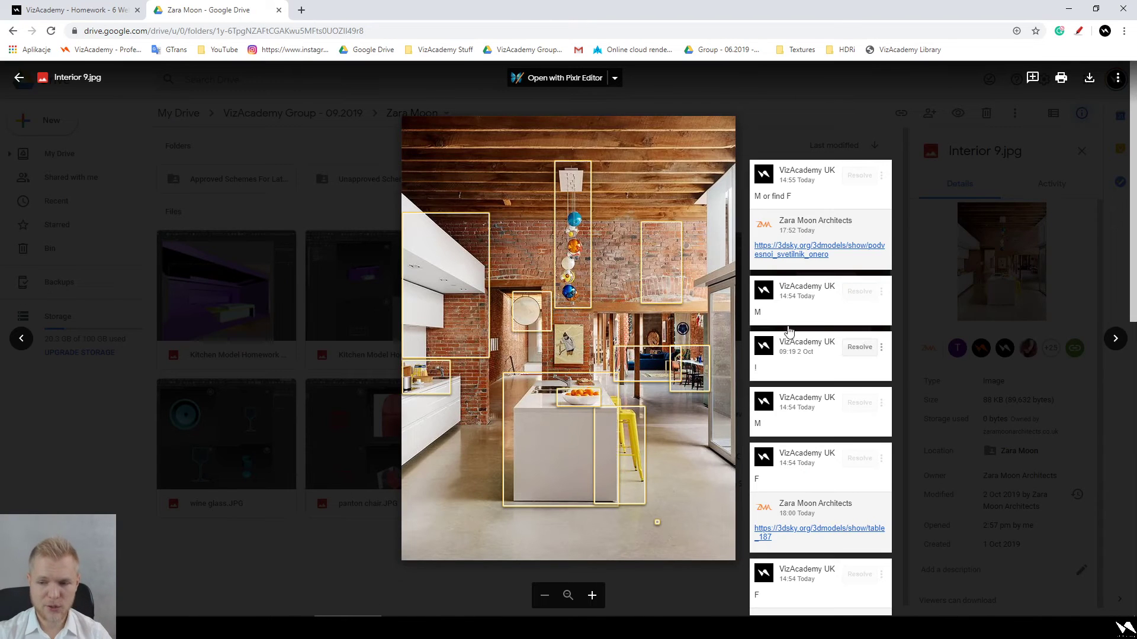
scroll(817, 332, "down", 8)
scroll(817, 497, "up", 10)
Step: Open the pendant lamp link from the first comment in a new tab and inspect the model's wireframe preview
middle_click(794, 255)
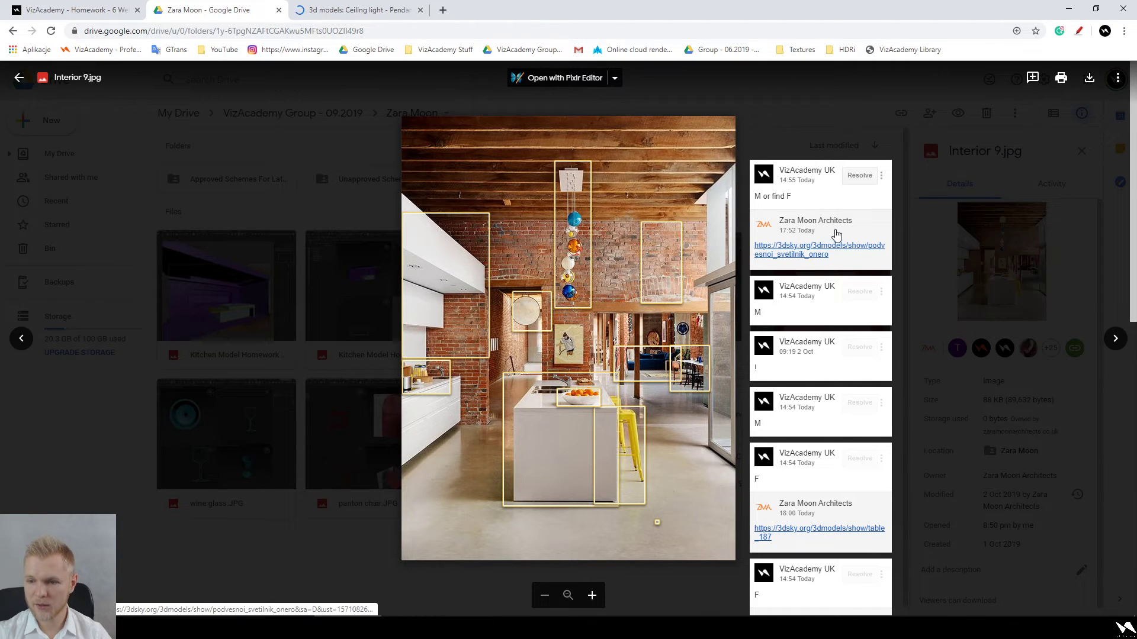
left_click(337, 11)
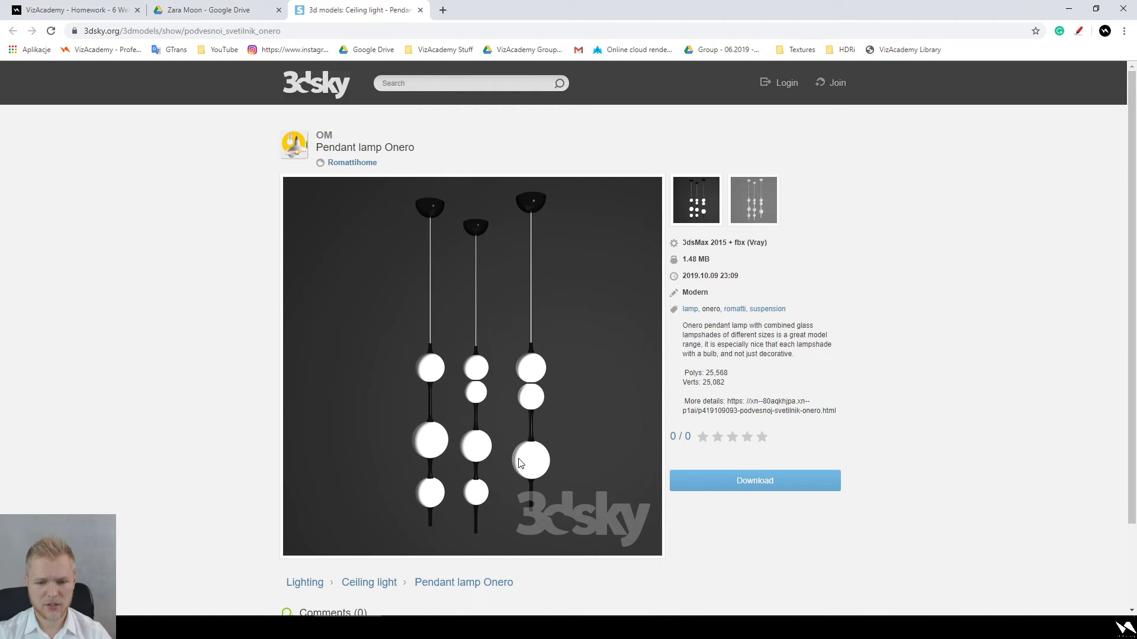
left_click(744, 219)
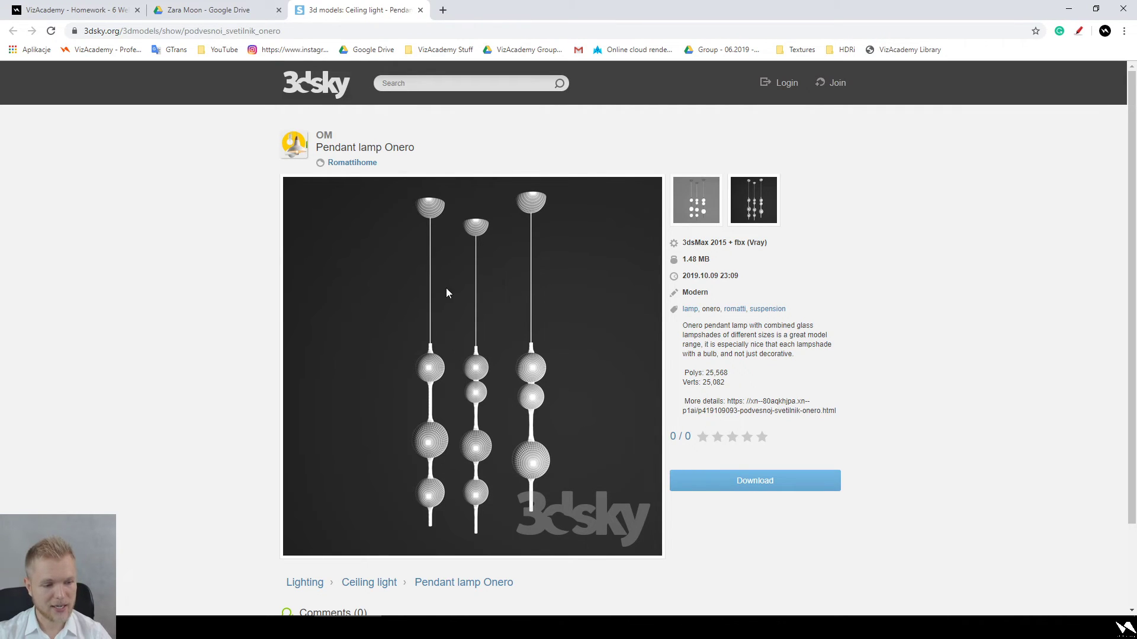
Step: Return to Interior 9.jpg and resolve the first "M" comment and the "I" comment beneath the pendant lamp comment
left_click(244, 9)
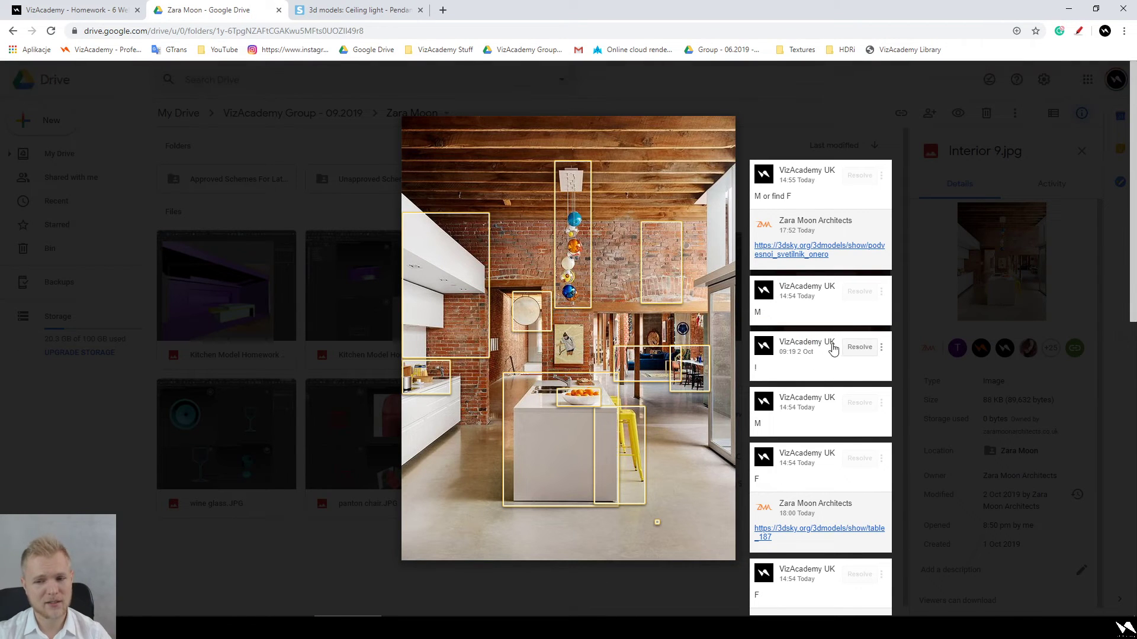
left_click(861, 294)
left_click(859, 349)
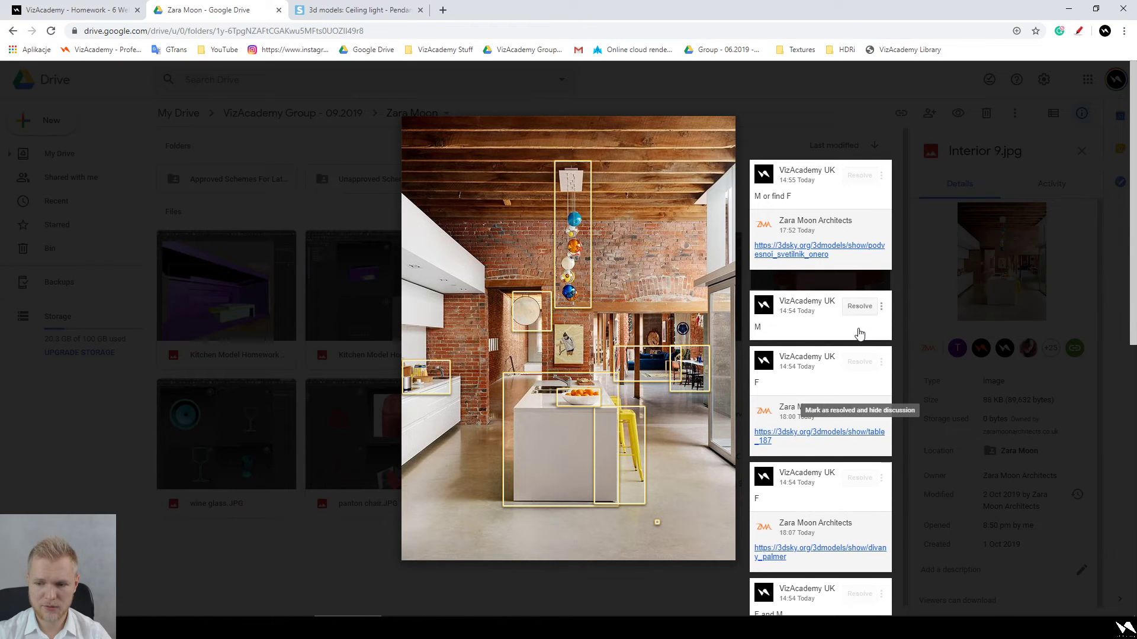
Step: Open the table, sofa, kettle, cooking board, knife block, fruit bowl and bar stool links from the Interior 9.jpg comments in new tabs
scroll(841, 382, "down", 2)
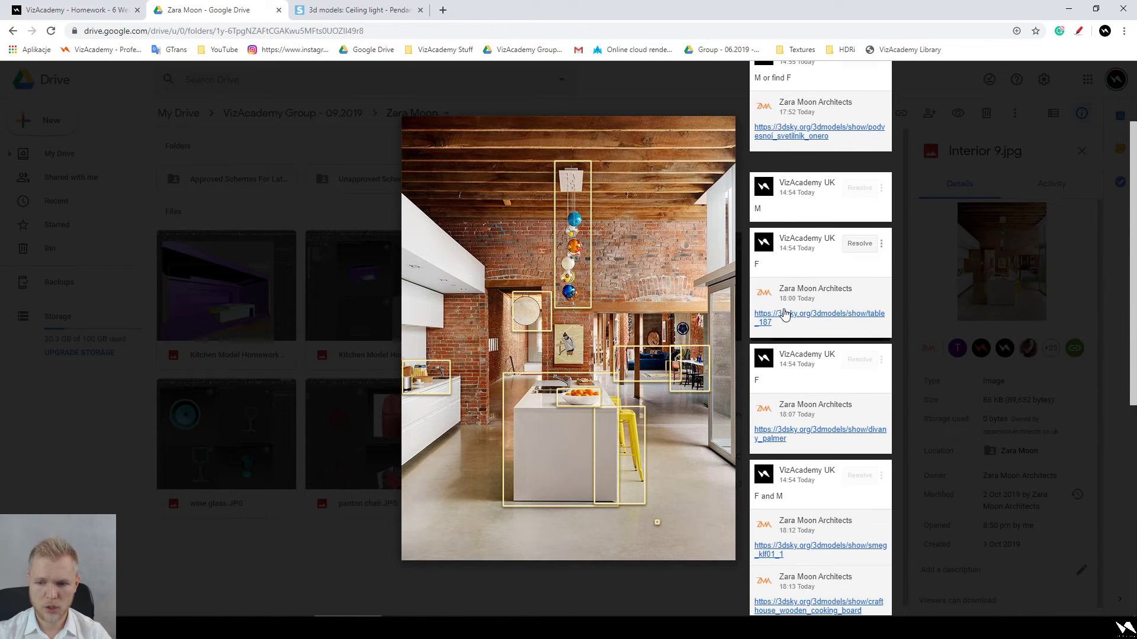
middle_click(786, 318)
middle_click(806, 434)
scroll(806, 434, "down", 4)
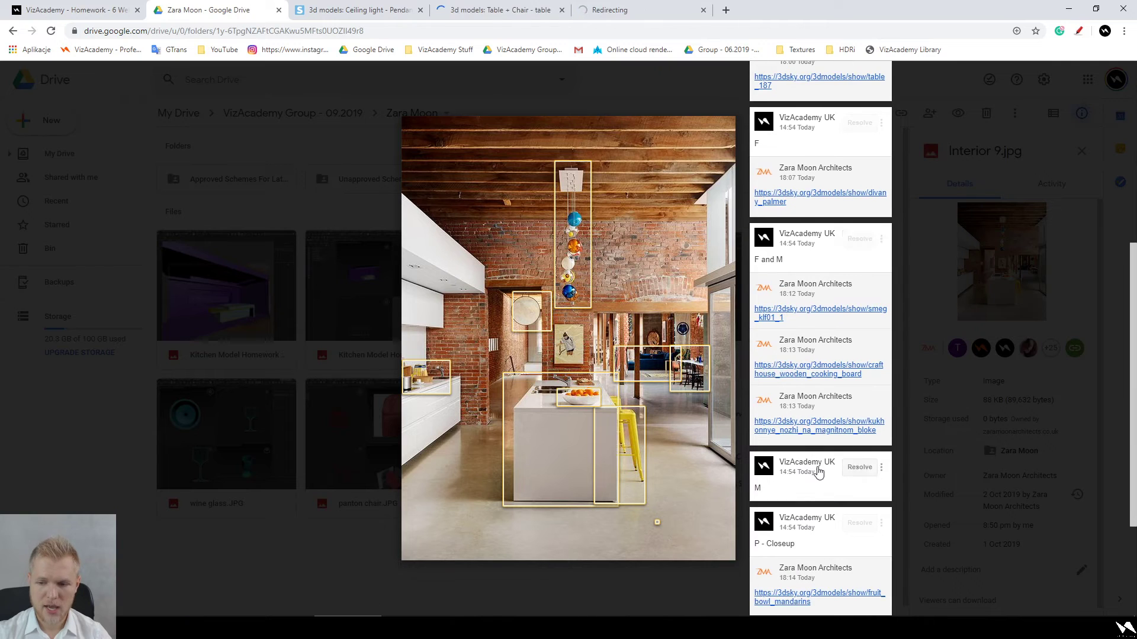
middle_click(807, 317)
middle_click(817, 369)
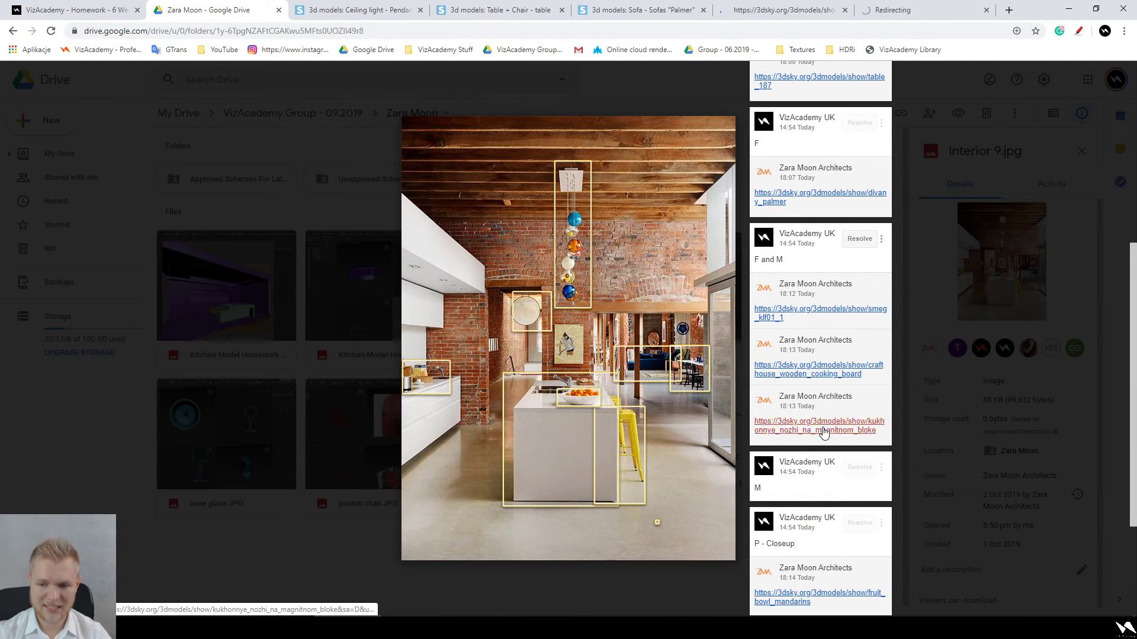
middle_click(817, 427)
scroll(833, 447, "down", 2)
middle_click(798, 425)
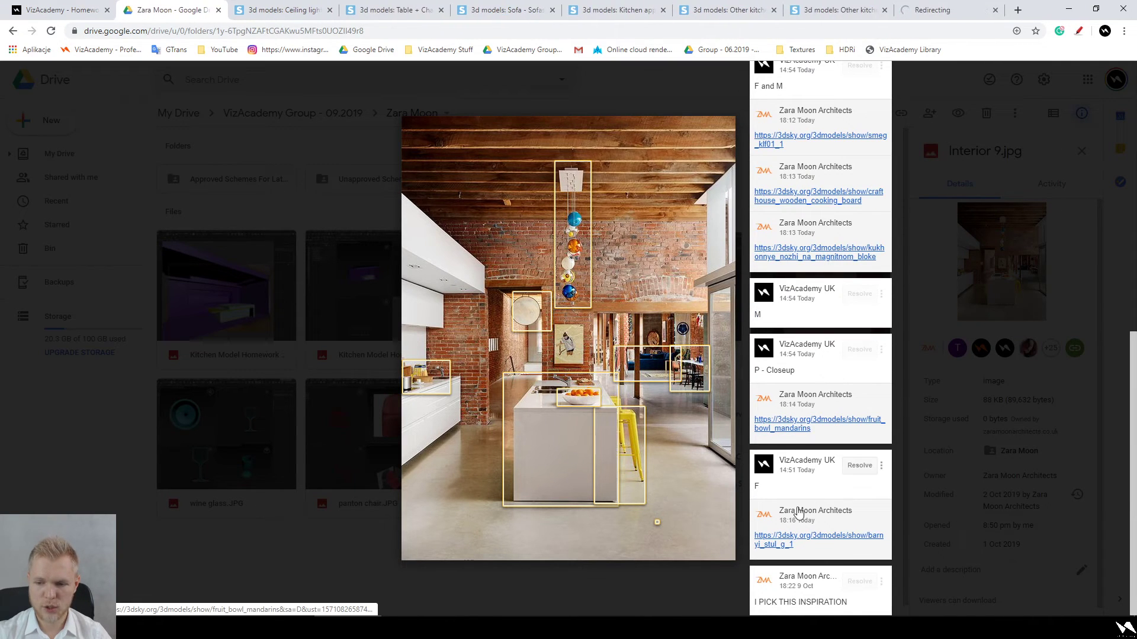
middle_click(781, 544)
Step: Compare the pendant lamp and table models with the kitchen reference in Interior 9.jpg
left_click(254, 10)
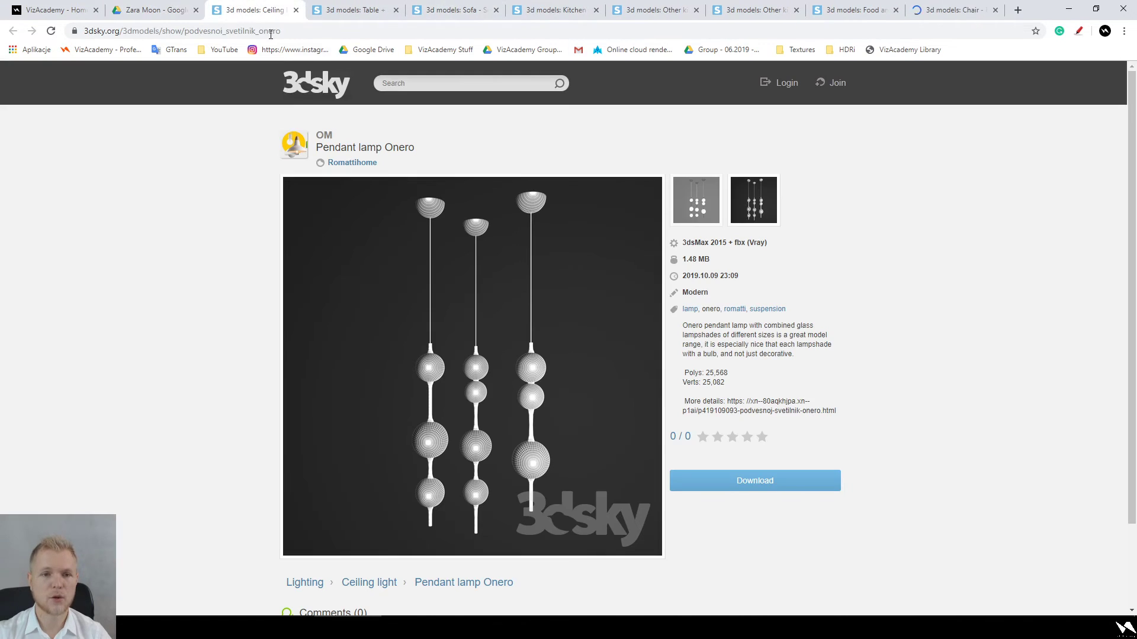
left_click(351, 10)
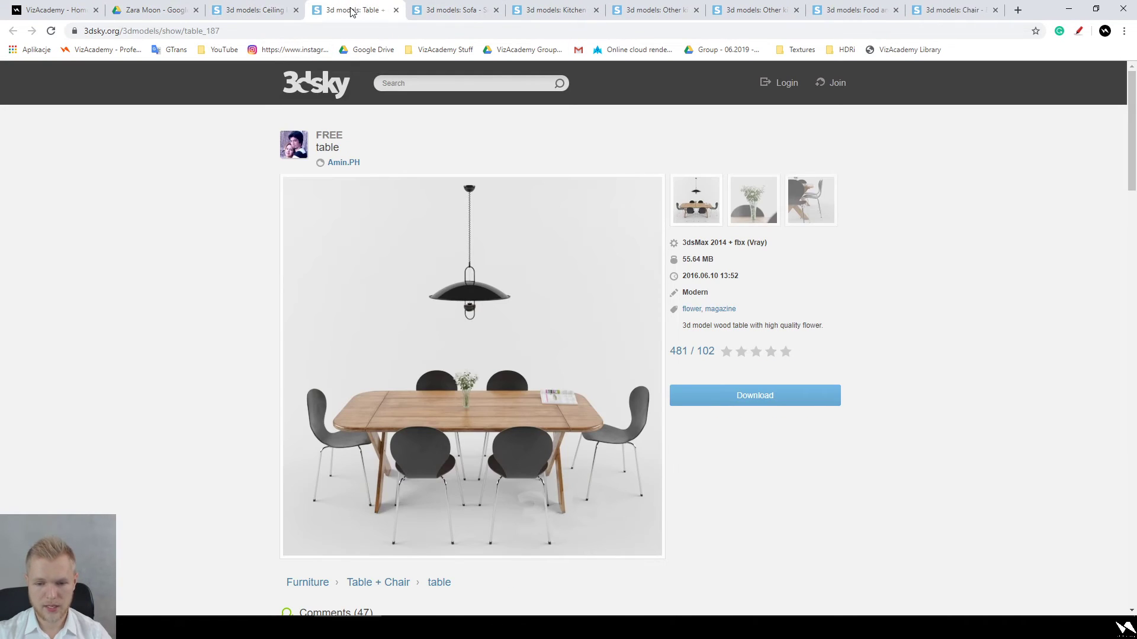
left_click(151, 10)
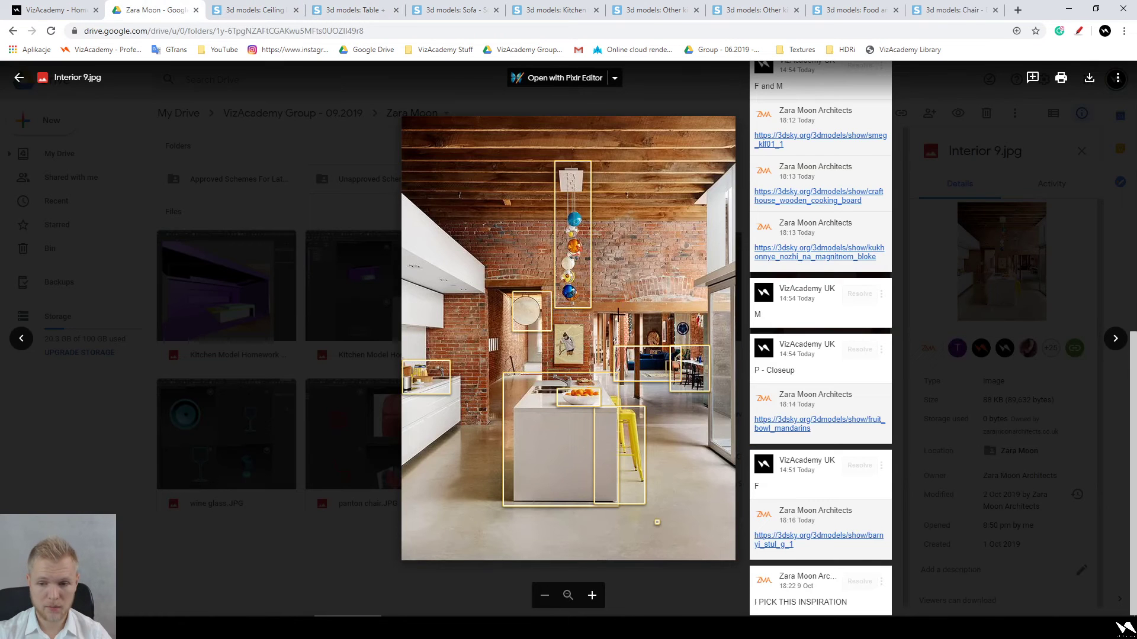
left_click(351, 10)
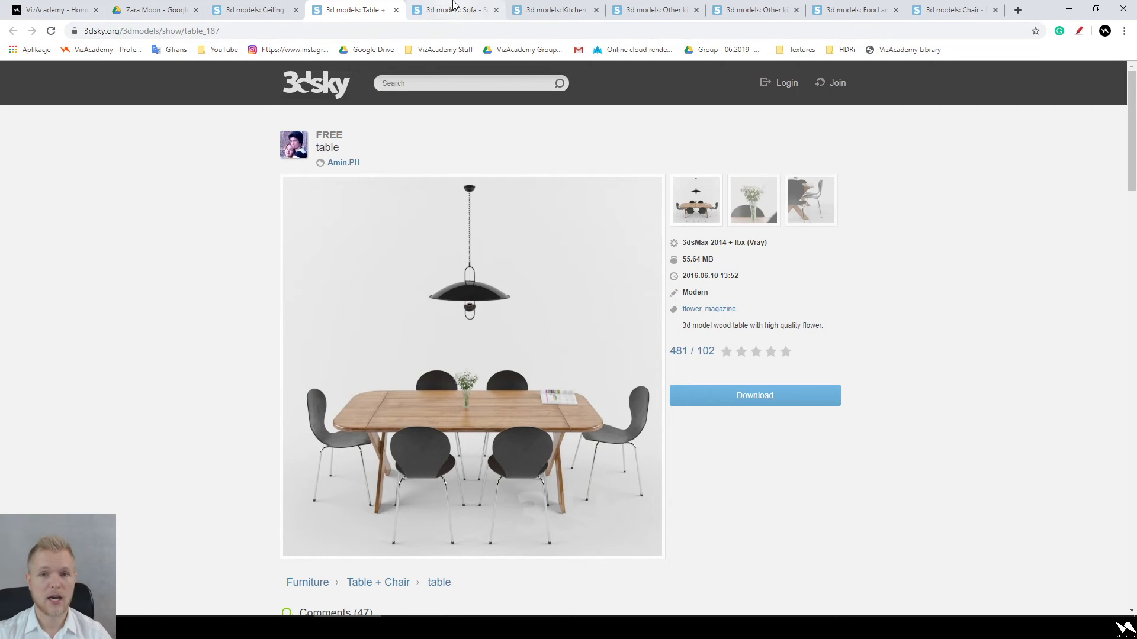
left_click(227, 13)
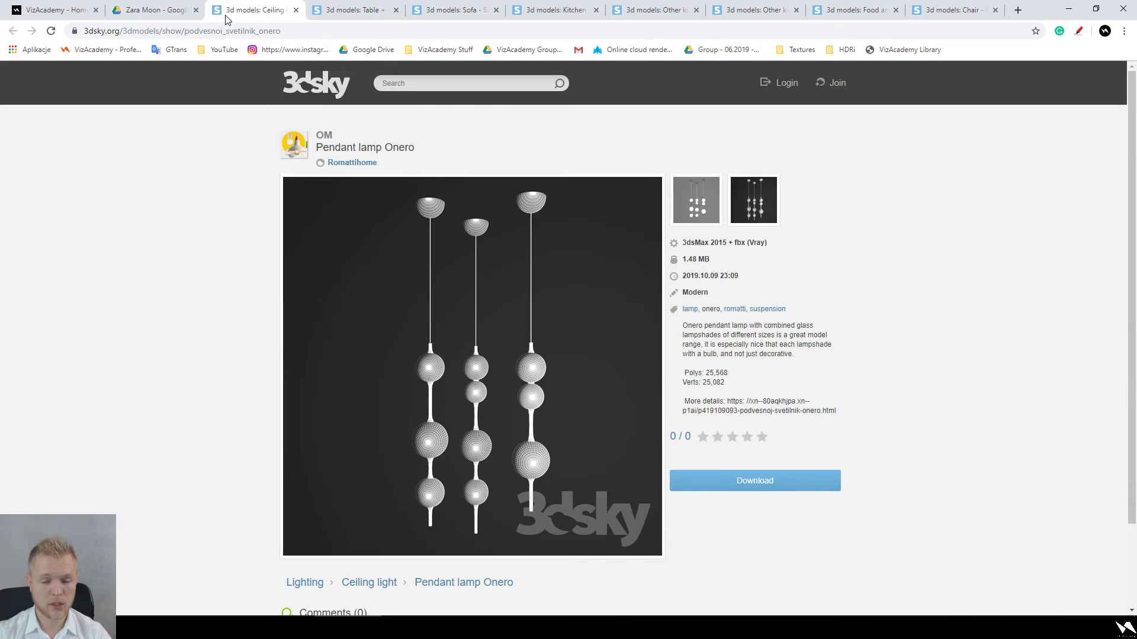
left_click(168, 10)
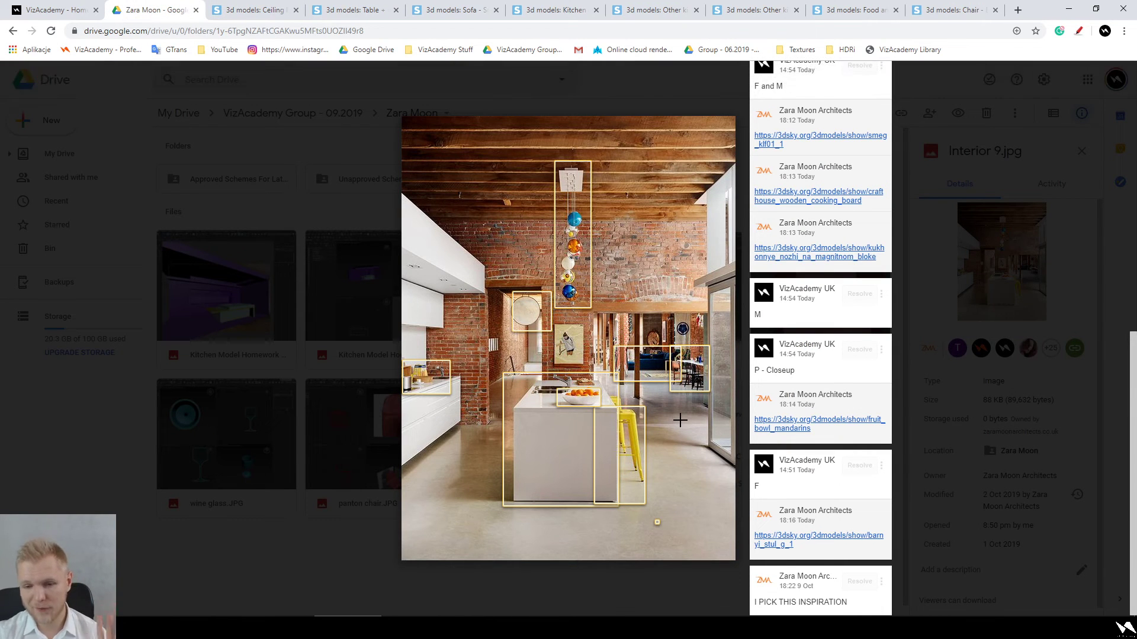
left_click(367, 9)
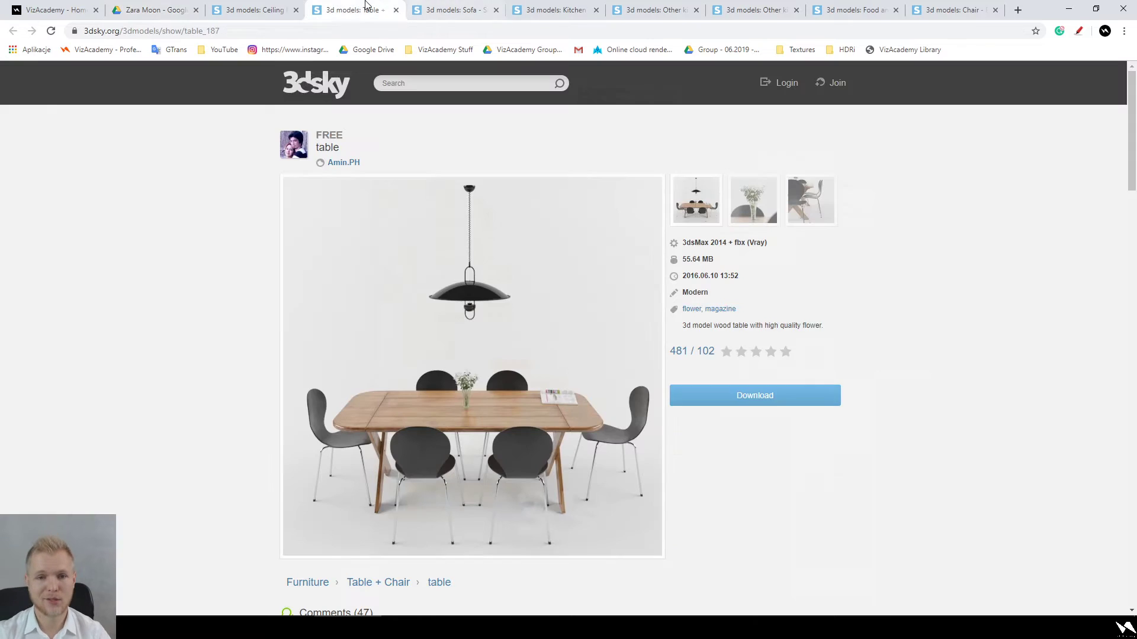
Step: Check the Sofas "Palmer" model and browse both pages of 3D models from its manufacturer, YELKKIN DOM
left_click(430, 7)
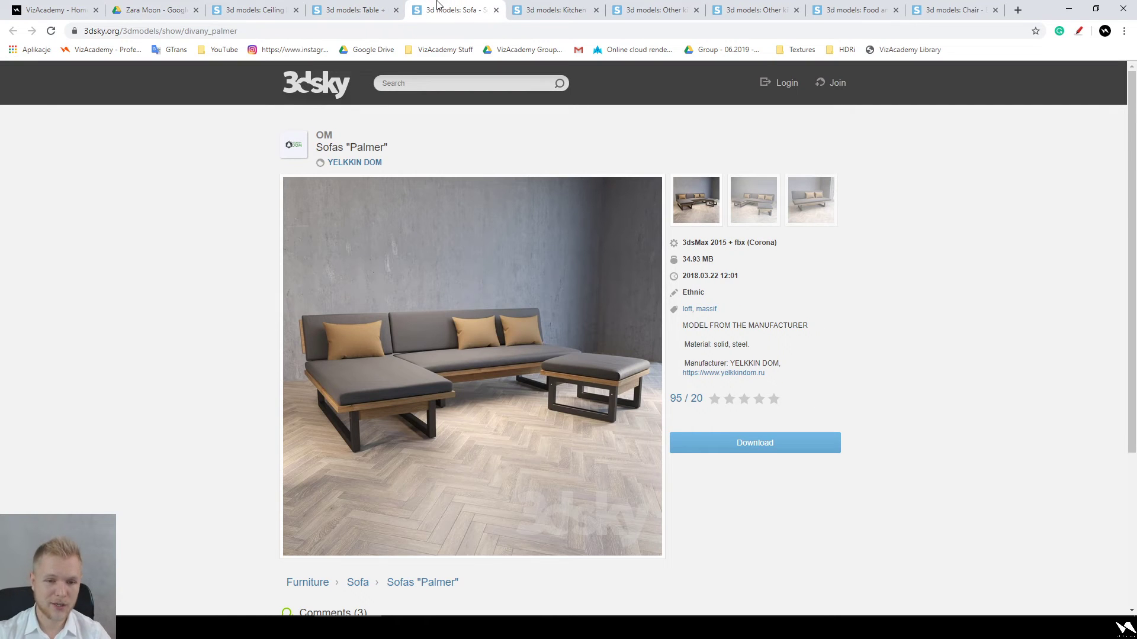
left_click(363, 166)
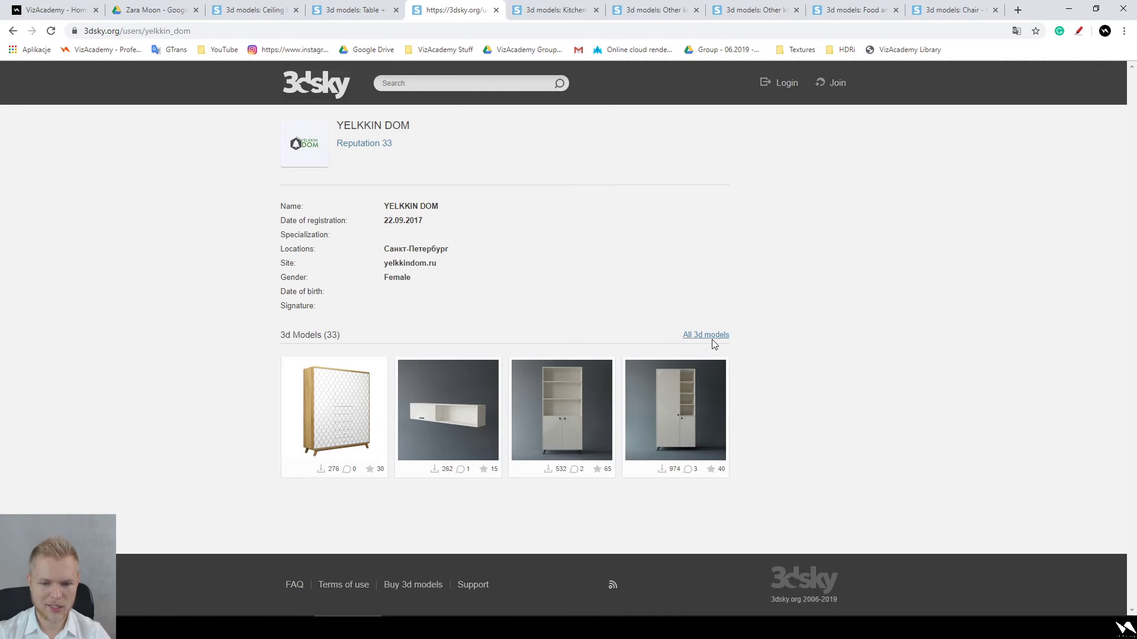
left_click(711, 341)
scroll(805, 376, "down", 1)
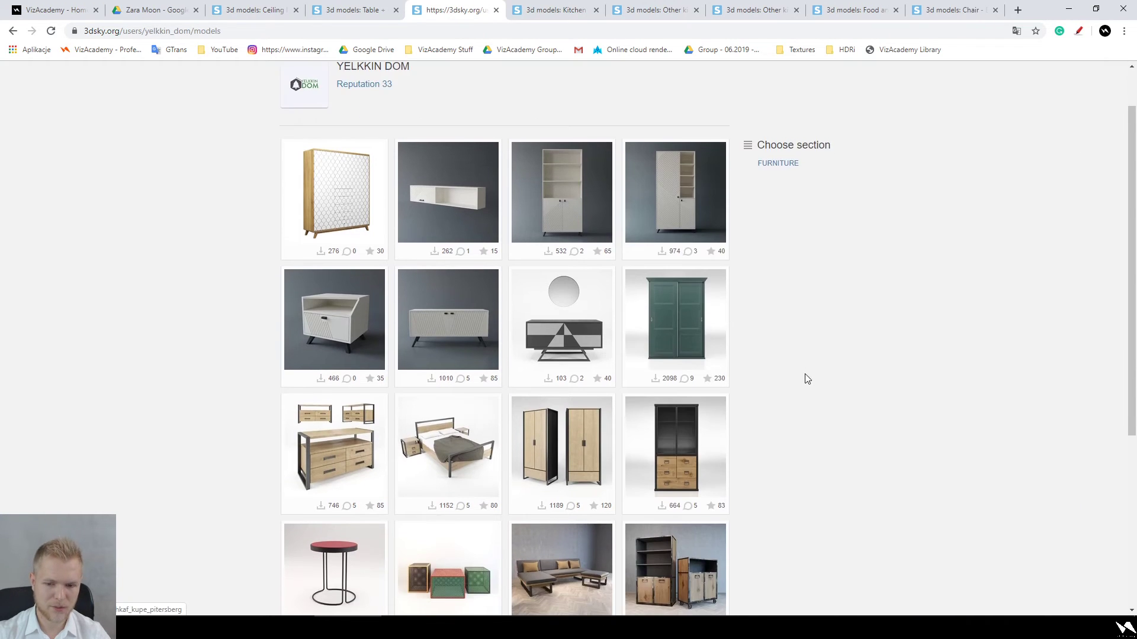
scroll(829, 385, "down", 5)
scroll(845, 421, "up", 2)
mouse_move(689, 410)
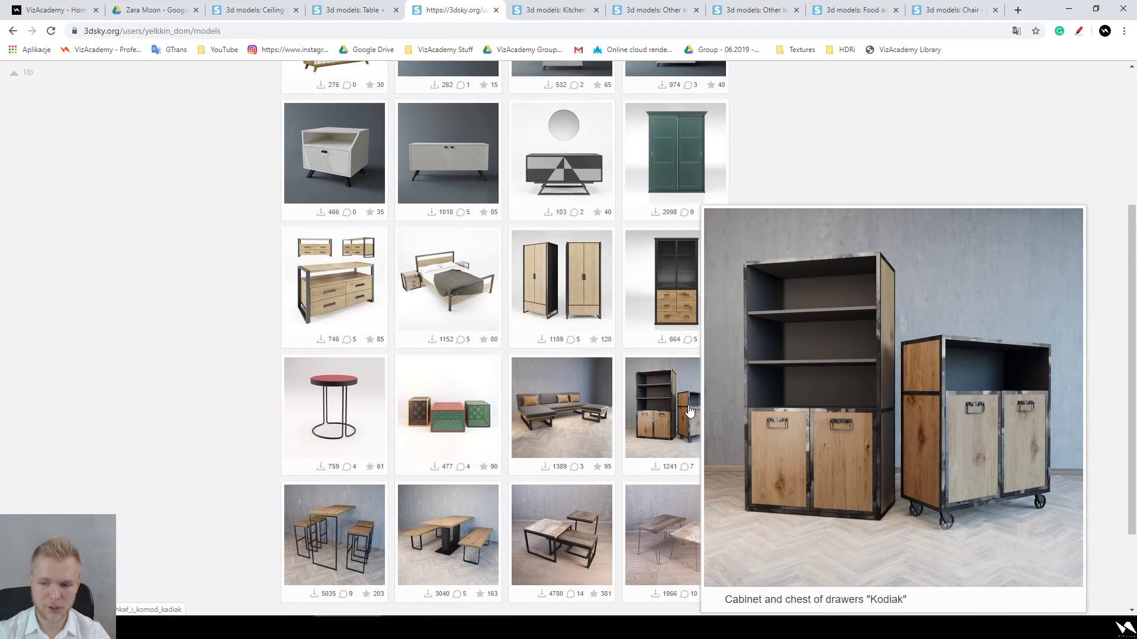
scroll(770, 450, "down", 2)
mouse_move(575, 419)
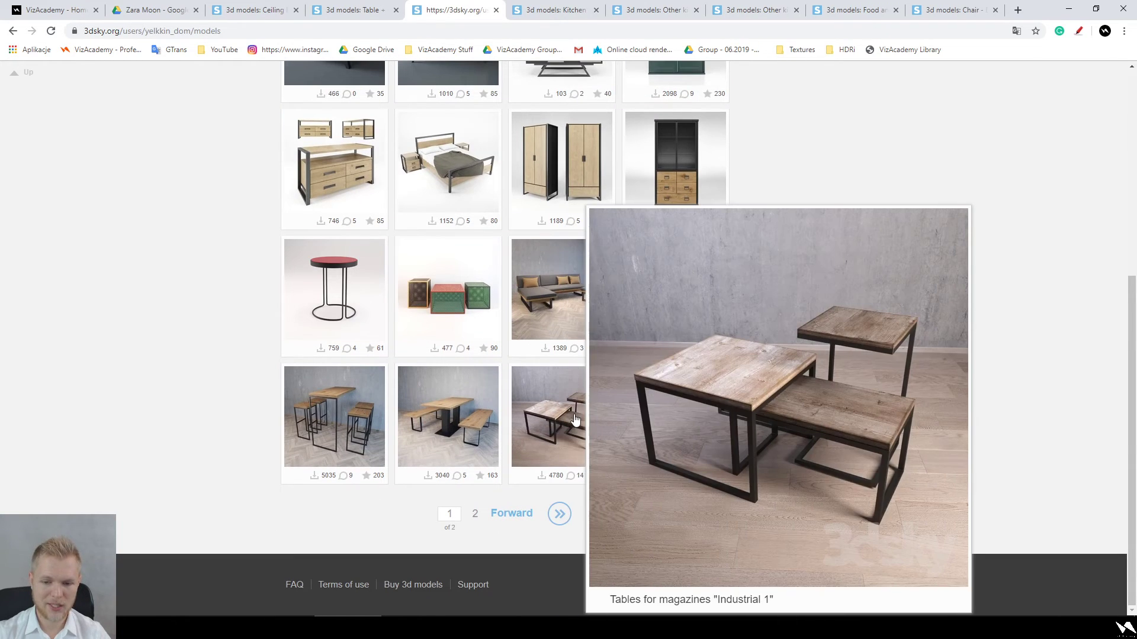
mouse_move(616, 322)
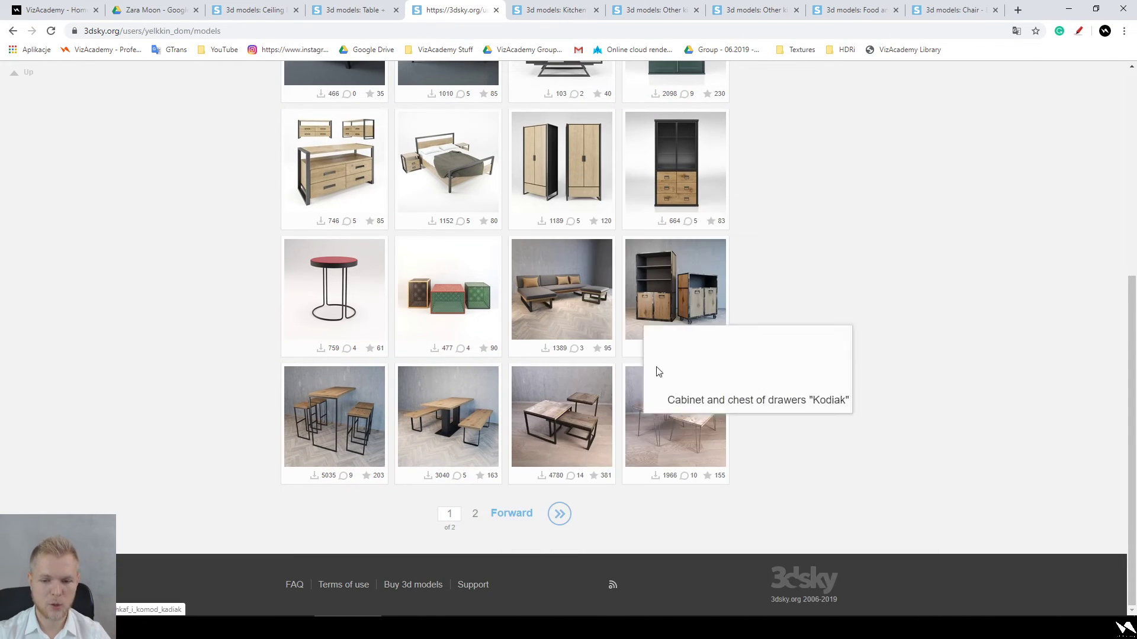
left_click(477, 515)
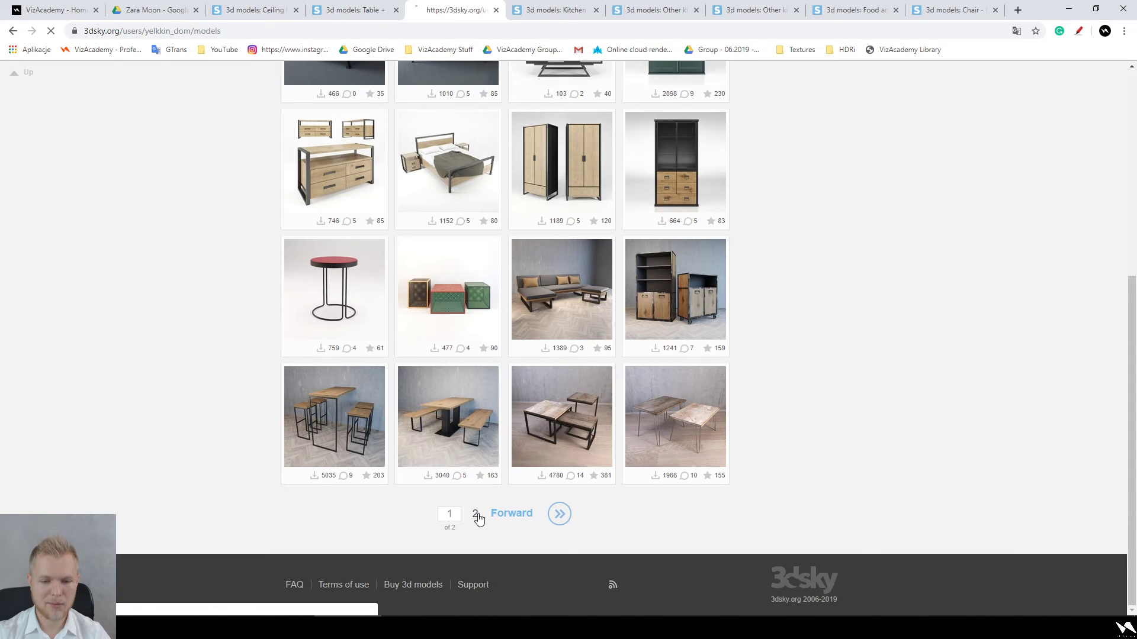
scroll(248, 346, "down", 3)
scroll(248, 346, "up", 3)
Step: Review the SMEG kettle, cooking board and kitchen knives models, closing the sofa page and each of these pages
left_click(496, 10)
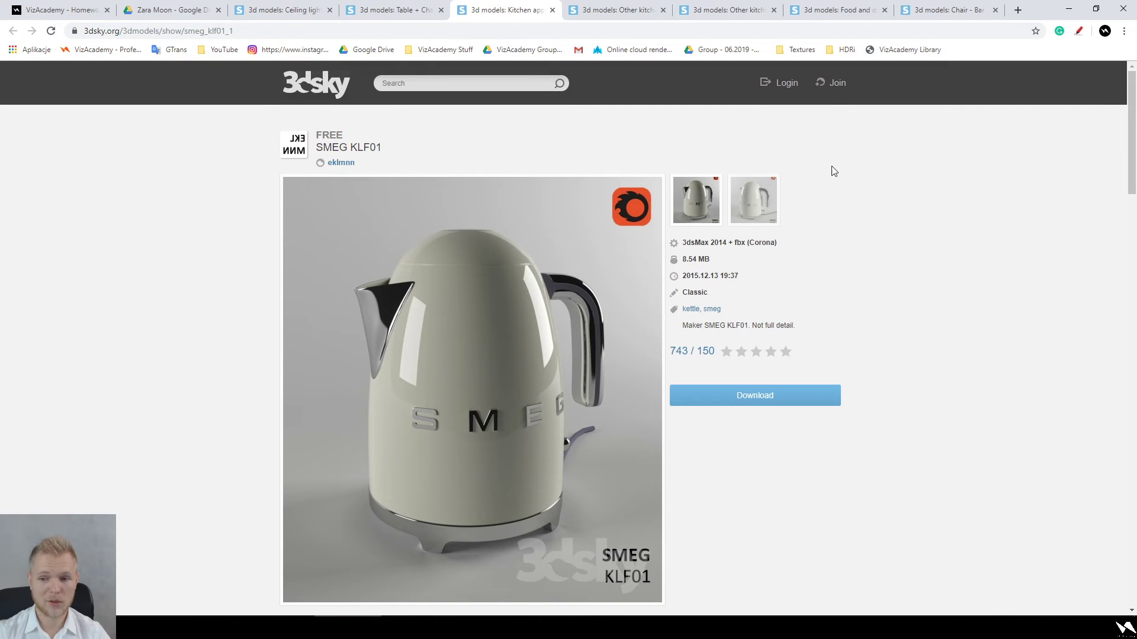
left_click(553, 10)
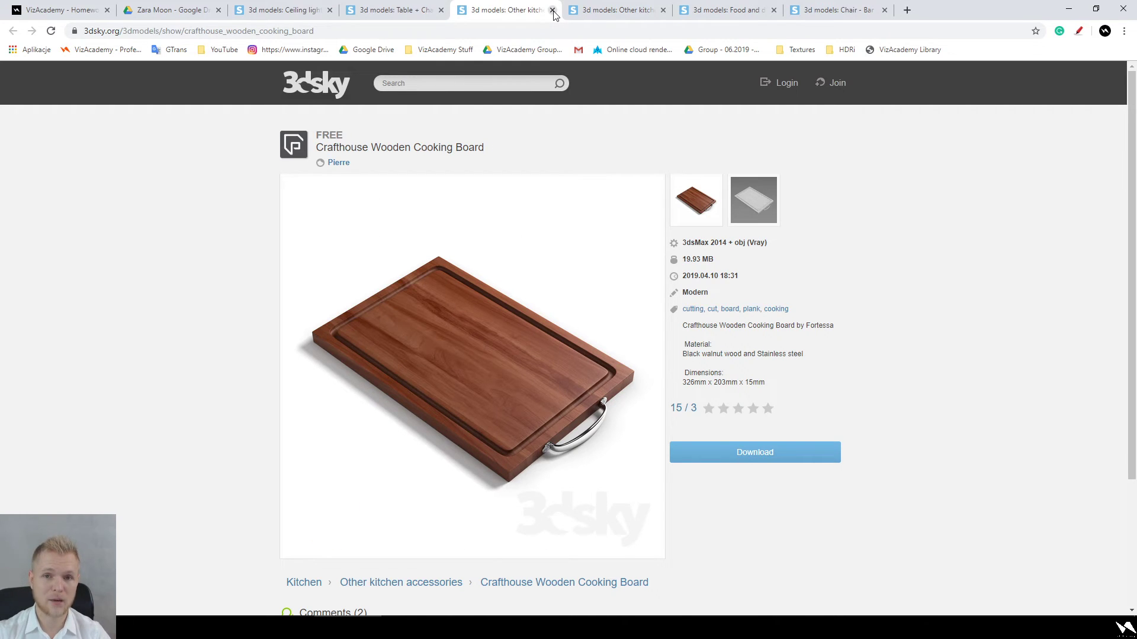
left_click(553, 10)
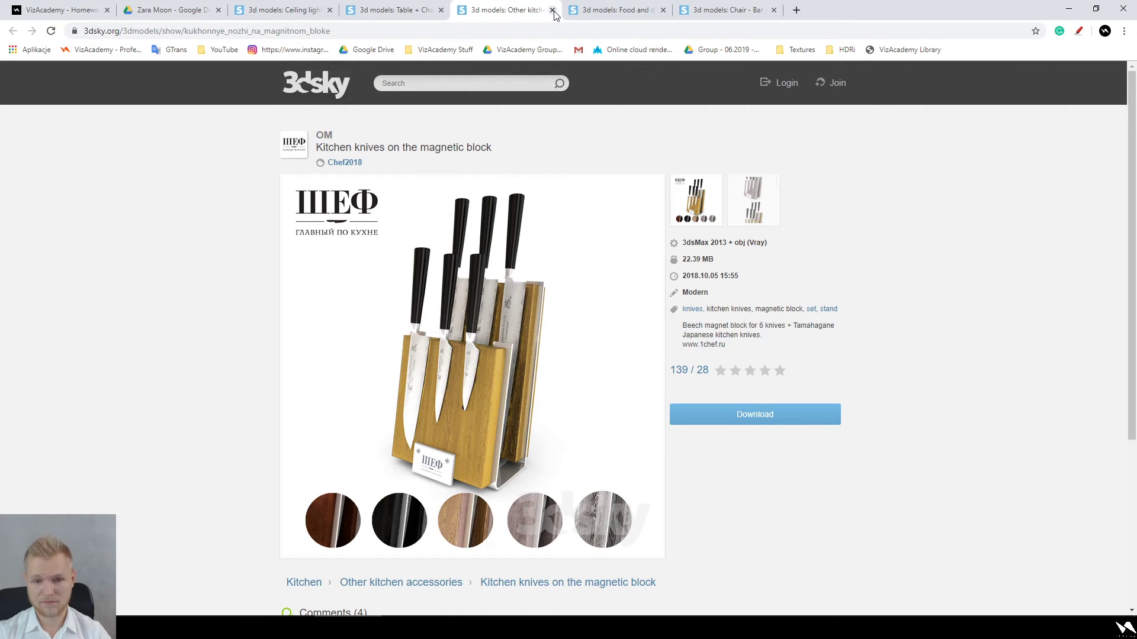
left_click(552, 10)
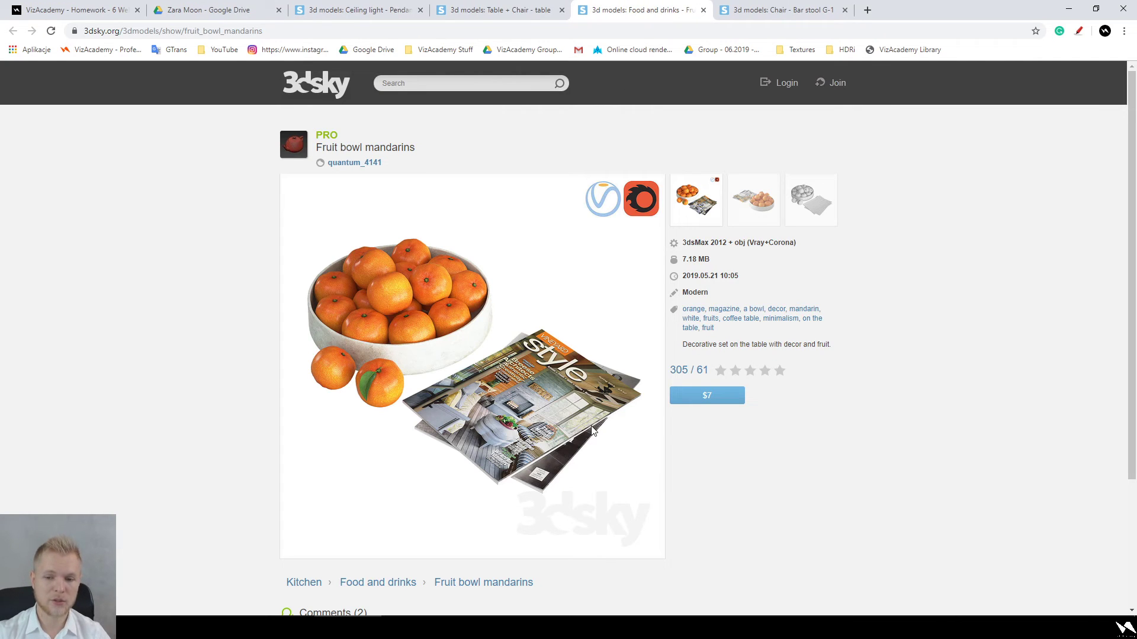
Step: Highlight the PRO label on the Fruit bowl mandarins page and check the bowl in Interior 9.jpg
double_click(324, 134)
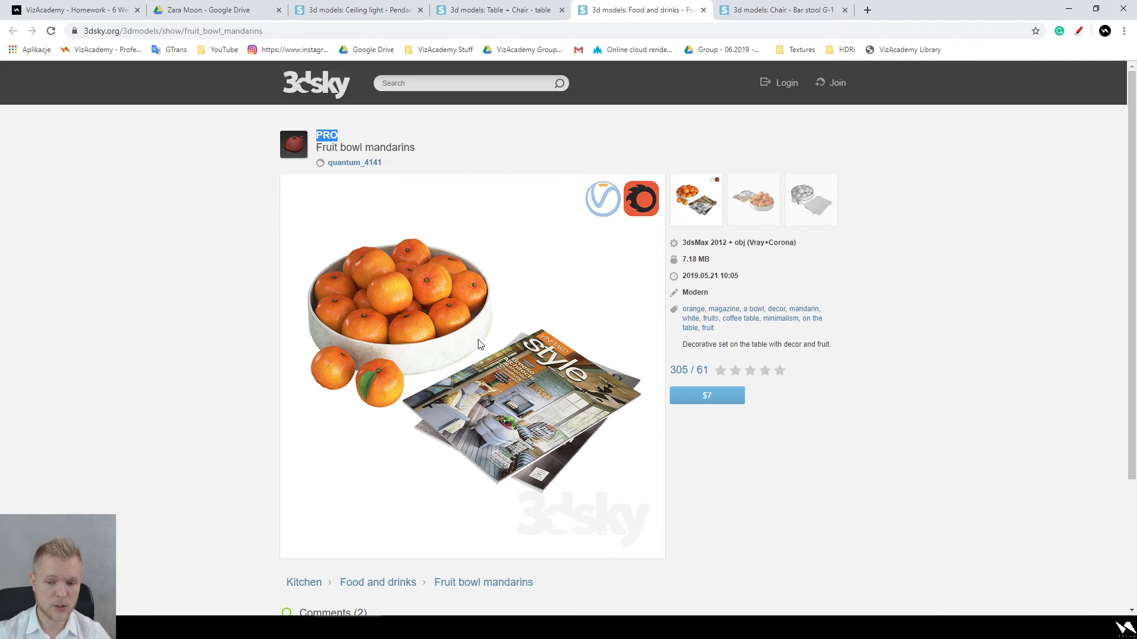
left_click(460, 132)
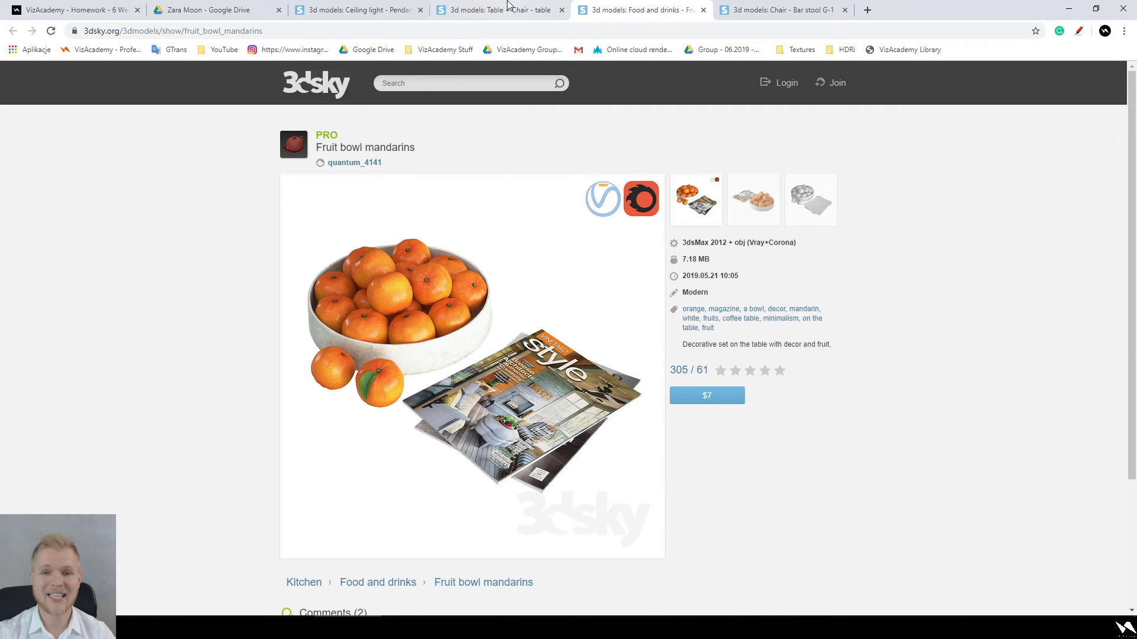
left_click(370, 9)
left_click(208, 9)
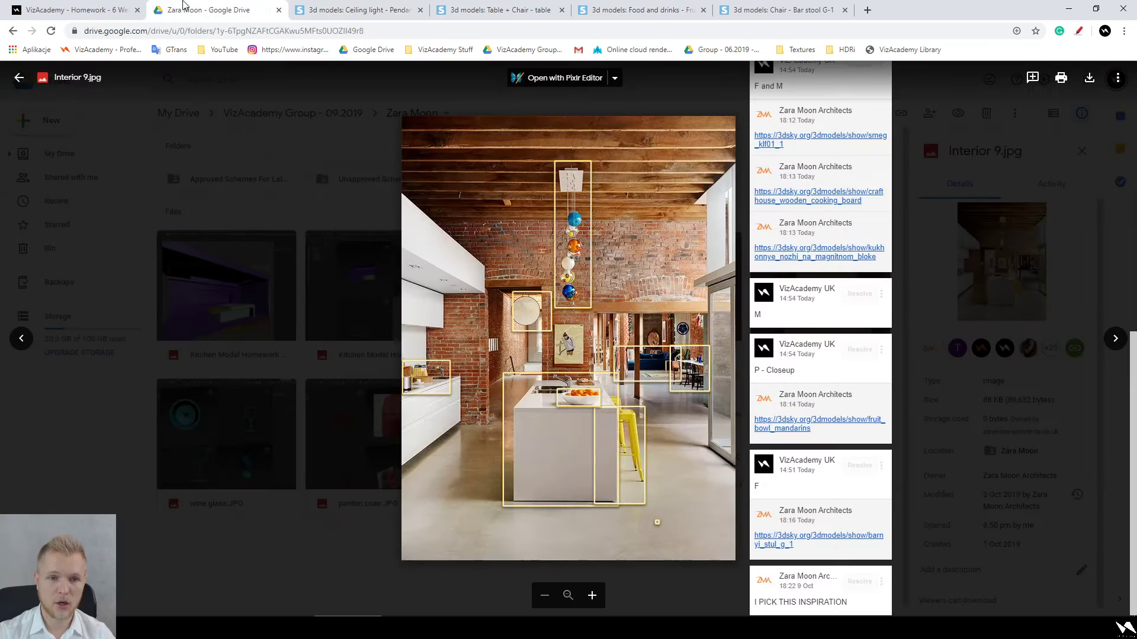
Step: Search 3dsky for "Orange" from the fruit bowl page, order the results by Top selling and look through them for fruit models
left_click(637, 6)
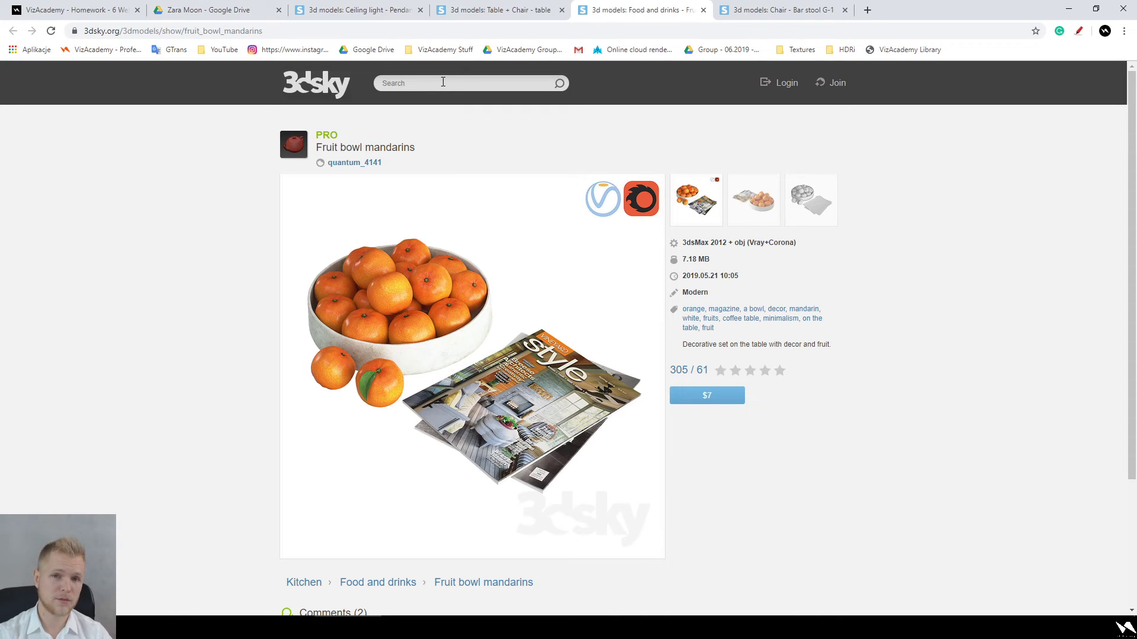
type("Orange")
key("Return")
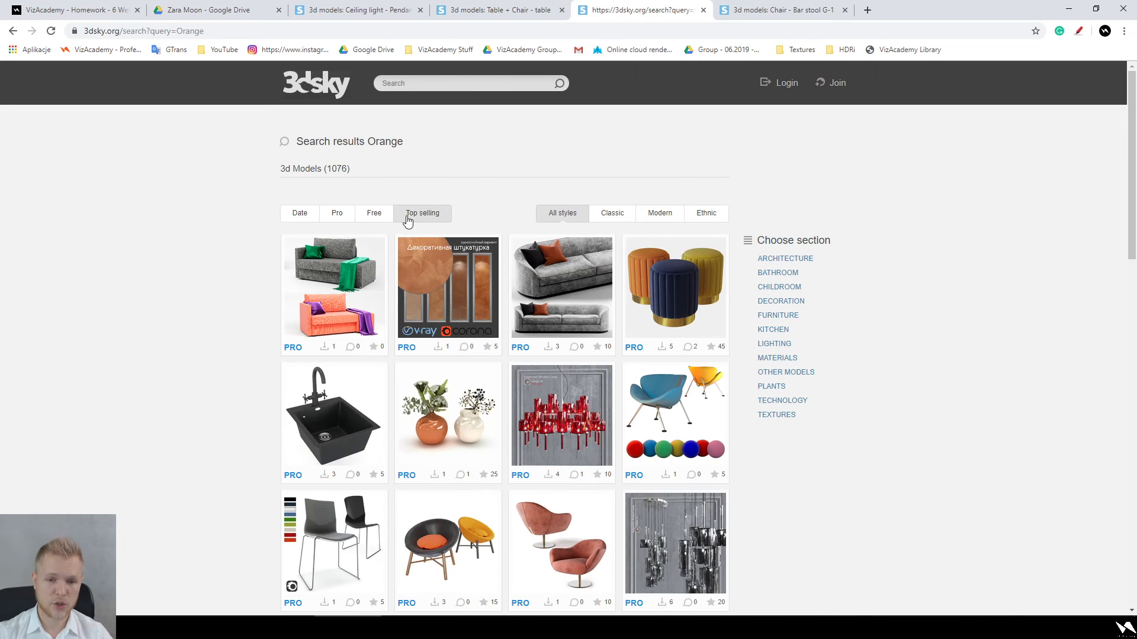
left_click(415, 215)
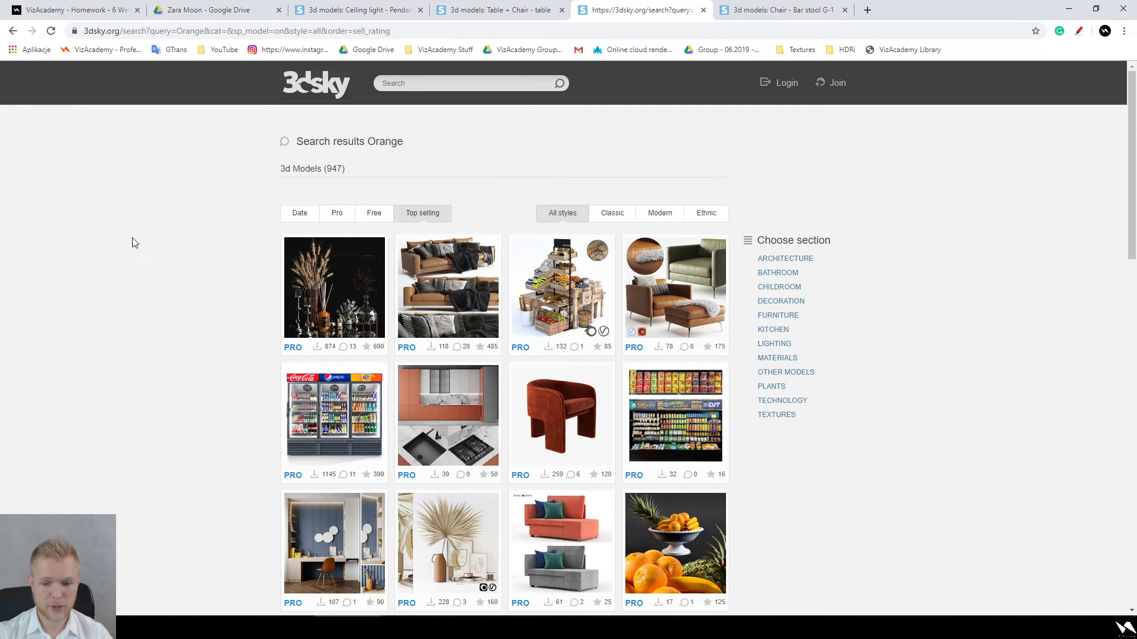
scroll(132, 237, "down", 4)
mouse_move(666, 311)
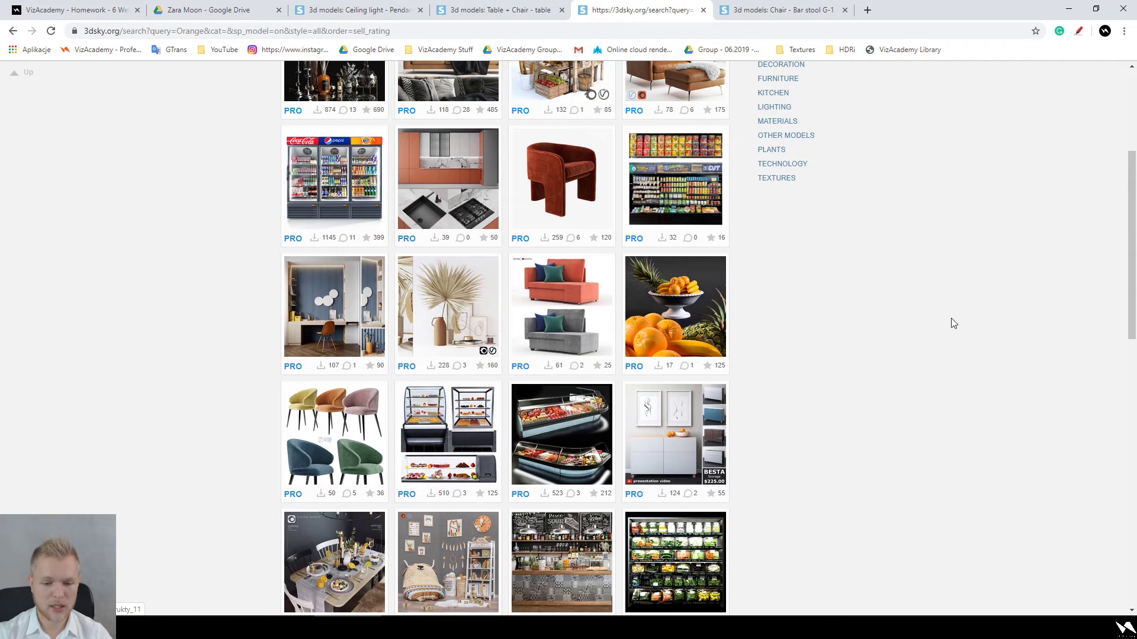
scroll(953, 324, "down", 6)
mouse_move(447, 329)
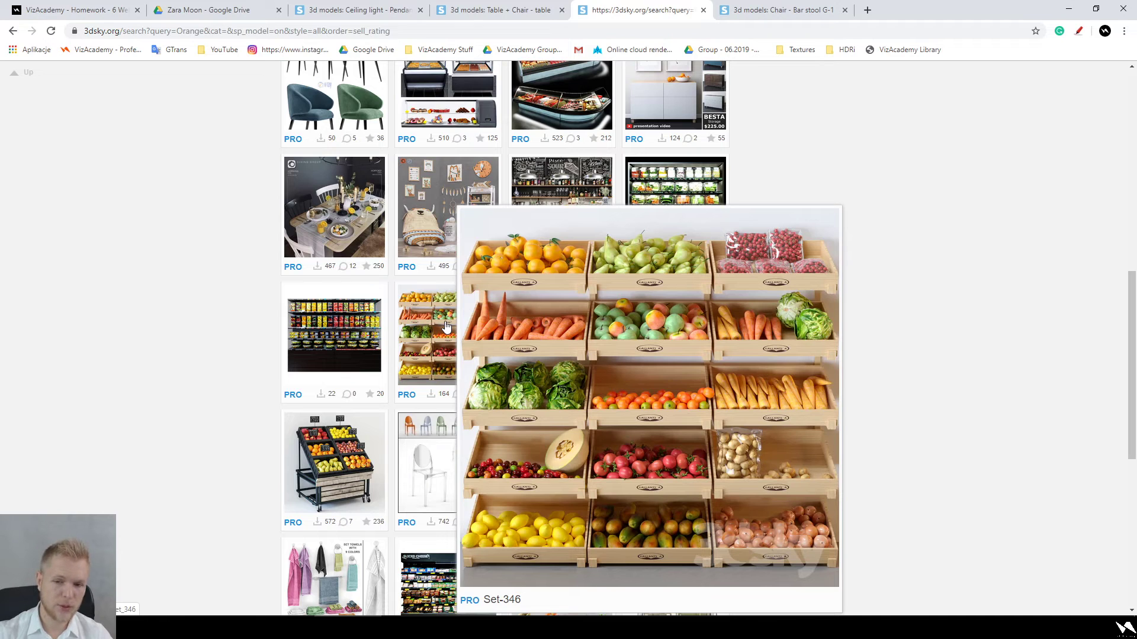
mouse_move(352, 319)
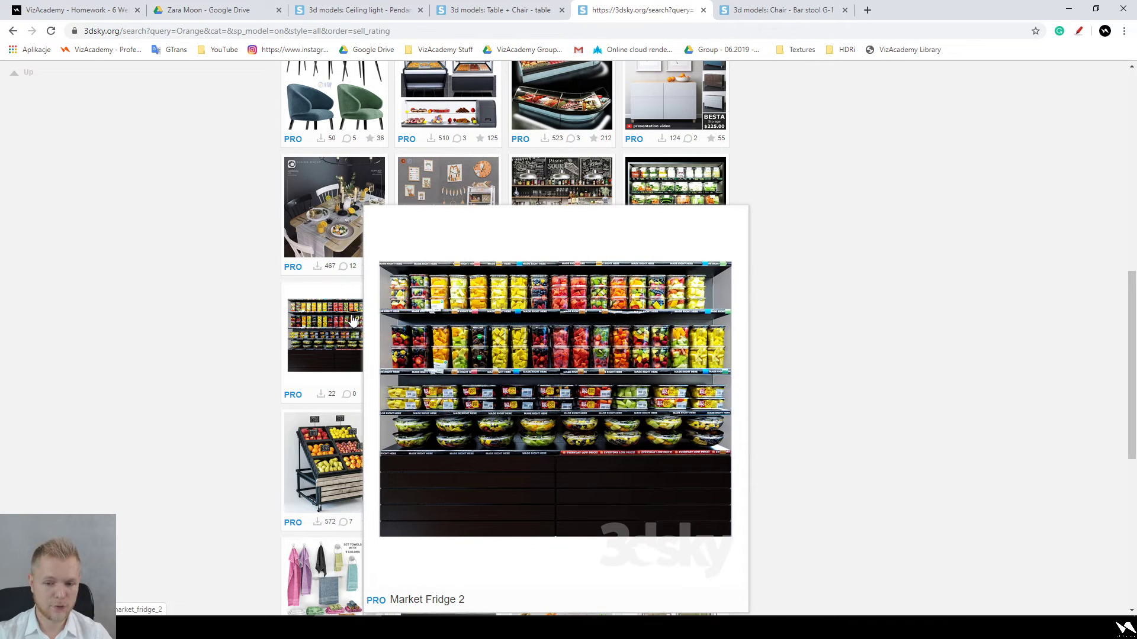
Step: Inspect the Shelves with vegetables wireframe preview and the Market Fridge 2 model in new tabs, and return to the Orange search results
middle_click(673, 211)
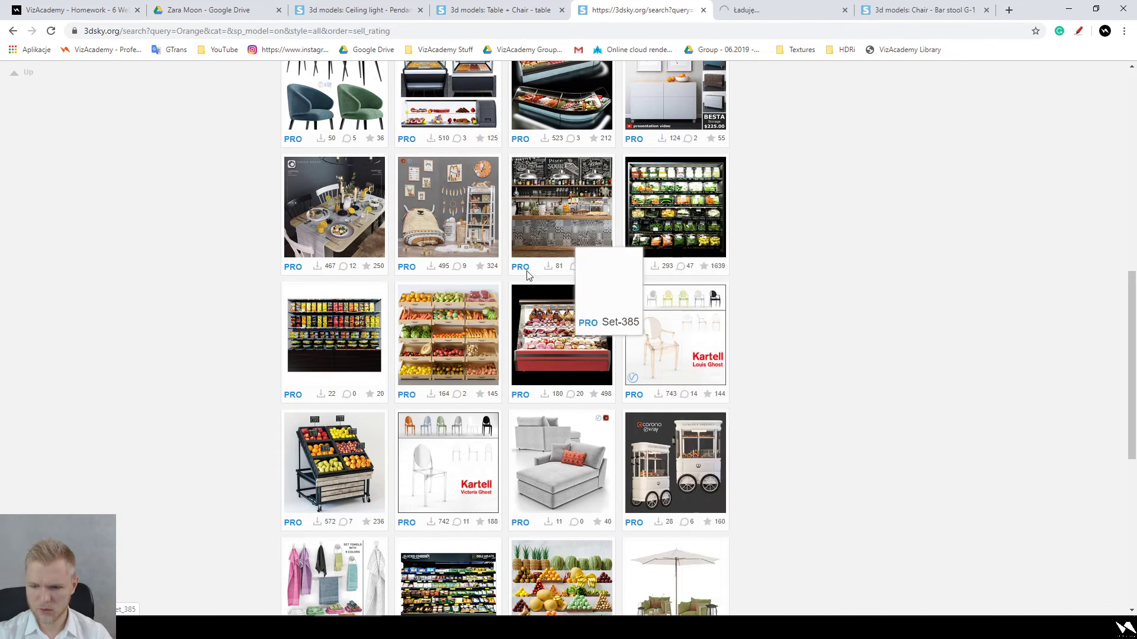
middle_click(318, 354)
left_click(719, 9)
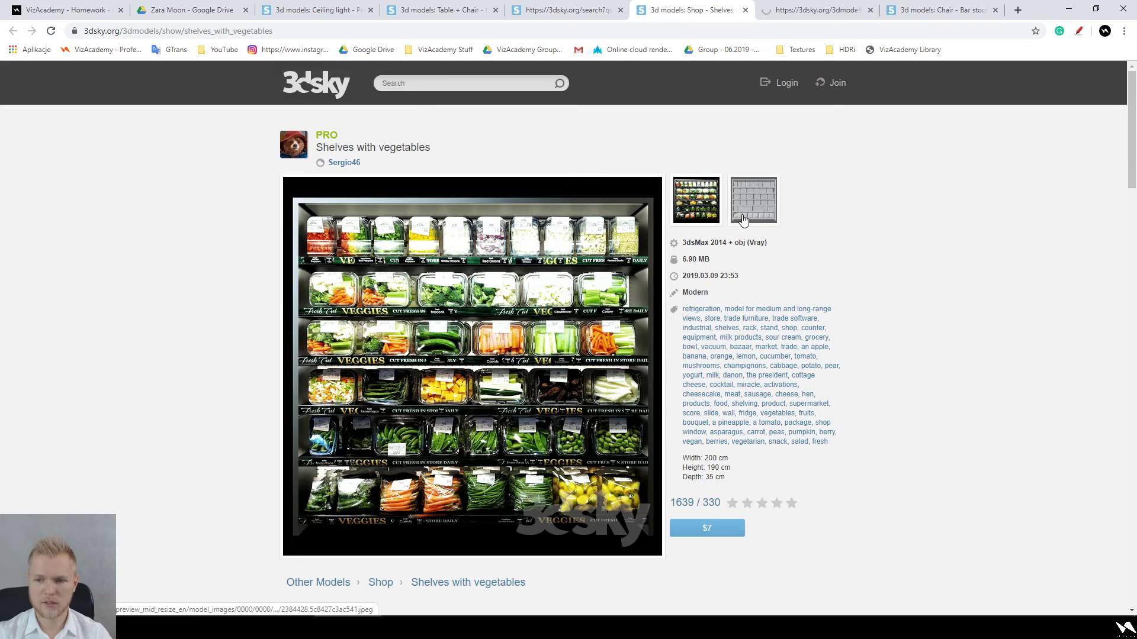
left_click(747, 204)
left_click(746, 10)
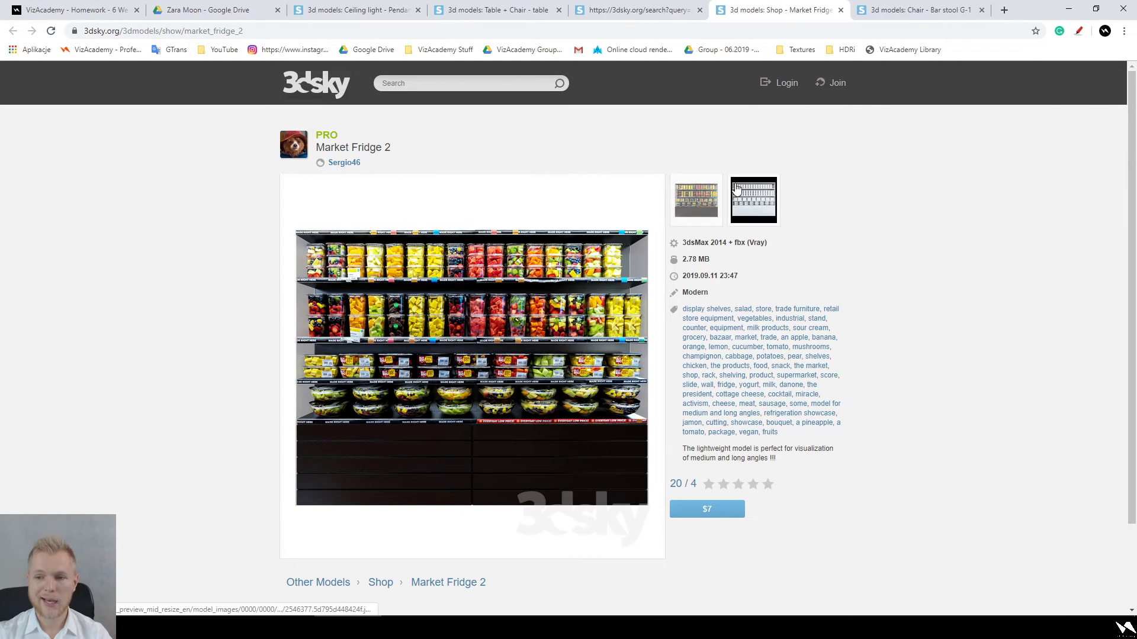
left_click(652, 11)
scroll(812, 320, "down", 3)
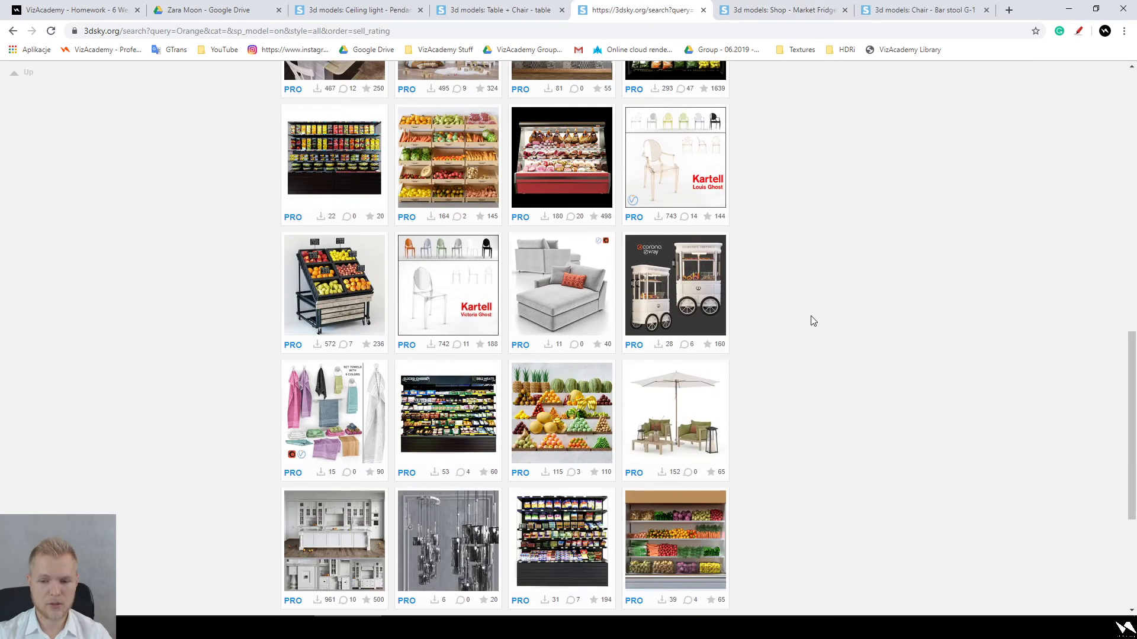
Step: Look through the rest of the first page of Orange results and preview the Set-350 and Set-353 fruit and vegetable shelves
scroll(812, 320, "down", 1)
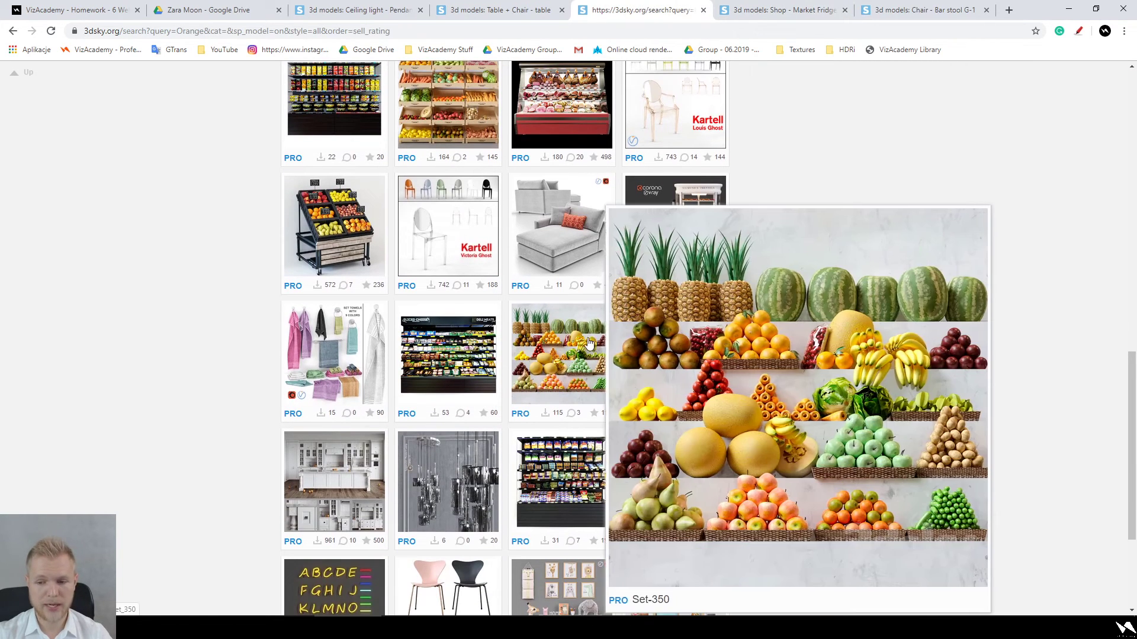
scroll(891, 378, "down", 1)
scroll(892, 379, "down", 2)
mouse_move(652, 289)
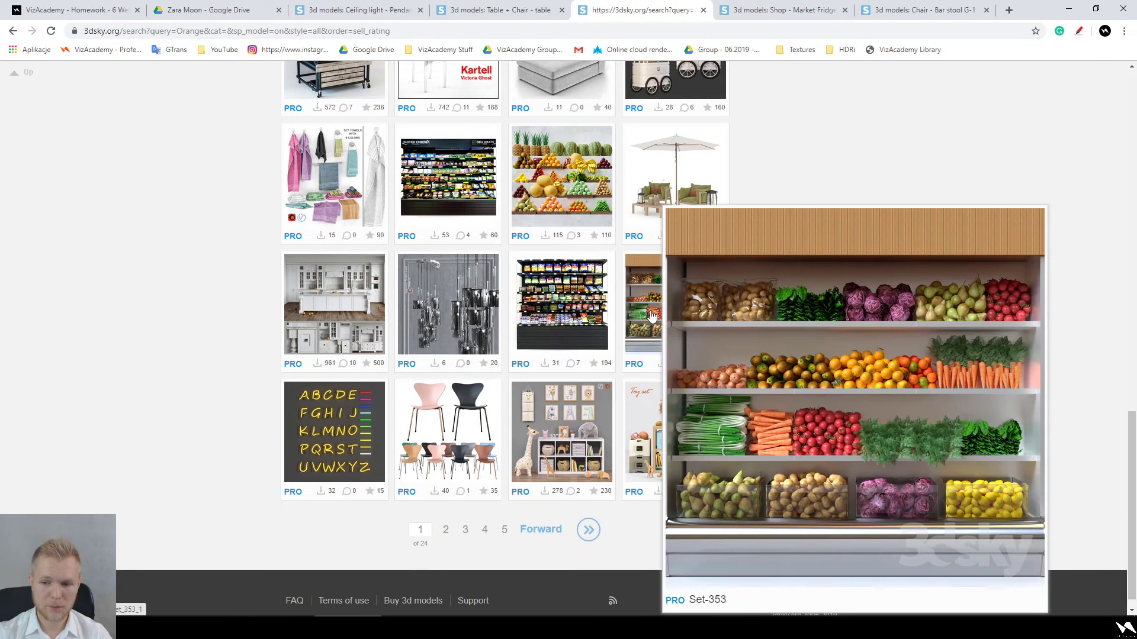
scroll(659, 331, "down", 1)
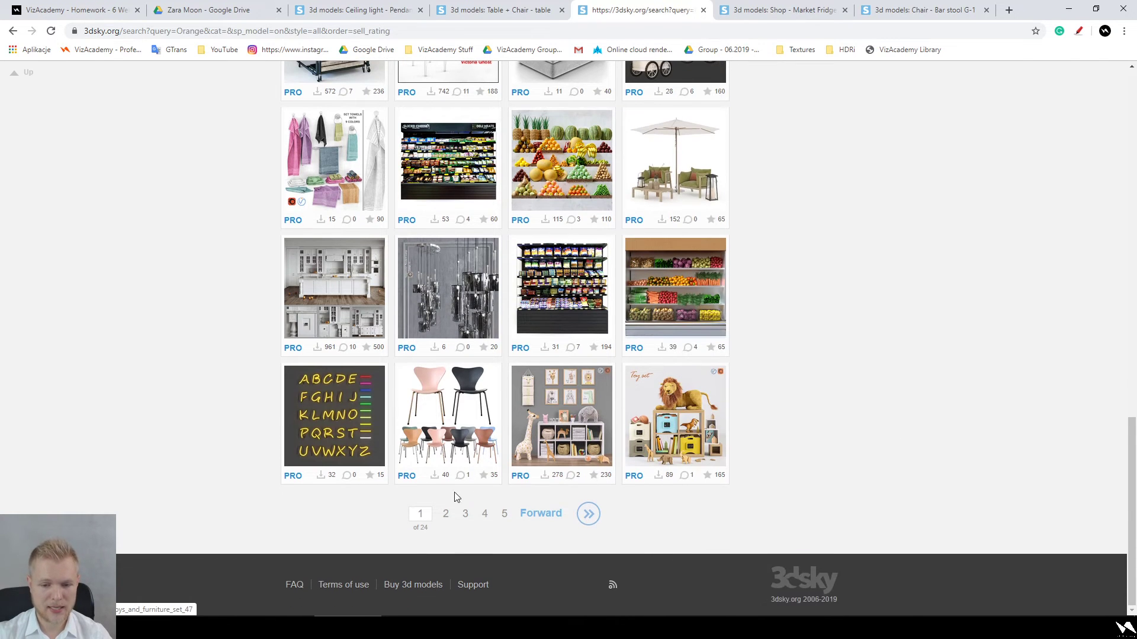
Step: Look through page 2 of the Orange results for fruit models and preview Fruit bowl mandarins and Orange lemonade
left_click(448, 517)
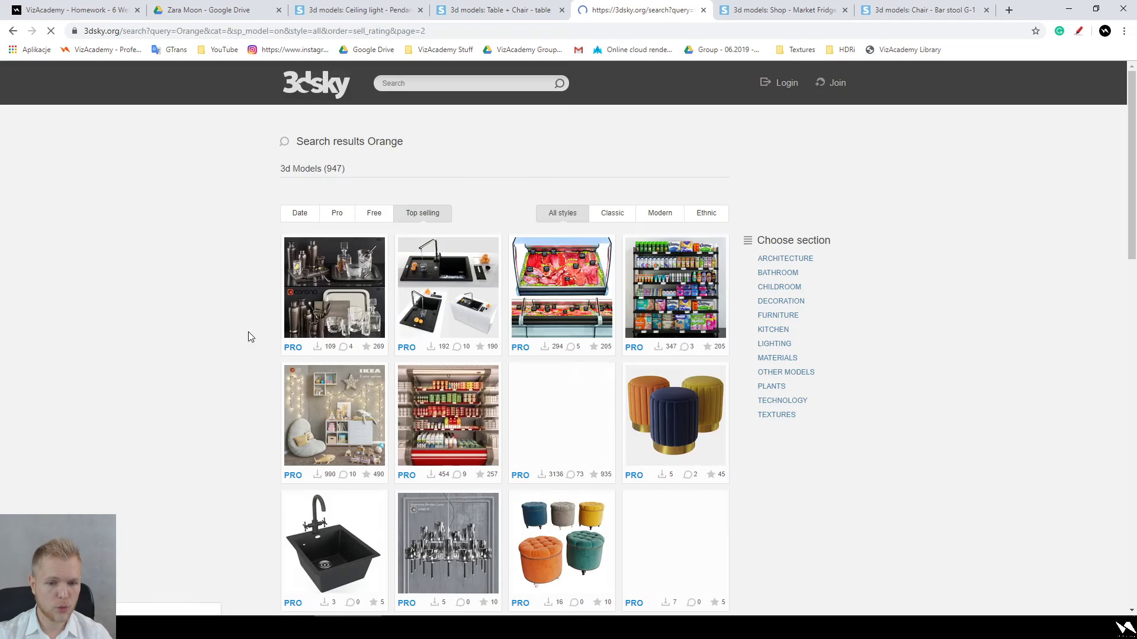
key("alt+Left")
mouse_move(335, 273)
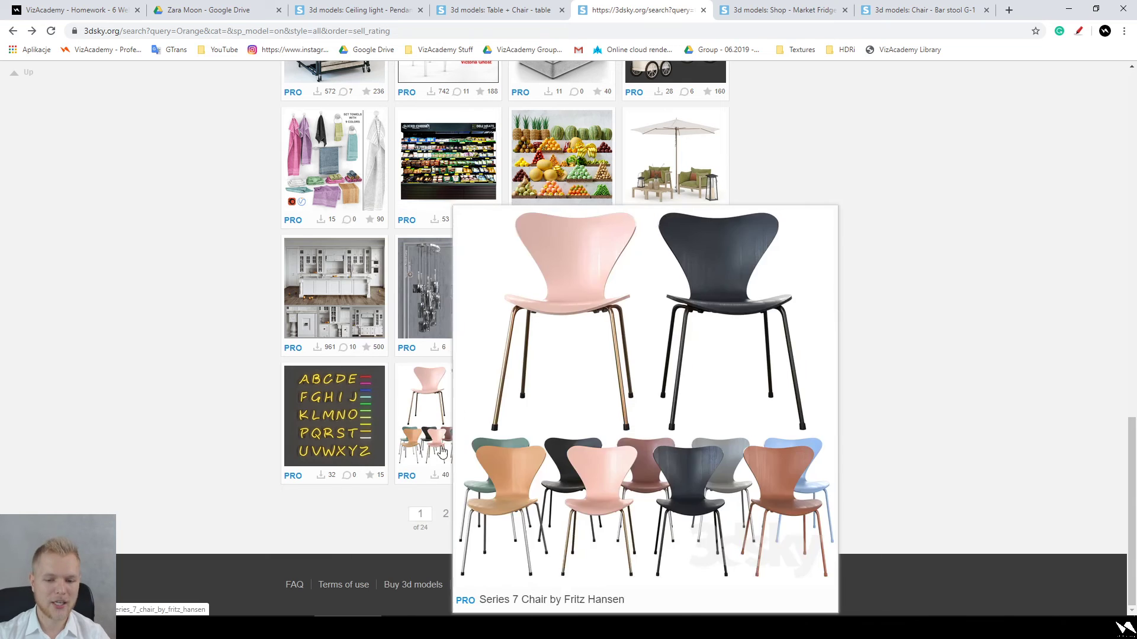
left_click(447, 514)
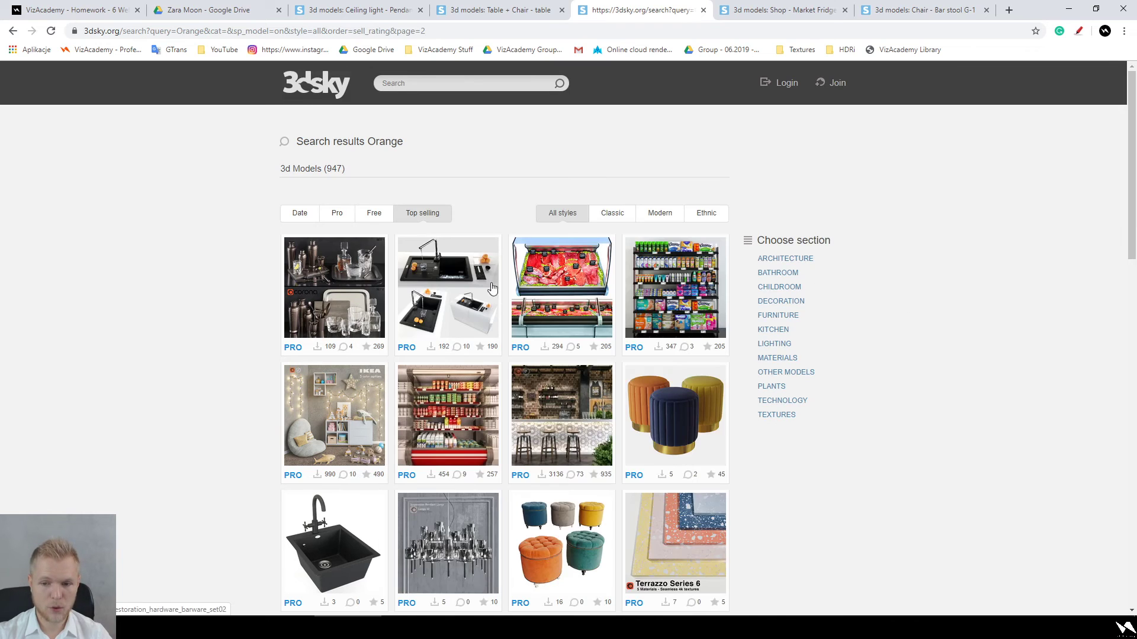
scroll(1020, 333, "down", 4)
scroll(1020, 332, "down", 7)
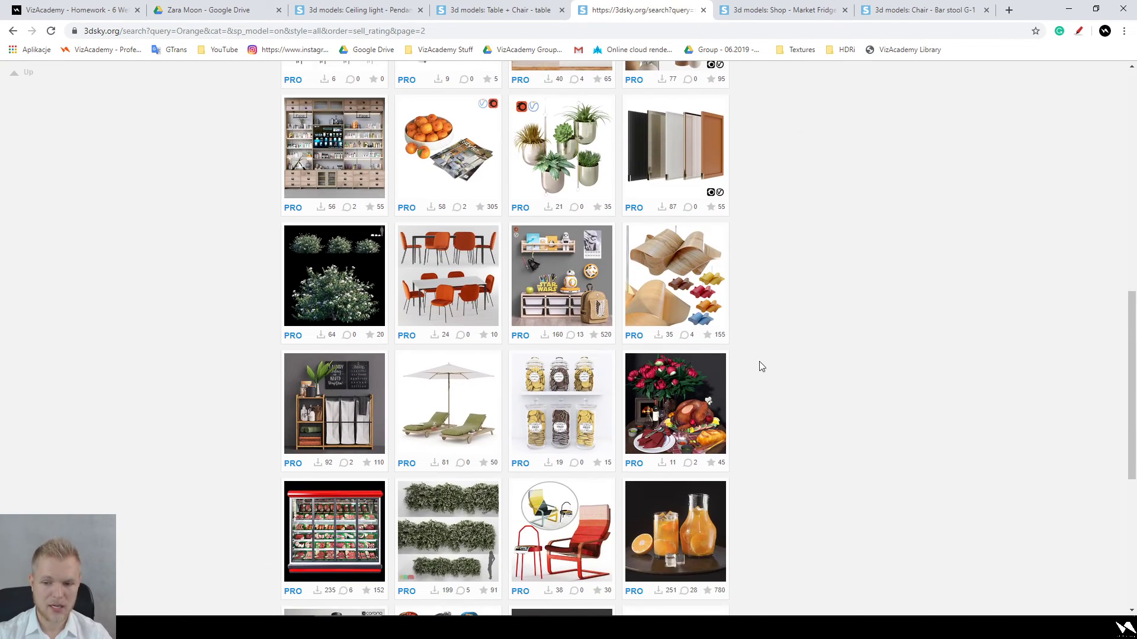
mouse_move(427, 150)
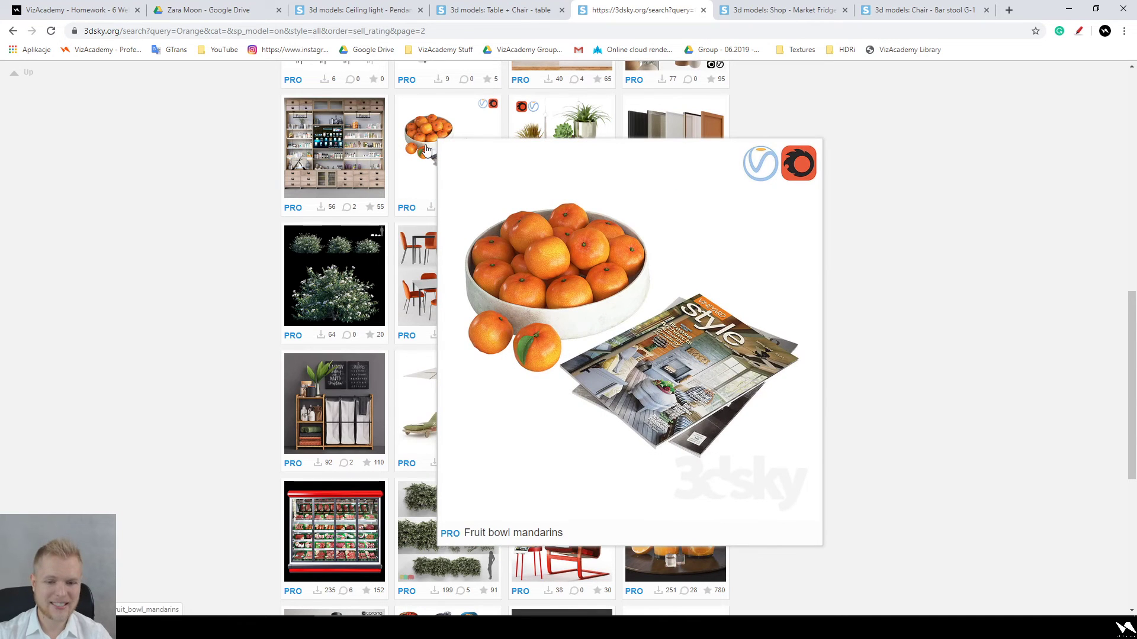
scroll(249, 290, "down", 4)
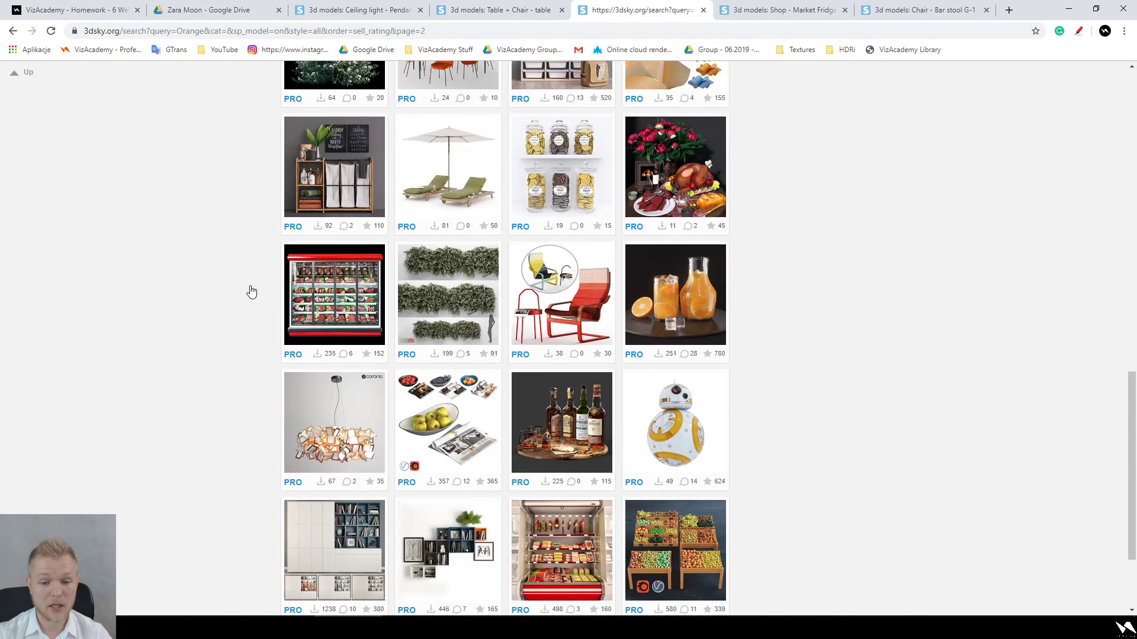
scroll(252, 291, "down", 3)
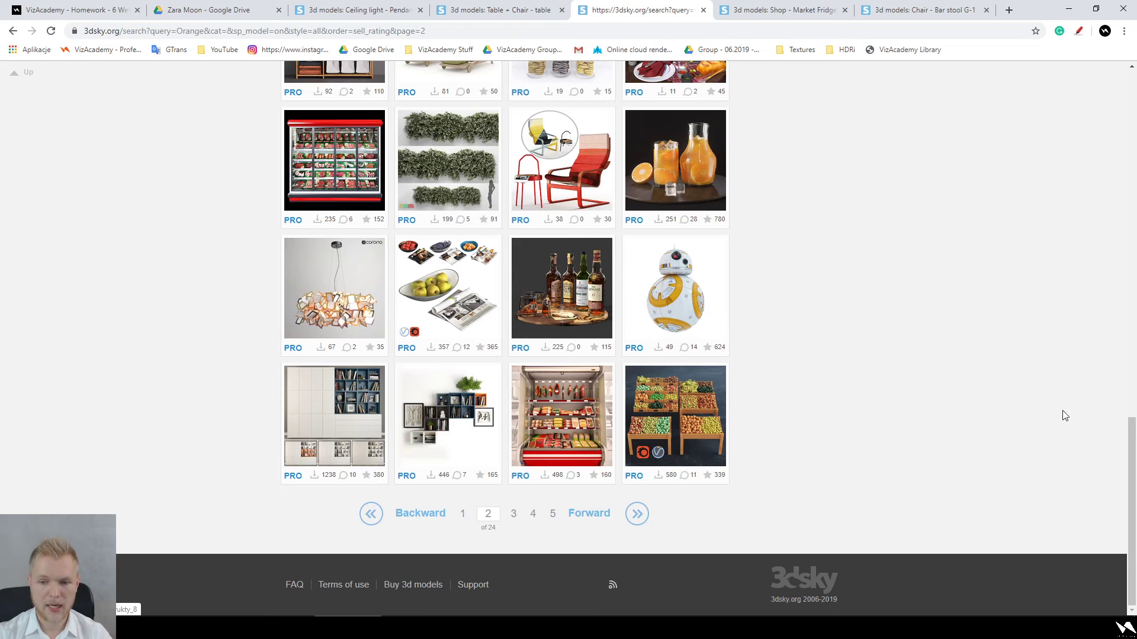
mouse_move(680, 162)
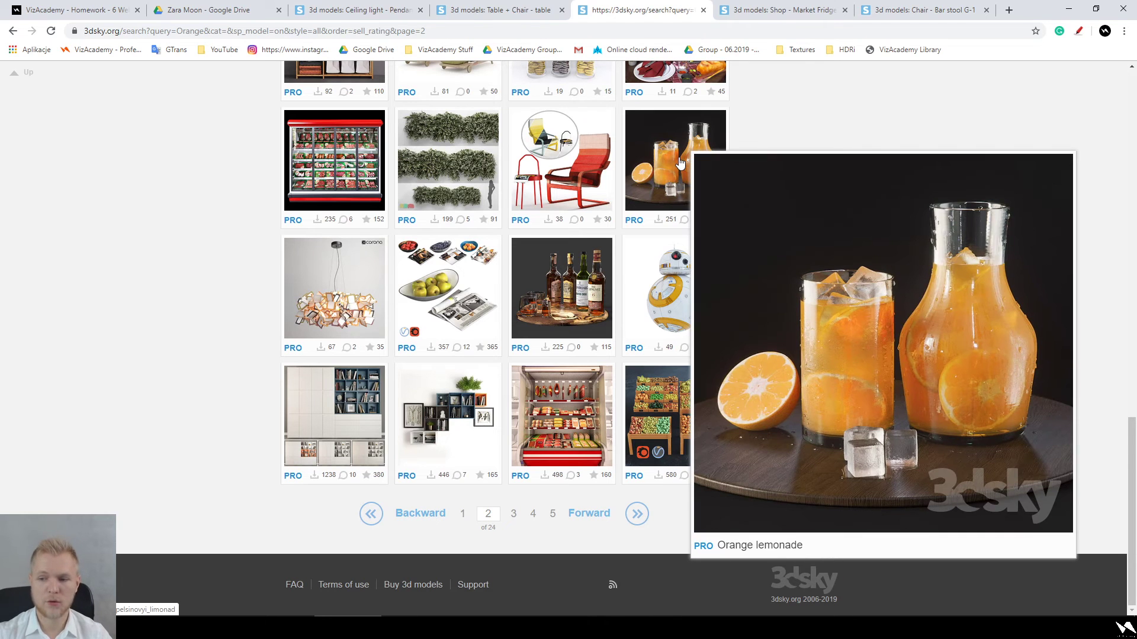
scroll(847, 261, "up", 4)
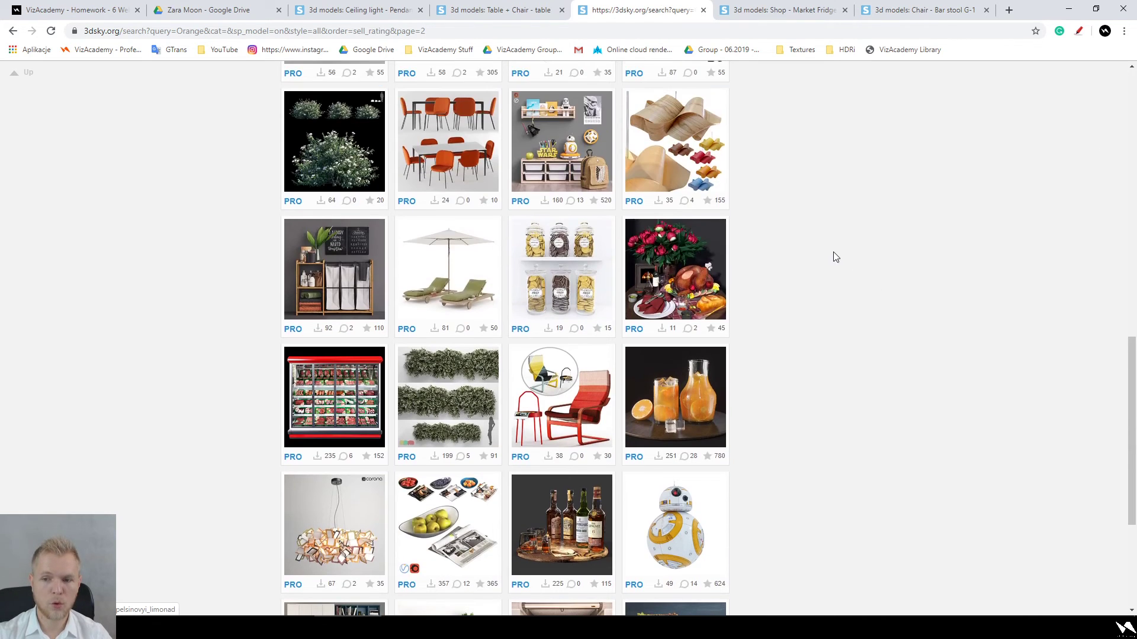
Step: Close the Orange results, Market Fridge 2, Bar stool G-1 and table pages, and return to Interior 9.jpg in Google Drive
left_click(703, 11)
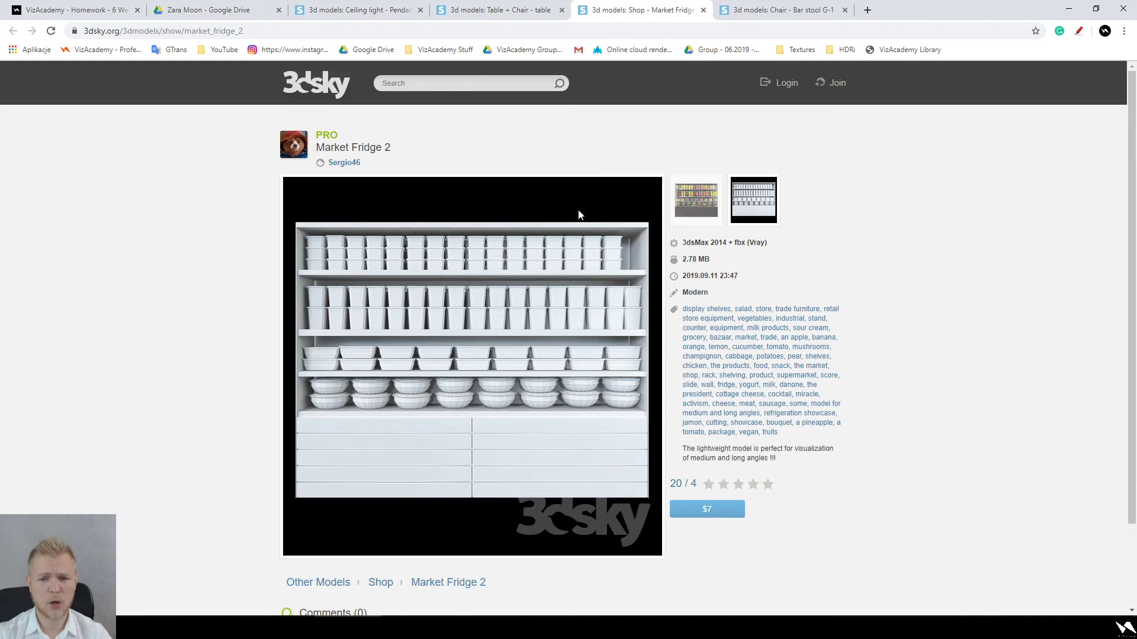
left_click(703, 10)
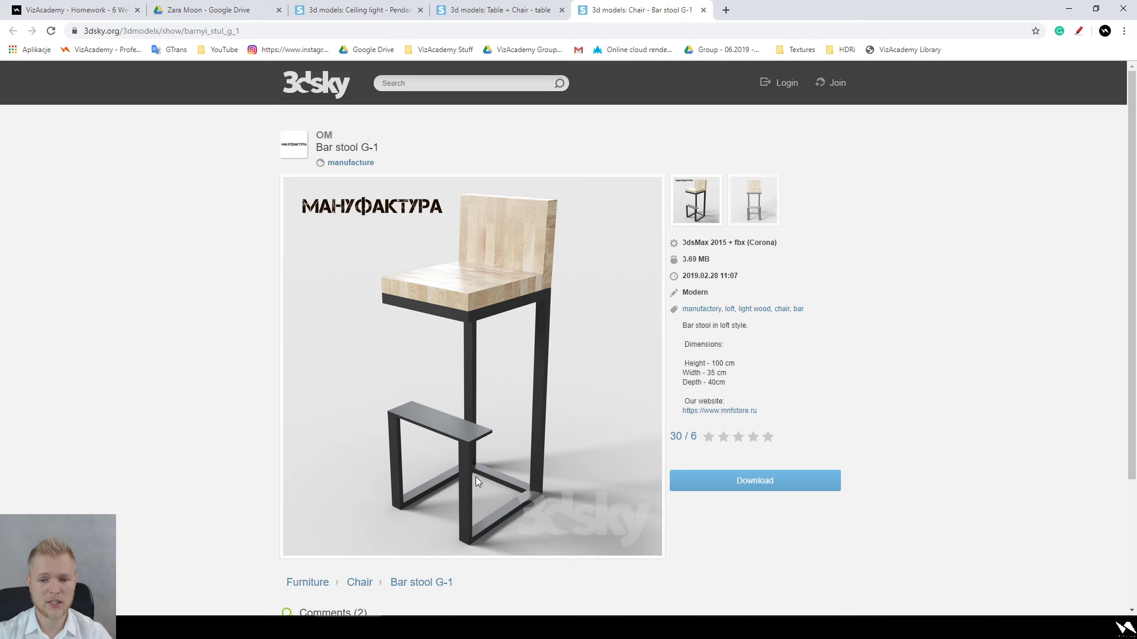
left_click(703, 10)
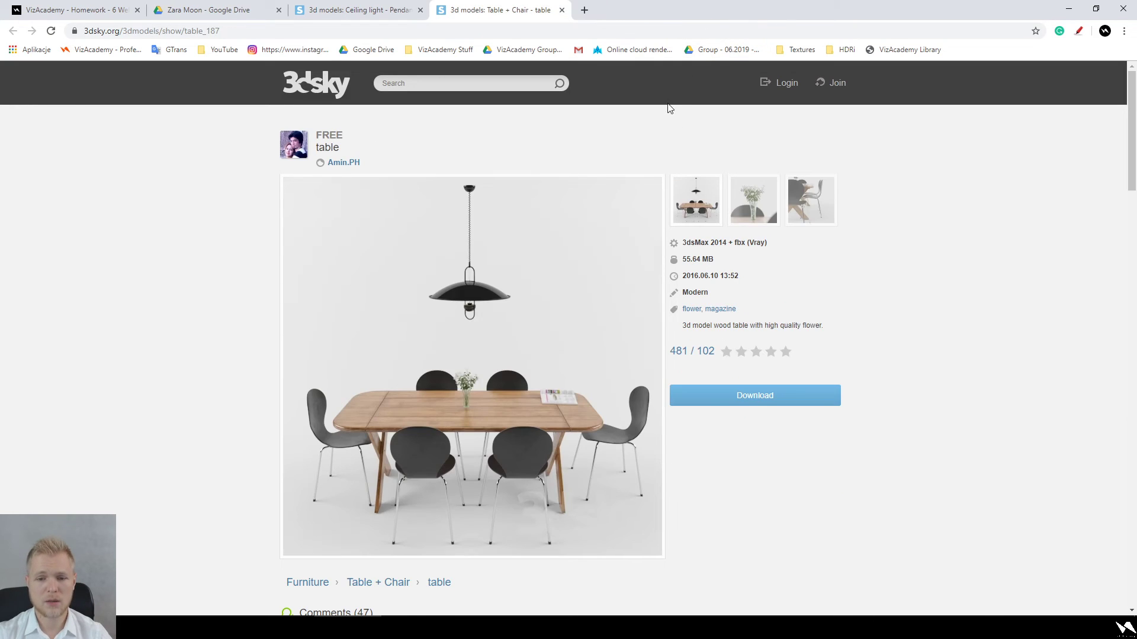
left_click(562, 10)
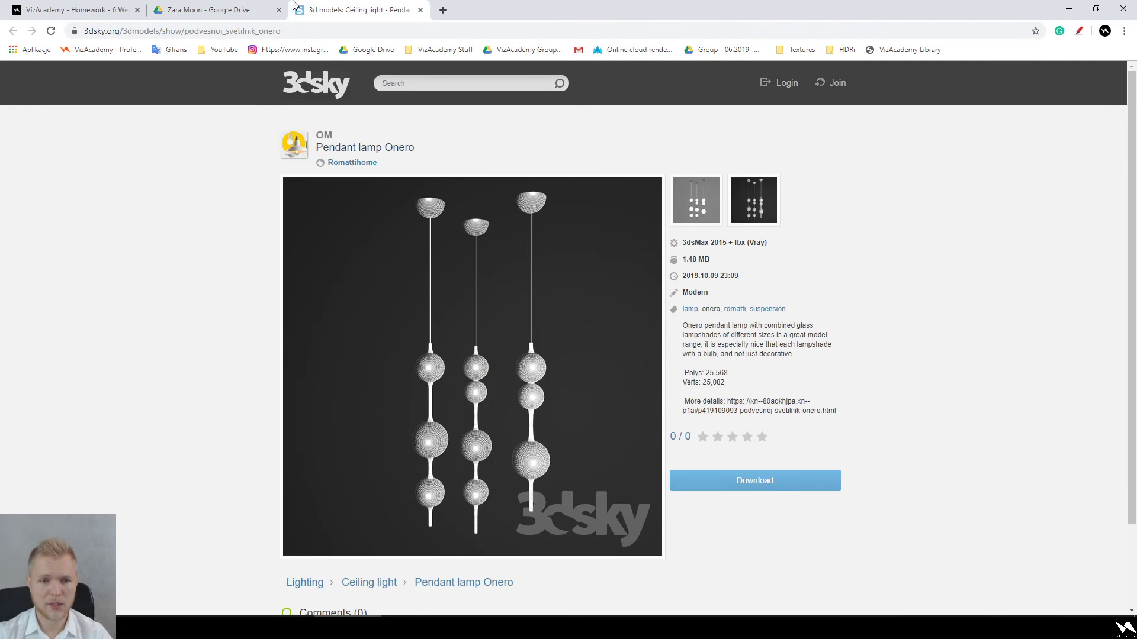
left_click(208, 10)
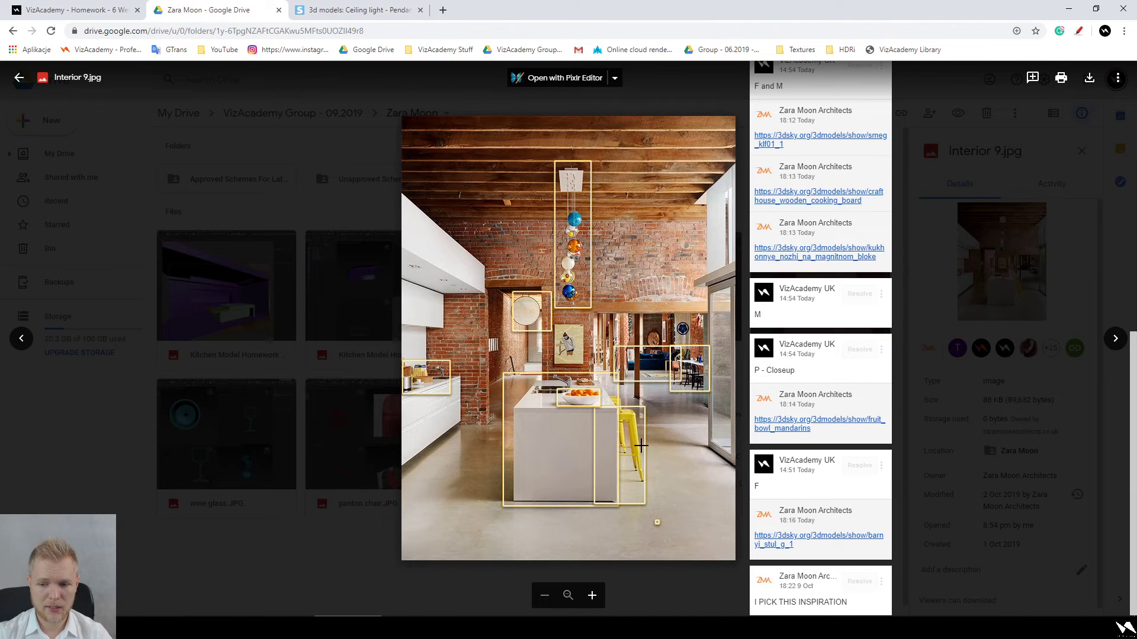
Step: Reopen the Bar stool G-1 model from its comment link, close it, and point out the yellow stool in Interior 9.jpg without adding a comment
left_click(805, 543)
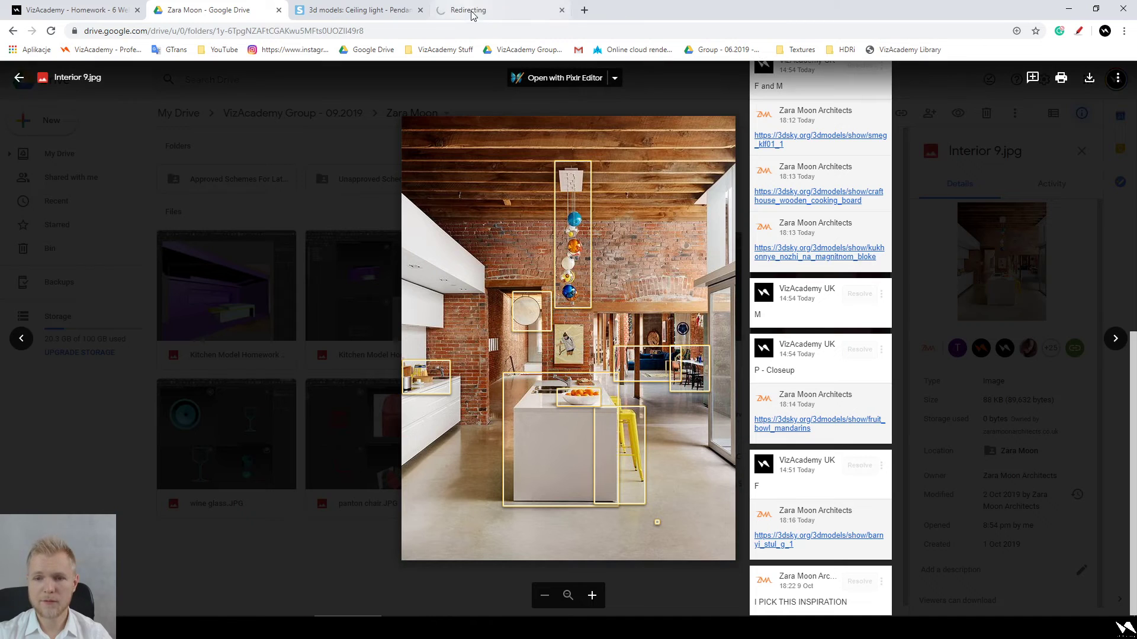
left_click(450, 16)
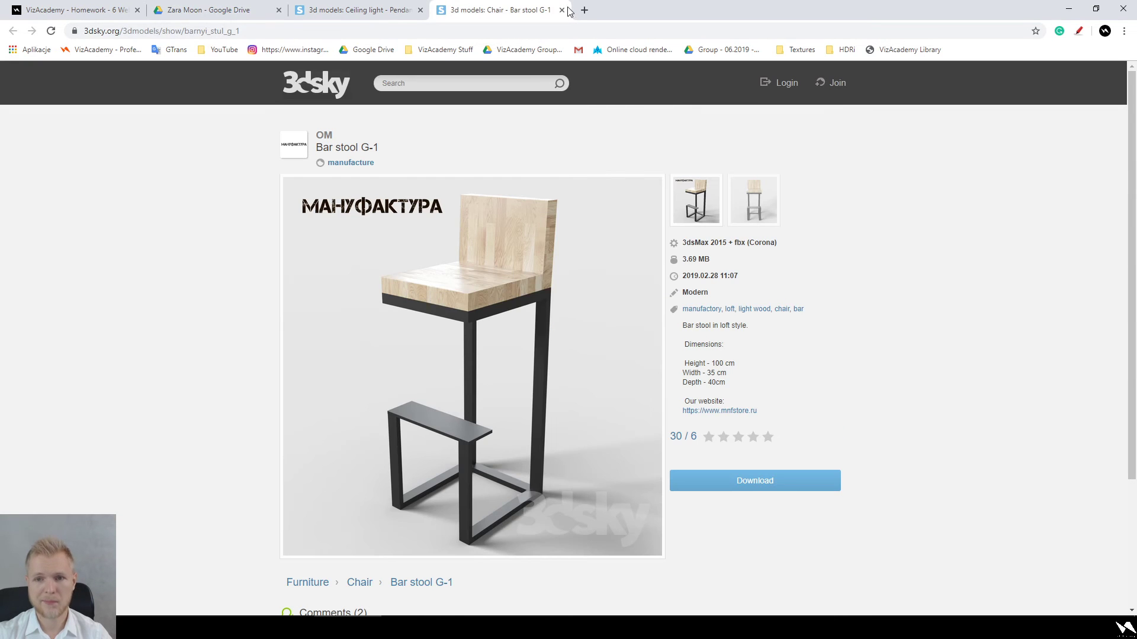
left_click(561, 10)
left_click(242, 8)
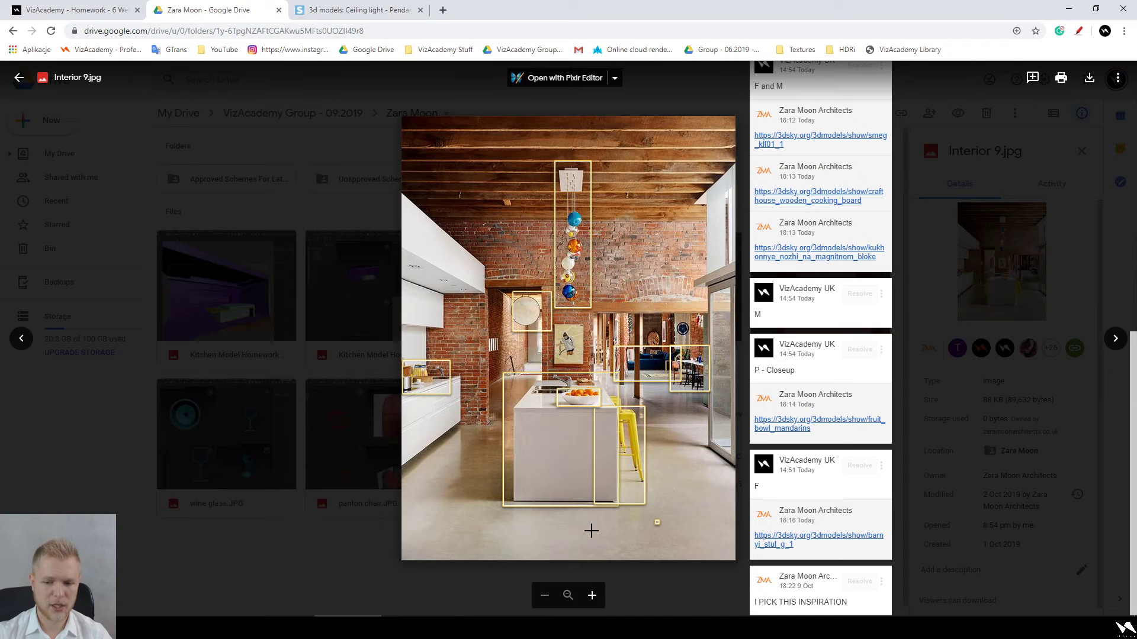
left_click_drag(652, 394, 592, 515)
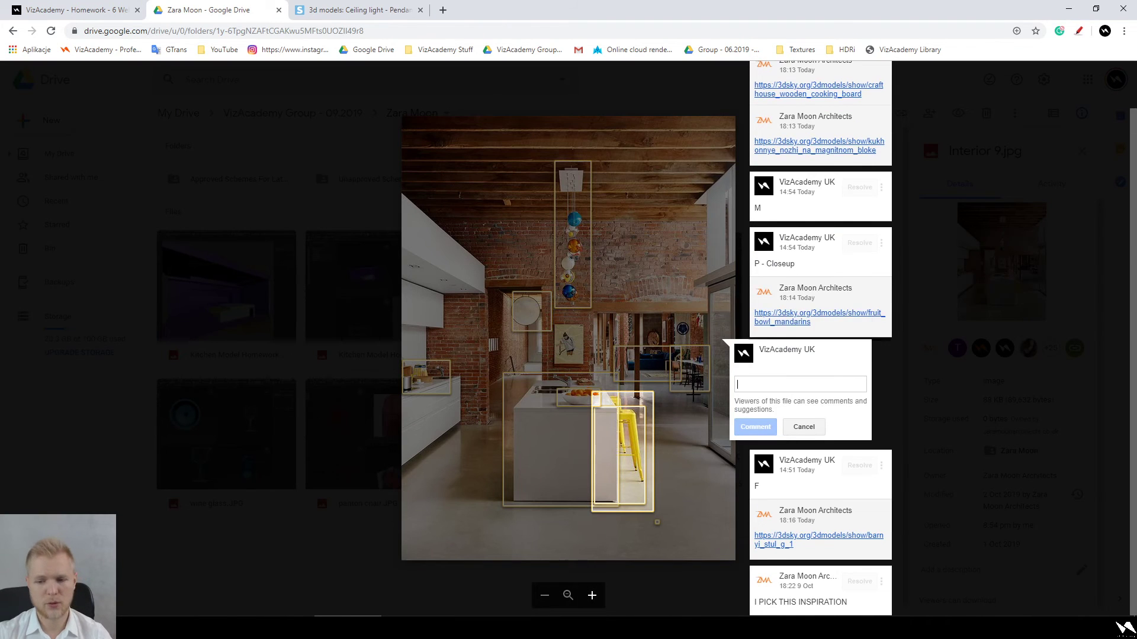
left_click(704, 486)
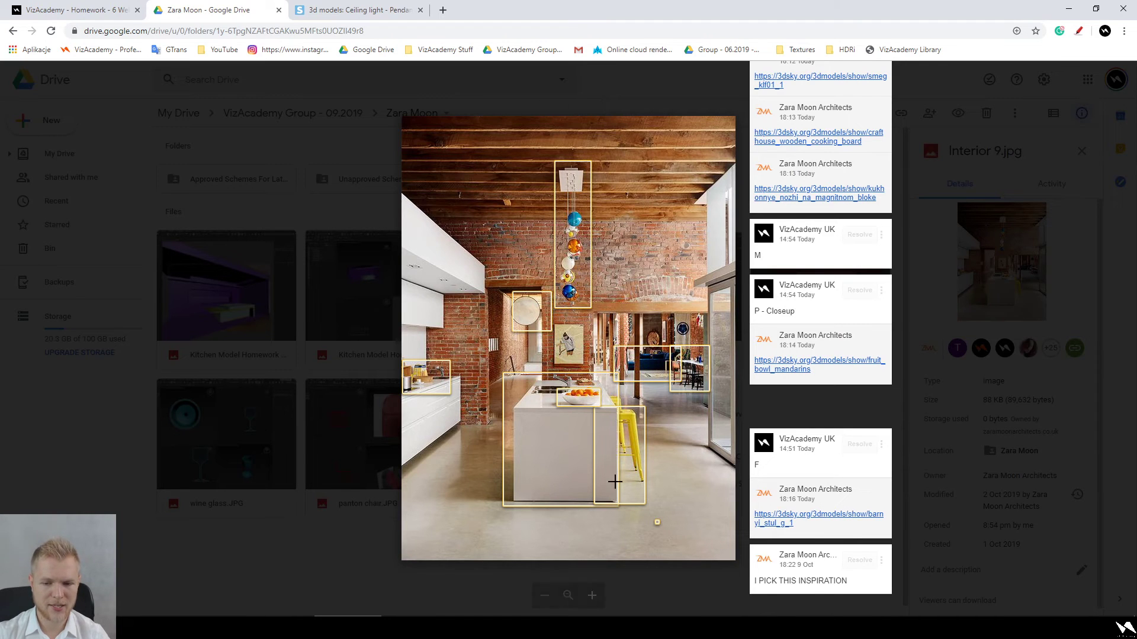
Step: Close Interior 9.jpg and view 1 Point Perspective.JPG from the same student folder
left_click(296, 542)
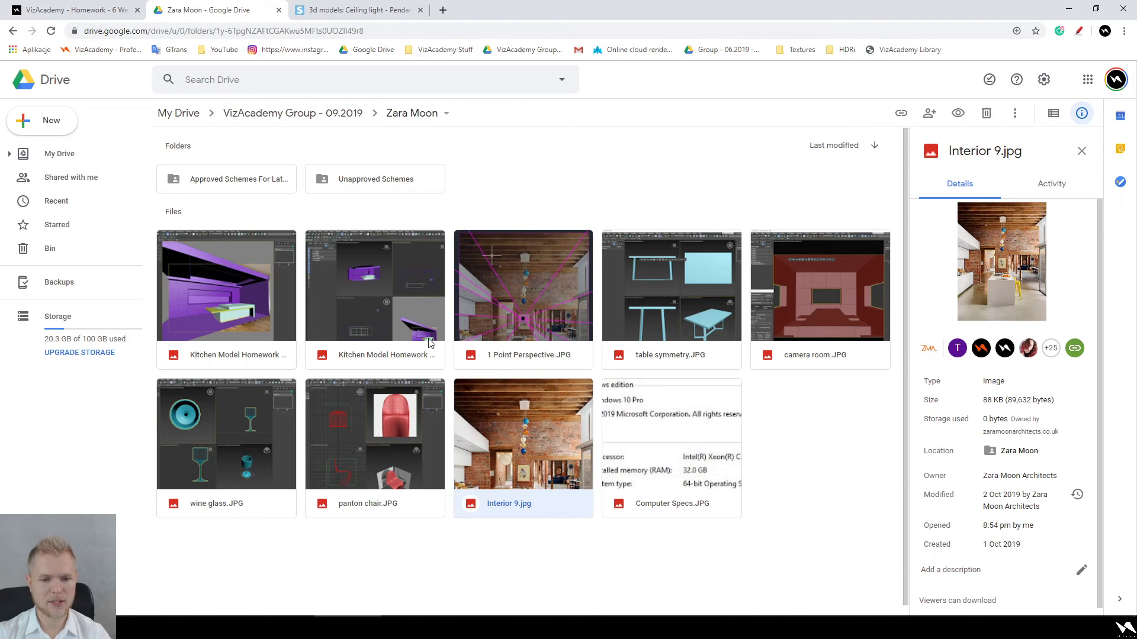
double_click(523, 301)
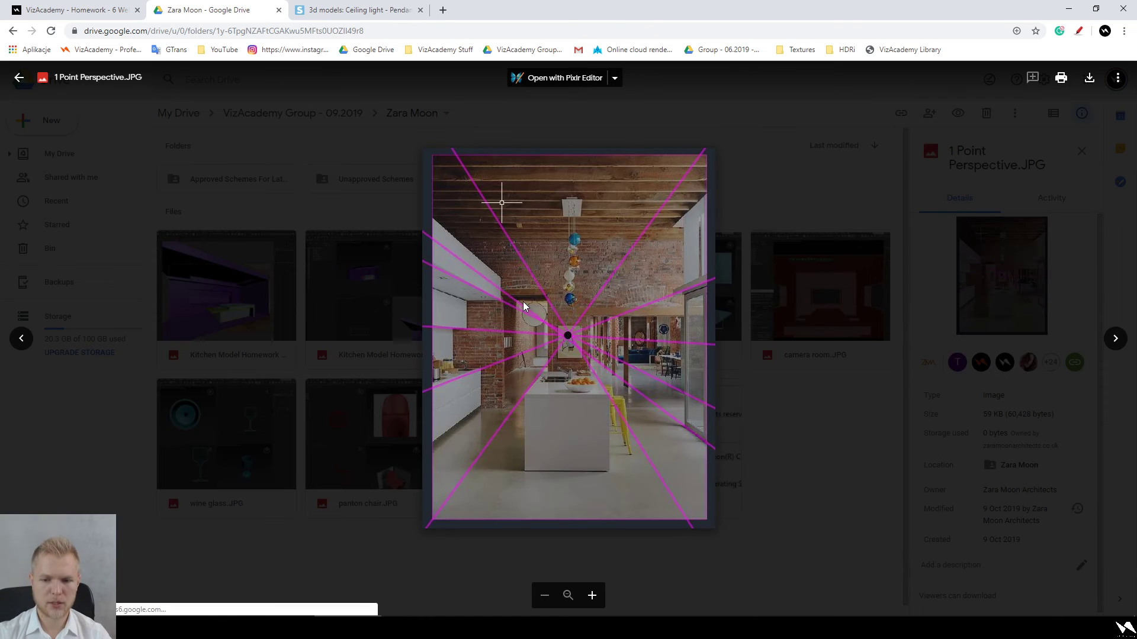
key("Escape")
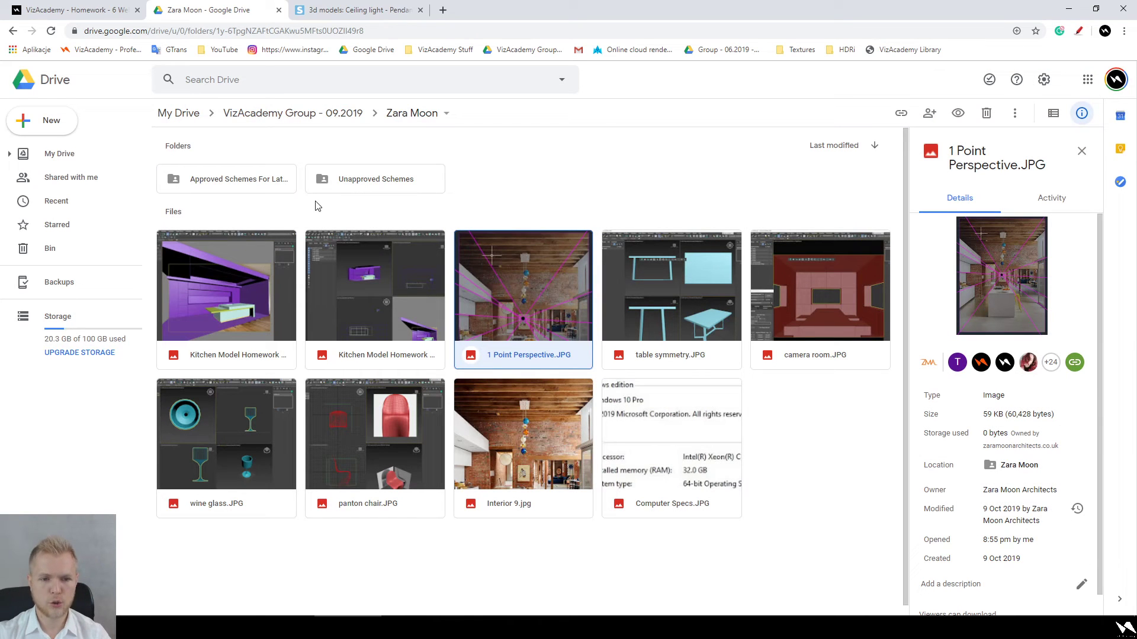
Step: Look through the Unapproved Schemes folder and go back to the VizAcademy Group - 09.2019 folder
double_click(365, 187)
scroll(515, 374, "down", 3)
scroll(514, 373, "up", 5)
left_click(412, 114)
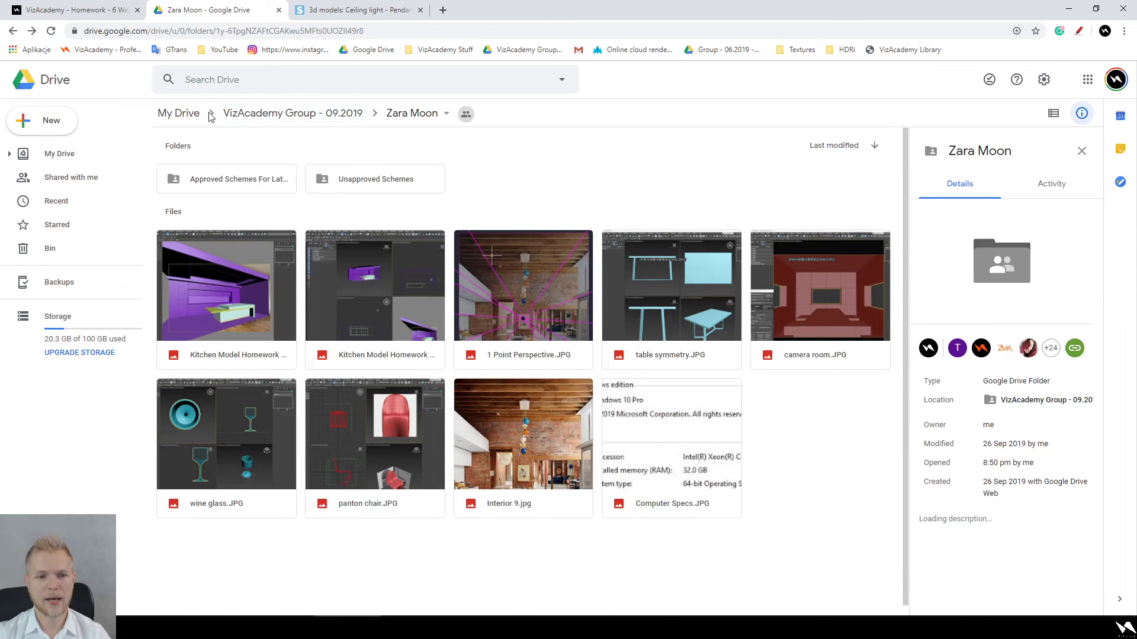
left_click(288, 113)
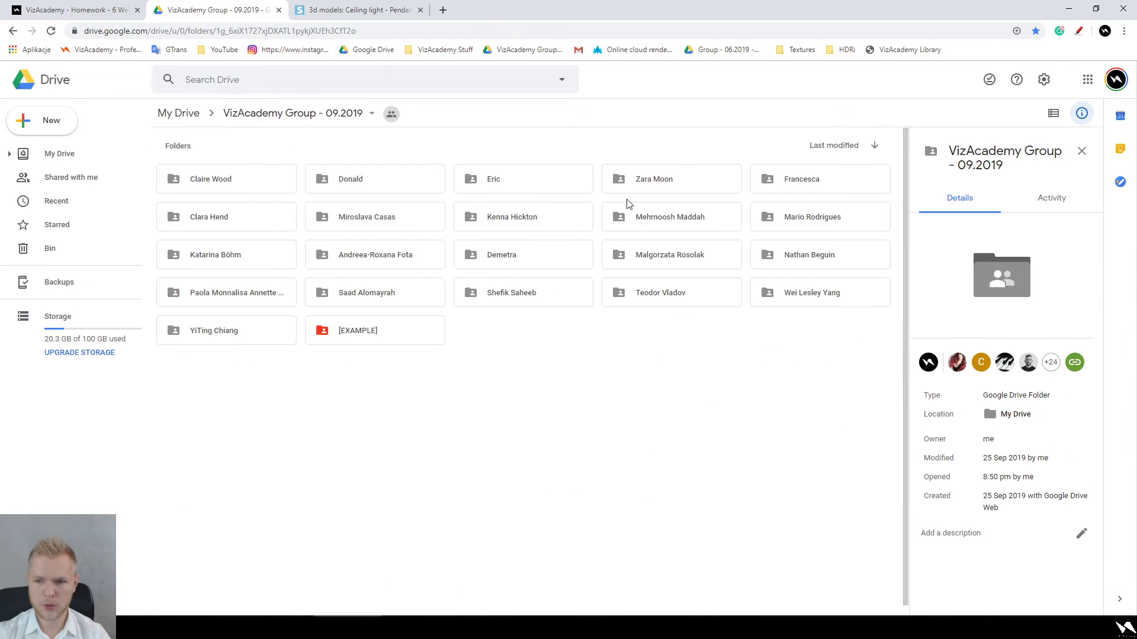
Step: Open the third student's Inspiration images folder and view the aix-tin-tin-ai3 restaurant image with its comments
double_click(533, 187)
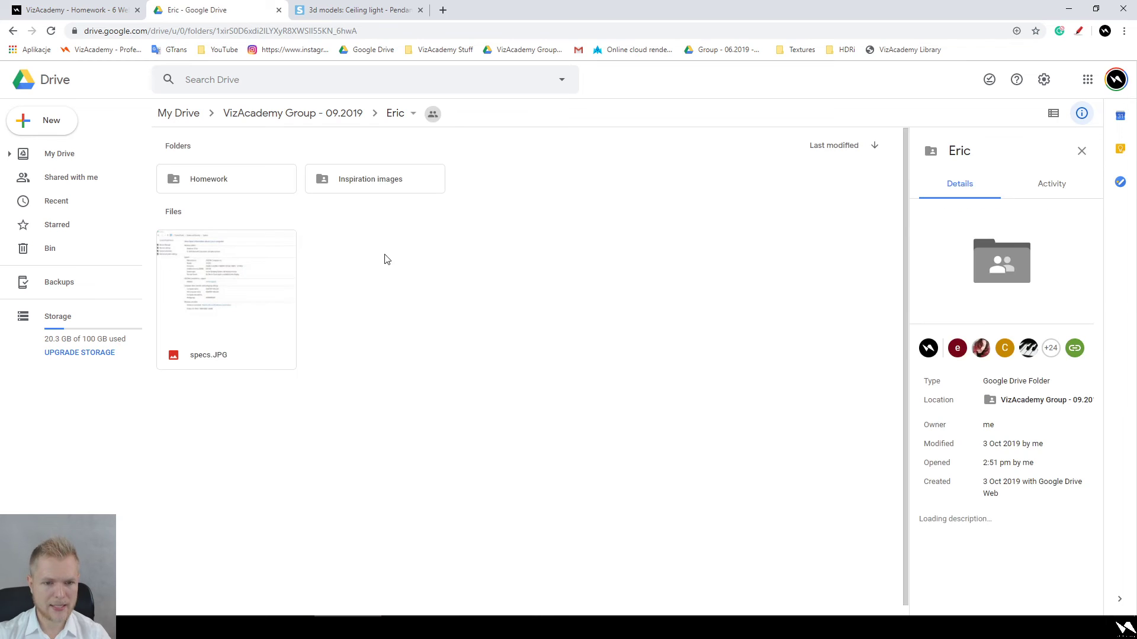
double_click(398, 185)
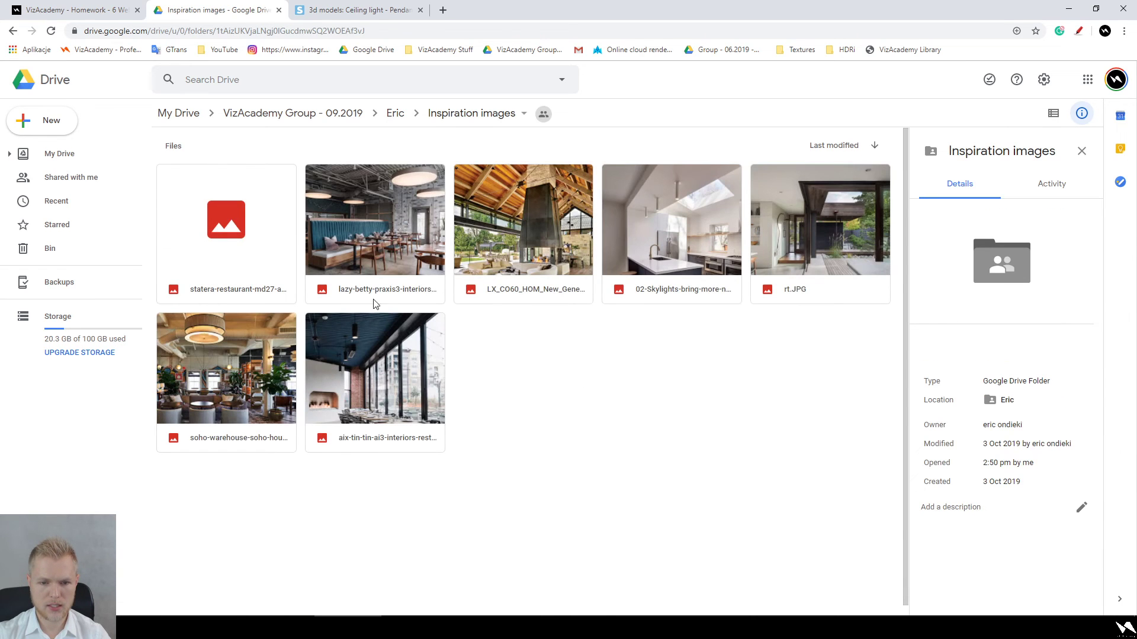
double_click(396, 363)
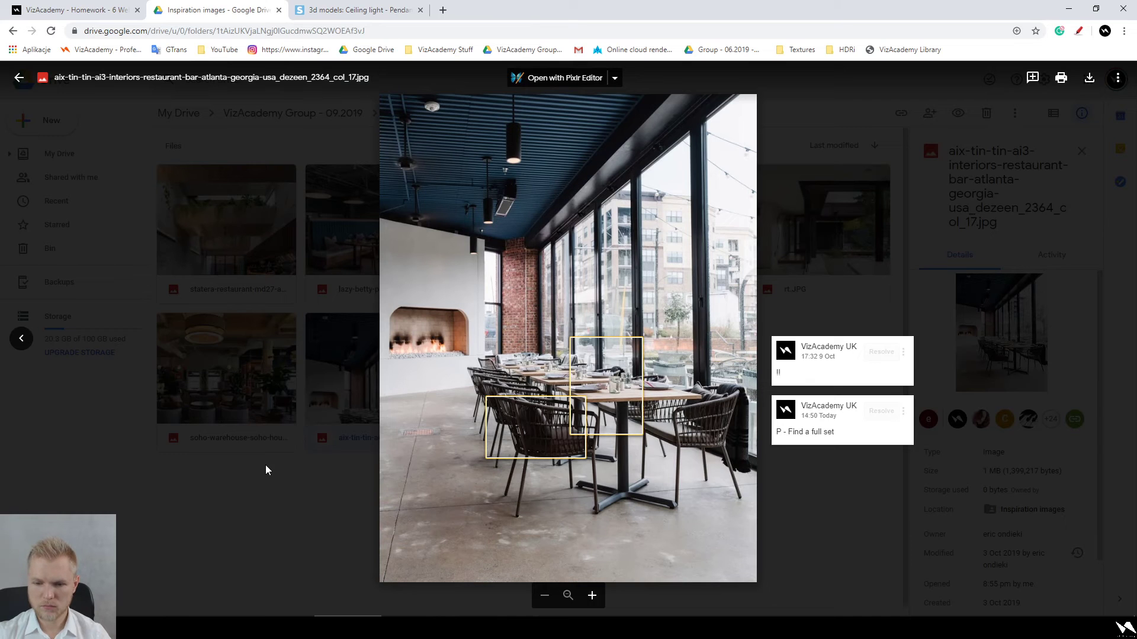
left_click(287, 461)
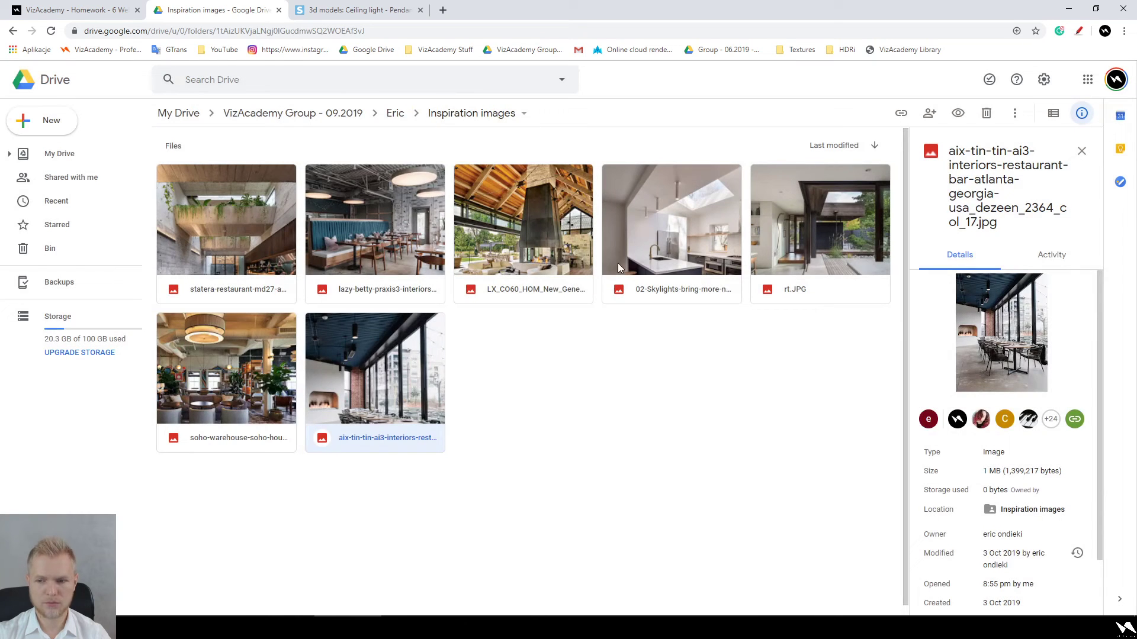
Step: Open the HM4 folder in the same student's Homework folder and view soho restaurant_07.JPG
key("alt+Left")
double_click(268, 178)
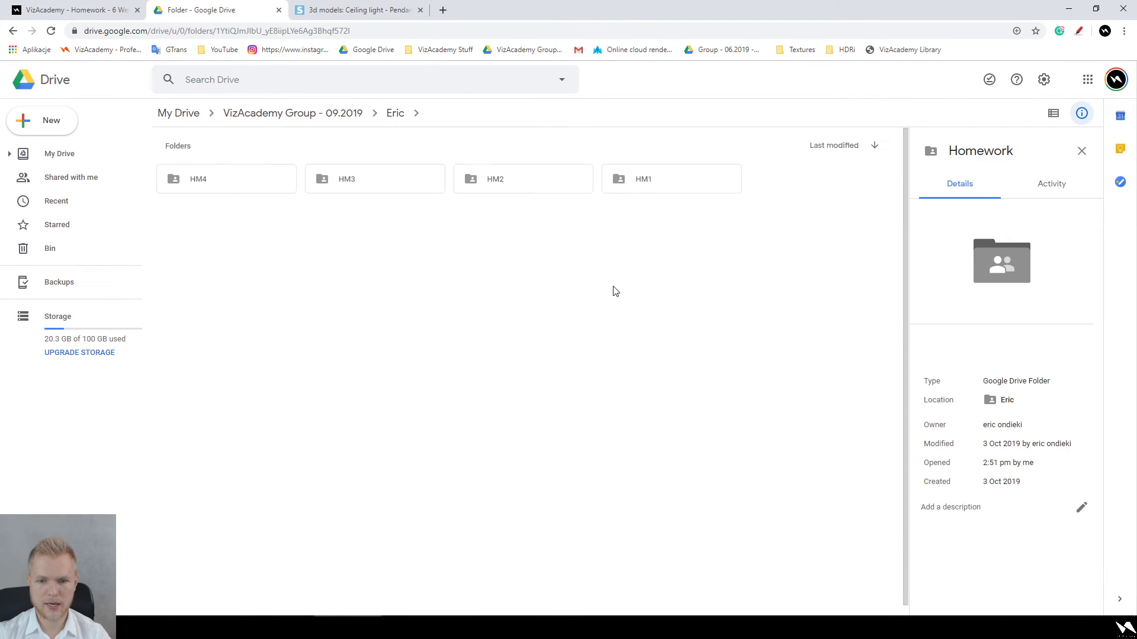
left_click(673, 177)
double_click(261, 188)
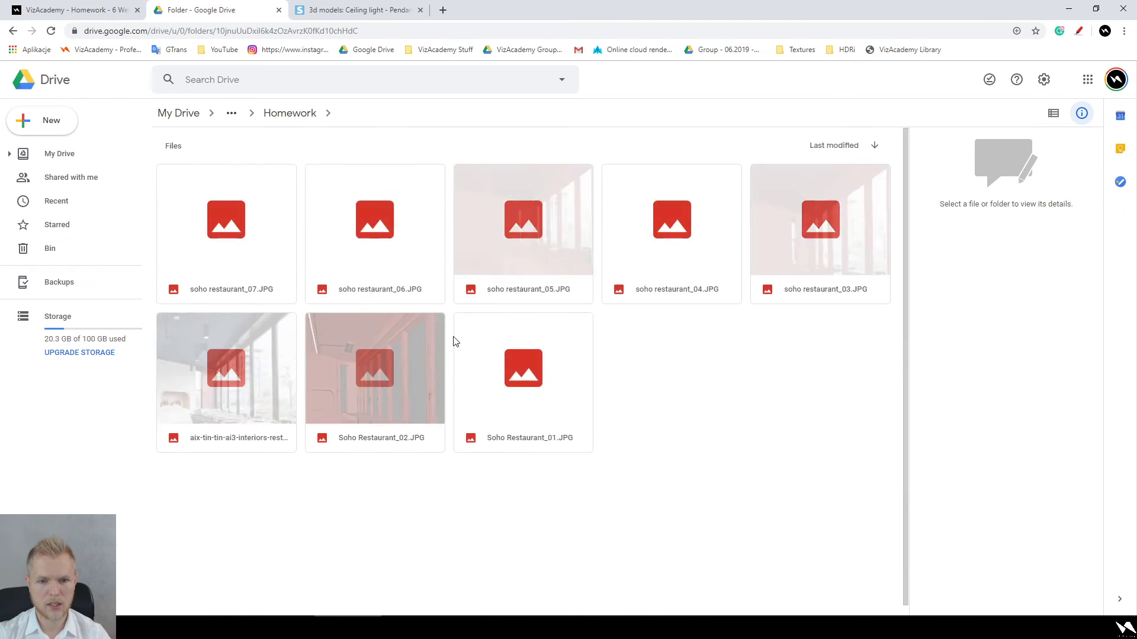
double_click(227, 218)
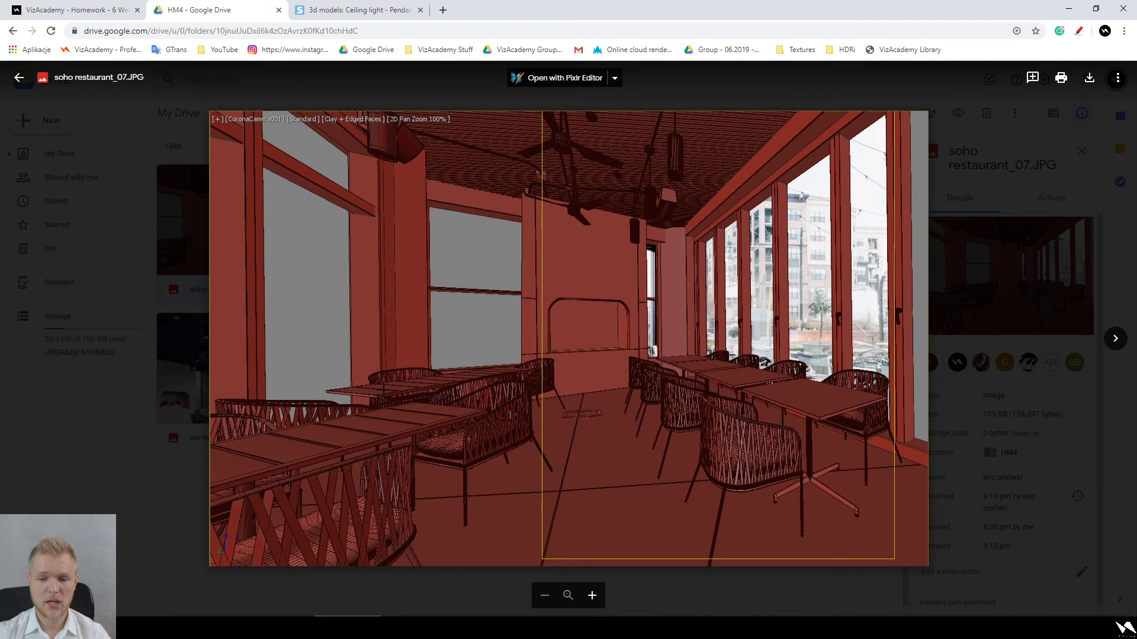
key("Escape")
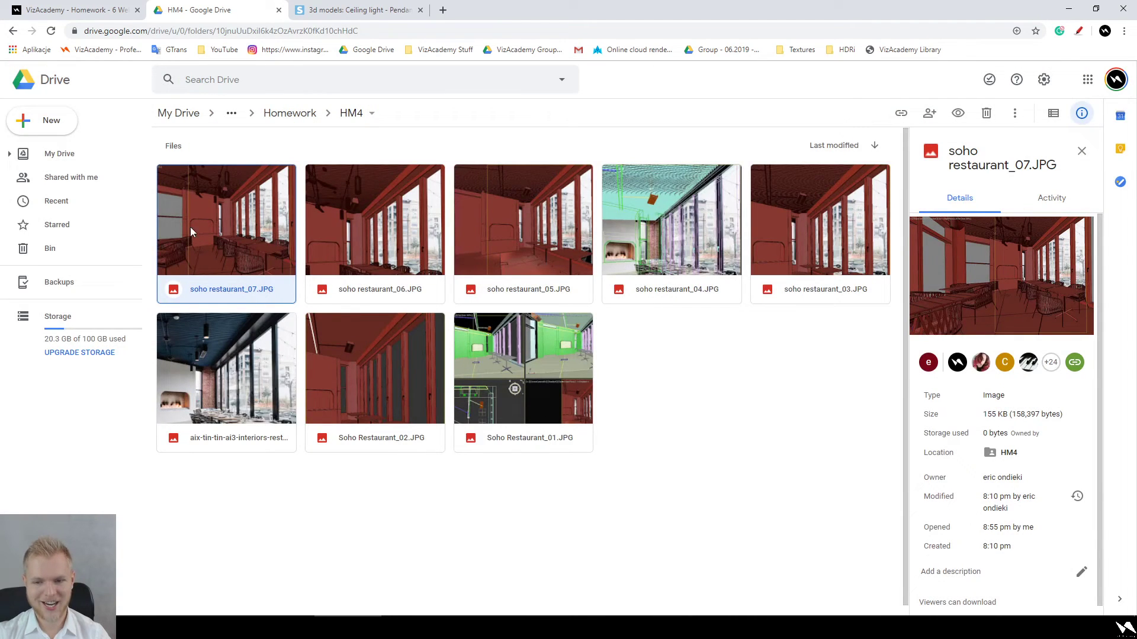
Step: View soho restaurant_07.JPG from the HM4 folder, inspect its tables and woven chairs up close, and close it
double_click(222, 248)
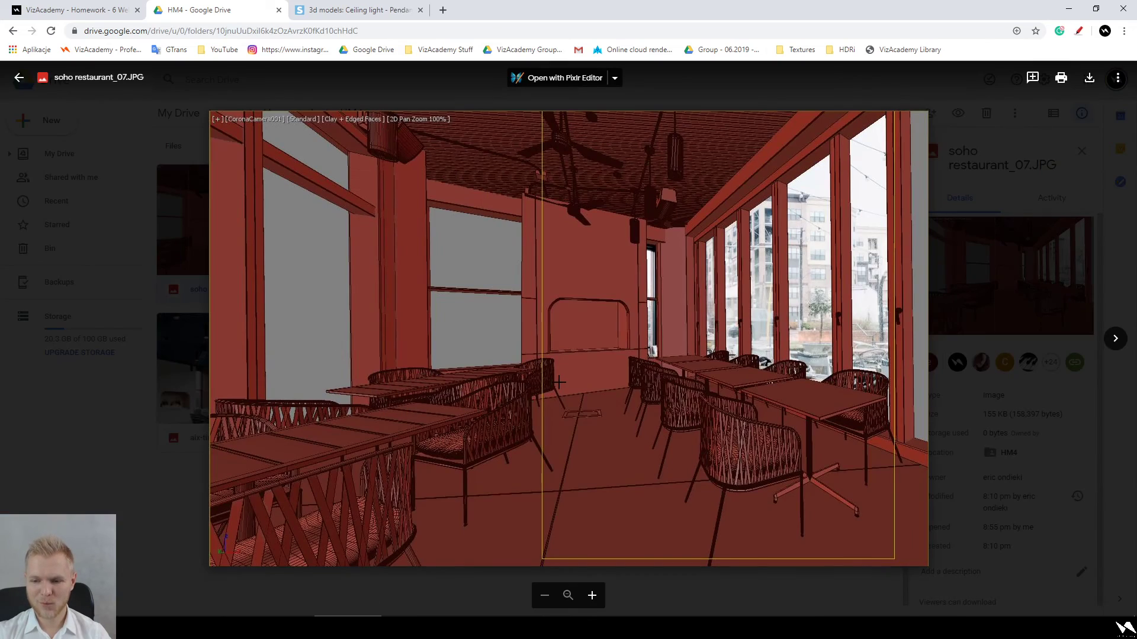
scroll(345, 538, "up", 5)
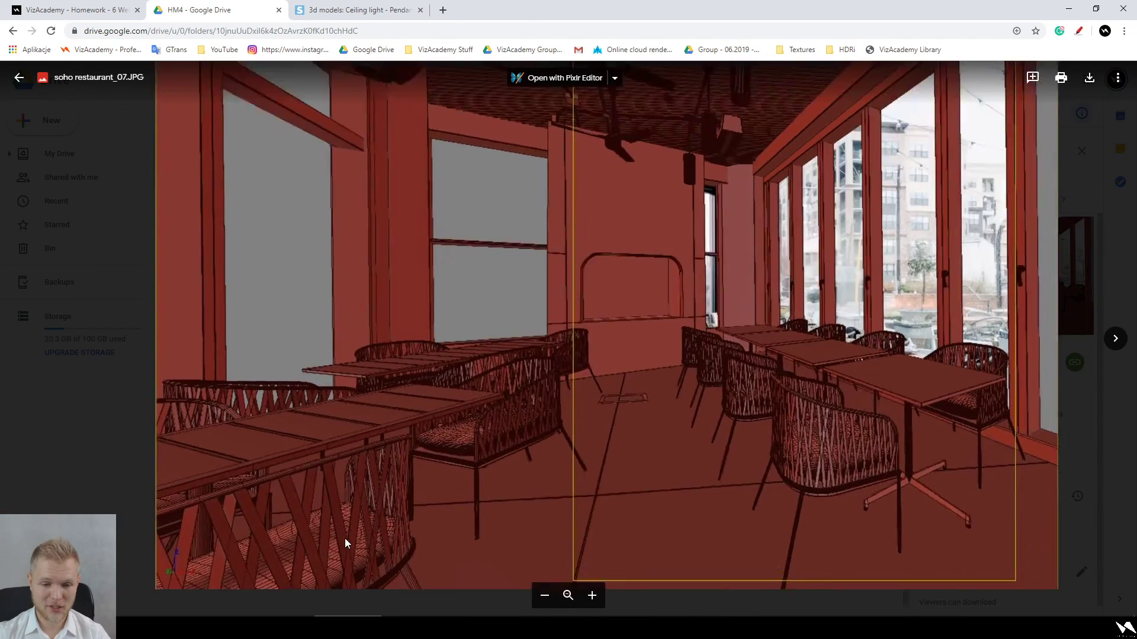
scroll(449, 439, "down", 5)
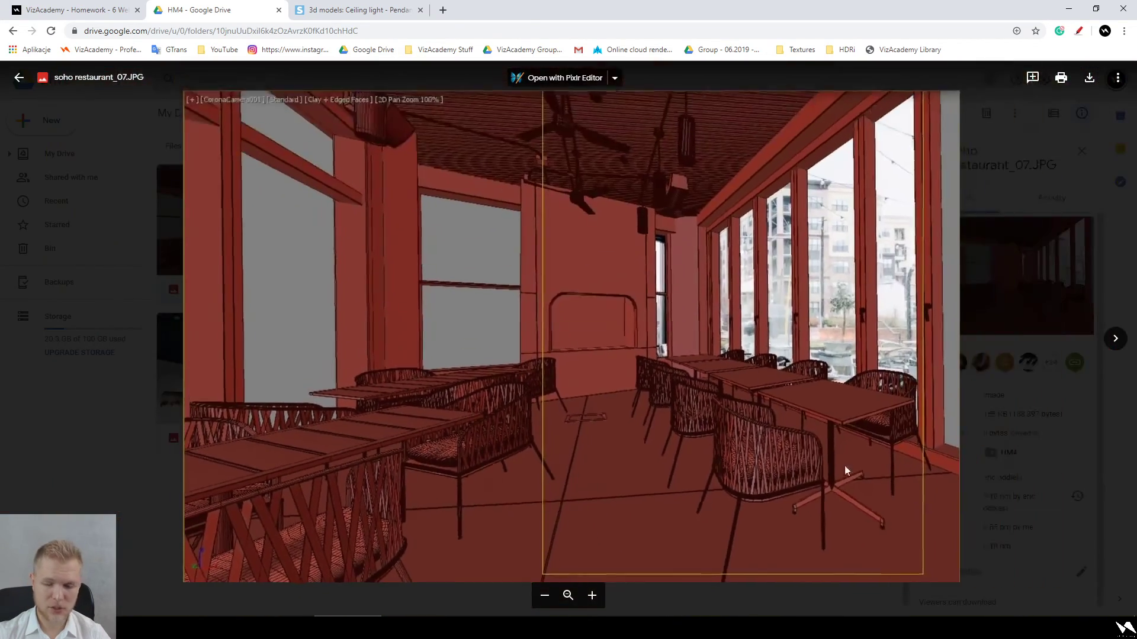
scroll(818, 476, "up", 4)
scroll(818, 472, "up", 2)
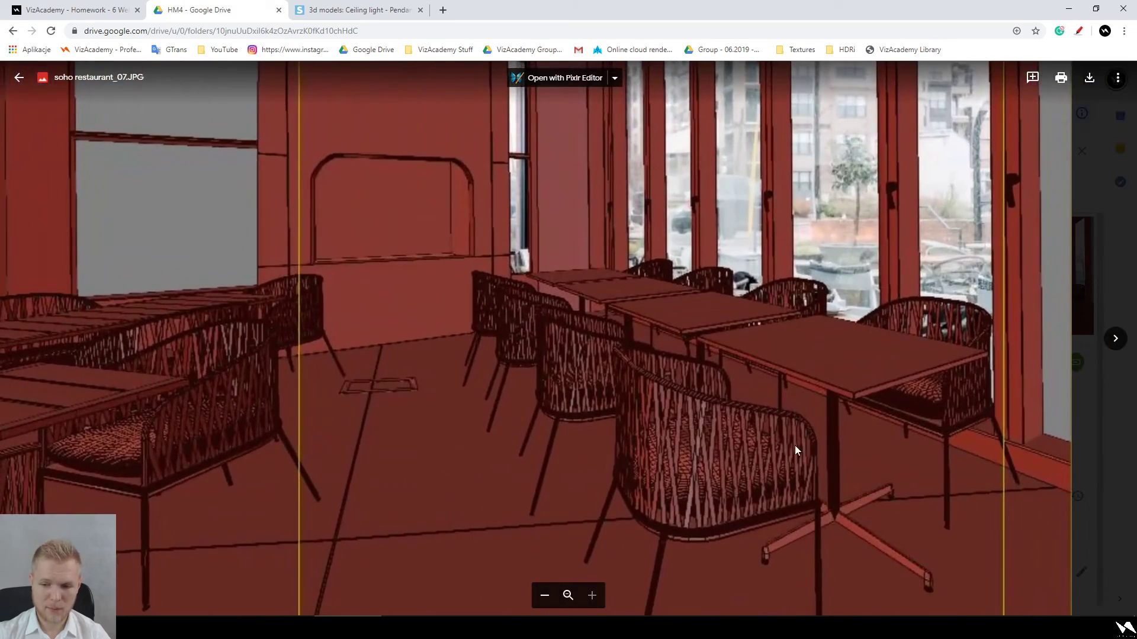
left_click_drag(833, 388, 840, 451)
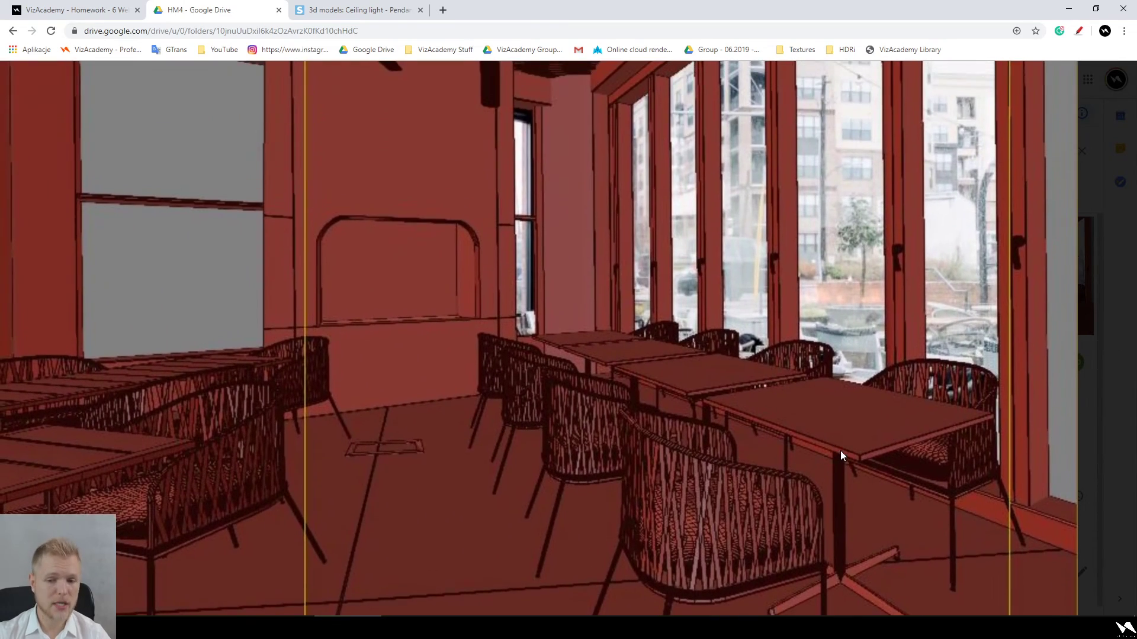
scroll(841, 450, "down", 5)
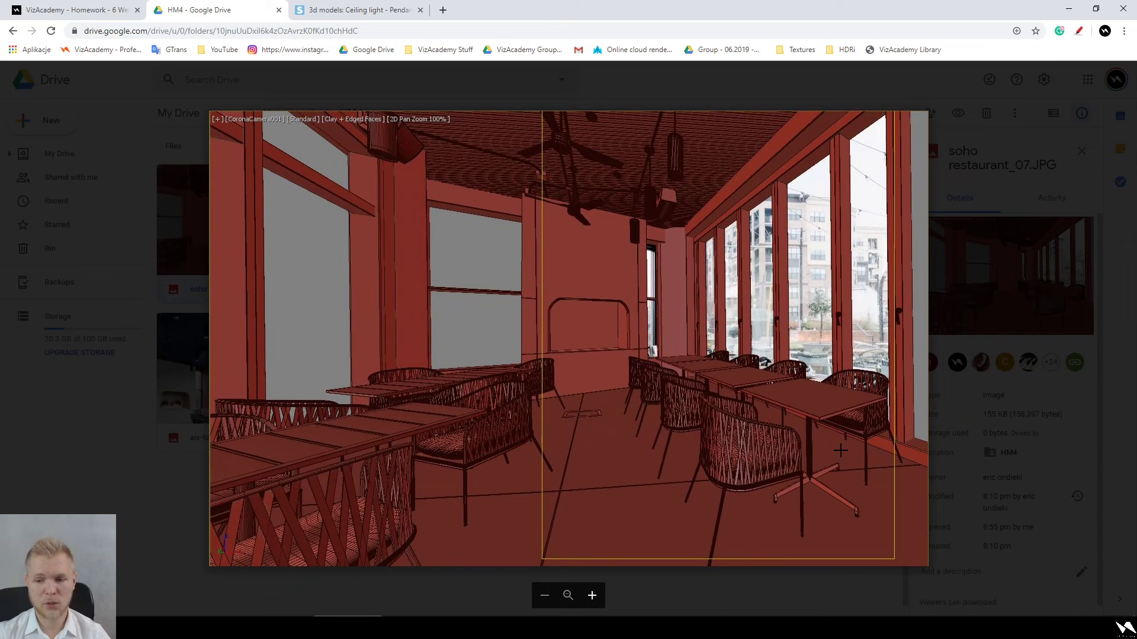
key("Escape")
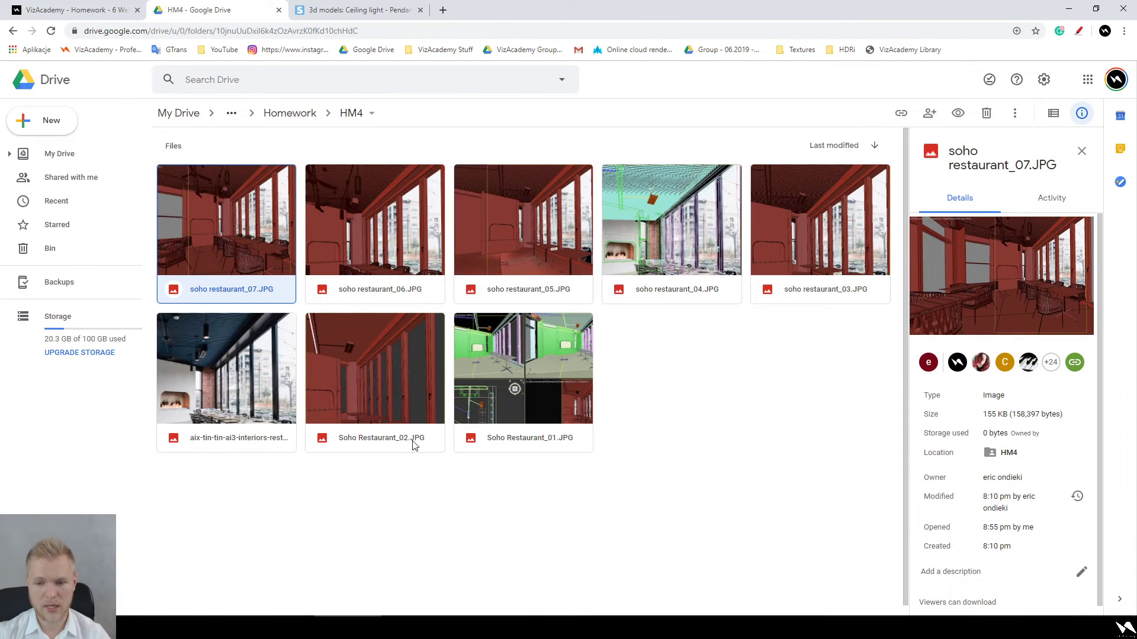
Step: View soho restaurant_06.JPG, look closely at the dining furniture, and close it
double_click(353, 232)
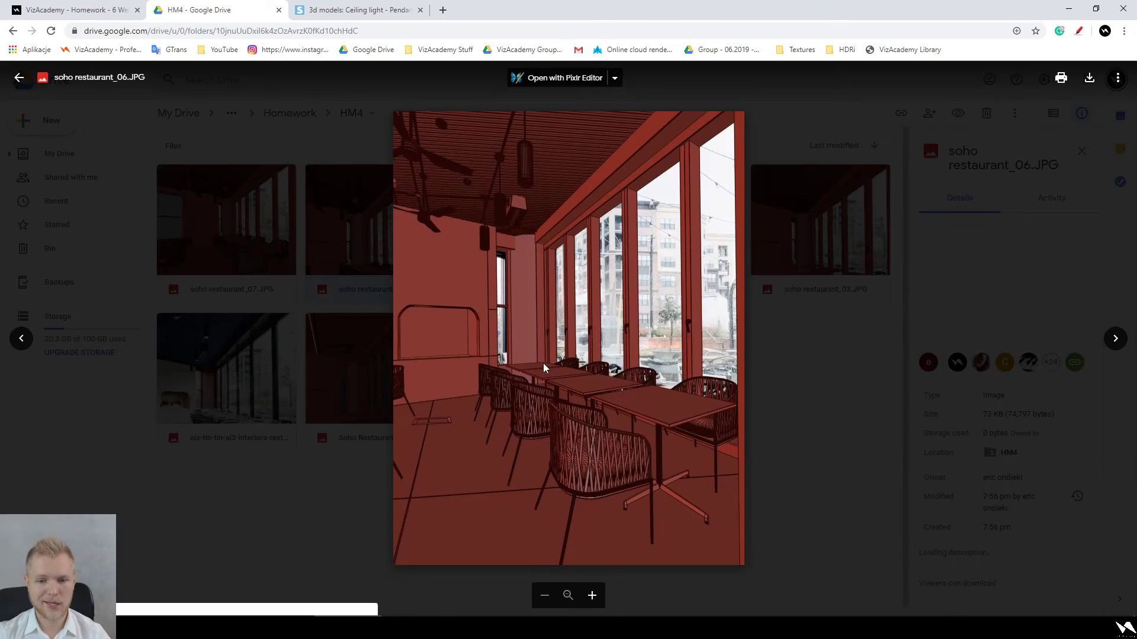
scroll(627, 506, "up", 5)
scroll(627, 505, "down", 5)
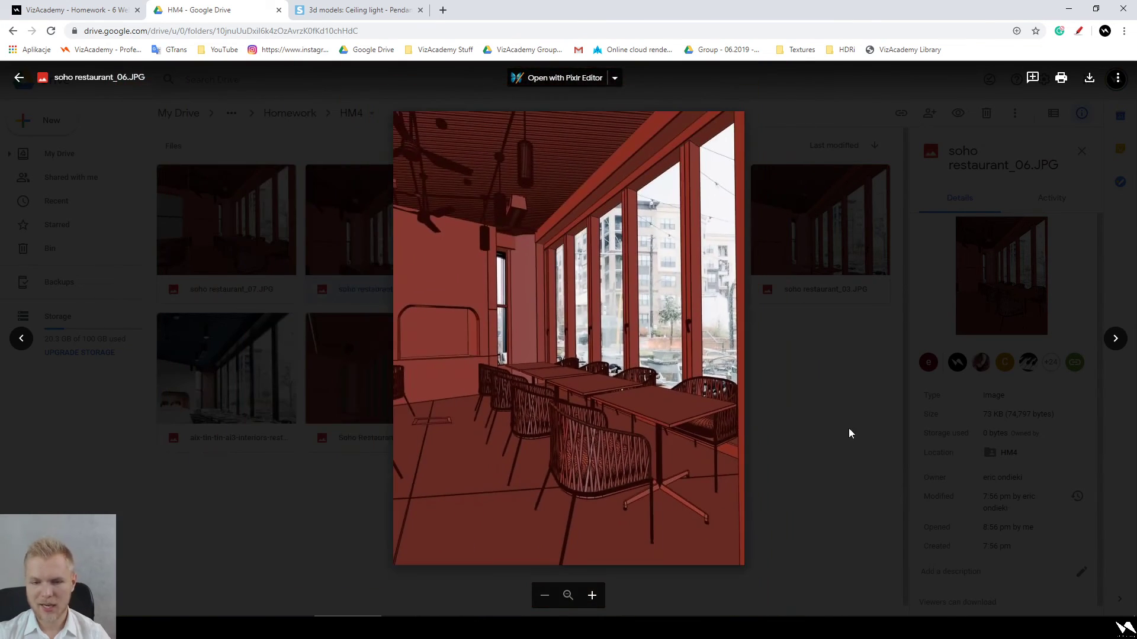
left_click(849, 433)
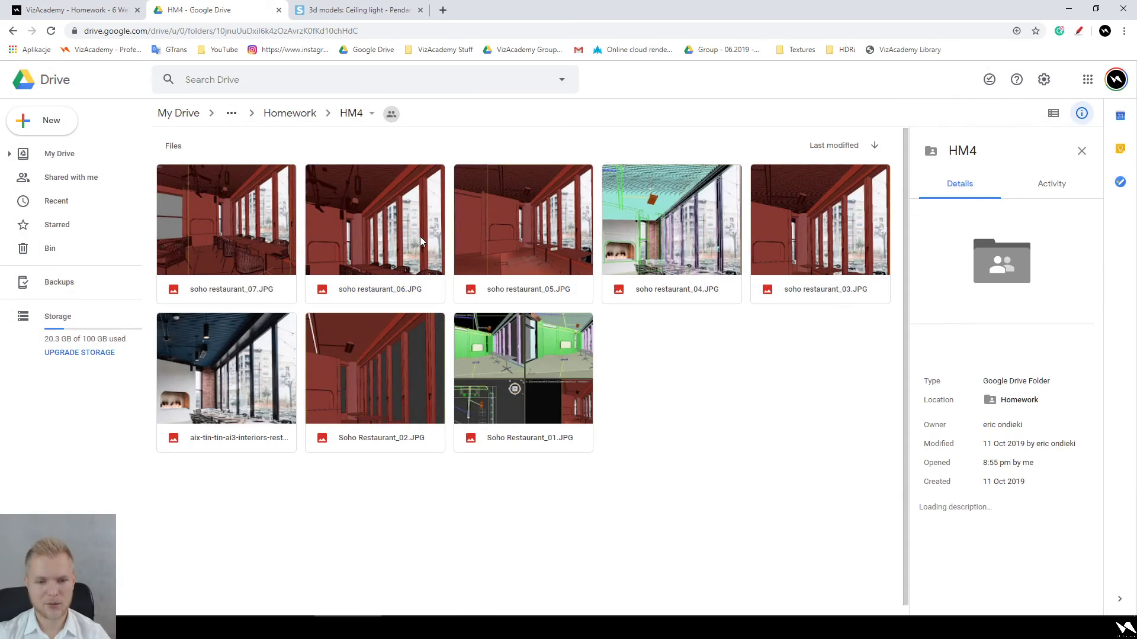
Step: View the aix-tin-tin-ai3 restaurant reference photo, examine its chairs and tables, and close it
double_click(257, 351)
scroll(601, 458, "up", 5)
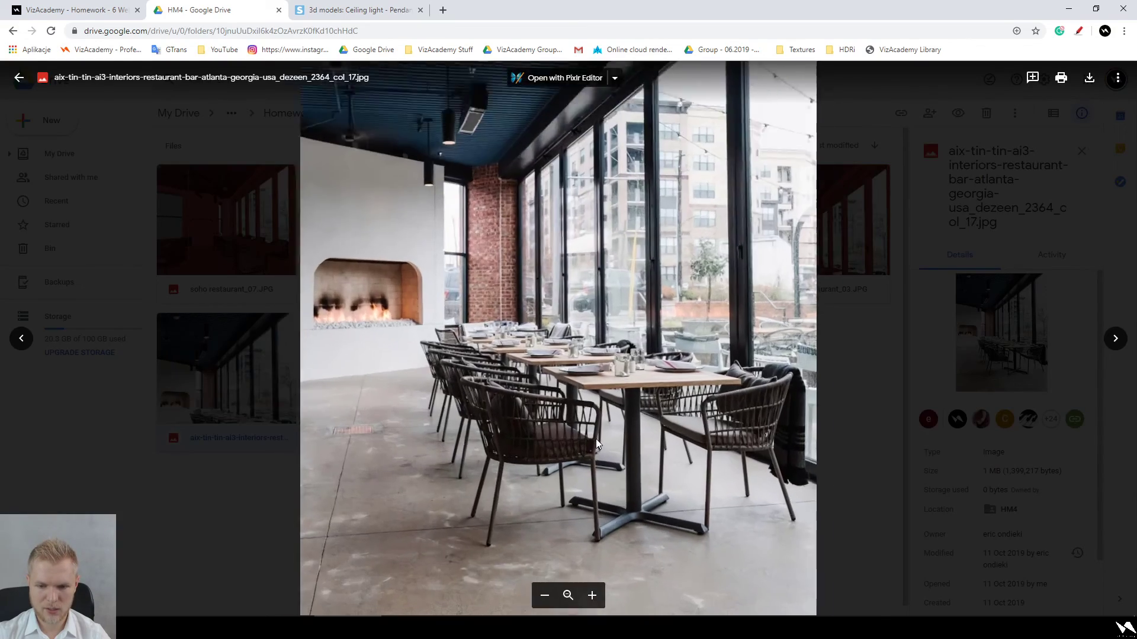
scroll(596, 439, "down", 5)
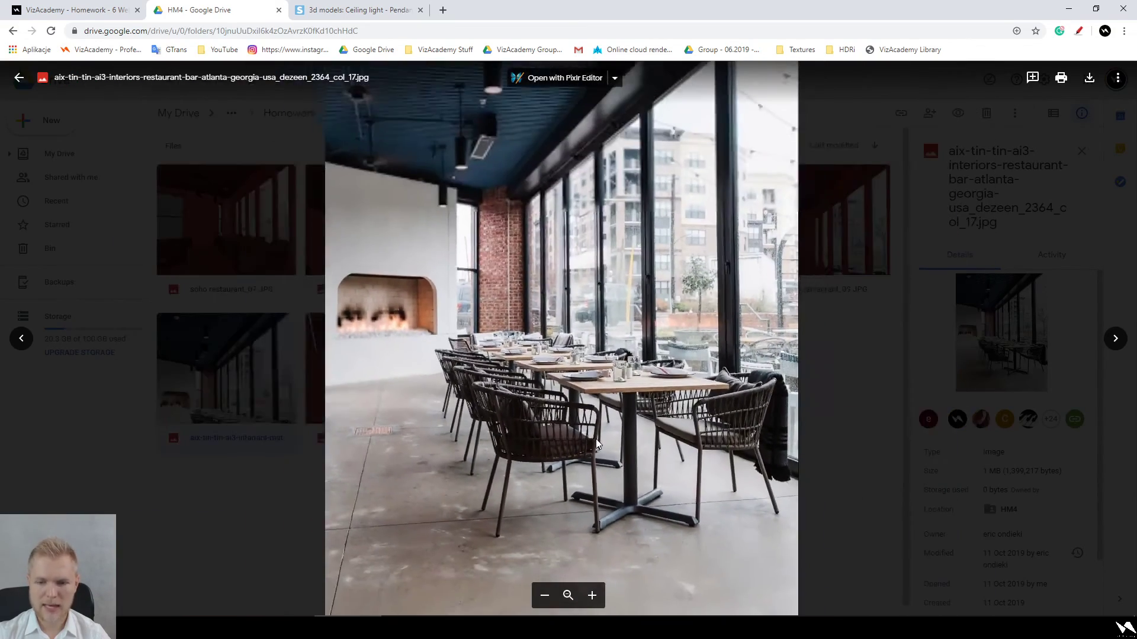
key("Escape")
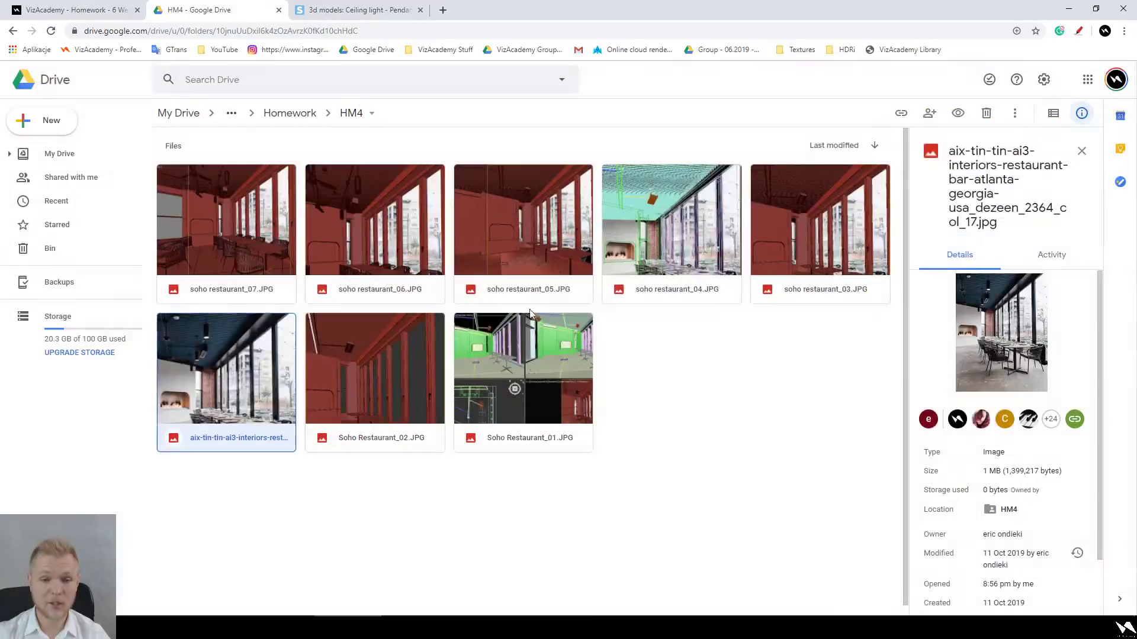
Step: Compare the furniture in soho restaurant_06.JPG with the aix-tin-tin-ai3 reference photo once more
double_click(393, 218)
scroll(662, 483, "up", 4)
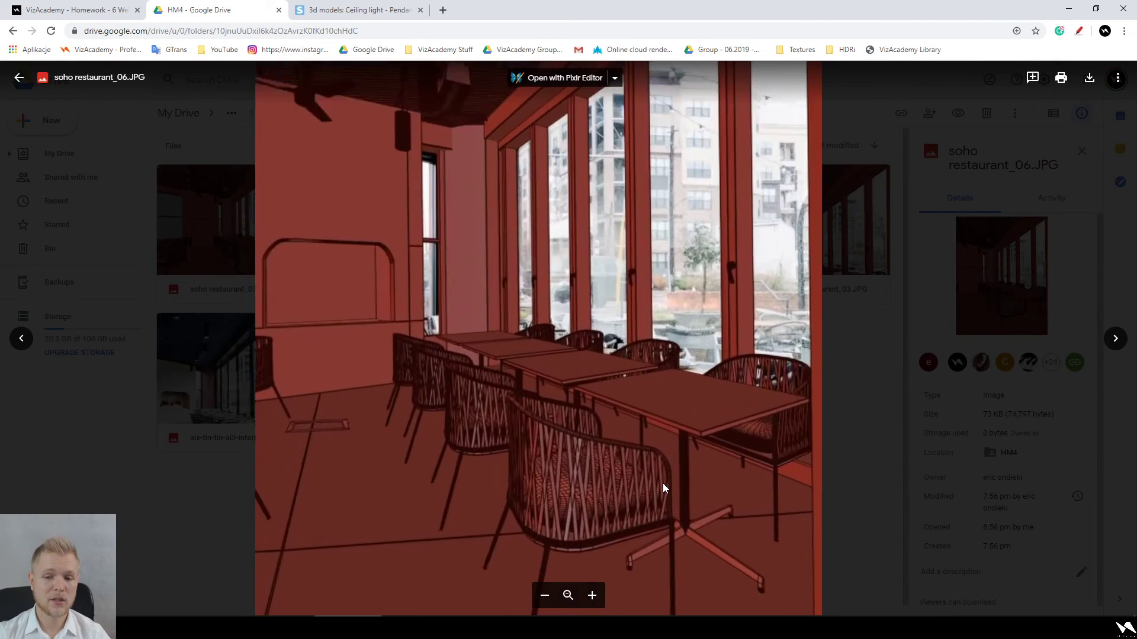
scroll(583, 381, "down", 3)
key("Escape")
double_click(249, 368)
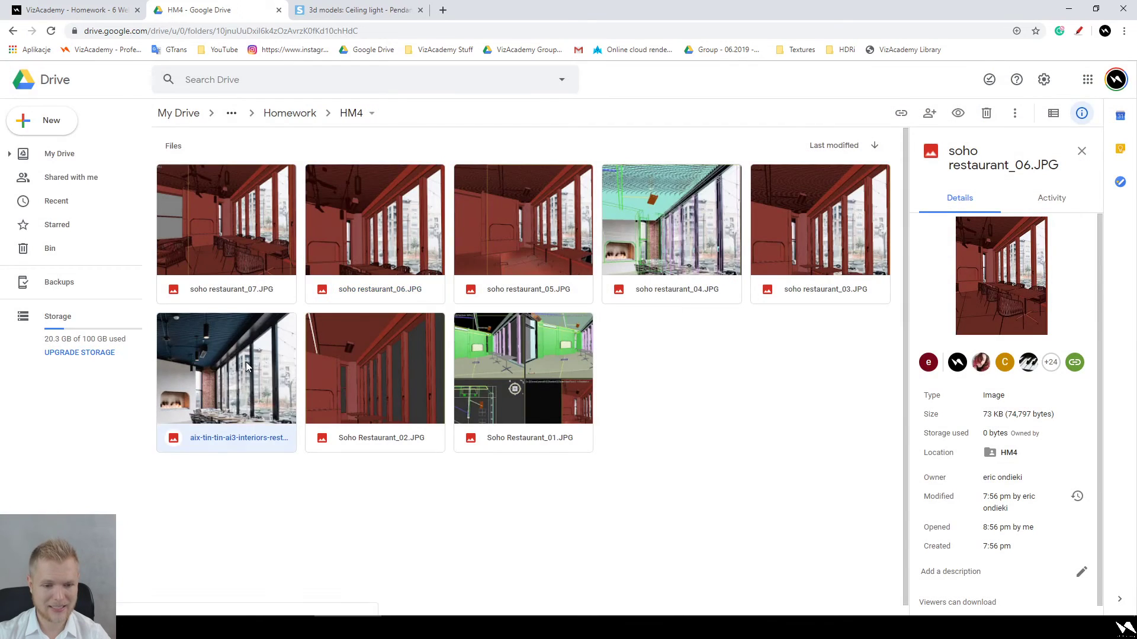
key("Escape")
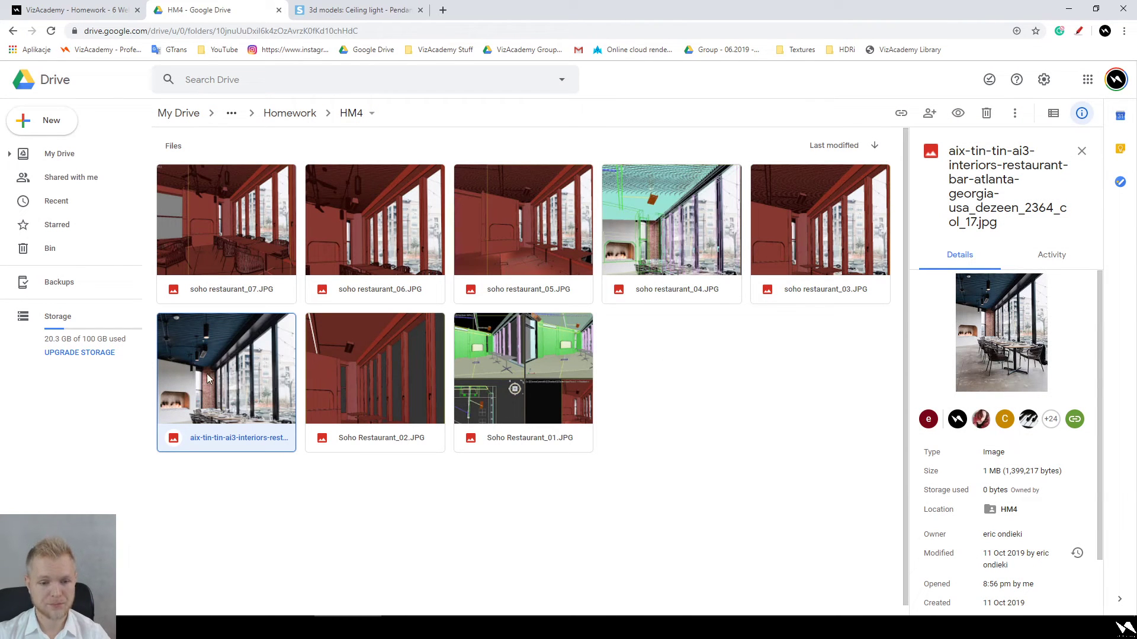
Step: Reopen the HM4 folder to view soho restaurant_07.JPG once more, and return to the student's Homework folder
key("alt+Left")
double_click(221, 181)
double_click(224, 202)
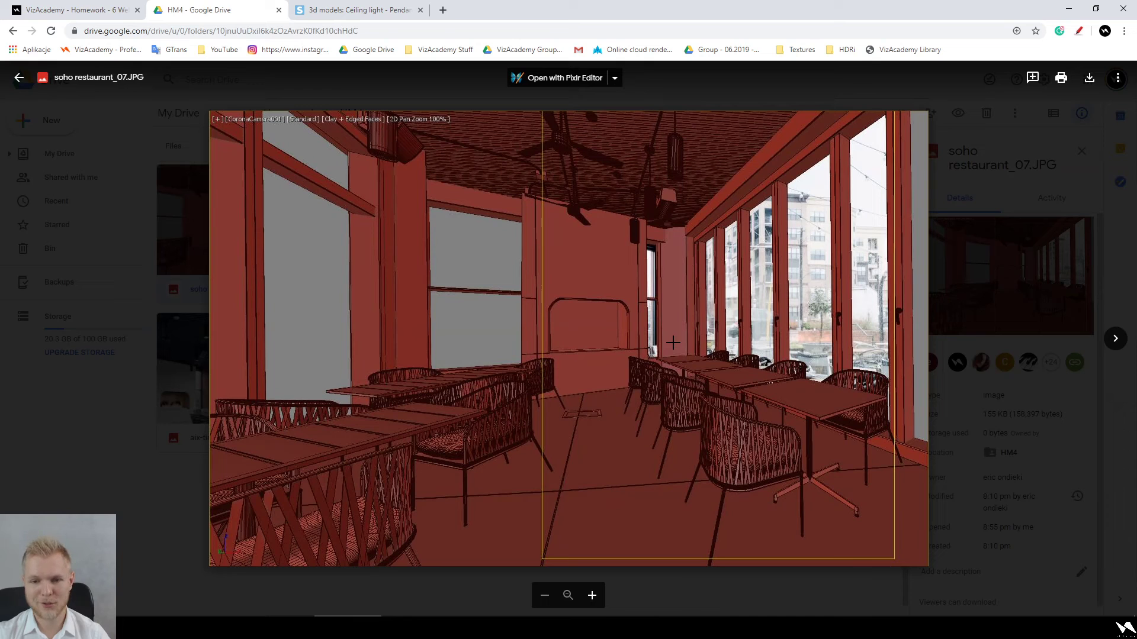
key("alt+Left")
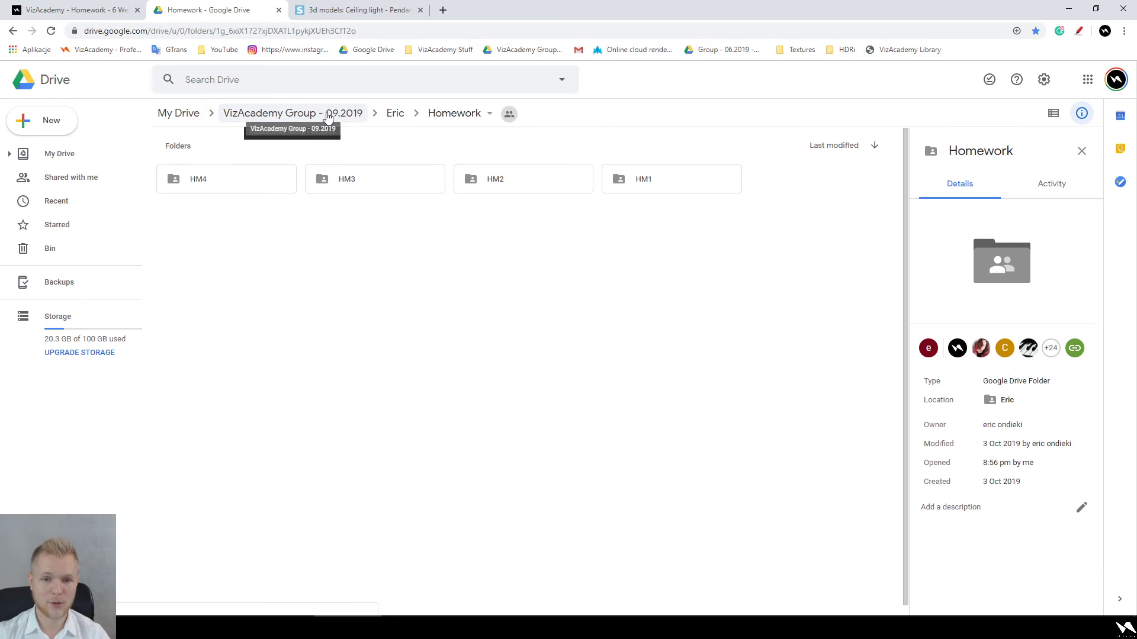
Step: Open the next student's Homework 04 - Inspiration Image folder in VizAcademy Group - 09.2019 and examine Inspiration Image - 9.JPG
left_click(299, 113)
double_click(377, 181)
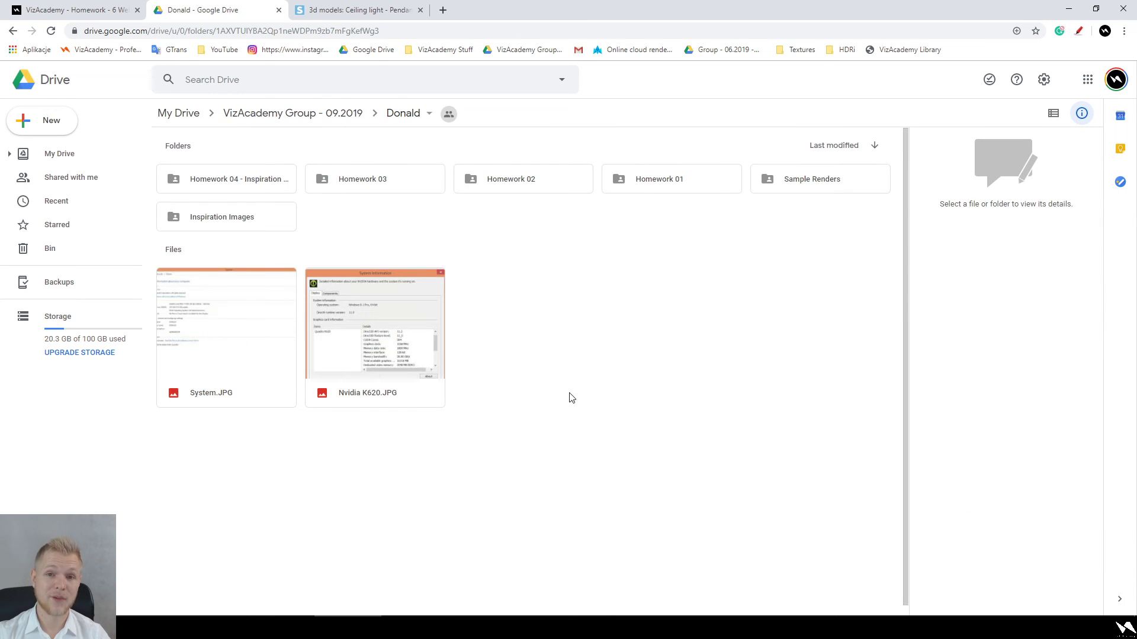
double_click(275, 183)
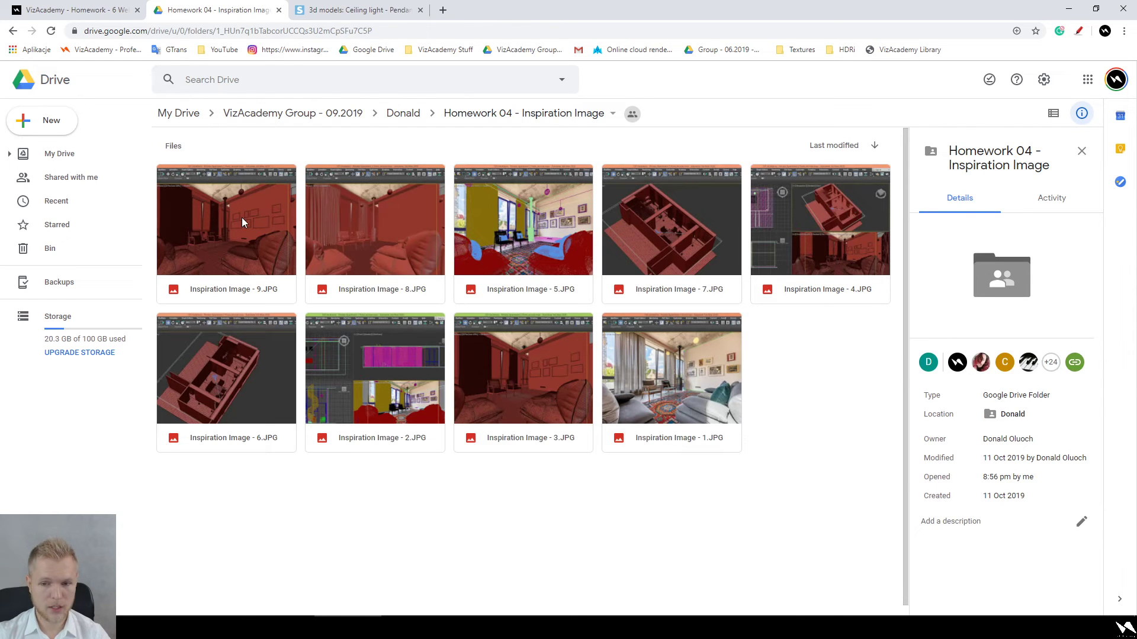
double_click(214, 214)
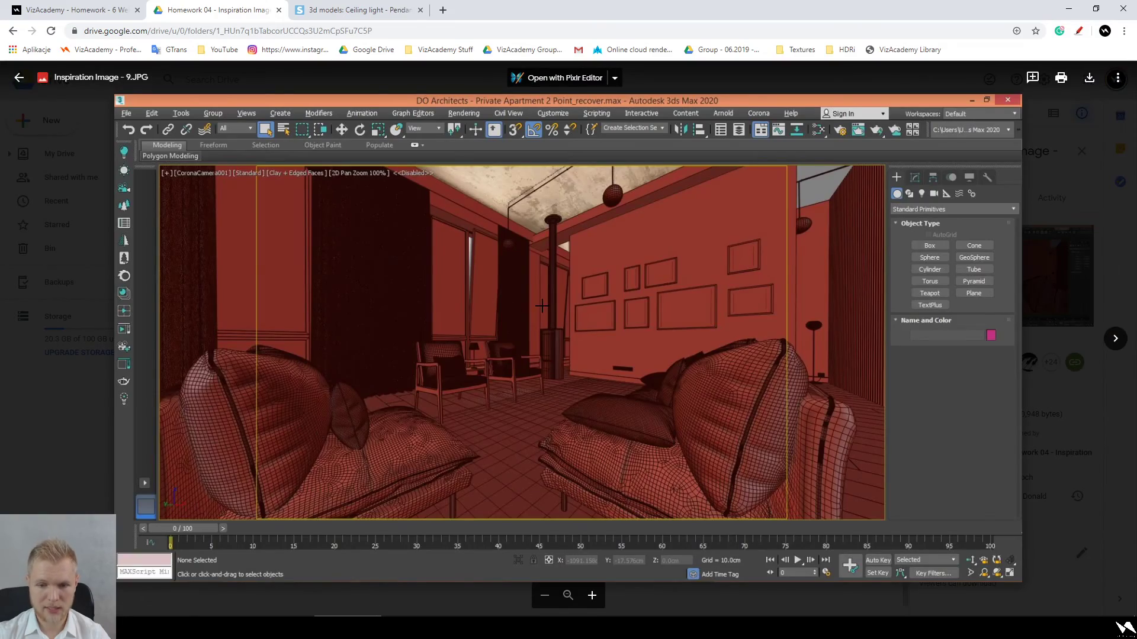
scroll(542, 307, "up", 3)
scroll(543, 307, "down", 4)
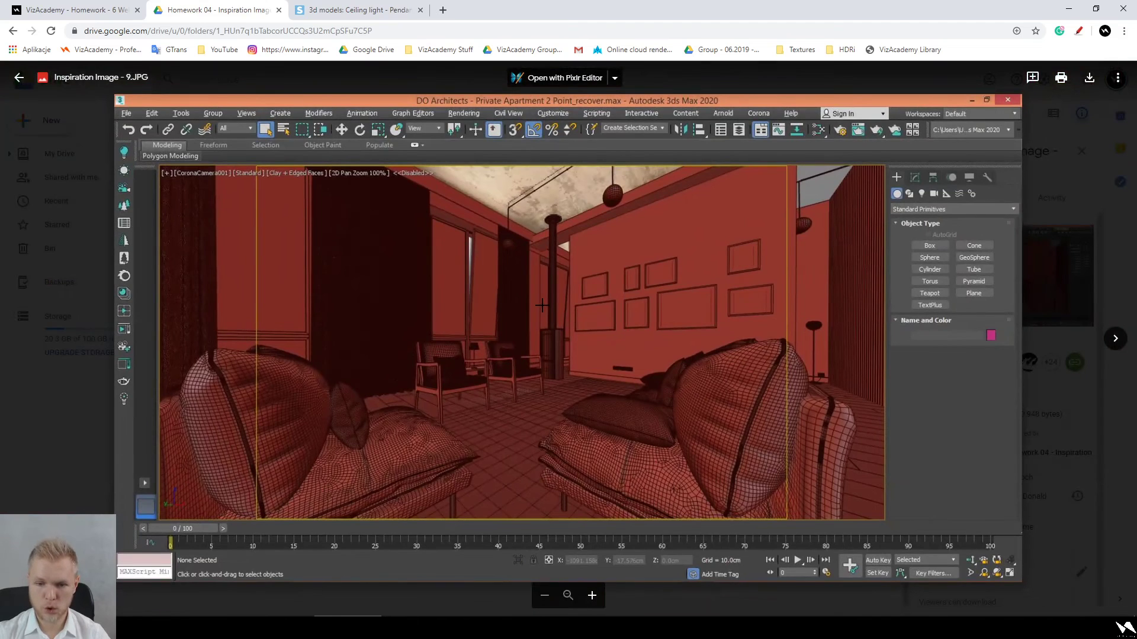
Step: Browse the student's other inspiration images, including the clay, overhead and four-view screenshots, and close the preview
key("Left")
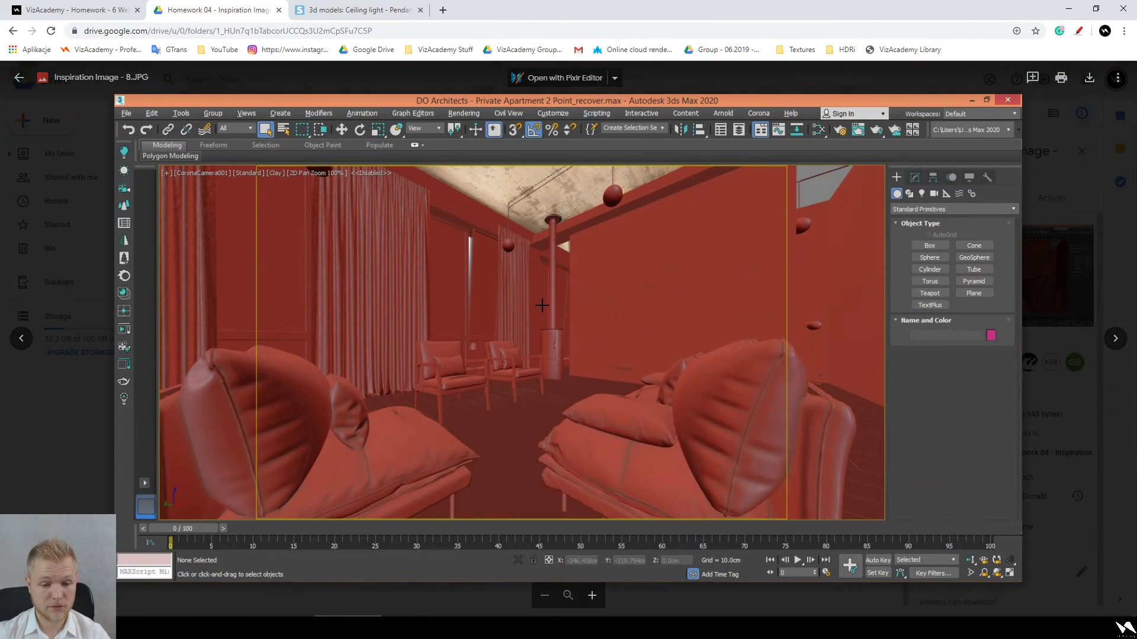
key("Left")
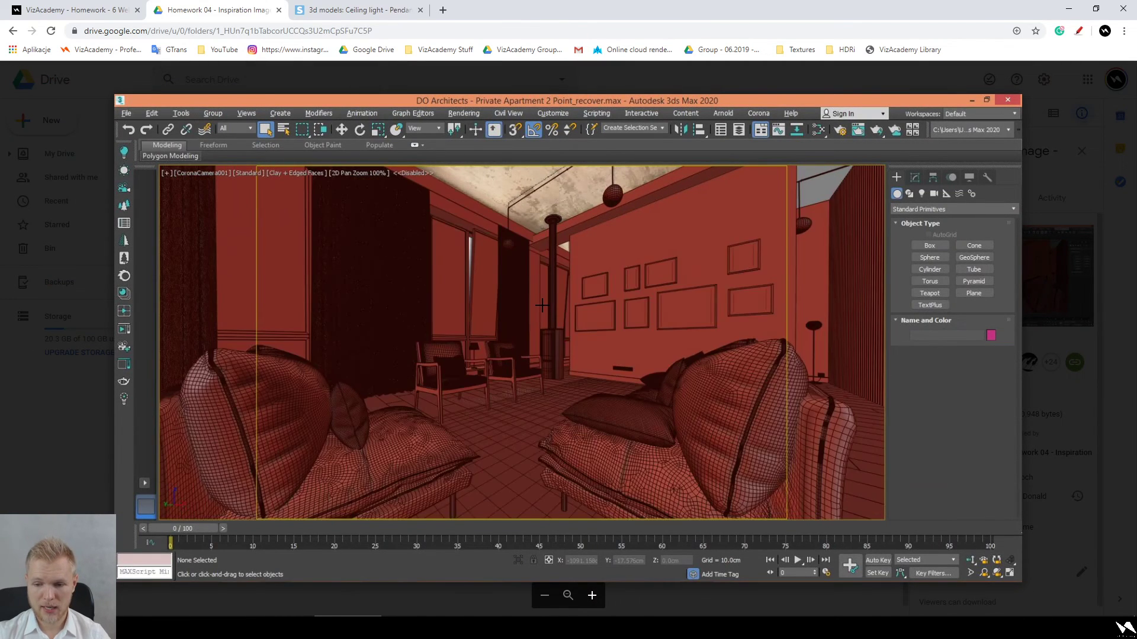
key("Left")
key("Left")
key("Left")
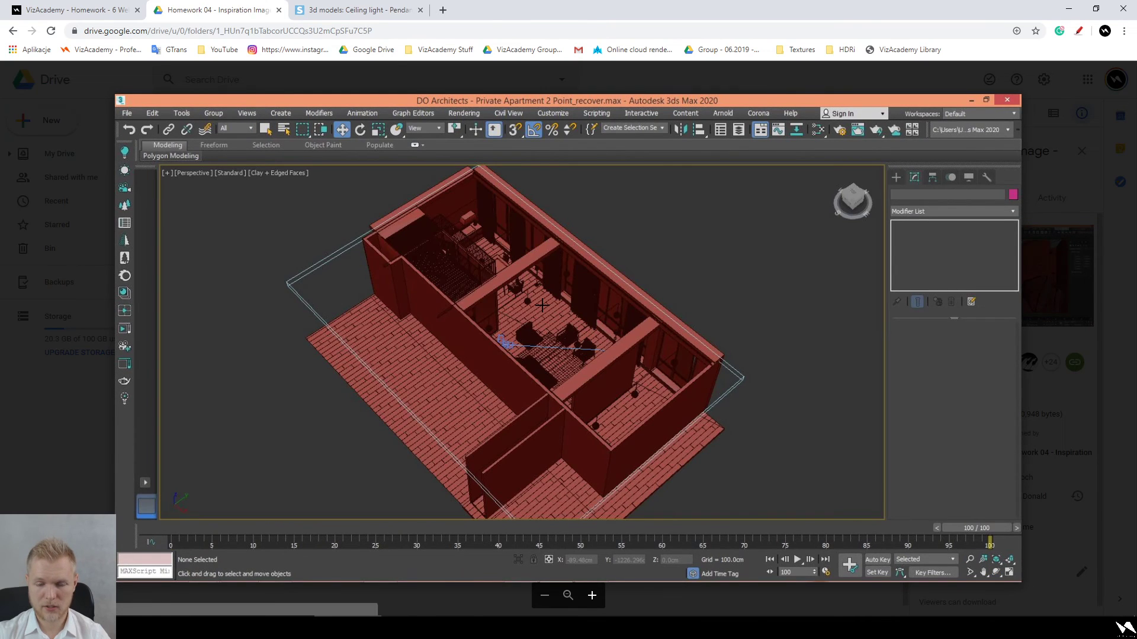
key("Left")
key("Left")
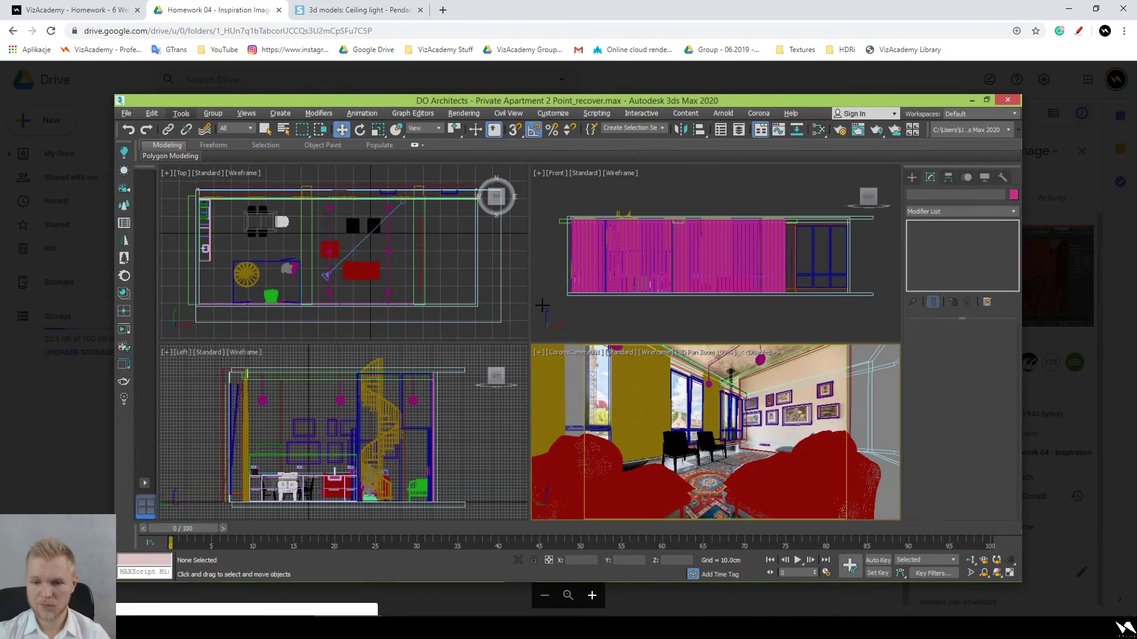
key("Left")
key("Left")
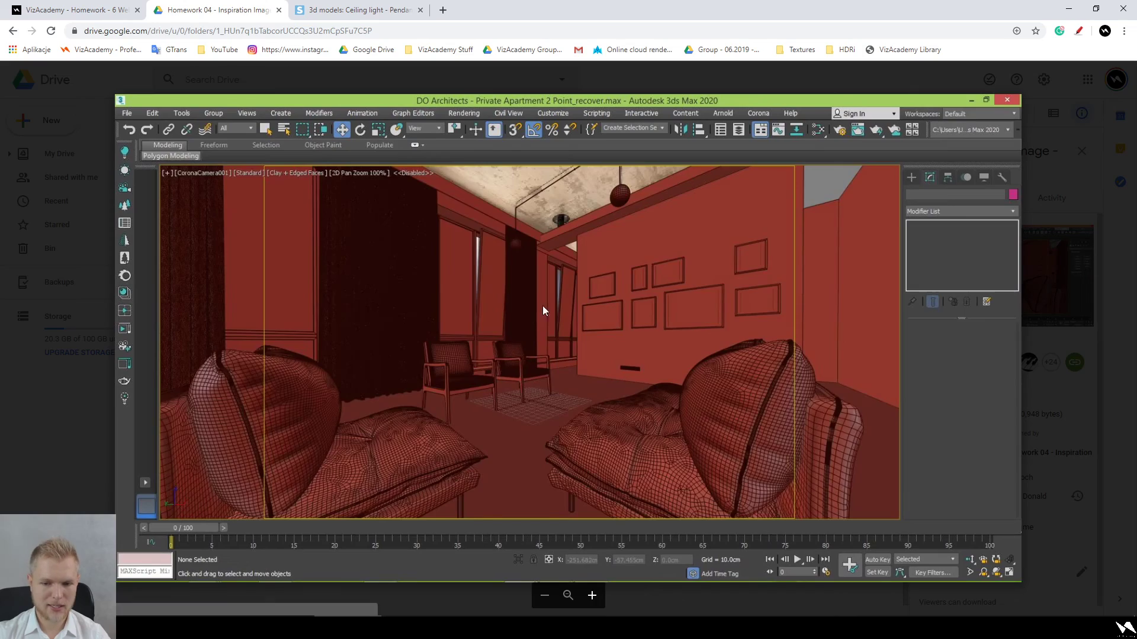
key("Escape")
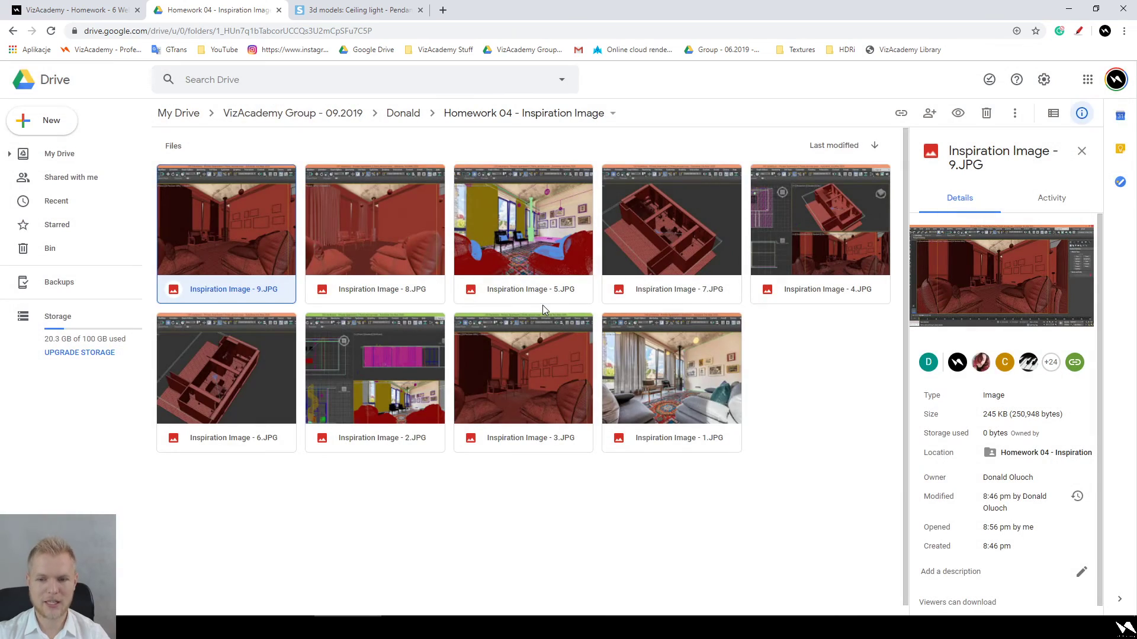
Step: View Inspiration Image - 7.JPG, inspect the apartment model from above up close, and close it
left_click(675, 231)
double_click(675, 230)
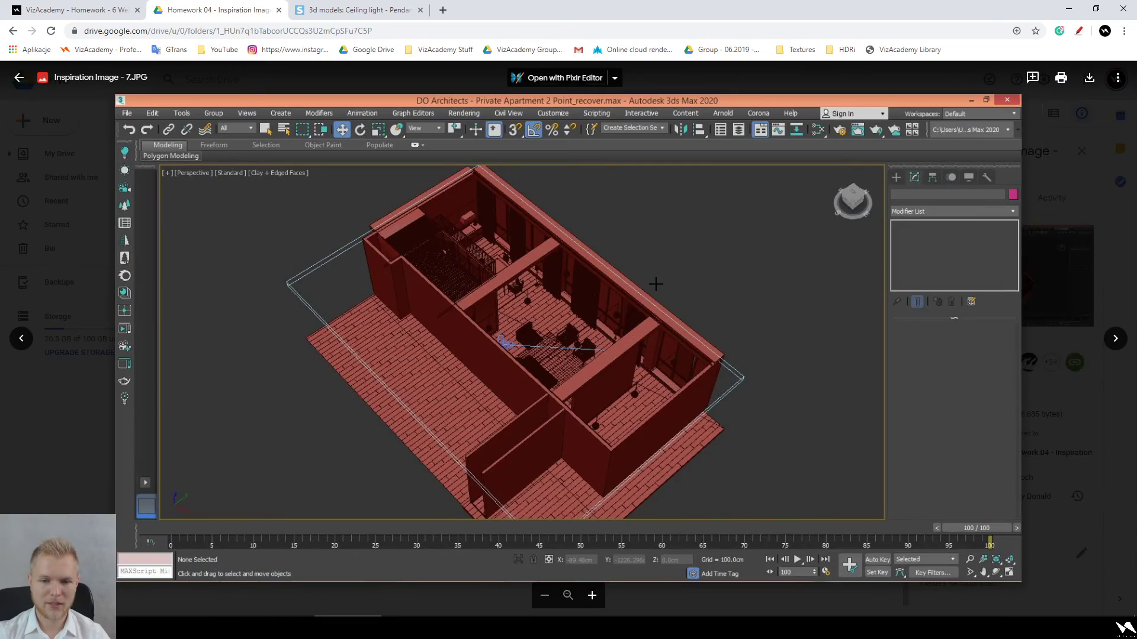
scroll(515, 306, "up", 5)
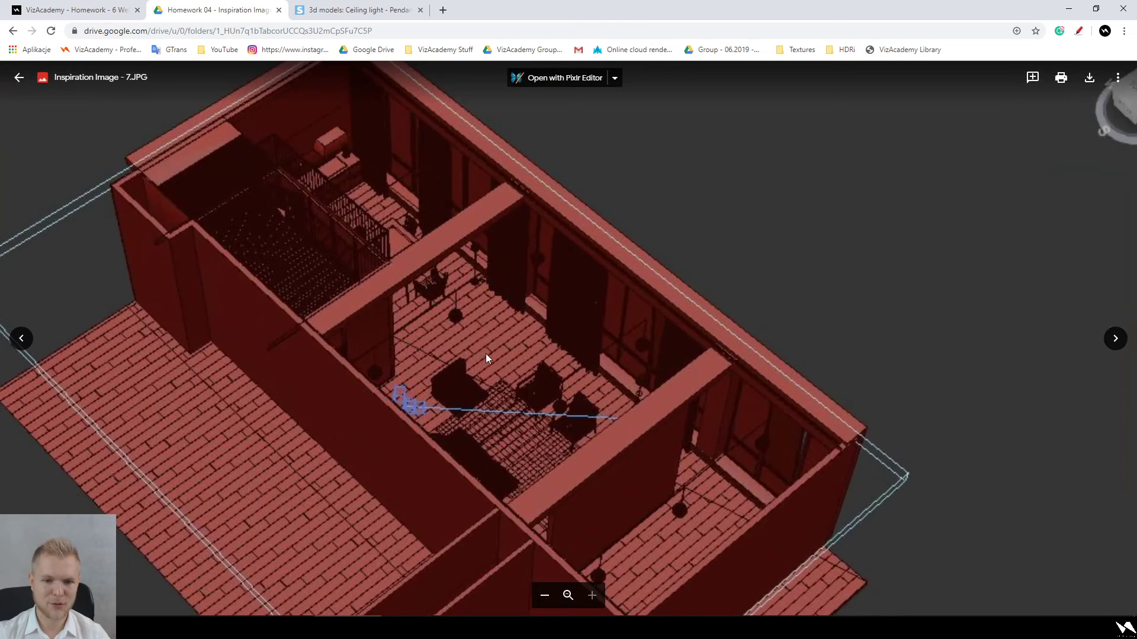
scroll(527, 398, "down", 5)
key("Escape")
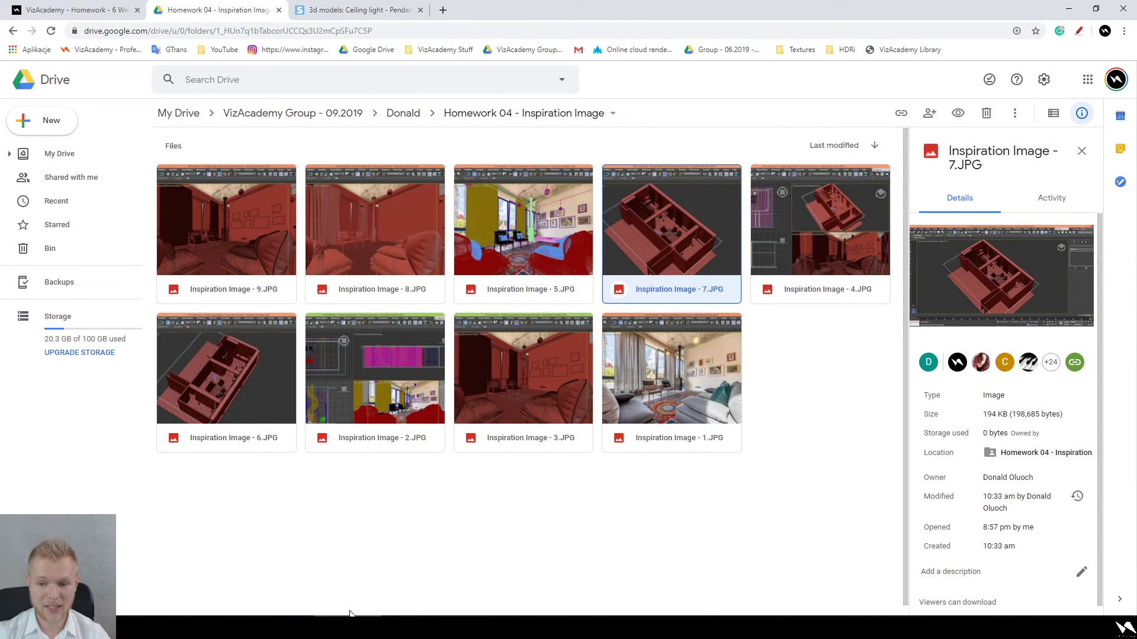
left_click(656, 507)
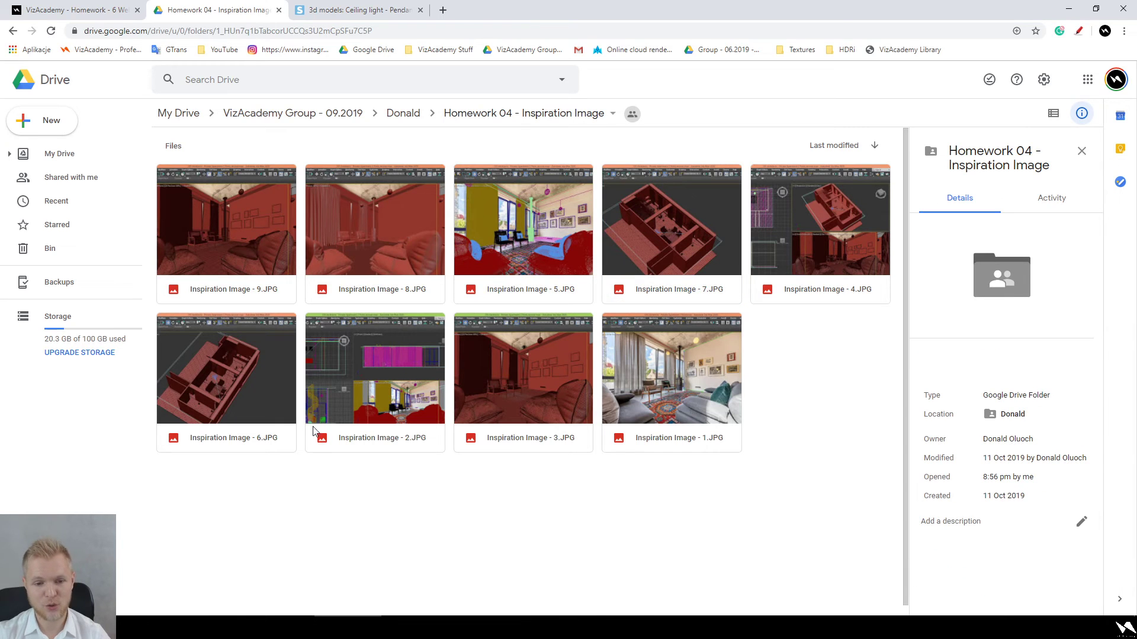
Step: Open Inspiration Image - 6.JPG enlarged and circle in red the wall area between the spiral staircase and the kitchen
double_click(255, 403)
scroll(562, 315, "up", 5)
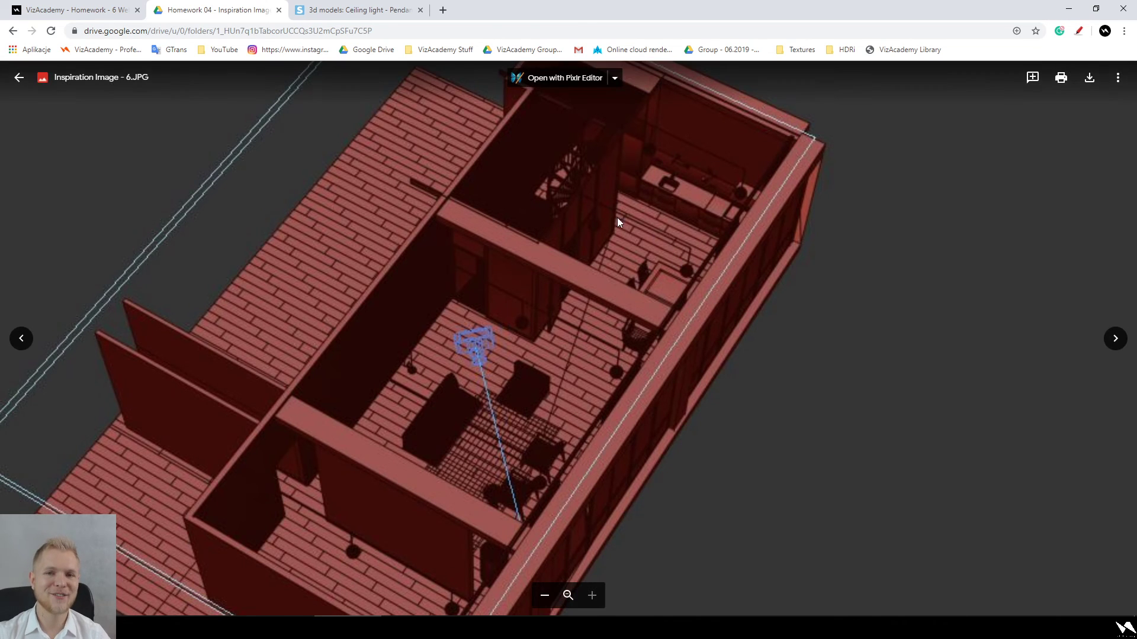
left_click(1079, 30)
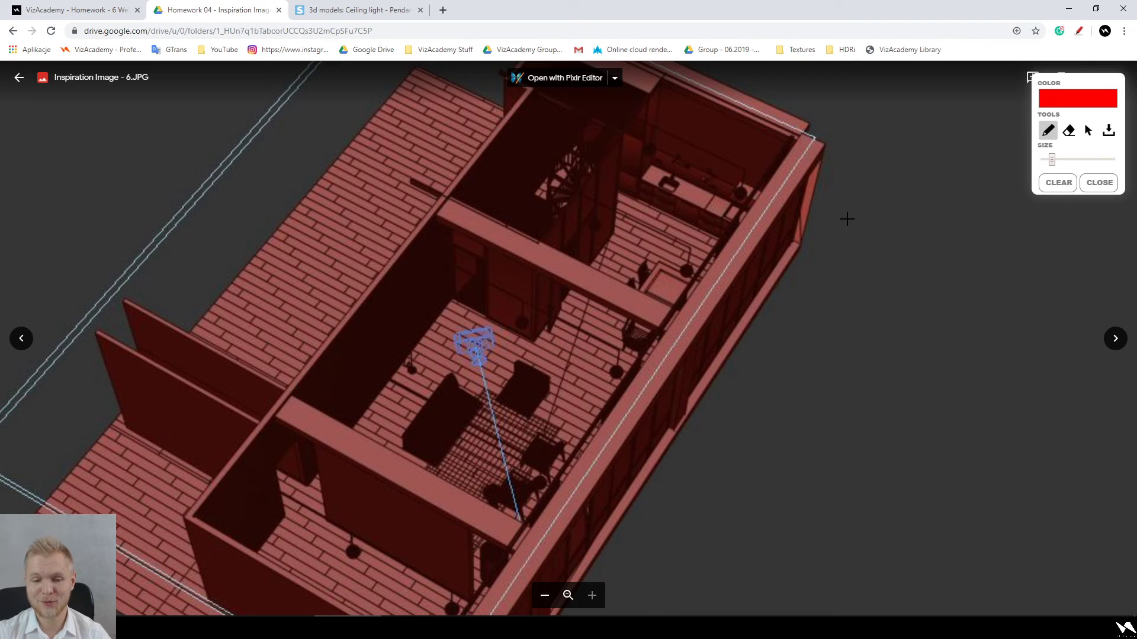
mouse_move(622, 216)
left_mouse_down()
mouse_move(643, 121)
mouse_move(613, 213)
left_mouse_up()
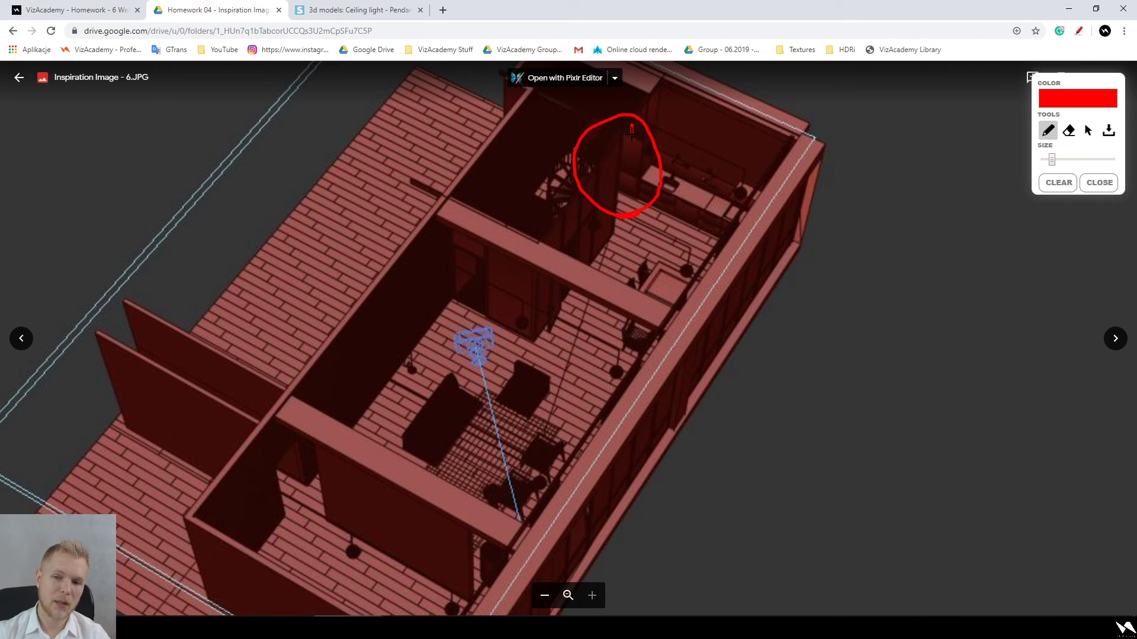
Step: Clear the red annotation, close Inspiration Image - 6.JPG and return to the VizAcademy Group - 09.2019 folder
key("Escape")
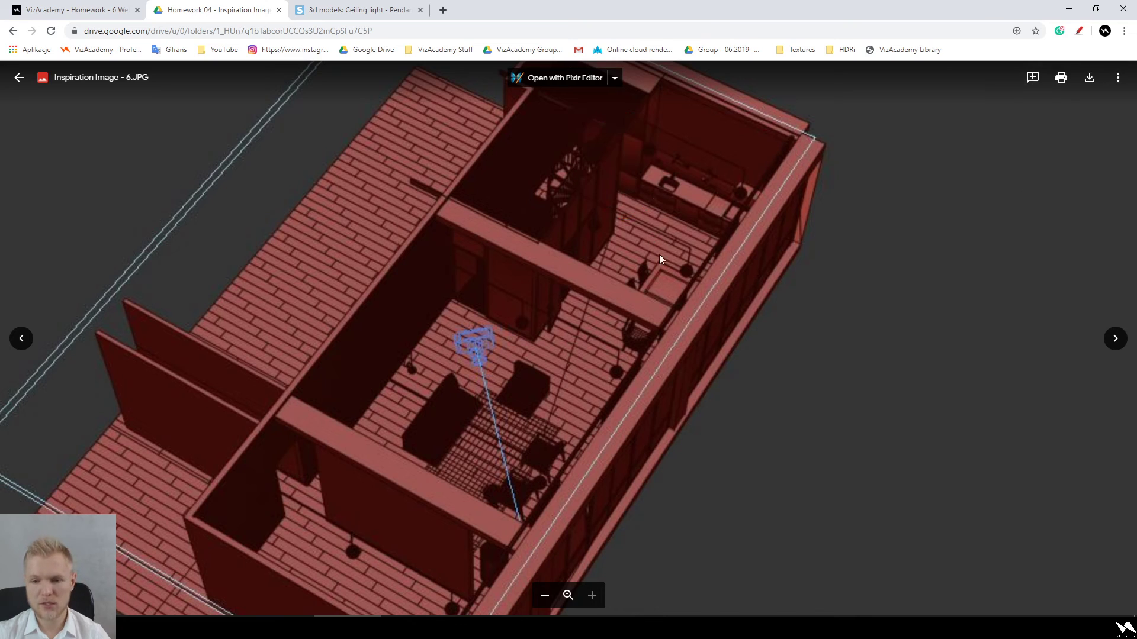
scroll(666, 278, "down", 5)
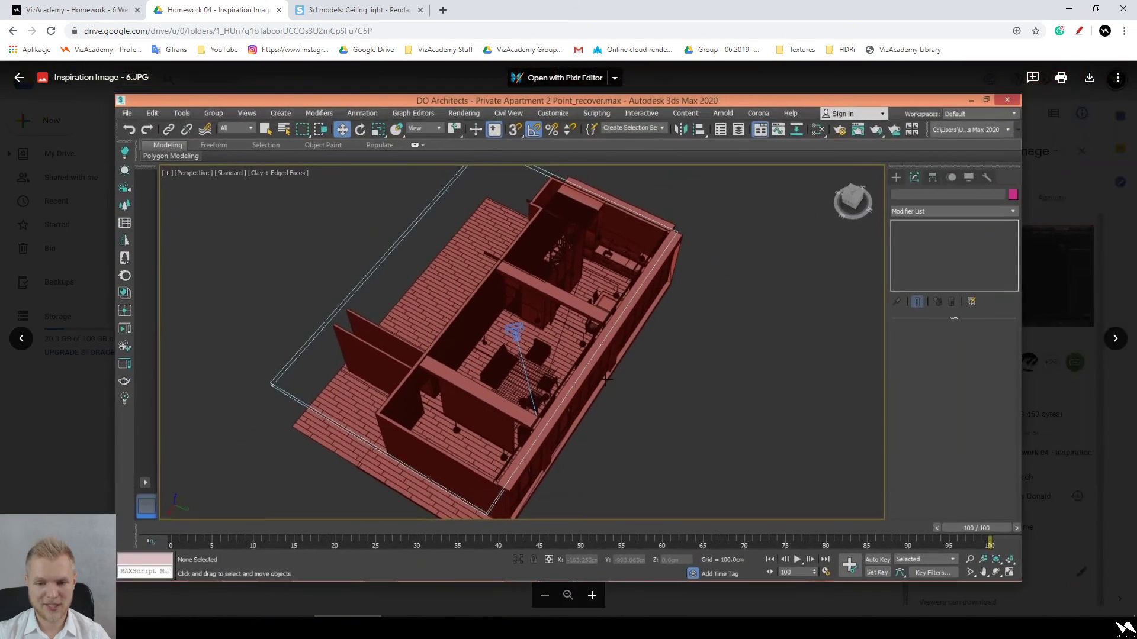
left_click(292, 596)
key("alt+Left")
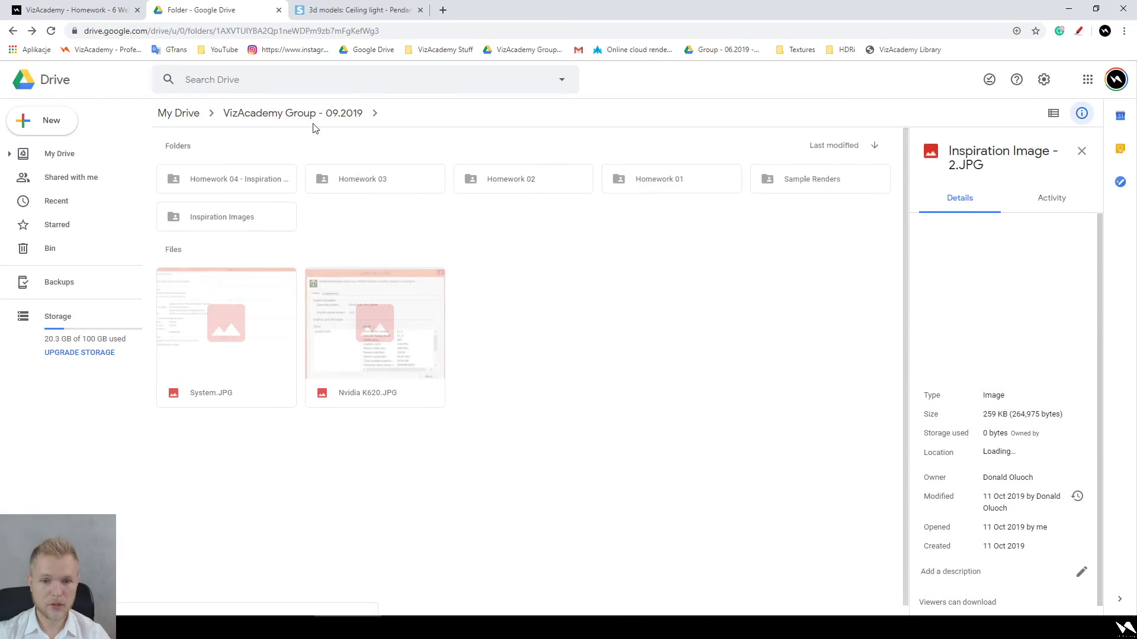
key("alt+Left")
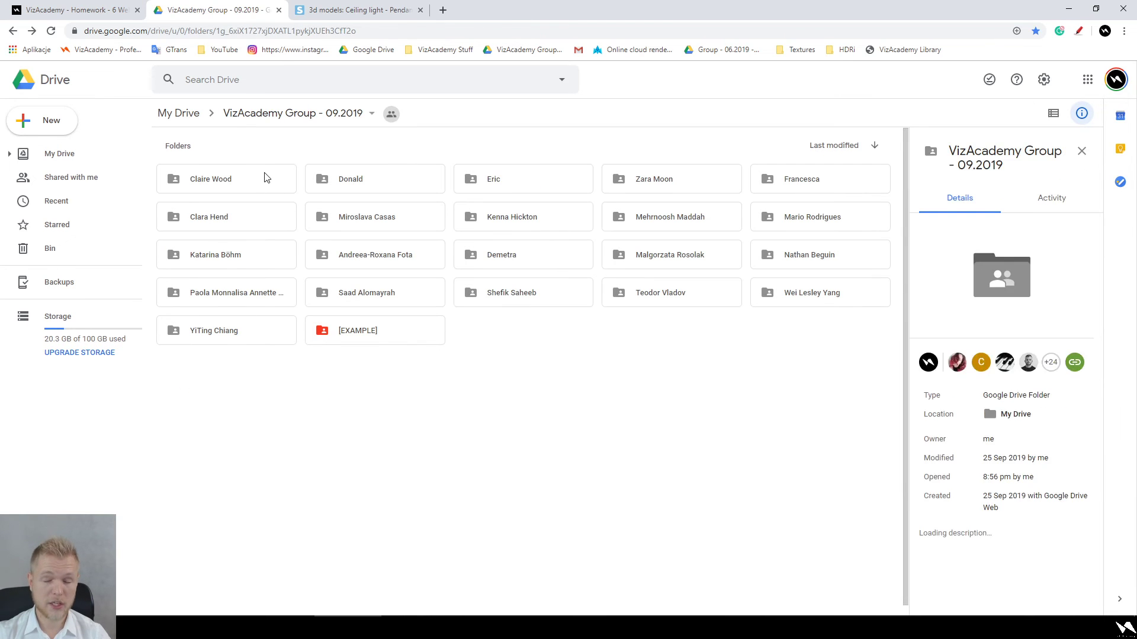
double_click(265, 177)
key("alt+Left")
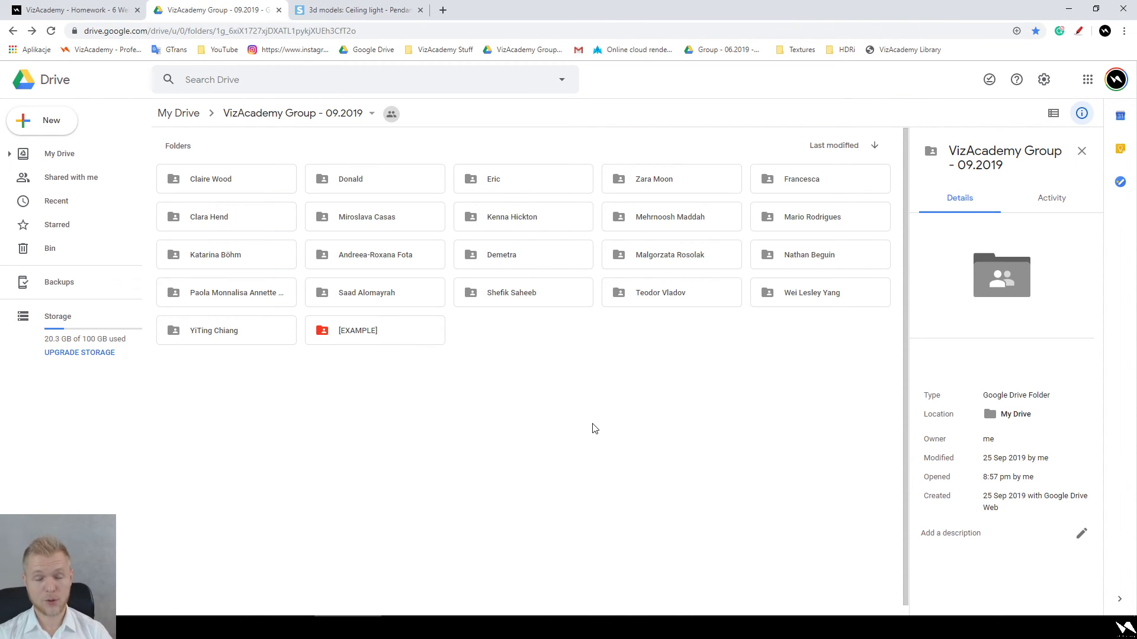
Step: Switch to the VizAcademy homework page and read the Final Furnishing tasks through section 4, "What you need to do before next webinar?"
left_click(77, 10)
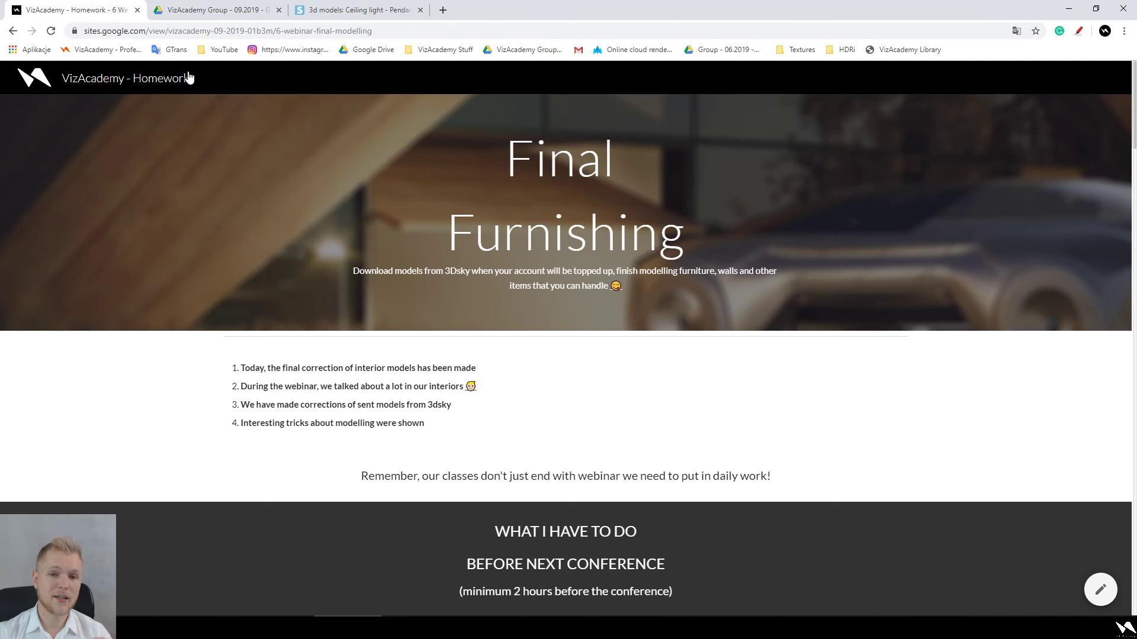
scroll(355, 237, "down", 7)
scroll(471, 322, "down", 6)
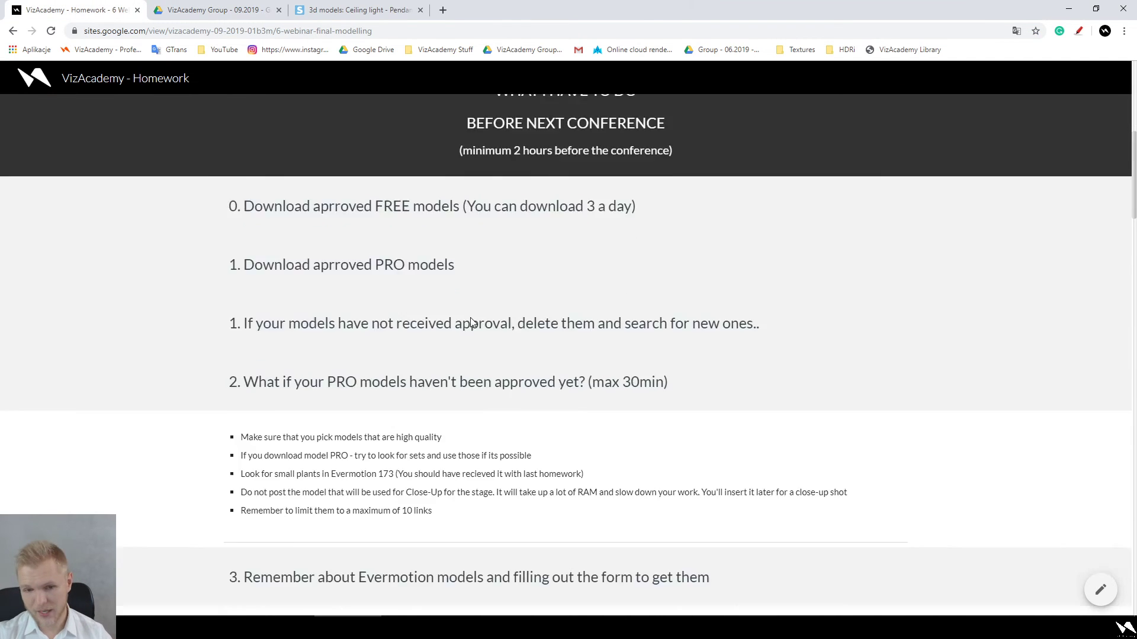
scroll(470, 320, "down", 10)
scroll(172, 320, "up", 2)
scroll(172, 317, "up", 2)
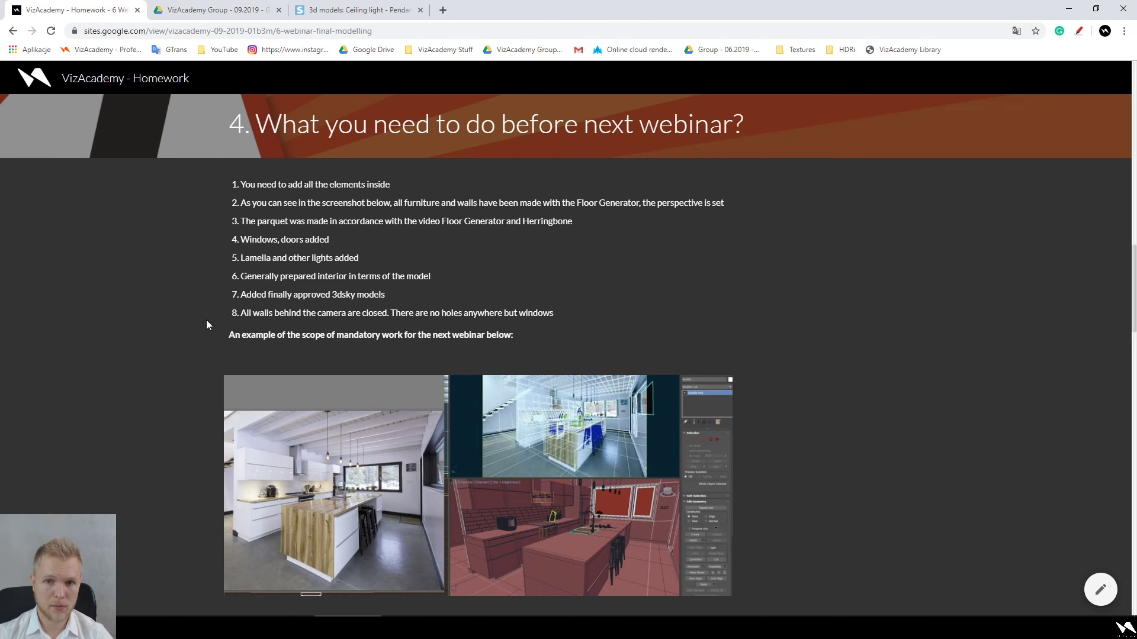
Step: Read section 5 on smoothing groups for furniture and walls, and briefly play its Smoothing Group Fixing video
scroll(206, 324, "down", 10)
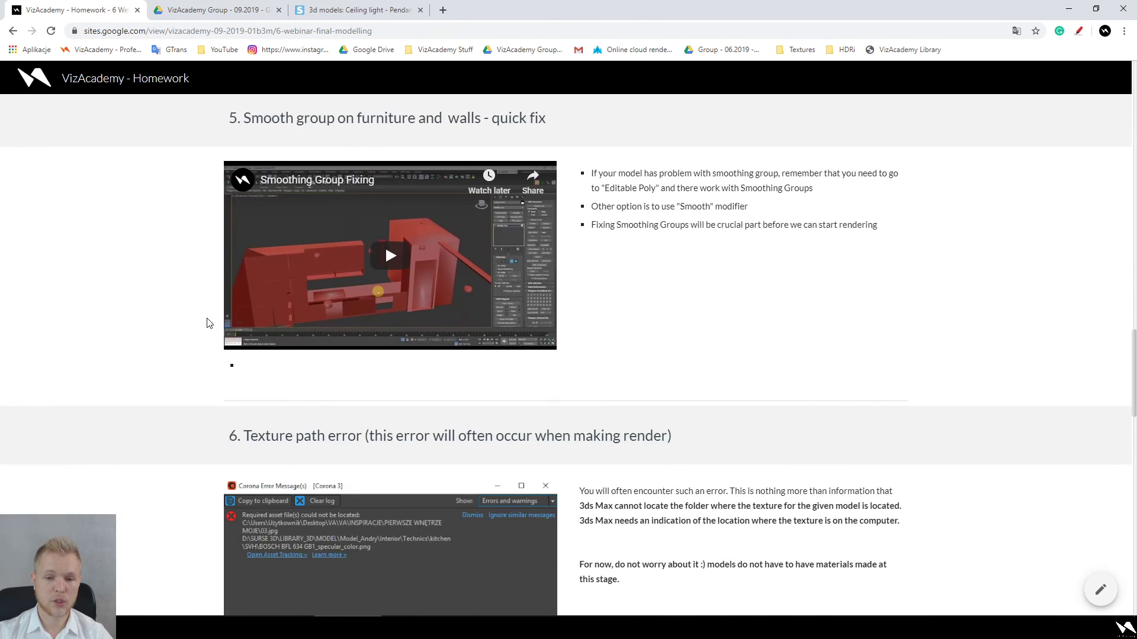
scroll(167, 393, "up", 3)
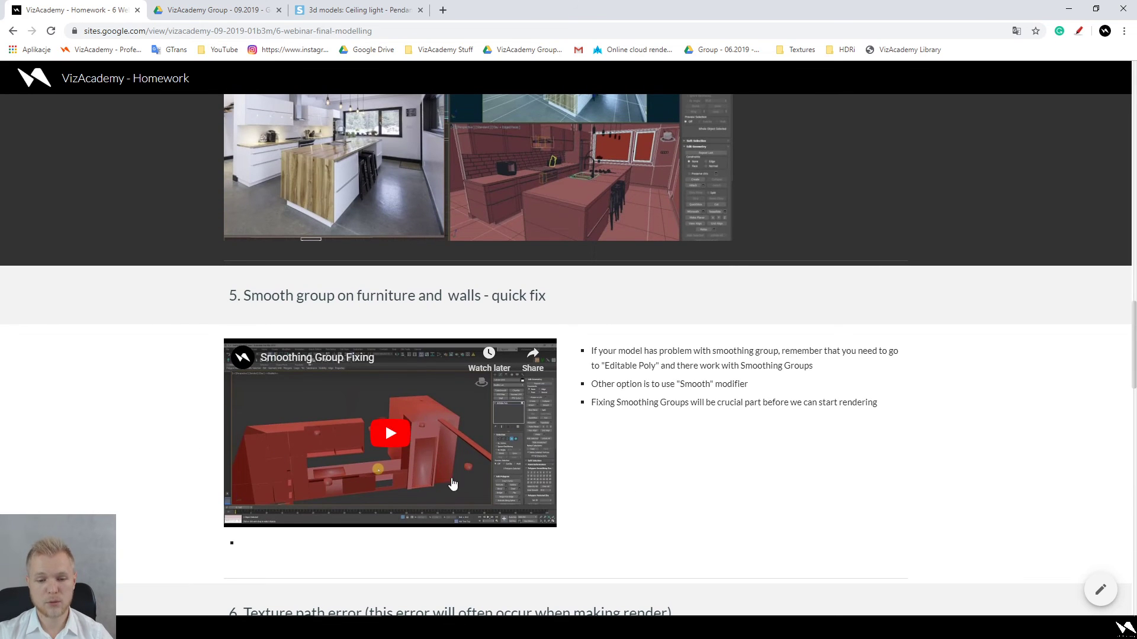
left_click(388, 491)
left_click(378, 463)
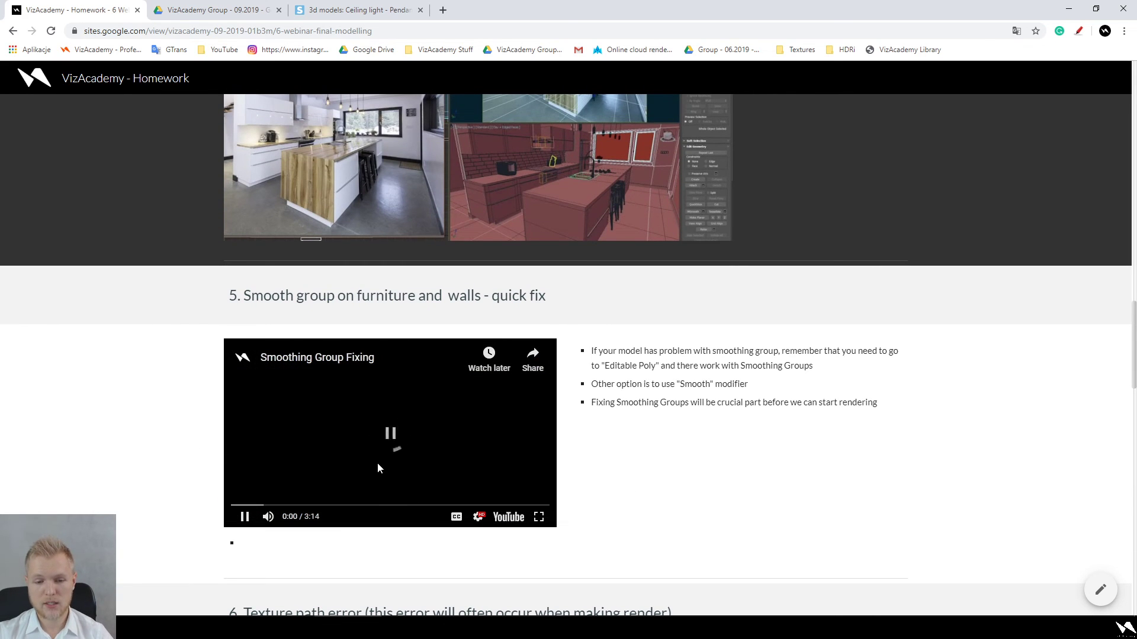
Step: Read section 6 on the texture path error and section 7 on the three screenshots to upload
scroll(138, 430, "down", 7)
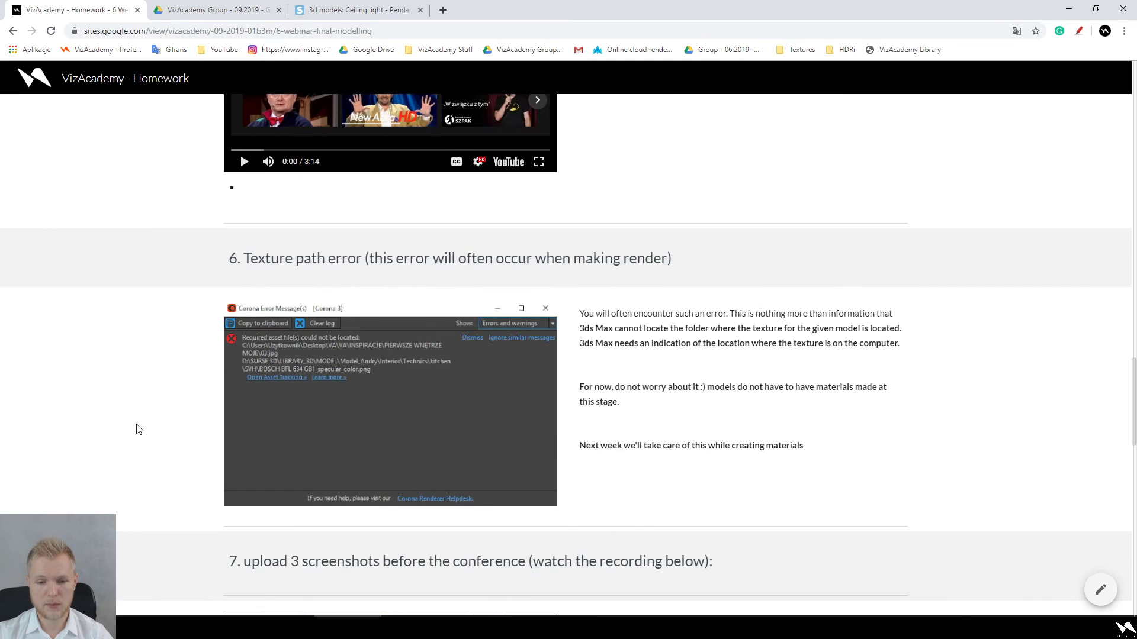
scroll(138, 430, "down", 3)
scroll(138, 429, "up", 2)
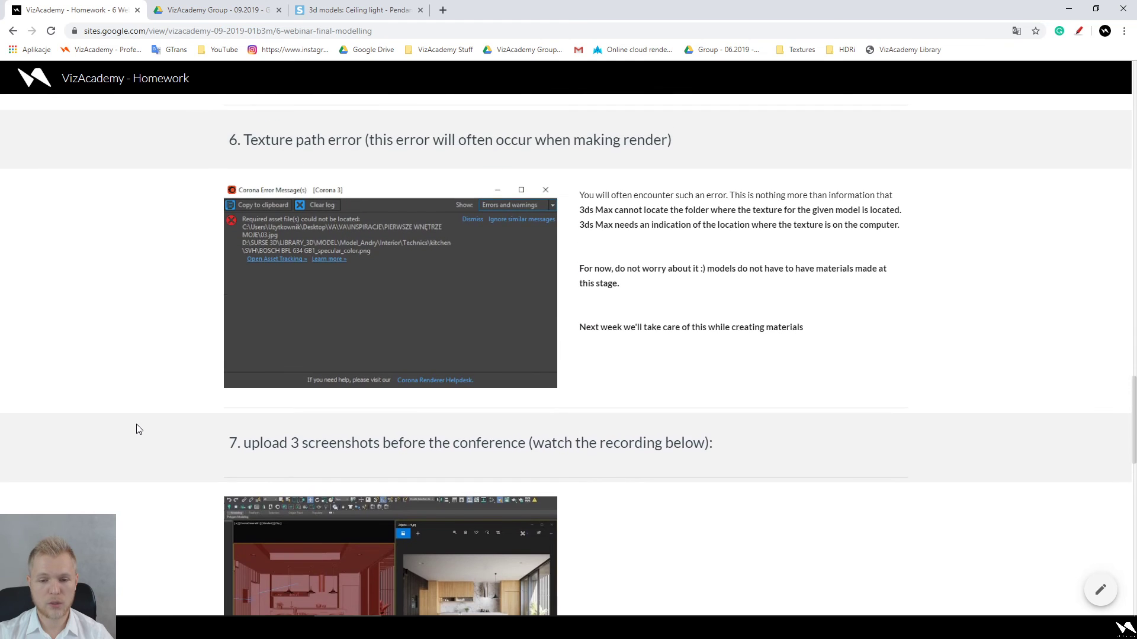
scroll(138, 429, "down", 3)
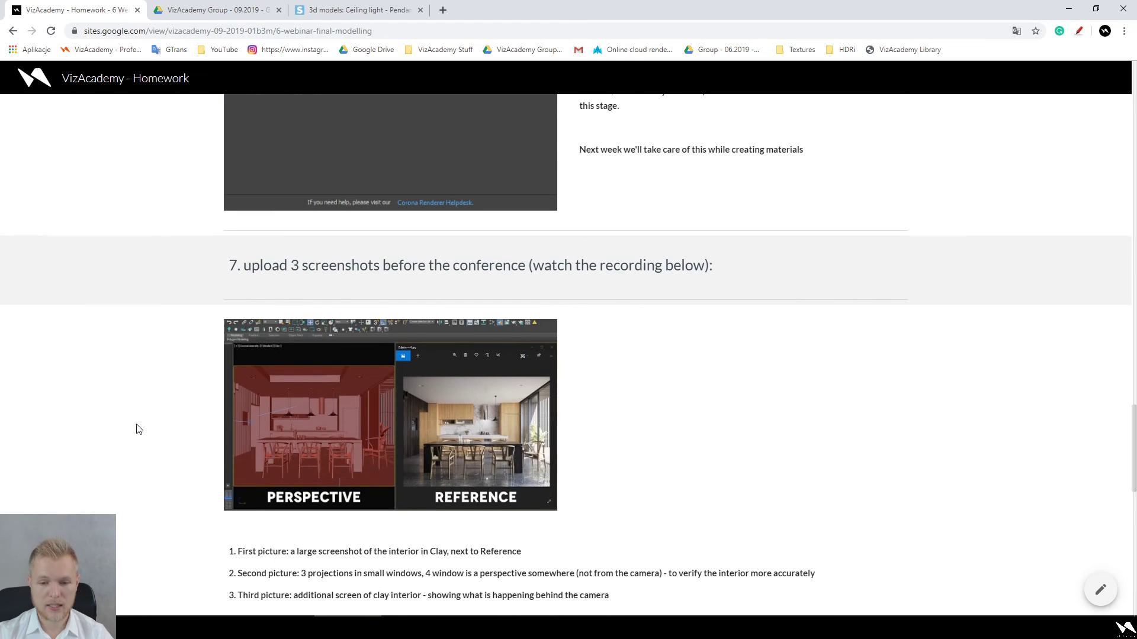
Step: Review the homework page again from its beginning to the section 4 checklist and the kitchen example image
scroll(137, 428, "up", 20)
scroll(136, 429, "up", 9)
scroll(138, 429, "up", 5)
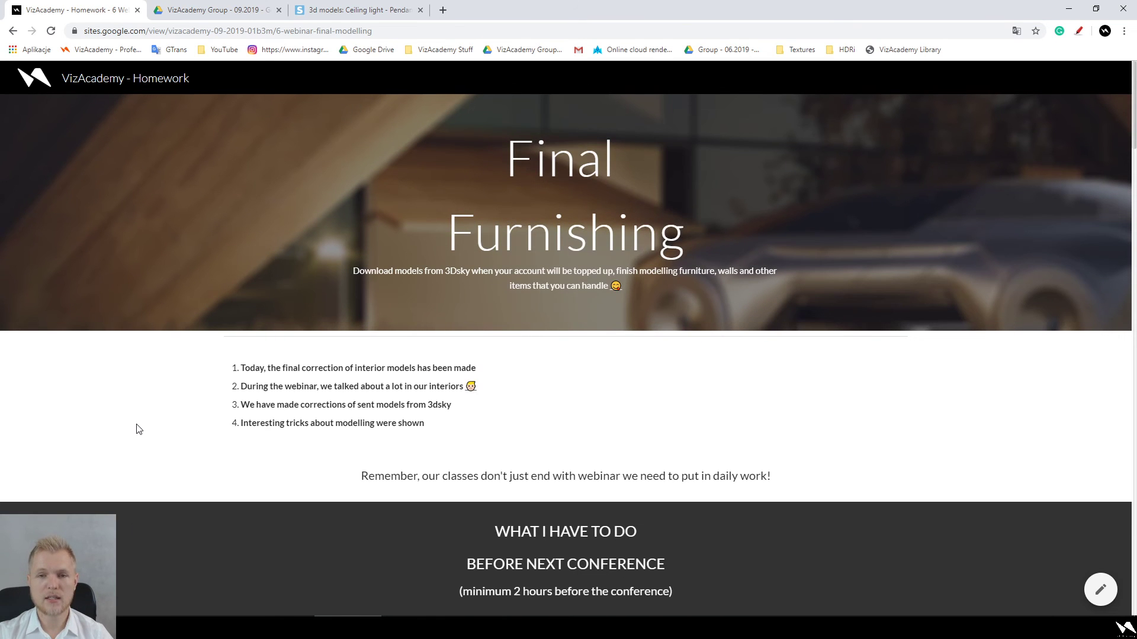
scroll(348, 472, "down", 10)
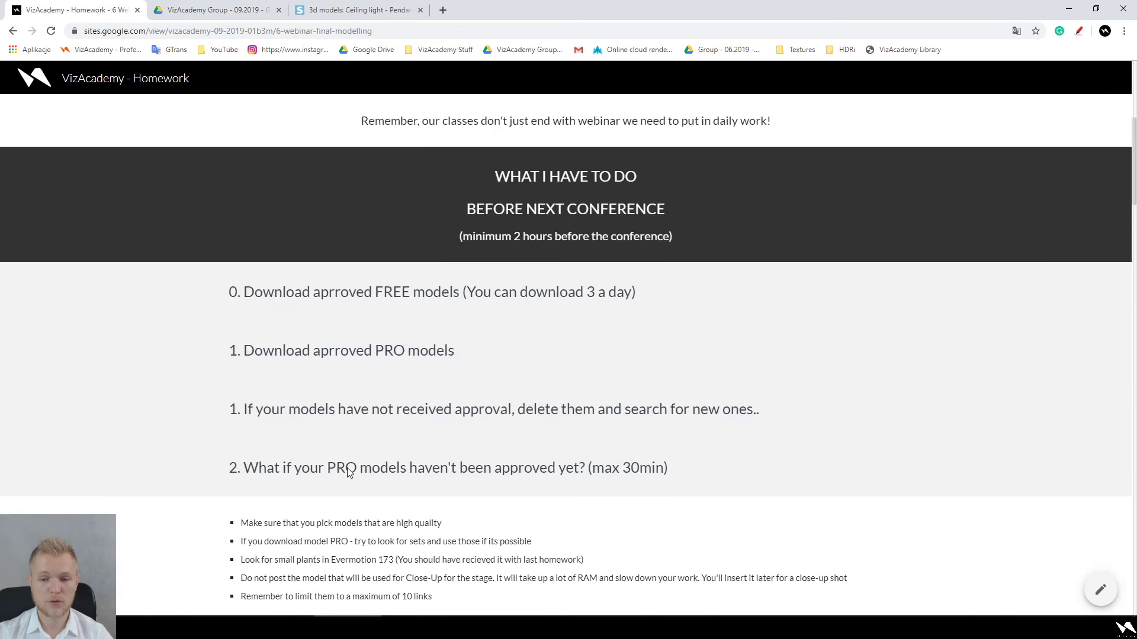
scroll(347, 470, "down", 12)
scroll(215, 407, "up", 3)
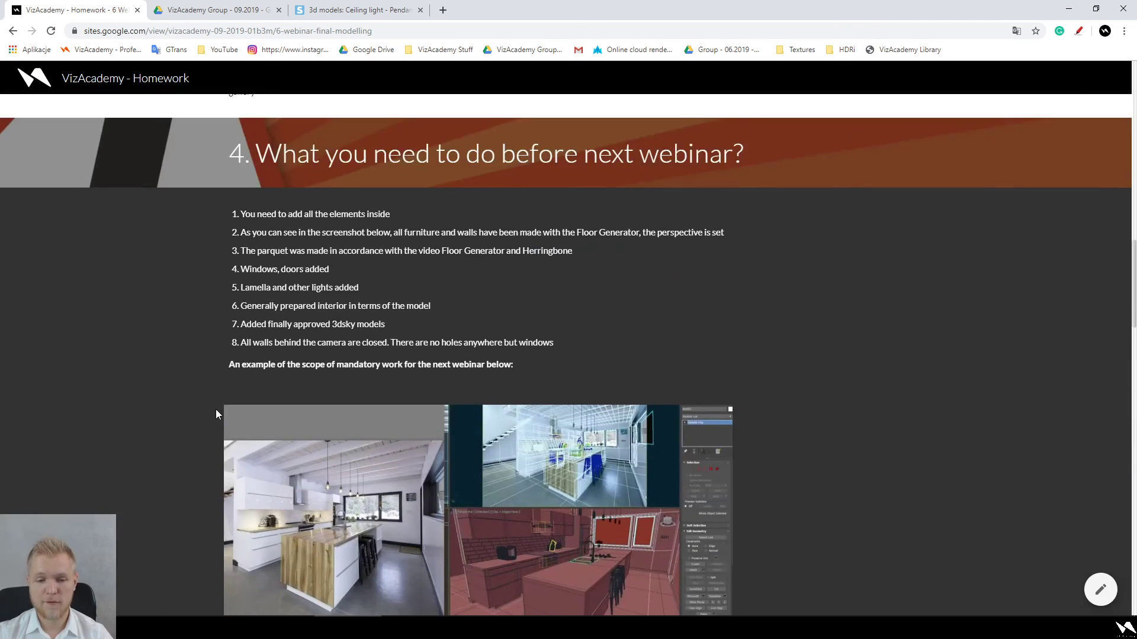
scroll(191, 388, "down", 1)
scroll(188, 403, "down", 1)
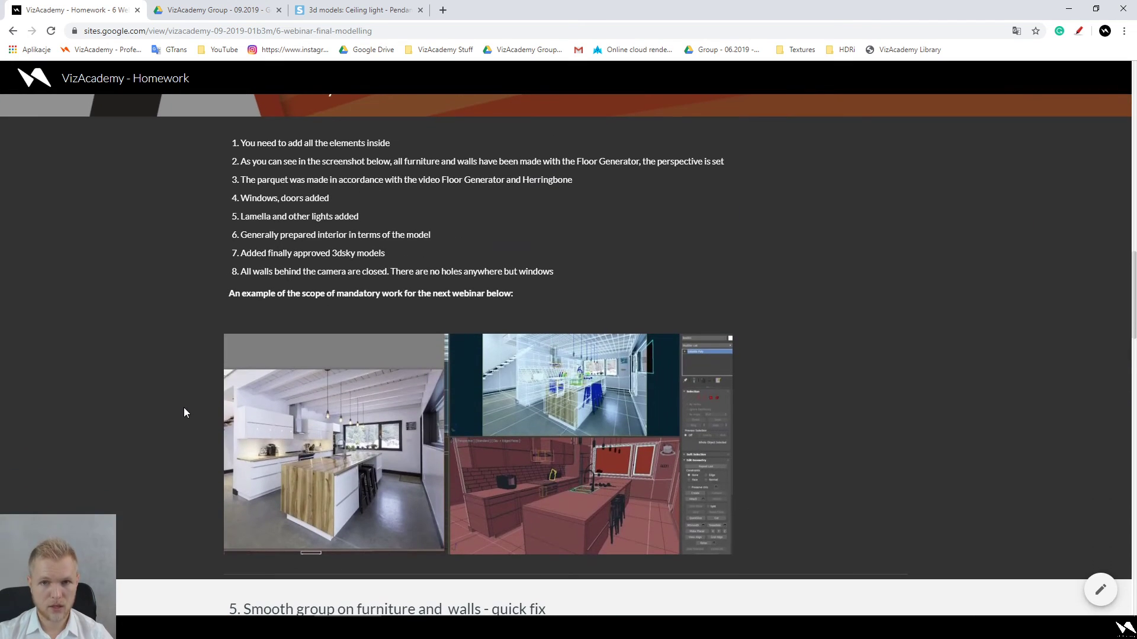
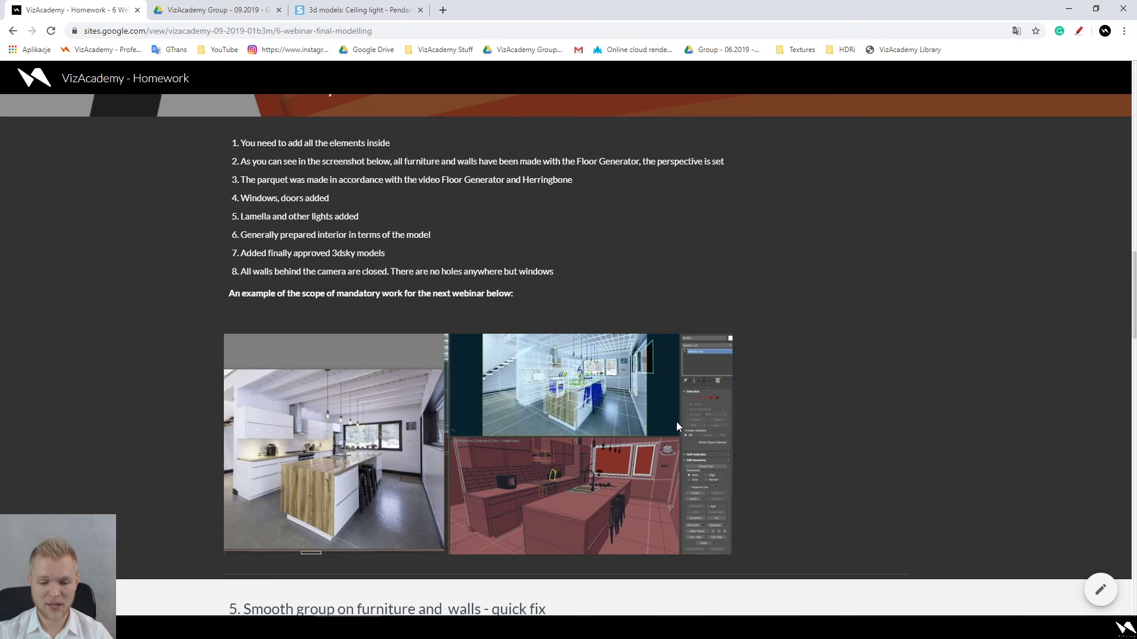
Step: Switch to 3ds Max and restart the Corona interactive render in an enlarged, repositioned frame buffer
left_click(231, 9)
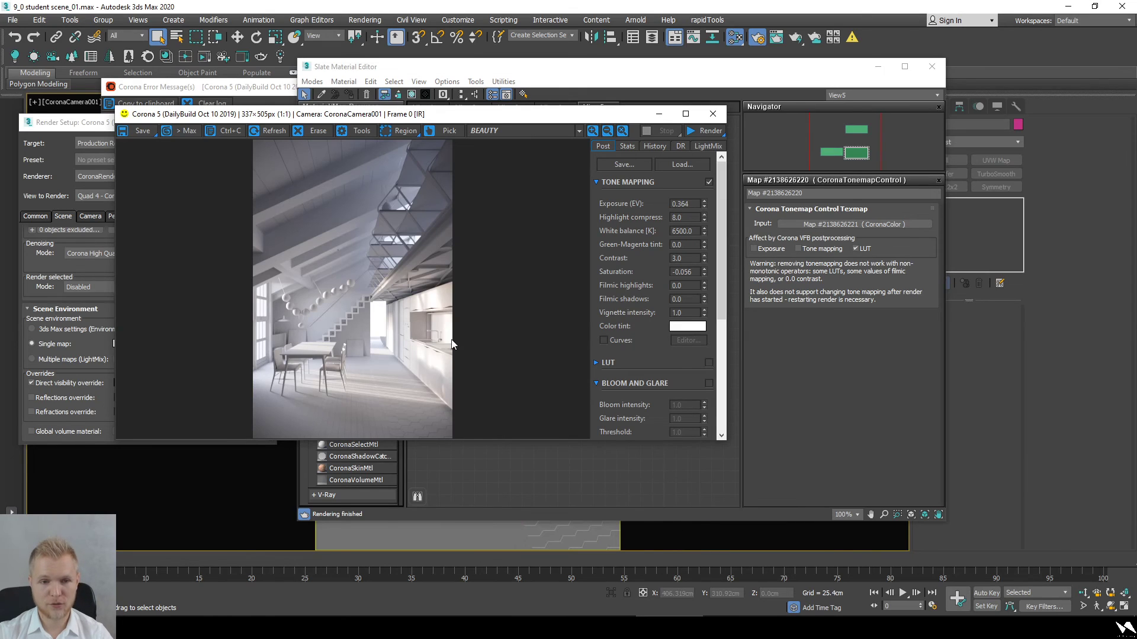
left_click_drag(372, 120, 439, 3)
left_click(752, 169)
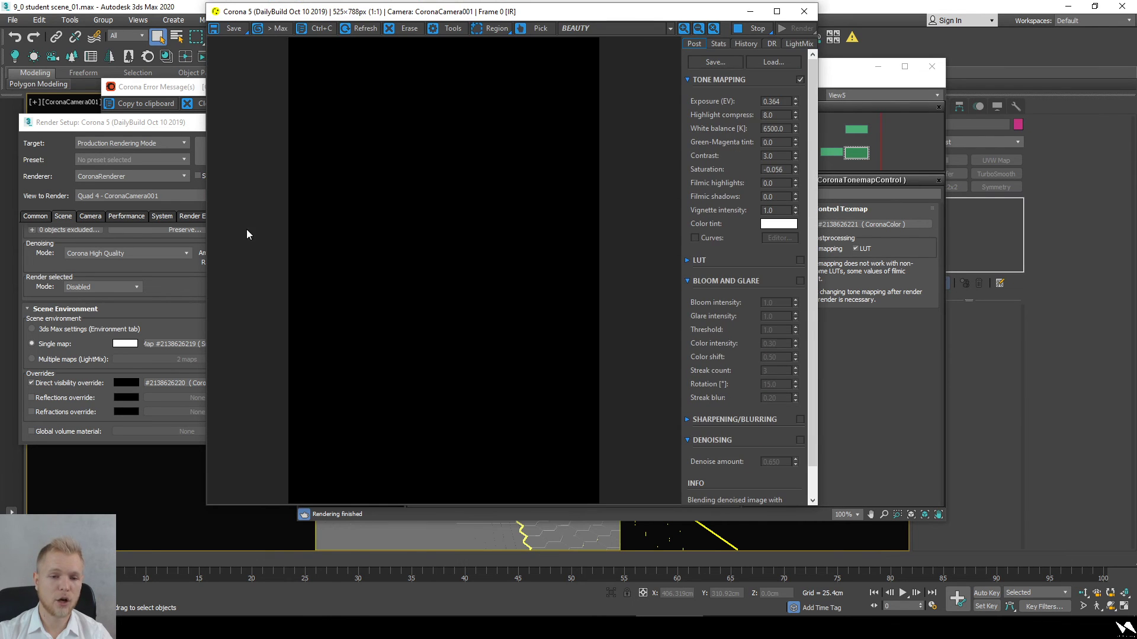
left_click_drag(206, 233, 67, 233)
left_click_drag(342, 13, 362, 39)
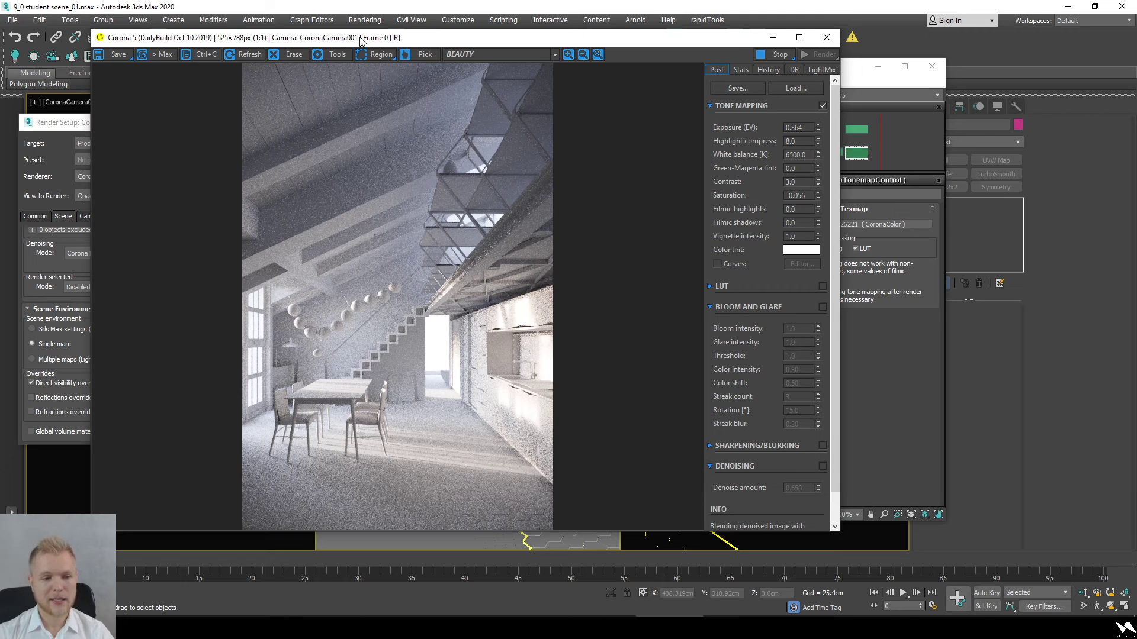
Step: Check the material override in the scene's render settings and inspect the floor in the clay render up close
left_click(47, 122)
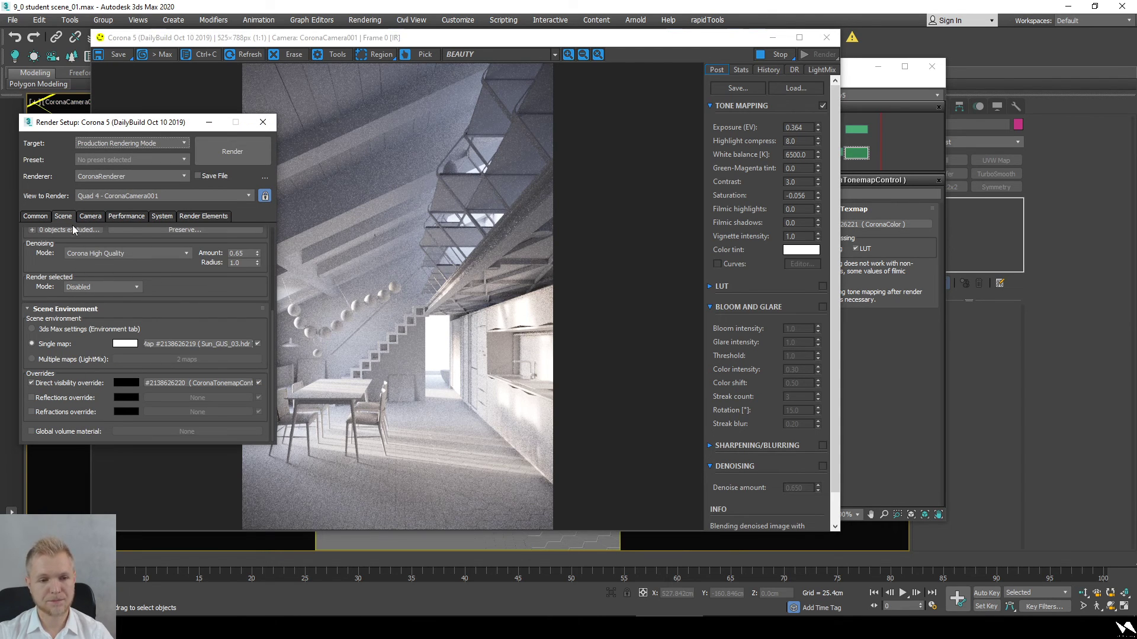
scroll(37, 321, "up", 3)
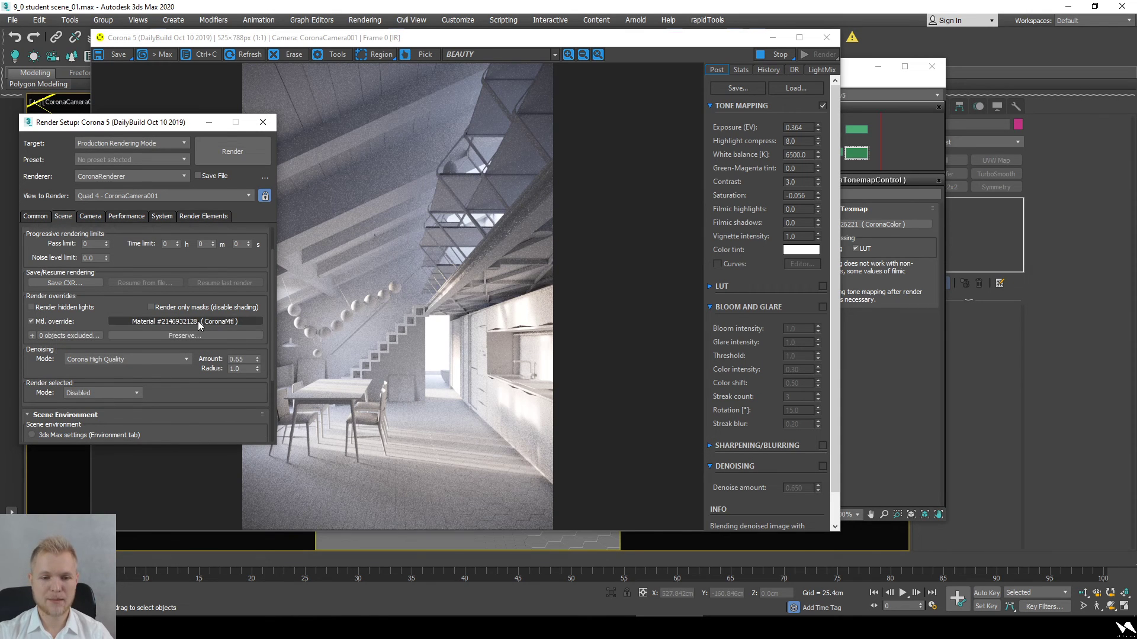
left_click(514, 387)
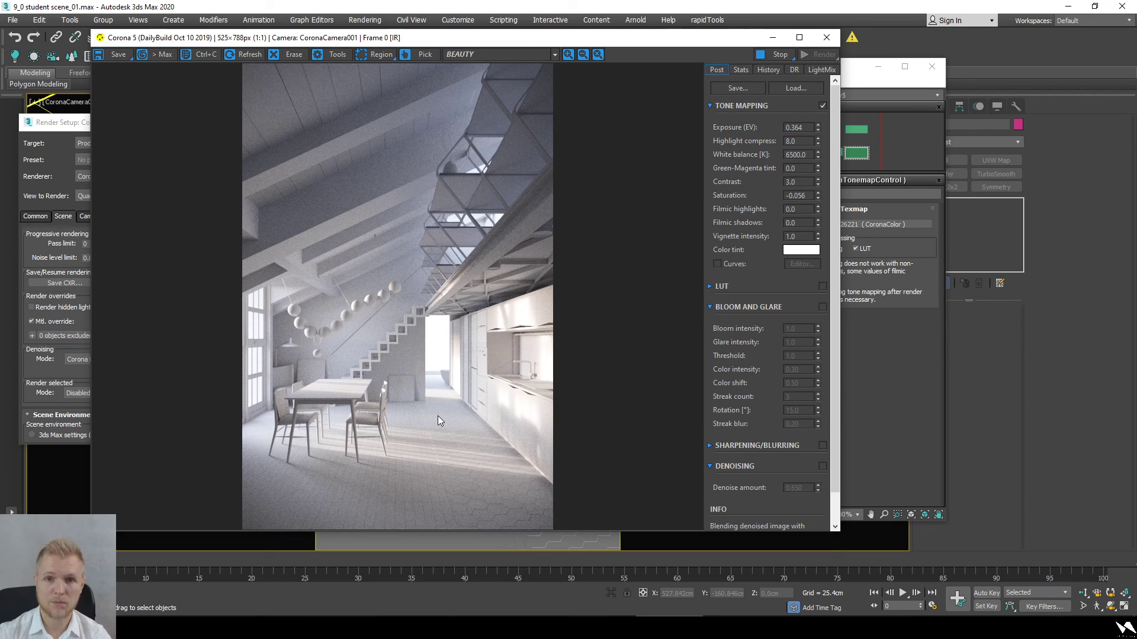
scroll(397, 477, "up", 4)
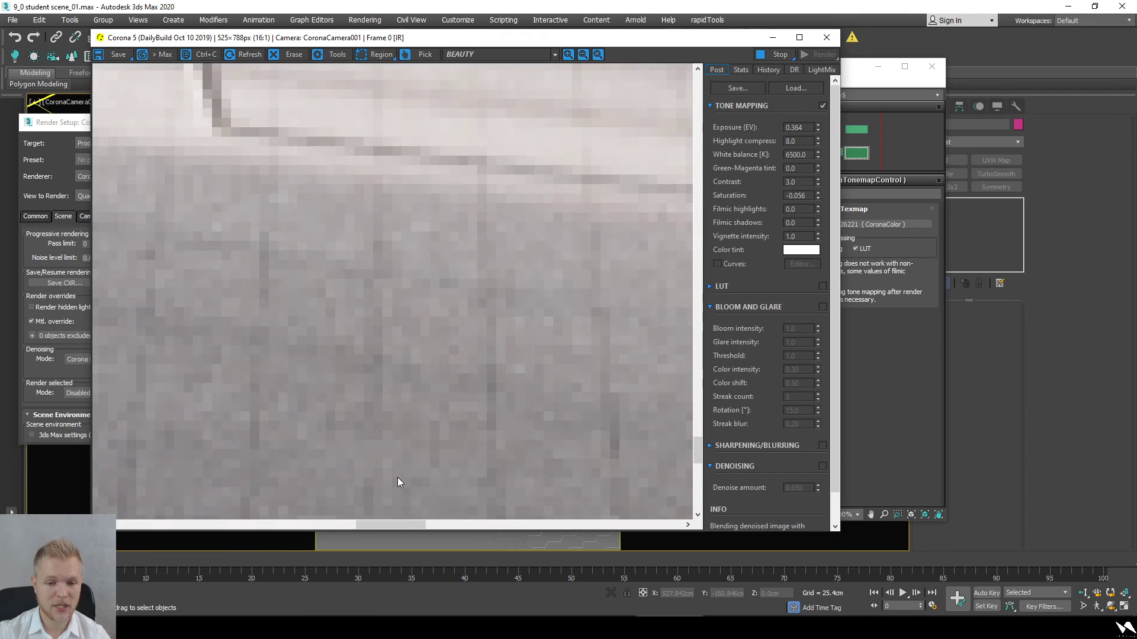
scroll(397, 477, "down", 4)
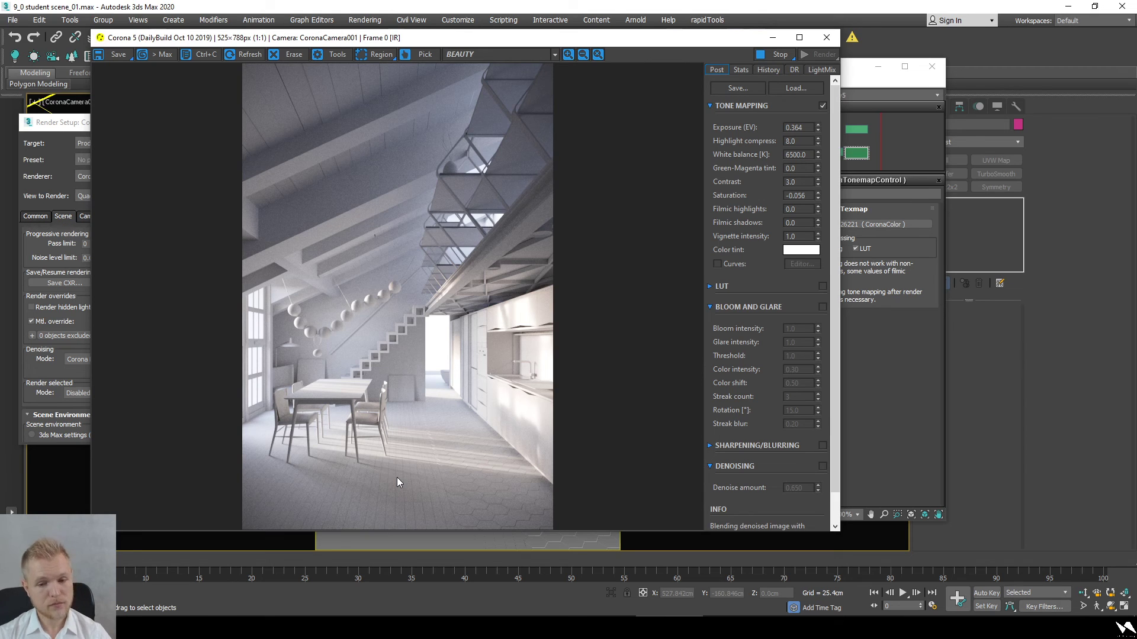
Step: Close the Corona frame buffer and minimise the Slate Material Editor, Render Setup and Corona error message windows
left_click(826, 38)
left_click(878, 66)
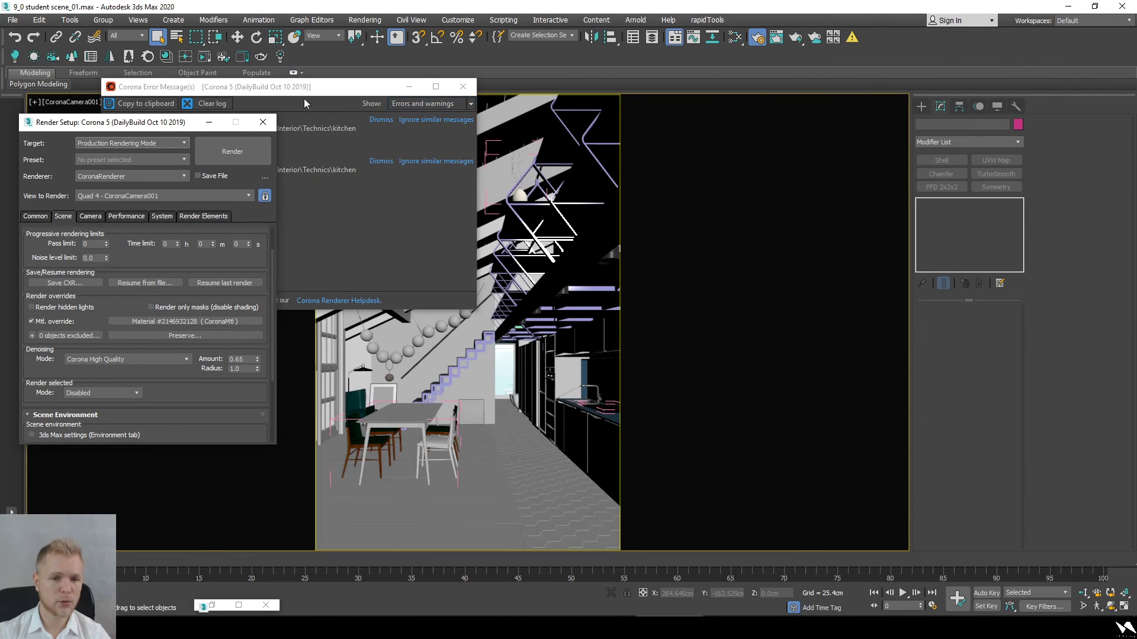
left_click(209, 122)
left_click(410, 87)
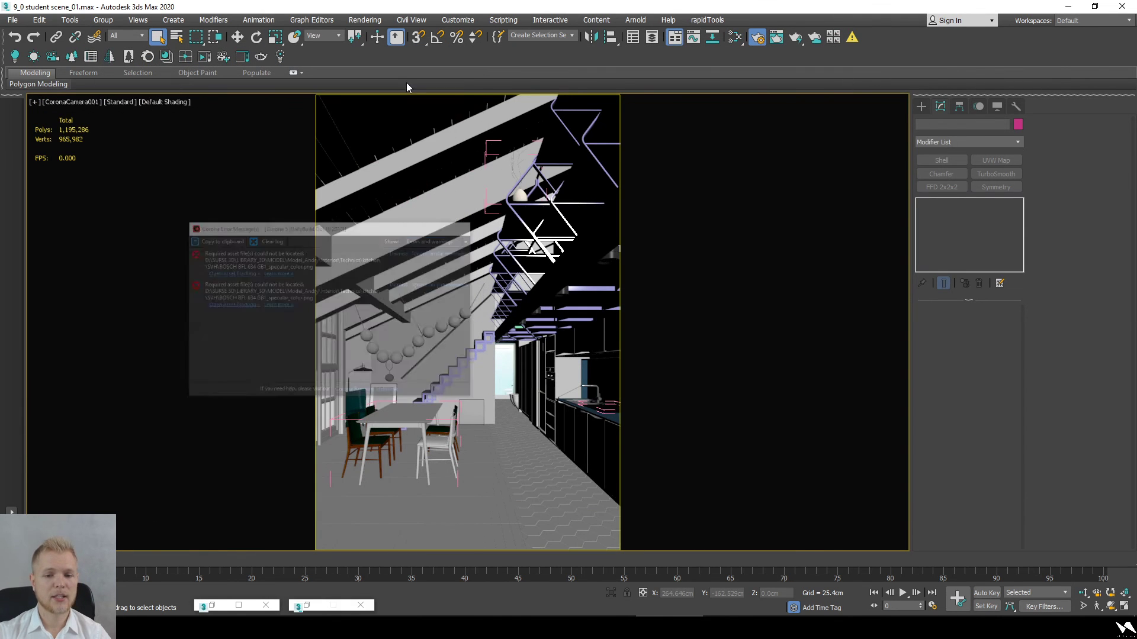
Step: Select the back wall and the Abstract Art_07 picture, and show the model from outside in a shaded orthographic view
left_click(421, 309)
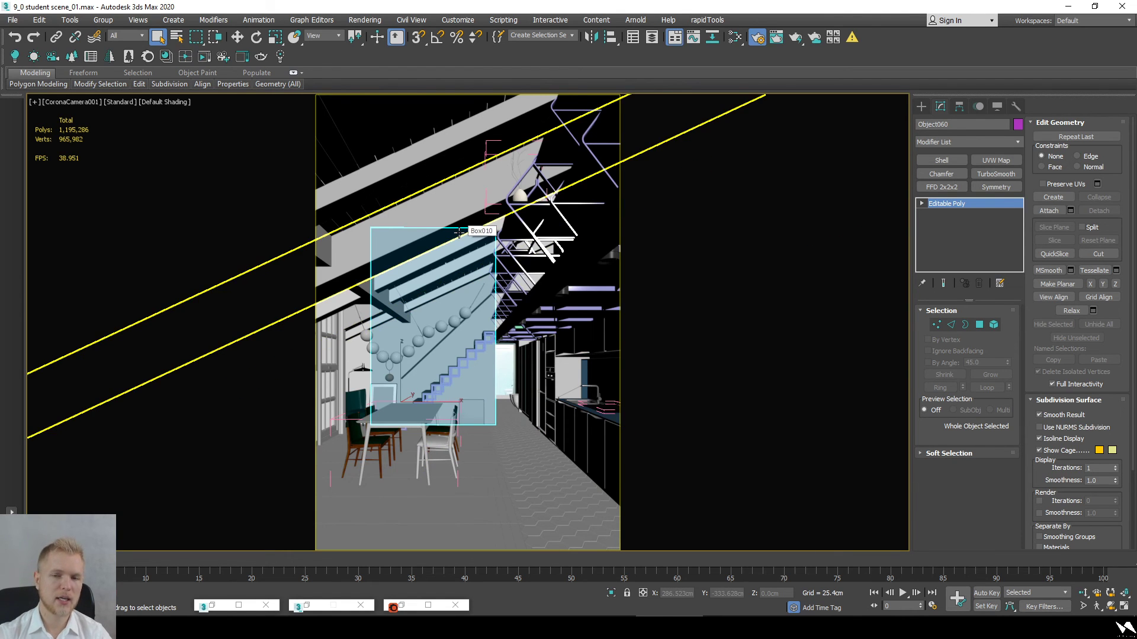
left_click(387, 396)
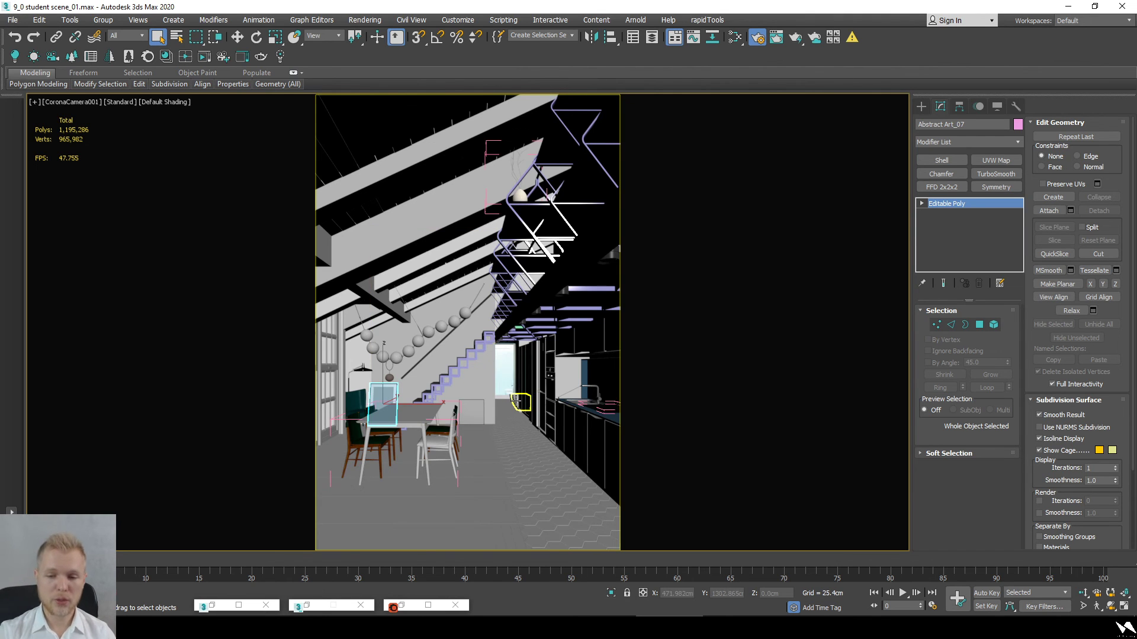
key("t")
key("z")
mouse_move(521, 344)
middle_mouse_down("alt")
mouse_move(533, 363)
mouse_move(482, 406)
mouse_move(586, 381)
mouse_move(521, 465)
mouse_move(450, 448)
mouse_move(533, 445)
middle_mouse_up("alt")
key("F3")
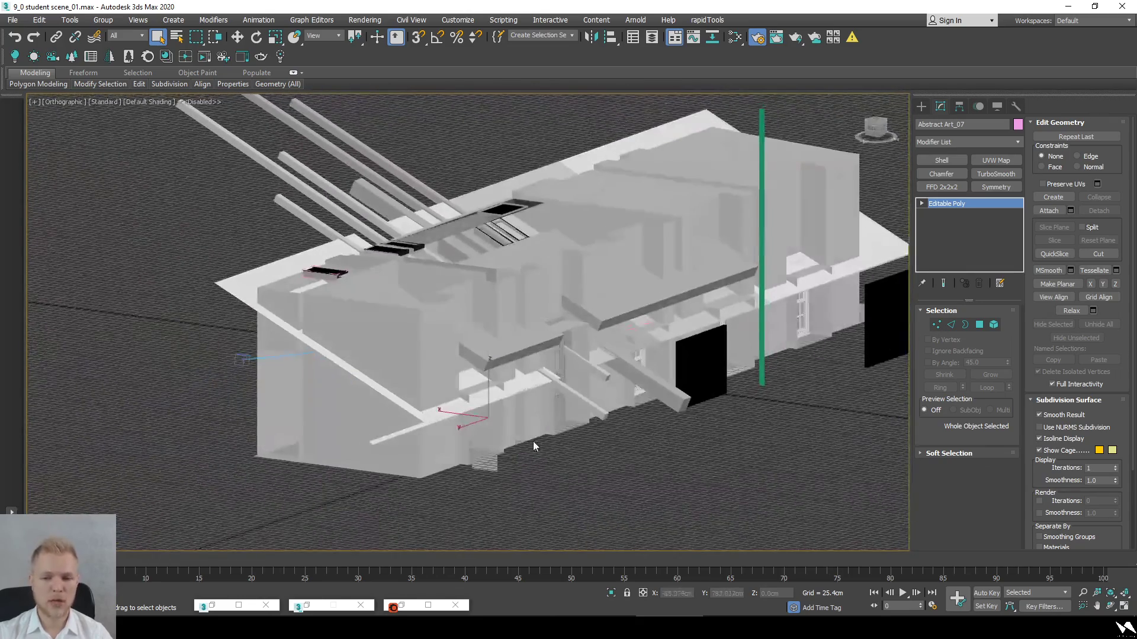
Step: Select the wall shell Box002 and examine the whole building from a higher outside angle
left_click(406, 351)
middle_click_drag(407, 350, 518, 444, "alt")
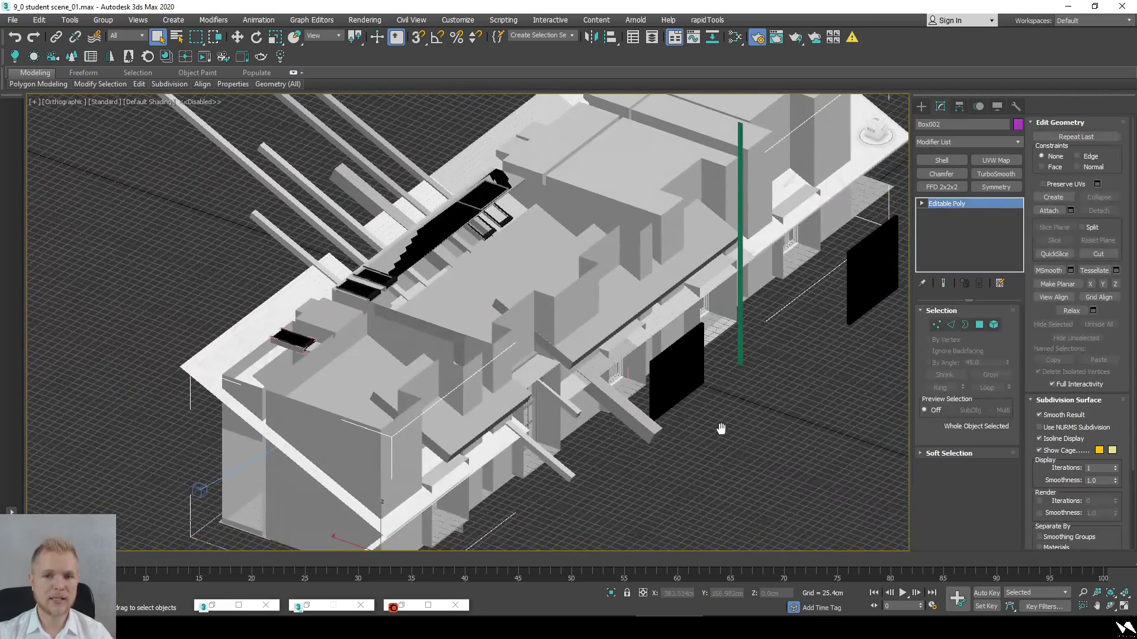
scroll(721, 429, "down", 2)
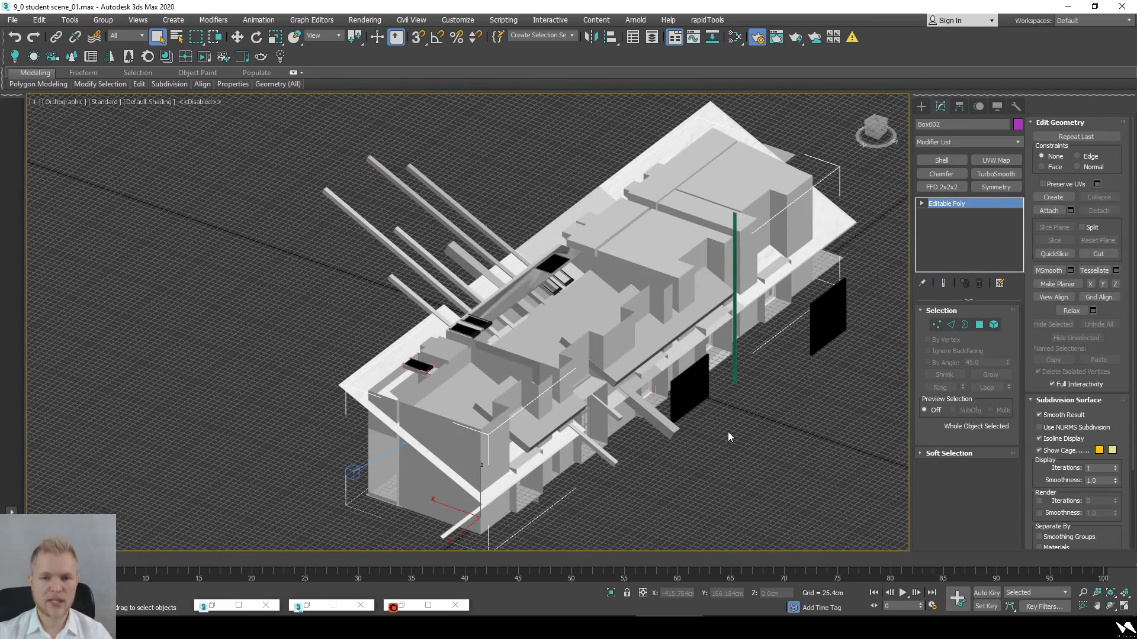
middle_click_drag(728, 432, 679, 381)
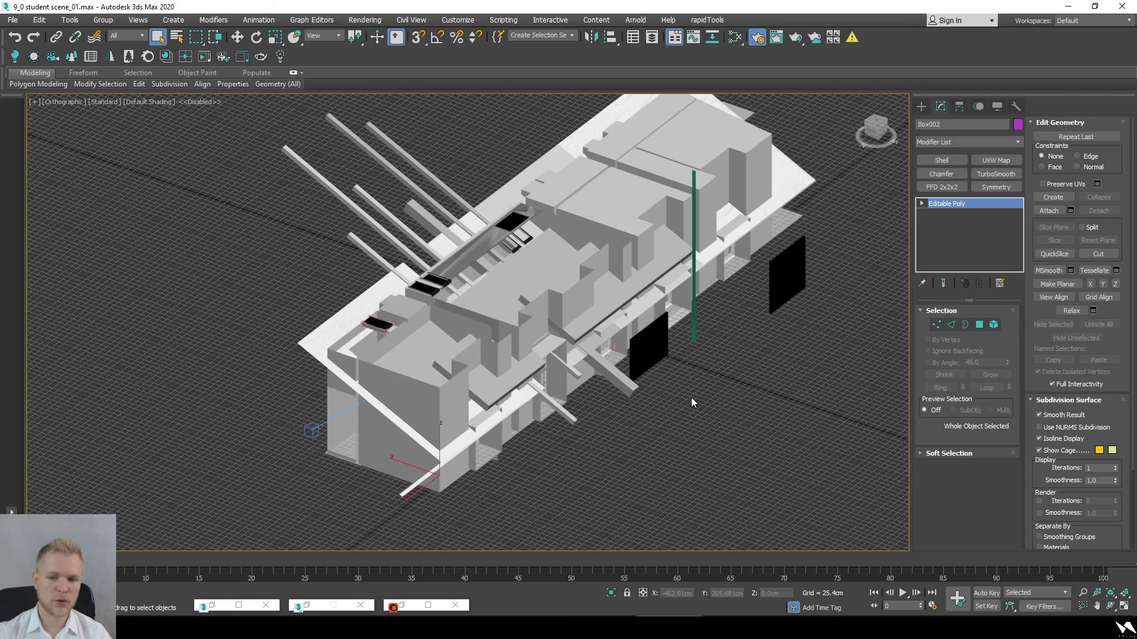
Step: Select the two large black panels and the tall thin box standing outside the windows of the building
middle_click_drag(697, 398, 702, 455, "alt")
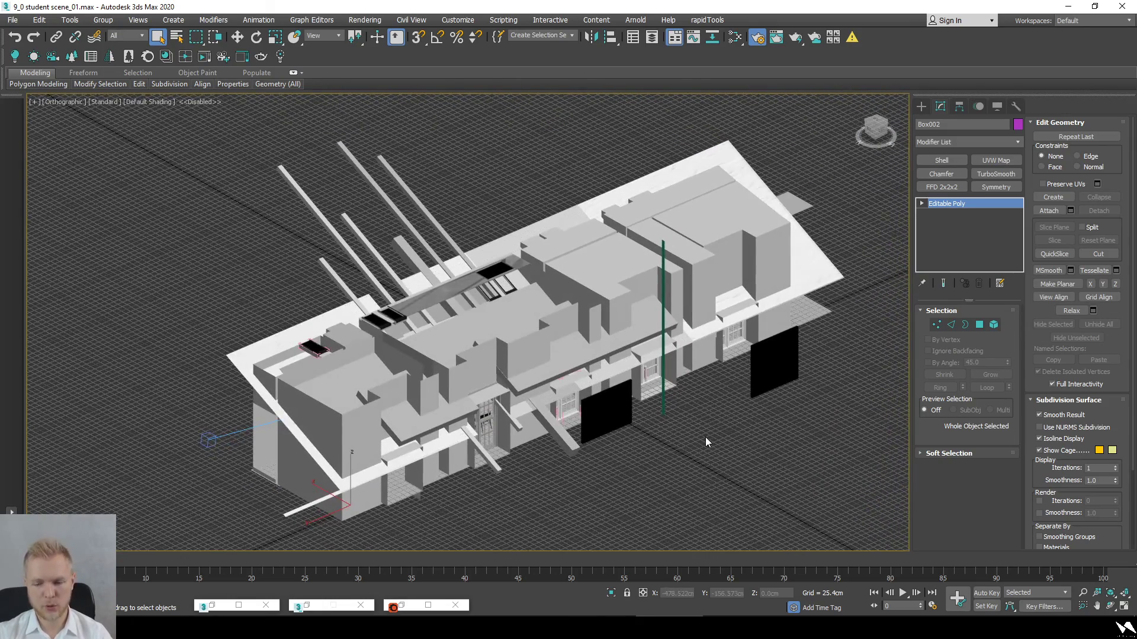
scroll(681, 418, "up", 5)
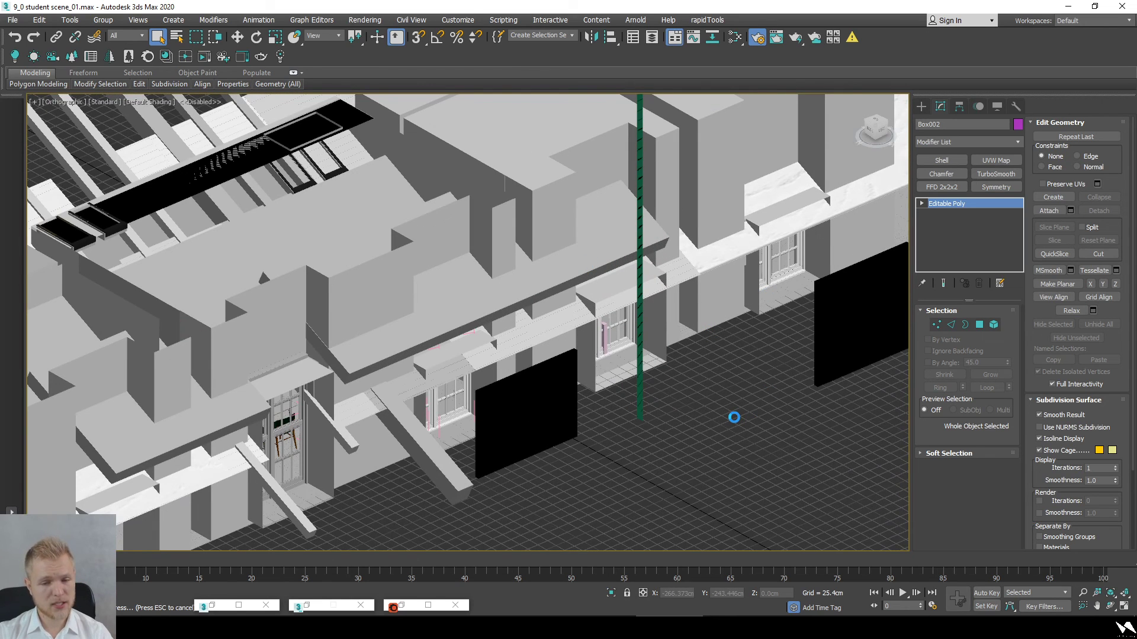
scroll(715, 421, "up", 4)
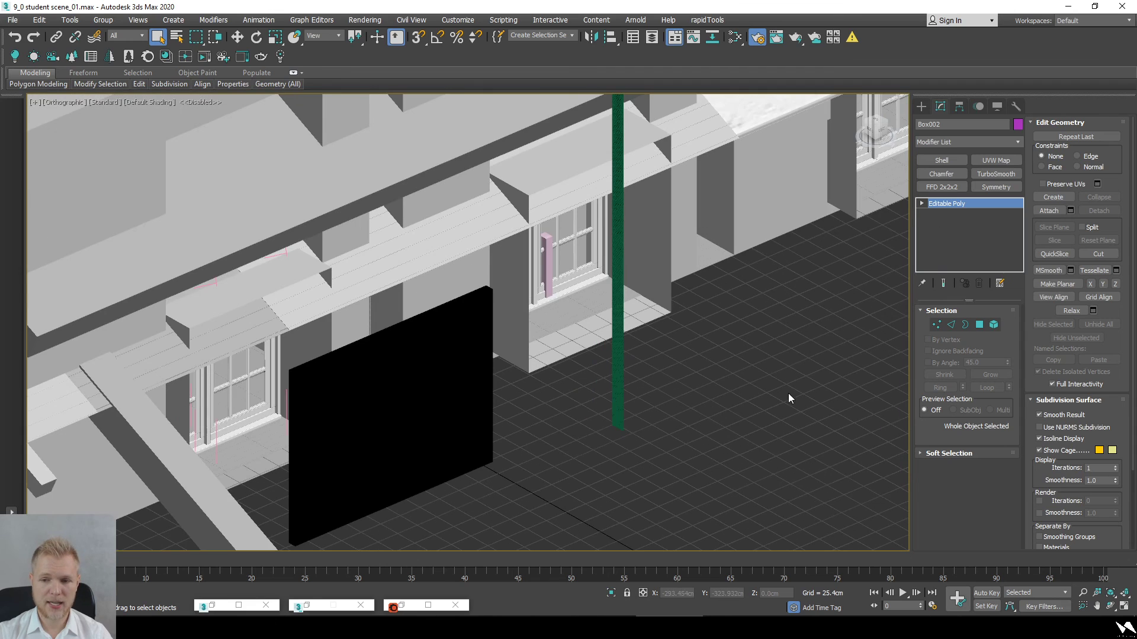
left_click(789, 394)
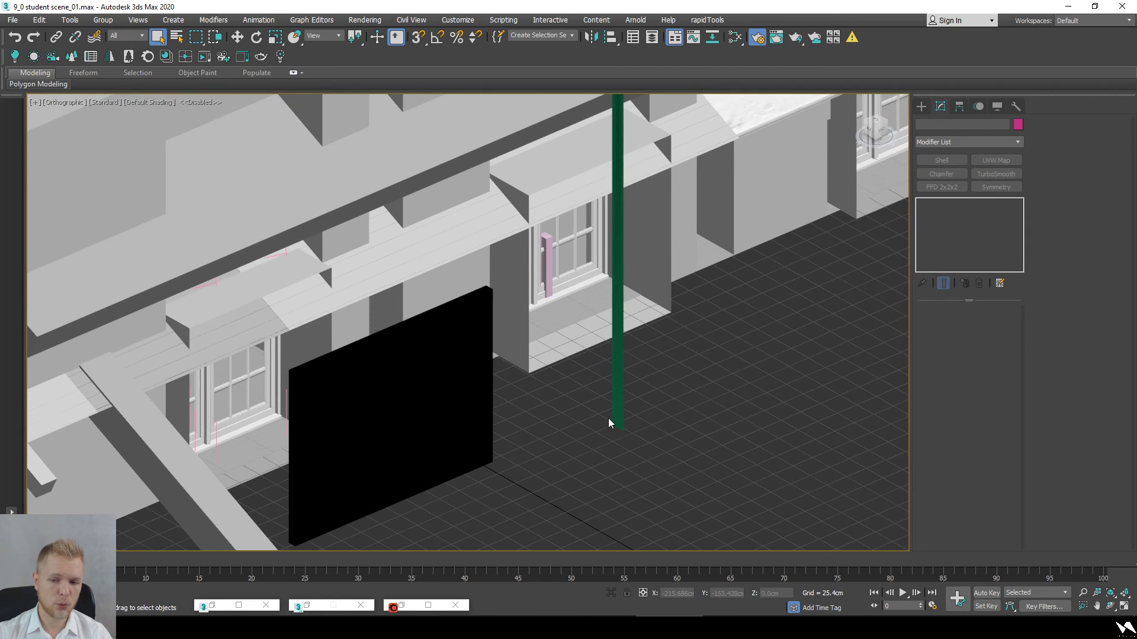
middle_click_drag(637, 399, 662, 472, "alt")
scroll(569, 427, "down", 3)
left_click(514, 423)
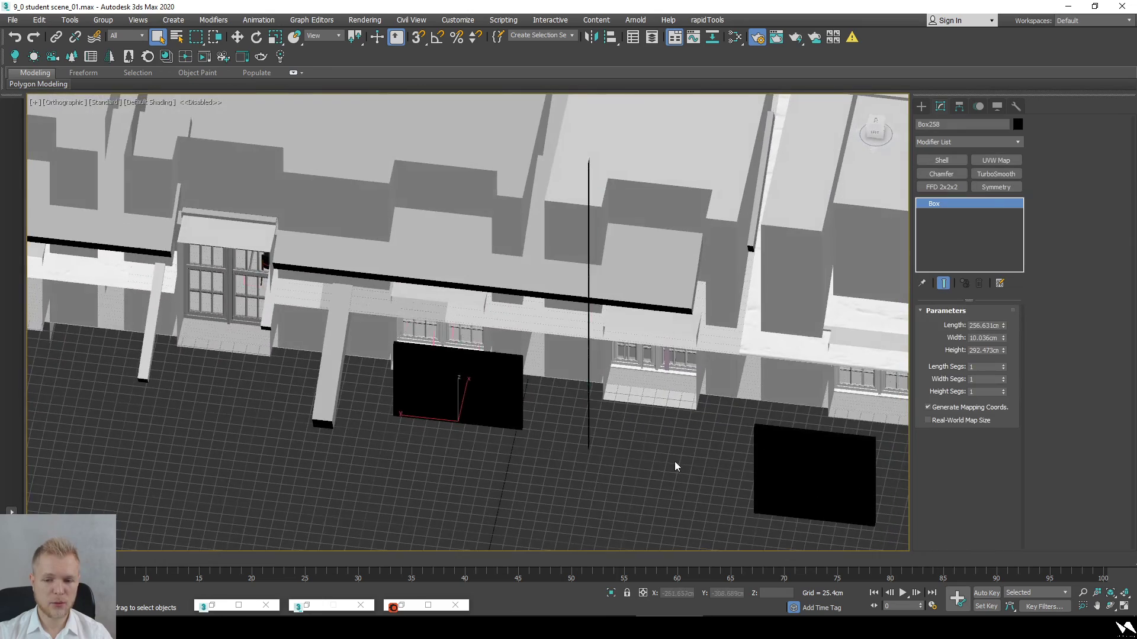
middle_click_drag(807, 471, 637, 424)
left_click(636, 425, "ctrl")
scroll(487, 346, "up", 2)
left_click_drag(408, 377, 367, 402, "ctrl")
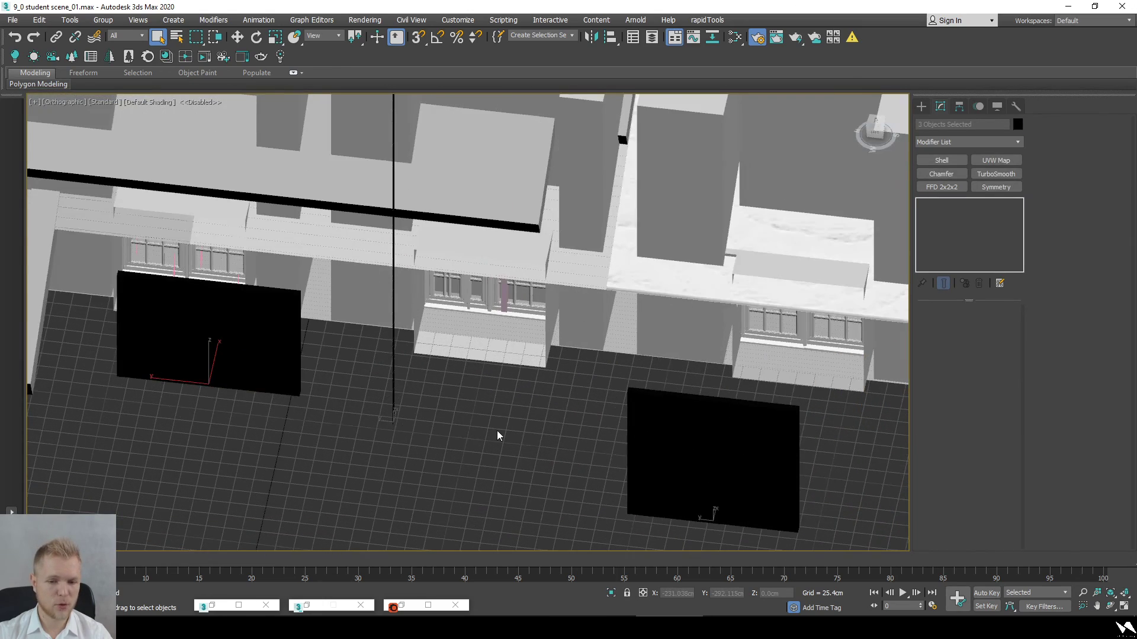
Step: Add the small upright box at the middle window to the selection, using wireframe display to reach it
middle_click_drag(498, 436, 463, 431, "alt")
scroll(524, 306, "up", 4)
key("F3")
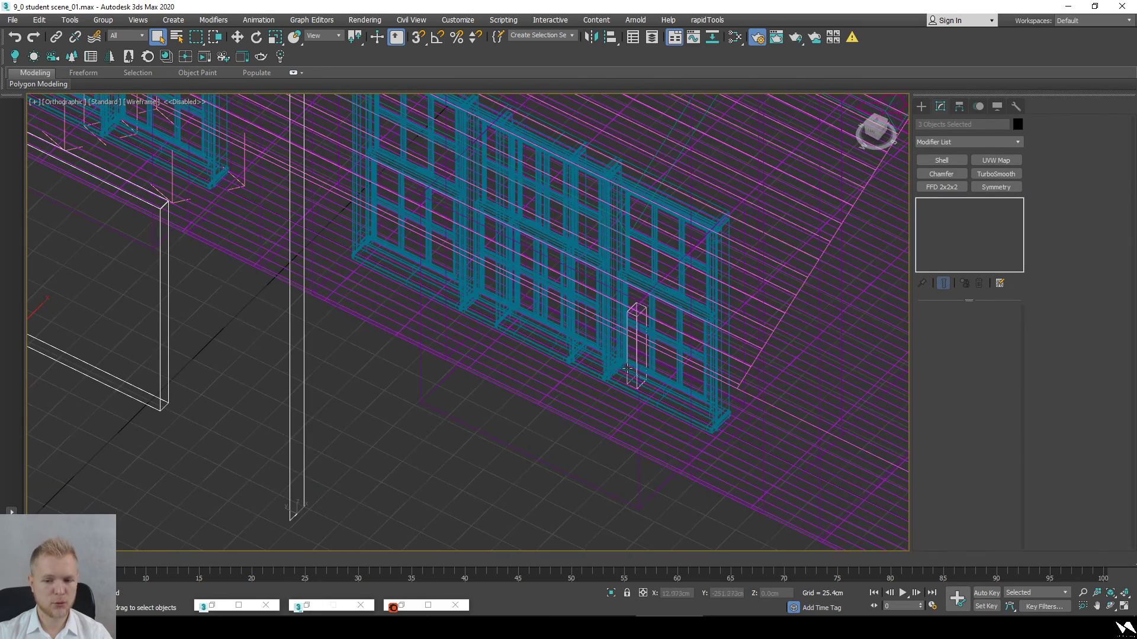
left_click(629, 360, "ctrl")
key("F3")
scroll(508, 421, "down", 3)
middle_click_drag(507, 421, 558, 406, "alt")
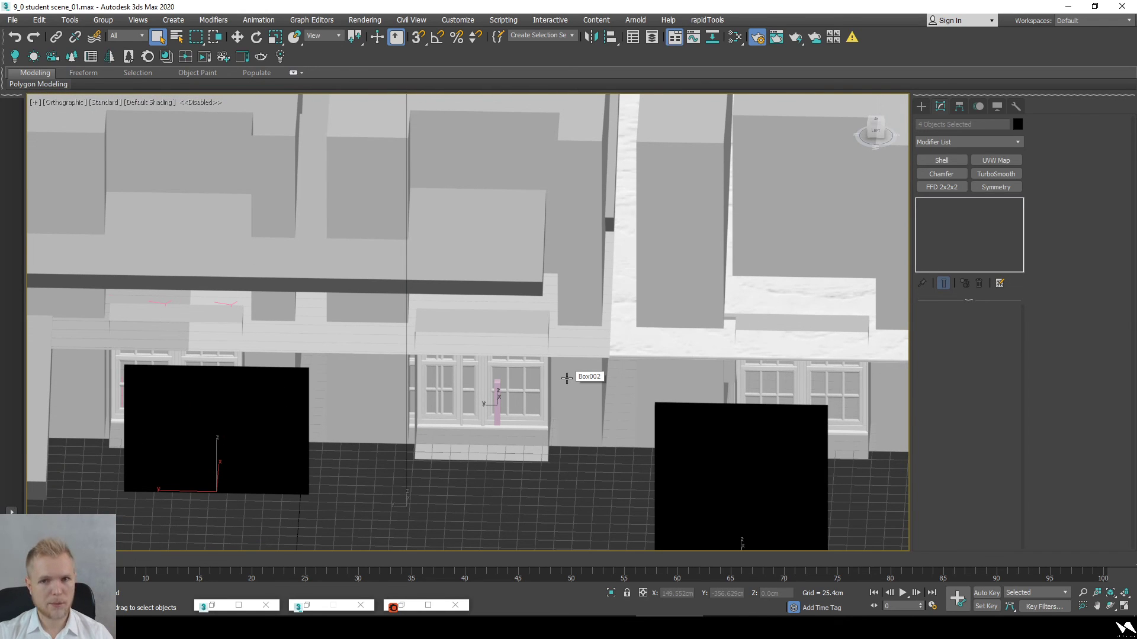
Step: Check the four selected boxes from outside and above, and delete them from the scene
scroll(566, 378, "down", 5)
middle_click_drag(584, 426, 628, 441, "alt")
scroll(545, 414, "up", 3)
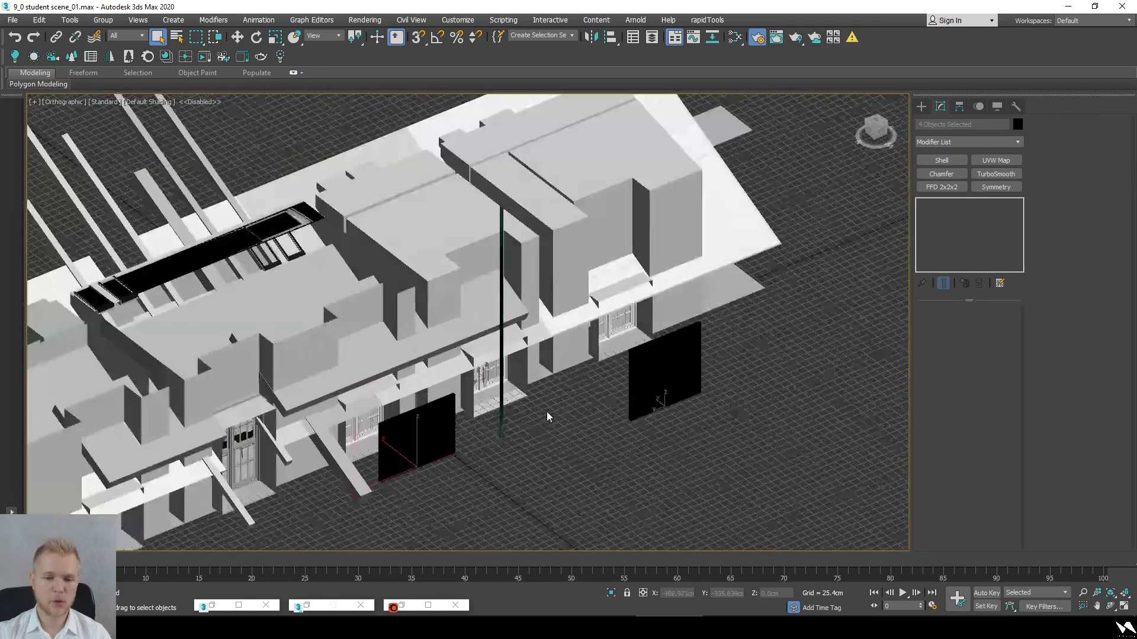
middle_click_drag(535, 436, 543, 447)
scroll(619, 399, "down", 2)
middle_click_drag(619, 399, 581, 386, "alt")
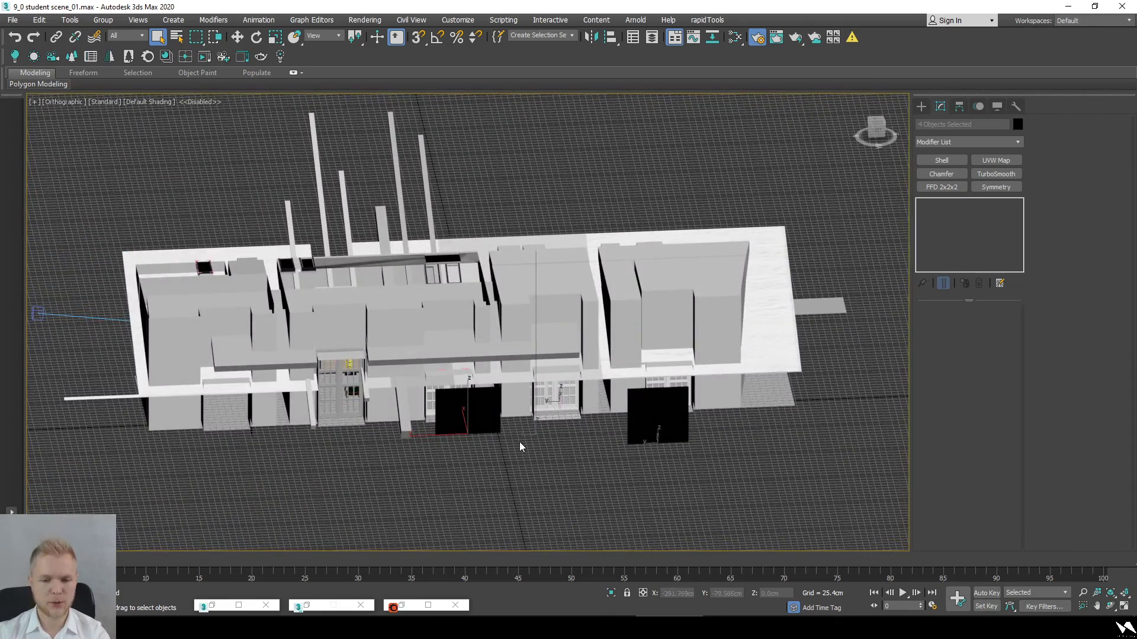
scroll(523, 446, "up", 3)
middle_click_drag(675, 450, 640, 464, "alt")
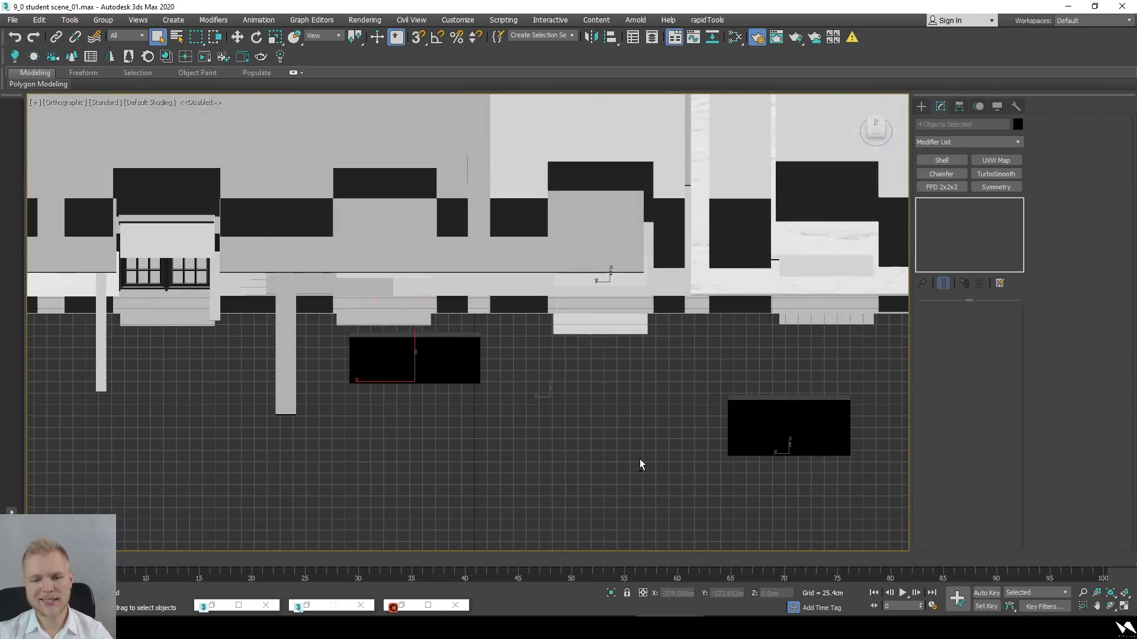
key("Delete")
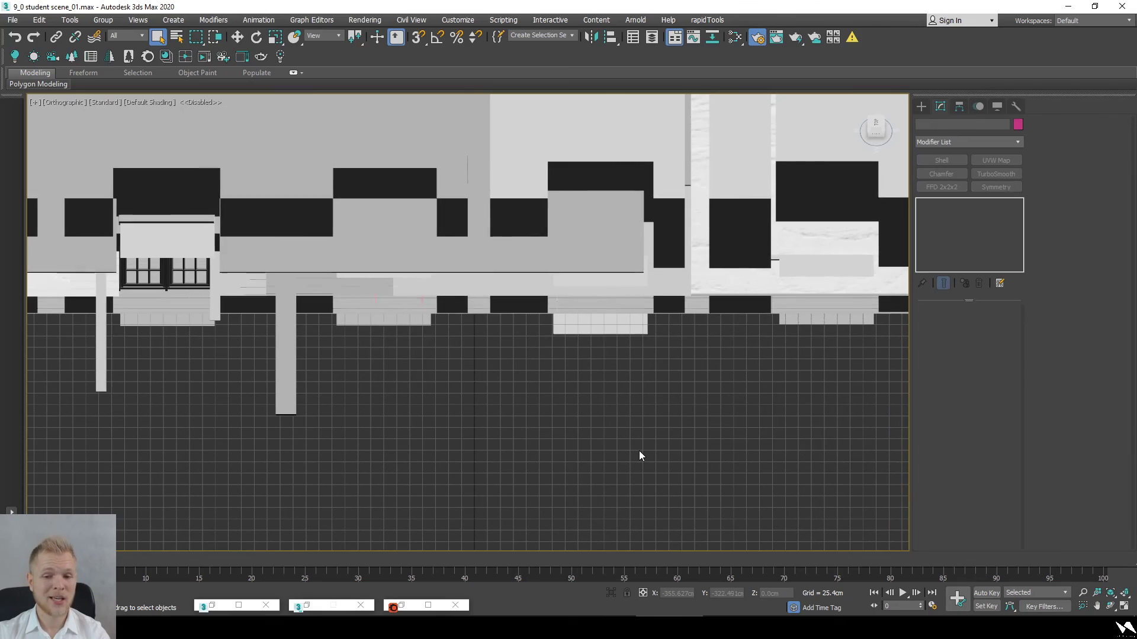
Step: Examine the remaining objects in wireframe display and return to the shaded CoronaCamera001 view
middle_click_drag(427, 248, 477, 371)
key("F3")
middle_click_drag(472, 320, 513, 432)
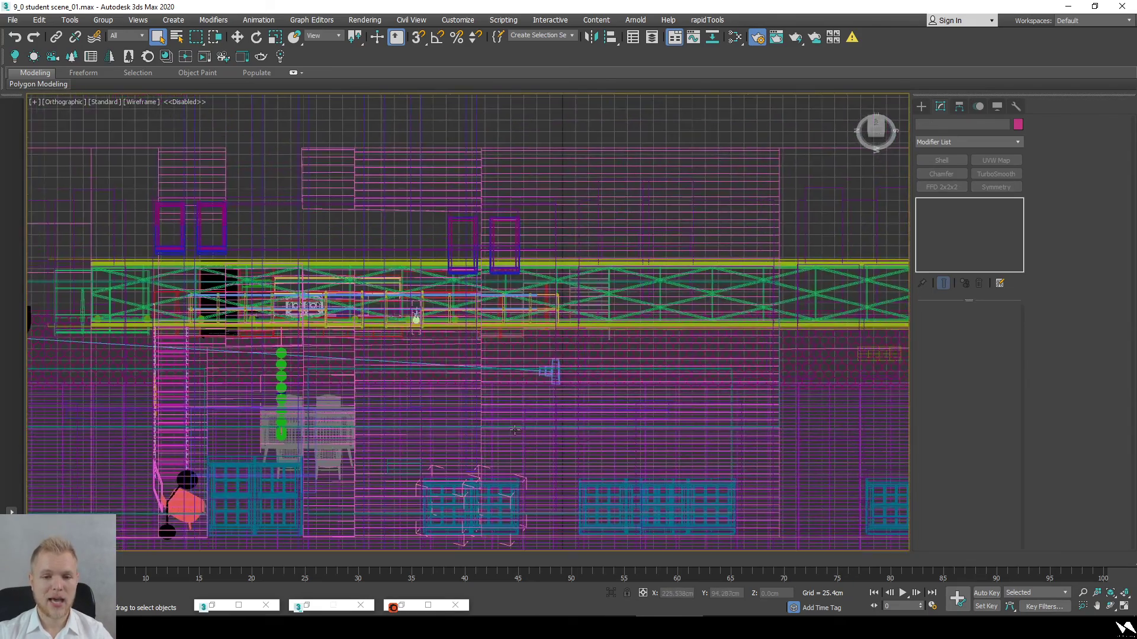
scroll(380, 269, "up", 3)
middle_click_drag(424, 396, 455, 429)
scroll(459, 432, "down", 3)
middle_click_drag(469, 435, 487, 388, "alt")
key("c")
key("F3")
key("F3")
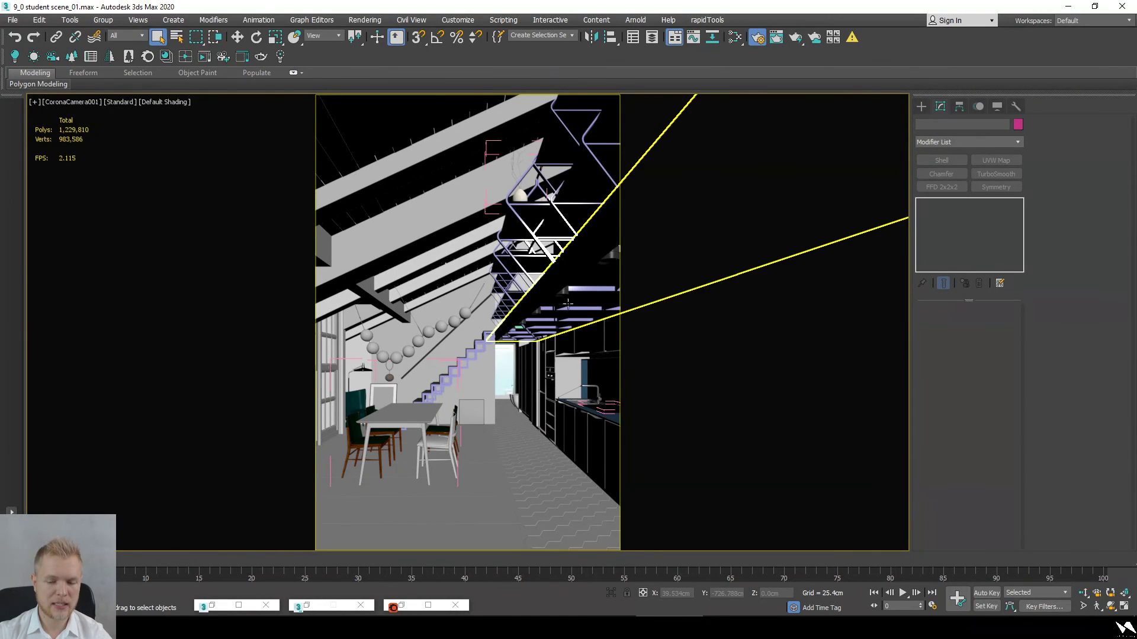
Step: Start a Corona interactive render of CoronaCamera001 from the render settings and reposition the frame buffer window
left_click(755, 35)
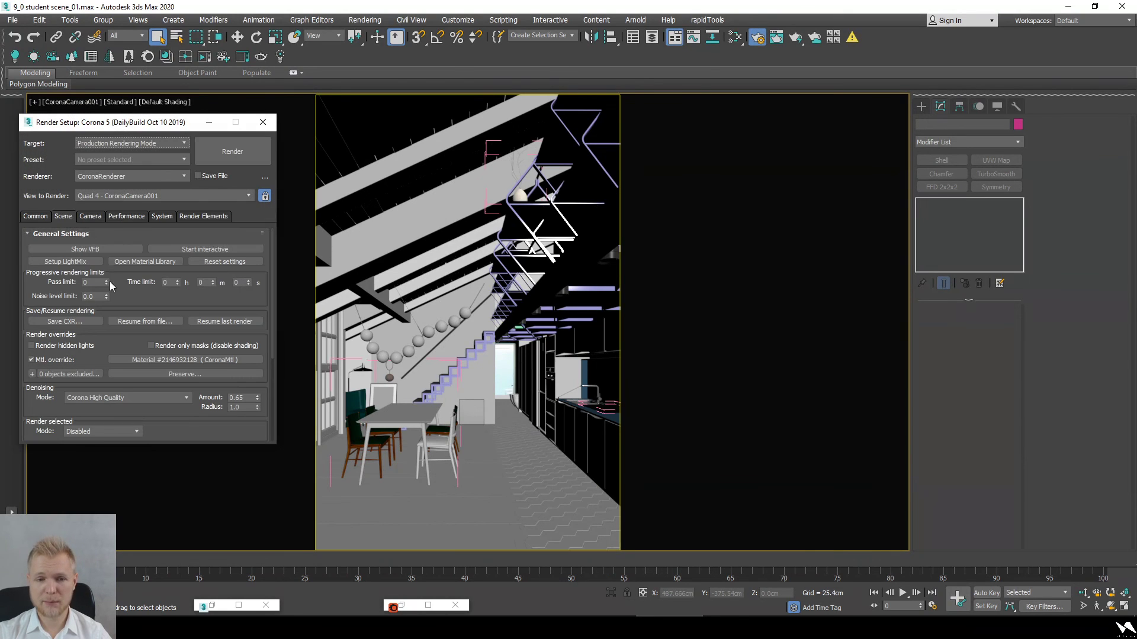
left_click(182, 251)
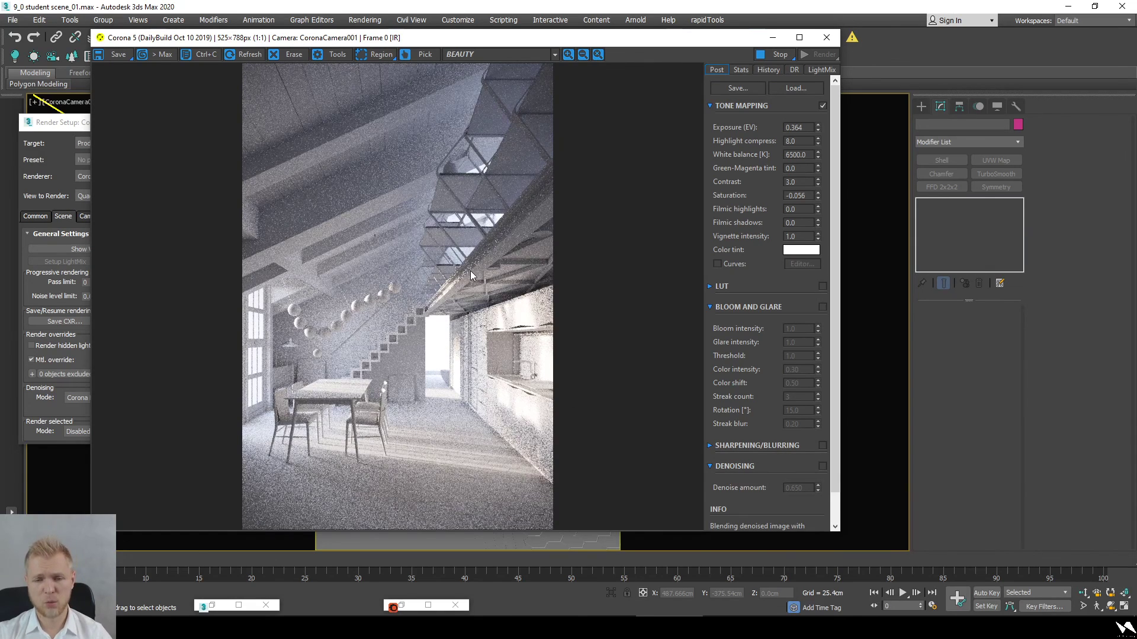
left_click_drag(433, 35, 479, 38)
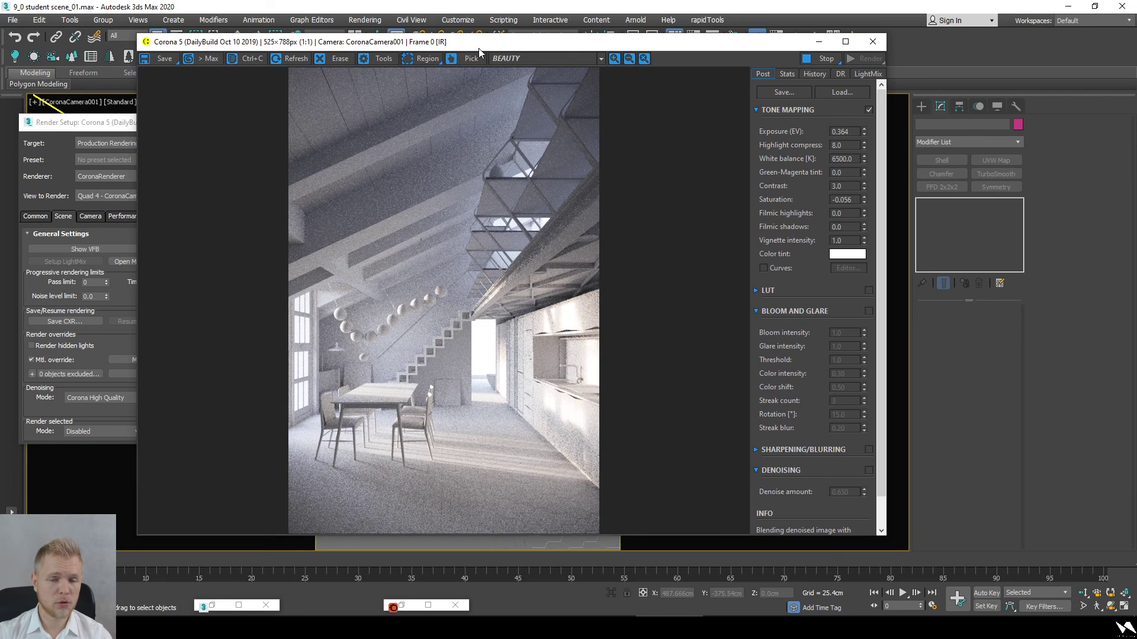
left_click_drag(481, 48, 465, 50)
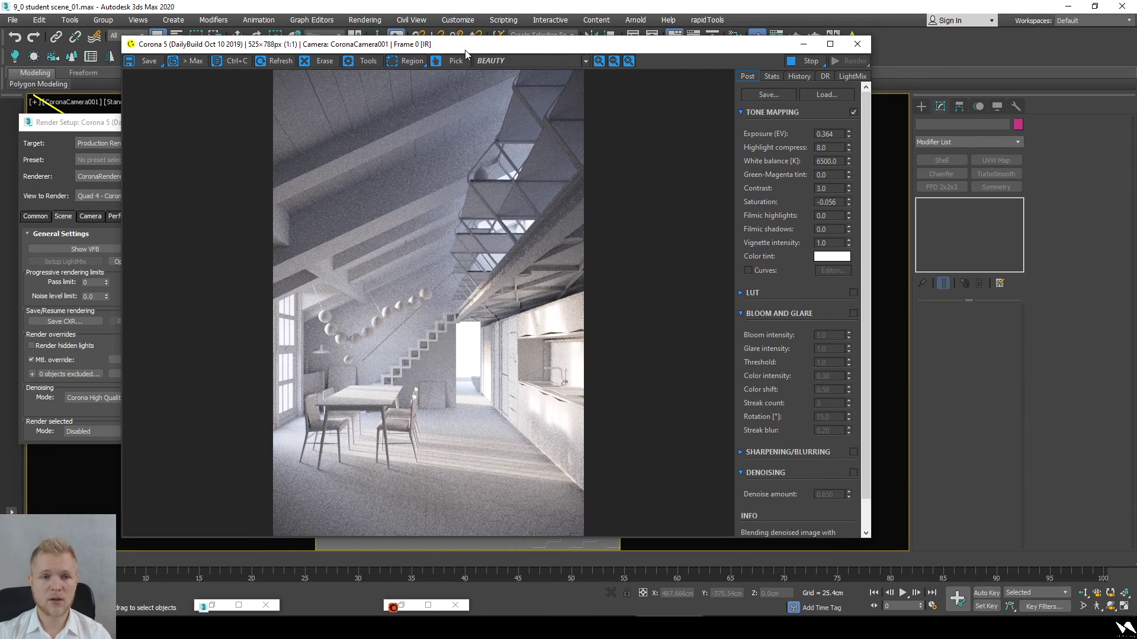